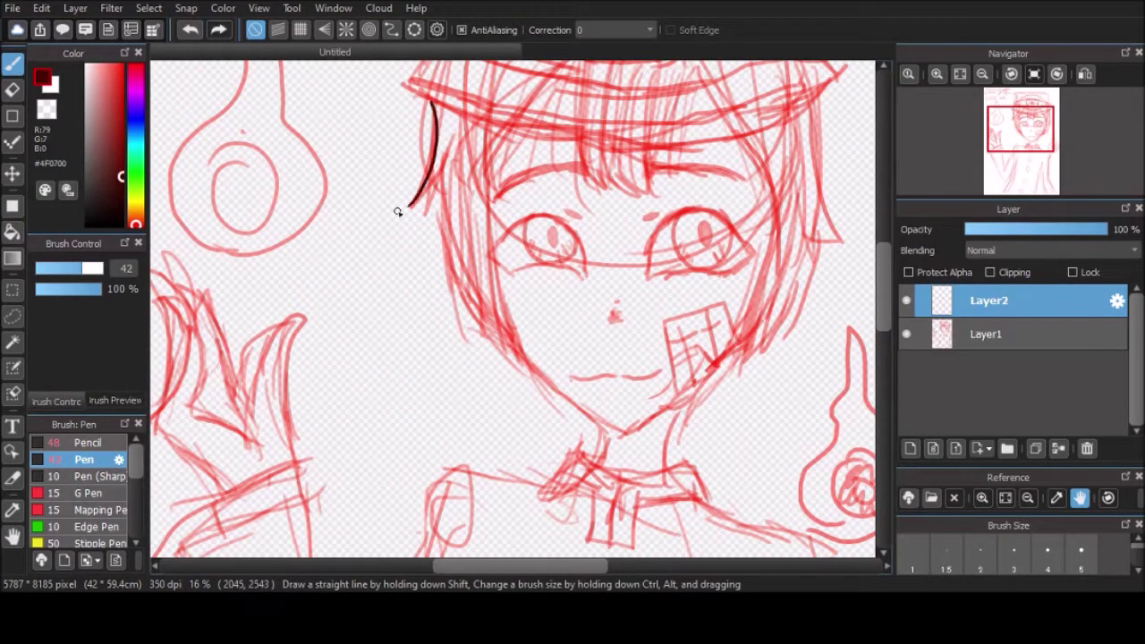
Ink the jagged bangs and the hair strands beside the face over the sketch.
{"action": "scroll", "coordinate": [556, 177], "scroll_direction": "up", "scroll_amount": 3}
{"action": "left_click_drag", "start_coordinate": [452, 133], "coordinate": [670, 302]}
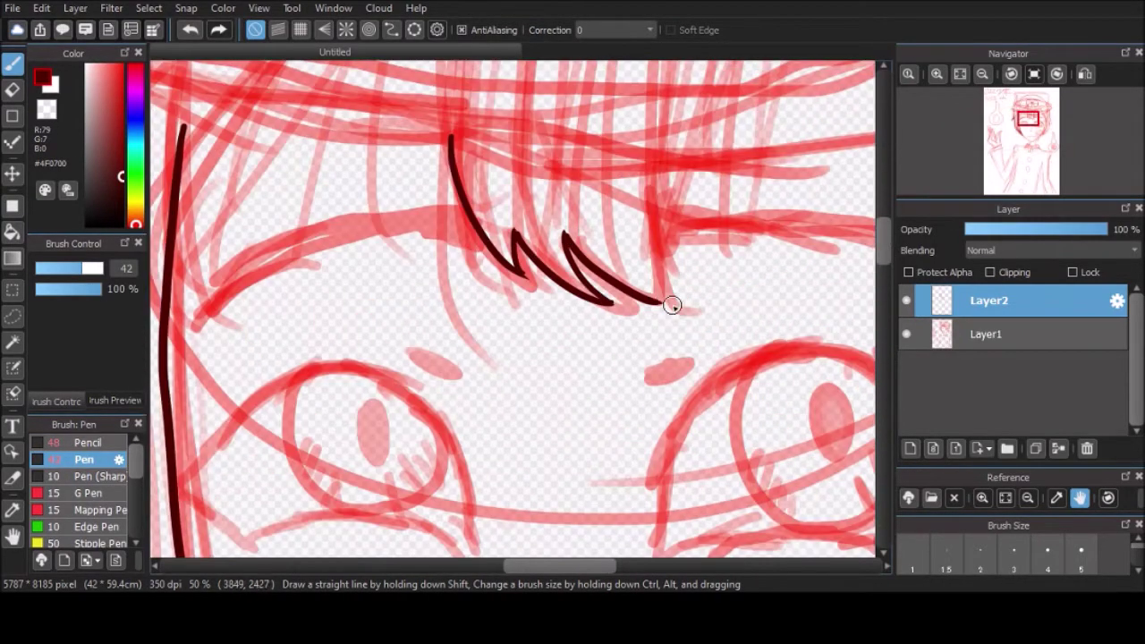
{"action": "scroll", "coordinate": [614, 225], "scroll_direction": "right", "scroll_amount": 3}
{"action": "scroll", "coordinate": [614, 224], "scroll_direction": "down", "scroll_amount": 2}
{"action": "left_click_drag", "start_coordinate": [496, 126], "coordinate": [478, 460]}
{"action": "left_click_drag", "start_coordinate": [608, 67], "coordinate": [642, 255]}
{"action": "key", "text": "ctrl+z"}
{"action": "left_click_drag", "start_coordinate": [580, 204], "coordinate": [644, 257]}
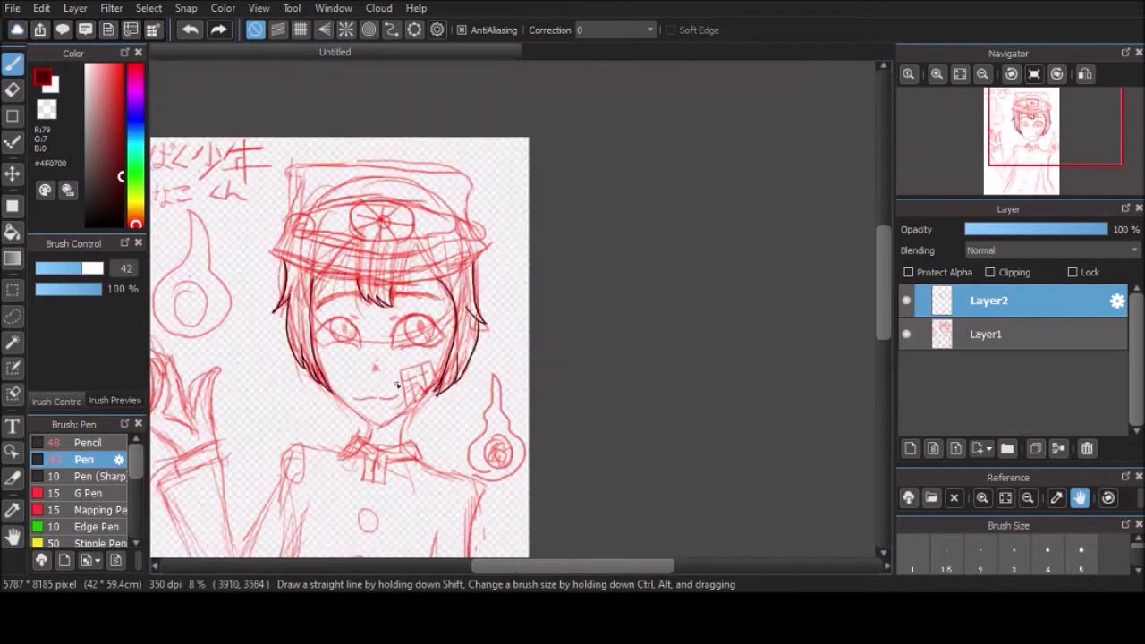
Add a new layer above the hair and ink the cap brim line.
{"action": "scroll", "coordinate": [206, 155], "scroll_direction": "up", "scroll_amount": 3}
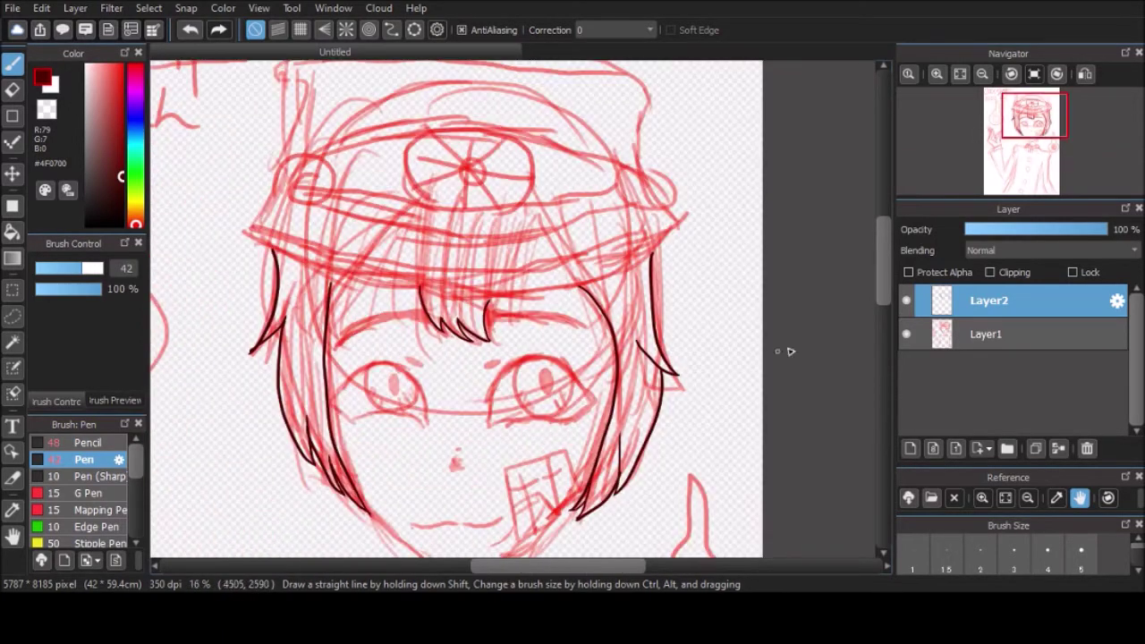
{"action": "left_click", "coordinate": [910, 447]}
{"action": "left_click_drag", "start_coordinate": [240, 234], "coordinate": [472, 292]}
{"action": "key", "text": "ctrl+z"}
{"action": "left_click_drag", "start_coordinate": [276, 190], "coordinate": [438, 283]}
{"action": "scroll", "coordinate": [604, 288], "scroll_direction": "down", "scroll_amount": 3}
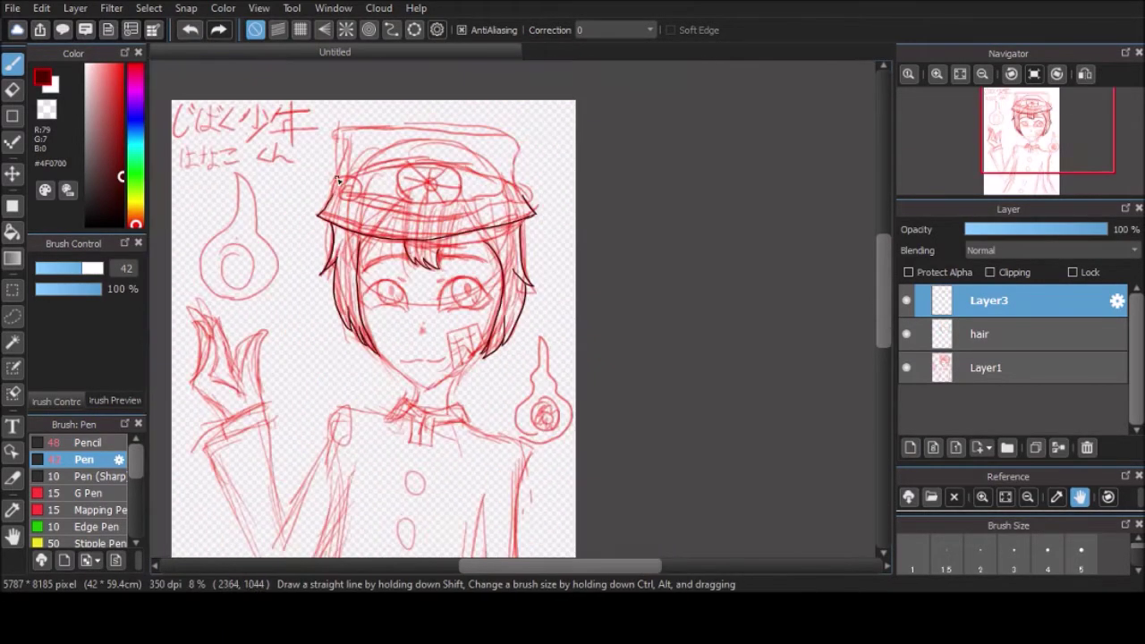
{"action": "scroll", "coordinate": [604, 288], "scroll_direction": "up", "scroll_amount": 5}
Ink the line along the cap top and down its right side.
{"action": "mouse_move", "coordinate": [266, 190]}
{"action": "left_mouse_down"}
{"action": "mouse_move", "coordinate": [726, 240]}
{"action": "mouse_move", "coordinate": [537, 196]}
{"action": "left_mouse_up"}
{"action": "left_click", "coordinate": [187, 32]}
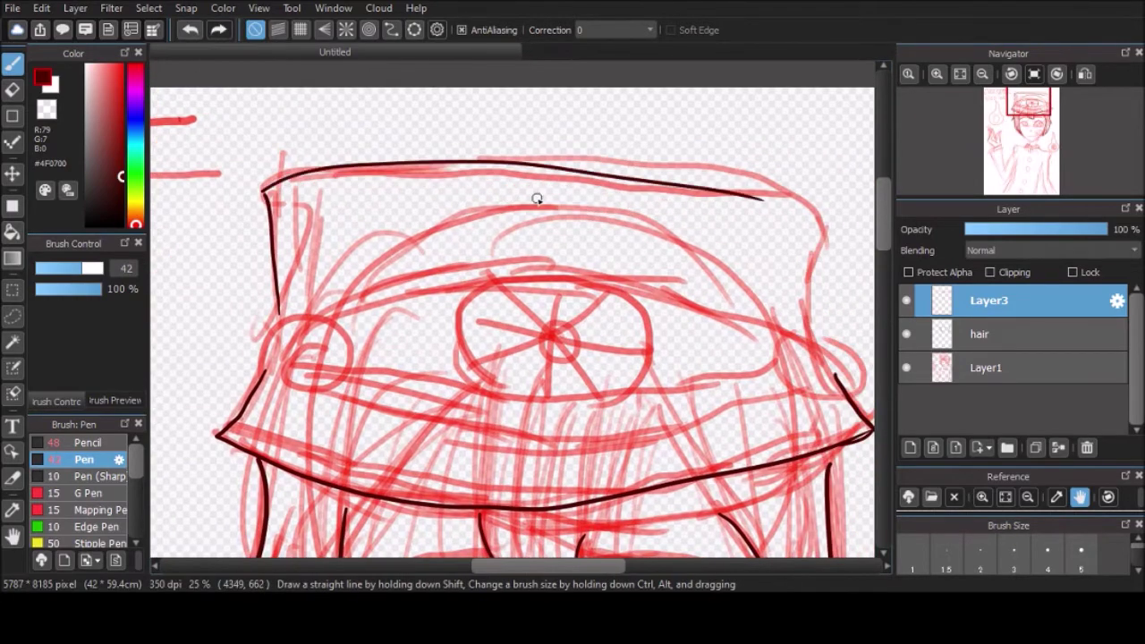
{"action": "key", "text": "ctrl+z"}
{"action": "left_click_drag", "start_coordinate": [819, 191], "coordinate": [698, 166]}
{"action": "mouse_move", "coordinate": [269, 176]}
{"action": "left_mouse_down"}
{"action": "mouse_move", "coordinate": [820, 186]}
{"action": "mouse_move", "coordinate": [840, 375]}
{"action": "left_mouse_up"}
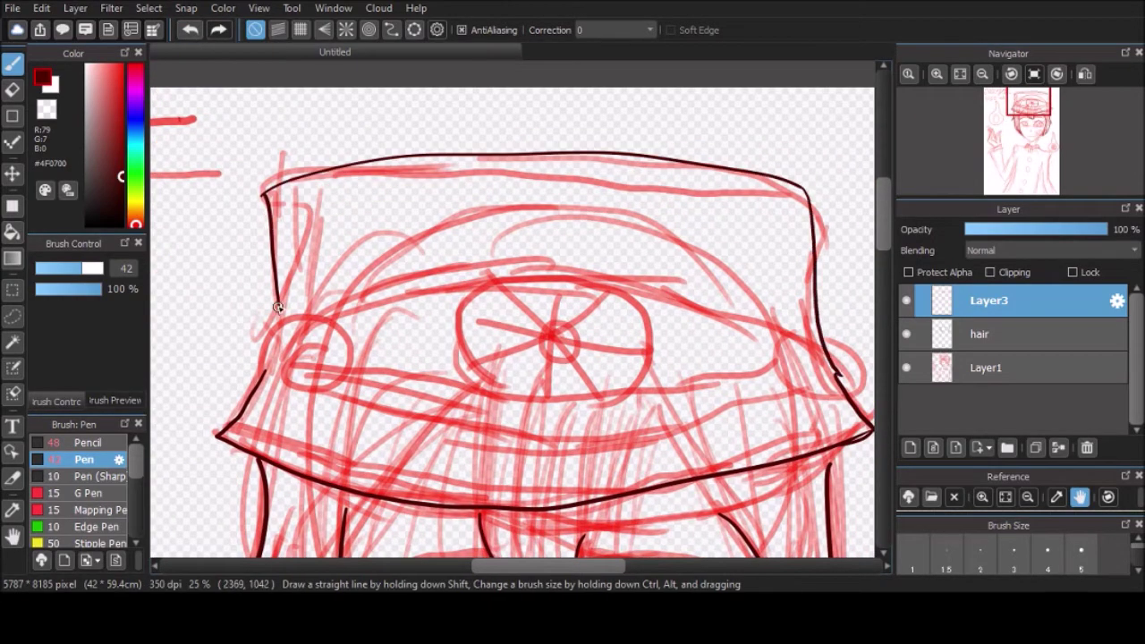
{"action": "scroll", "coordinate": [841, 375], "scroll_direction": "down", "scroll_amount": 2}
{"action": "scroll", "coordinate": [841, 376], "scroll_direction": "up", "scroll_amount": 6}
{"action": "scroll", "coordinate": [608, 209], "scroll_direction": "down", "scroll_amount": 1}
Continue inking the remaining strokes of the cap outline.
{"action": "left_click_drag", "start_coordinate": [537, 331], "coordinate": [608, 209]}
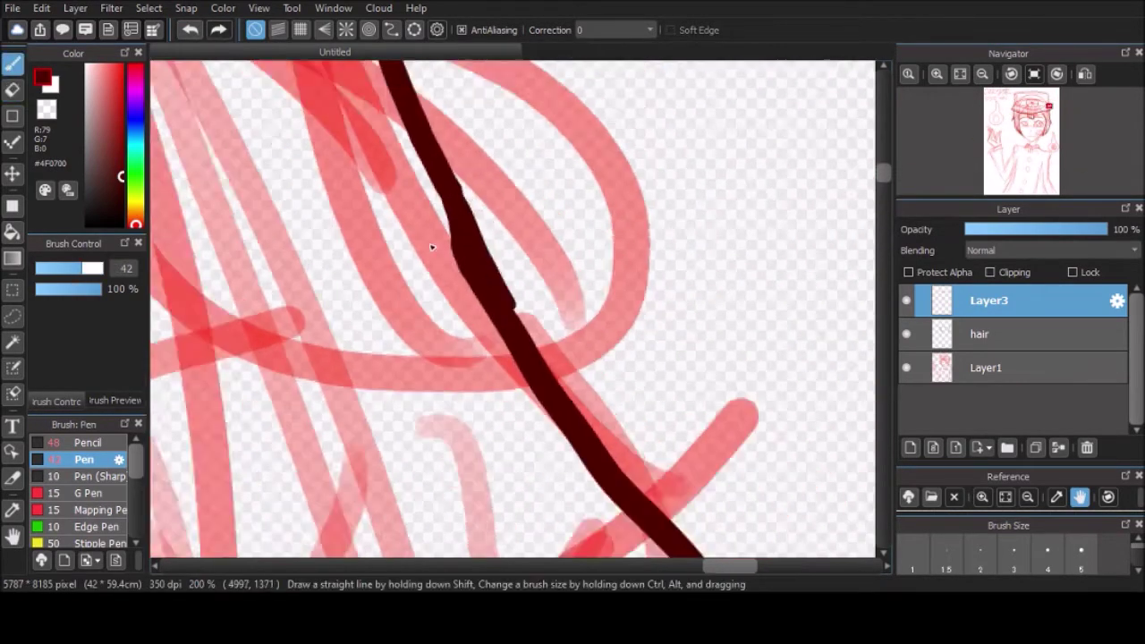
{"action": "scroll", "coordinate": [493, 565], "scroll_direction": "down", "scroll_amount": 2}
{"action": "scroll", "coordinate": [585, 261], "scroll_direction": "up", "scroll_amount": 3}
{"action": "left_click_drag", "start_coordinate": [626, 156], "coordinate": [501, 394]}
{"action": "scroll", "coordinate": [586, 261], "scroll_direction": "down", "scroll_amount": 1}
Draw a circle on the cap's side and thicken its dark arc.
{"action": "left_click_drag", "start_coordinate": [634, 143], "coordinate": [573, 152]}
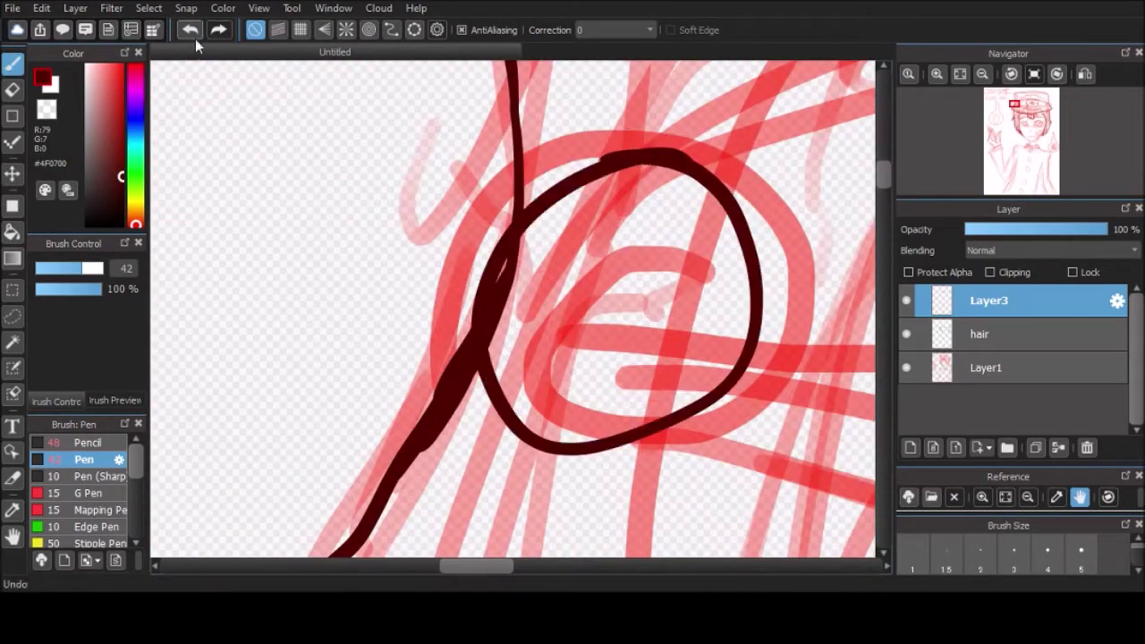
{"action": "left_click", "coordinate": [191, 30]}
{"action": "left_click_drag", "start_coordinate": [750, 167], "coordinate": [707, 160]}
{"action": "scroll", "coordinate": [663, 248], "scroll_direction": "down", "scroll_amount": 3}
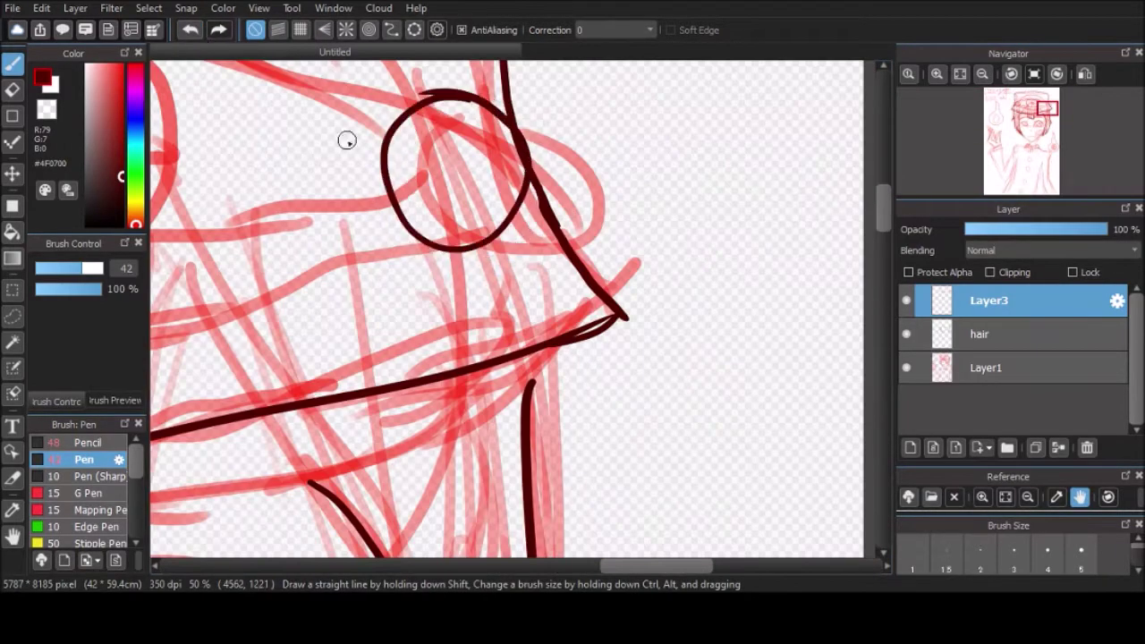
{"action": "scroll", "coordinate": [391, 90], "scroll_direction": "up", "scroll_amount": 5}
{"action": "scroll", "coordinate": [543, 366], "scroll_direction": "down", "scroll_amount": 1}
{"action": "left_click_drag", "start_coordinate": [543, 366], "coordinate": [644, 366]}
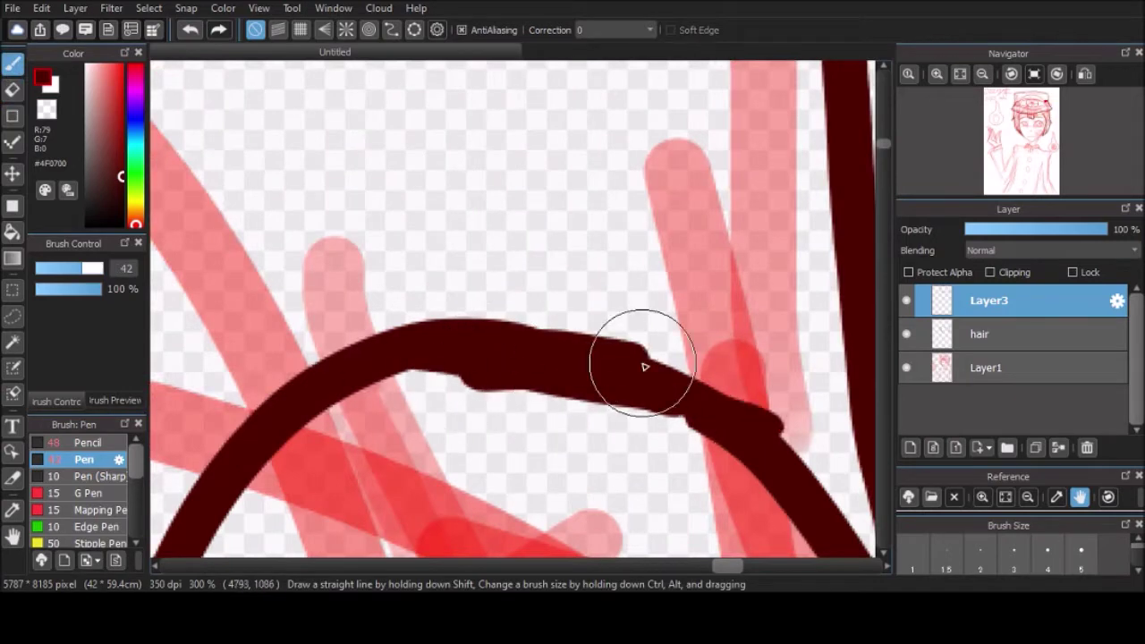
{"action": "scroll", "coordinate": [643, 365], "scroll_direction": "down", "scroll_amount": 4}
{"action": "scroll", "coordinate": [543, 529], "scroll_direction": "left", "scroll_amount": 1}
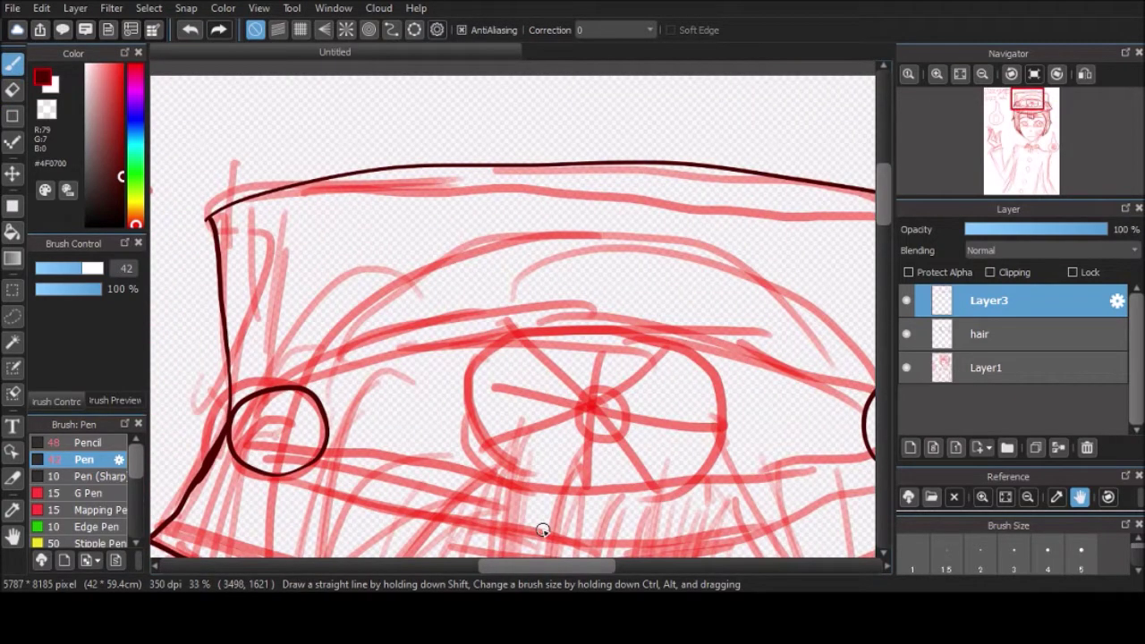
{"action": "scroll", "coordinate": [543, 530], "scroll_direction": "right", "scroll_amount": 2}
{"action": "scroll", "coordinate": [518, 521], "scroll_direction": "left", "scroll_amount": 4}
{"action": "scroll", "coordinate": [621, 434], "scroll_direction": "right", "scroll_amount": 3}
Try an ellipse around the wheel sketch, then ink freehand outline strokes over it.
{"action": "key", "text": "u"}
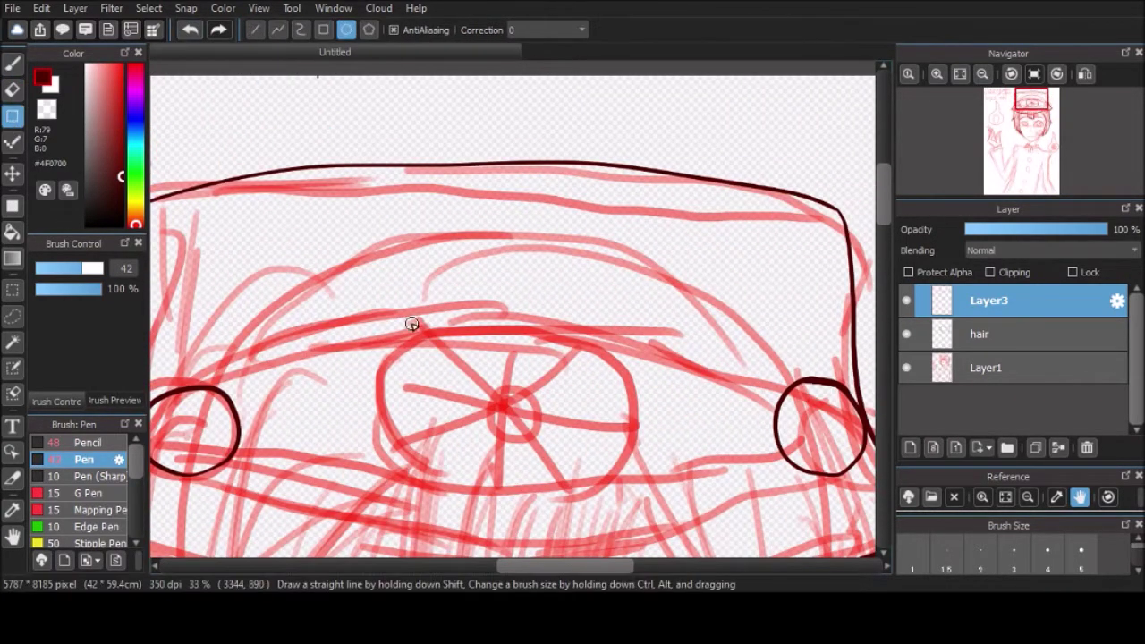
{"action": "left_click_drag", "start_coordinate": [412, 324], "coordinate": [629, 518]}
{"action": "key", "text": "ctrl+z"}
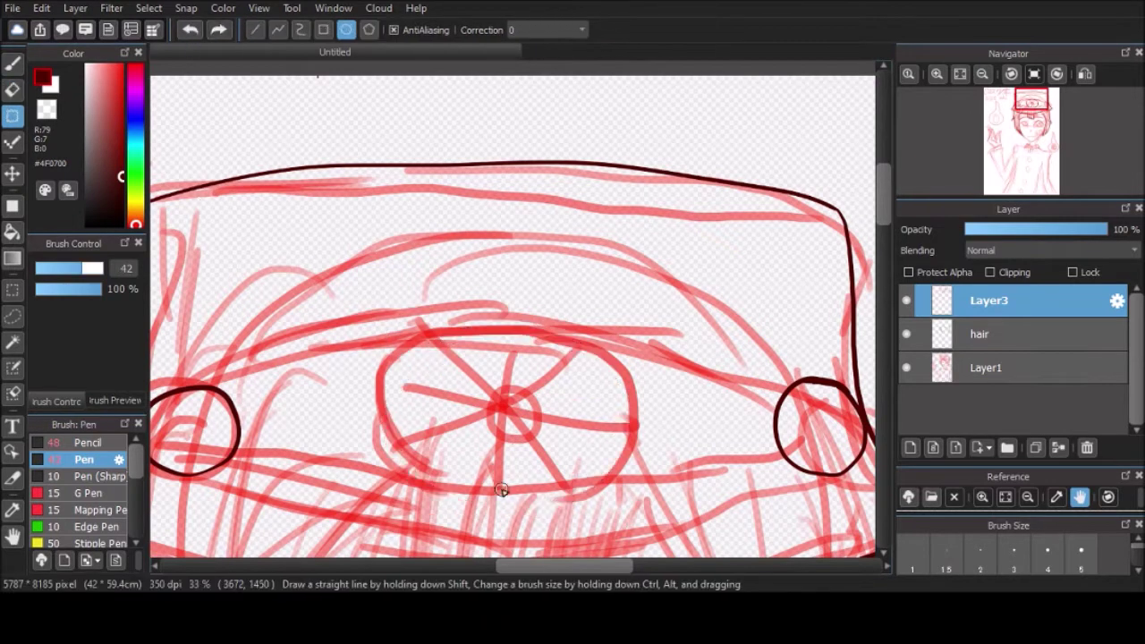
{"action": "key", "text": "b"}
{"action": "mouse_move", "coordinate": [502, 370]}
{"action": "left_mouse_down"}
{"action": "mouse_move", "coordinate": [499, 319]}
{"action": "mouse_move", "coordinate": [529, 370]}
{"action": "left_mouse_up"}
{"action": "left_click_drag", "start_coordinate": [526, 324], "coordinate": [586, 353]}
{"action": "mouse_move", "coordinate": [534, 383]}
{"action": "left_mouse_down"}
{"action": "mouse_move", "coordinate": [589, 355]}
{"action": "mouse_move", "coordinate": [610, 401]}
{"action": "left_mouse_up"}
{"action": "mouse_move", "coordinate": [610, 400]}
{"action": "left_mouse_down"}
{"action": "mouse_move", "coordinate": [516, 407]}
{"action": "mouse_move", "coordinate": [590, 424]}
{"action": "left_mouse_up"}
{"action": "left_click_drag", "start_coordinate": [497, 367], "coordinate": [510, 381]}
{"action": "left_click_drag", "start_coordinate": [492, 320], "coordinate": [427, 374]}
{"action": "left_click_drag", "start_coordinate": [456, 349], "coordinate": [502, 368]}
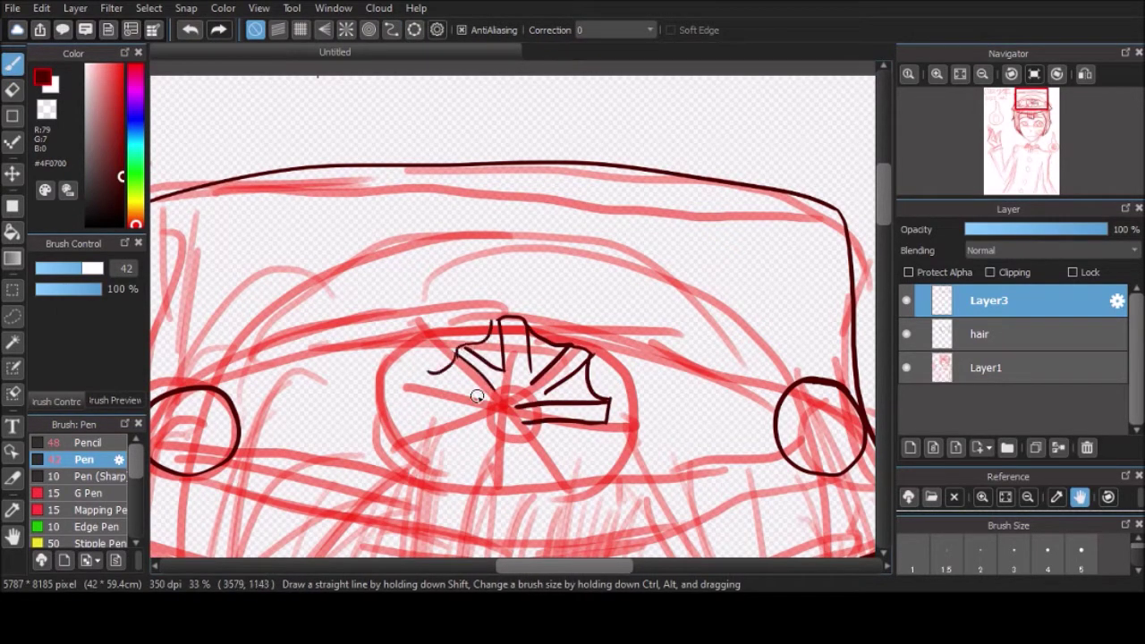
Compare arc attempts against the wheel ellipse and settle on the thick ellipse.
{"action": "key", "text": "ctrl+z"}
{"action": "key", "text": "ctrl+z"}
{"action": "key", "text": "ctrl+z"}
{"action": "key", "text": "ctrl+z"}
{"action": "key", "text": "ctrl+z"}
{"action": "key", "text": "ctrl+z"}
{"action": "key", "text": "ctrl+z"}
{"action": "key", "text": "ctrl+z"}
{"action": "key", "text": "ctrl+z"}
{"action": "key", "text": "ctrl+z"}
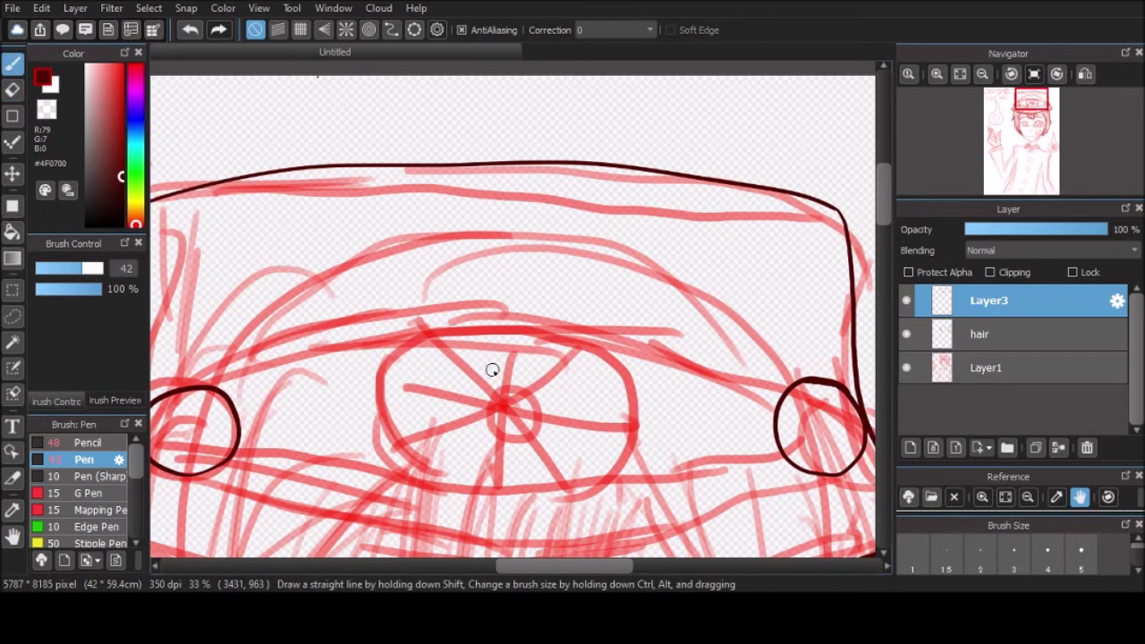
{"action": "left_click_drag", "start_coordinate": [521, 315], "coordinate": [488, 493]}
{"action": "key", "text": "ctrl+z"}
{"action": "key", "text": "ctrl+y"}
{"action": "key", "text": "ctrl+z"}
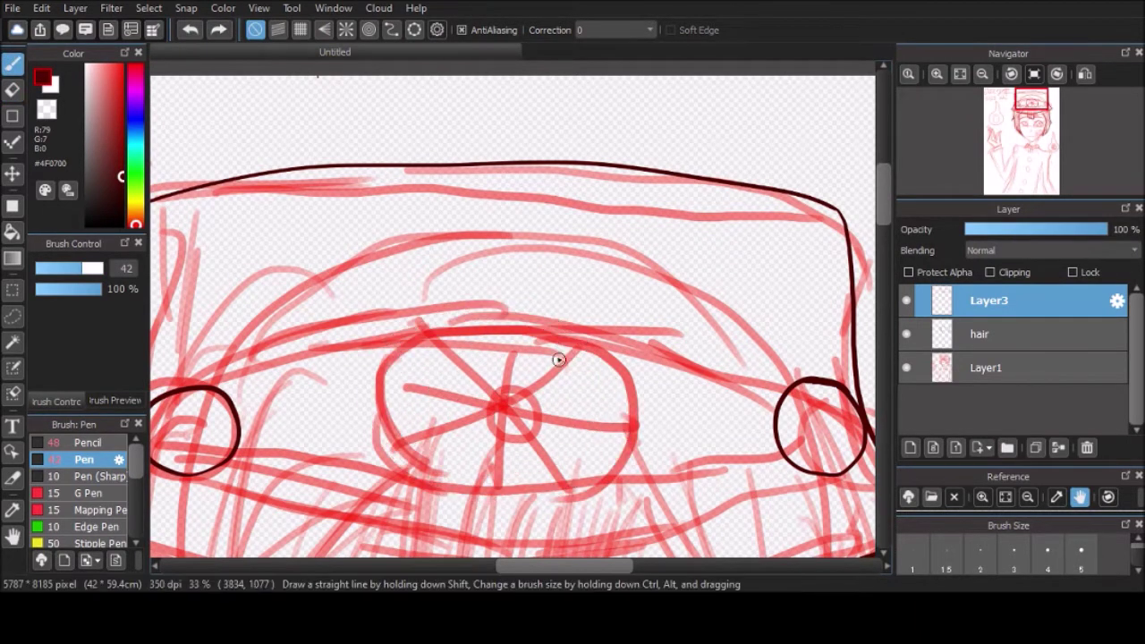
{"action": "left_click_drag", "start_coordinate": [534, 329], "coordinate": [401, 367]}
{"action": "key", "text": "ctrl+z"}
{"action": "key", "text": "ctrl+y"}
{"action": "key", "text": "ctrl+z"}
{"action": "key", "text": "ctrl+y"}
{"action": "key", "text": "ctrl+z"}
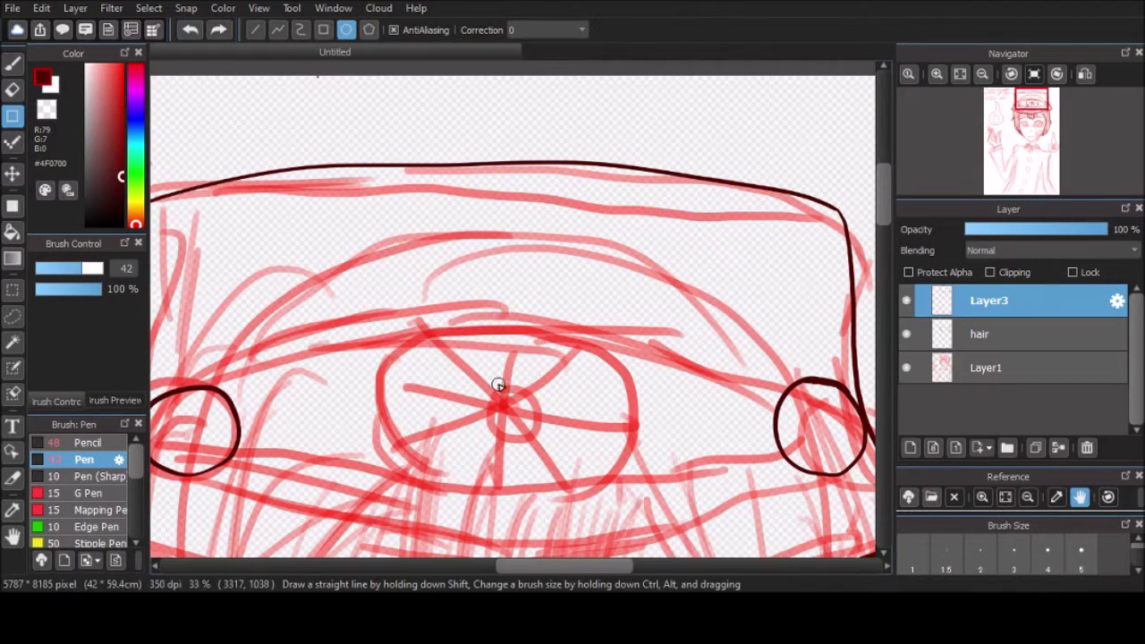
{"action": "key", "text": "ctrl+y"}
Draw six spokes crossing through the centre of the wheel ellipse.
{"action": "left_click_drag", "start_coordinate": [494, 347], "coordinate": [495, 490]}
{"action": "left_click_drag", "start_coordinate": [507, 349], "coordinate": [517, 488]}
{"action": "left_click_drag", "start_coordinate": [404, 406], "coordinate": [599, 401]}
{"action": "left_click_drag", "start_coordinate": [429, 326], "coordinate": [595, 456]}
{"action": "left_click_drag", "start_coordinate": [581, 329], "coordinate": [421, 454]}
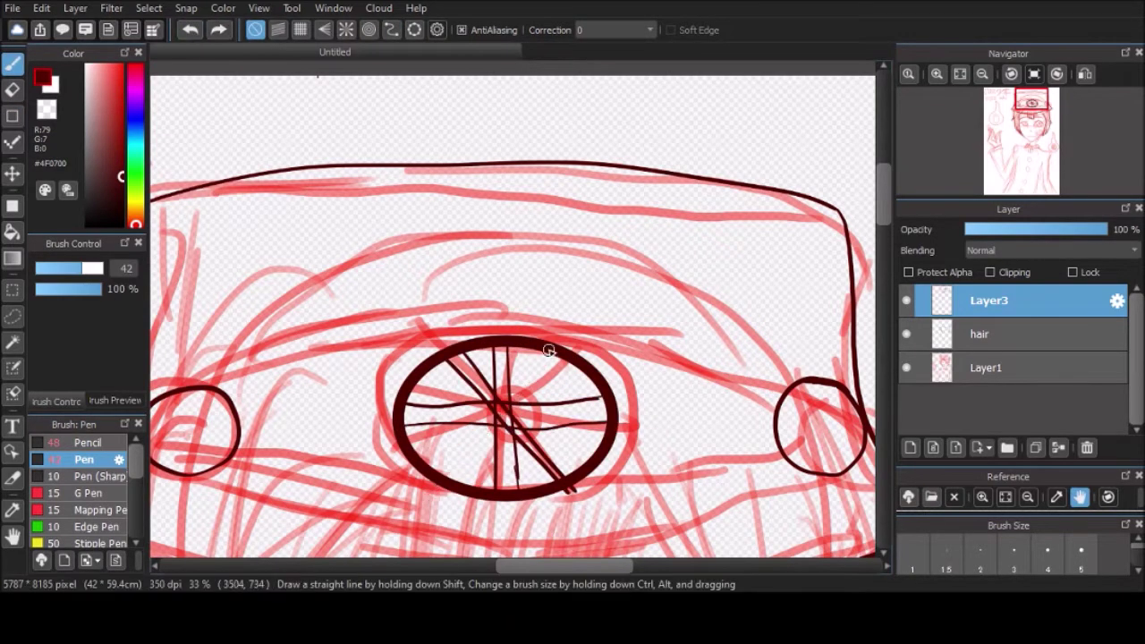
{"action": "left_click_drag", "start_coordinate": [554, 353], "coordinate": [465, 479]}
Erase the overlapping spoke segments near the hub.
{"action": "scroll", "coordinate": [447, 459], "scroll_direction": "up", "scroll_amount": 5}
{"action": "key", "text": "e"}
{"action": "left_click_drag", "start_coordinate": [376, 205], "coordinate": [380, 255]}
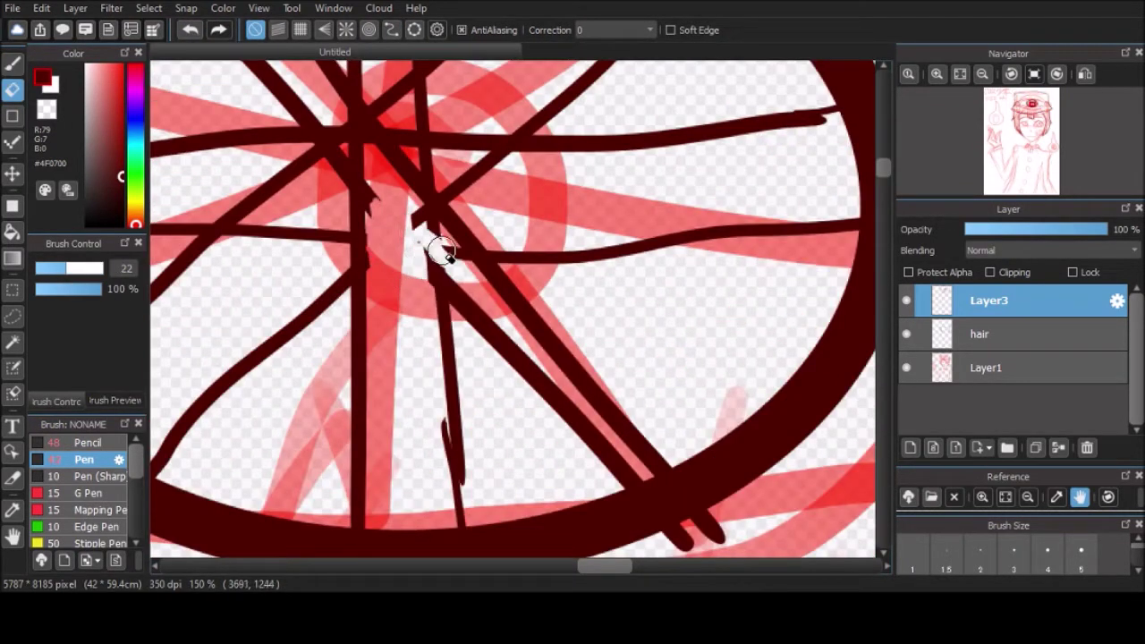
{"action": "mouse_move", "coordinate": [458, 204]}
{"action": "left_mouse_down"}
{"action": "mouse_move", "coordinate": [441, 229]}
{"action": "mouse_move", "coordinate": [343, 236]}
{"action": "mouse_move", "coordinate": [450, 119]}
{"action": "mouse_move", "coordinate": [523, 191]}
{"action": "mouse_move", "coordinate": [608, 126]}
{"action": "mouse_move", "coordinate": [619, 207]}
{"action": "mouse_move", "coordinate": [612, 140]}
{"action": "mouse_move", "coordinate": [703, 128]}
{"action": "left_mouse_up"}
{"action": "scroll", "coordinate": [501, 178], "scroll_direction": "left", "scroll_amount": 3}
Trim stray spoke ends and ink new spokes ending at a small hub ring.
{"action": "key", "text": "p"}
{"action": "scroll", "coordinate": [527, 344], "scroll_direction": "down", "scroll_amount": 2}
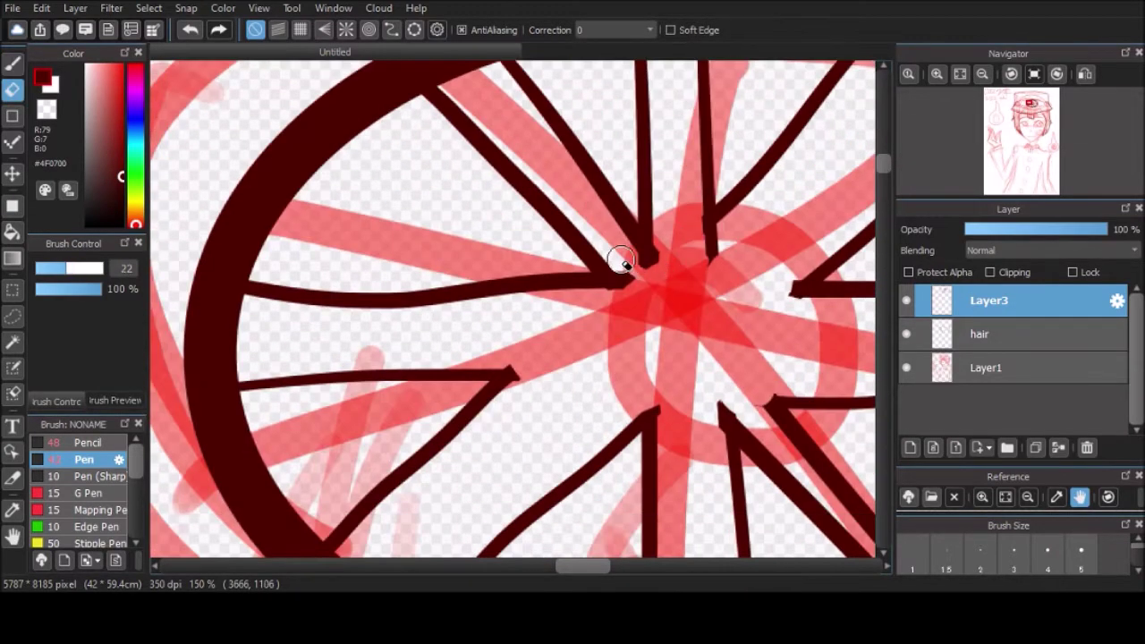
{"action": "scroll", "coordinate": [528, 344], "scroll_direction": "up", "scroll_amount": 3}
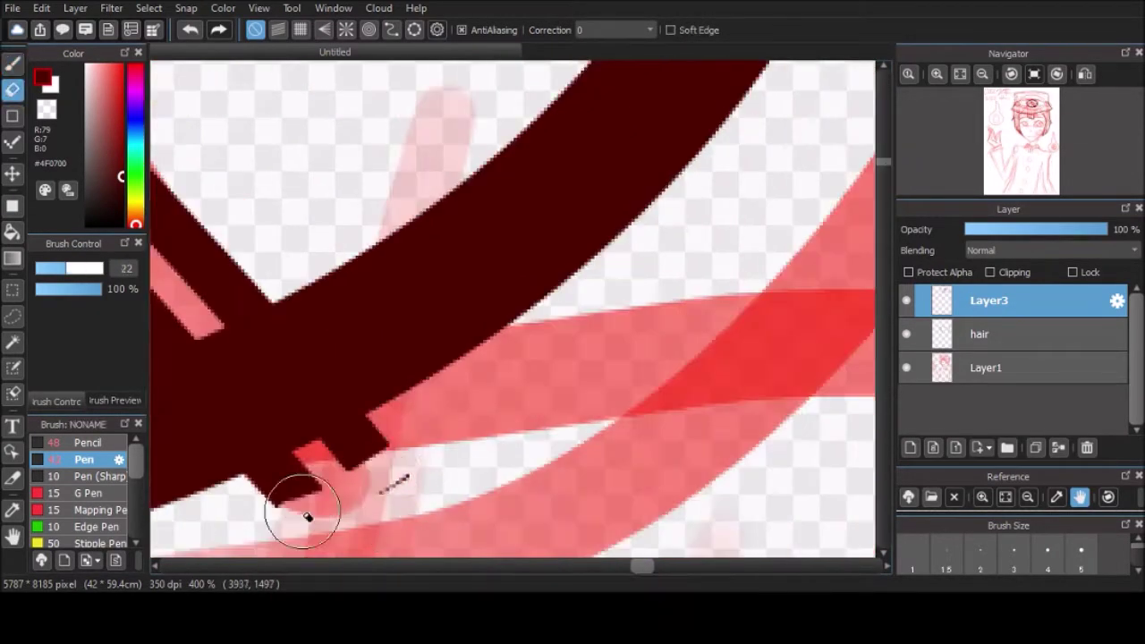
{"action": "scroll", "coordinate": [298, 510], "scroll_direction": "down", "scroll_amount": 3}
{"action": "left_click_drag", "start_coordinate": [588, 566], "coordinate": [583, 566]}
{"action": "key", "text": "e"}
{"action": "left_click_drag", "start_coordinate": [637, 326], "coordinate": [711, 374]}
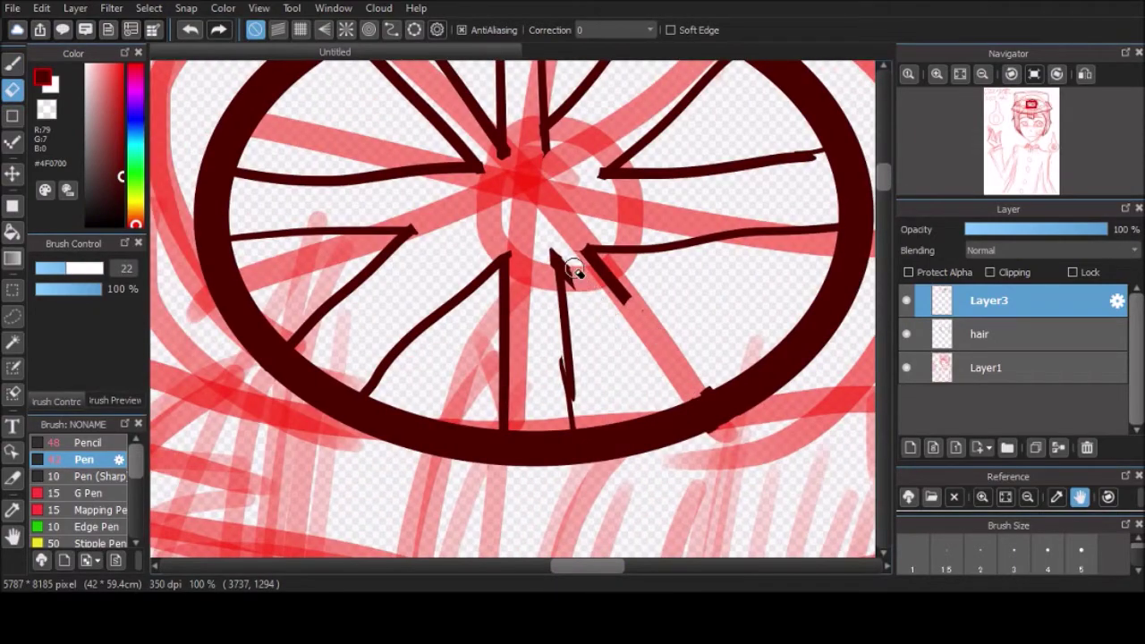
{"action": "key", "text": "p"}
{"action": "mouse_move", "coordinate": [561, 258]}
{"action": "left_mouse_down"}
{"action": "mouse_move", "coordinate": [634, 388]}
{"action": "mouse_move", "coordinate": [707, 385]}
{"action": "left_mouse_up"}
{"action": "scroll", "coordinate": [707, 385], "scroll_direction": "down", "scroll_amount": 2}
{"action": "scroll", "coordinate": [536, 268], "scroll_direction": "up", "scroll_amount": 3}
Draw a wavy line across the cap's lower band.
{"action": "key", "text": "e"}
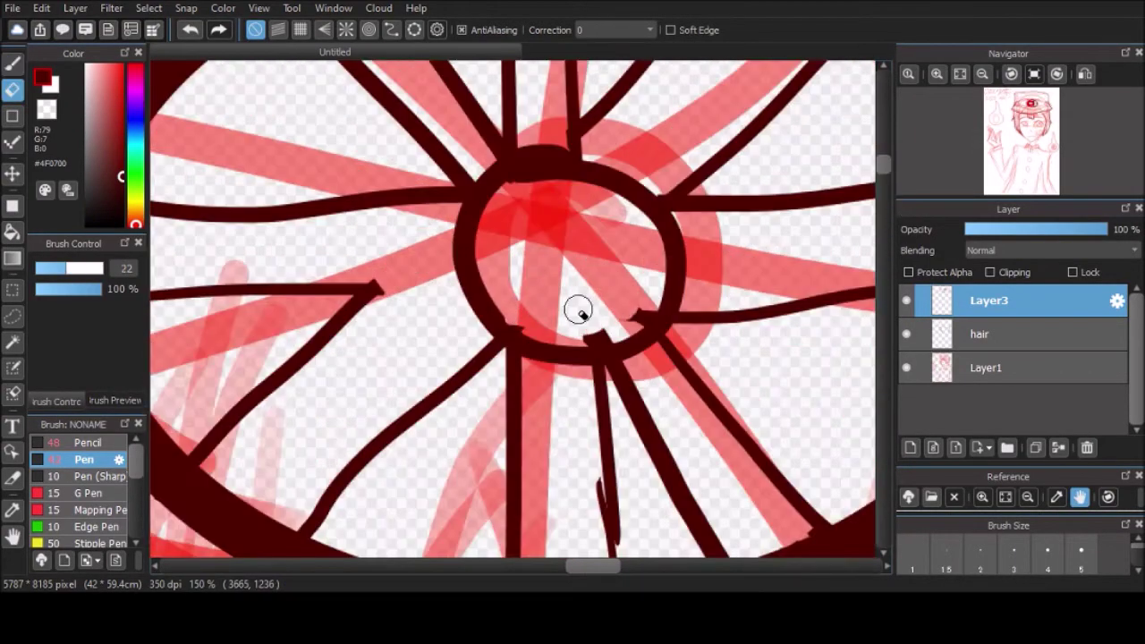
{"action": "key", "text": "p"}
{"action": "scroll", "coordinate": [560, 216], "scroll_direction": "down", "scroll_amount": 2}
{"action": "scroll", "coordinate": [560, 216], "scroll_direction": "down", "scroll_amount": 3}
{"action": "scroll", "coordinate": [345, 226], "scroll_direction": "up", "scroll_amount": 2}
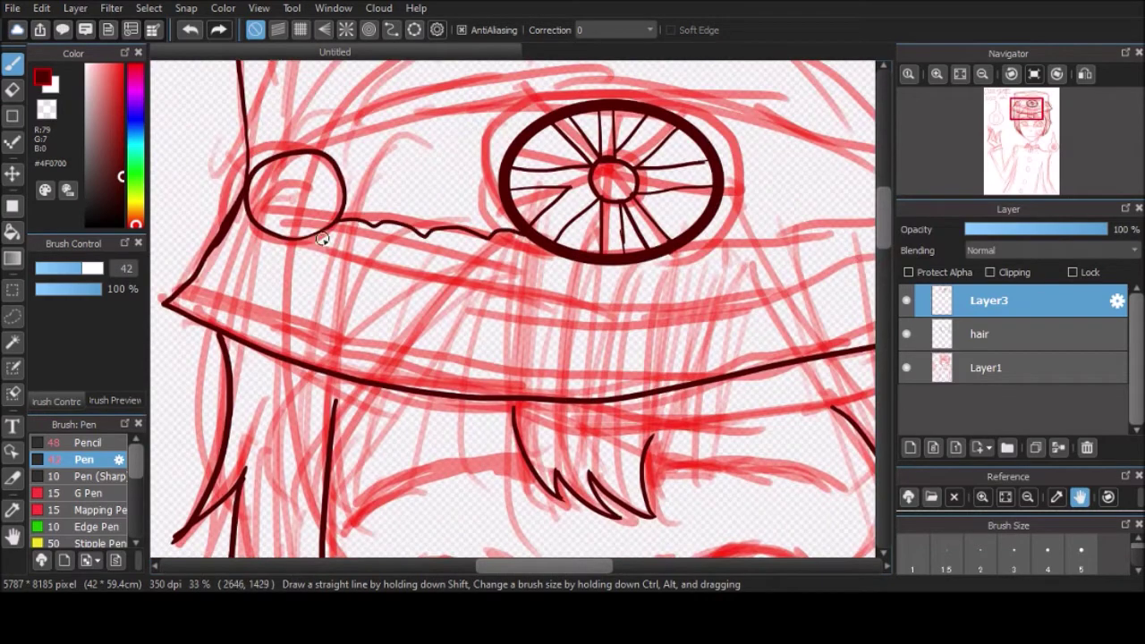
{"action": "left_click_drag", "start_coordinate": [322, 239], "coordinate": [793, 284]}
{"action": "scroll", "coordinate": [792, 284], "scroll_direction": "down", "scroll_amount": 2}
{"action": "scroll", "coordinate": [590, 330], "scroll_direction": "up", "scroll_amount": 2}
{"action": "left_click_drag", "start_coordinate": [703, 252], "coordinate": [488, 299]}
{"action": "scroll", "coordinate": [589, 321], "scroll_direction": "down", "scroll_amount": 2}
{"action": "scroll", "coordinate": [435, 279], "scroll_direction": "up", "scroll_amount": 2}
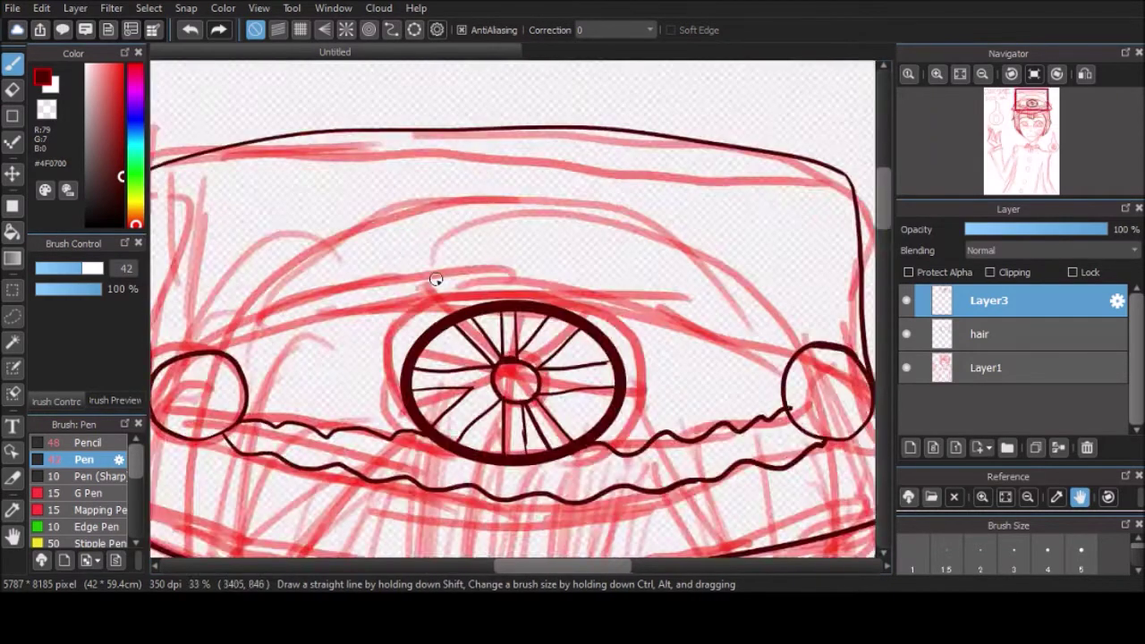
{"action": "scroll", "coordinate": [435, 279], "scroll_direction": "down", "scroll_amount": 2}
Select the hair layer and add a new eyes layer below it.
{"action": "scroll", "coordinate": [880, 307], "scroll_direction": "down", "scroll_amount": 4}
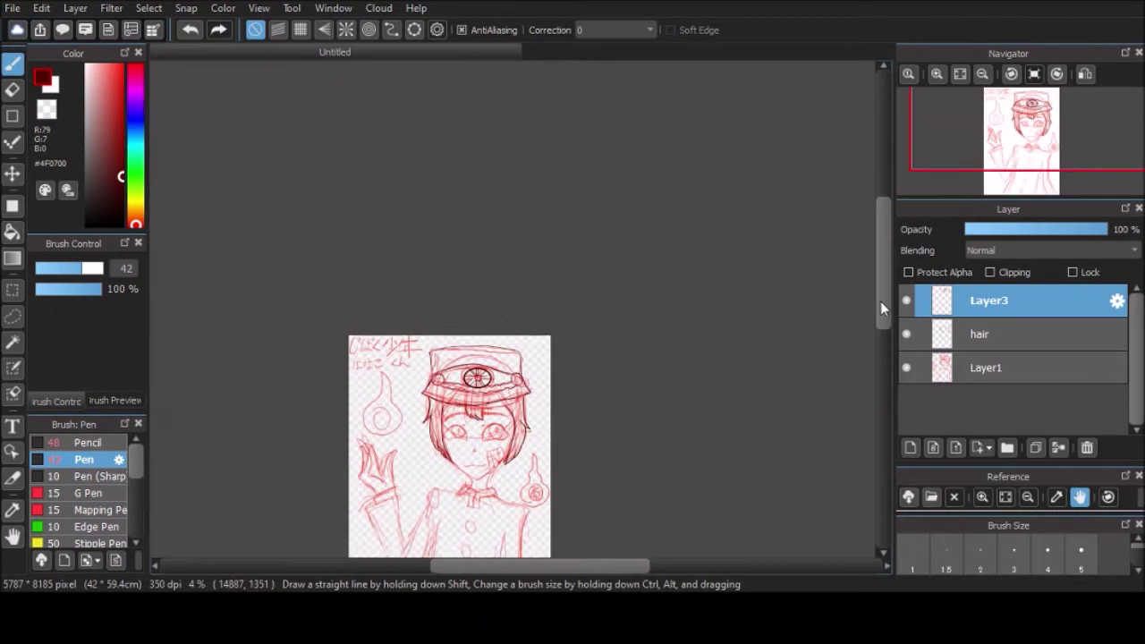
{"action": "left_click", "coordinate": [979, 334]}
{"action": "scroll", "coordinate": [501, 393], "scroll_direction": "up", "scroll_amount": 4}
{"action": "scroll", "coordinate": [529, 269], "scroll_direction": "down", "scroll_amount": 2}
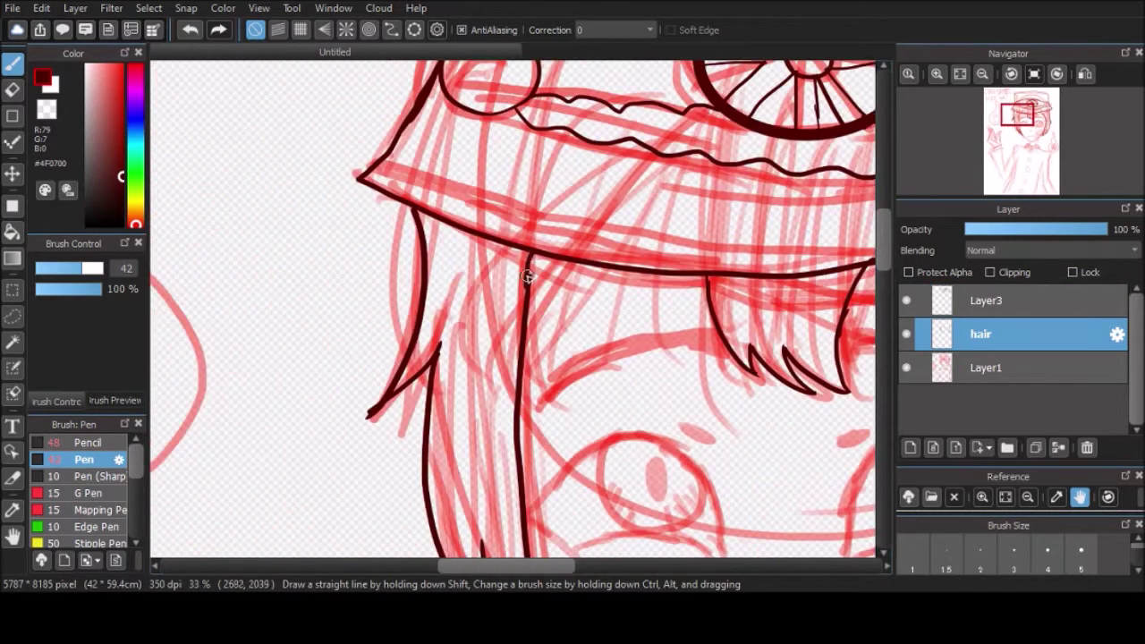
{"action": "scroll", "coordinate": [786, 370], "scroll_direction": "down", "scroll_amount": 3}
{"action": "key", "text": "ctrl+shift+n"}
{"action": "scroll", "coordinate": [787, 371], "scroll_direction": "up", "scroll_amount": 2}
{"action": "left_click_drag", "start_coordinate": [984, 301], "coordinate": [1009, 385]}
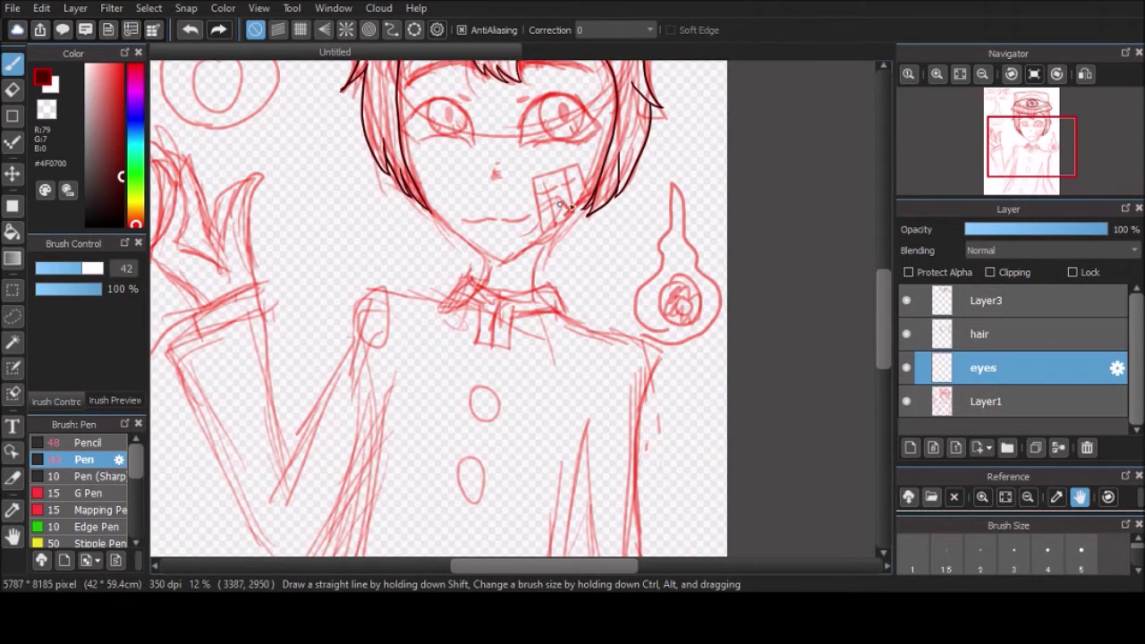
{"action": "scroll", "coordinate": [559, 203], "scroll_direction": "up", "scroll_amount": 4}
Ink a higher arc over one eye plus the other eye's lower edge and inner side line.
{"action": "mouse_move", "coordinate": [455, 332]}
{"action": "left_mouse_down"}
{"action": "mouse_move", "coordinate": [741, 229]}
{"action": "mouse_move", "coordinate": [780, 261]}
{"action": "left_mouse_up"}
{"action": "key", "text": "ctrl+z"}
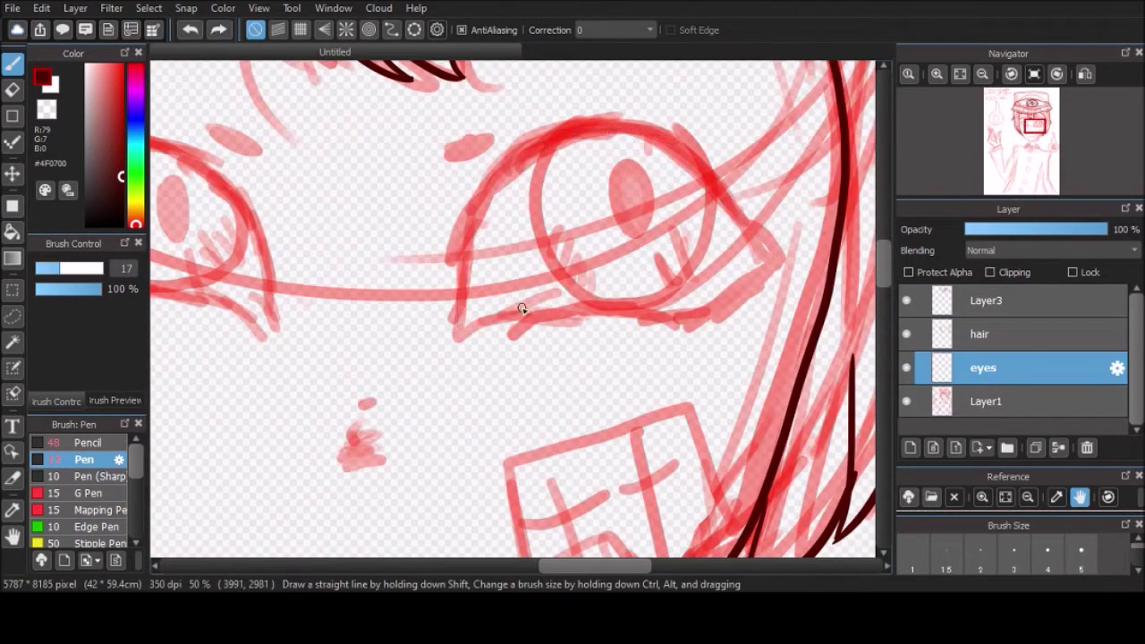
{"action": "key", "text": "ctrl+y"}
{"action": "left_click", "coordinate": [190, 30]}
{"action": "left_click_drag", "start_coordinate": [456, 334], "coordinate": [794, 250]}
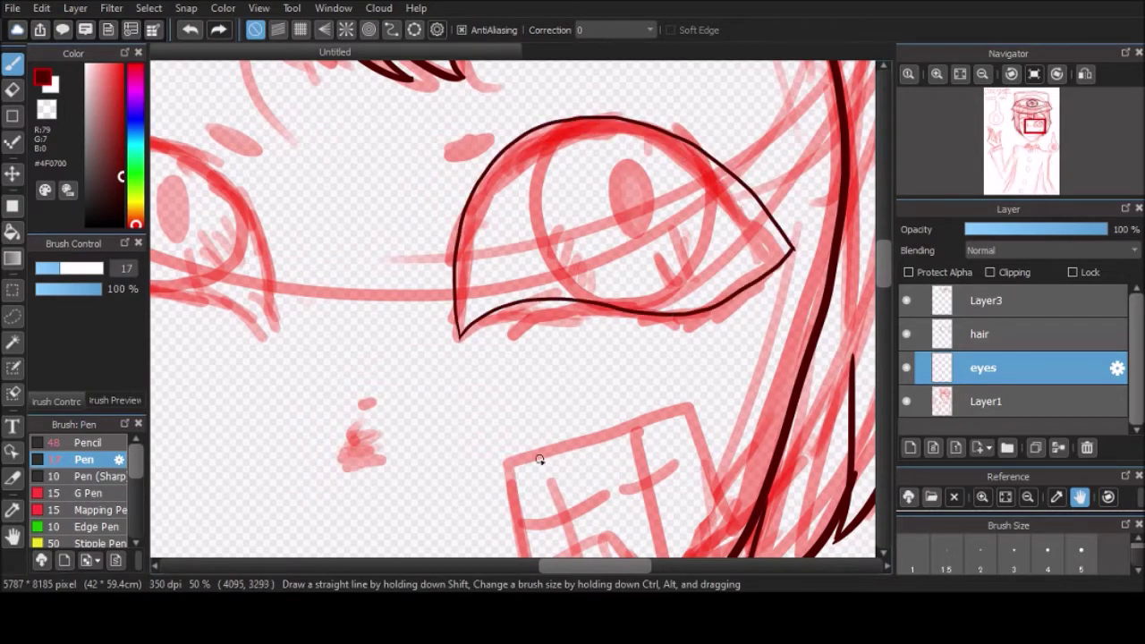
{"action": "left_click_drag", "start_coordinate": [539, 459], "coordinate": [780, 459]}
{"action": "left_click_drag", "start_coordinate": [222, 273], "coordinate": [286, 320]}
Ink the right eye's inner line and outline the left eye's pupil.
{"action": "scroll", "coordinate": [478, 224], "scroll_direction": "up", "scroll_amount": 2}
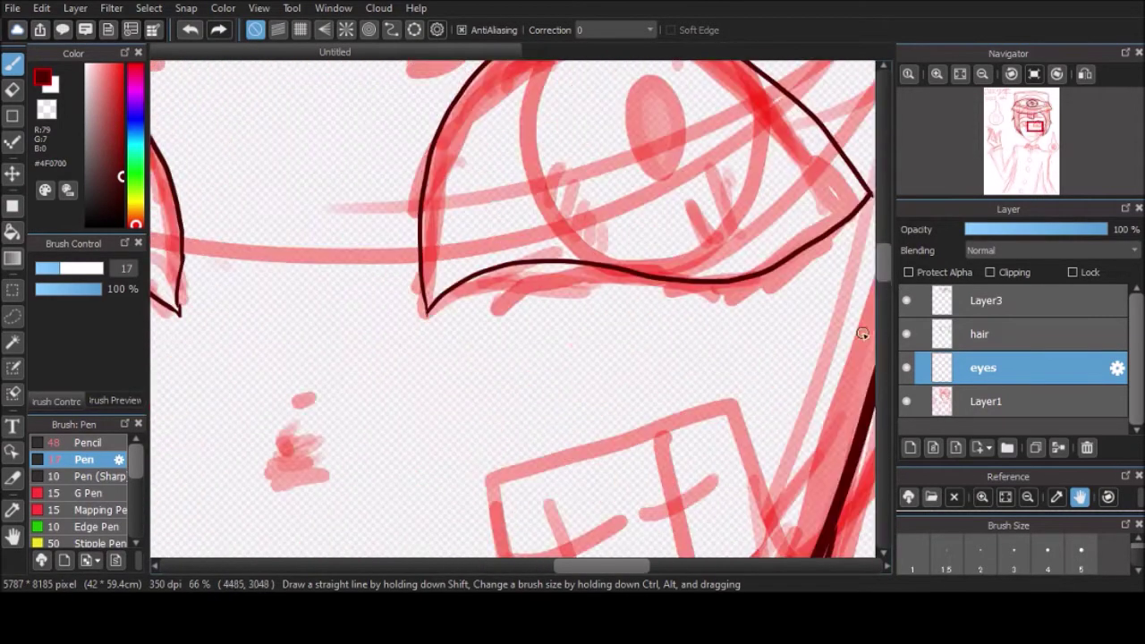
{"action": "left_click_drag", "start_coordinate": [550, 143], "coordinate": [554, 375]}
{"action": "left_click_drag", "start_coordinate": [623, 575], "coordinate": [574, 572]}
{"action": "left_click_drag", "start_coordinate": [301, 178], "coordinate": [420, 376]}
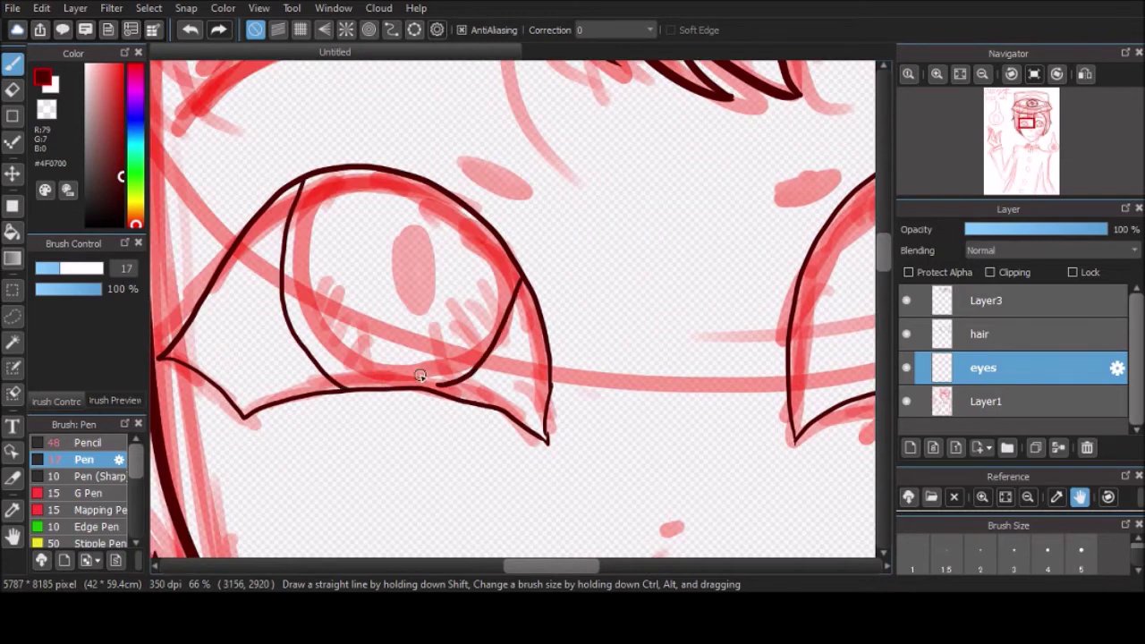
{"action": "scroll", "coordinate": [409, 385], "scroll_direction": "down", "scroll_amount": 3}
{"action": "scroll", "coordinate": [580, 408], "scroll_direction": "up", "scroll_amount": 3}
{"action": "left_click_drag", "start_coordinate": [380, 190], "coordinate": [388, 225]}
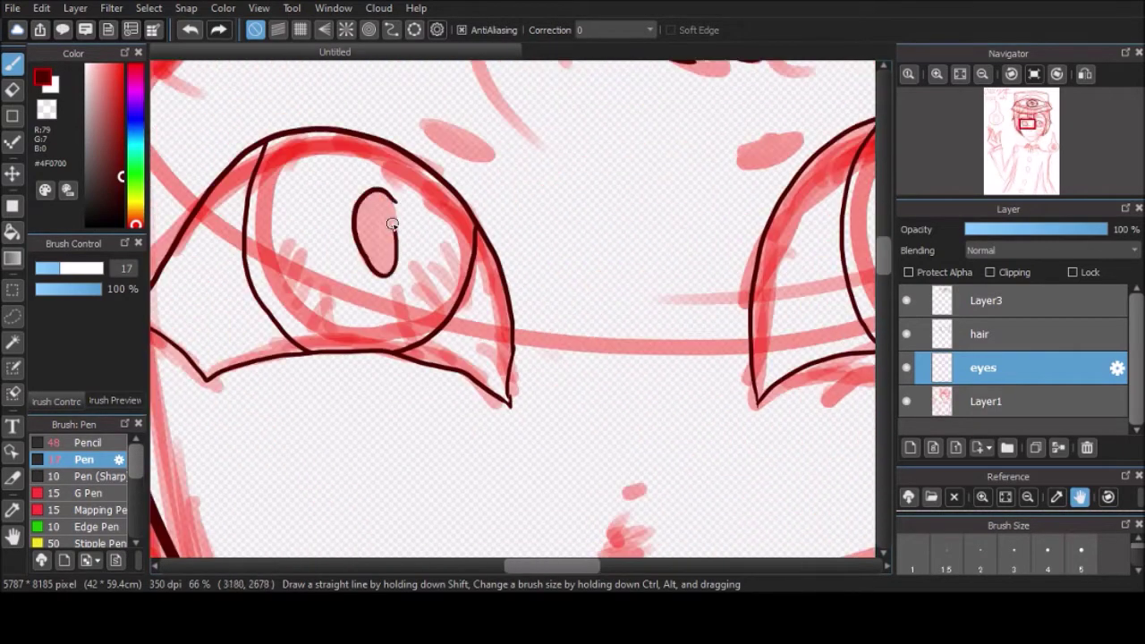
{"action": "scroll", "coordinate": [414, 211], "scroll_direction": "down", "scroll_amount": 3}
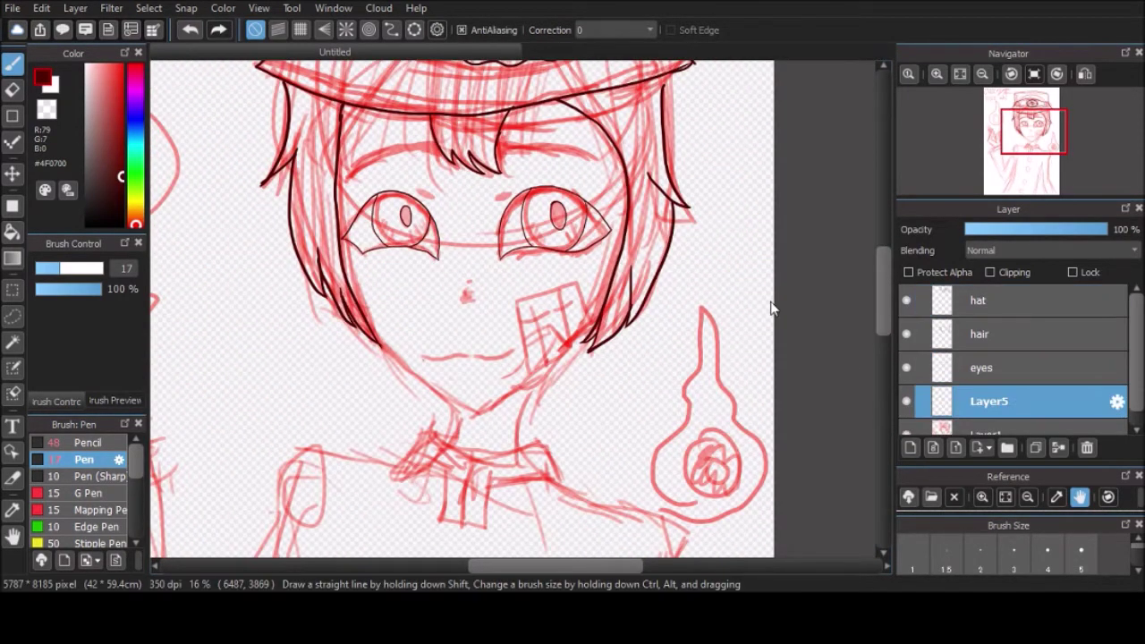
Undo the rough jaw stroke and redraw a clean jawline from the chin upward on the face layer.
{"action": "scroll", "coordinate": [573, 361], "scroll_direction": "up", "scroll_amount": 3}
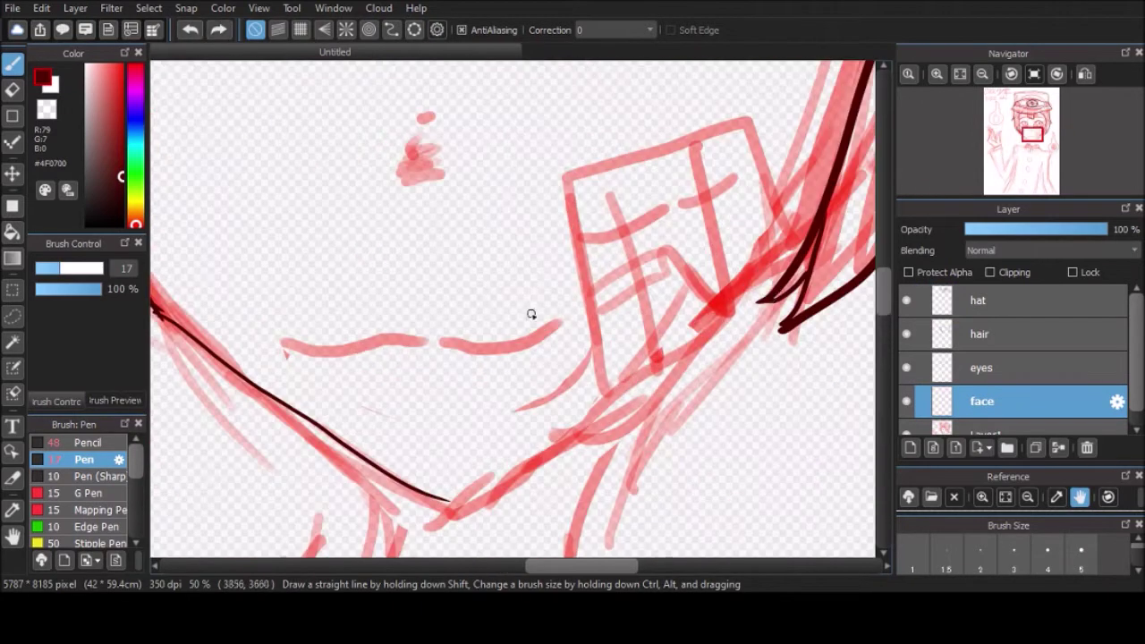
{"action": "key", "text": "ctrl+z"}
{"action": "key", "text": "ctrl+y"}
{"action": "key", "text": "ctrl+z"}
{"action": "key", "text": "ctrl+y"}
{"action": "left_click", "coordinate": [188, 33]}
{"action": "left_click", "coordinate": [188, 33]}
{"action": "left_click_drag", "start_coordinate": [447, 499], "coordinate": [731, 291]}
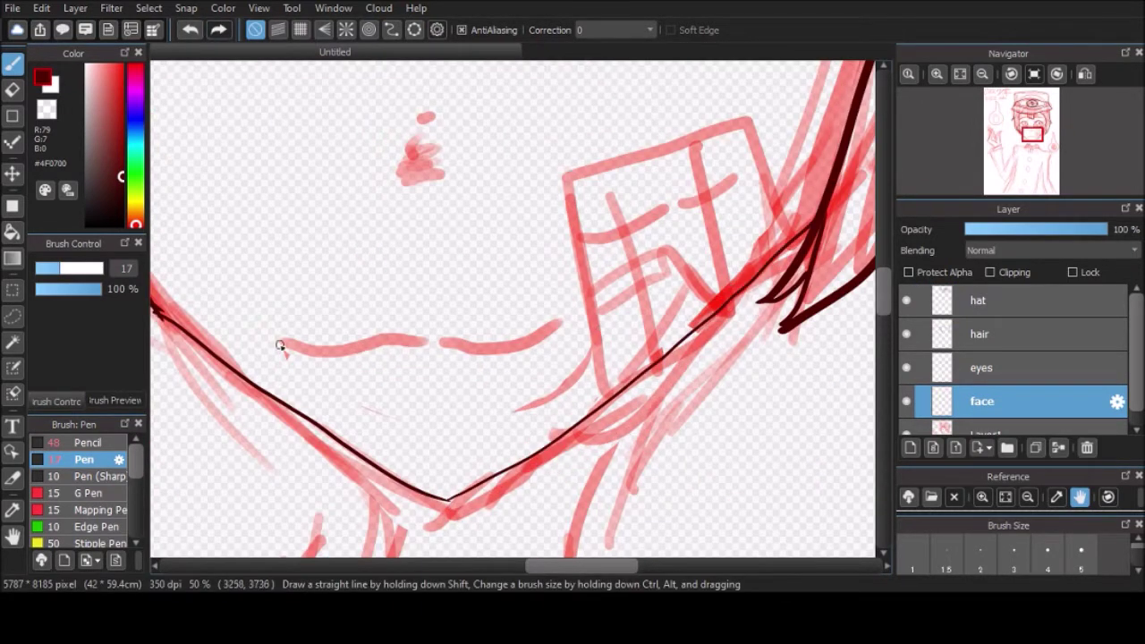
{"action": "scroll", "coordinate": [769, 209], "scroll_direction": "down", "scroll_amount": 3}
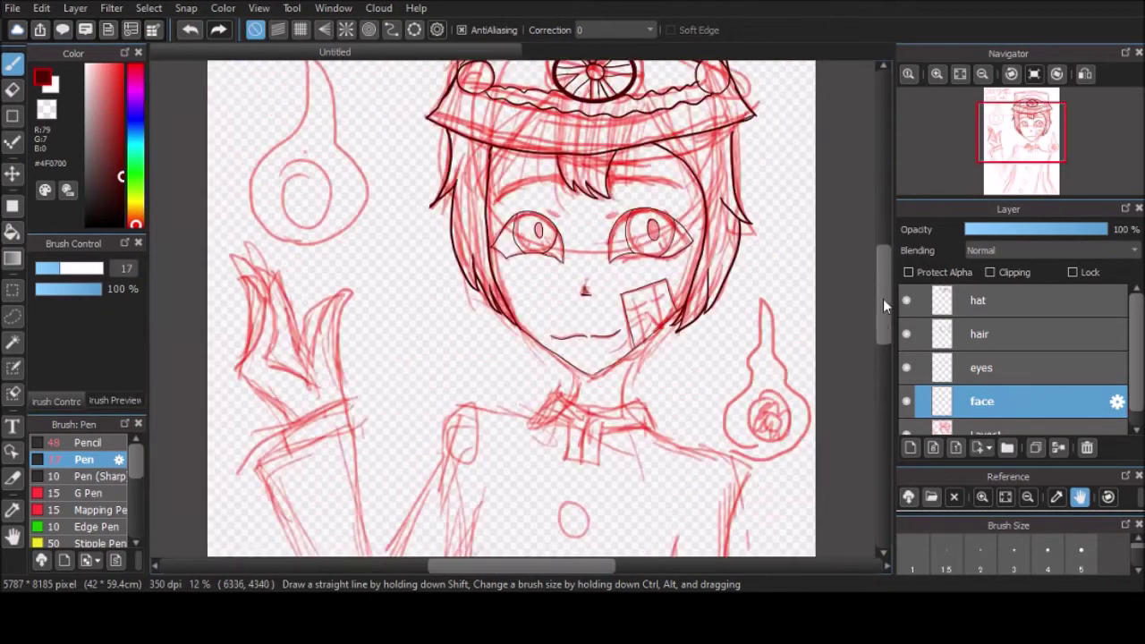
{"action": "scroll", "coordinate": [499, 268], "scroll_direction": "up", "scroll_amount": 3}
On the hair layer, draw a thick eyebrow over the left eye and set the brush size to 31.
{"action": "left_click", "coordinate": [980, 333]}
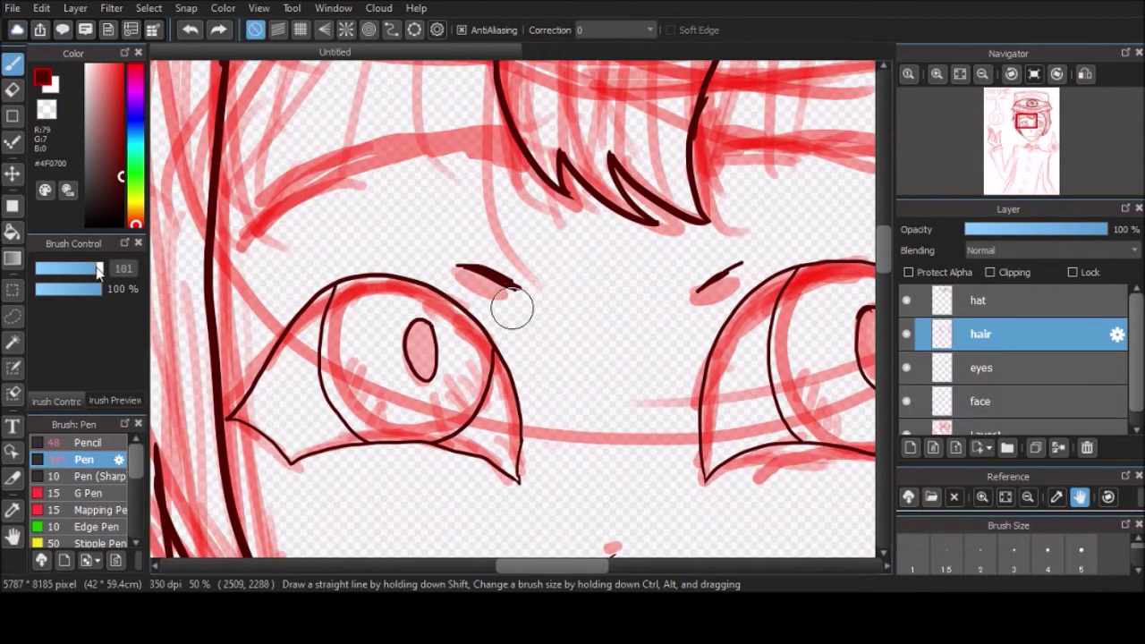
{"action": "left_click_drag", "start_coordinate": [491, 152], "coordinate": [264, 224]}
{"action": "scroll", "coordinate": [584, 551], "scroll_direction": "down", "scroll_amount": 4}
{"action": "left_click", "coordinate": [75, 269]}
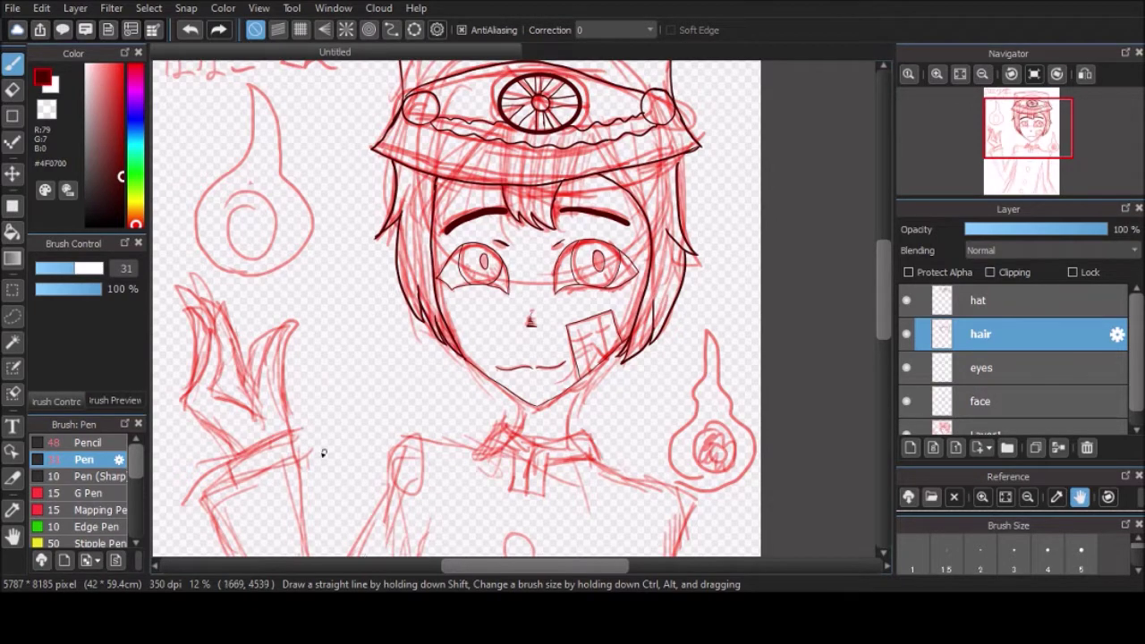
{"action": "scroll", "coordinate": [848, 309], "scroll_direction": "down", "scroll_amount": 3}
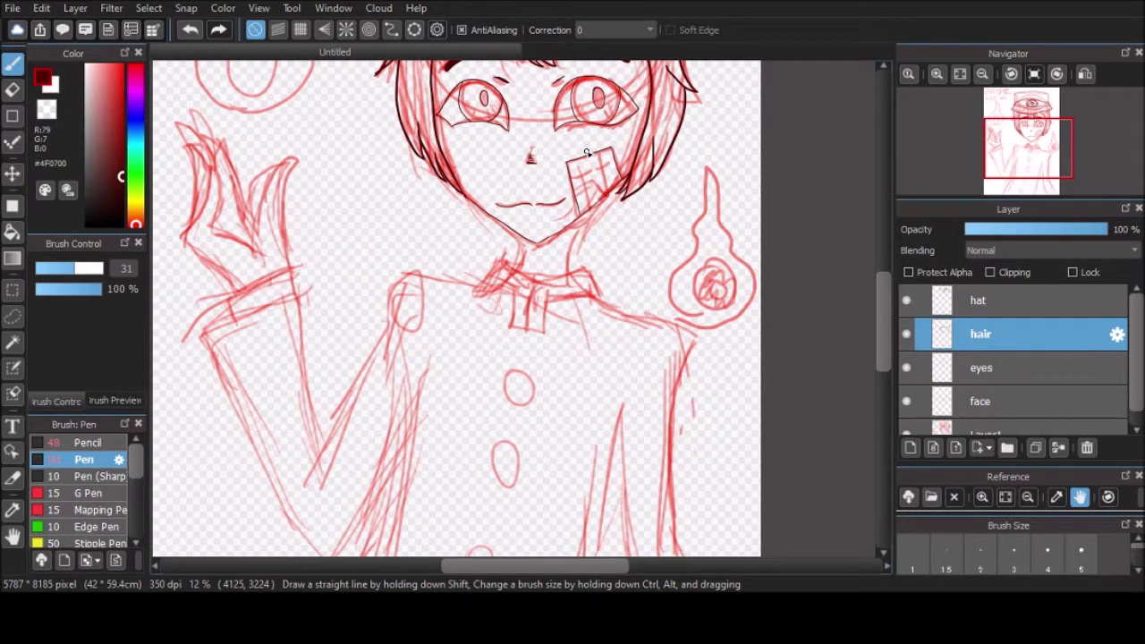
{"action": "scroll", "coordinate": [875, 290], "scroll_direction": "up", "scroll_amount": 3}
{"action": "scroll", "coordinate": [874, 289], "scroll_direction": "down", "scroll_amount": 1}
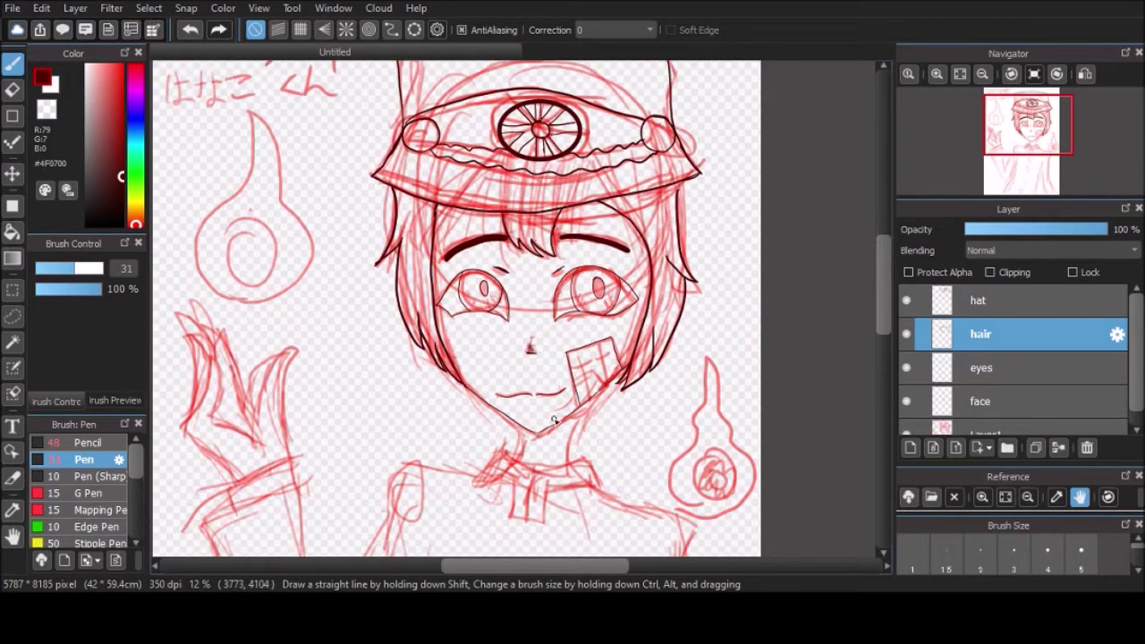
{"action": "scroll", "coordinate": [874, 289], "scroll_direction": "up", "scroll_amount": 2}
Show the hair line art again and add a new layer above the face layer.
{"action": "left_click", "coordinate": [906, 334]}
{"action": "left_click", "coordinate": [984, 400]}
{"action": "left_click", "coordinate": [939, 447]}
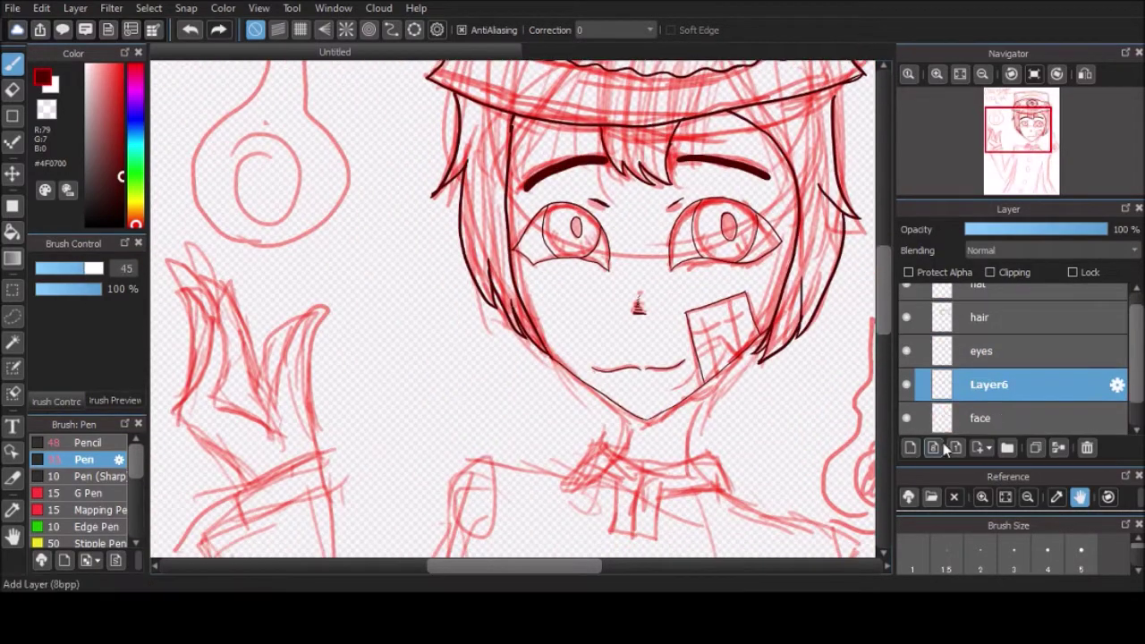
Move the new layer below face and ink the collar and raised hand outlines.
{"action": "left_click_drag", "start_coordinate": [1014, 390], "coordinate": [1014, 427]}
{"action": "scroll", "coordinate": [637, 251], "scroll_direction": "down", "scroll_amount": 3}
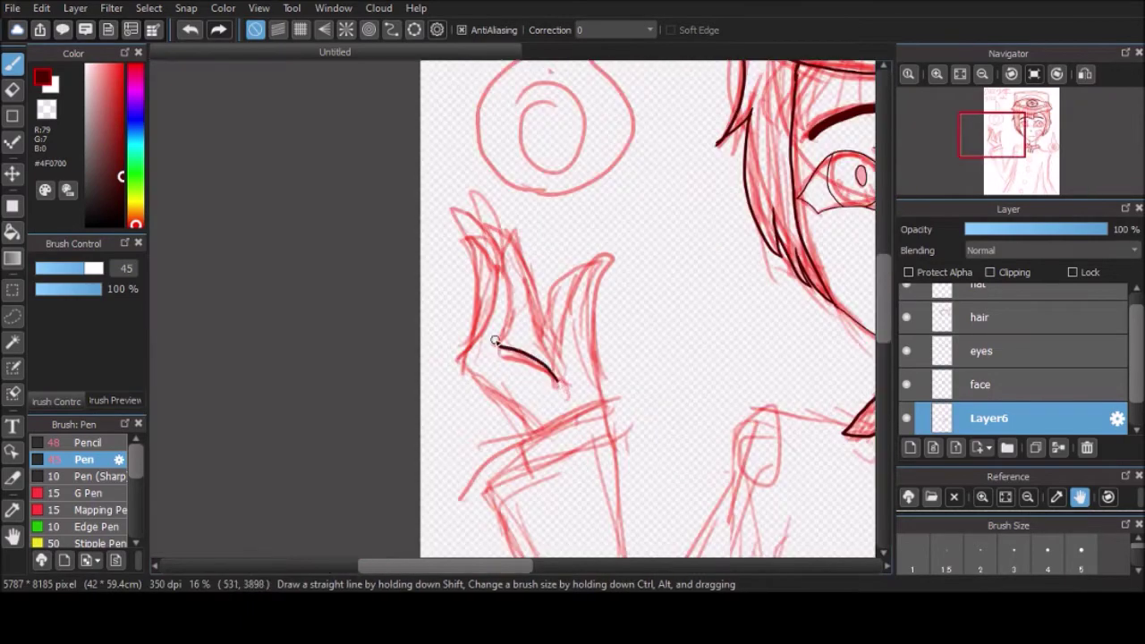
{"action": "scroll", "coordinate": [502, 412], "scroll_direction": "up", "scroll_amount": 2}
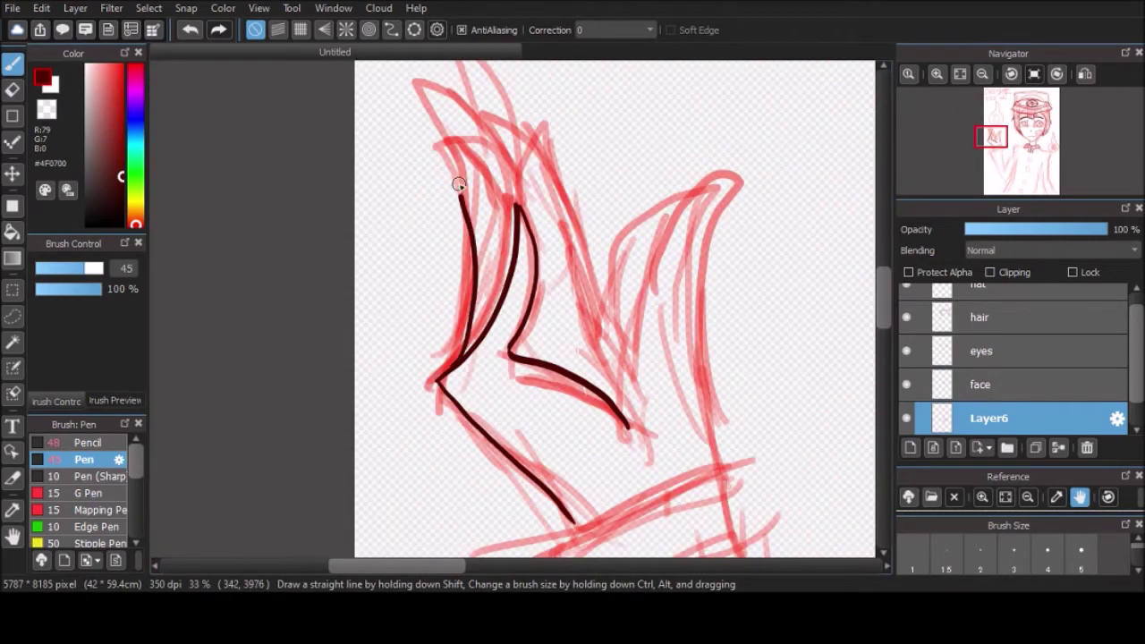
{"action": "scroll", "coordinate": [447, 307], "scroll_direction": "up", "scroll_amount": 3}
{"action": "mouse_move", "coordinate": [445, 151]}
{"action": "left_mouse_down"}
{"action": "mouse_move", "coordinate": [515, 219]}
{"action": "mouse_move", "coordinate": [407, 326]}
{"action": "left_mouse_up"}
{"action": "left_click_drag", "start_coordinate": [487, 286], "coordinate": [599, 510]}
{"action": "scroll", "coordinate": [600, 256], "scroll_direction": "down", "scroll_amount": 4}
{"action": "left_click_drag", "start_coordinate": [738, 125], "coordinate": [635, 304]}
{"action": "left_click_drag", "start_coordinate": [738, 130], "coordinate": [720, 416]}
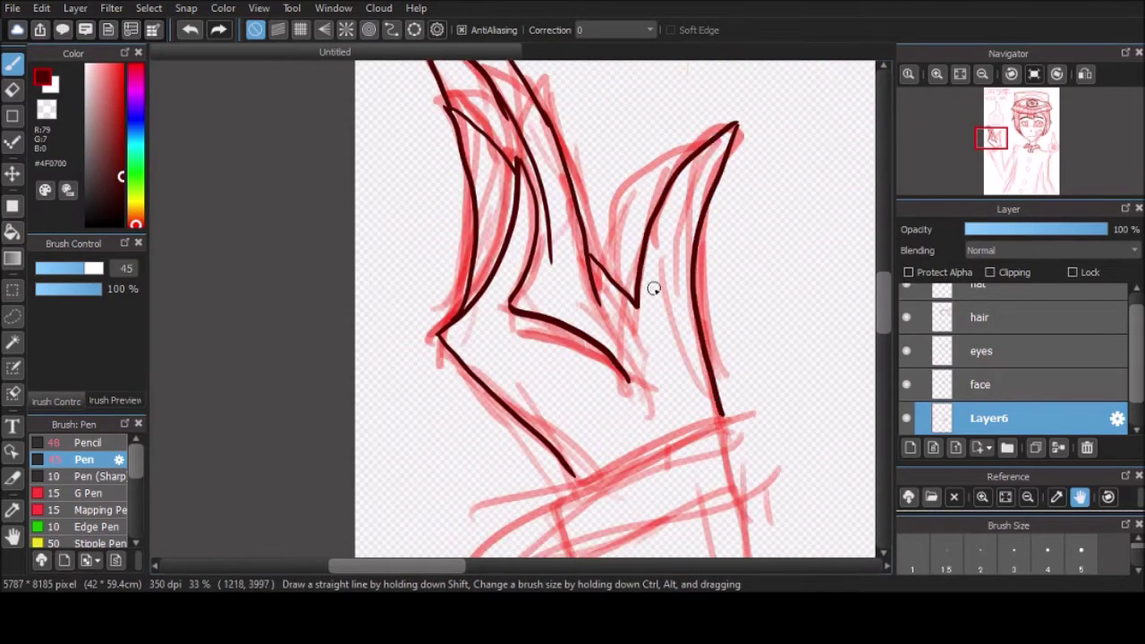
{"action": "scroll", "coordinate": [657, 288], "scroll_direction": "down", "scroll_amount": 3}
Ink the sleeve cuff, both sleeve edges, the body's right edge and a coat button.
{"action": "mouse_move", "coordinate": [474, 332]}
{"action": "left_mouse_down"}
{"action": "mouse_move", "coordinate": [664, 257]}
{"action": "mouse_move", "coordinate": [666, 376]}
{"action": "left_mouse_up"}
{"action": "scroll", "coordinate": [665, 375], "scroll_direction": "down", "scroll_amount": 3}
{"action": "left_click_drag", "start_coordinate": [673, 268], "coordinate": [694, 460]}
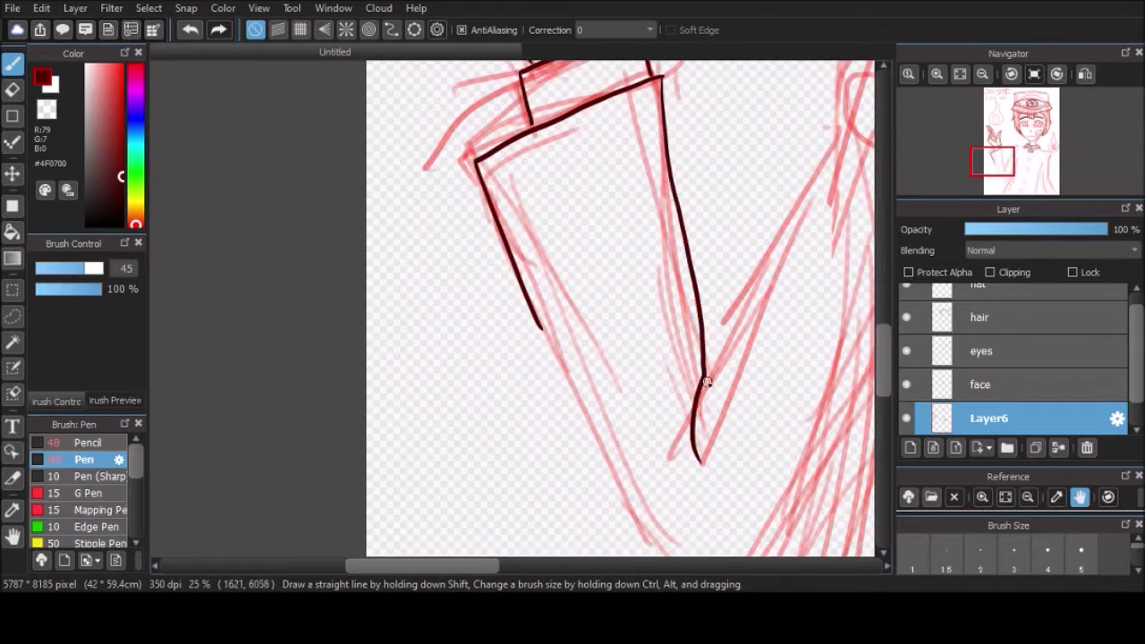
{"action": "scroll", "coordinate": [706, 383], "scroll_direction": "down", "scroll_amount": 3}
{"action": "left_click_drag", "start_coordinate": [541, 198], "coordinate": [677, 447]}
{"action": "scroll", "coordinate": [554, 421], "scroll_direction": "down", "scroll_amount": 4}
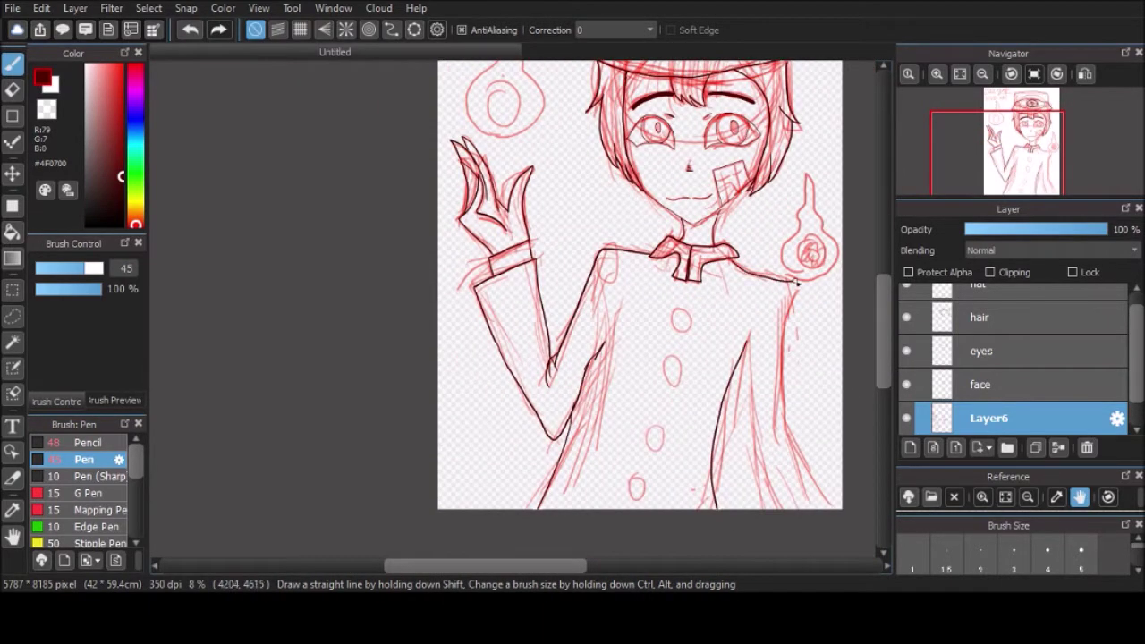
{"action": "left_click_drag", "start_coordinate": [794, 282], "coordinate": [778, 507]}
{"action": "scroll", "coordinate": [778, 447], "scroll_direction": "up", "scroll_amount": 5}
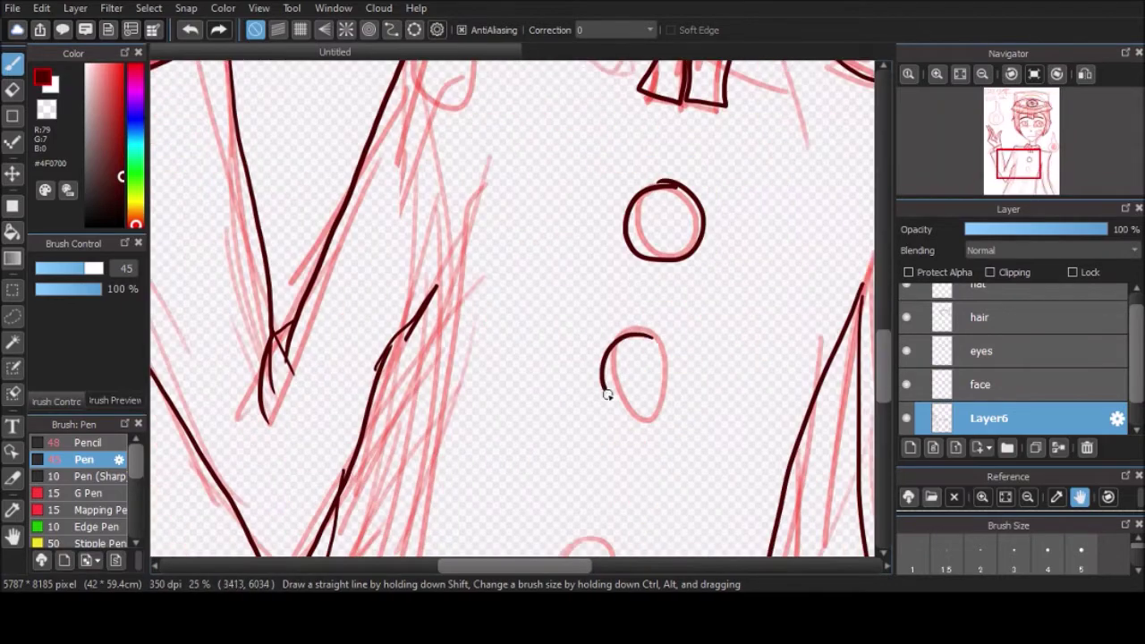
{"action": "left_click_drag", "start_coordinate": [583, 314], "coordinate": [606, 319]}
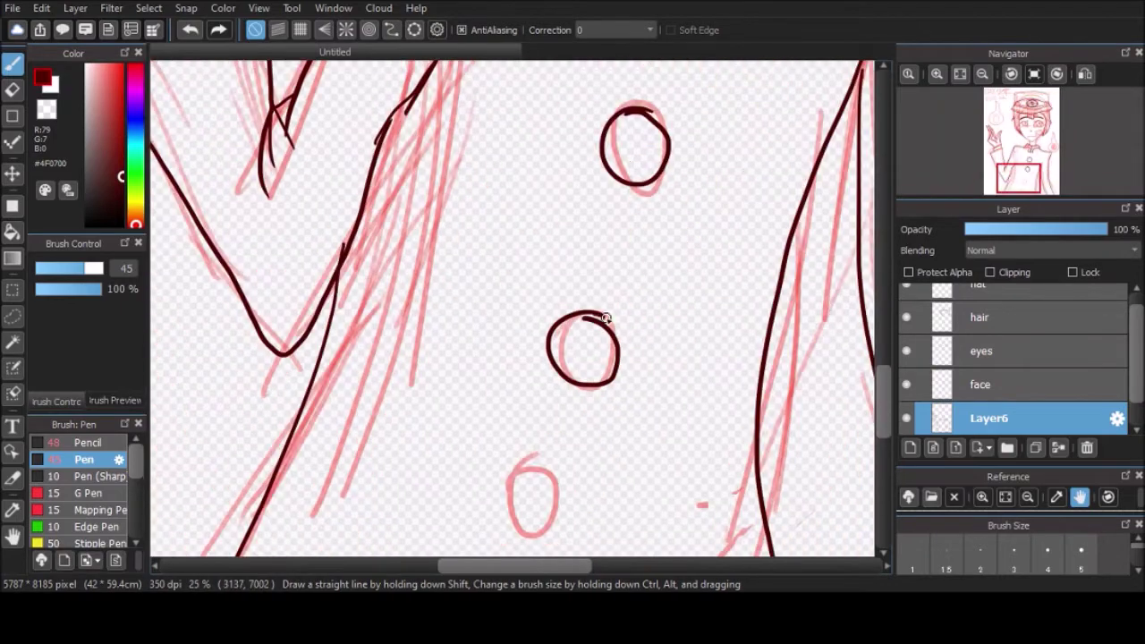
{"action": "scroll", "coordinate": [605, 318], "scroll_direction": "down", "scroll_amount": 3}
{"action": "left_click_drag", "start_coordinate": [885, 402], "coordinate": [886, 330]}
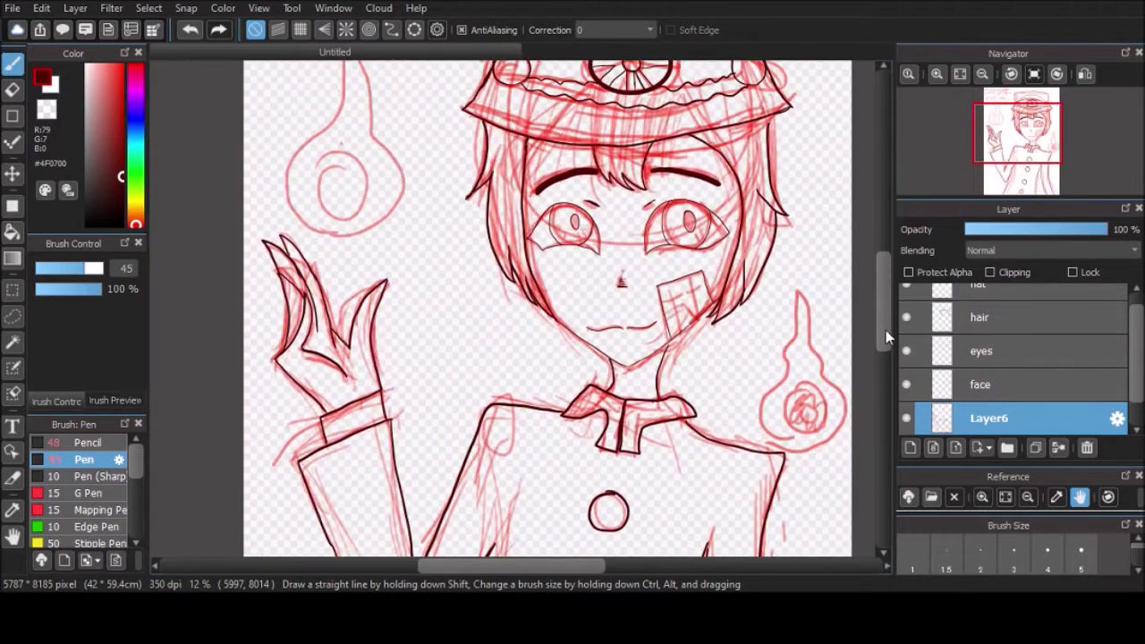
On a new layer, outline both flames, removing the stray stroke at a flame's bottom.
{"action": "left_click", "coordinate": [910, 447]}
{"action": "scroll", "coordinate": [537, 313], "scroll_direction": "up", "scroll_amount": 2}
{"action": "left_click_drag", "start_coordinate": [340, 116], "coordinate": [295, 304]}
{"action": "scroll", "coordinate": [626, 313], "scroll_direction": "down", "scroll_amount": 3}
{"action": "mouse_move", "coordinate": [703, 353]}
{"action": "left_mouse_down"}
{"action": "mouse_move", "coordinate": [631, 286]}
{"action": "mouse_move", "coordinate": [669, 257]}
{"action": "left_mouse_up"}
{"action": "key", "text": "ctrl+z"}
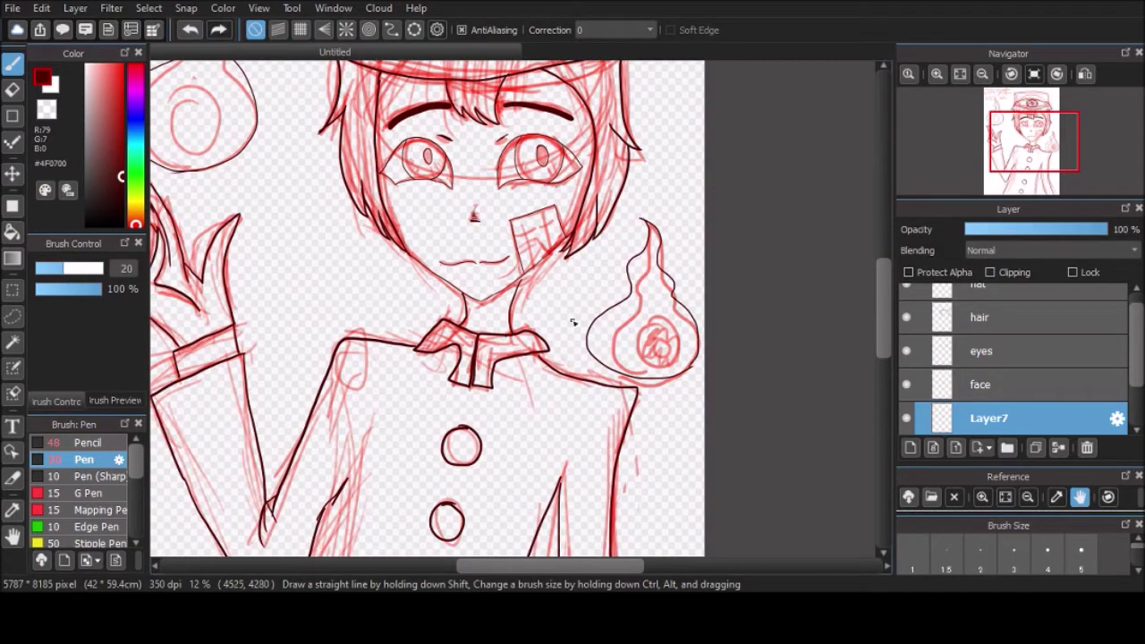
{"action": "scroll", "coordinate": [573, 322], "scroll_direction": "up", "scroll_amount": 2}
{"action": "scroll", "coordinate": [572, 322], "scroll_direction": "left", "scroll_amount": 2}
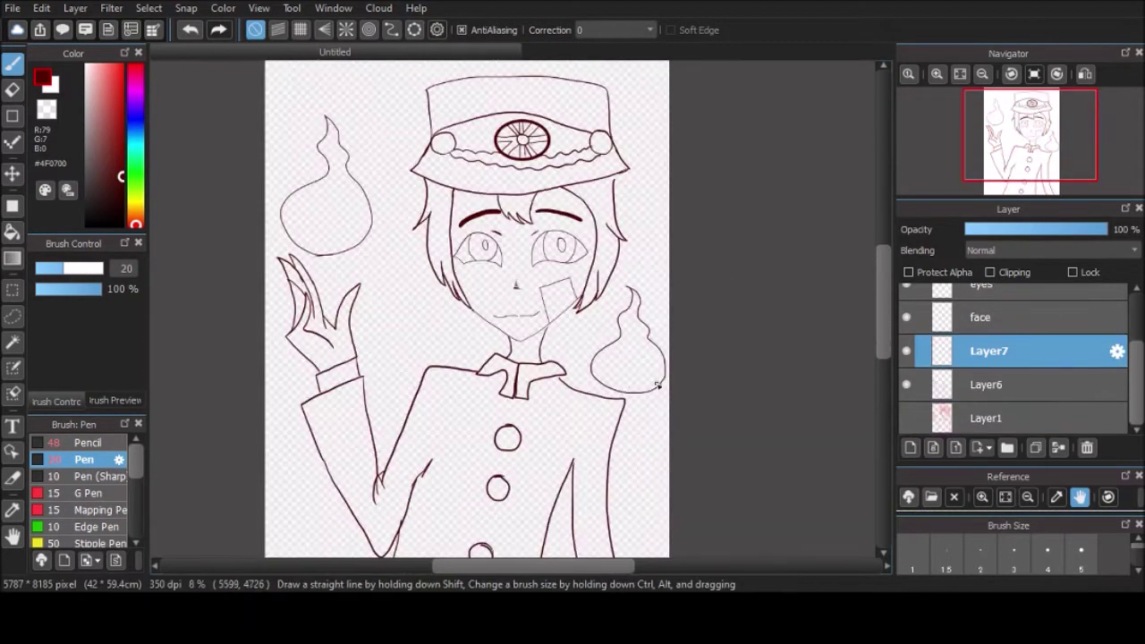
{"action": "scroll", "coordinate": [1011, 357], "scroll_direction": "up", "scroll_amount": 2}
Fill both hair regions dark red on the hat layer, after undoing an accidental layer merge.
{"action": "left_click", "coordinate": [1007, 300]}
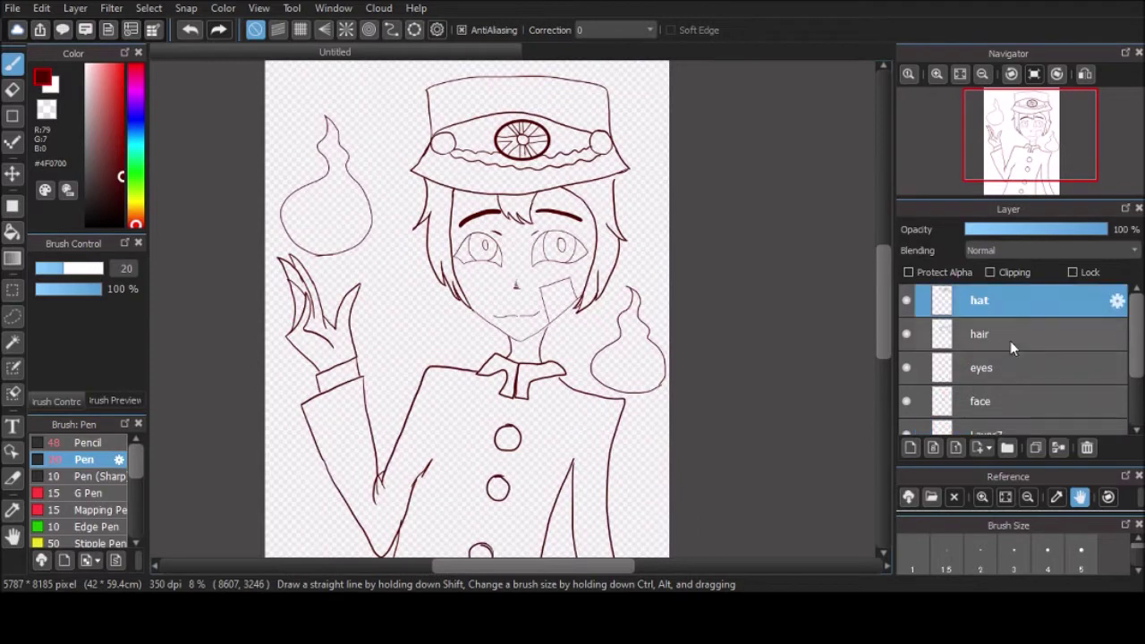
{"action": "left_click", "coordinate": [1058, 455]}
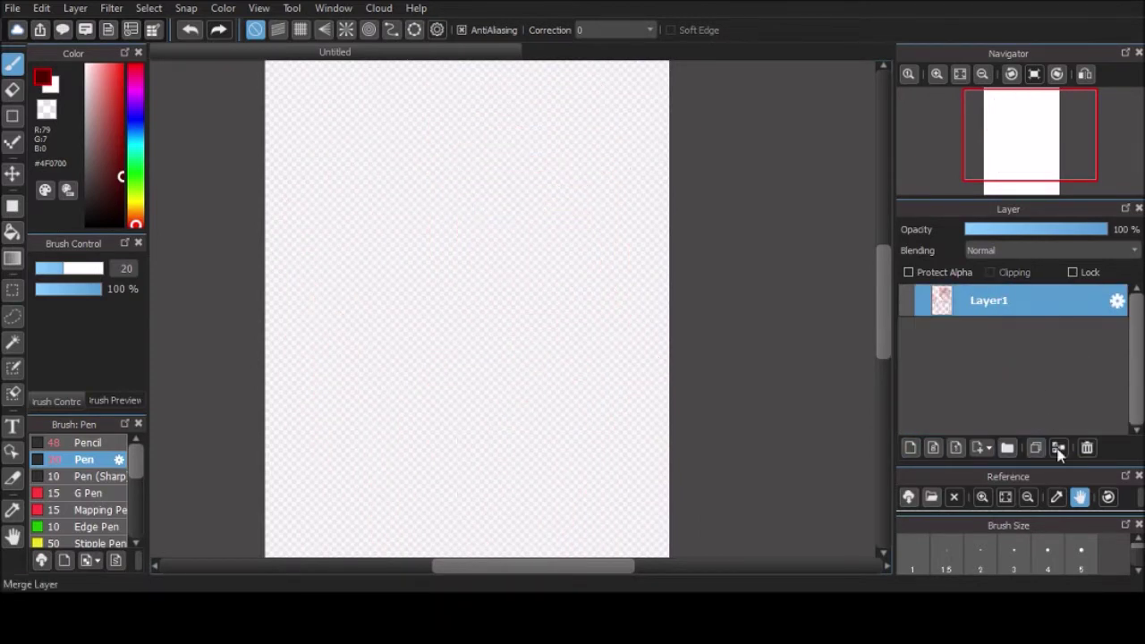
{"action": "left_click", "coordinate": [190, 29]}
{"action": "left_click", "coordinate": [191, 30]}
{"action": "left_click", "coordinate": [13, 231]}
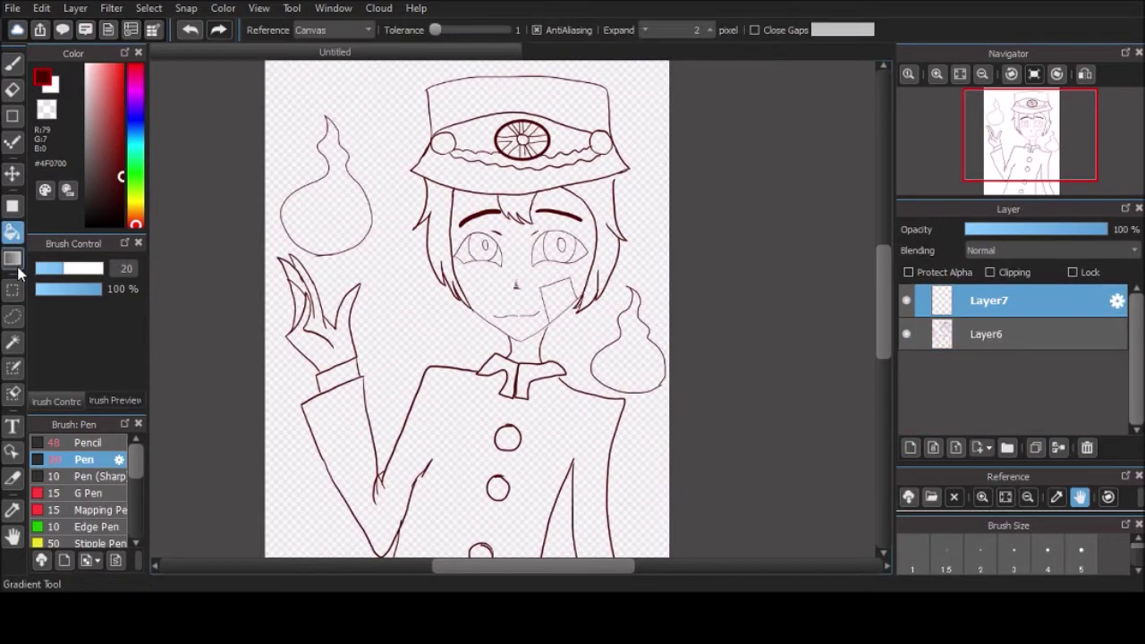
{"action": "left_click", "coordinate": [443, 242]}
{"action": "left_click", "coordinate": [517, 207]}
Fill the coat dark red on Layer6, undoing an oversized first fill.
{"action": "key", "text": "b"}
{"action": "scroll", "coordinate": [429, 222], "scroll_direction": "up", "scroll_amount": 5}
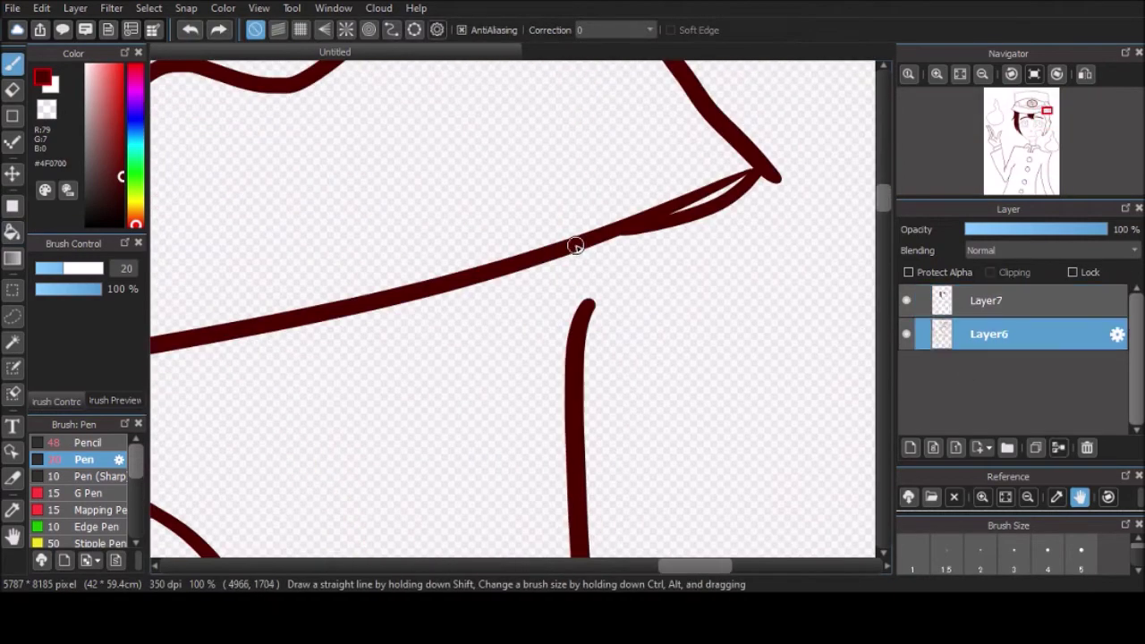
{"action": "scroll", "coordinate": [575, 248], "scroll_direction": "down", "scroll_amount": 3}
{"action": "left_click", "coordinate": [12, 231]}
{"action": "left_click", "coordinate": [487, 415]}
{"action": "key", "text": "ctrl+z"}
{"action": "left_click", "coordinate": [986, 334]}
{"action": "key", "text": "b"}
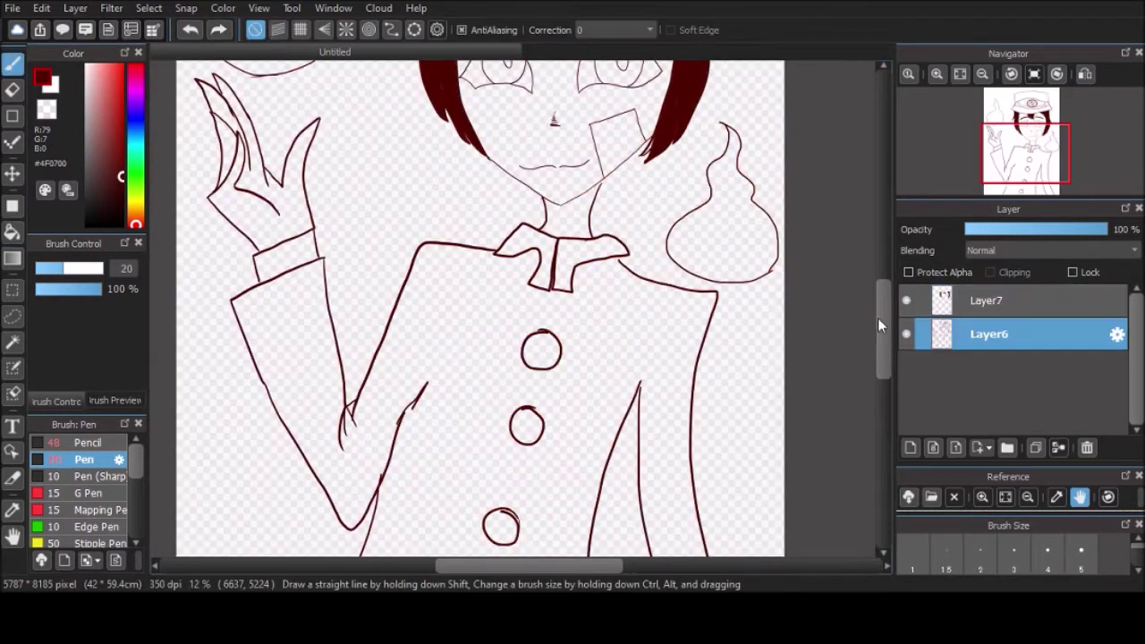
{"action": "scroll", "coordinate": [613, 307], "scroll_direction": "up", "scroll_amount": 5}
{"action": "scroll", "coordinate": [614, 307], "scroll_direction": "down", "scroll_amount": 3}
{"action": "key", "text": "g"}
{"action": "left_click", "coordinate": [456, 473]}
Undo the hat and coat fills and refill the coat and hat dark red on Layer7.
{"action": "scroll", "coordinate": [421, 281], "scroll_direction": "down", "scroll_amount": 3}
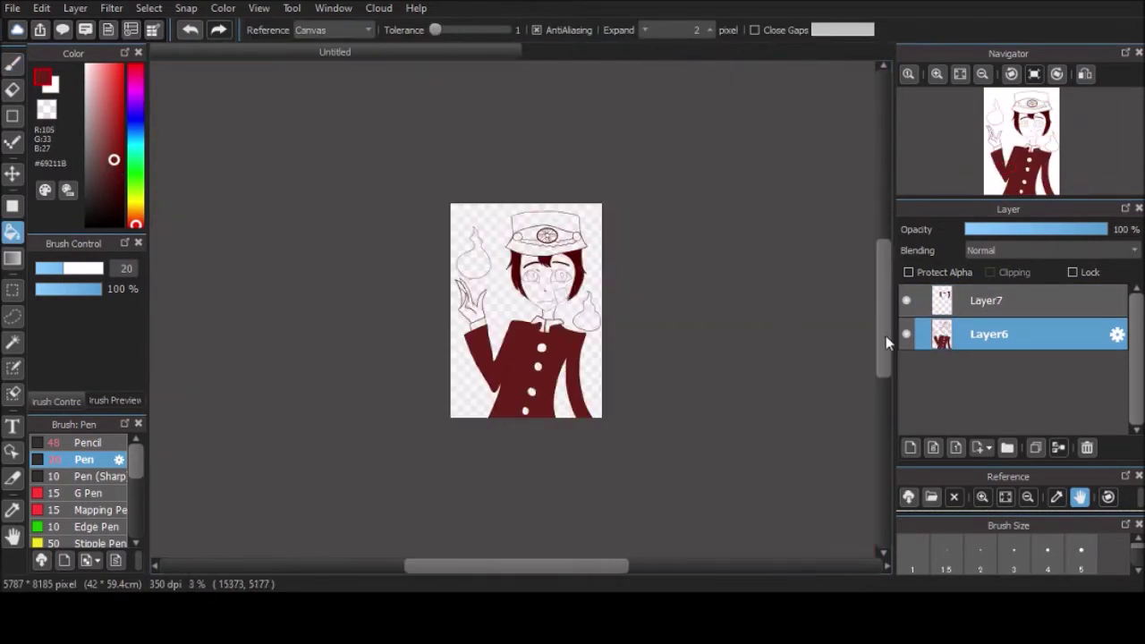
{"action": "scroll", "coordinate": [591, 383], "scroll_direction": "up", "scroll_amount": 4}
{"action": "scroll", "coordinate": [590, 383], "scroll_direction": "down", "scroll_amount": 3}
{"action": "left_click_drag", "start_coordinate": [92, 114], "coordinate": [98, 68]}
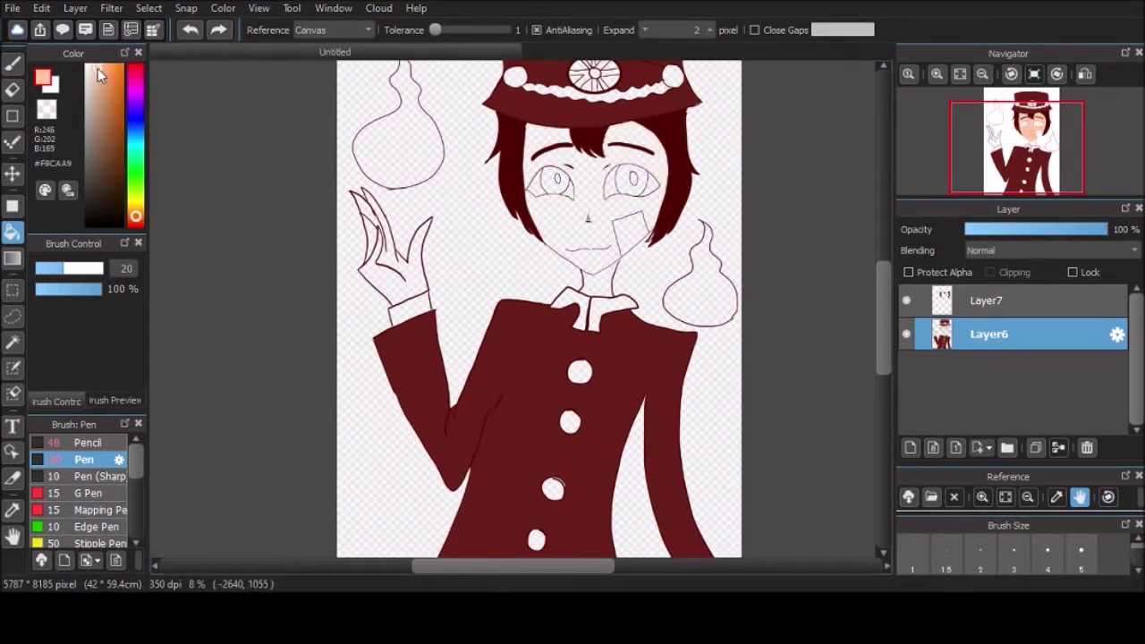
{"action": "left_click", "coordinate": [190, 31]}
{"action": "left_click", "coordinate": [190, 32]}
{"action": "left_click", "coordinate": [986, 300]}
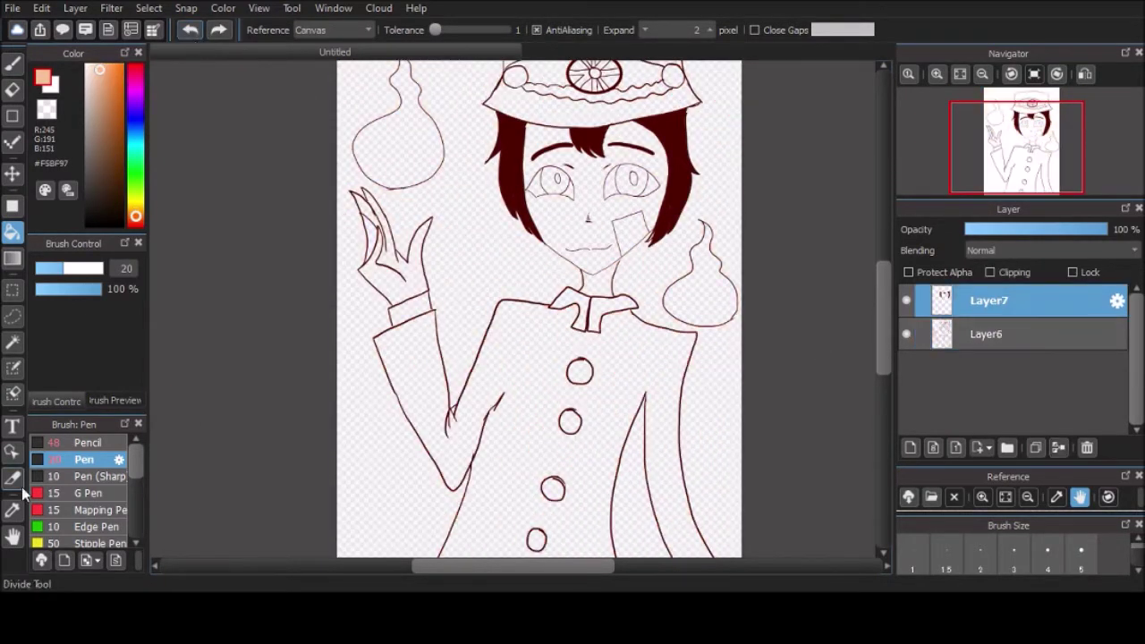
{"action": "left_click", "coordinate": [13, 510]}
{"action": "left_click", "coordinate": [18, 244]}
{"action": "left_click", "coordinate": [534, 409]}
{"action": "left_click", "coordinate": [626, 103]}
{"action": "scroll", "coordinate": [572, 313], "scroll_direction": "down", "scroll_amount": 2}
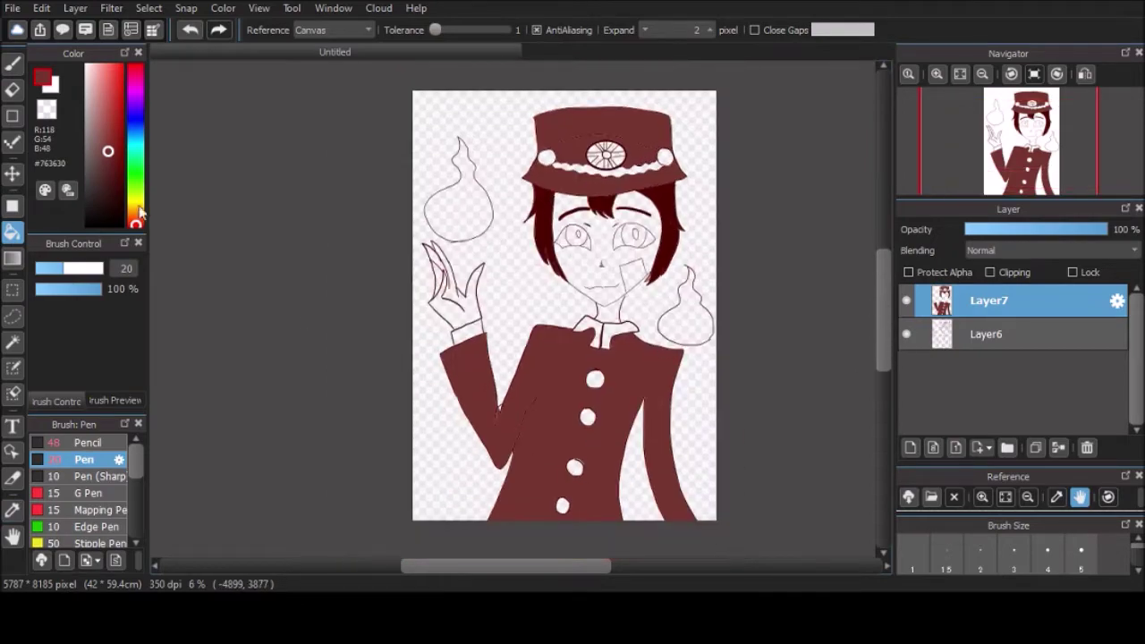
Pick a pale skin tone and fill the face skin pink on Layer7.
{"action": "left_click", "coordinate": [478, 351], "text": "alt"}
{"action": "left_click", "coordinate": [986, 333]}
{"action": "key", "text": "b"}
{"action": "scroll", "coordinate": [560, 366], "scroll_direction": "up", "scroll_amount": 8}
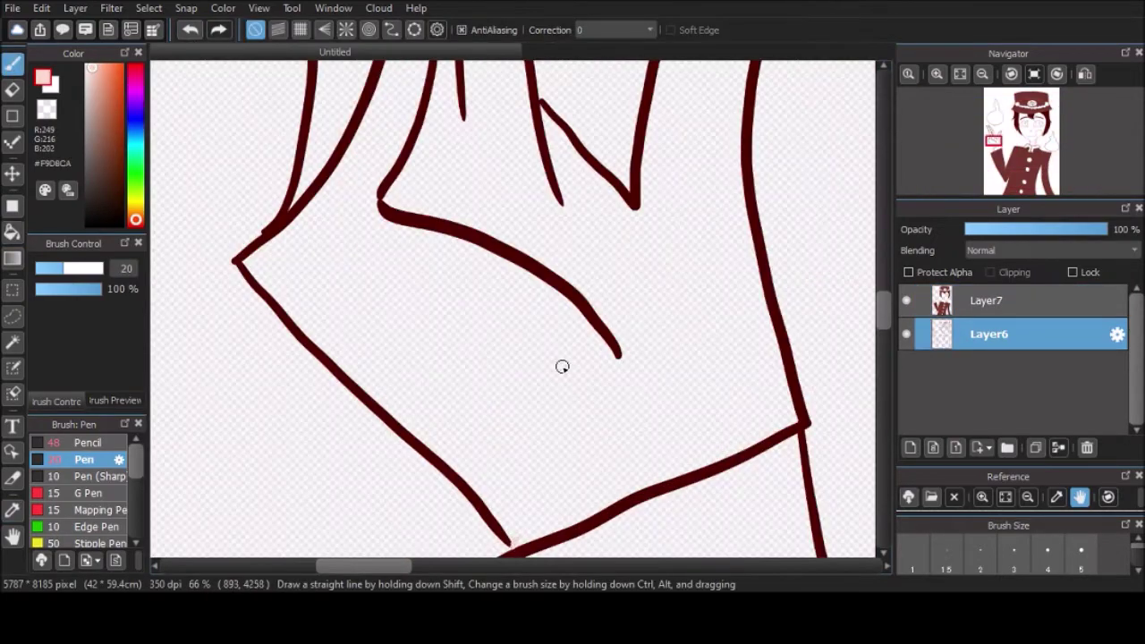
{"action": "key", "text": "g"}
{"action": "scroll", "coordinate": [414, 364], "scroll_direction": "down", "scroll_amount": 5}
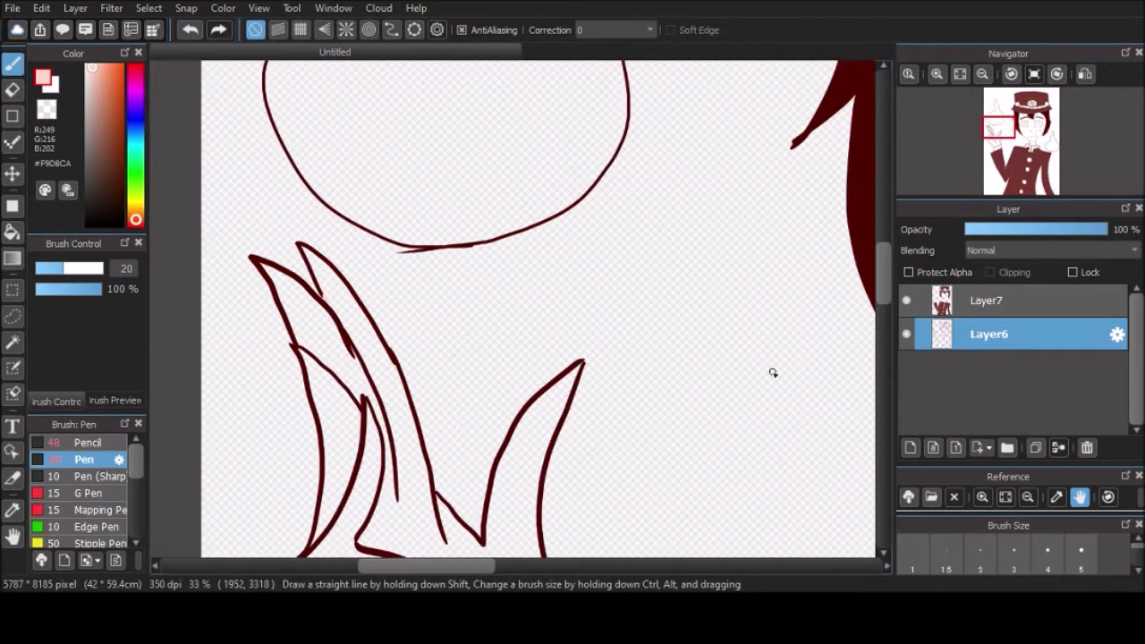
{"action": "left_click", "coordinate": [986, 300]}
{"action": "left_click_drag", "start_coordinate": [506, 480], "coordinate": [376, 525]}
{"action": "left_click", "coordinate": [600, 460]}
{"action": "key", "text": "b"}
{"action": "left_click", "coordinate": [986, 333]}
{"action": "scroll", "coordinate": [632, 429], "scroll_direction": "up", "scroll_amount": 8}
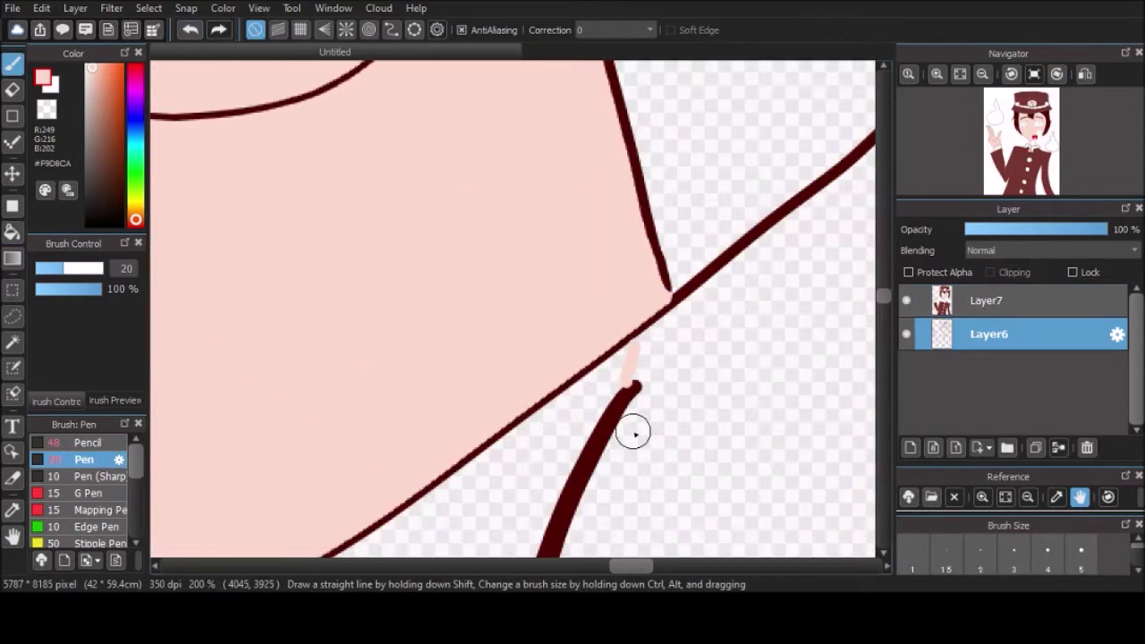
{"action": "scroll", "coordinate": [591, 437], "scroll_direction": "down", "scroll_amount": 7}
{"action": "key", "text": "g"}
Move Layer6 above Layer7 and fill the cheek patch and collar light grey.
{"action": "left_click_drag", "start_coordinate": [984, 333], "coordinate": [970, 295]}
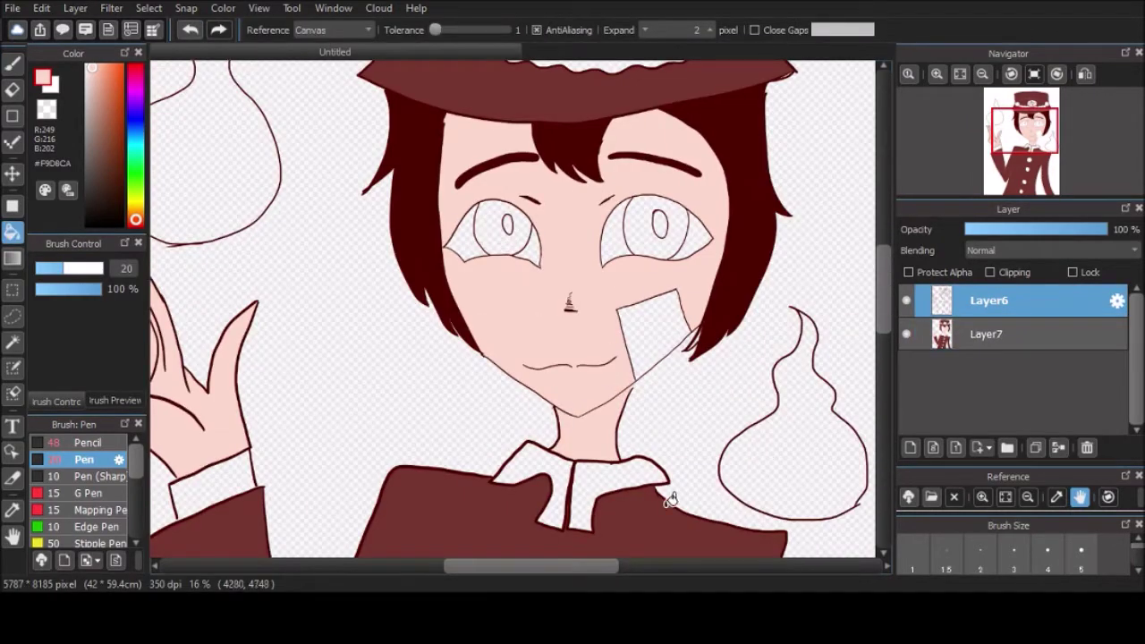
{"action": "scroll", "coordinate": [669, 499], "scroll_direction": "down", "scroll_amount": 5}
{"action": "left_click", "coordinate": [86, 82]}
{"action": "scroll", "coordinate": [626, 358], "scroll_direction": "up", "scroll_amount": 5}
{"action": "left_click", "coordinate": [670, 335]}
{"action": "scroll", "coordinate": [650, 441], "scroll_direction": "down", "scroll_amount": 3}
{"action": "left_click", "coordinate": [626, 353]}
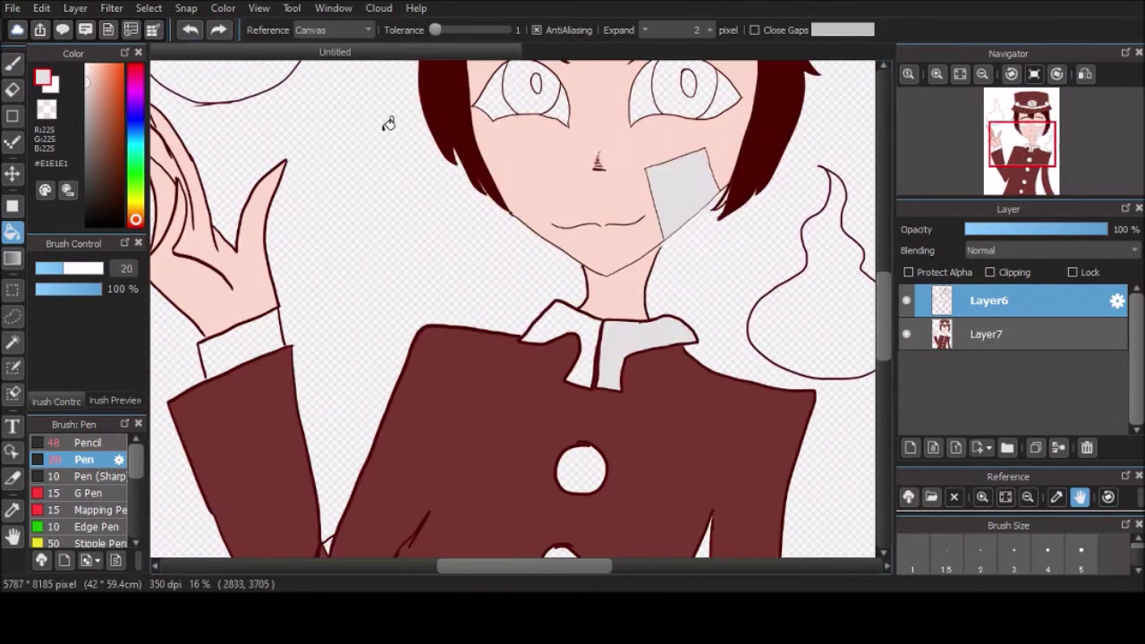
{"action": "scroll", "coordinate": [237, 269], "scroll_direction": "up", "scroll_amount": 5}
Fill the left and right ghost shapes light grey.
{"action": "key", "text": "p"}
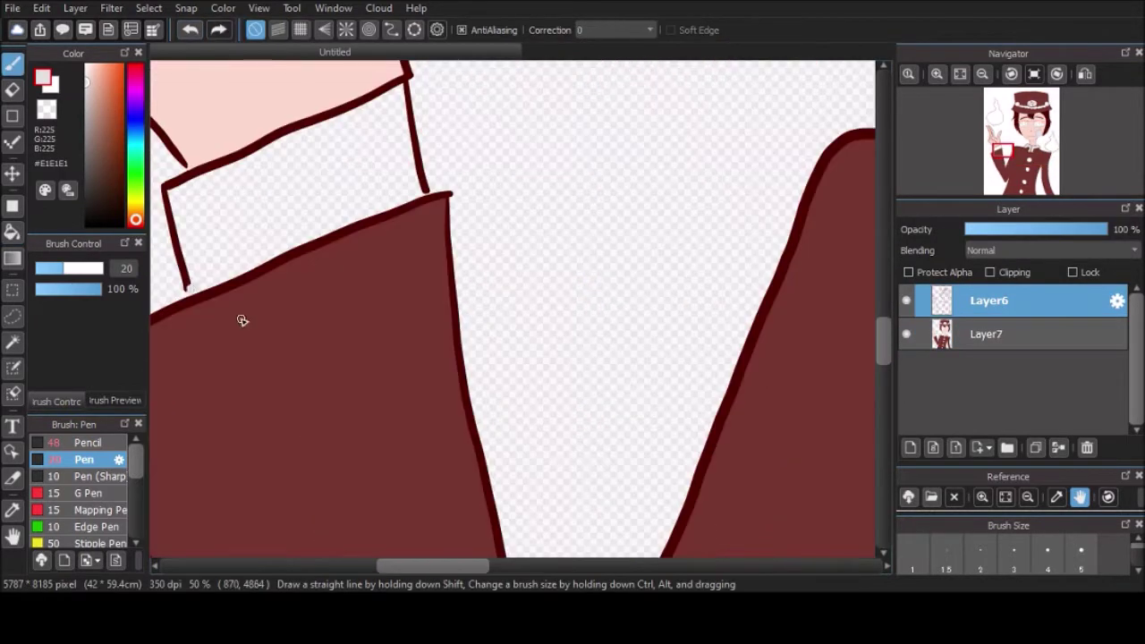
{"action": "key", "text": "g"}
{"action": "key", "text": "p"}
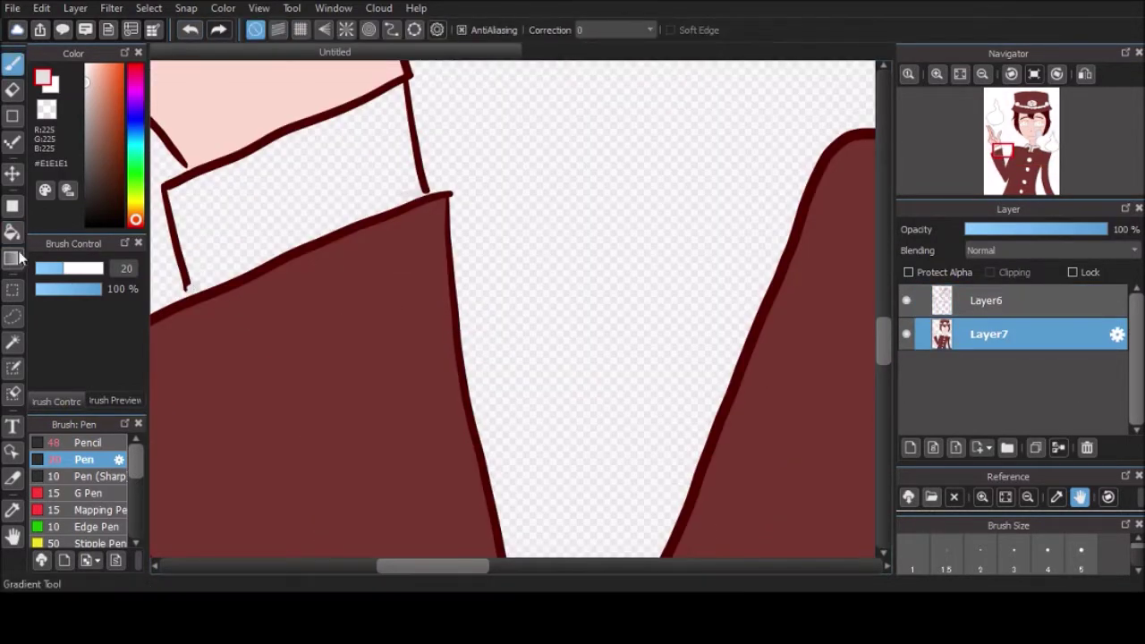
{"action": "key", "text": "g"}
{"action": "scroll", "coordinate": [879, 271], "scroll_direction": "down", "scroll_amount": 5}
{"action": "scroll", "coordinate": [572, 313], "scroll_direction": "up", "scroll_amount": 2}
{"action": "left_click", "coordinate": [277, 224]}
{"action": "left_click", "coordinate": [723, 462]}
Fill both irises light orange, replacing a too-strong first orange fill.
{"action": "left_click", "coordinate": [586, 275], "text": "alt"}
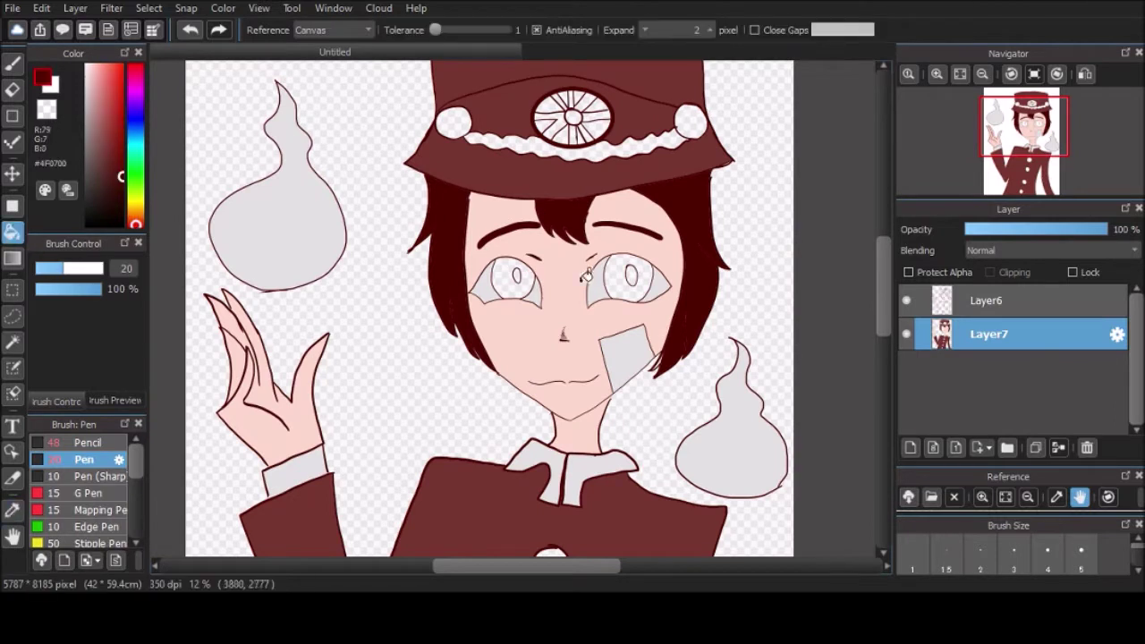
{"action": "left_click", "coordinate": [135, 212]}
{"action": "left_click", "coordinate": [118, 181]}
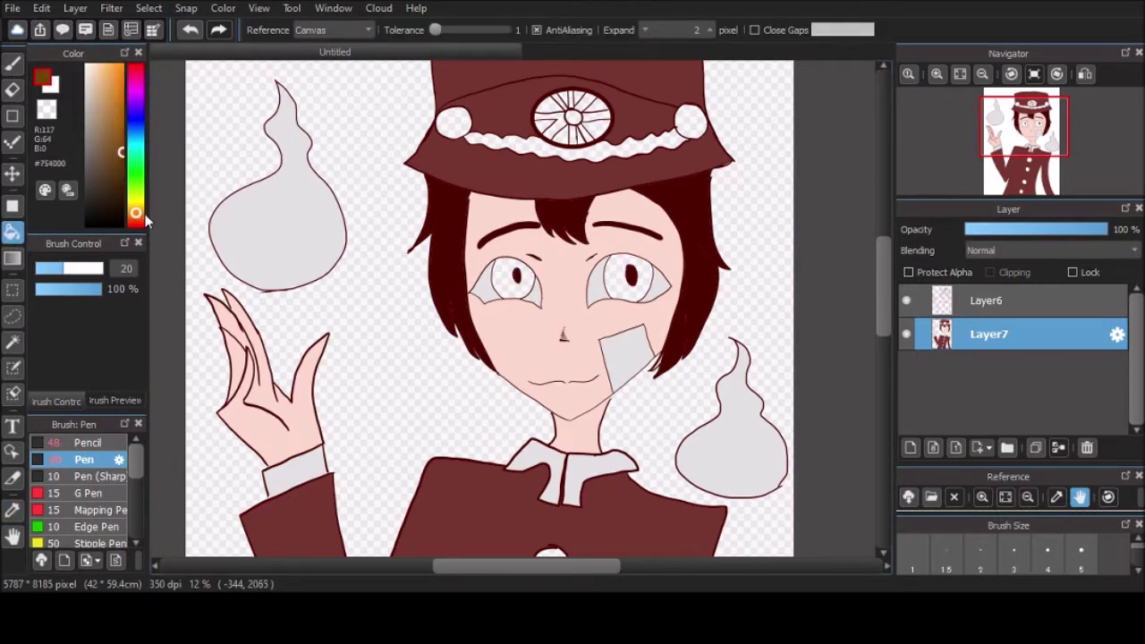
{"action": "left_click", "coordinate": [136, 207]}
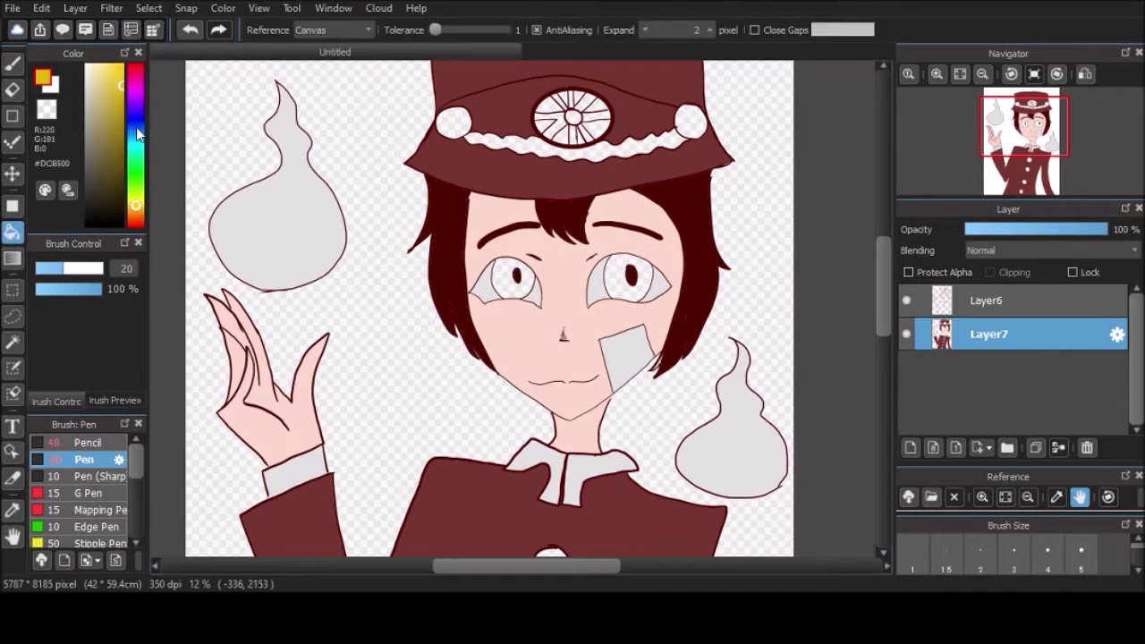
{"action": "left_click", "coordinate": [137, 213]}
{"action": "left_click", "coordinate": [514, 278]}
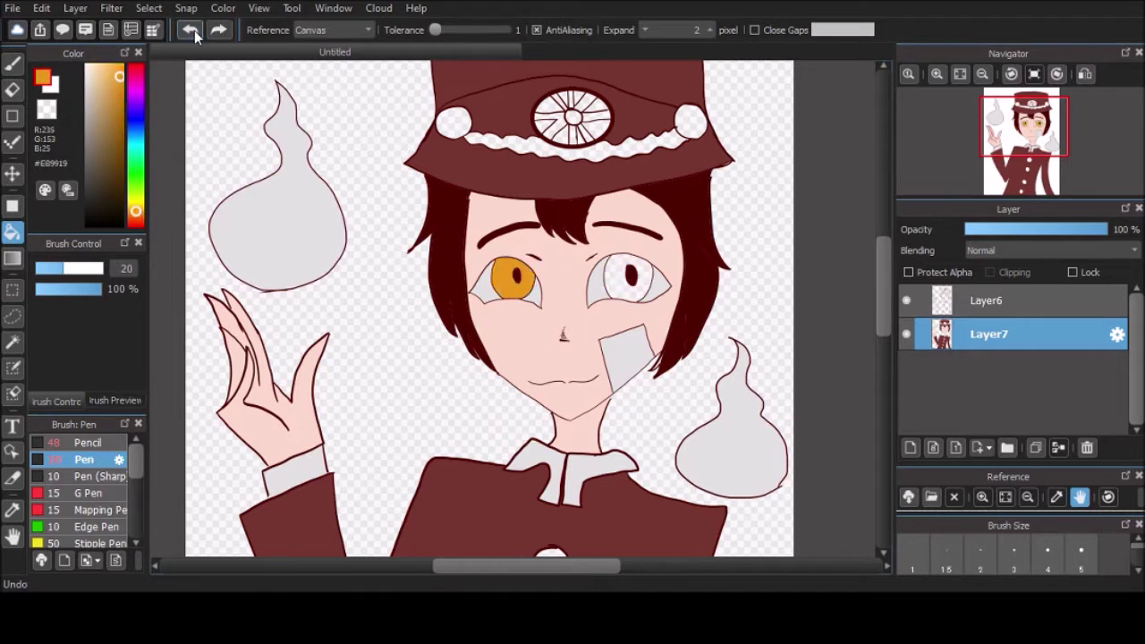
{"action": "left_click", "coordinate": [190, 29]}
{"action": "left_click", "coordinate": [109, 77]}
{"action": "left_click", "coordinate": [515, 277]}
{"action": "left_click", "coordinate": [630, 277]}
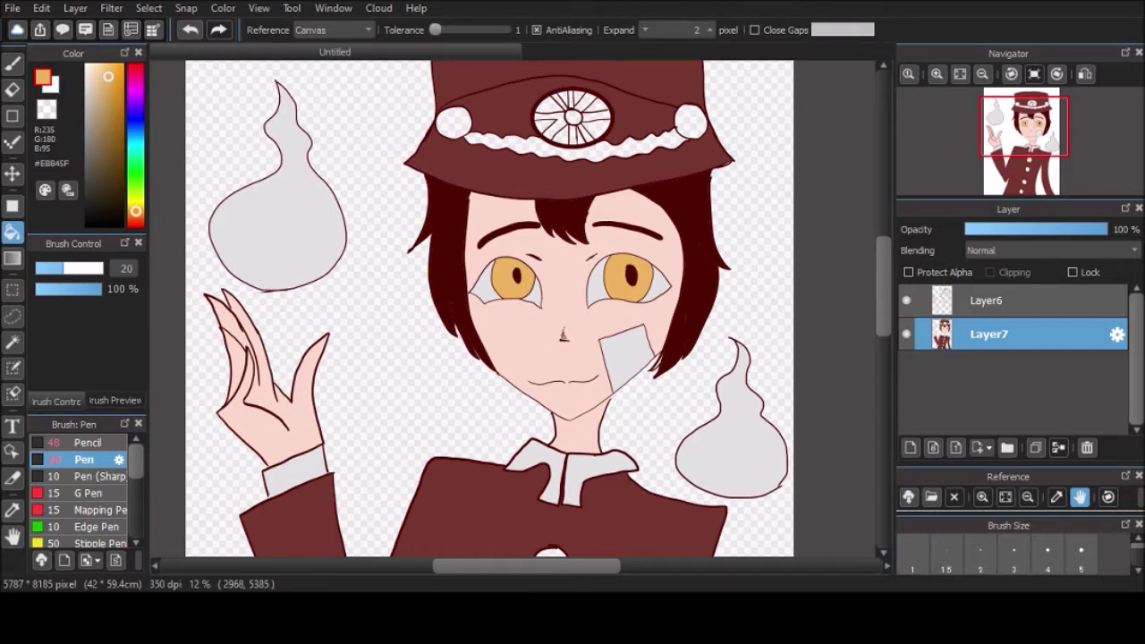
Fill the wavy hat band red, and both hat buttons and the badge orange.
{"action": "left_click", "coordinate": [125, 81]}
{"action": "left_click", "coordinate": [572, 141]}
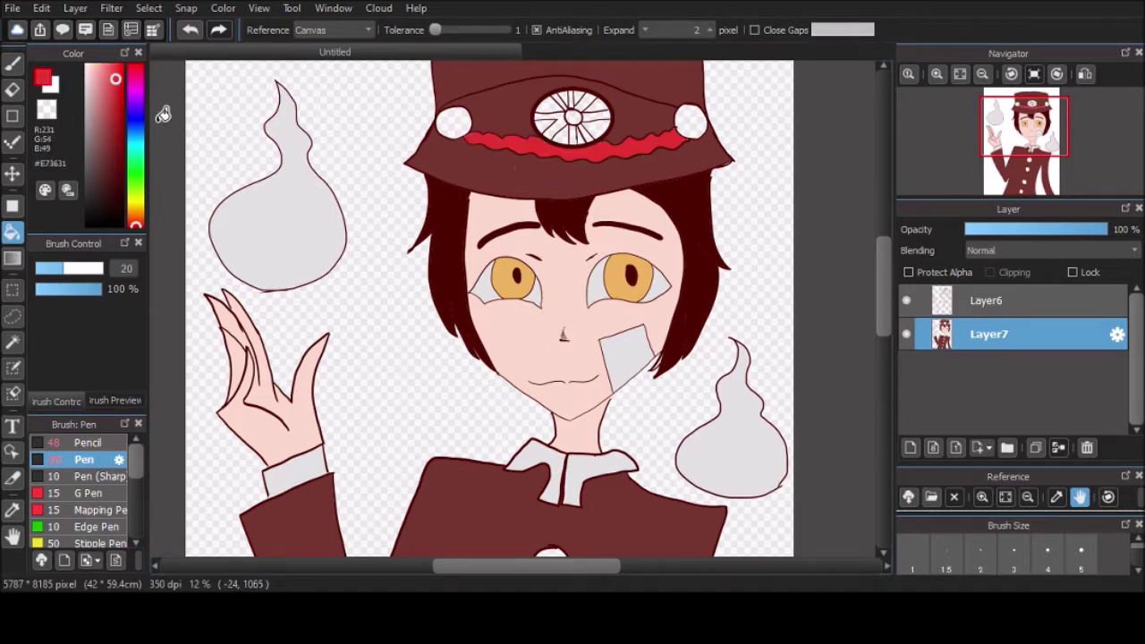
{"action": "left_click", "coordinate": [111, 90]}
{"action": "left_click", "coordinate": [453, 122]}
{"action": "left_click", "coordinate": [689, 122]}
{"action": "scroll", "coordinate": [573, 125], "scroll_direction": "up", "scroll_amount": 2}
{"action": "left_click", "coordinate": [561, 134]}
{"action": "left_click", "coordinate": [613, 135]}
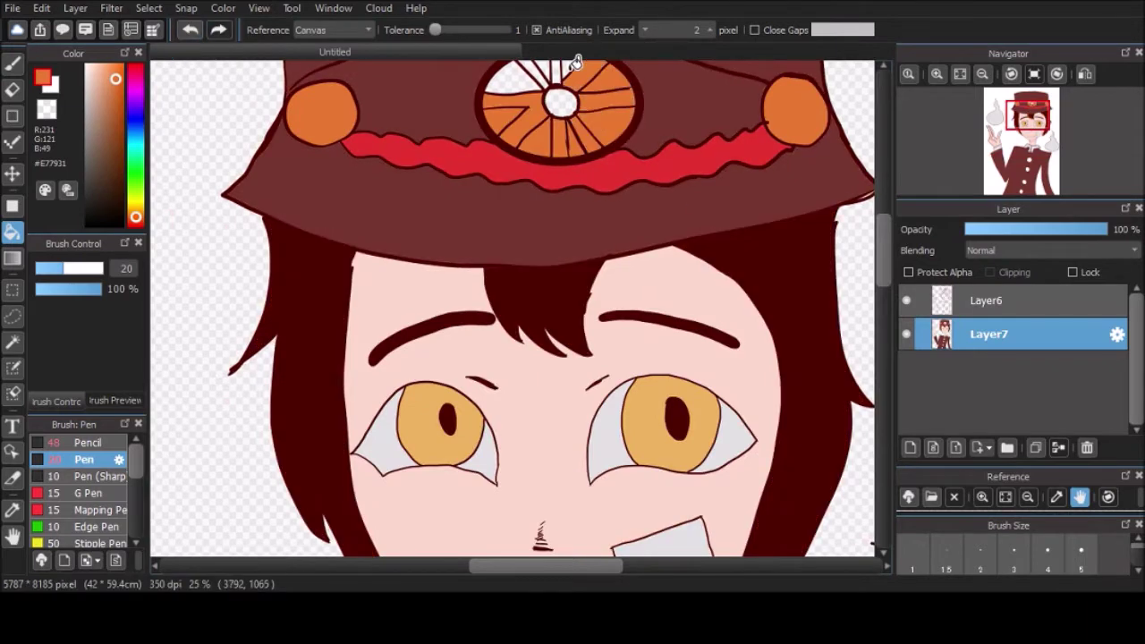
{"action": "scroll", "coordinate": [879, 300], "scroll_direction": "down", "scroll_amount": 2}
{"action": "scroll", "coordinate": [868, 288], "scroll_direction": "down", "scroll_amount": 5}
{"action": "scroll", "coordinate": [868, 288], "scroll_direction": "up", "scroll_amount": 3}
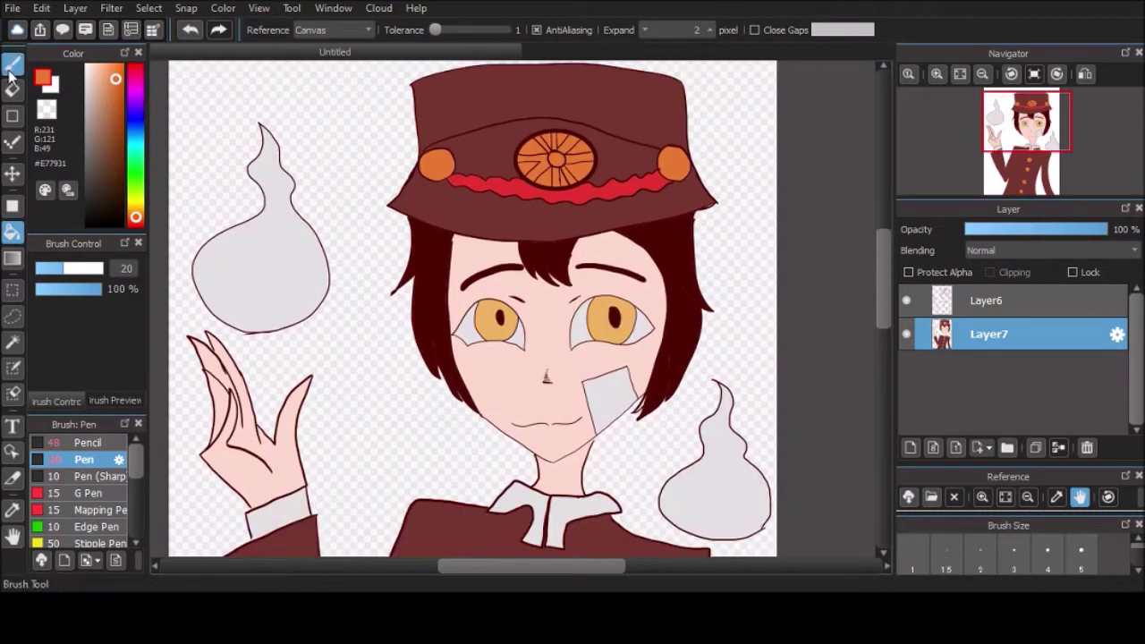
{"action": "key", "text": "b"}
{"action": "scroll", "coordinate": [572, 268], "scroll_direction": "up", "scroll_amount": 4}
Switch between Layer6 and Layer7, and undo a test dark stroke on the face.
{"action": "left_click", "coordinate": [988, 301]}
{"action": "left_click_drag", "start_coordinate": [539, 559], "coordinate": [562, 559]}
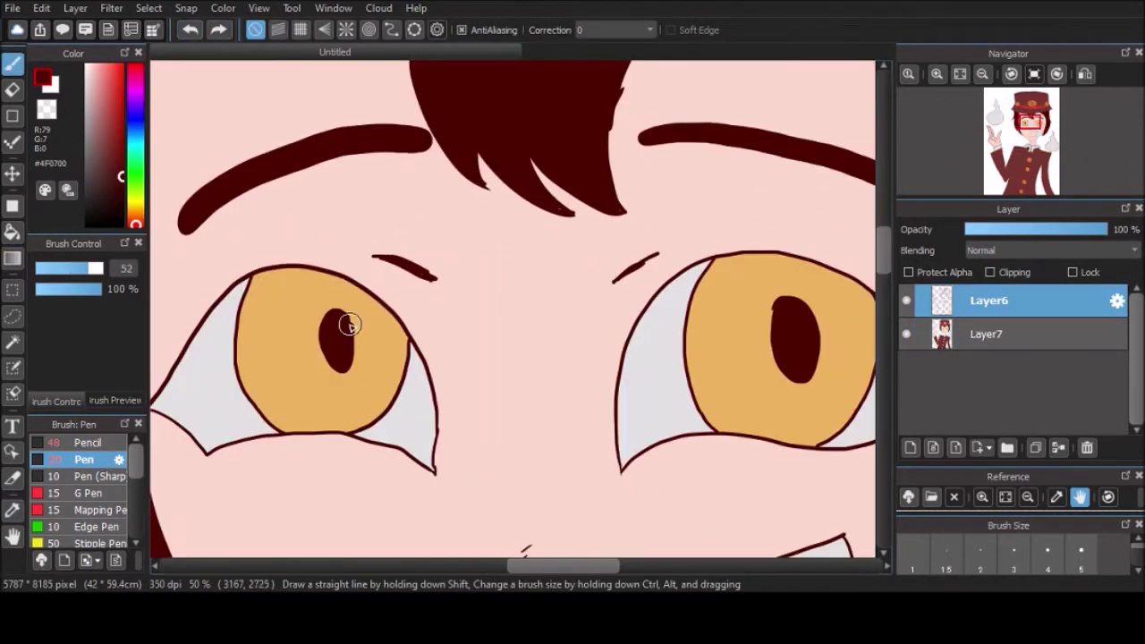
{"action": "scroll", "coordinate": [771, 348], "scroll_direction": "down", "scroll_amount": 4}
{"action": "left_click", "coordinate": [983, 334]}
{"action": "left_click", "coordinate": [988, 300]}
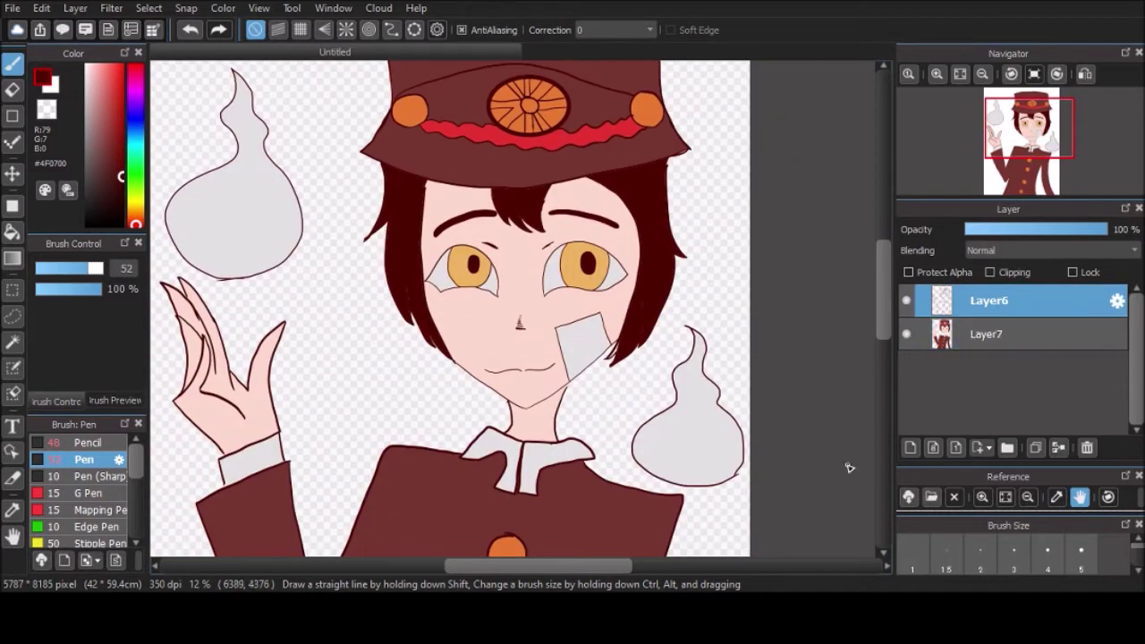
{"action": "scroll", "coordinate": [537, 269], "scroll_direction": "up", "scroll_amount": 4}
{"action": "left_click_drag", "start_coordinate": [518, 268], "coordinate": [542, 403]}
{"action": "key", "text": "ctrl+z"}
Write the red 封 character on the talisman on Layer7, redoing misplaced strokes.
{"action": "left_click", "coordinate": [118, 76]}
{"action": "left_click", "coordinate": [988, 333]}
{"action": "left_click_drag", "start_coordinate": [521, 266], "coordinate": [556, 416]}
{"action": "mouse_move", "coordinate": [508, 297]}
{"action": "left_mouse_down"}
{"action": "mouse_move", "coordinate": [547, 285]}
{"action": "mouse_move", "coordinate": [528, 358]}
{"action": "left_mouse_up"}
{"action": "key", "text": "ctrl+z"}
{"action": "left_click_drag", "start_coordinate": [582, 287], "coordinate": [649, 273]}
{"action": "left_click_drag", "start_coordinate": [622, 242], "coordinate": [617, 376]}
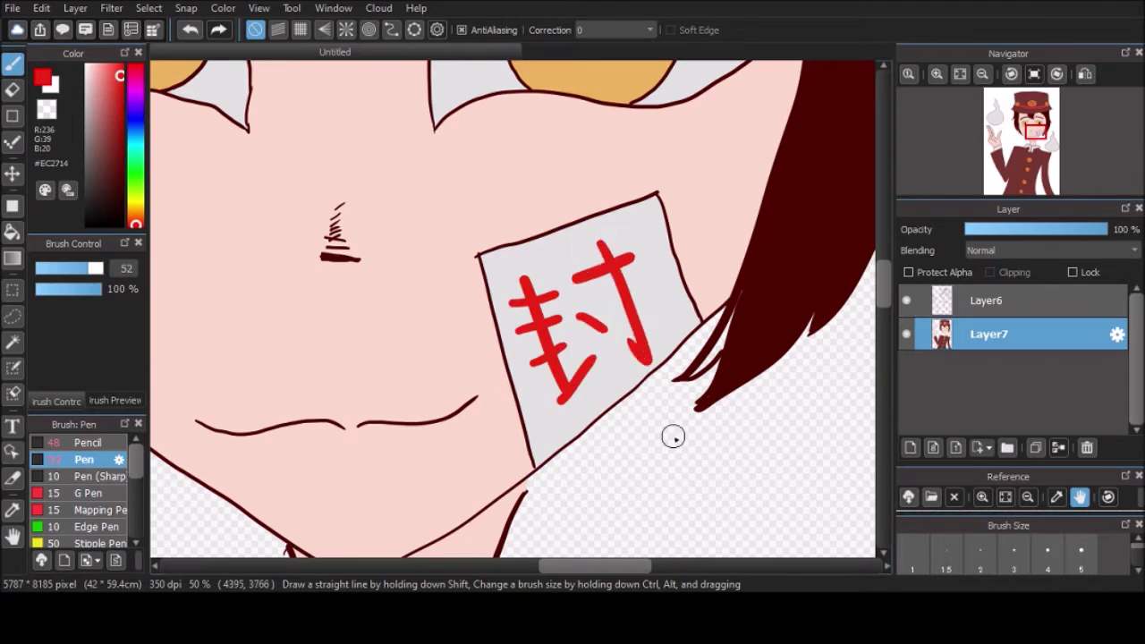
Outline and bucket-fill the band inside the left ghost in light green.
{"action": "scroll", "coordinate": [672, 435], "scroll_direction": "down", "scroll_amount": 4}
{"action": "left_click", "coordinate": [135, 171]}
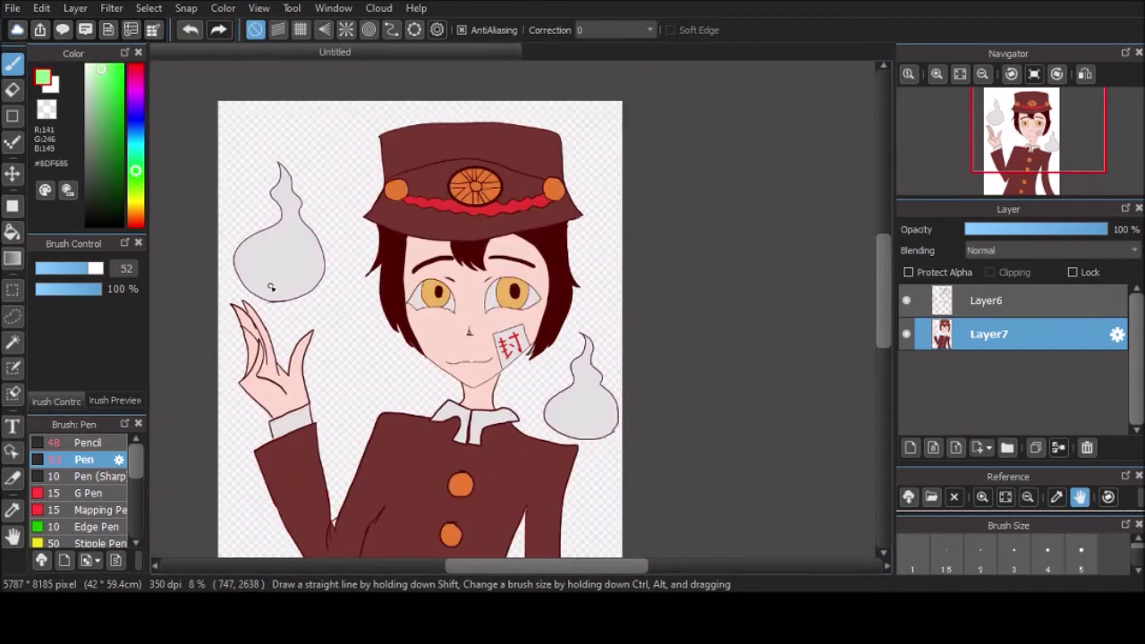
{"action": "scroll", "coordinate": [270, 286], "scroll_direction": "up", "scroll_amount": 3}
{"action": "left_click_drag", "start_coordinate": [262, 239], "coordinate": [261, 242]}
{"action": "scroll", "coordinate": [277, 224], "scroll_direction": "up", "scroll_amount": 3}
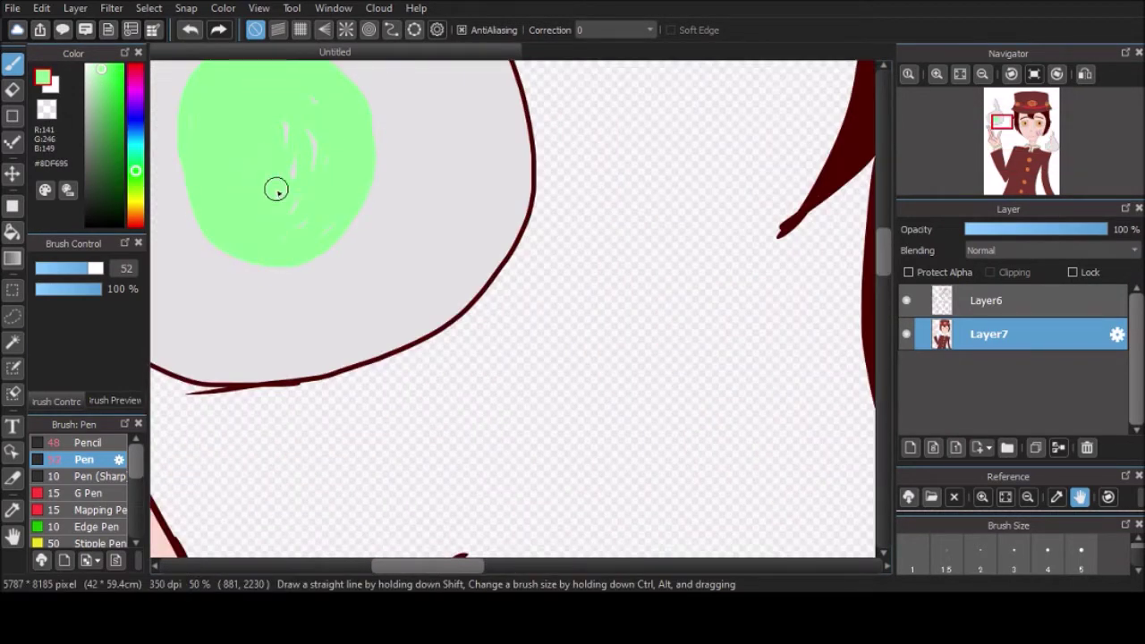
{"action": "scroll", "coordinate": [328, 224], "scroll_direction": "down", "scroll_amount": 3}
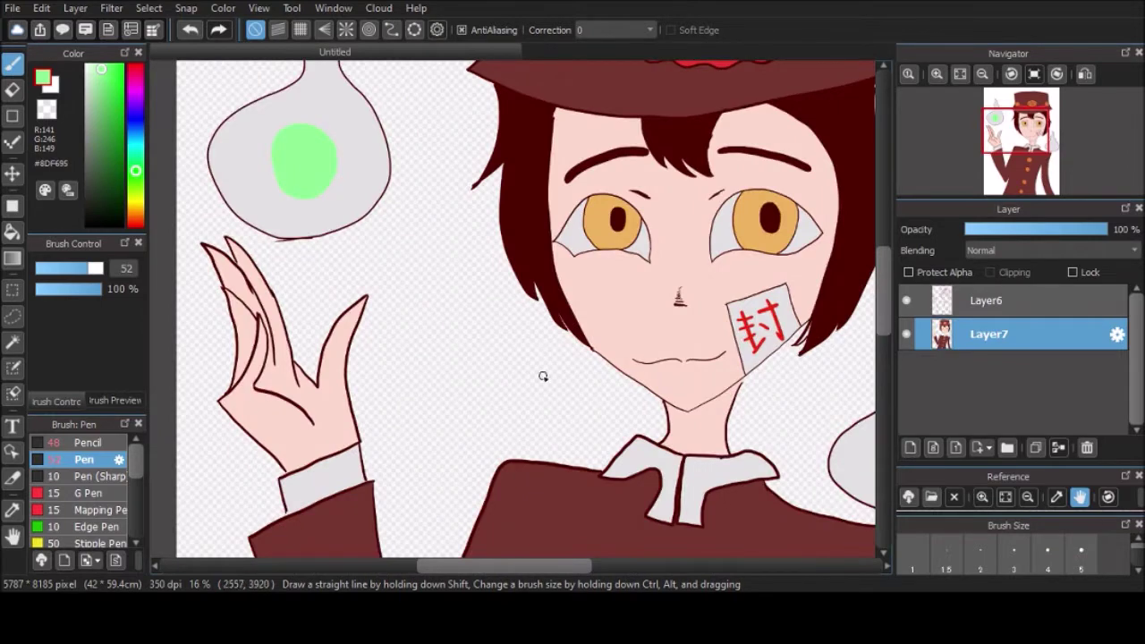
{"action": "scroll", "coordinate": [232, 219], "scroll_direction": "up", "scroll_amount": 2}
{"action": "mouse_move", "coordinate": [212, 163]}
{"action": "left_mouse_down"}
{"action": "mouse_move", "coordinate": [316, 319]}
{"action": "mouse_move", "coordinate": [397, 139]}
{"action": "left_mouse_up"}
{"action": "key", "text": "g"}
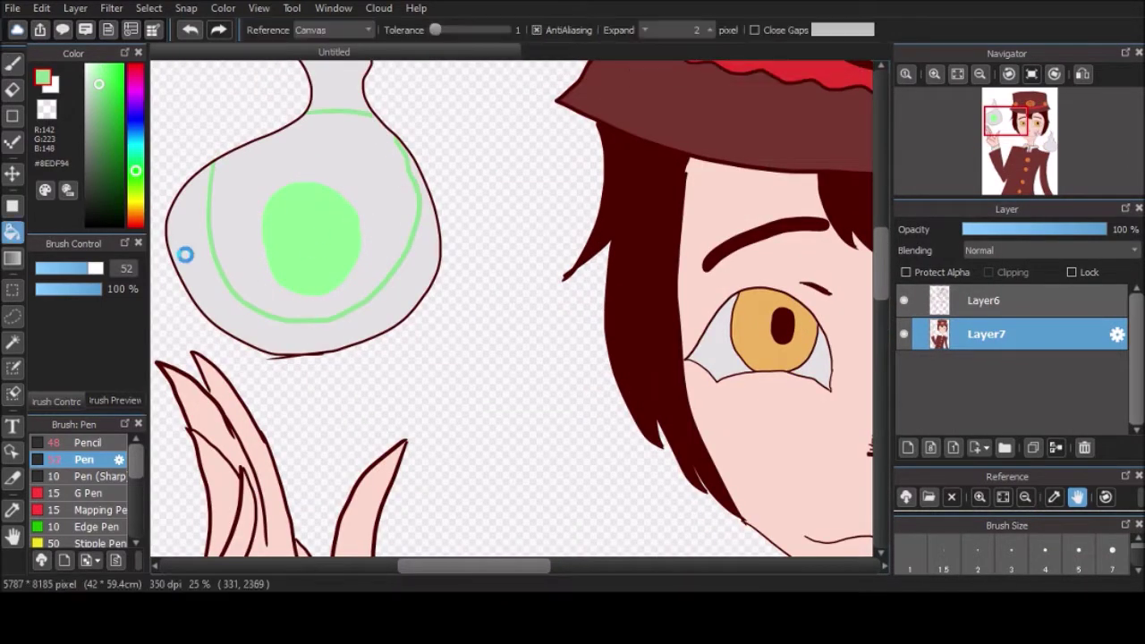
{"action": "left_click", "coordinate": [185, 251]}
{"action": "key", "text": "b"}
Fill the right ghost's ring red and its body and flame top a duller pink.
{"action": "scroll", "coordinate": [447, 104], "scroll_direction": "down", "scroll_amount": 4}
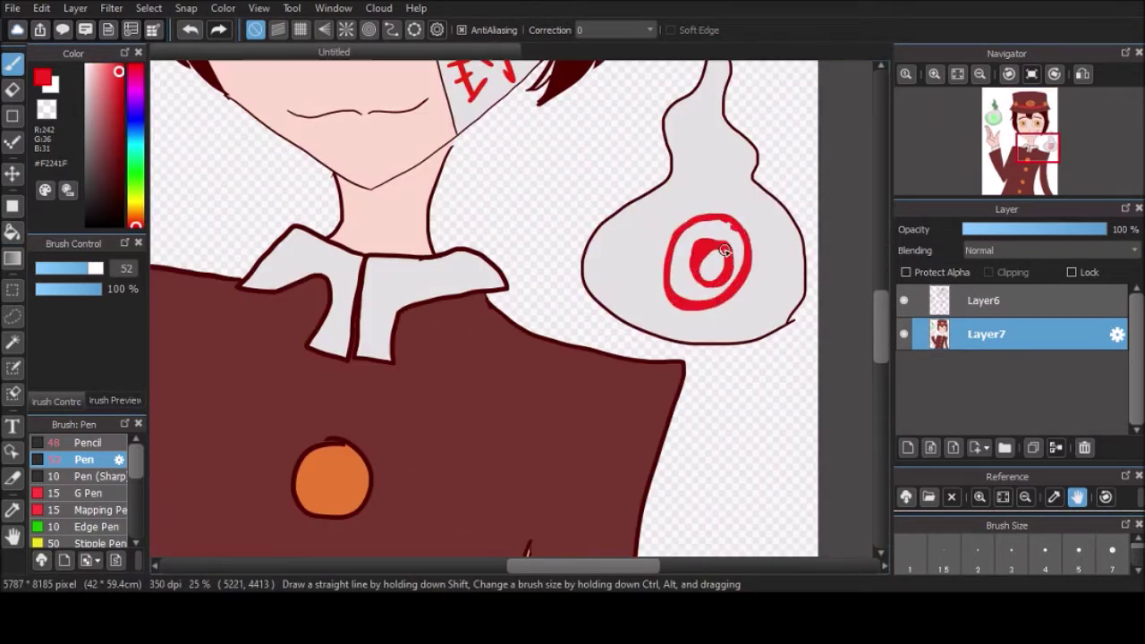
{"action": "key", "text": "g"}
{"action": "left_click", "coordinate": [724, 252]}
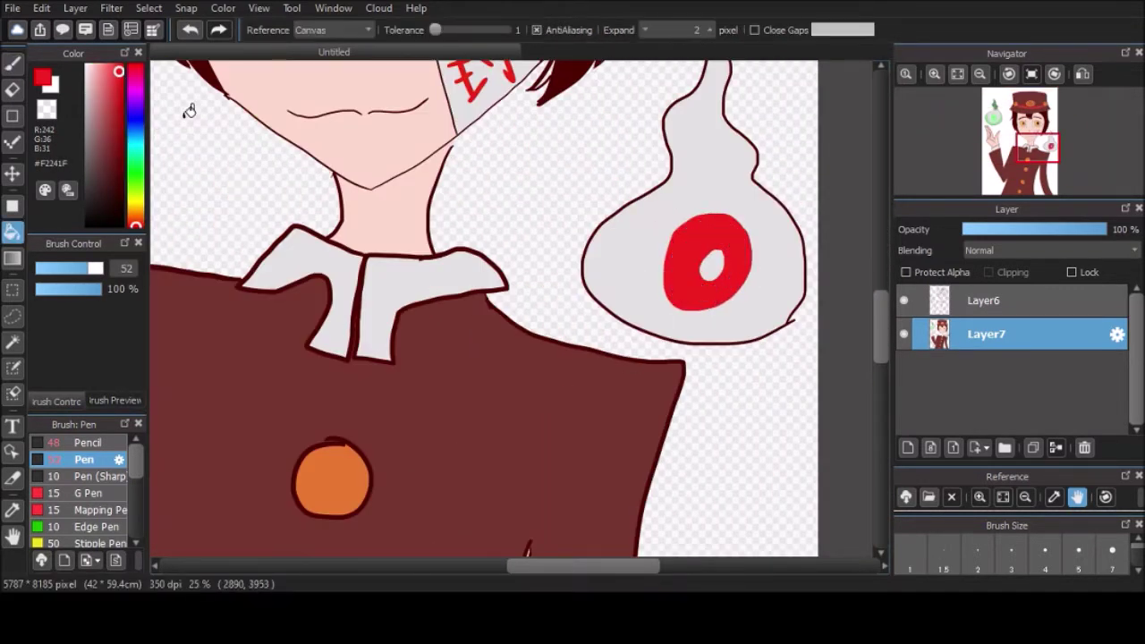
{"action": "key", "text": "b"}
{"action": "left_click", "coordinate": [100, 96]}
{"action": "key", "text": "g"}
{"action": "left_click", "coordinate": [679, 259]}
{"action": "left_click", "coordinate": [92, 79]}
Add lighter pink strokes on the right ghost.
{"action": "left_click", "coordinate": [706, 117]}
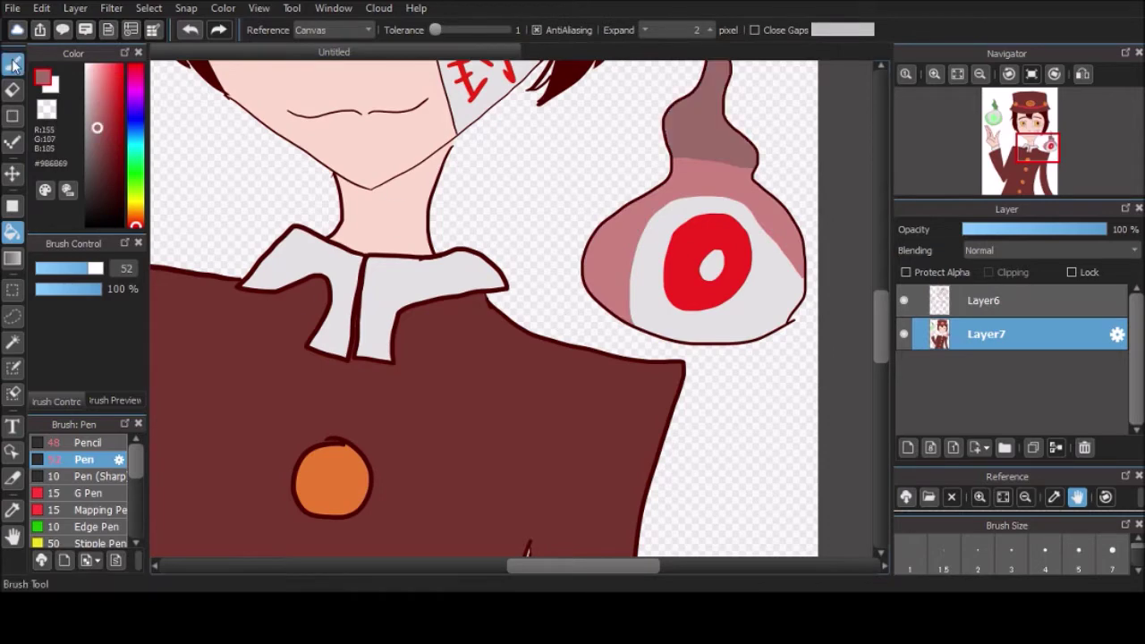
{"action": "key", "text": "b"}
{"action": "left_click_drag", "start_coordinate": [746, 224], "coordinate": [769, 195]}
{"action": "scroll", "coordinate": [597, 352], "scroll_direction": "down", "scroll_amount": 4}
{"action": "scroll", "coordinate": [516, 187], "scroll_direction": "up", "scroll_amount": 5}
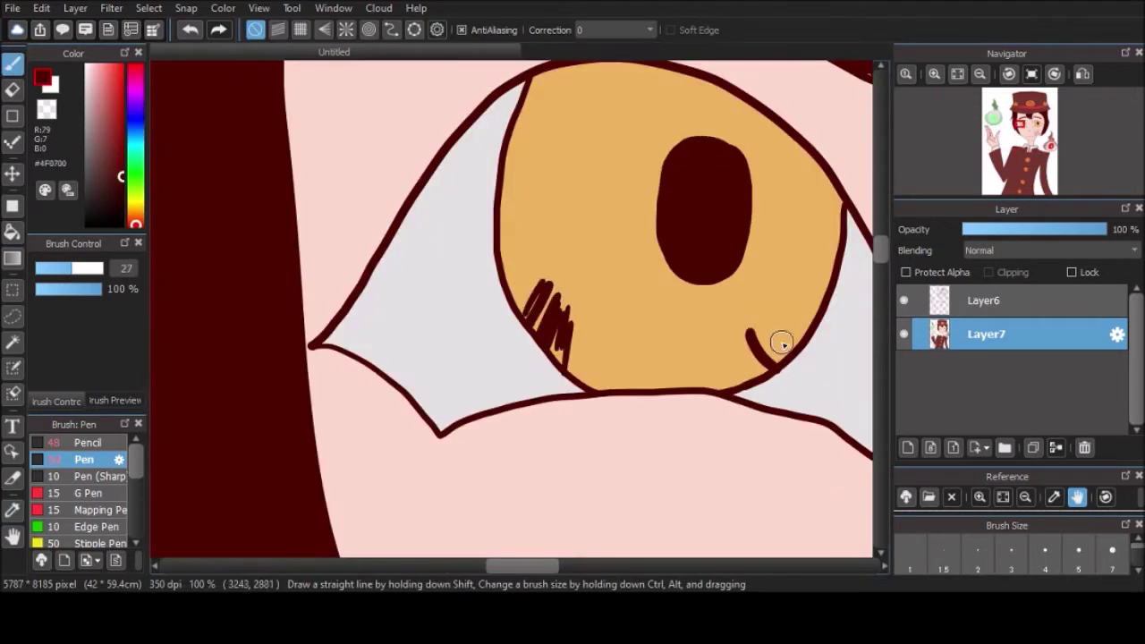
{"action": "left_click_drag", "start_coordinate": [781, 342], "coordinate": [818, 277]}
{"action": "scroll", "coordinate": [370, 373], "scroll_direction": "right", "scroll_amount": 5}
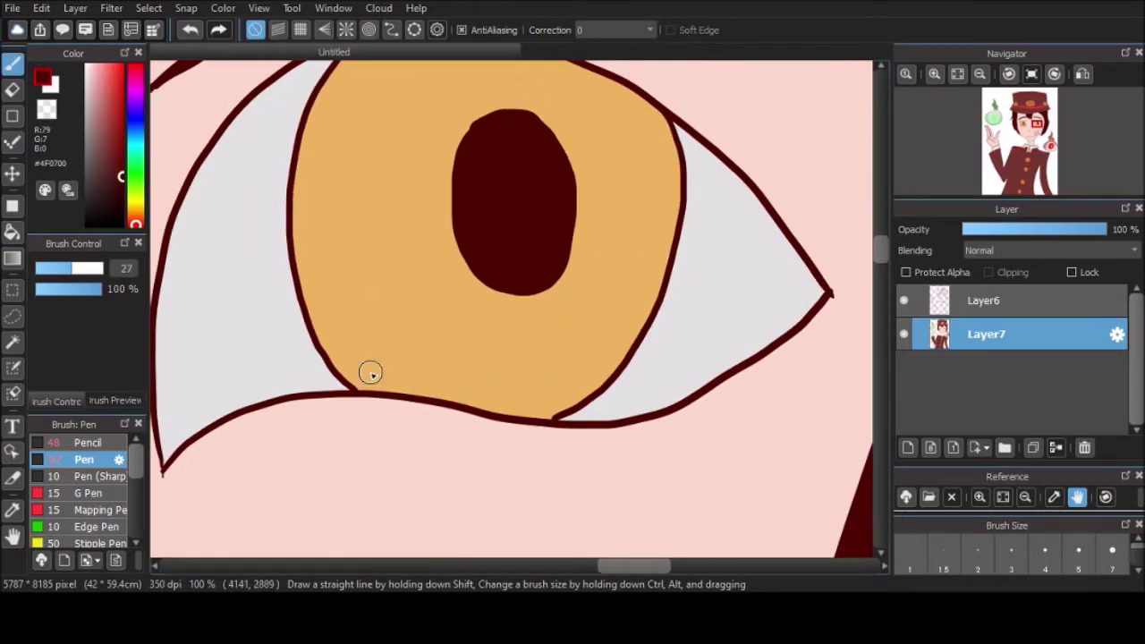
{"action": "scroll", "coordinate": [636, 322], "scroll_direction": "down", "scroll_amount": 6}
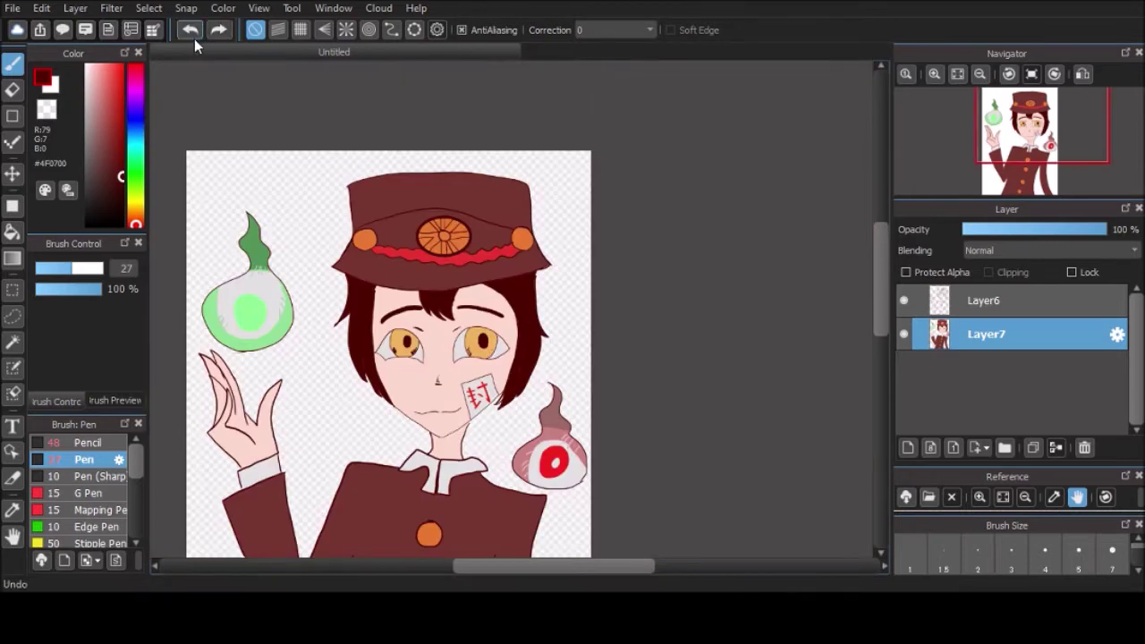
At 44% opacity, paint a darker brown band across the left iris.
{"action": "scroll", "coordinate": [319, 182], "scroll_direction": "up", "scroll_amount": 4}
{"action": "scroll", "coordinate": [448, 280], "scroll_direction": "down", "scroll_amount": 4}
{"action": "scroll", "coordinate": [449, 280], "scroll_direction": "right", "scroll_amount": 5}
{"action": "scroll", "coordinate": [449, 280], "scroll_direction": "down", "scroll_amount": 2}
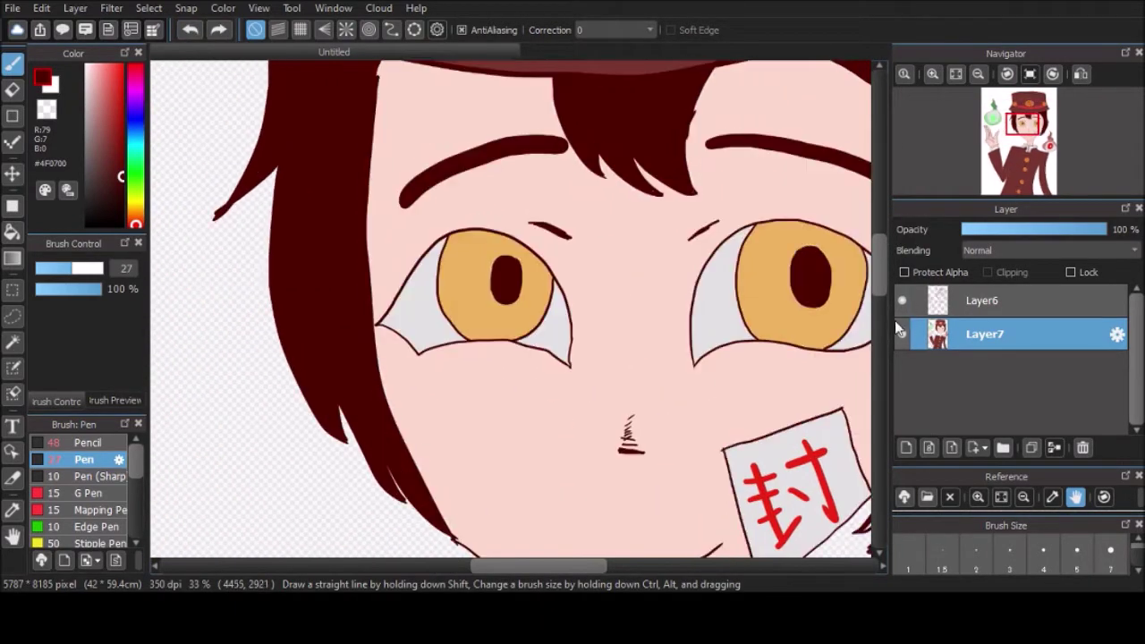
{"action": "left_click", "coordinate": [65, 288]}
{"action": "left_click", "coordinate": [465, 295], "text": "alt"}
{"action": "left_click_drag", "start_coordinate": [438, 284], "coordinate": [544, 288]}
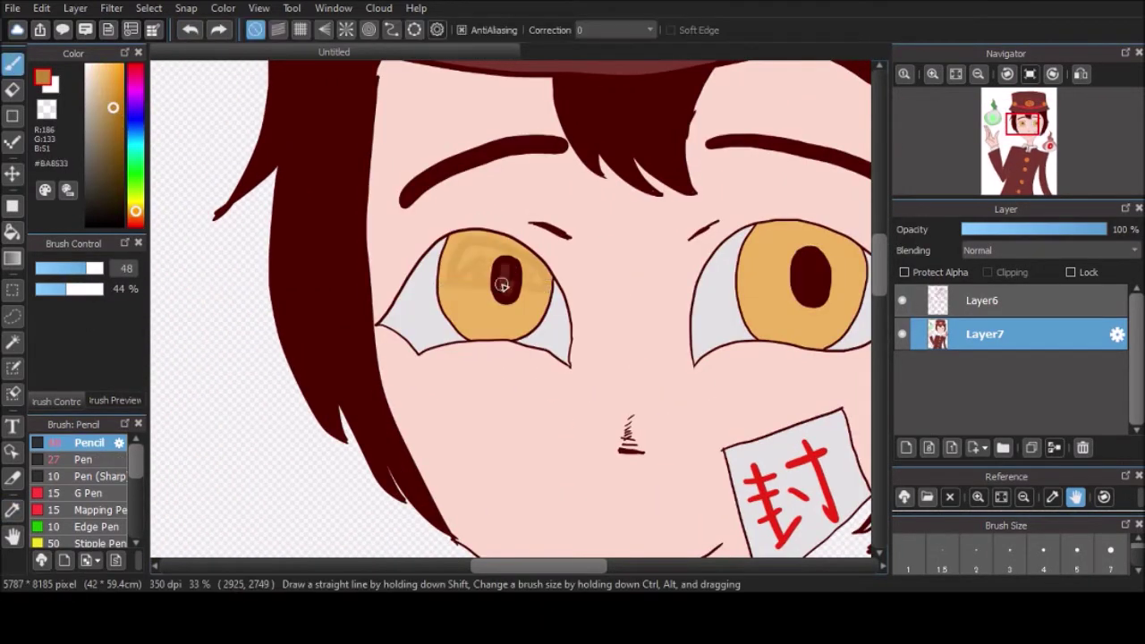
{"action": "key", "text": "ctrl+z"}
{"action": "left_click", "coordinate": [502, 285], "text": "alt"}
{"action": "left_click_drag", "start_coordinate": [440, 287], "coordinate": [551, 288]}
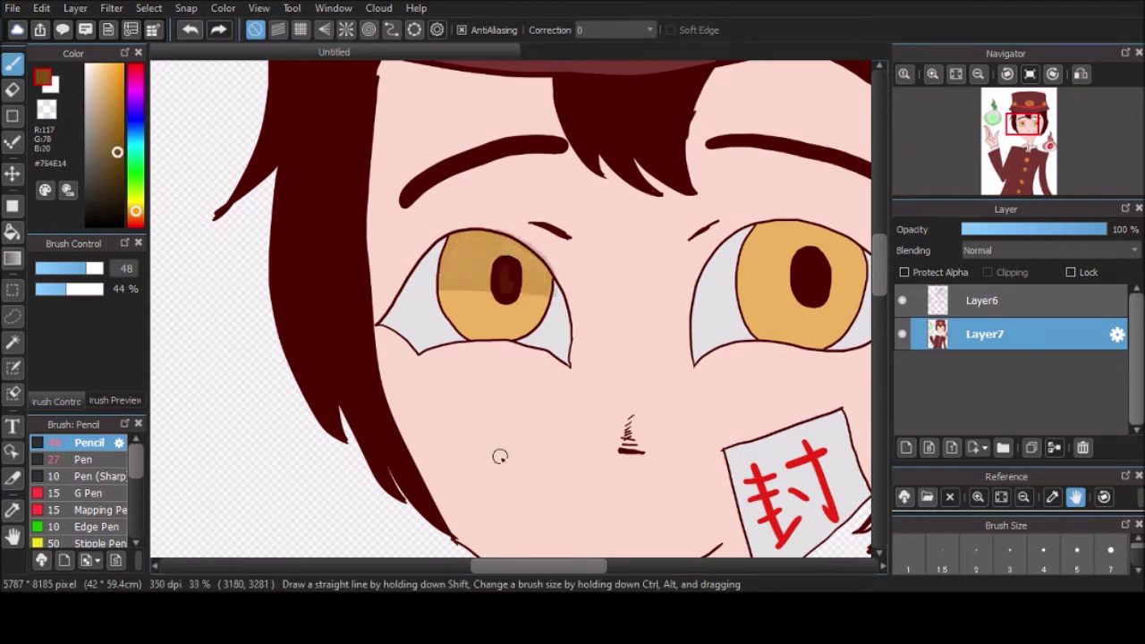
Add further shading across the irises, then sample the dark red hair colour at brush size 110.
{"action": "left_click_drag", "start_coordinate": [555, 565], "coordinate": [605, 565]}
{"action": "left_click_drag", "start_coordinate": [451, 283], "coordinate": [577, 282]}
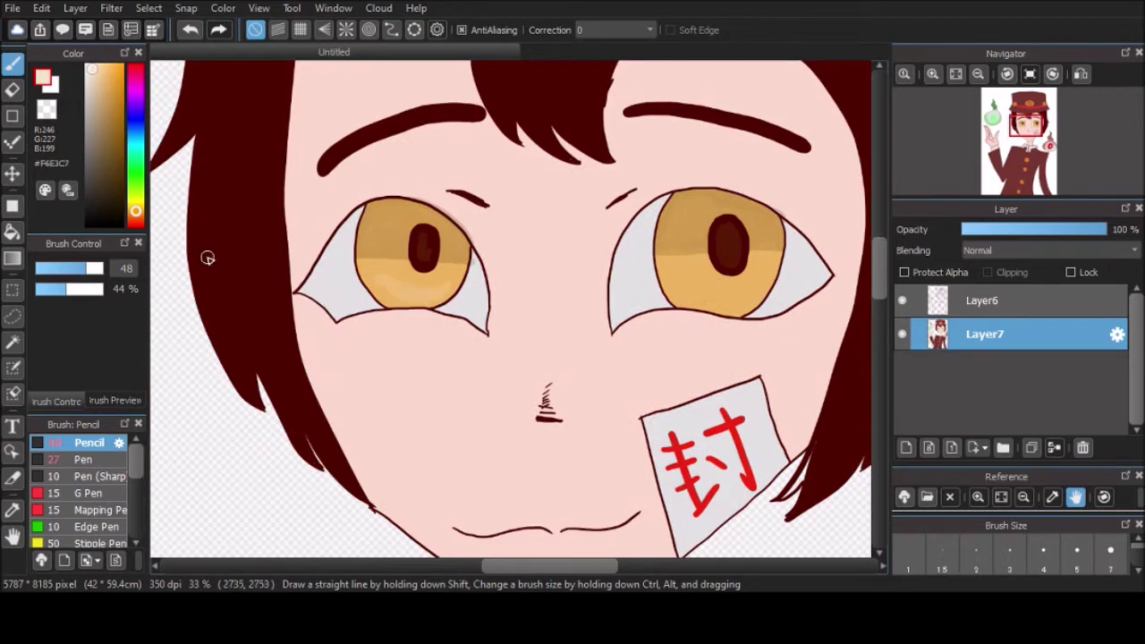
{"action": "scroll", "coordinate": [685, 283], "scroll_direction": "down", "scroll_amount": 3}
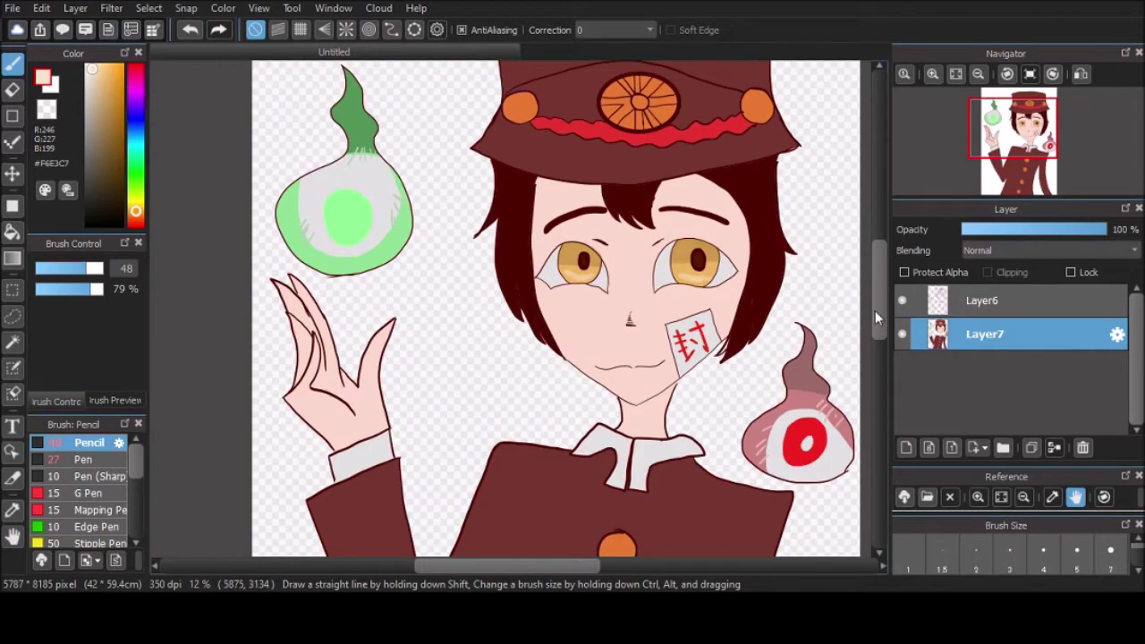
{"action": "left_click_drag", "start_coordinate": [876, 317], "coordinate": [876, 344]}
{"action": "scroll", "coordinate": [642, 203], "scroll_direction": "up", "scroll_amount": 2}
{"action": "left_click", "coordinate": [384, 225], "text": "alt"}
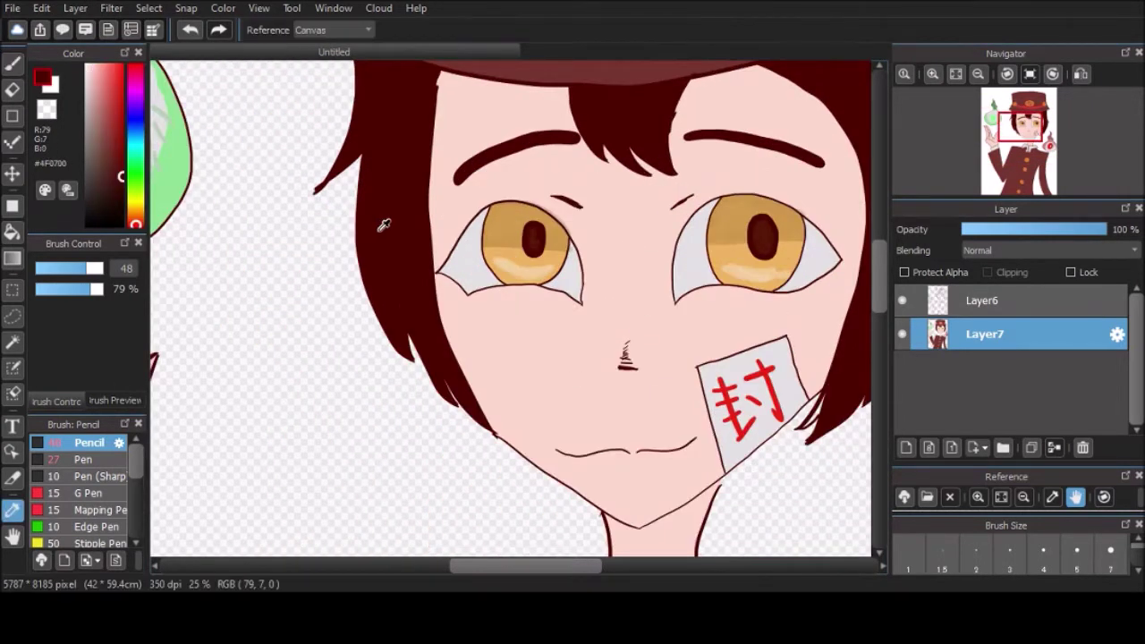
{"action": "left_click", "coordinate": [104, 270]}
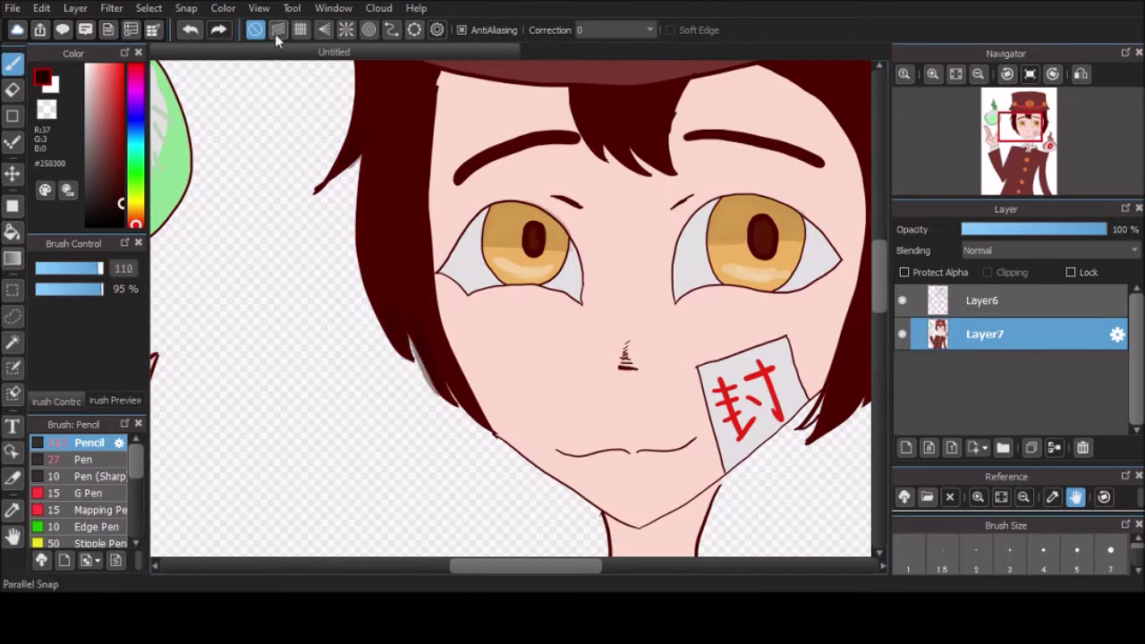
Magic-wand select the empty background, then shade the hat brim's edge in its dark brown.
{"action": "key", "text": "w"}
{"action": "left_click", "coordinate": [447, 415]}
{"action": "key", "text": "b"}
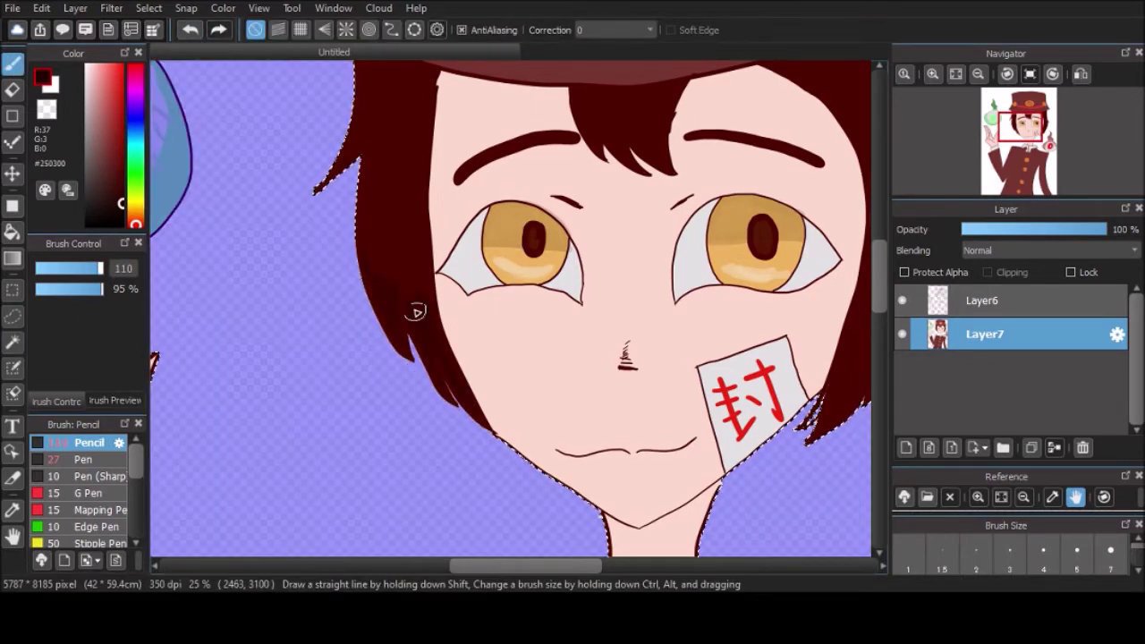
{"action": "scroll", "coordinate": [416, 313], "scroll_direction": "right", "scroll_amount": 3}
{"action": "scroll", "coordinate": [581, 140], "scroll_direction": "up", "scroll_amount": 1}
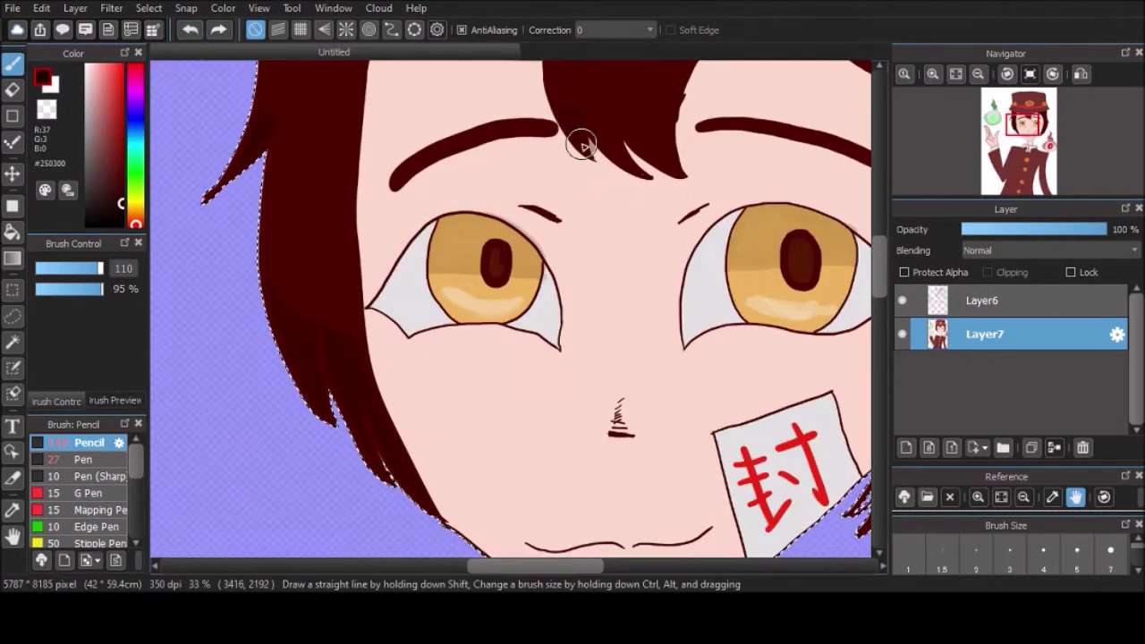
{"action": "scroll", "coordinate": [580, 128], "scroll_direction": "down", "scroll_amount": 4}
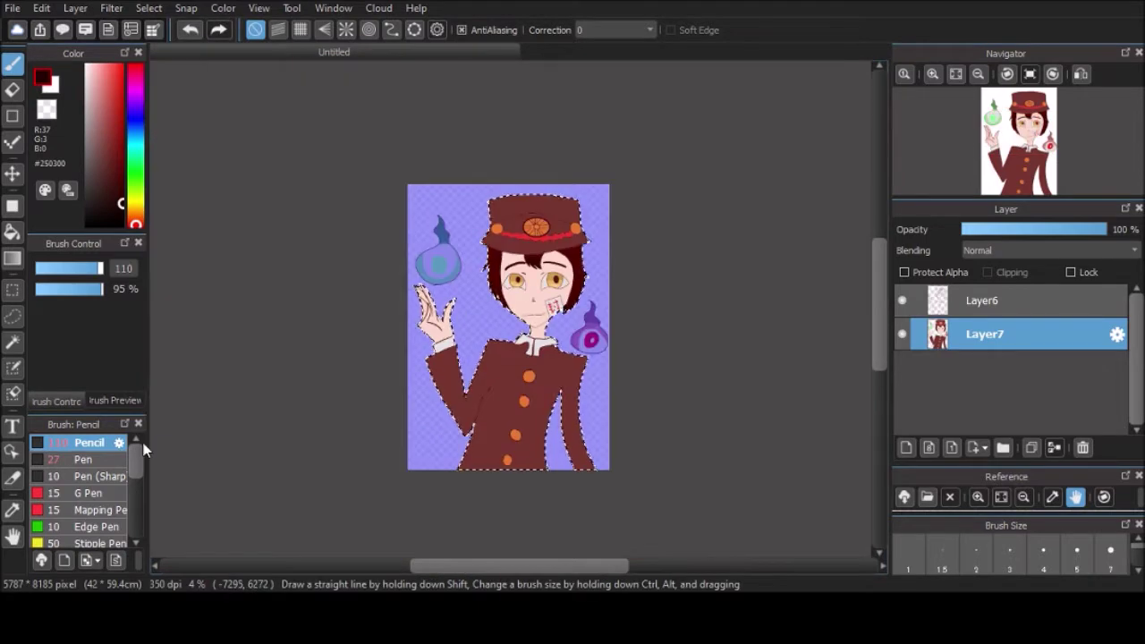
{"action": "scroll", "coordinate": [519, 304], "scroll_direction": "up", "scroll_amount": 2}
{"action": "left_click", "coordinate": [12, 508]}
{"action": "left_click", "coordinate": [624, 90]}
{"action": "key", "text": "b"}
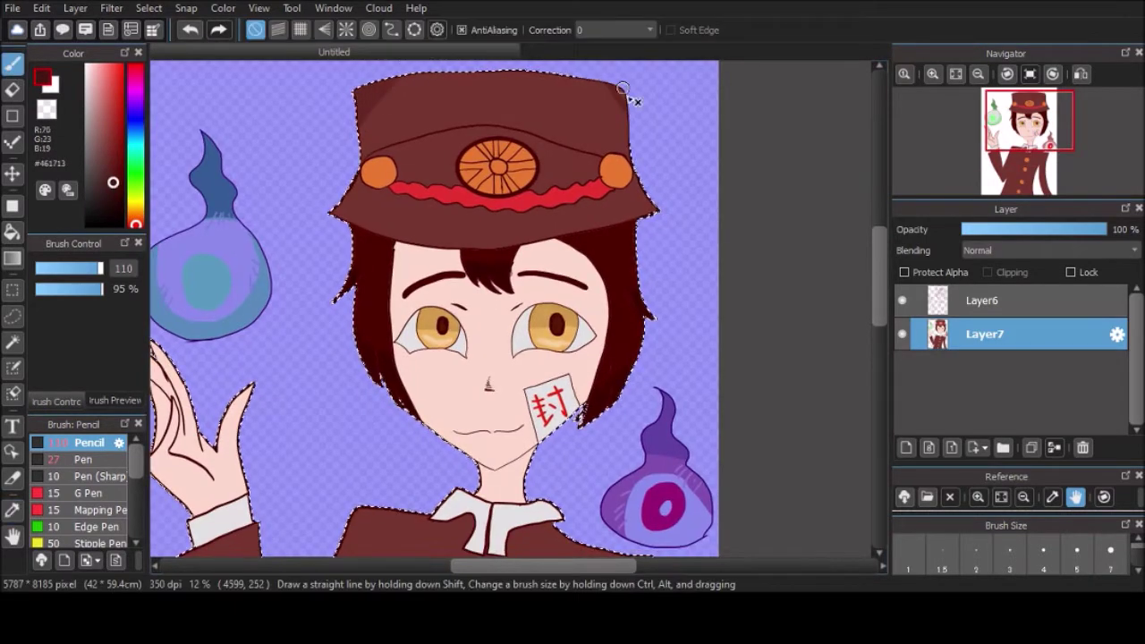
{"action": "mouse_move", "coordinate": [320, 210]}
{"action": "left_mouse_down"}
{"action": "mouse_move", "coordinate": [669, 204]}
{"action": "mouse_move", "coordinate": [644, 199]}
{"action": "left_mouse_up"}
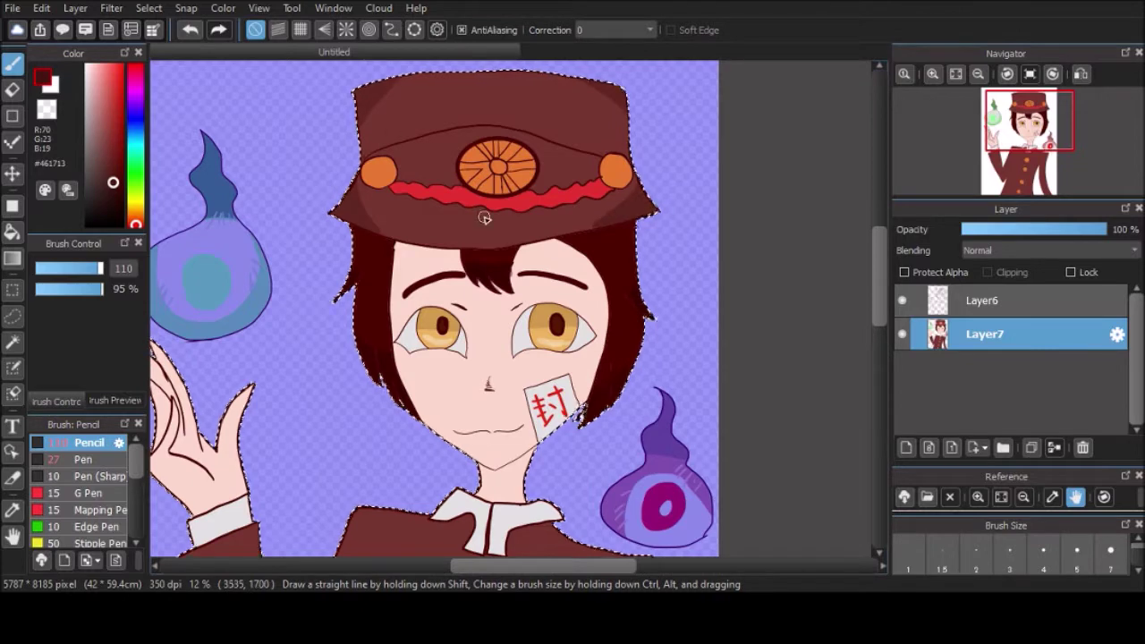
Shade both orange buttons darker using the orange from the hat's balls.
{"action": "scroll", "coordinate": [394, 185], "scroll_direction": "up", "scroll_amount": 3}
{"action": "left_click", "coordinate": [330, 155], "text": "alt"}
{"action": "scroll", "coordinate": [626, 115], "scroll_direction": "right", "scroll_amount": 5}
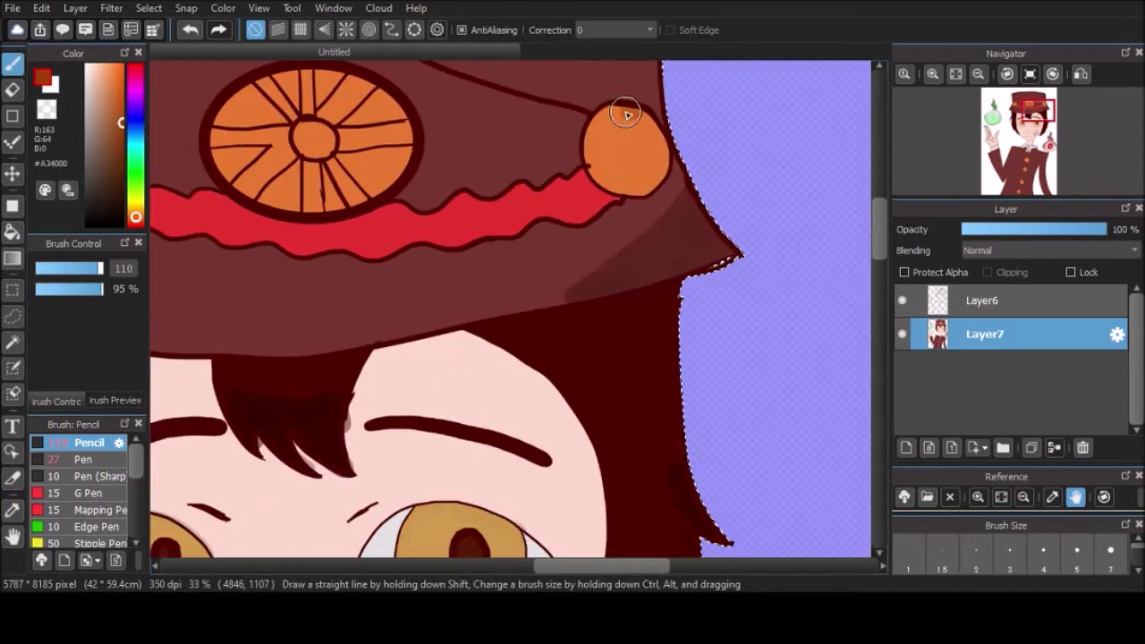
{"action": "scroll", "coordinate": [313, 144], "scroll_direction": "down", "scroll_amount": 3}
{"action": "scroll", "coordinate": [378, 439], "scroll_direction": "up", "scroll_amount": 3}
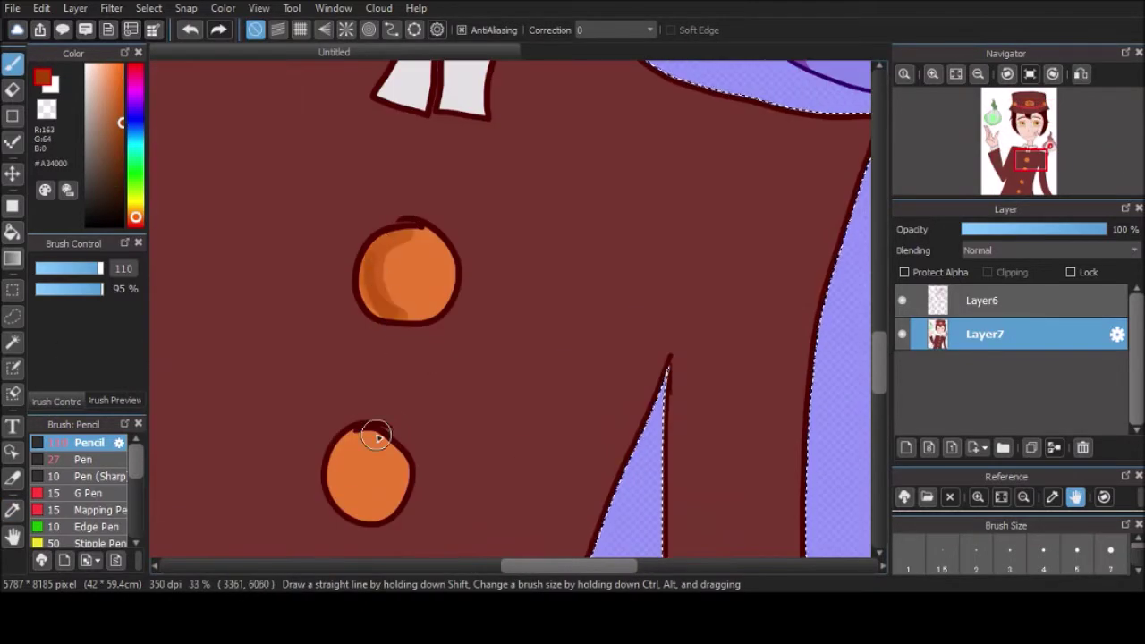
{"action": "scroll", "coordinate": [315, 283], "scroll_direction": "right", "scroll_amount": 2}
{"action": "left_click_drag", "start_coordinate": [304, 233], "coordinate": [269, 288]}
{"action": "left_click_drag", "start_coordinate": [248, 493], "coordinate": [210, 456]}
{"action": "scroll", "coordinate": [268, 313], "scroll_direction": "down", "scroll_amount": 3}
{"action": "scroll", "coordinate": [322, 251], "scroll_direction": "up", "scroll_amount": 2}
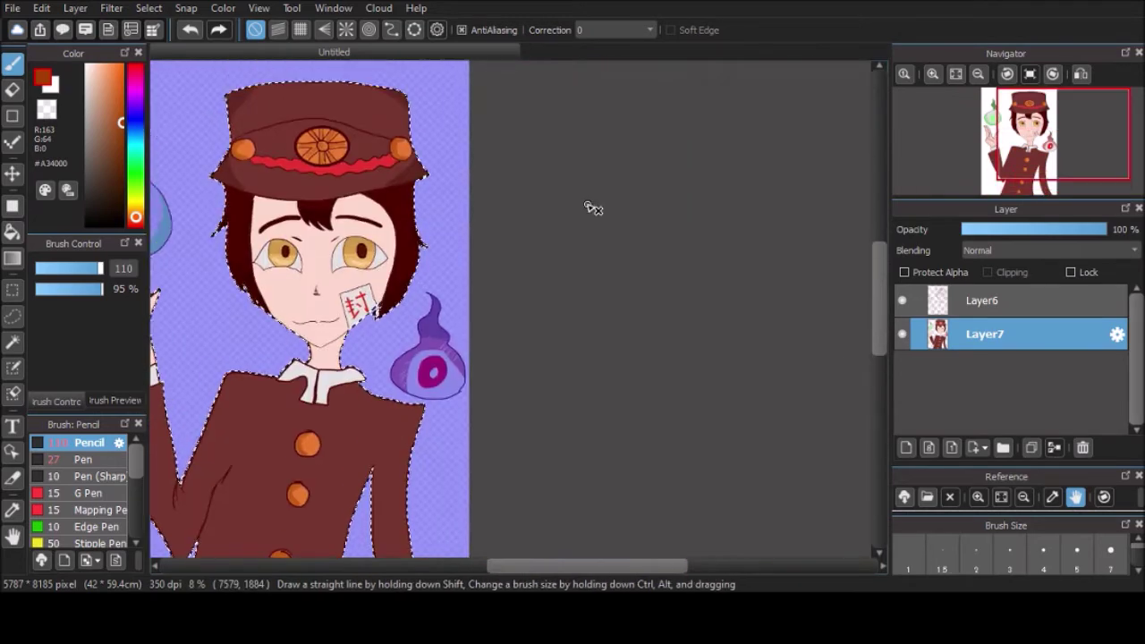
Add dark brown fold shading on the coat, under the collar and along the right shoulder.
{"action": "left_click", "coordinate": [268, 214], "text": "alt"}
{"action": "scroll", "coordinate": [357, 358], "scroll_direction": "up", "scroll_amount": 2}
{"action": "scroll", "coordinate": [447, 402], "scroll_direction": "up", "scroll_amount": 2}
{"action": "left_click_drag", "start_coordinate": [398, 327], "coordinate": [383, 402]}
{"action": "left_click_drag", "start_coordinate": [581, 268], "coordinate": [501, 537]}
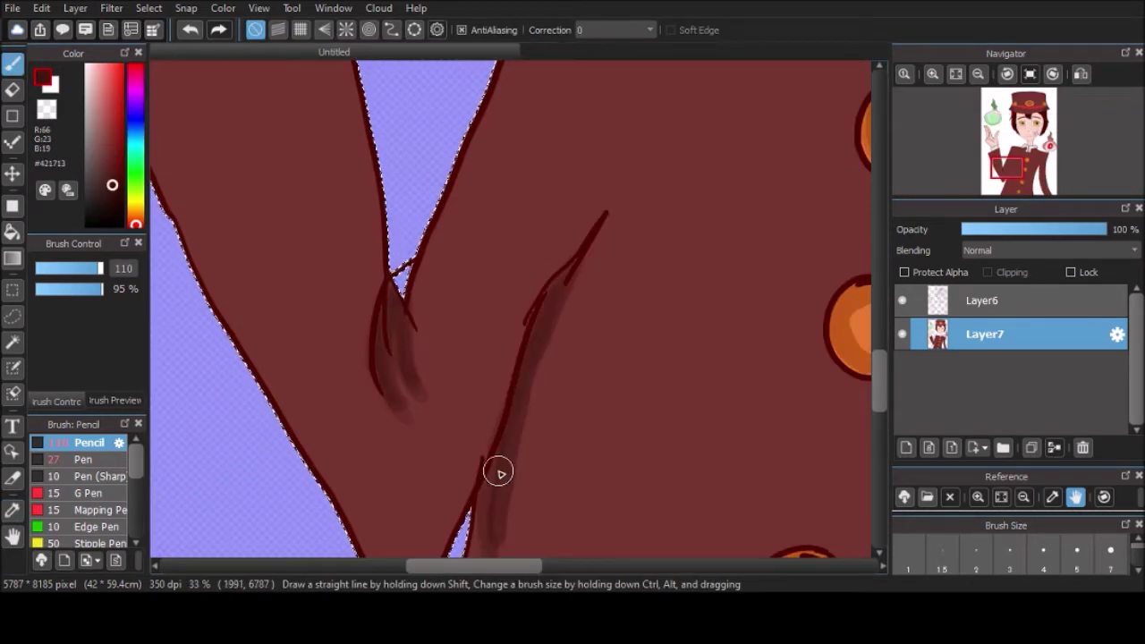
{"action": "scroll", "coordinate": [498, 470], "scroll_direction": "down", "scroll_amount": 2}
{"action": "scroll", "coordinate": [570, 255], "scroll_direction": "up", "scroll_amount": 1}
{"action": "scroll", "coordinate": [626, 313], "scroll_direction": "up", "scroll_amount": 2}
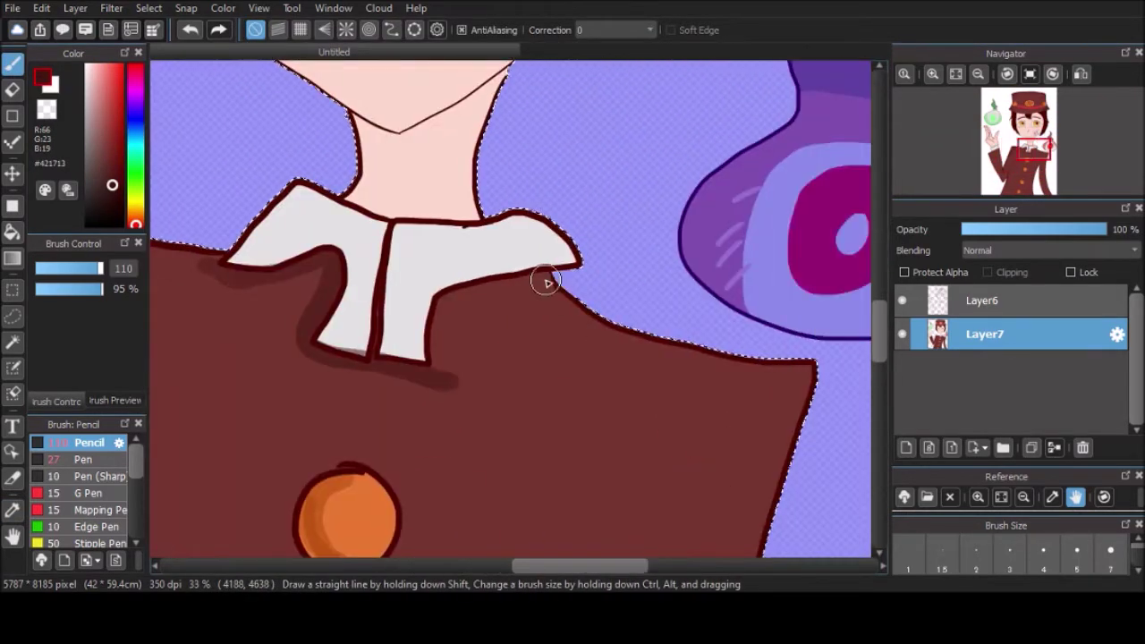
{"action": "left_click_drag", "start_coordinate": [544, 278], "coordinate": [742, 340]}
{"action": "mouse_move", "coordinate": [765, 487]}
{"action": "left_mouse_down"}
{"action": "mouse_move", "coordinate": [787, 366]}
{"action": "mouse_move", "coordinate": [747, 519]}
{"action": "left_mouse_up"}
Add more coat shading strokes and a dark shadow line along the buttons.
{"action": "scroll", "coordinate": [747, 519], "scroll_direction": "down", "scroll_amount": 2}
{"action": "scroll", "coordinate": [355, 331], "scroll_direction": "up", "scroll_amount": 2}
{"action": "mouse_move", "coordinate": [421, 286]}
{"action": "left_mouse_down"}
{"action": "mouse_move", "coordinate": [355, 332]}
{"action": "mouse_move", "coordinate": [447, 394]}
{"action": "left_mouse_up"}
{"action": "scroll", "coordinate": [424, 370], "scroll_direction": "down", "scroll_amount": 1}
{"action": "scroll", "coordinate": [597, 131], "scroll_direction": "up", "scroll_amount": 2}
{"action": "scroll", "coordinate": [597, 132], "scroll_direction": "down", "scroll_amount": 1}
{"action": "left_click_drag", "start_coordinate": [524, 179], "coordinate": [439, 499]}
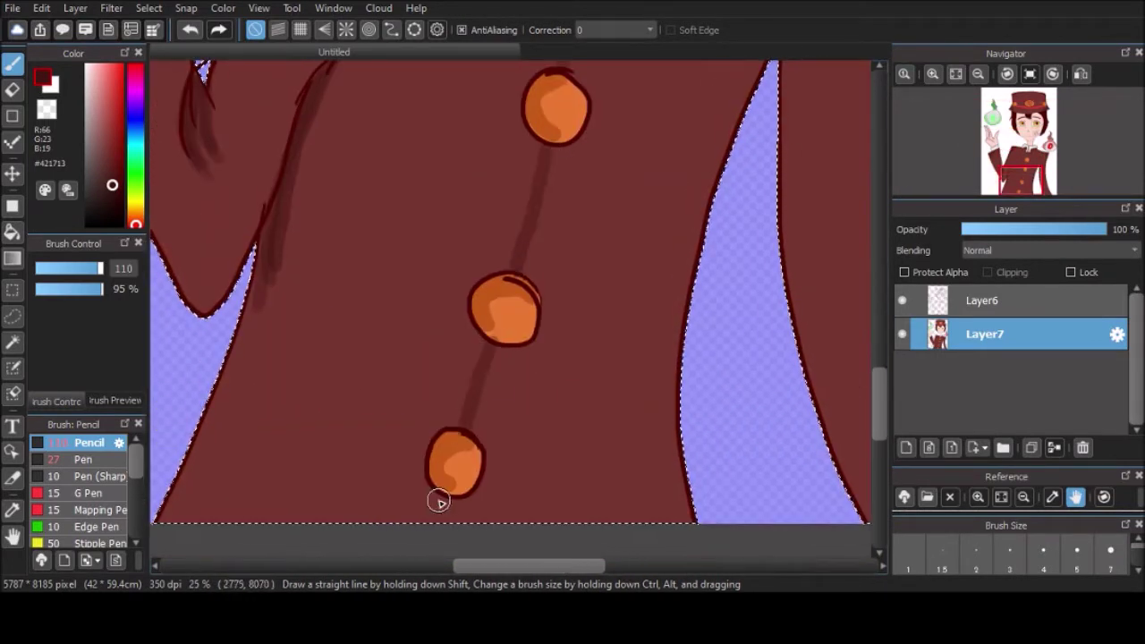
{"action": "scroll", "coordinate": [439, 498], "scroll_direction": "down", "scroll_amount": 3}
Shade the raised hand's fingers with a light skin tone.
{"action": "left_click", "coordinate": [101, 105]}
{"action": "scroll", "coordinate": [376, 233], "scroll_direction": "up", "scroll_amount": 3}
{"action": "left_click_drag", "start_coordinate": [427, 230], "coordinate": [340, 134]}
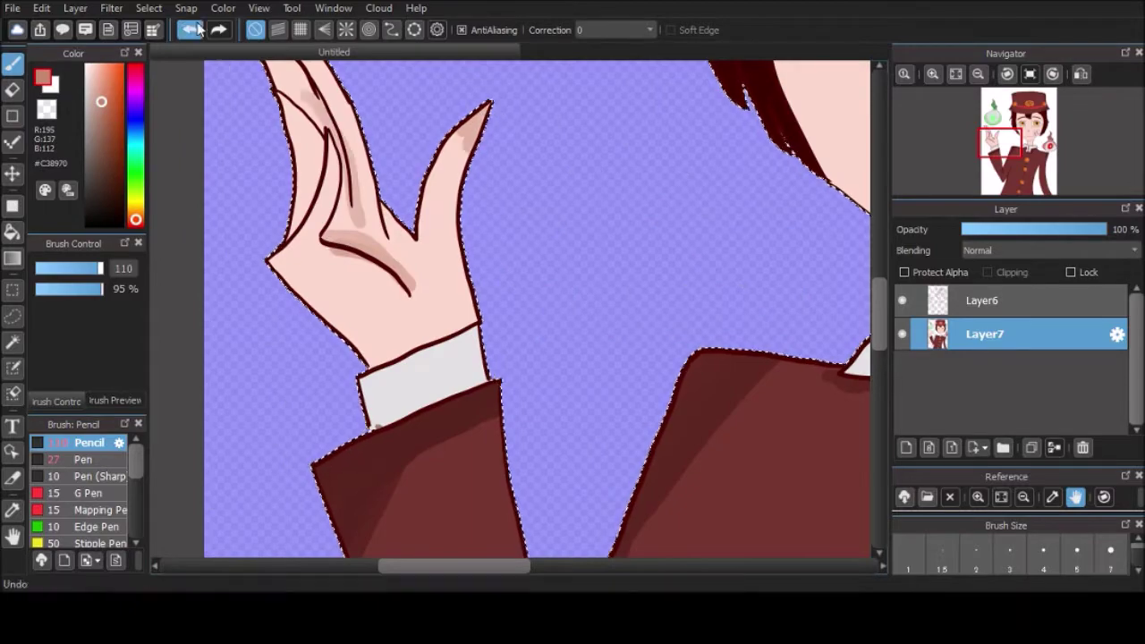
{"action": "left_click_drag", "start_coordinate": [358, 214], "coordinate": [332, 107]}
{"action": "scroll", "coordinate": [332, 107], "scroll_direction": "down", "scroll_amount": 3}
{"action": "scroll", "coordinate": [379, 289], "scroll_direction": "up", "scroll_amount": 3}
{"action": "scroll", "coordinate": [396, 192], "scroll_direction": "up", "scroll_amount": 1}
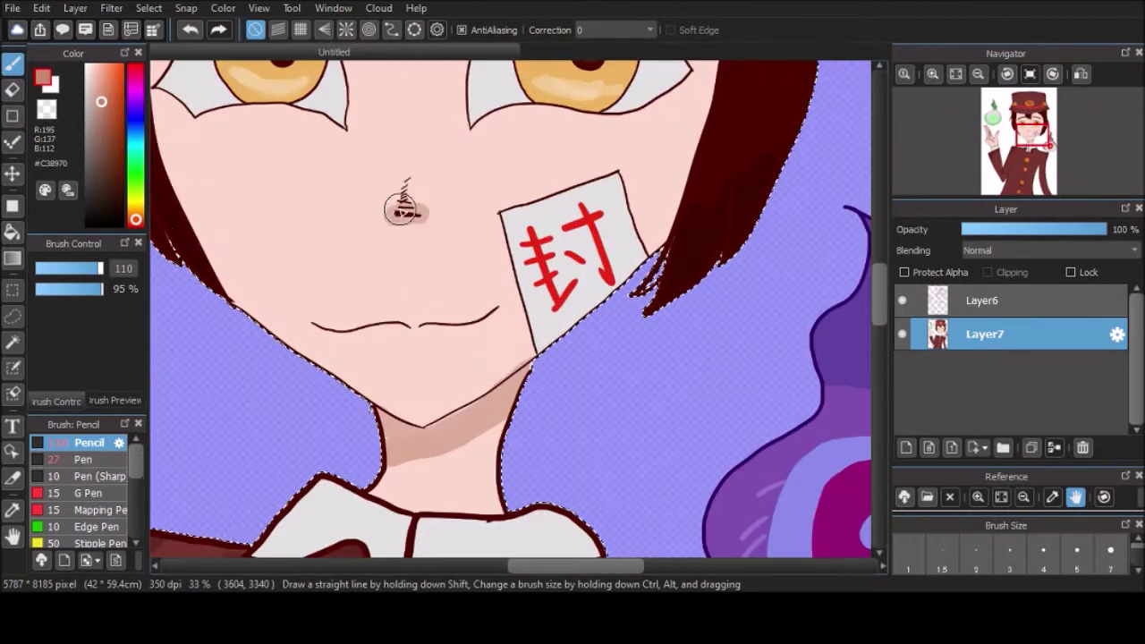
{"action": "scroll", "coordinate": [350, 167], "scroll_direction": "up", "scroll_amount": 1}
{"action": "scroll", "coordinate": [323, 273], "scroll_direction": "up", "scroll_amount": 1}
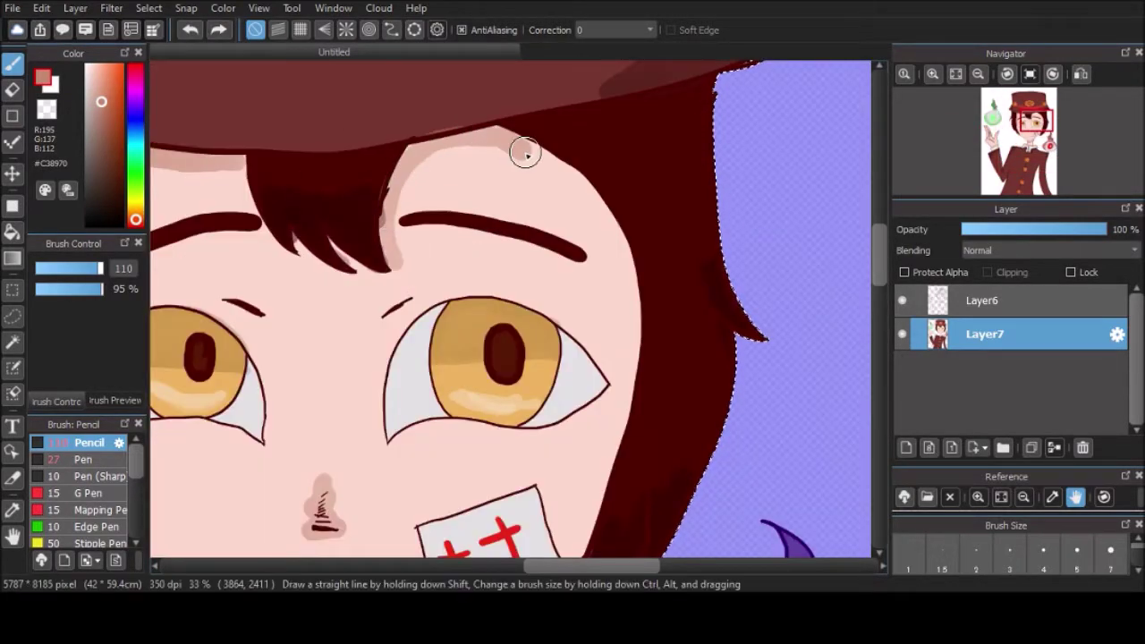
{"action": "scroll", "coordinate": [525, 154], "scroll_direction": "down", "scroll_amount": 1}
{"action": "scroll", "coordinate": [549, 340], "scroll_direction": "up", "scroll_amount": 1}
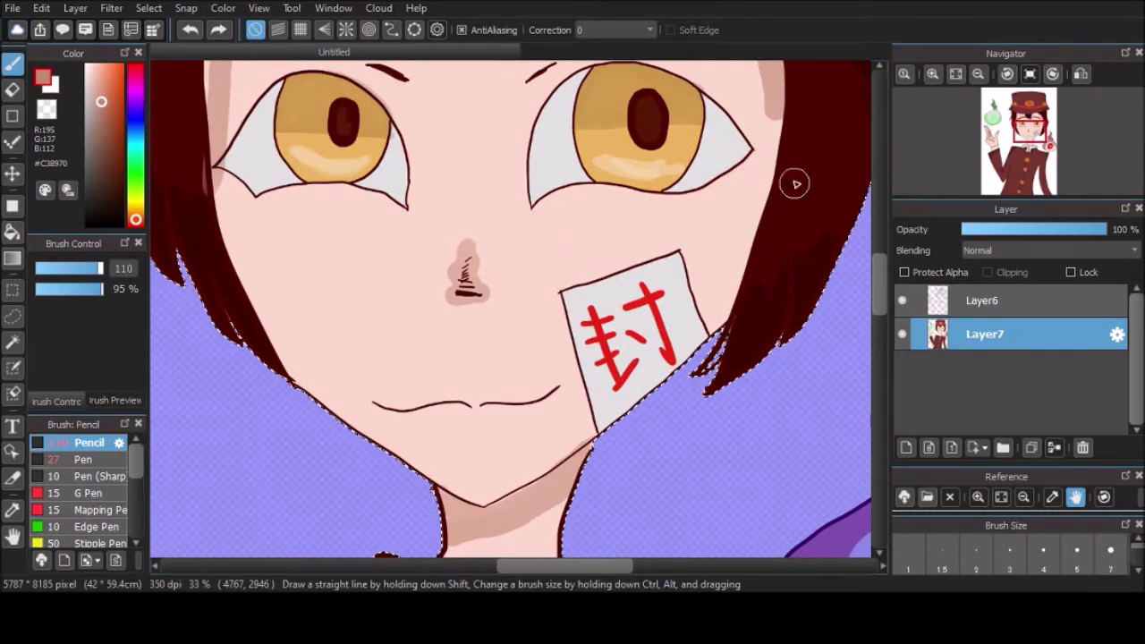
Brush pink blush under both eyes, clear the selection, and select Layer6.
{"action": "left_click_drag", "start_coordinate": [760, 195], "coordinate": [725, 215]}
{"action": "scroll", "coordinate": [626, 223], "scroll_direction": "down", "scroll_amount": 1}
{"action": "scroll", "coordinate": [501, 206], "scroll_direction": "up", "scroll_amount": 1}
{"action": "left_click_drag", "start_coordinate": [430, 179], "coordinate": [510, 192]}
{"action": "scroll", "coordinate": [510, 192], "scroll_direction": "down", "scroll_amount": 3}
{"action": "scroll", "coordinate": [795, 186], "scroll_direction": "up", "scroll_amount": 3}
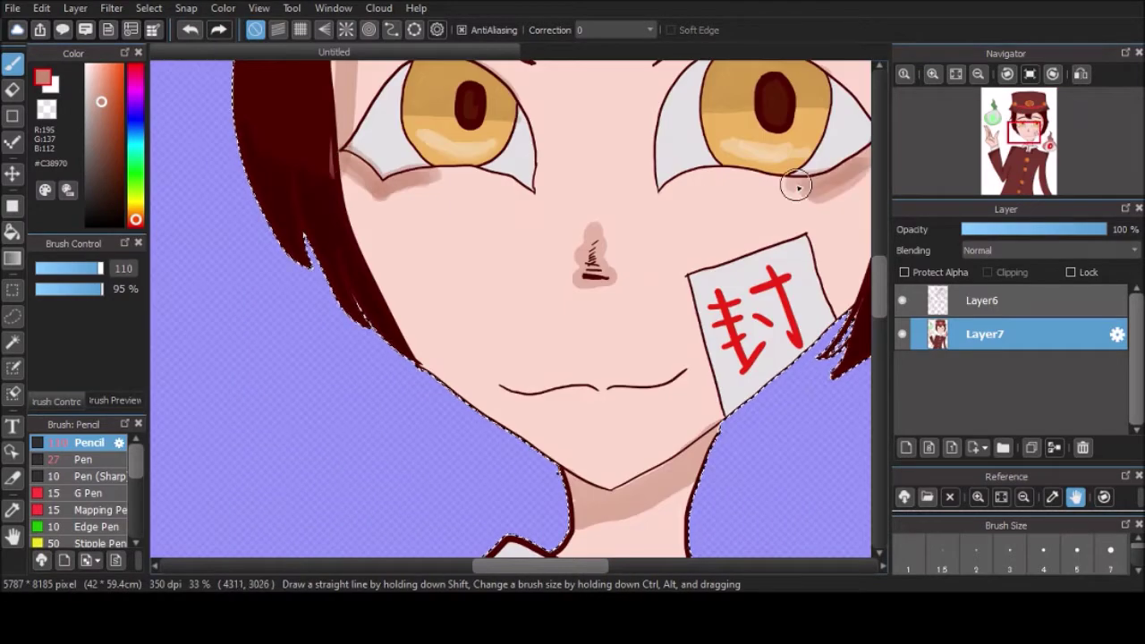
{"action": "scroll", "coordinate": [795, 186], "scroll_direction": "down", "scroll_amount": 2}
{"action": "scroll", "coordinate": [736, 116], "scroll_direction": "up", "scroll_amount": 2}
{"action": "scroll", "coordinate": [736, 115], "scroll_direction": "down", "scroll_amount": 1}
{"action": "scroll", "coordinate": [452, 394], "scroll_direction": "down", "scroll_amount": 3}
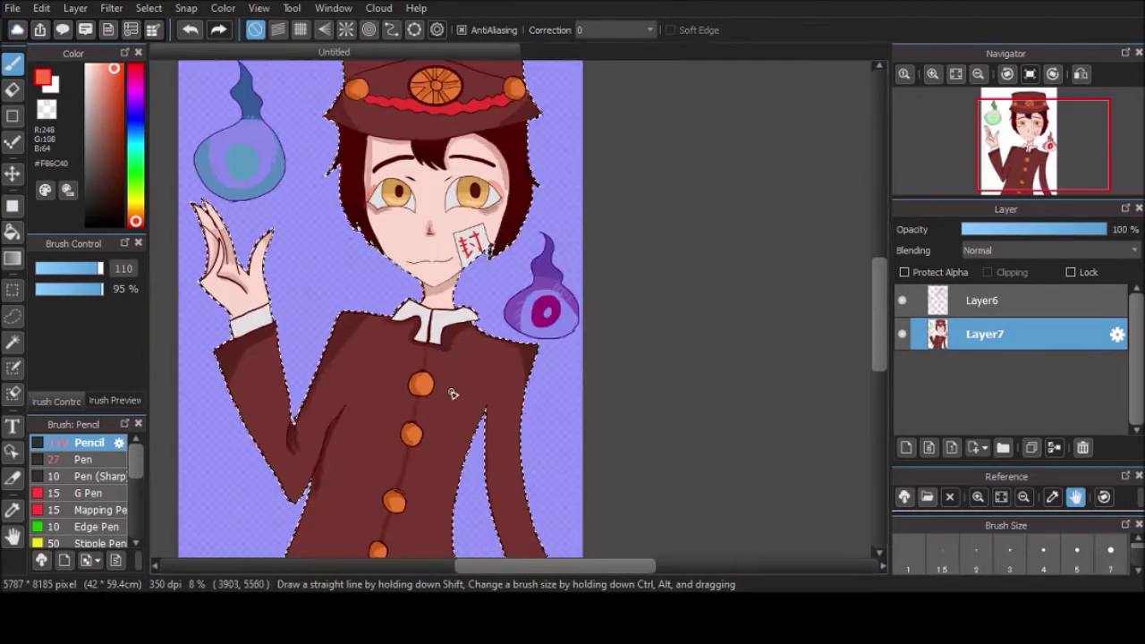
{"action": "scroll", "coordinate": [451, 394], "scroll_direction": "down", "scroll_amount": 1}
{"action": "key", "text": "ctrl+d"}
{"action": "left_click", "coordinate": [981, 301]}
Merge Layer6 into Layer7 and brighten the whole figure with a large soft brush stroke.
{"action": "left_click", "coordinate": [1050, 448]}
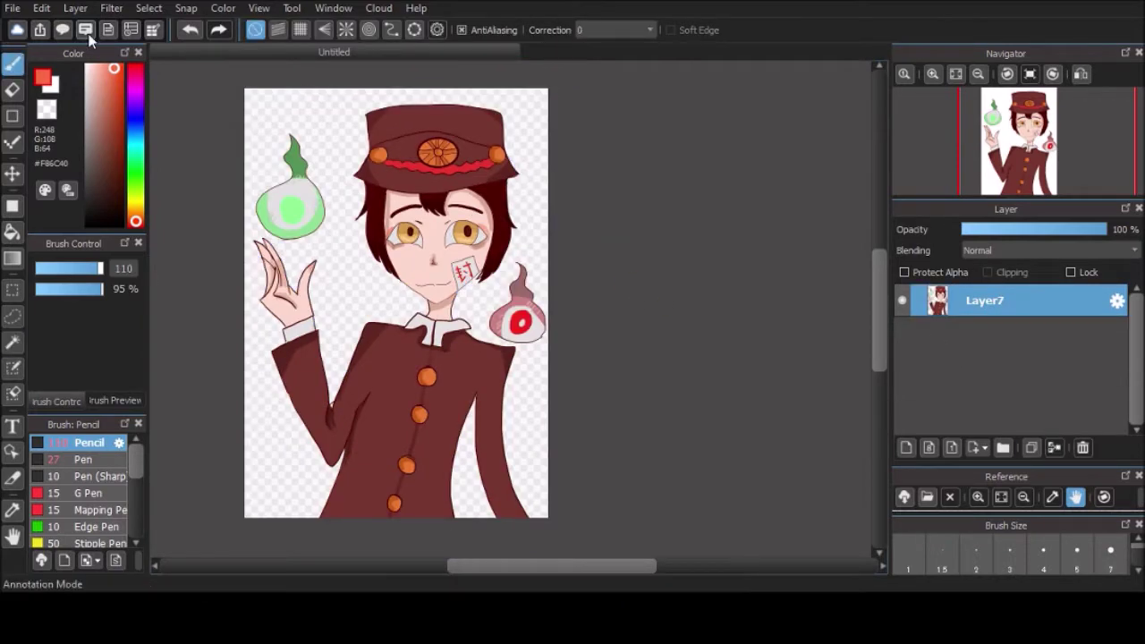
{"action": "left_click", "coordinate": [85, 30]}
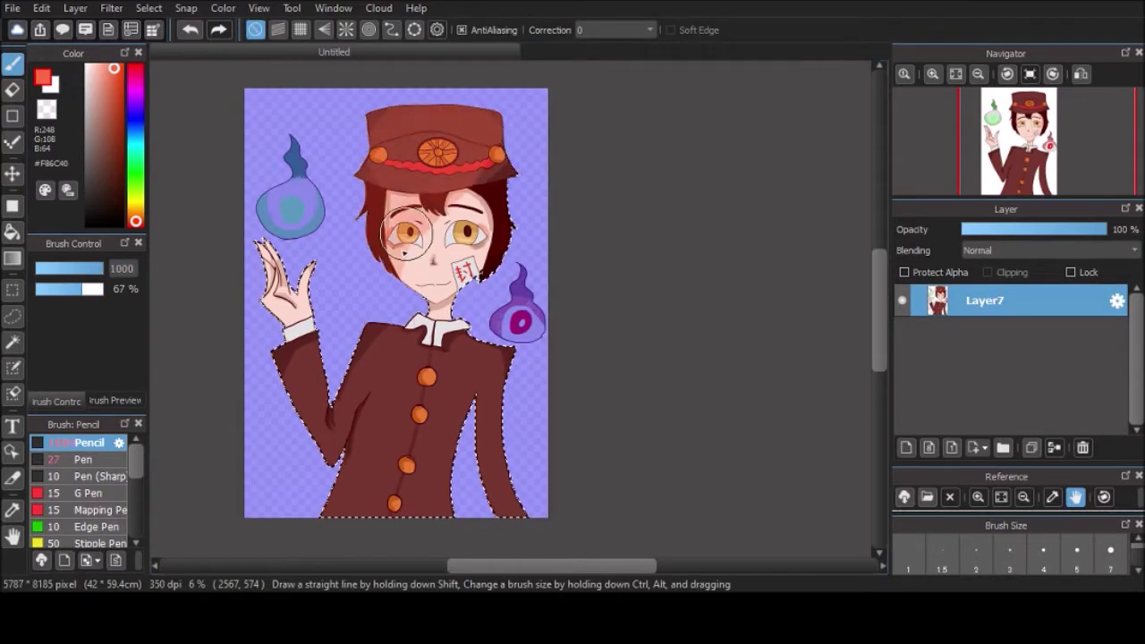
{"action": "mouse_move", "coordinate": [407, 234]}
{"action": "left_mouse_down"}
{"action": "mouse_move", "coordinate": [301, 396]}
{"action": "mouse_move", "coordinate": [408, 473]}
{"action": "mouse_move", "coordinate": [523, 345]}
{"action": "left_mouse_up"}
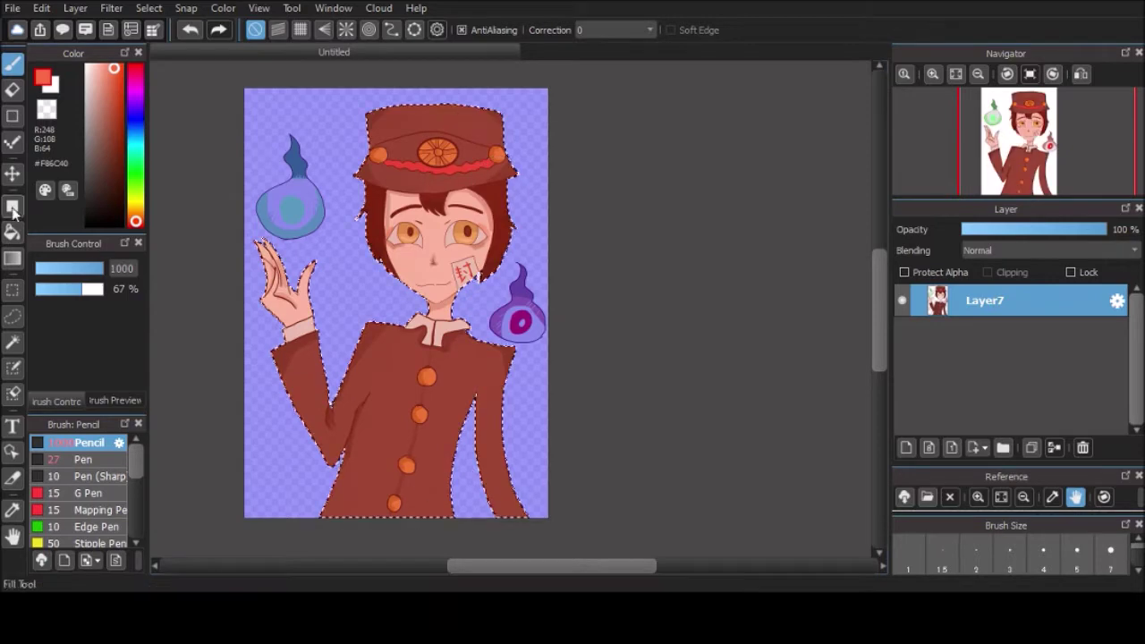
{"action": "left_click", "coordinate": [13, 343]}
{"action": "left_click", "coordinate": [288, 210]}
{"action": "left_click", "coordinate": [519, 322]}
{"action": "left_click", "coordinate": [634, 179]}
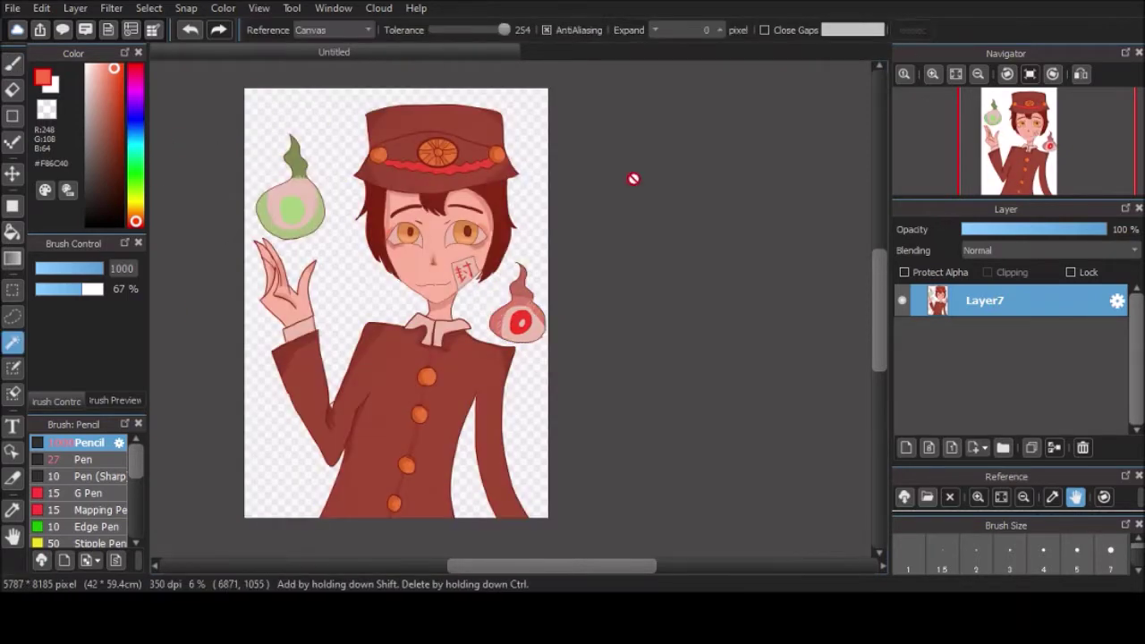
Add a new Layer8 and bucket-fill the background orange.
{"action": "key", "text": "ctrl+shift+n"}
{"action": "left_click", "coordinate": [135, 212]}
{"action": "left_click", "coordinate": [13, 232]}
{"action": "left_click", "coordinate": [541, 403]}
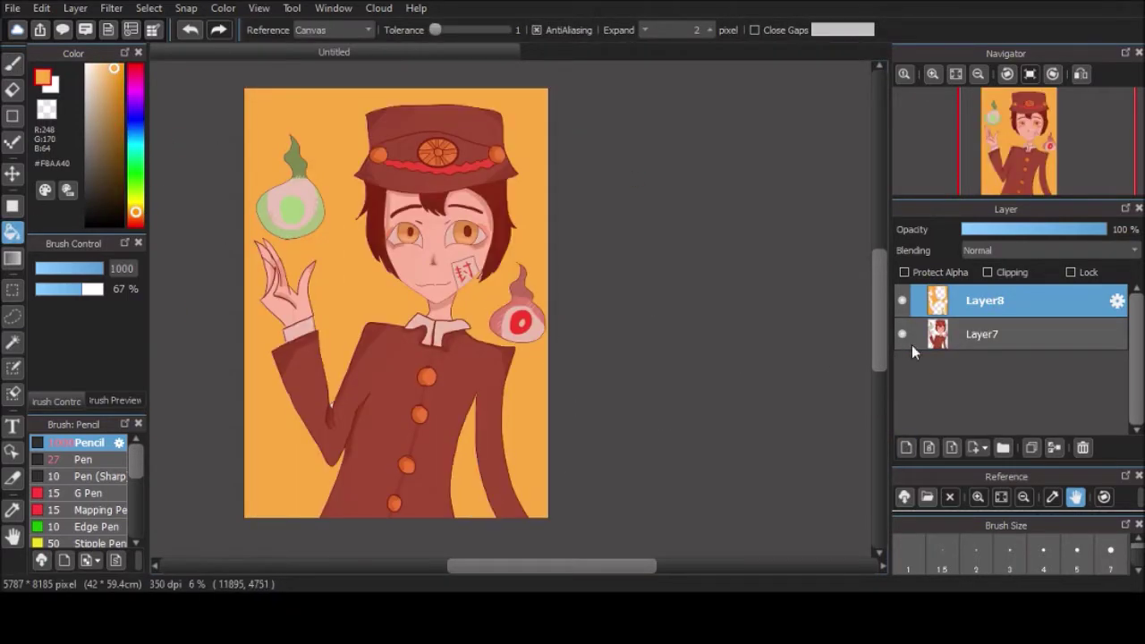
Add Layer9 filled with light peach at the bottom of the layer stack.
{"action": "key", "text": "ctrl+shift+n"}
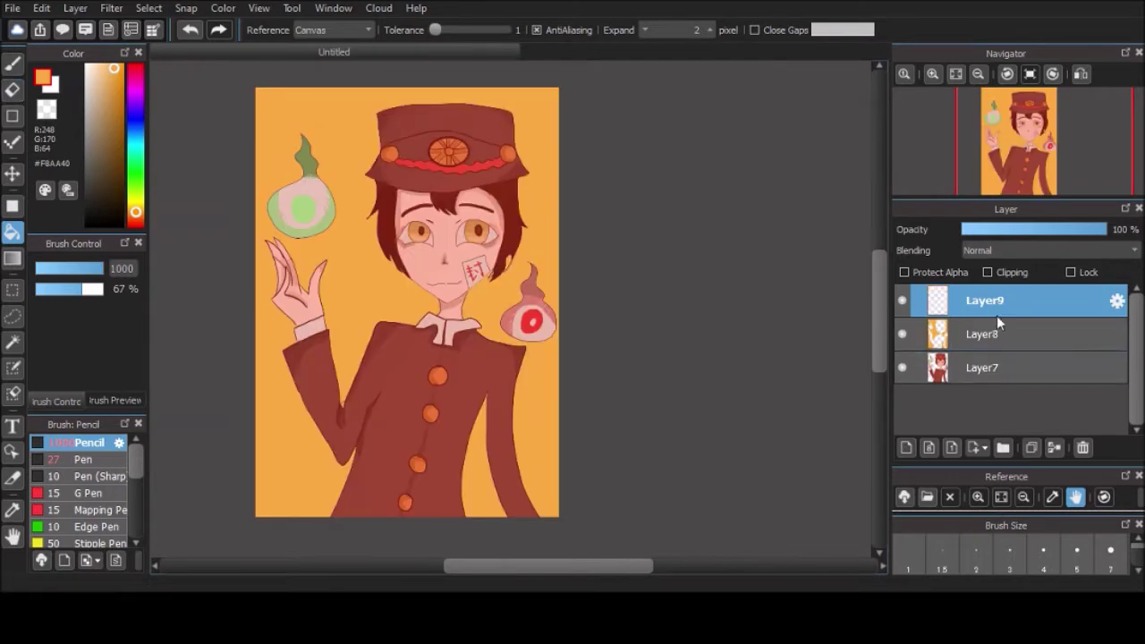
{"action": "left_click", "coordinate": [93, 68]}
{"action": "left_click_drag", "start_coordinate": [996, 322], "coordinate": [984, 386]}
{"action": "left_click", "coordinate": [403, 357]}
{"action": "left_click_drag", "start_coordinate": [361, 263], "coordinate": [353, 257]}
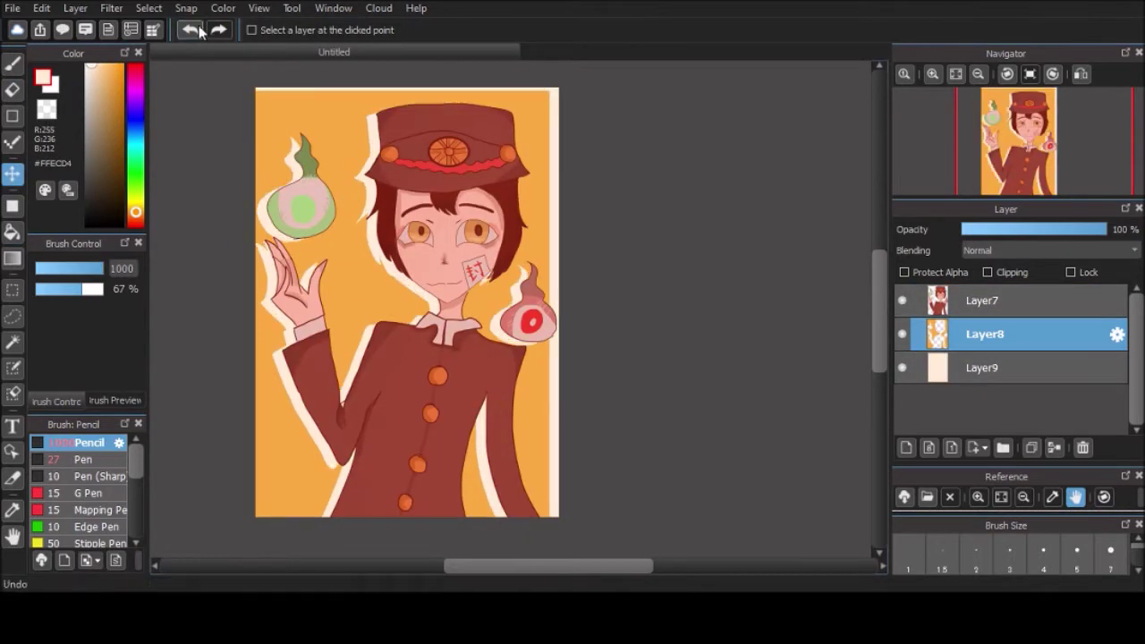
Paint over the white strip on the right edge with orange, then merge all layers.
{"action": "left_click", "coordinate": [370, 263], "text": "alt"}
{"action": "left_click", "coordinate": [82, 458]}
{"action": "left_click_drag", "start_coordinate": [557, 110], "coordinate": [566, 481]}
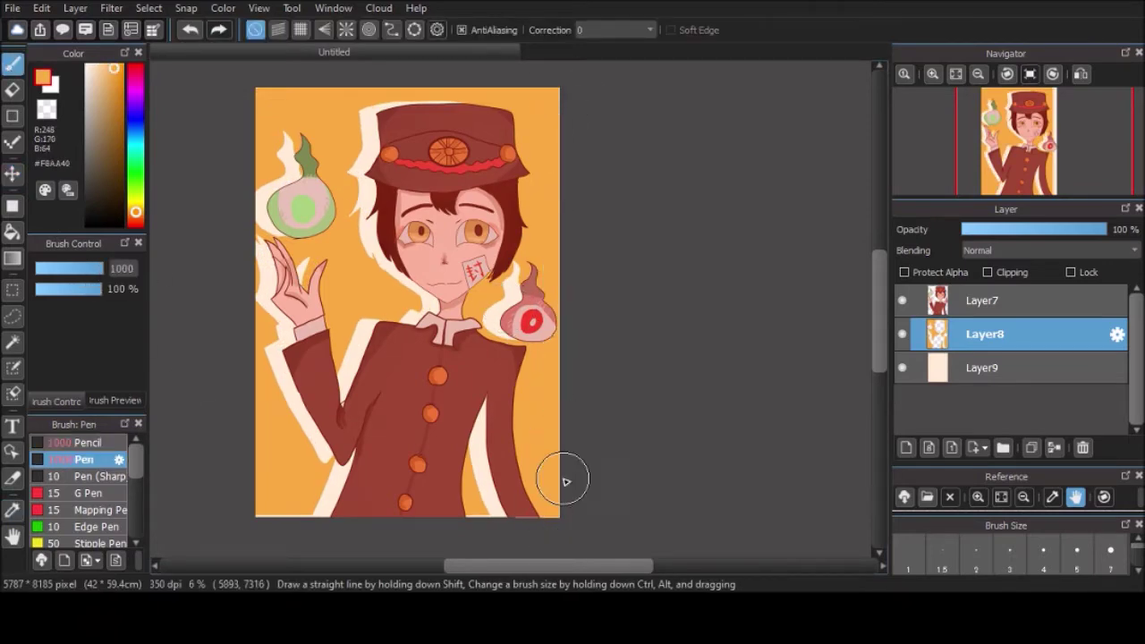
{"action": "left_click", "coordinate": [984, 300]}
{"action": "left_click", "coordinate": [1054, 447]}
{"action": "left_click", "coordinate": [1053, 447]}
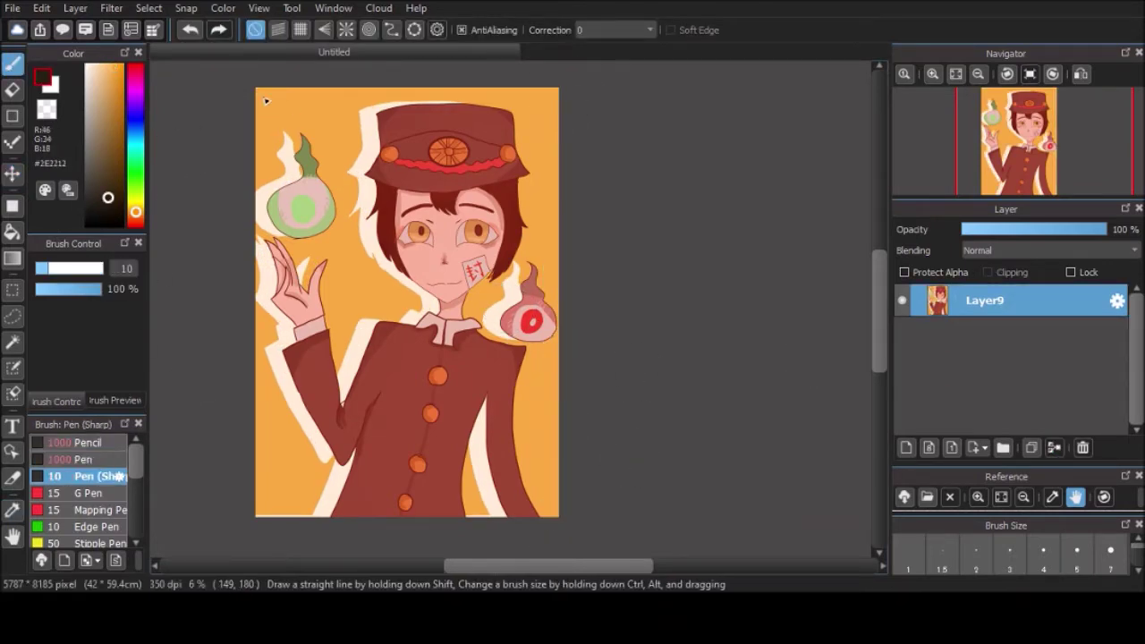
Hand-letter the title じばく少年 はなこくん in the top-left corner.
{"action": "scroll", "coordinate": [265, 101], "scroll_direction": "up", "scroll_amount": 4}
{"action": "mouse_move", "coordinate": [237, 128]}
{"action": "left_mouse_down"}
{"action": "mouse_move", "coordinate": [256, 198]}
{"action": "mouse_move", "coordinate": [295, 152]}
{"action": "mouse_move", "coordinate": [516, 146]}
{"action": "mouse_move", "coordinate": [505, 219]}
{"action": "left_mouse_up"}
{"action": "mouse_move", "coordinate": [250, 242]}
{"action": "left_mouse_down"}
{"action": "mouse_move", "coordinate": [295, 277]}
{"action": "mouse_move", "coordinate": [473, 294]}
{"action": "left_mouse_up"}
{"action": "scroll", "coordinate": [473, 295], "scroll_direction": "down", "scroll_amount": 4}
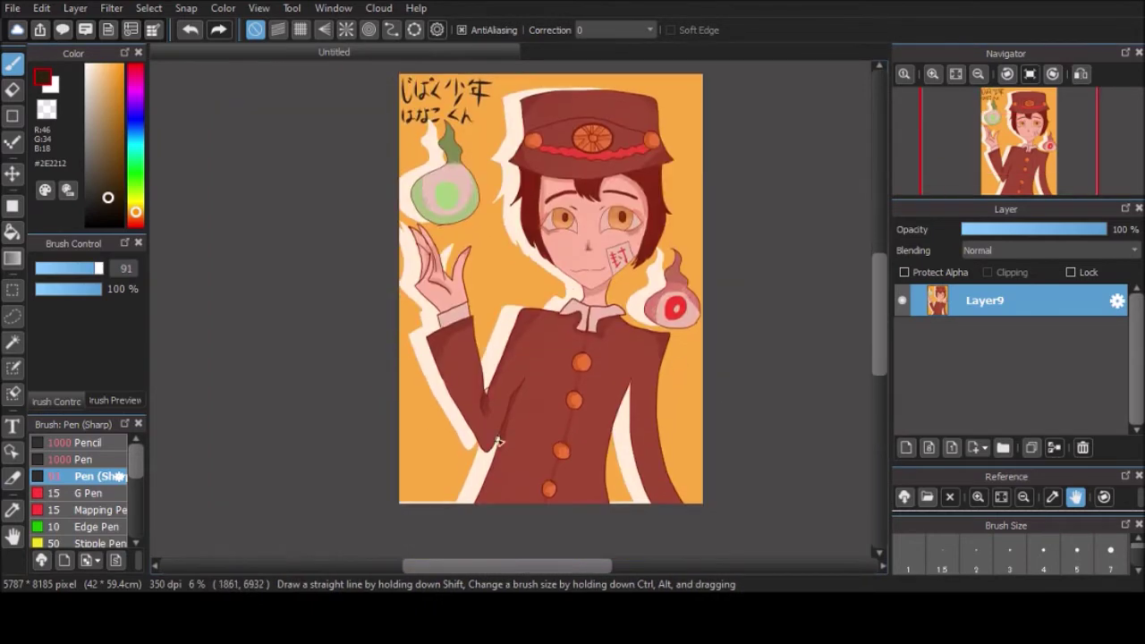
Sign the lower-right corner with a smaller round brush.
{"action": "left_click", "coordinate": [83, 459]}
{"action": "scroll", "coordinate": [680, 483], "scroll_direction": "up", "scroll_amount": 5}
{"action": "left_click_drag", "start_coordinate": [583, 268], "coordinate": [608, 340]}
{"action": "scroll", "coordinate": [716, 375], "scroll_direction": "down", "scroll_amount": 6}
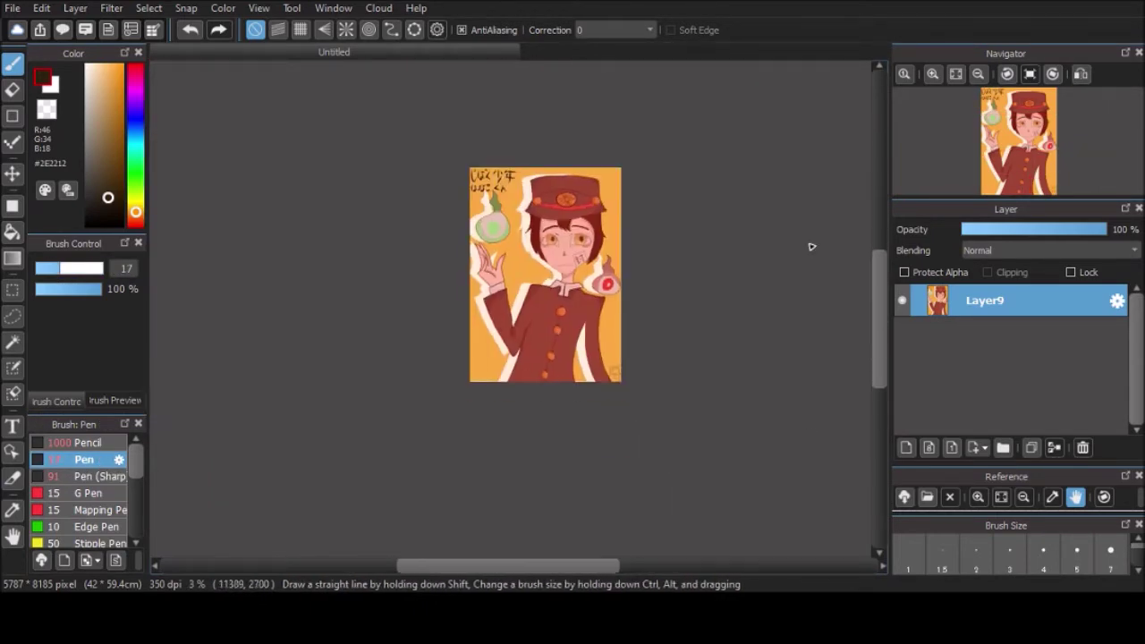
{"action": "scroll", "coordinate": [812, 245], "scroll_direction": "up", "scroll_amount": 6}
{"action": "scroll", "coordinate": [884, 292], "scroll_direction": "down", "scroll_amount": 2}
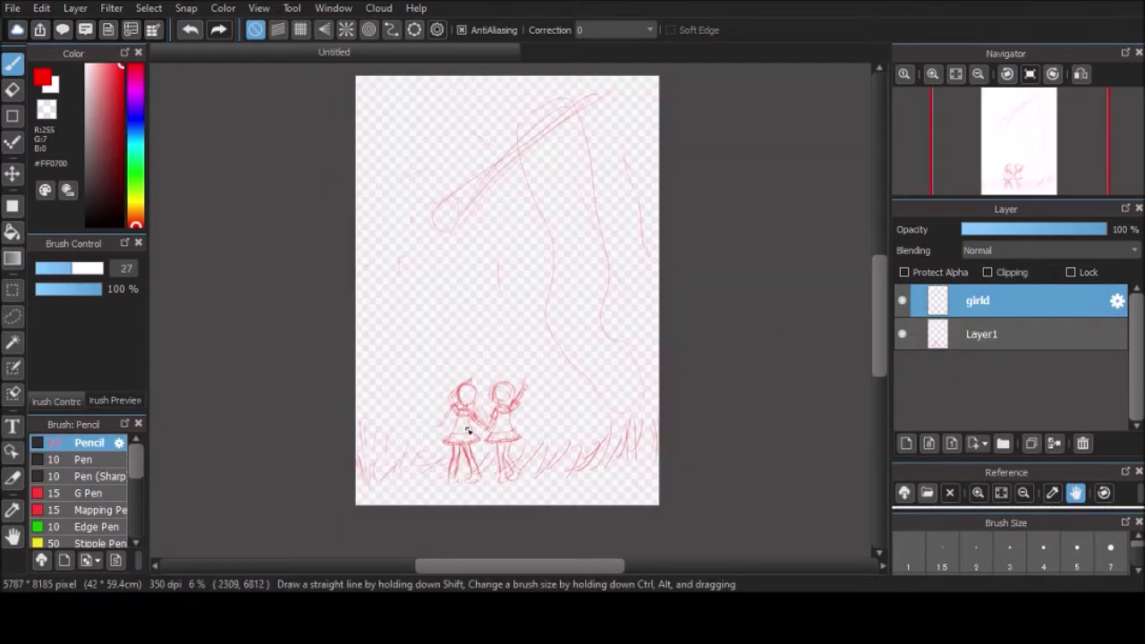
Choose a dark brown pen colour.
{"action": "scroll", "coordinate": [488, 430], "scroll_direction": "up", "scroll_amount": 5}
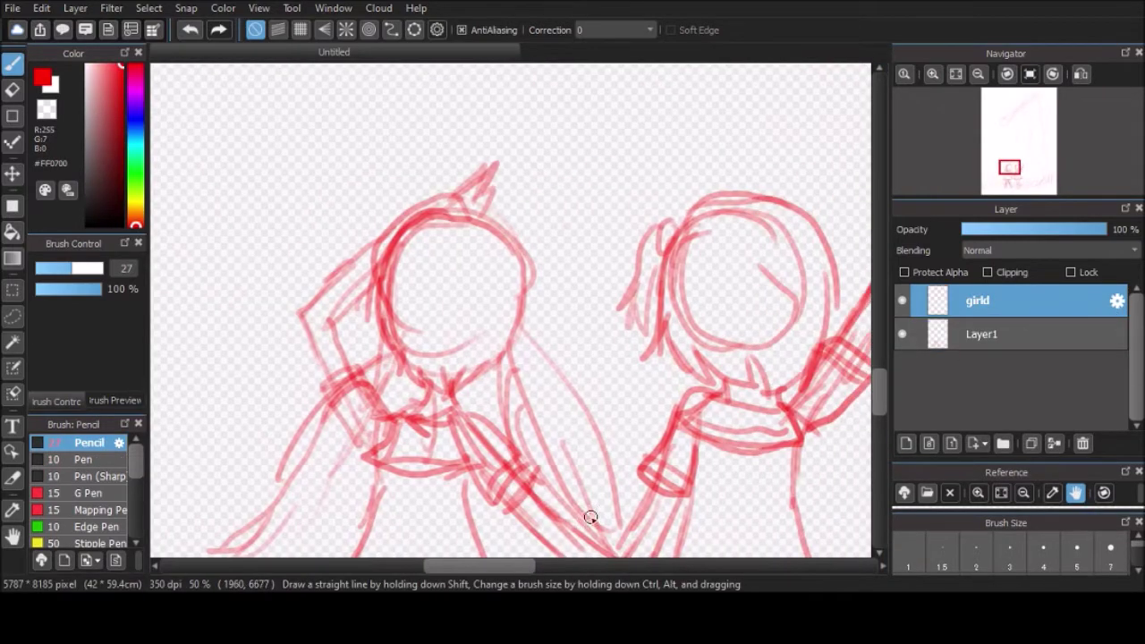
{"action": "left_click", "coordinate": [109, 78]}
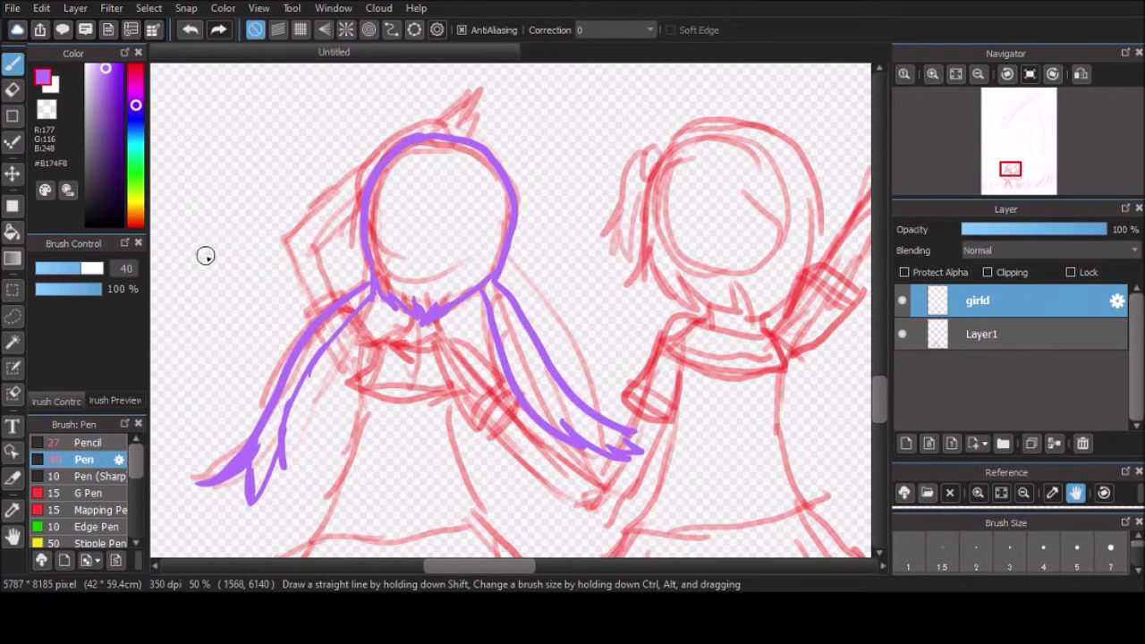
{"action": "left_click", "coordinate": [135, 212]}
{"action": "left_click", "coordinate": [121, 160]}
{"action": "scroll", "coordinate": [286, 244], "scroll_direction": "up", "scroll_amount": 5}
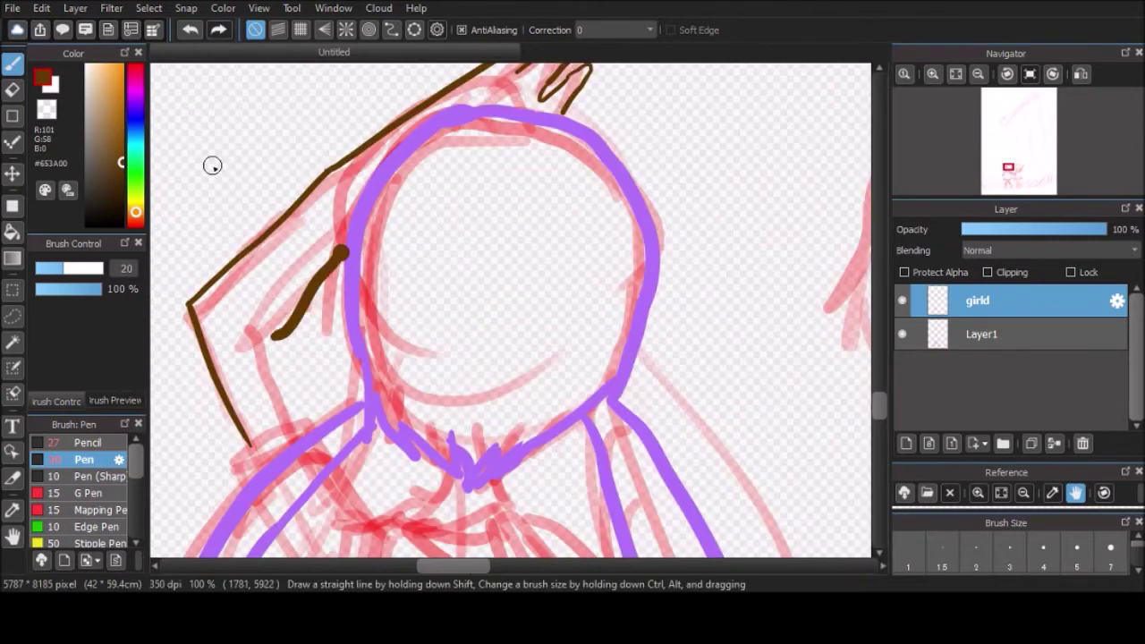
{"action": "scroll", "coordinate": [283, 390], "scroll_direction": "down", "scroll_amount": 5}
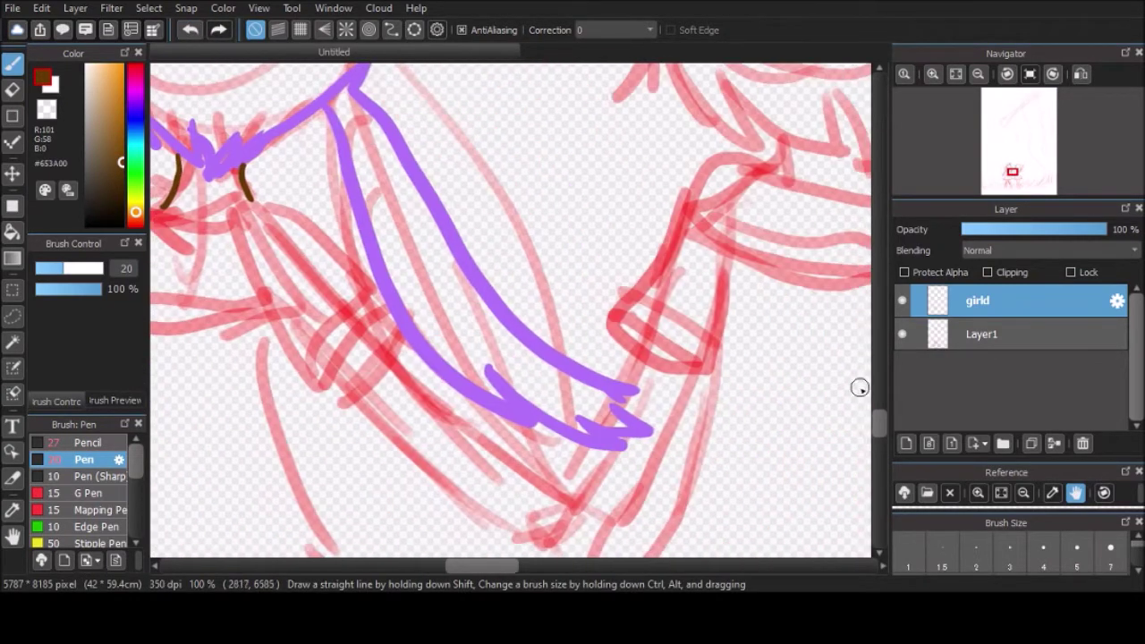
Draw the left girl's two forearm lines and a rough hand in brown.
{"action": "left_click_drag", "start_coordinate": [366, 193], "coordinate": [490, 313]}
{"action": "mouse_move", "coordinate": [338, 217]}
{"action": "left_mouse_down"}
{"action": "mouse_move", "coordinate": [491, 365]}
{"action": "mouse_move", "coordinate": [547, 400]}
{"action": "left_mouse_up"}
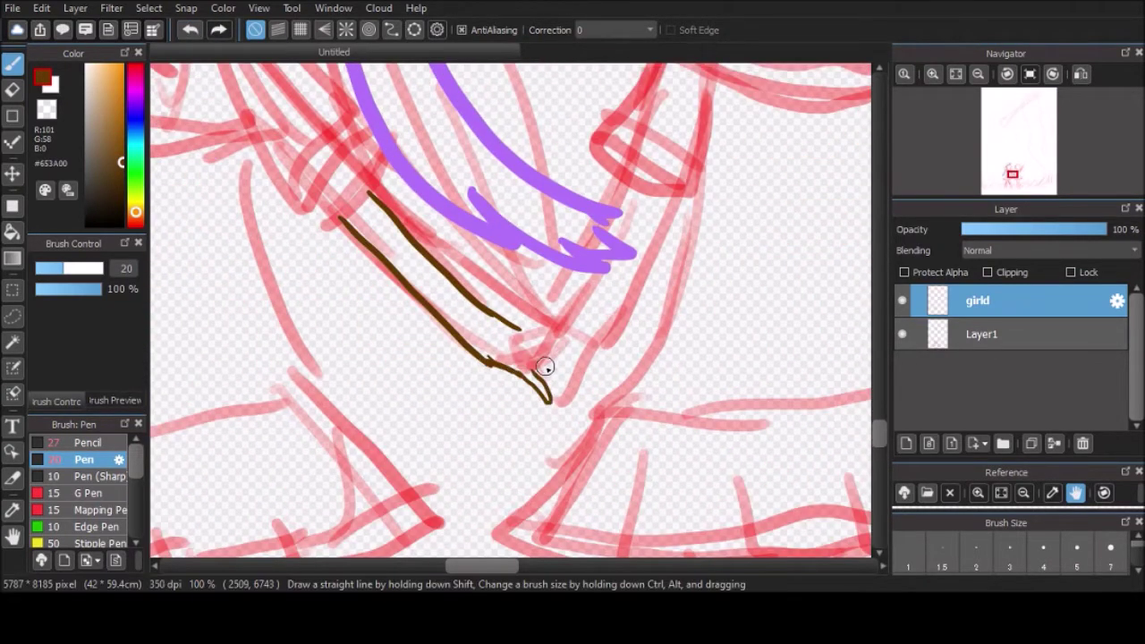
{"action": "scroll", "coordinate": [511, 362], "scroll_direction": "up", "scroll_amount": 3}
{"action": "left_click_drag", "start_coordinate": [439, 402], "coordinate": [626, 402]}
{"action": "scroll", "coordinate": [627, 402], "scroll_direction": "down", "scroll_amount": 2}
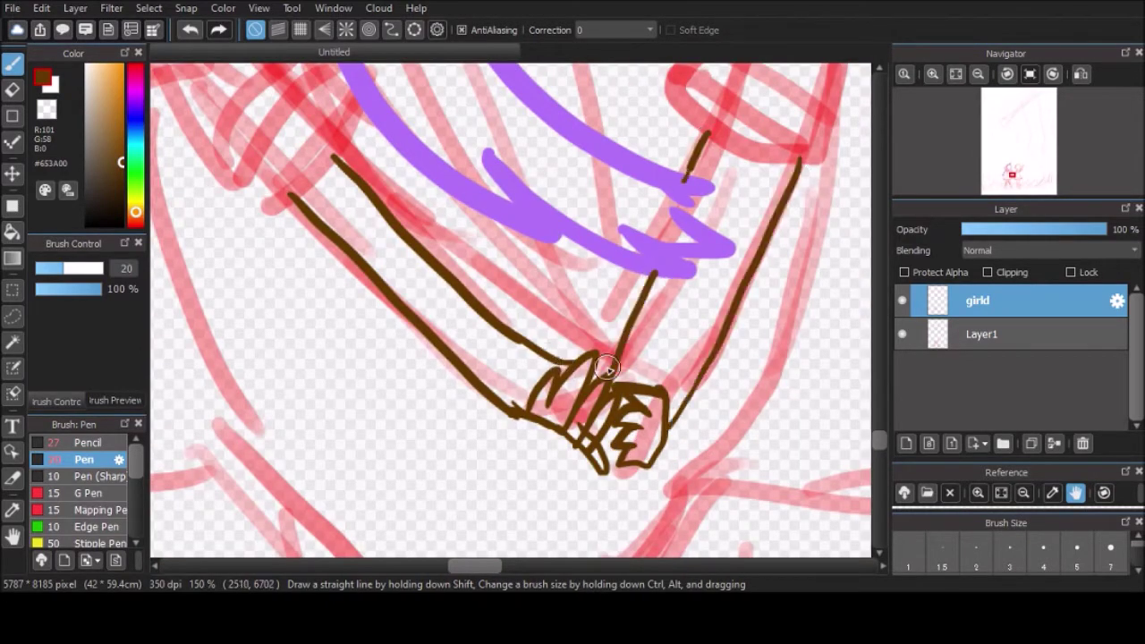
{"action": "scroll", "coordinate": [606, 368], "scroll_direction": "down", "scroll_amount": 4}
Undo the three rough brown hand strokes.
{"action": "key", "text": "e"}
{"action": "key", "text": "b"}
{"action": "left_click", "coordinate": [181, 33]}
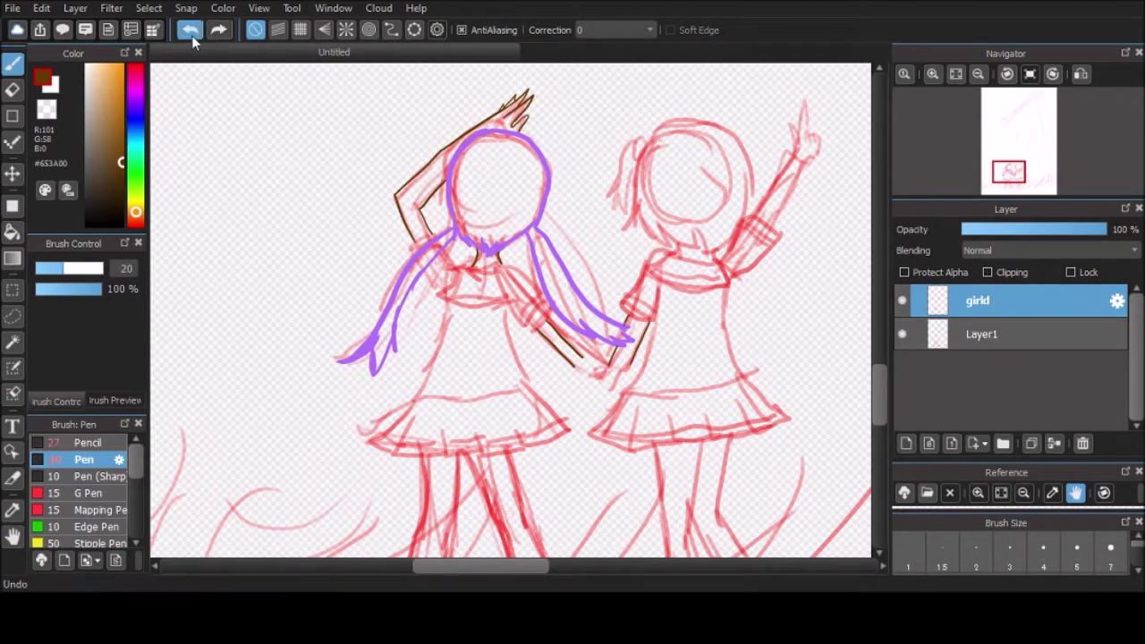
{"action": "left_click", "coordinate": [182, 33]}
{"action": "left_click", "coordinate": [182, 33]}
{"action": "left_click", "coordinate": [182, 33]}
Redraw two brown arm lines and the clasped fingers between the girls.
{"action": "mouse_move", "coordinate": [580, 411]}
{"action": "left_mouse_down"}
{"action": "mouse_move", "coordinate": [544, 328]}
{"action": "mouse_move", "coordinate": [590, 403]}
{"action": "left_mouse_up"}
{"action": "scroll", "coordinate": [590, 403], "scroll_direction": "up", "scroll_amount": 2}
{"action": "left_click_drag", "start_coordinate": [646, 327], "coordinate": [601, 405]}
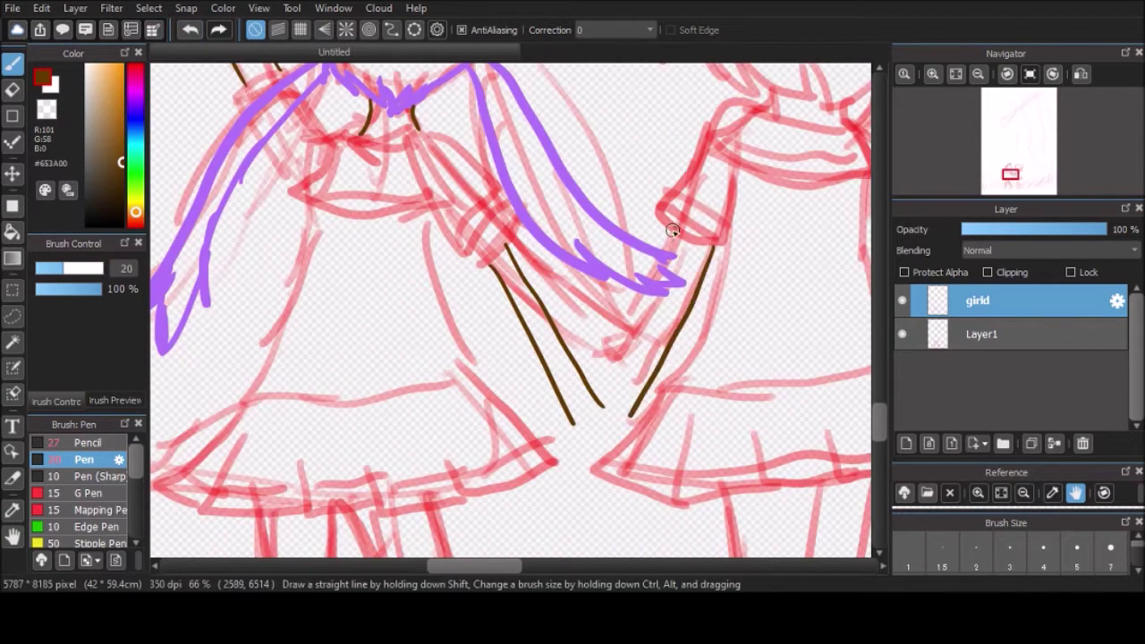
{"action": "scroll", "coordinate": [610, 408], "scroll_direction": "up", "scroll_amount": 4}
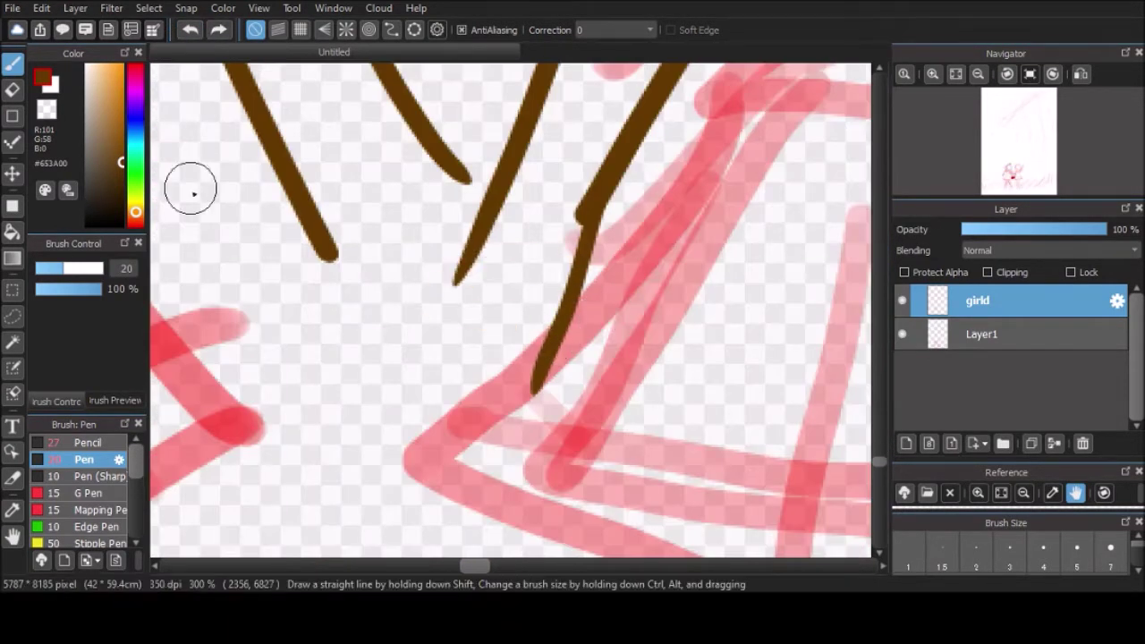
{"action": "left_click_drag", "start_coordinate": [577, 231], "coordinate": [506, 384]}
{"action": "key", "text": "ctrl+z"}
{"action": "left_click_drag", "start_coordinate": [522, 280], "coordinate": [493, 331]}
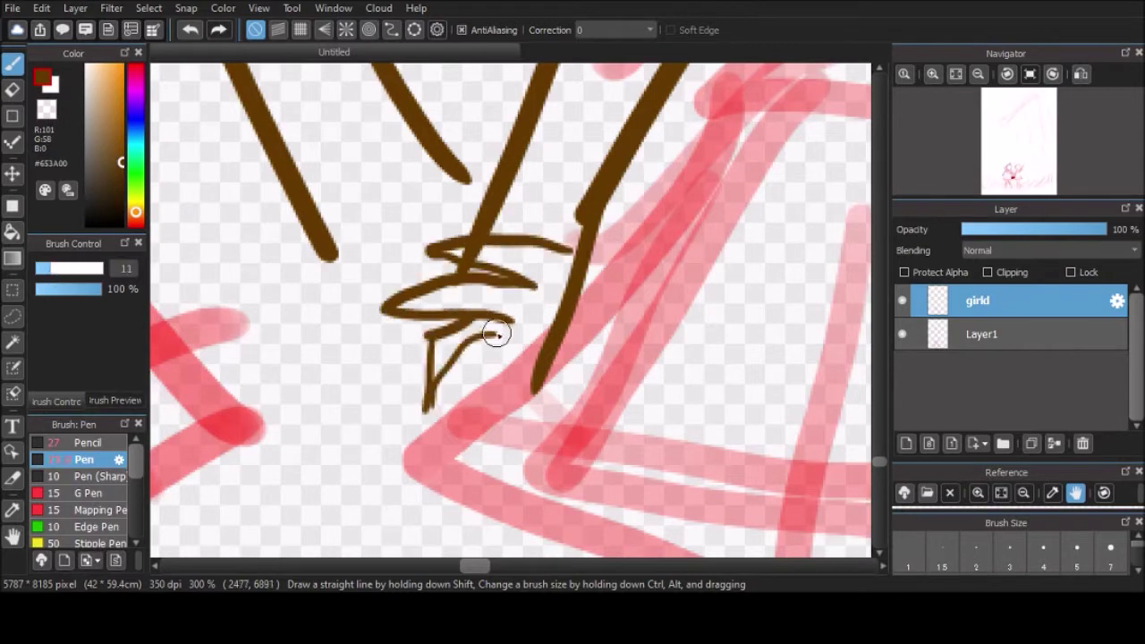
{"action": "key", "text": "ctrl+z"}
{"action": "mouse_move", "coordinate": [536, 385]}
{"action": "left_mouse_down"}
{"action": "mouse_move", "coordinate": [355, 294]}
{"action": "mouse_move", "coordinate": [387, 210]}
{"action": "left_mouse_up"}
{"action": "scroll", "coordinate": [386, 209], "scroll_direction": "down", "scroll_amount": 8}
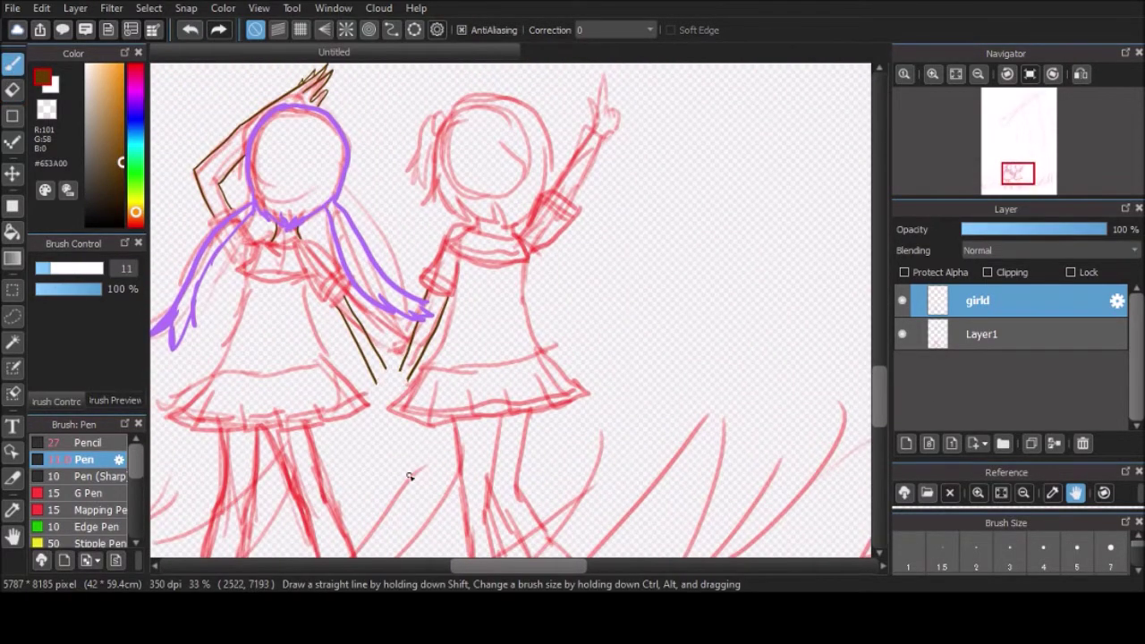
Ink the right girl's raised arm in brown.
{"action": "scroll", "coordinate": [398, 366], "scroll_direction": "up", "scroll_amount": 6}
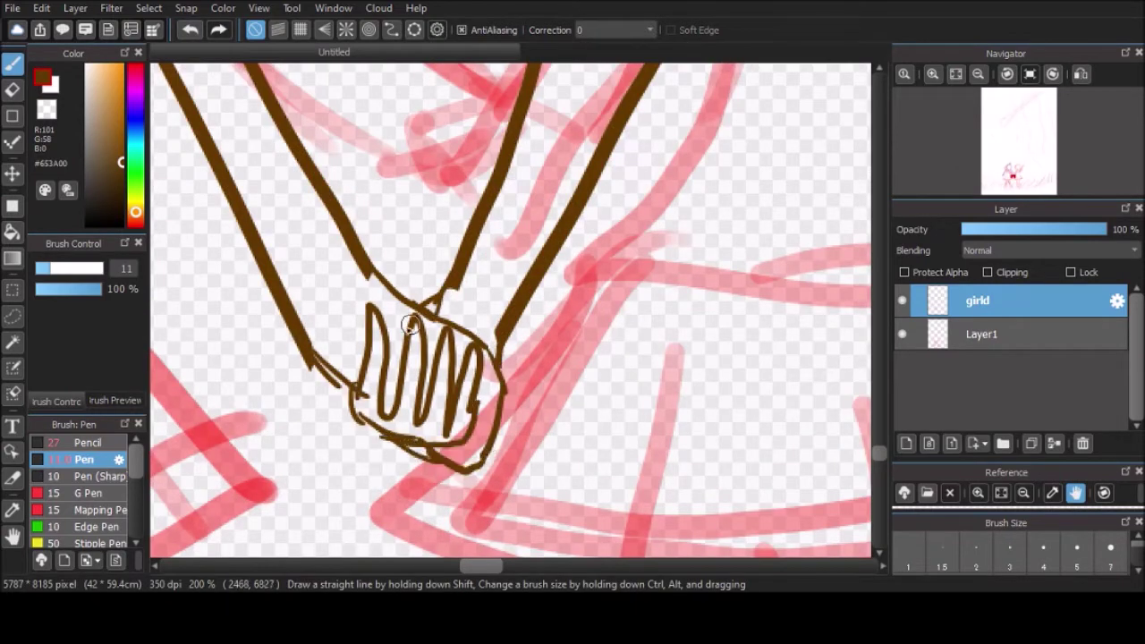
{"action": "scroll", "coordinate": [409, 324], "scroll_direction": "down", "scroll_amount": 6}
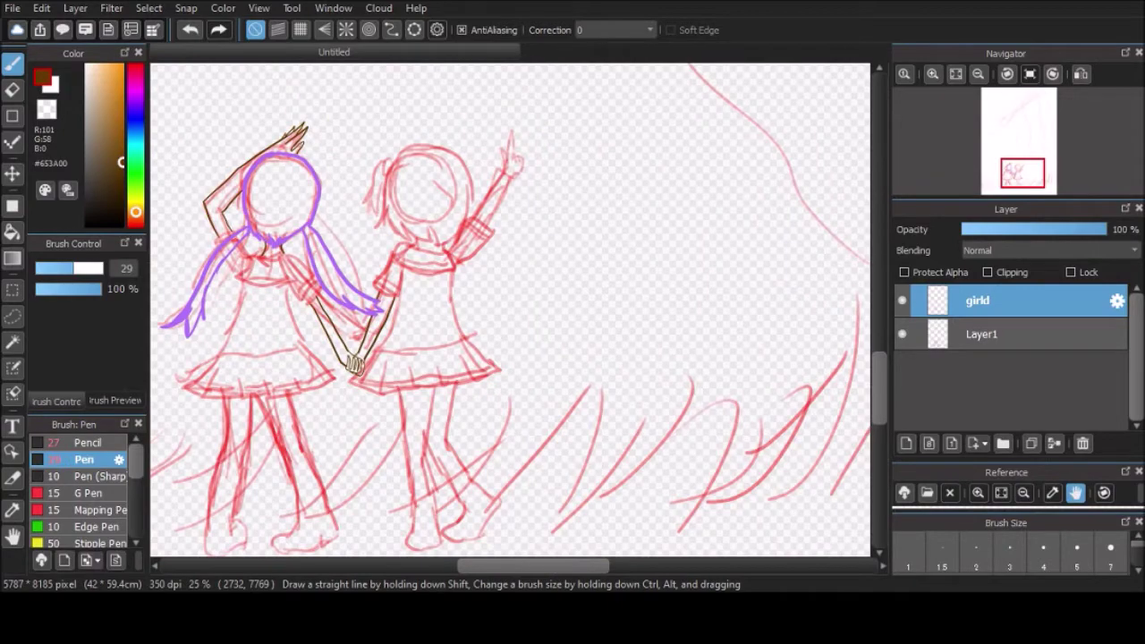
{"action": "scroll", "coordinate": [428, 353], "scroll_direction": "up", "scroll_amount": 4}
{"action": "left_click_drag", "start_coordinate": [434, 483], "coordinate": [559, 217]}
{"action": "scroll", "coordinate": [540, 417], "scroll_direction": "down", "scroll_amount": 4}
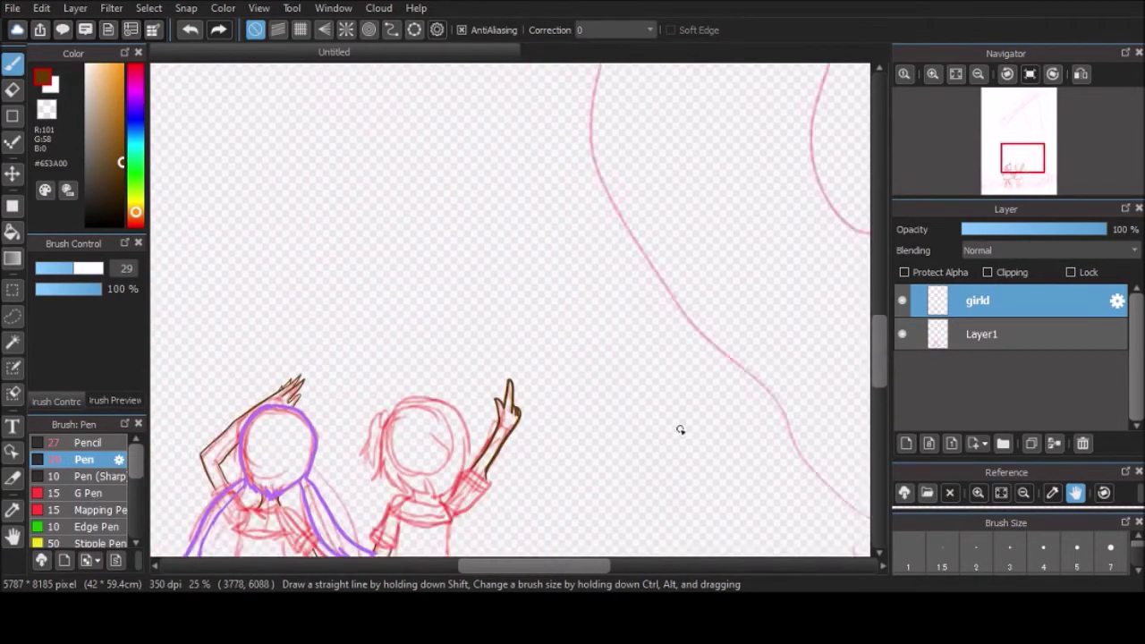
{"action": "scroll", "coordinate": [680, 427], "scroll_direction": "up", "scroll_amount": 4}
Ink both girls' legs below the skirts in brown.
{"action": "left_click_drag", "start_coordinate": [385, 217], "coordinate": [408, 384]}
{"action": "left_click_drag", "start_coordinate": [447, 211], "coordinate": [494, 550]}
{"action": "scroll", "coordinate": [407, 199], "scroll_direction": "down", "scroll_amount": 1}
{"action": "scroll", "coordinate": [812, 412], "scroll_direction": "up", "scroll_amount": 3}
{"action": "left_click_drag", "start_coordinate": [541, 198], "coordinate": [514, 355]}
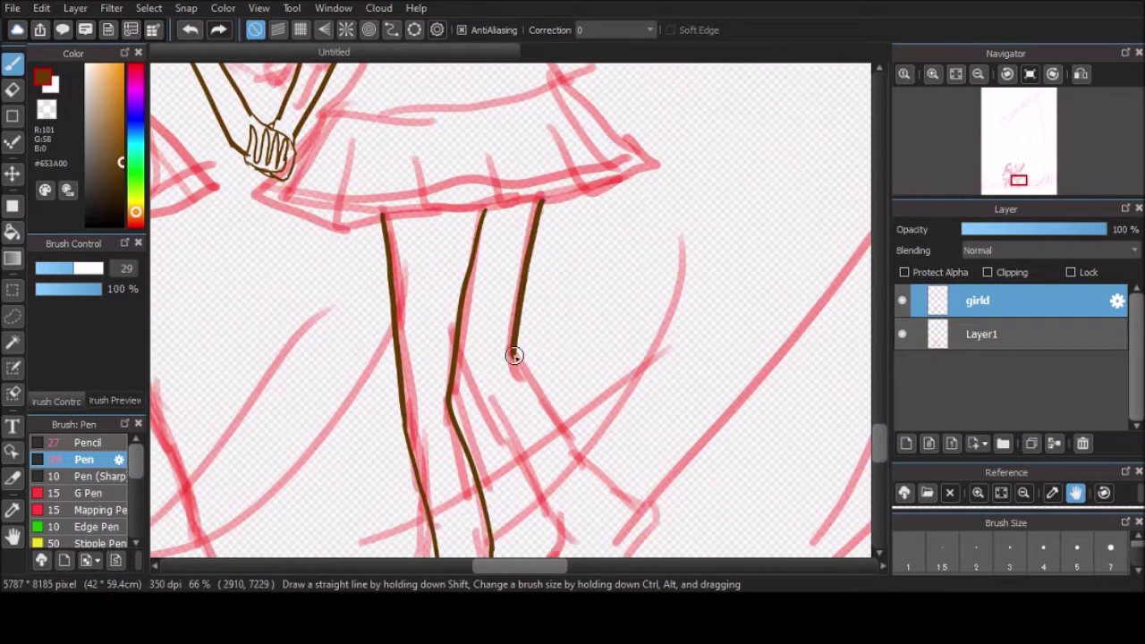
{"action": "scroll", "coordinate": [626, 491], "scroll_direction": "down", "scroll_amount": 3}
{"action": "scroll", "coordinate": [848, 508], "scroll_direction": "left", "scroll_amount": 3}
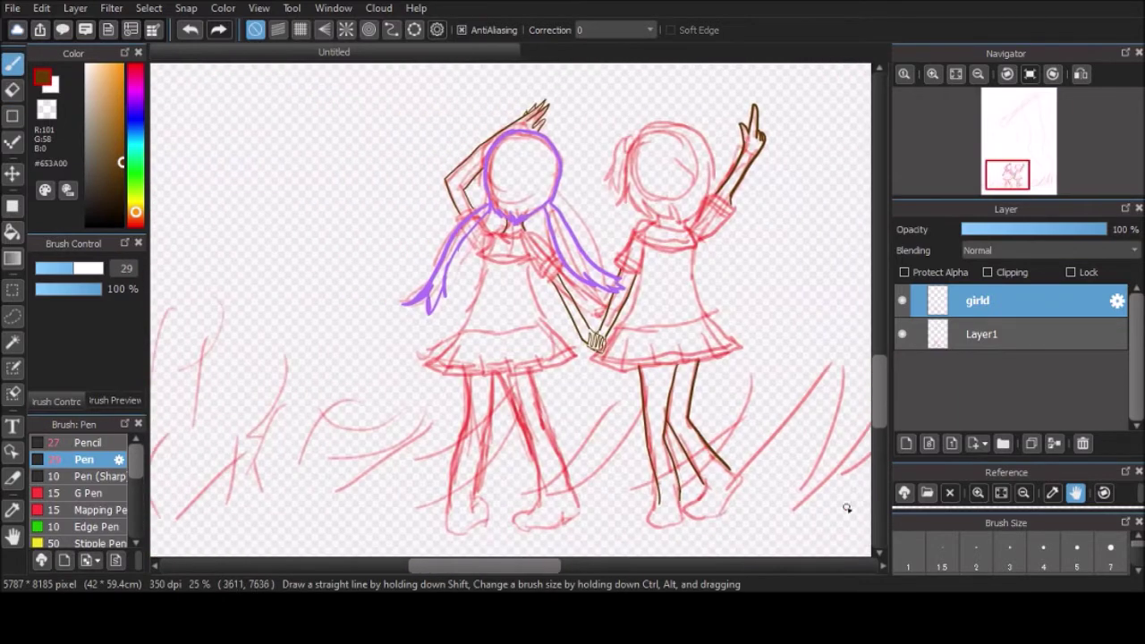
{"action": "scroll", "coordinate": [454, 519], "scroll_direction": "up", "scroll_amount": 2}
{"action": "left_click_drag", "start_coordinate": [440, 251], "coordinate": [413, 503]}
{"action": "left_click_drag", "start_coordinate": [597, 238], "coordinate": [667, 490]}
{"action": "scroll", "coordinate": [796, 328], "scroll_direction": "down", "scroll_amount": 3}
{"action": "scroll", "coordinate": [501, 269], "scroll_direction": "up", "scroll_amount": 5}
Switch to dark navy and outline the first collar.
{"action": "left_click", "coordinate": [135, 124]}
{"action": "left_click", "coordinate": [116, 165]}
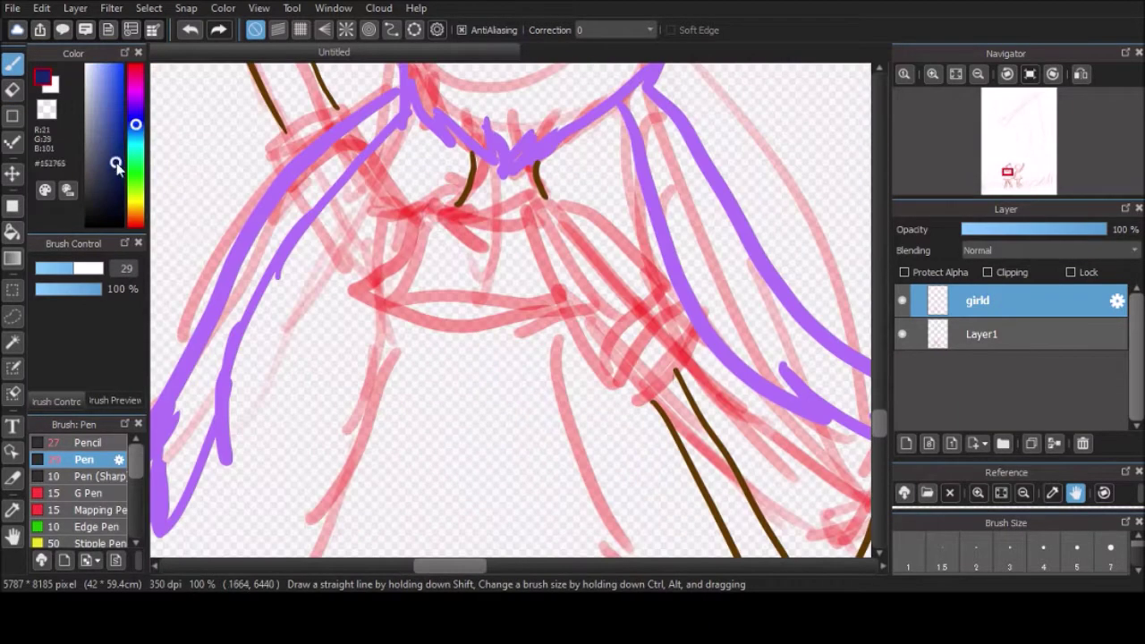
{"action": "key", "text": "ctrl+z"}
{"action": "left_click_drag", "start_coordinate": [461, 209], "coordinate": [416, 204]}
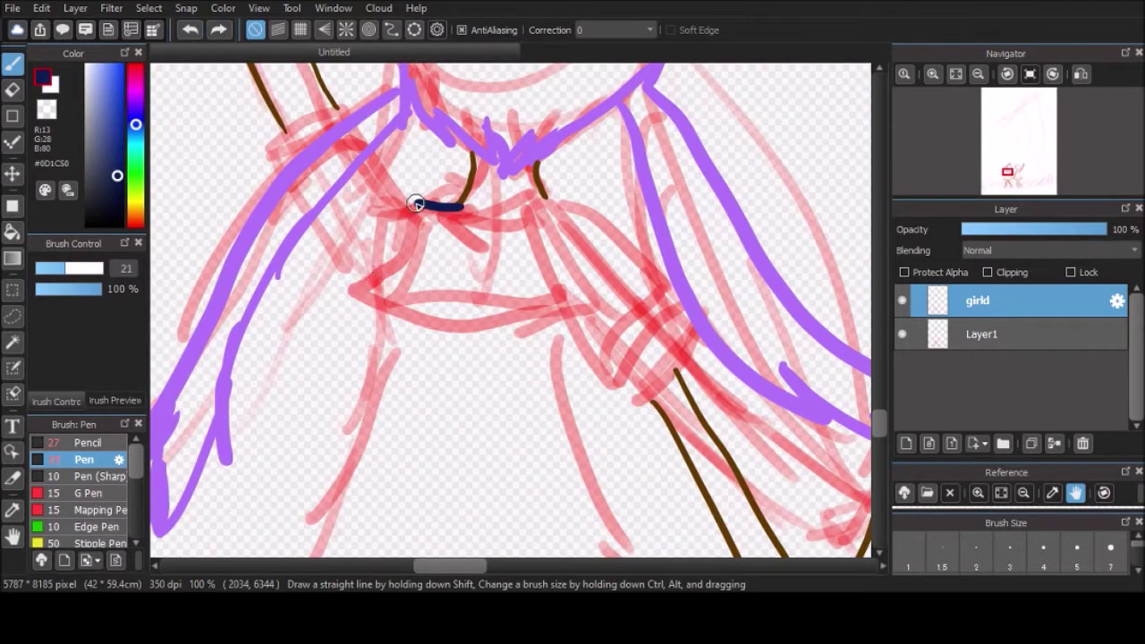
{"action": "left_click_drag", "start_coordinate": [599, 230], "coordinate": [559, 315]}
{"action": "scroll", "coordinate": [519, 268], "scroll_direction": "down", "scroll_amount": 2}
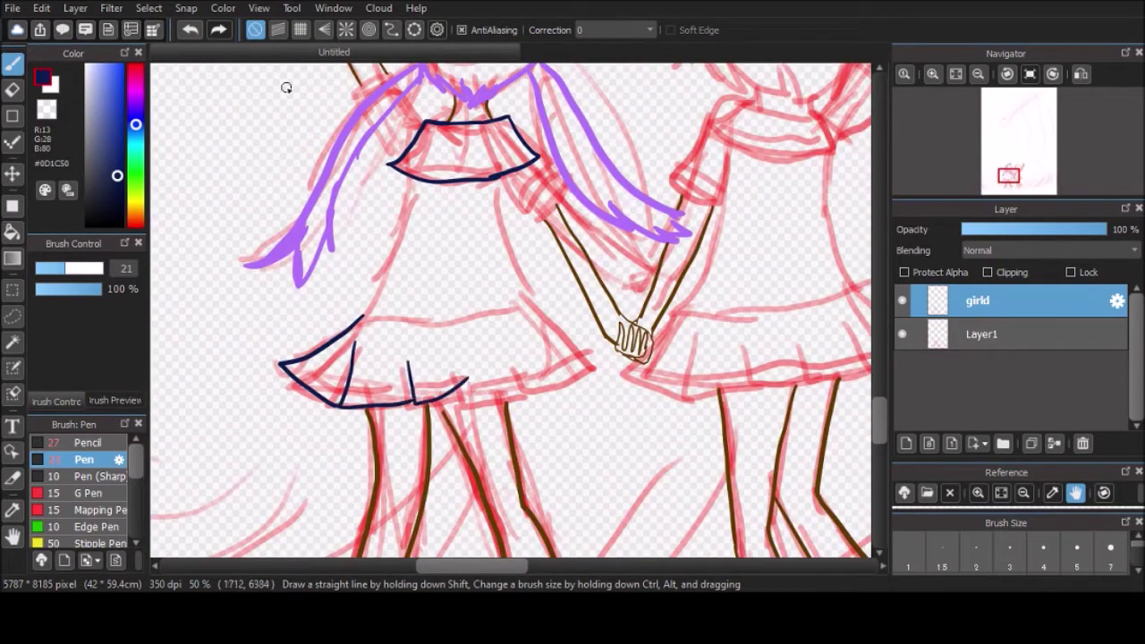
{"action": "scroll", "coordinate": [536, 302], "scroll_direction": "down", "scroll_amount": 1}
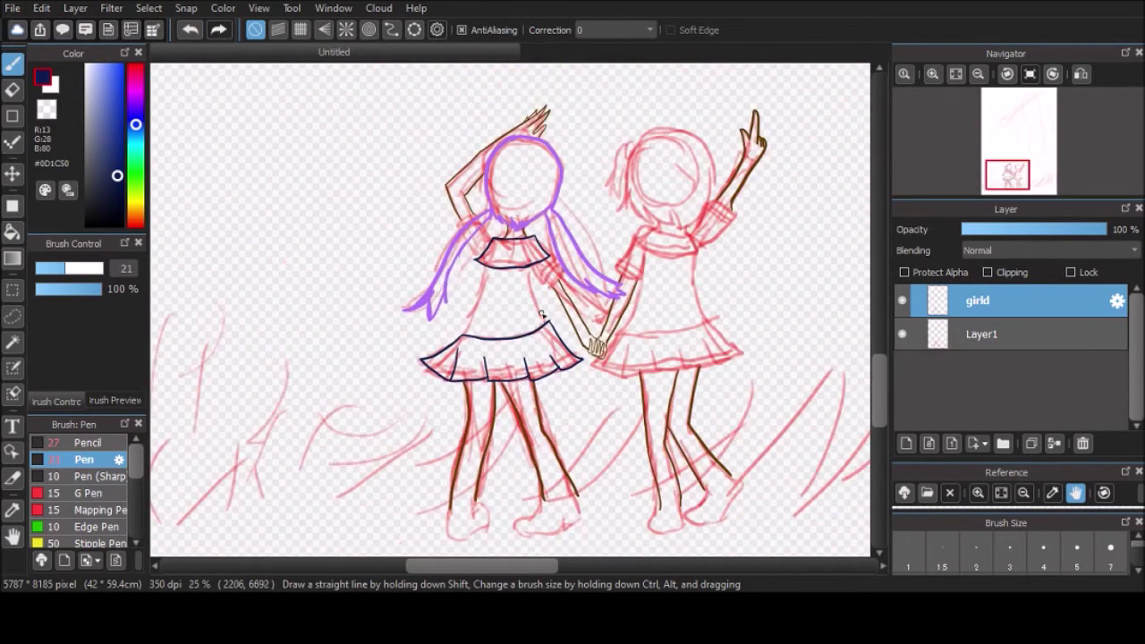
{"action": "scroll", "coordinate": [563, 332], "scroll_direction": "up", "scroll_amount": 6}
{"action": "scroll", "coordinate": [729, 240], "scroll_direction": "down", "scroll_amount": 2}
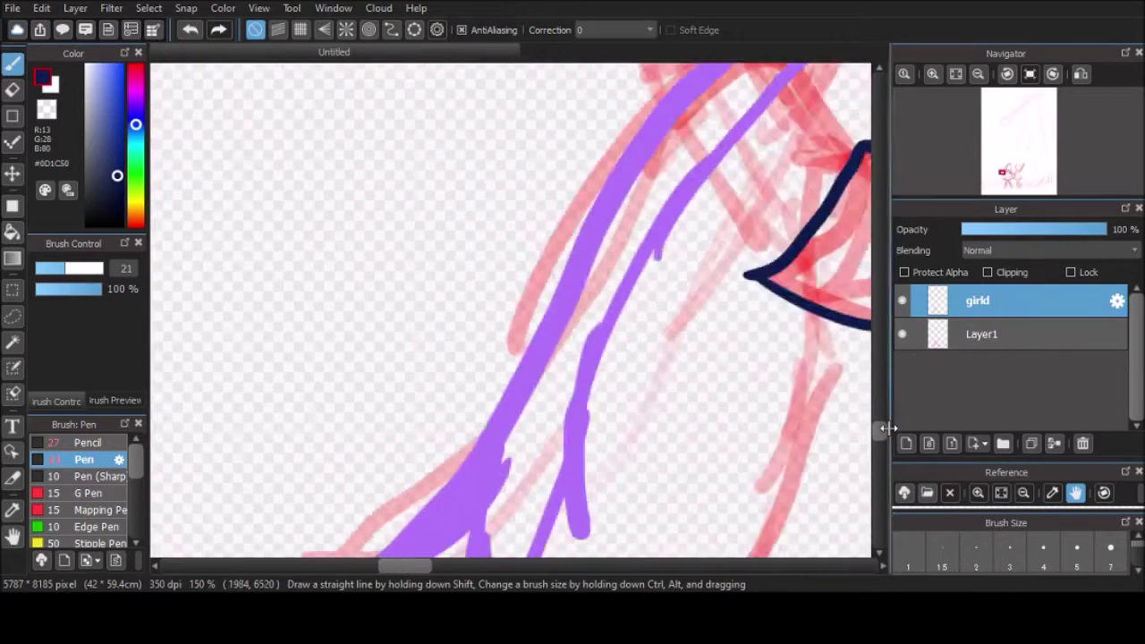
Outline the right girl's collar and a sleeve cuff in navy.
{"action": "left_click_drag", "start_coordinate": [756, 213], "coordinate": [663, 302]}
{"action": "scroll", "coordinate": [721, 375], "scroll_direction": "down", "scroll_amount": 3}
{"action": "scroll", "coordinate": [649, 268], "scroll_direction": "up", "scroll_amount": 3}
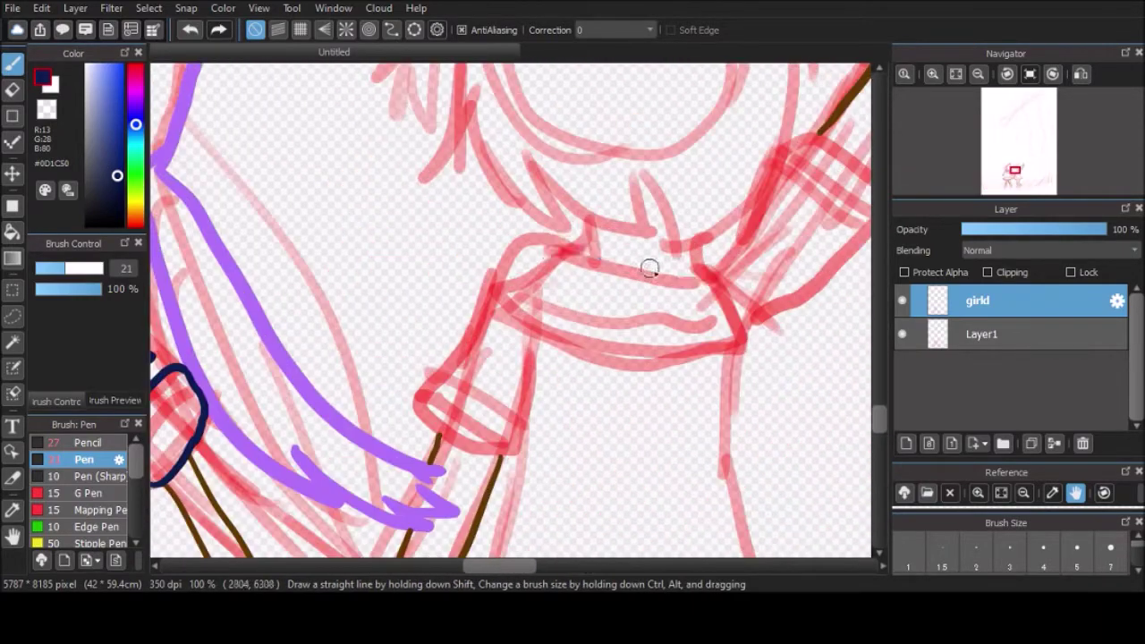
{"action": "mouse_move", "coordinate": [703, 274]}
{"action": "left_mouse_down"}
{"action": "mouse_move", "coordinate": [536, 256]}
{"action": "mouse_move", "coordinate": [746, 331]}
{"action": "left_mouse_up"}
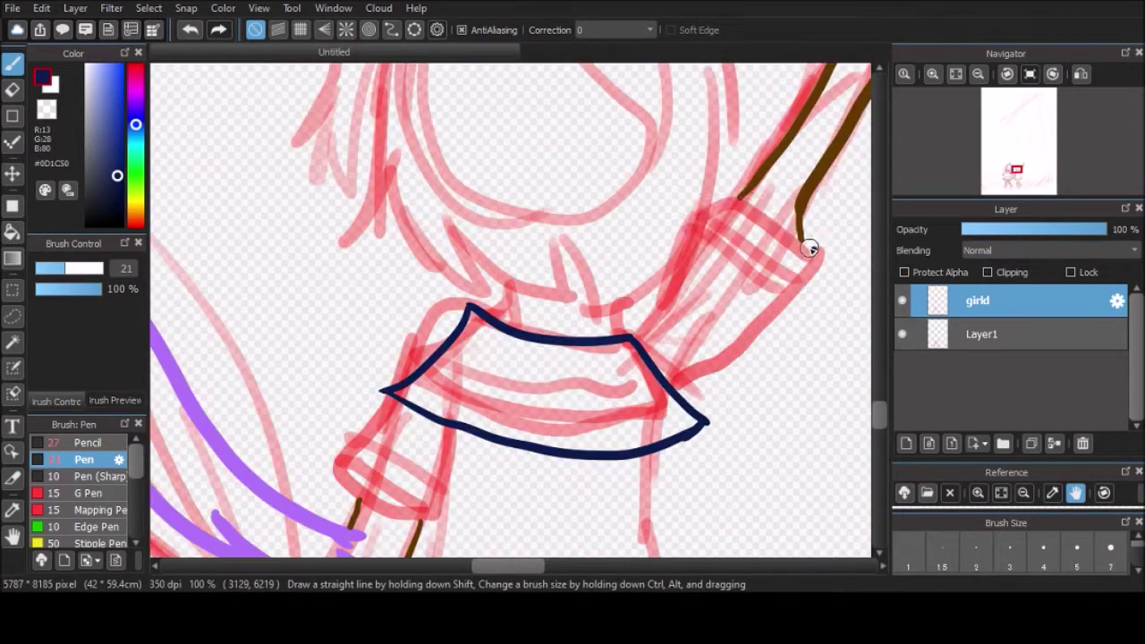
{"action": "left_click_drag", "start_coordinate": [807, 248], "coordinate": [689, 304]}
{"action": "scroll", "coordinate": [509, 548], "scroll_direction": "up", "scroll_amount": 2}
{"action": "mouse_move", "coordinate": [472, 150]}
{"action": "left_mouse_down"}
{"action": "mouse_move", "coordinate": [634, 401]}
{"action": "mouse_move", "coordinate": [605, 209]}
{"action": "left_mouse_up"}
{"action": "scroll", "coordinate": [605, 210], "scroll_direction": "down", "scroll_amount": 3}
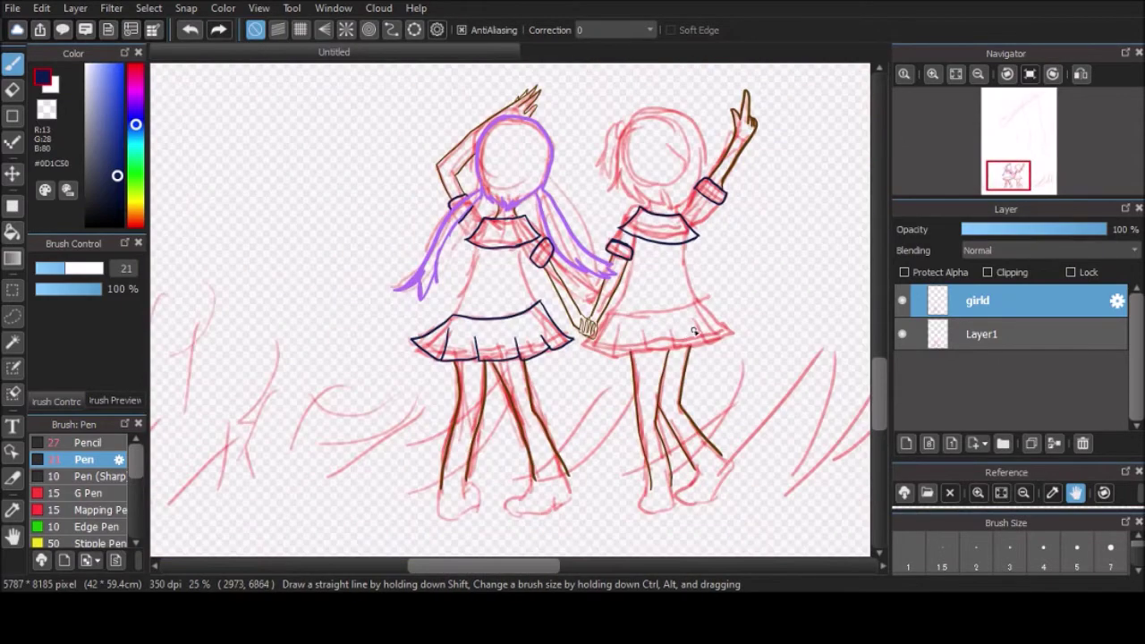
{"action": "scroll", "coordinate": [704, 315], "scroll_direction": "up", "scroll_amount": 1}
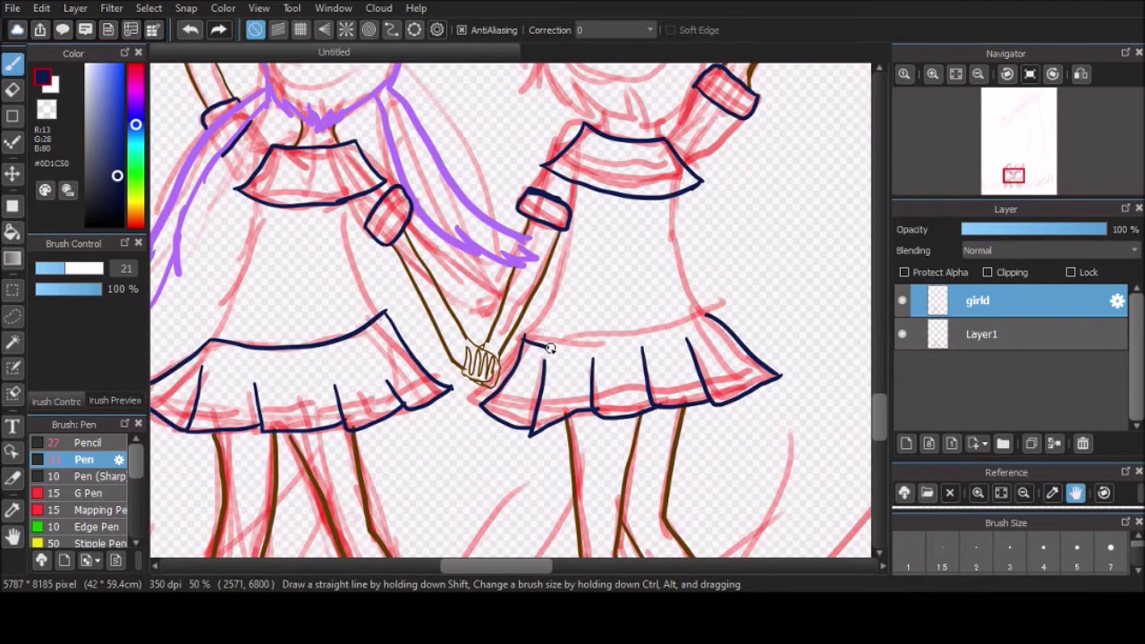
{"action": "scroll", "coordinate": [549, 348], "scroll_direction": "down", "scroll_amount": 3}
{"action": "scroll", "coordinate": [608, 414], "scroll_direction": "up", "scroll_amount": 4}
Return to brown and outline the boots and their toes.
{"action": "left_click", "coordinate": [604, 409], "text": "alt"}
{"action": "left_click_drag", "start_coordinate": [662, 414], "coordinate": [499, 484]}
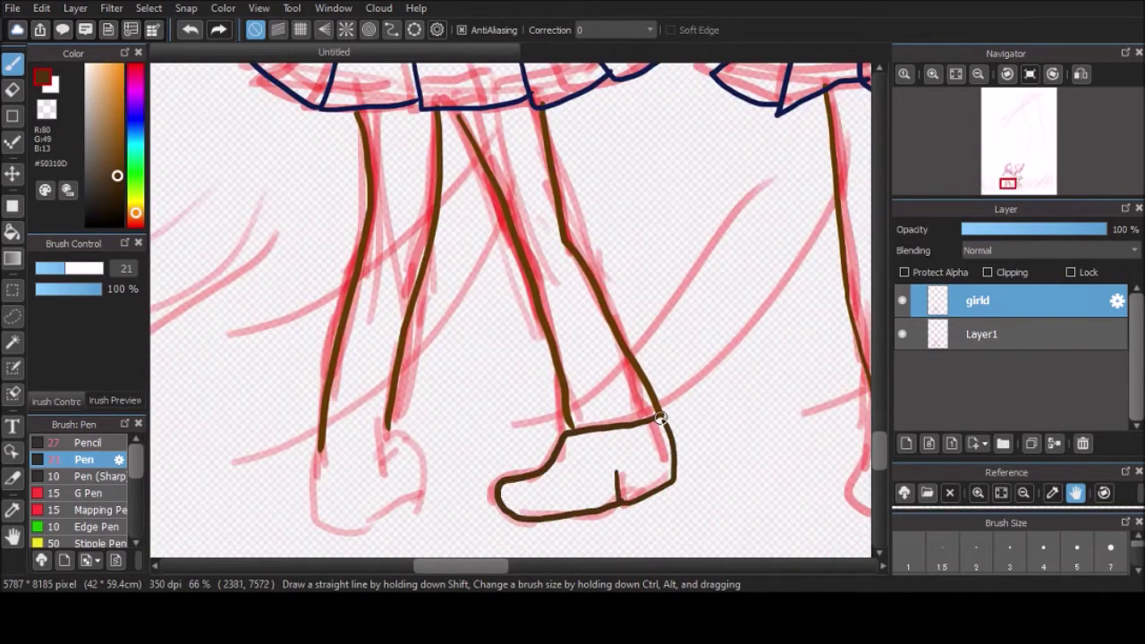
{"action": "left_click_drag", "start_coordinate": [660, 418], "coordinate": [716, 331]}
{"action": "scroll", "coordinate": [621, 299], "scroll_direction": "down", "scroll_amount": 1}
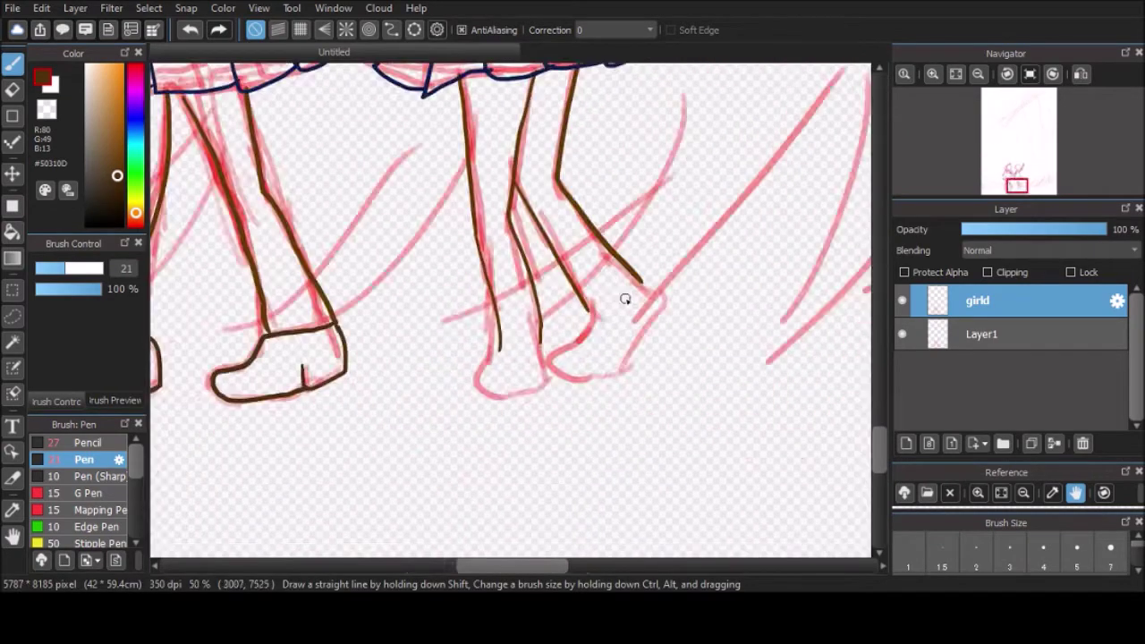
{"action": "scroll", "coordinate": [662, 339], "scroll_direction": "up", "scroll_amount": 3}
{"action": "scroll", "coordinate": [556, 521], "scroll_direction": "down", "scroll_amount": 3}
{"action": "scroll", "coordinate": [342, 470], "scroll_direction": "up", "scroll_amount": 3}
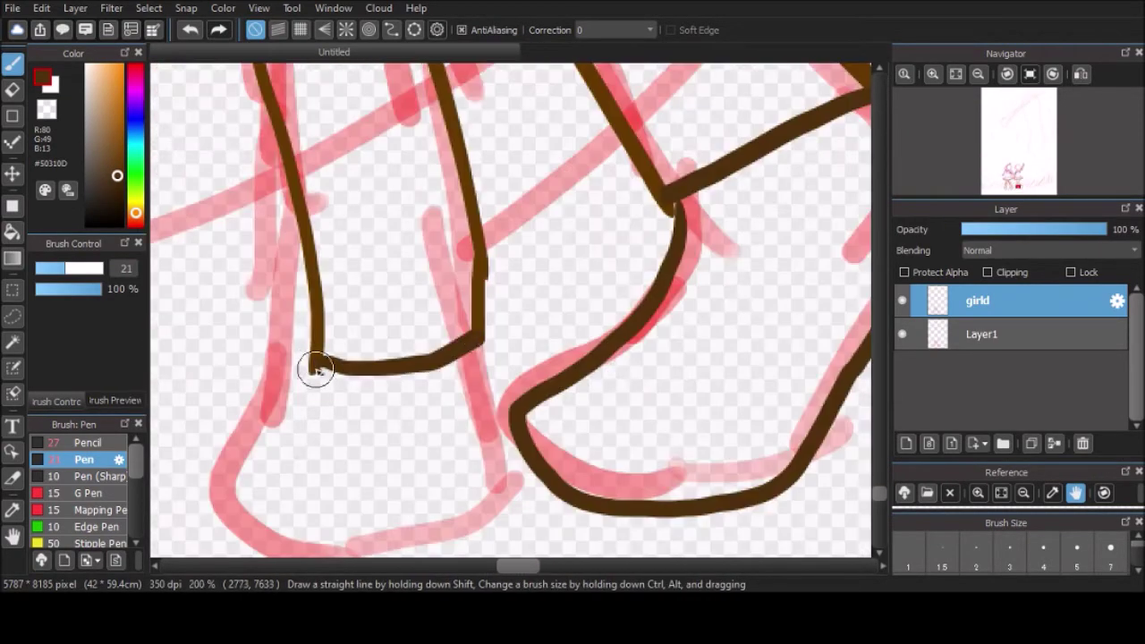
{"action": "left_click_drag", "start_coordinate": [312, 370], "coordinate": [486, 486]}
{"action": "scroll", "coordinate": [486, 486], "scroll_direction": "down", "scroll_amount": 5}
Pick orange for the right girl's hair.
{"action": "left_click", "coordinate": [134, 212]}
{"action": "left_click", "coordinate": [121, 70]}
{"action": "scroll", "coordinate": [407, 233], "scroll_direction": "up", "scroll_amount": 4}
Draw the right girl's hair outline and ponytail strokes in orange.
{"action": "left_click_drag", "start_coordinate": [366, 111], "coordinate": [413, 334]}
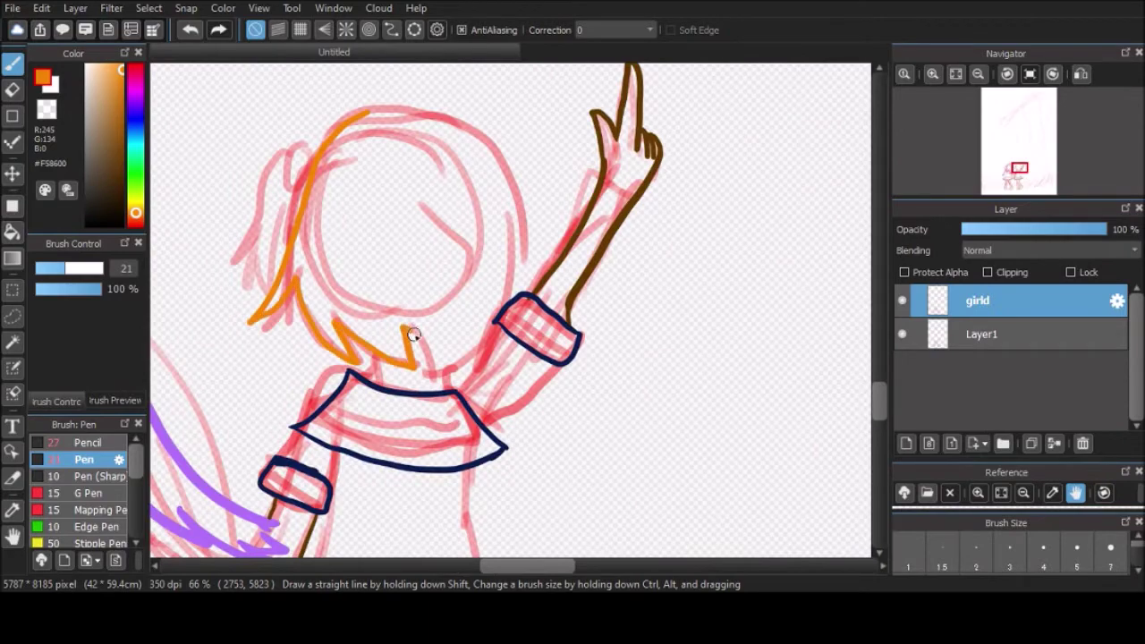
{"action": "scroll", "coordinate": [409, 244], "scroll_direction": "up", "scroll_amount": 2}
{"action": "left_click_drag", "start_coordinate": [354, 90], "coordinate": [295, 206]}
{"action": "left_click_drag", "start_coordinate": [232, 233], "coordinate": [179, 429]}
{"action": "scroll", "coordinate": [316, 118], "scroll_direction": "down", "scroll_amount": 4}
{"action": "scroll", "coordinate": [506, 191], "scroll_direction": "up", "scroll_amount": 4}
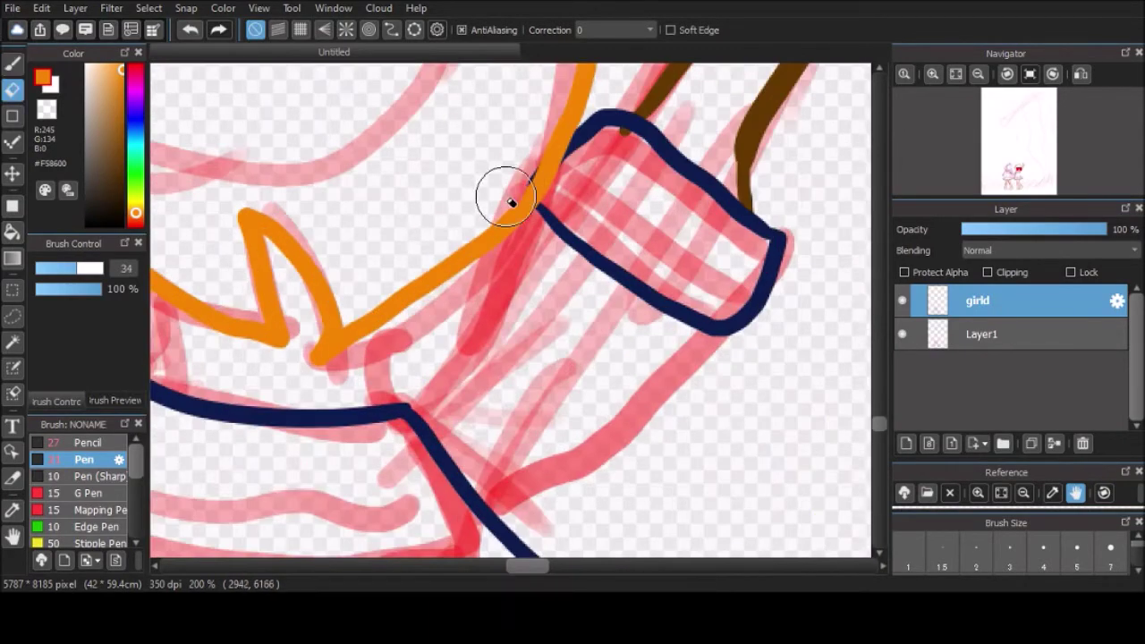
{"action": "scroll", "coordinate": [506, 191], "scroll_direction": "down", "scroll_amount": 4}
Ink the arm and hand lines in dark brown.
{"action": "left_click", "coordinate": [121, 161]}
{"action": "scroll", "coordinate": [393, 309], "scroll_direction": "up", "scroll_amount": 5}
{"action": "left_click_drag", "start_coordinate": [281, 140], "coordinate": [473, 421]}
{"action": "scroll", "coordinate": [473, 421], "scroll_direction": "down", "scroll_amount": 3}
{"action": "scroll", "coordinate": [501, 295], "scroll_direction": "up", "scroll_amount": 3}
{"action": "left_click_drag", "start_coordinate": [626, 269], "coordinate": [639, 319]}
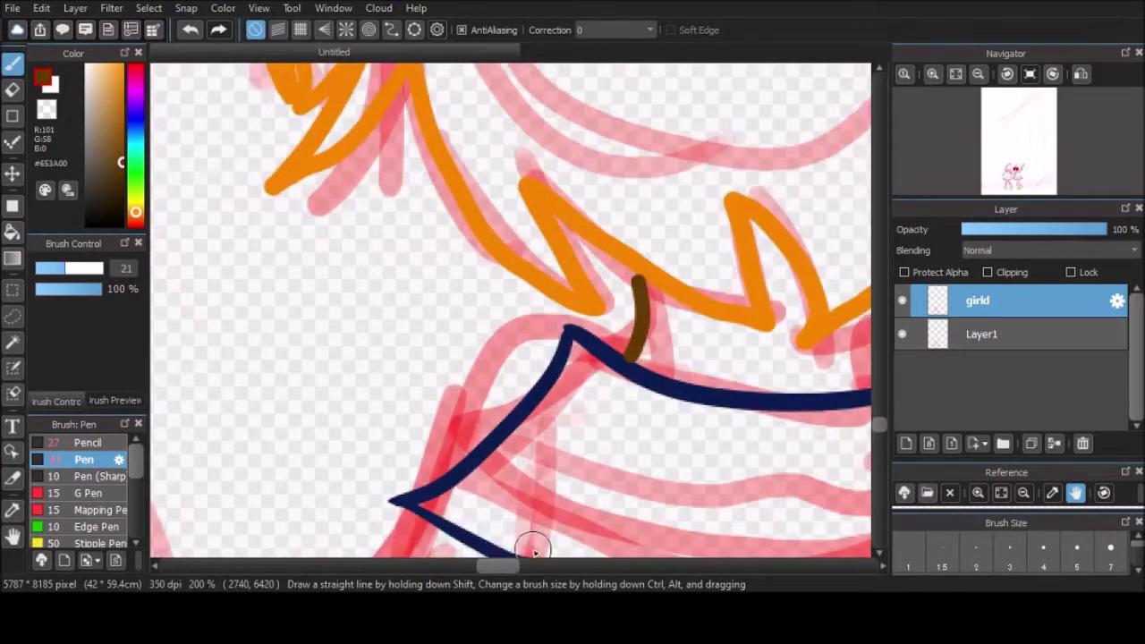
{"action": "scroll", "coordinate": [542, 544], "scroll_direction": "down", "scroll_amount": 3}
{"action": "scroll", "coordinate": [542, 544], "scroll_direction": "down", "scroll_amount": 2}
Choose a peach, then a pinker skin tone for filling, checking the skirt, legs and boots.
{"action": "left_click", "coordinate": [93, 65]}
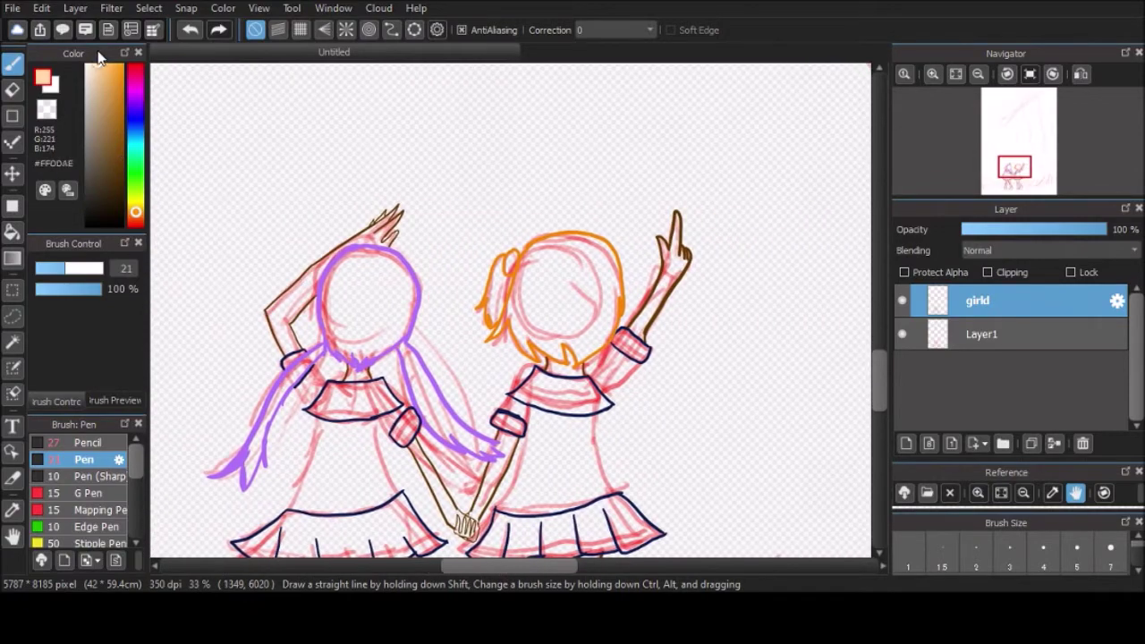
{"action": "left_click", "coordinate": [12, 232]}
{"action": "scroll", "coordinate": [300, 281], "scroll_direction": "up", "scroll_amount": 5}
{"action": "left_click_drag", "start_coordinate": [879, 411], "coordinate": [888, 390]}
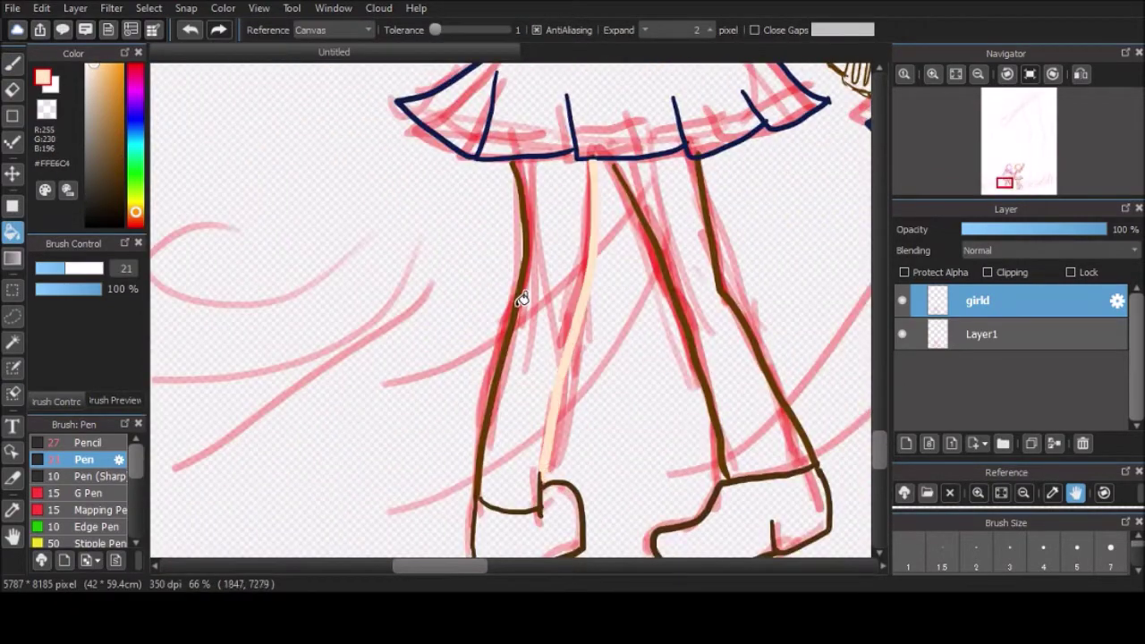
{"action": "scroll", "coordinate": [501, 268], "scroll_direction": "down", "scroll_amount": 4}
{"action": "left_click_drag", "start_coordinate": [429, 565], "coordinate": [462, 562]}
{"action": "scroll", "coordinate": [513, 166], "scroll_direction": "up", "scroll_amount": 2}
{"action": "scroll", "coordinate": [256, 225], "scroll_direction": "up", "scroll_amount": 2}
{"action": "scroll", "coordinate": [230, 473], "scroll_direction": "down", "scroll_amount": 2}
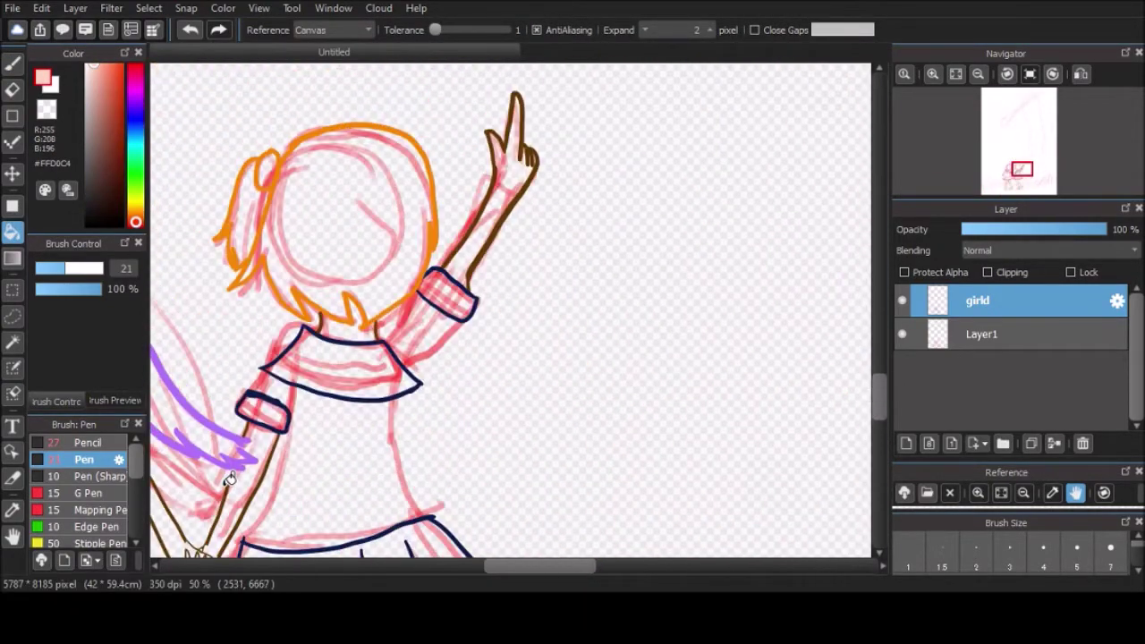
{"action": "left_click", "coordinate": [95, 69]}
{"action": "scroll", "coordinate": [385, 395], "scroll_direction": "up", "scroll_amount": 3}
{"action": "scroll", "coordinate": [503, 455], "scroll_direction": "down", "scroll_amount": 3}
{"action": "scroll", "coordinate": [813, 276], "scroll_direction": "up", "scroll_amount": 4}
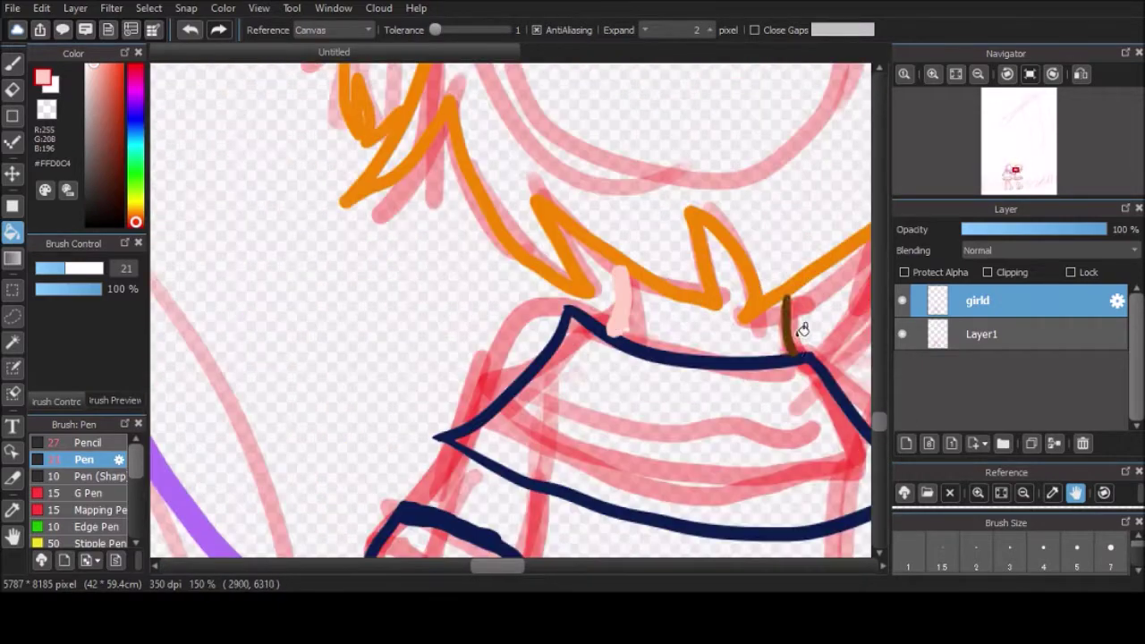
{"action": "scroll", "coordinate": [784, 324], "scroll_direction": "down", "scroll_amount": 3}
Fill the girls' shirts with white using the bucket (G).
{"action": "left_click", "coordinate": [14, 63]}
{"action": "scroll", "coordinate": [477, 427], "scroll_direction": "up", "scroll_amount": 5}
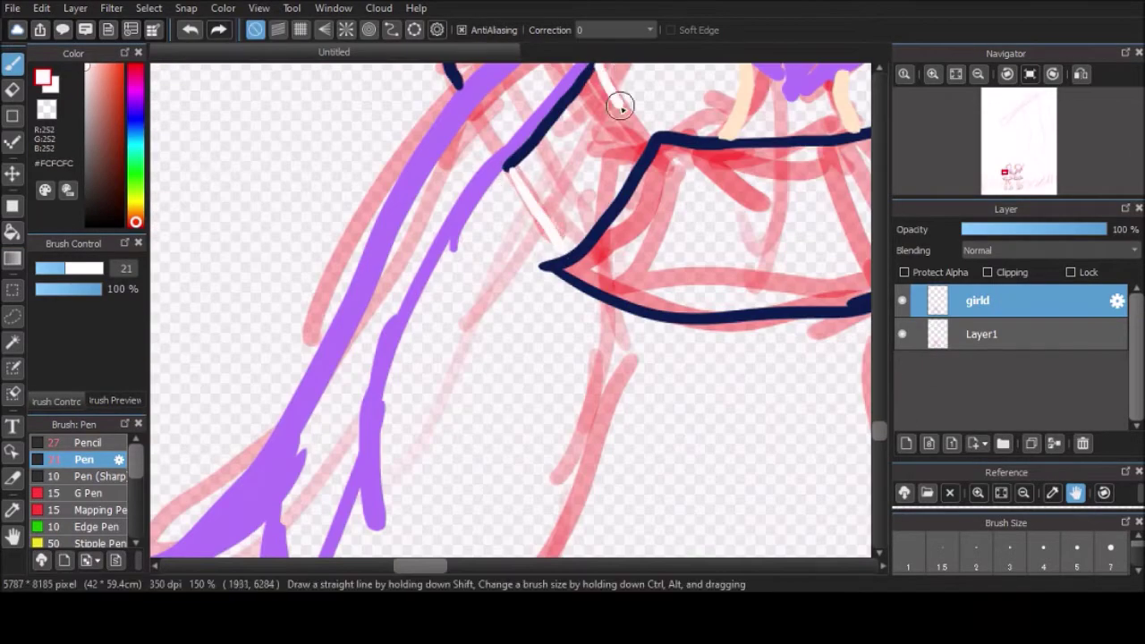
{"action": "scroll", "coordinate": [869, 439], "scroll_direction": "down", "scroll_amount": 3}
{"action": "scroll", "coordinate": [491, 169], "scroll_direction": "right", "scroll_amount": 3}
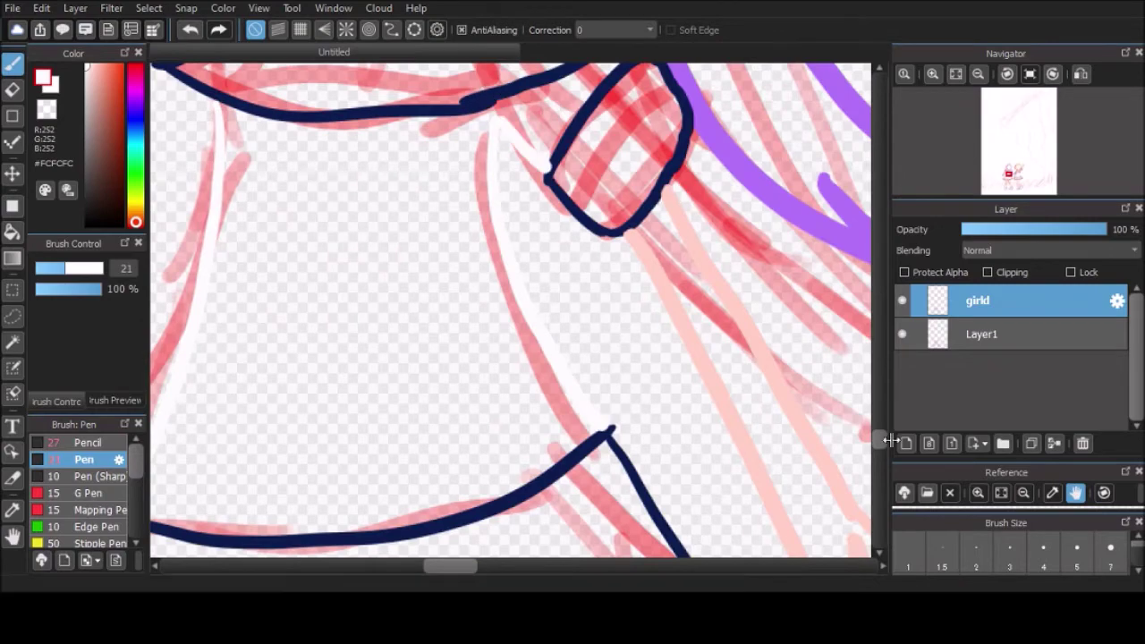
{"action": "scroll", "coordinate": [510, 309], "scroll_direction": "down", "scroll_amount": 5}
{"action": "scroll", "coordinate": [728, 256], "scroll_direction": "up", "scroll_amount": 5}
{"action": "scroll", "coordinate": [717, 352], "scroll_direction": "down", "scroll_amount": 5}
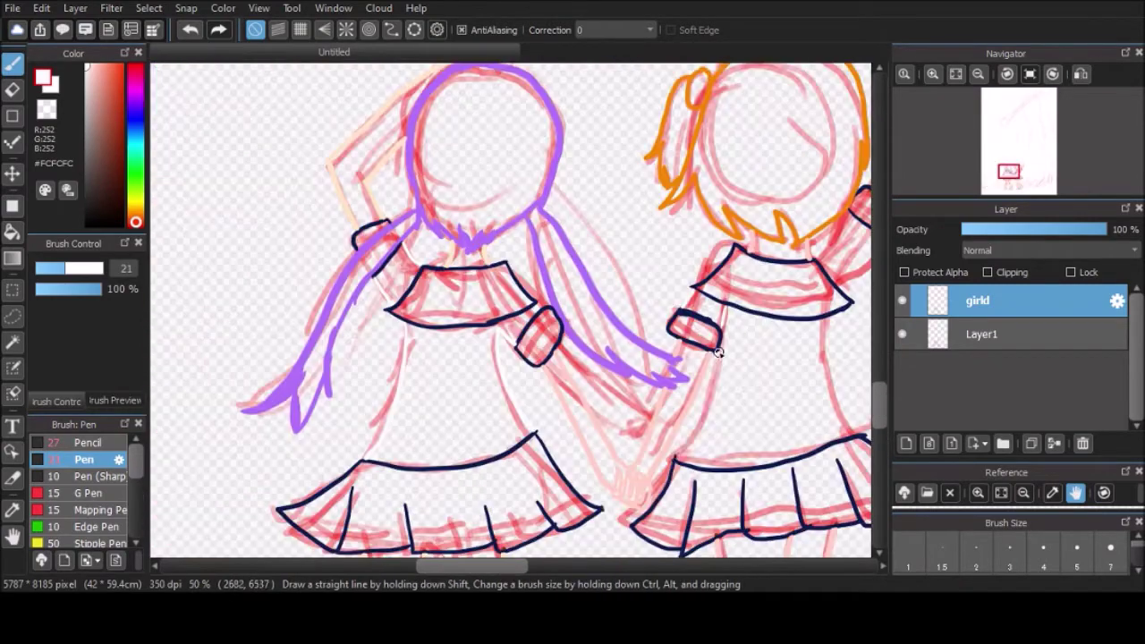
{"action": "scroll", "coordinate": [718, 352], "scroll_direction": "up", "scroll_amount": 5}
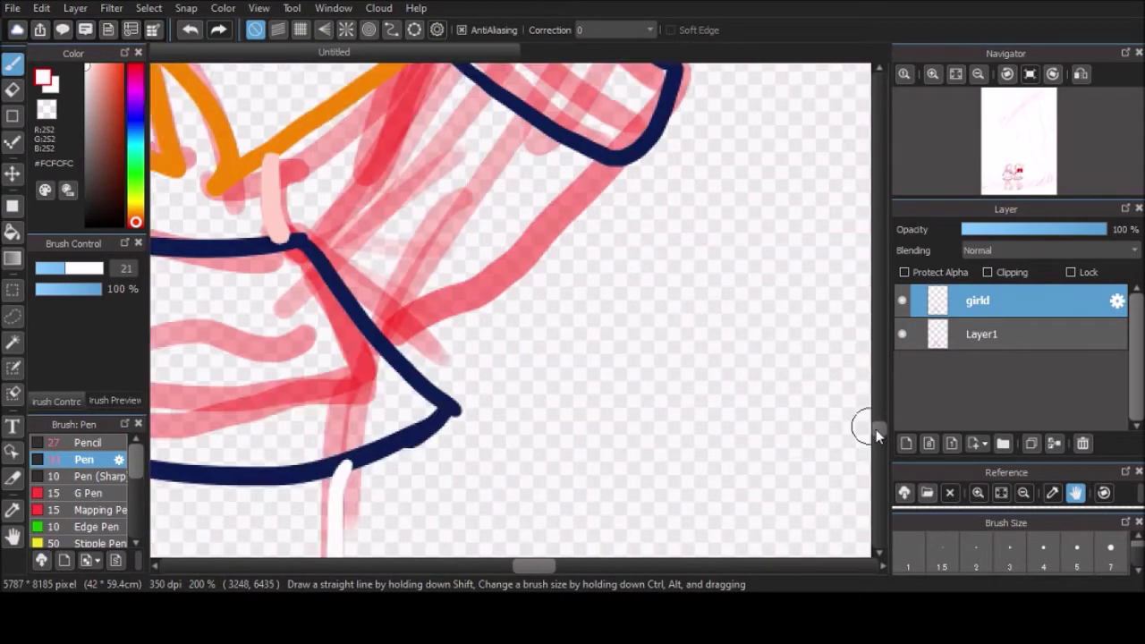
{"action": "scroll", "coordinate": [876, 429], "scroll_direction": "up", "scroll_amount": 3}
{"action": "scroll", "coordinate": [540, 470], "scroll_direction": "down", "scroll_amount": 5}
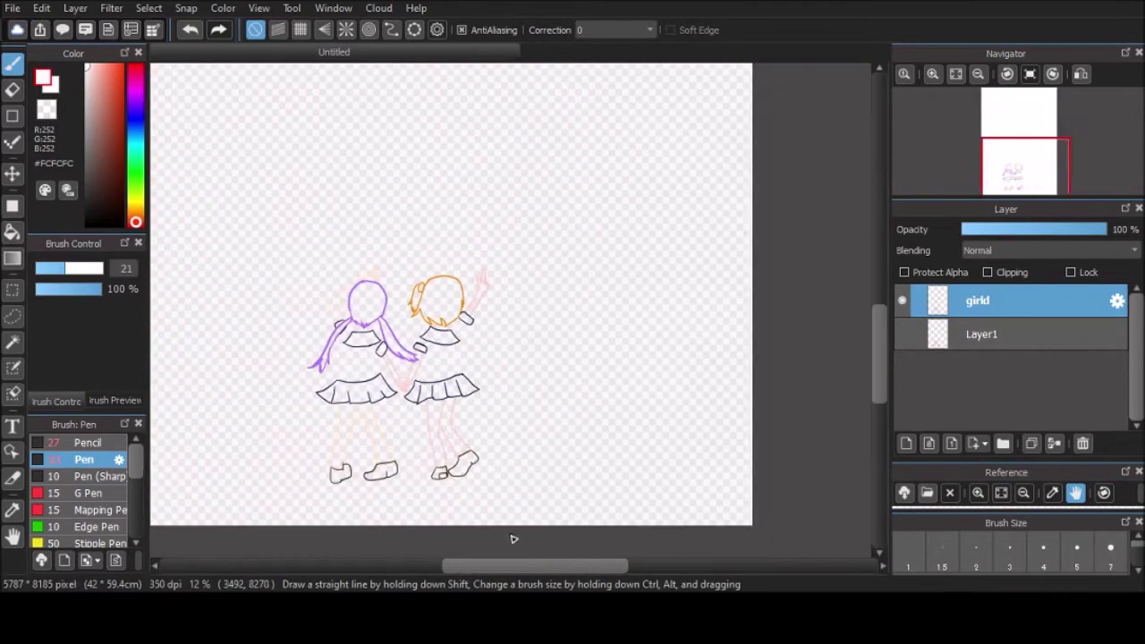
{"action": "scroll", "coordinate": [510, 358], "scroll_direction": "up", "scroll_amount": 3}
{"action": "key", "text": "g"}
{"action": "left_click", "coordinate": [414, 360]}
Eyedrop the dark navy and fill the collars and skirts with it.
{"action": "scroll", "coordinate": [470, 355], "scroll_direction": "down", "scroll_amount": 2}
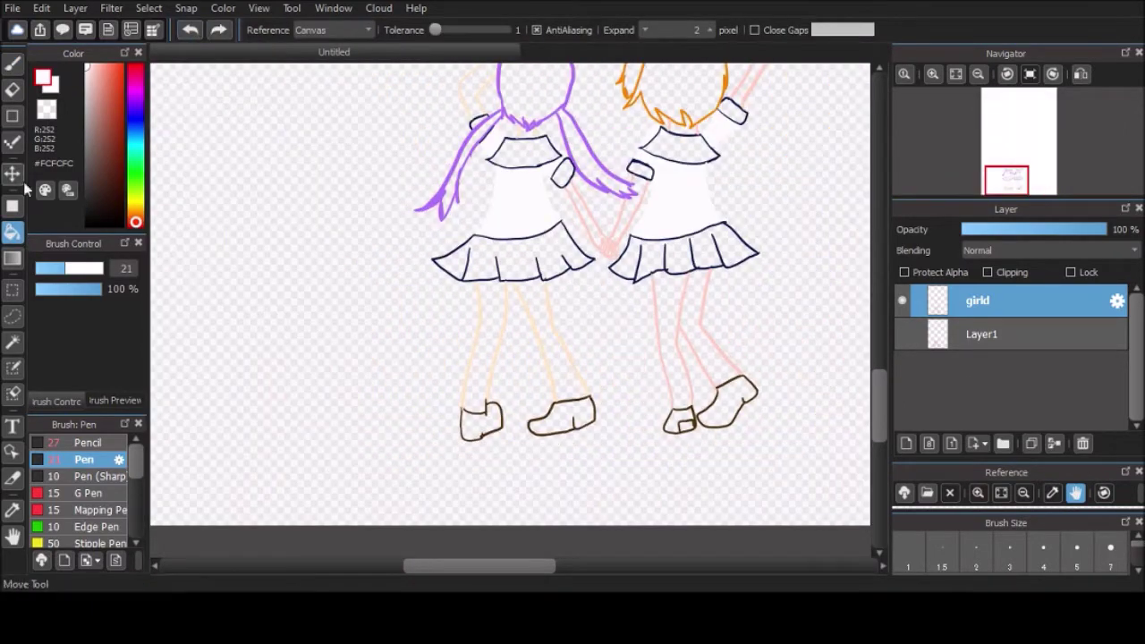
{"action": "scroll", "coordinate": [454, 257], "scroll_direction": "up", "scroll_amount": 4}
{"action": "key", "text": "i"}
{"action": "left_click", "coordinate": [13, 231]}
{"action": "left_click", "coordinate": [537, 353]}
{"action": "scroll", "coordinate": [547, 110], "scroll_direction": "down", "scroll_amount": 3}
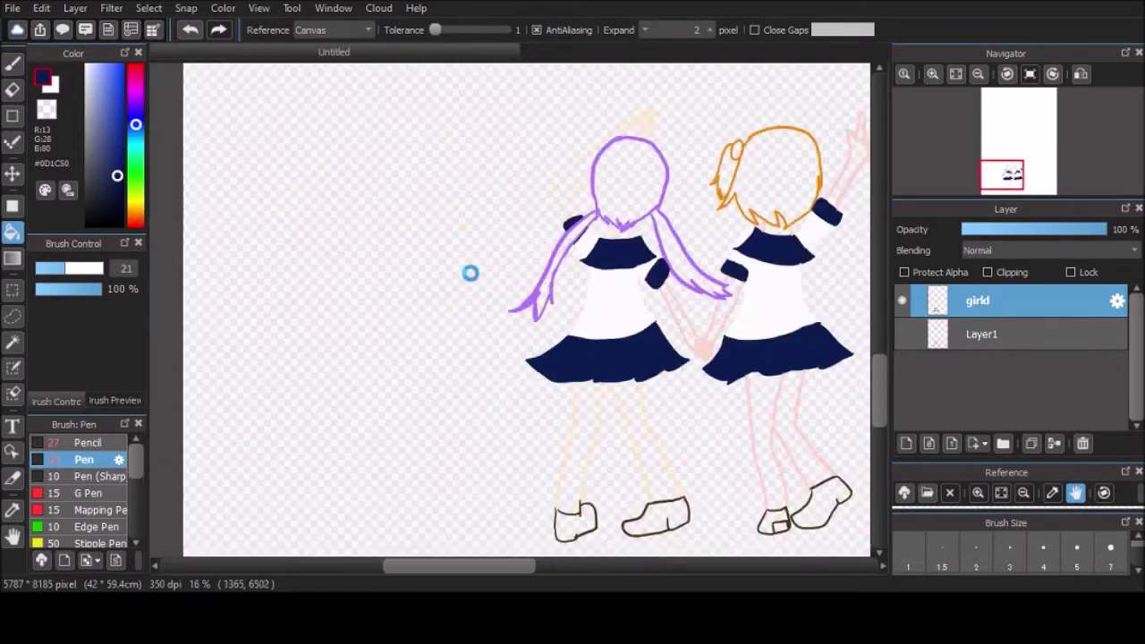
Fill the legs and arm with skin tone, undoing a fill that flooded the background.
{"action": "left_click", "coordinate": [659, 337]}
{"action": "key", "text": "g"}
{"action": "left_click_drag", "start_coordinate": [879, 412], "coordinate": [900, 439]}
{"action": "left_click", "coordinate": [536, 465]}
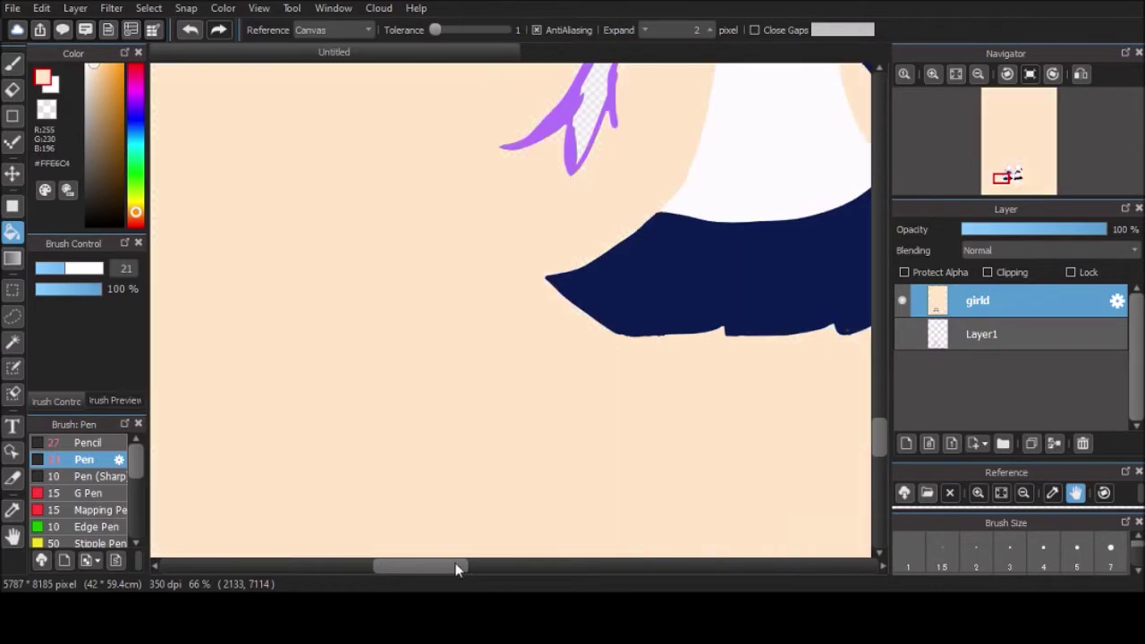
{"action": "key", "text": "ctrl+z"}
{"action": "key", "text": "b"}
{"action": "key", "text": "g"}
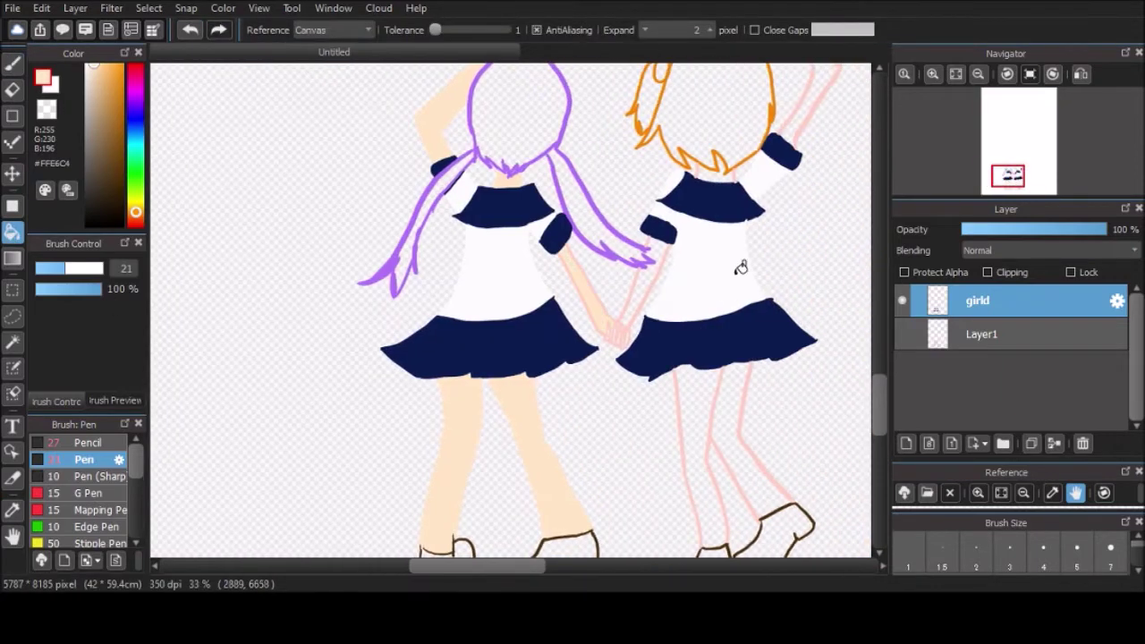
{"action": "scroll", "coordinate": [631, 342], "scroll_direction": "down", "scroll_amount": 5}
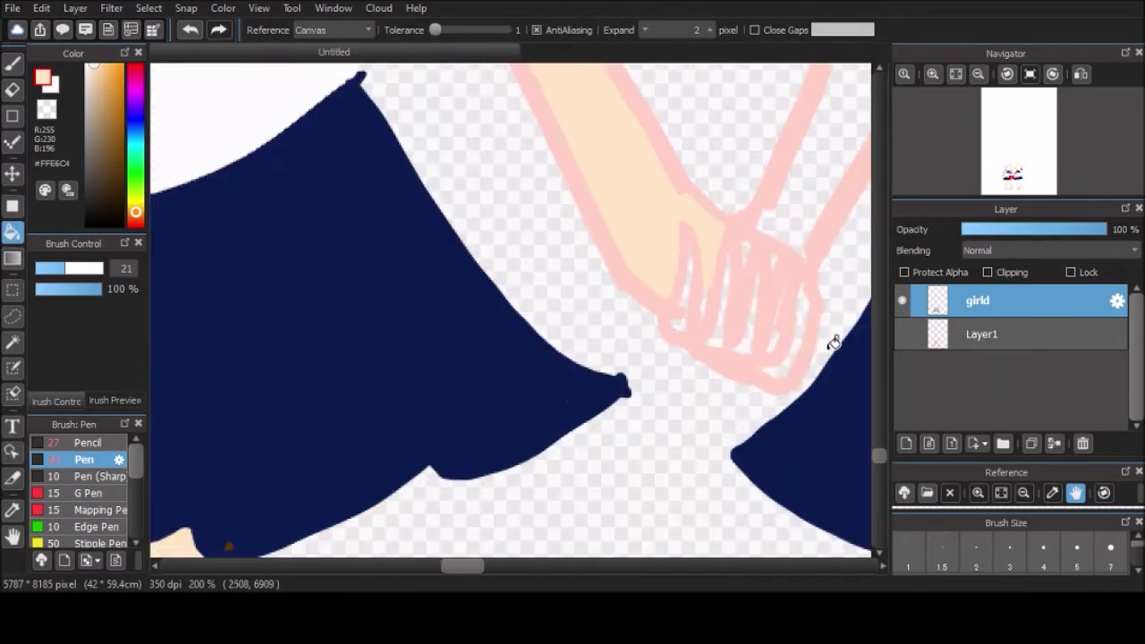
{"action": "left_click", "coordinate": [733, 277]}
Fill the shoes with brown.
{"action": "scroll", "coordinate": [808, 340], "scroll_direction": "up", "scroll_amount": 3}
{"action": "scroll", "coordinate": [826, 408], "scroll_direction": "up", "scroll_amount": 2}
{"action": "scroll", "coordinate": [683, 504], "scroll_direction": "down", "scroll_amount": 3}
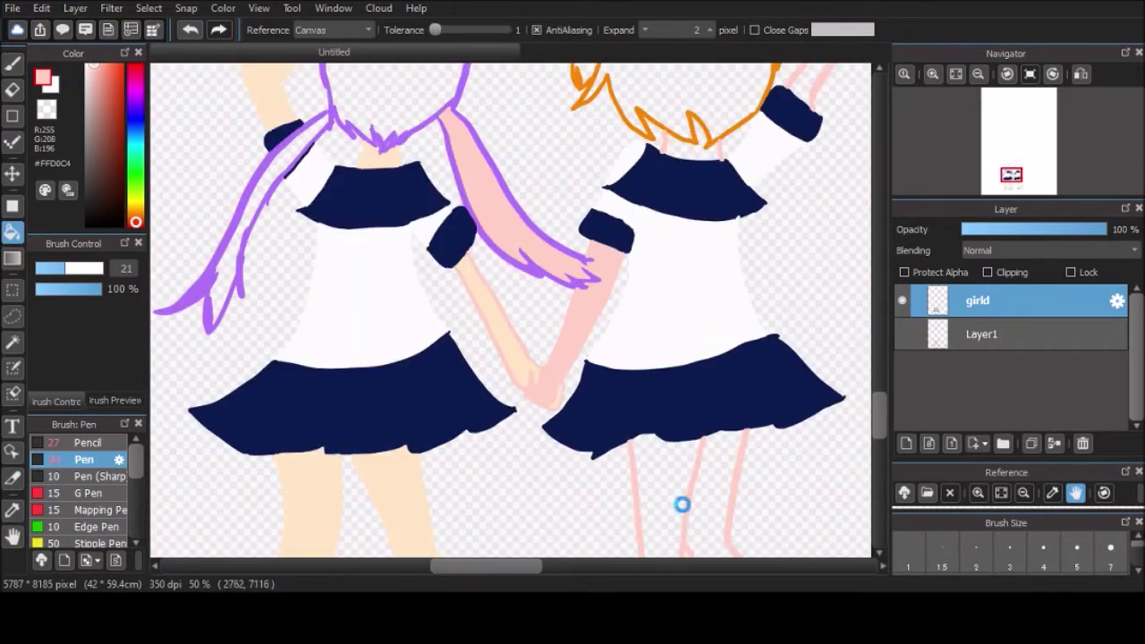
{"action": "left_click_drag", "start_coordinate": [682, 503], "coordinate": [843, 239]}
{"action": "scroll", "coordinate": [842, 239], "scroll_direction": "down", "scroll_amount": 3}
{"action": "scroll", "coordinate": [482, 447], "scroll_direction": "up", "scroll_amount": 5}
{"action": "scroll", "coordinate": [560, 263], "scroll_direction": "down", "scroll_amount": 3}
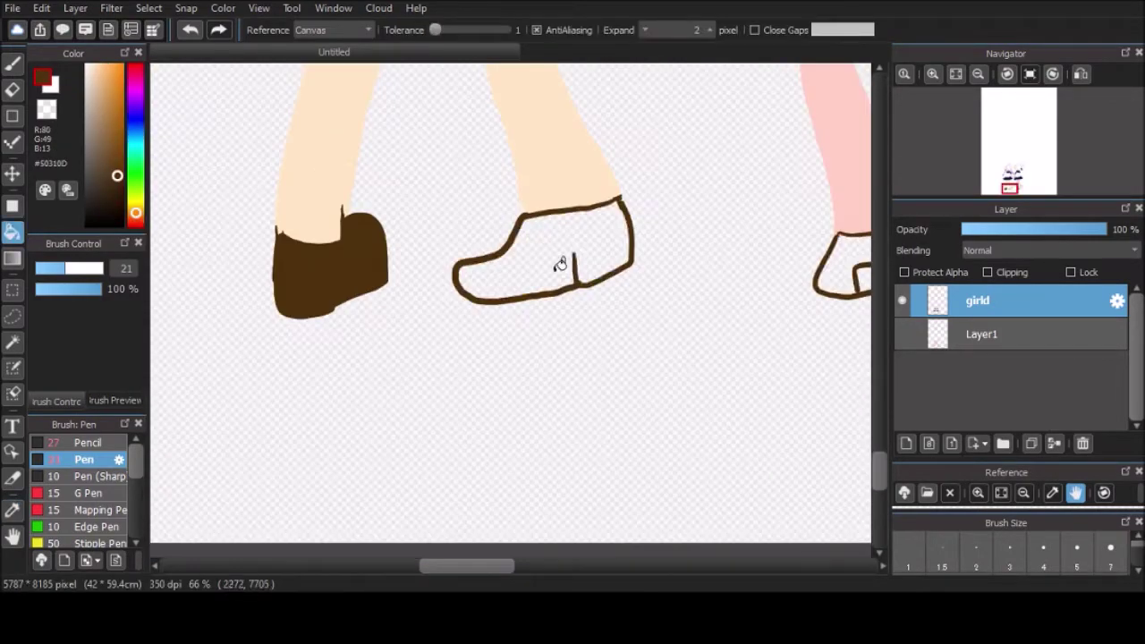
{"action": "left_click", "coordinate": [560, 263]}
Fill the orange-outlined hair with orange.
{"action": "scroll", "coordinate": [506, 403], "scroll_direction": "down", "scroll_amount": 3}
{"action": "scroll", "coordinate": [506, 403], "scroll_direction": "up", "scroll_amount": 5}
{"action": "scroll", "coordinate": [391, 223], "scroll_direction": "up", "scroll_amount": 4}
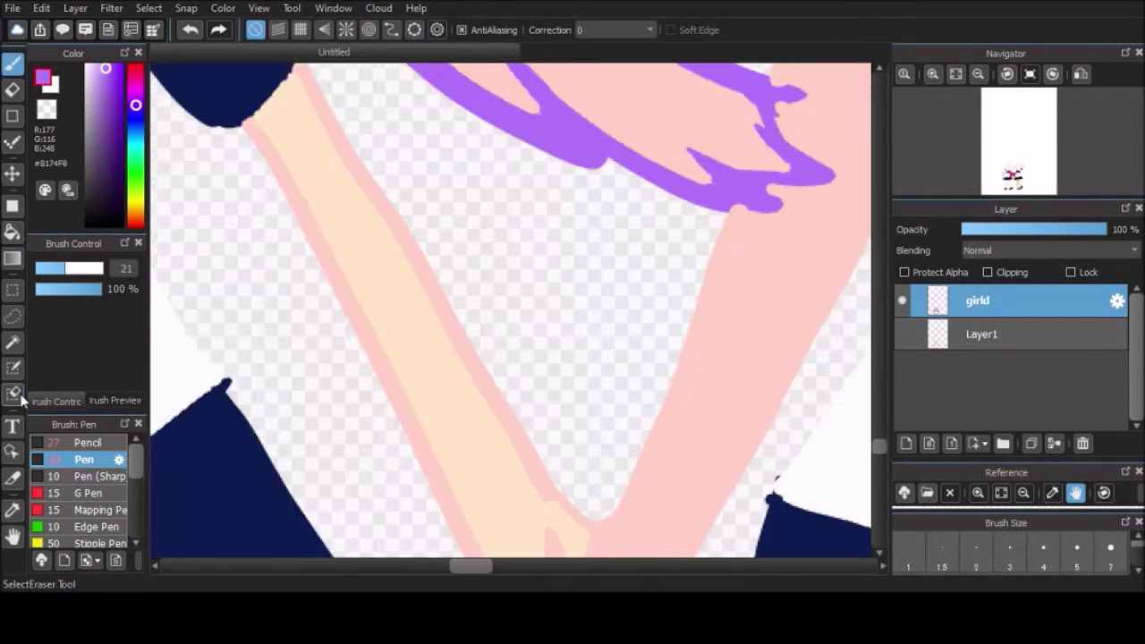
{"action": "scroll", "coordinate": [390, 101], "scroll_direction": "down", "scroll_amount": 4}
{"action": "scroll", "coordinate": [391, 101], "scroll_direction": "down", "scroll_amount": 3}
{"action": "scroll", "coordinate": [572, 223], "scroll_direction": "up", "scroll_amount": 5}
{"action": "left_click", "coordinate": [135, 212]}
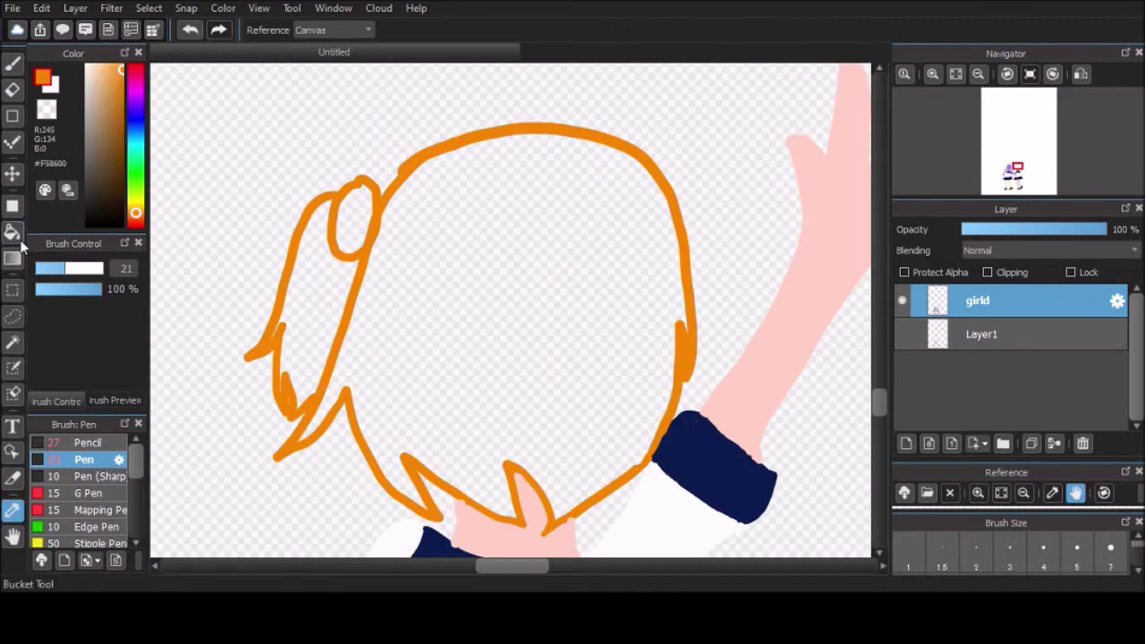
{"action": "left_click", "coordinate": [307, 204]}
Try a brown background fill, undo it, and pick a thinner brush for hair strands.
{"action": "scroll", "coordinate": [307, 204], "scroll_direction": "down", "scroll_amount": 5}
{"action": "left_click", "coordinate": [685, 544]}
{"action": "key", "text": "ctrl+z"}
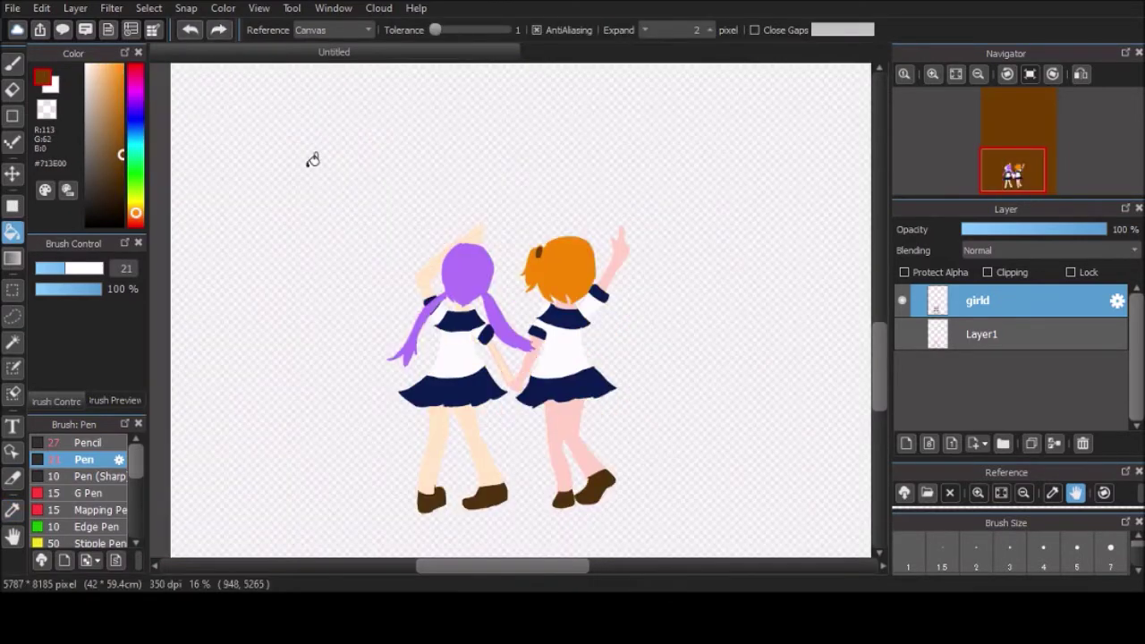
{"action": "scroll", "coordinate": [583, 212], "scroll_direction": "up", "scroll_amount": 2}
{"action": "left_click", "coordinate": [87, 442]}
{"action": "scroll", "coordinate": [488, 128], "scroll_direction": "up", "scroll_amount": 3}
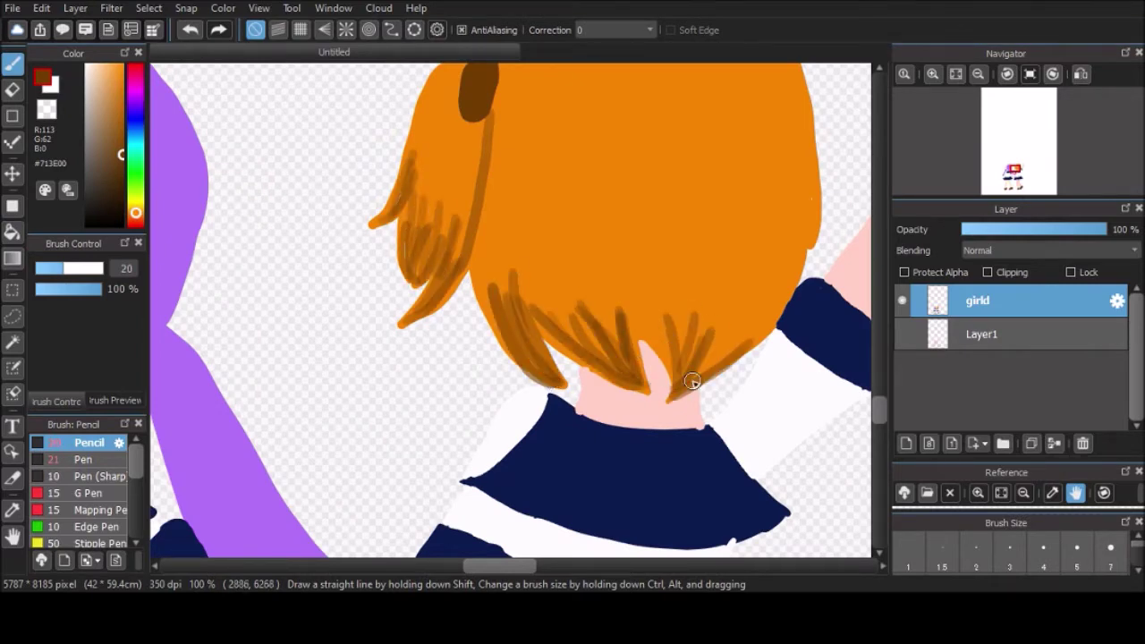
Paint dark purple strands along the hair tail and the tip over the arm.
{"action": "scroll", "coordinate": [692, 382], "scroll_direction": "down", "scroll_amount": 1}
{"action": "scroll", "coordinate": [707, 251], "scroll_direction": "down", "scroll_amount": 2}
{"action": "scroll", "coordinate": [391, 398], "scroll_direction": "up", "scroll_amount": 4}
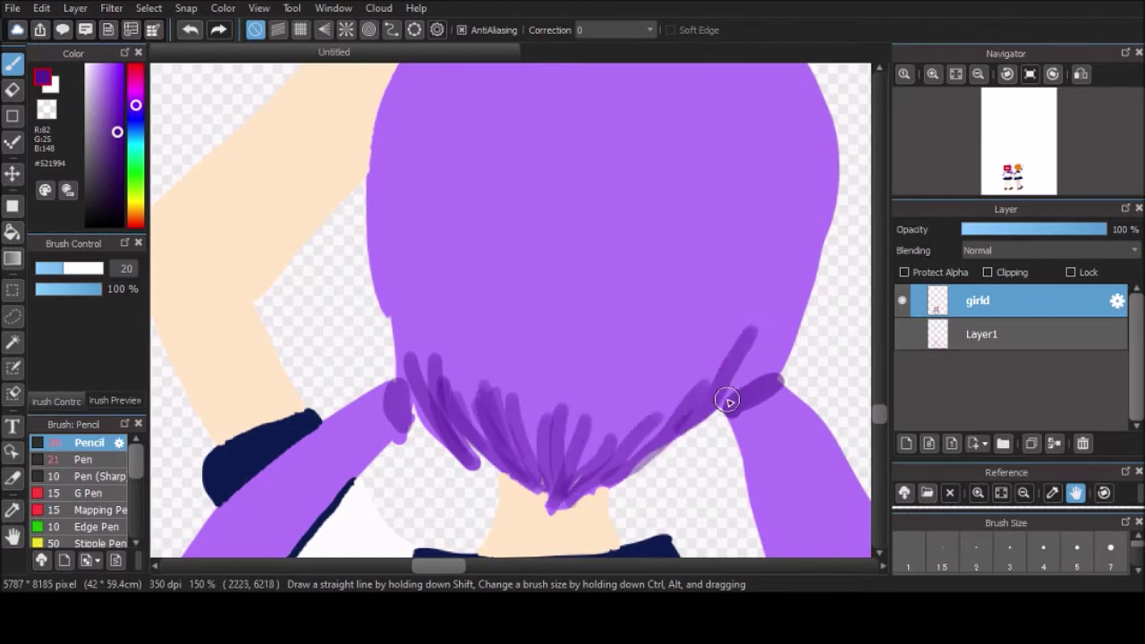
{"action": "scroll", "coordinate": [514, 202], "scroll_direction": "down", "scroll_amount": 4}
{"action": "scroll", "coordinate": [420, 382], "scroll_direction": "up", "scroll_amount": 5}
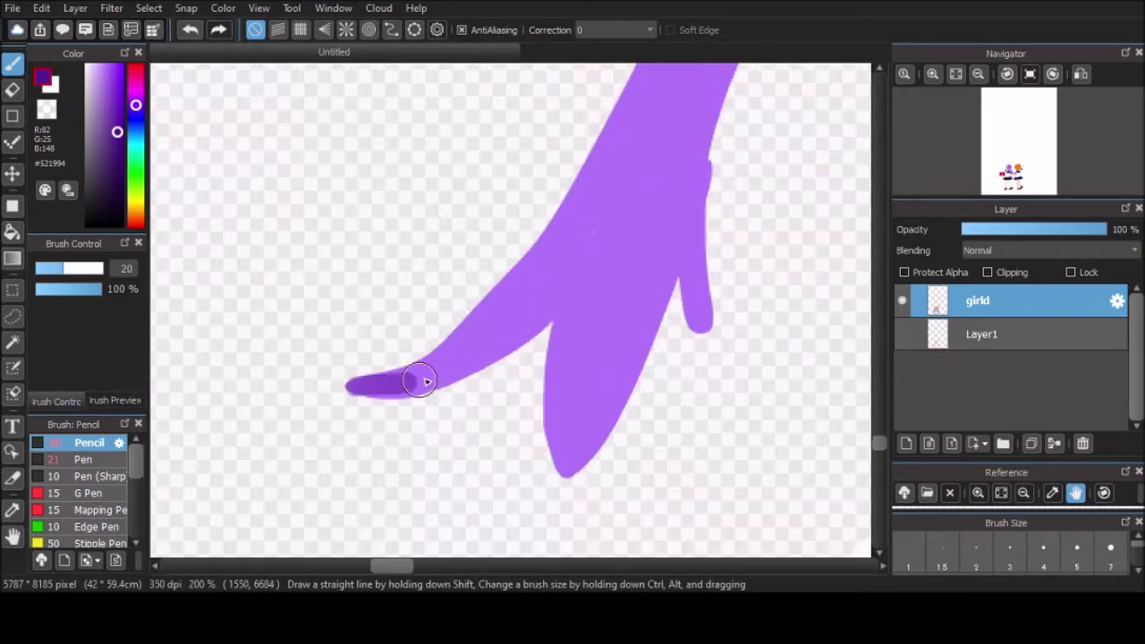
{"action": "left_click_drag", "start_coordinate": [421, 382], "coordinate": [546, 295]}
{"action": "left_click_drag", "start_coordinate": [626, 420], "coordinate": [695, 173]}
{"action": "scroll", "coordinate": [493, 485], "scroll_direction": "down", "scroll_amount": 4}
{"action": "scroll", "coordinate": [494, 270], "scroll_direction": "up", "scroll_amount": 4}
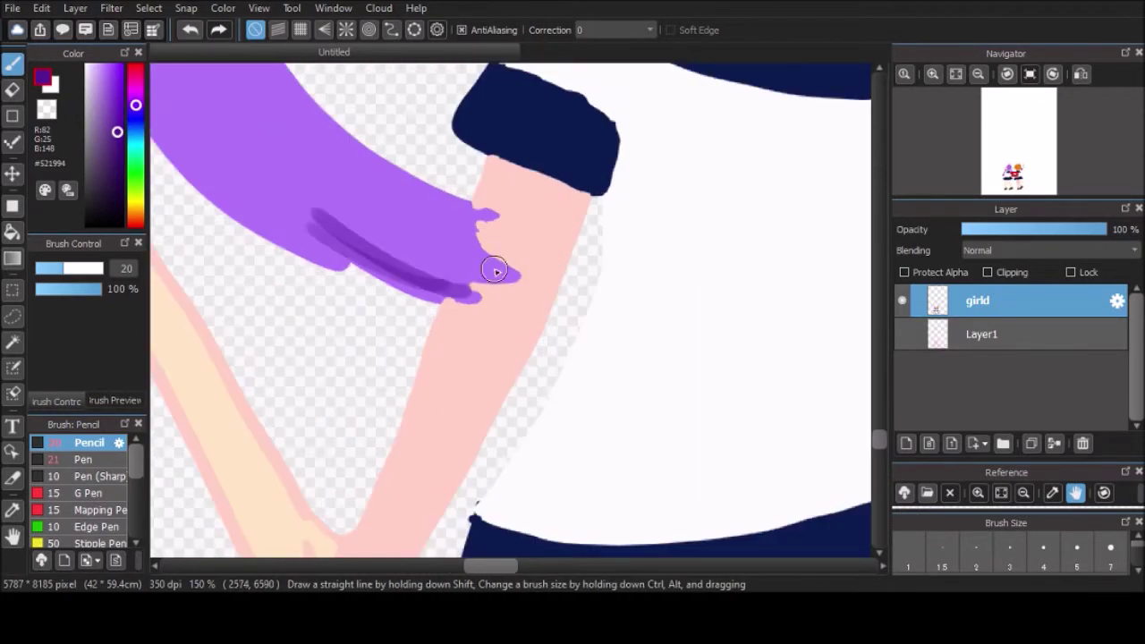
{"action": "left_click_drag", "start_coordinate": [495, 270], "coordinate": [294, 229]}
Paint a white stripe across the collar and retouch the skirt with eyedropped navy.
{"action": "scroll", "coordinate": [447, 144], "scroll_direction": "down", "scroll_amount": 4}
{"action": "scroll", "coordinate": [746, 354], "scroll_direction": "up", "scroll_amount": 2}
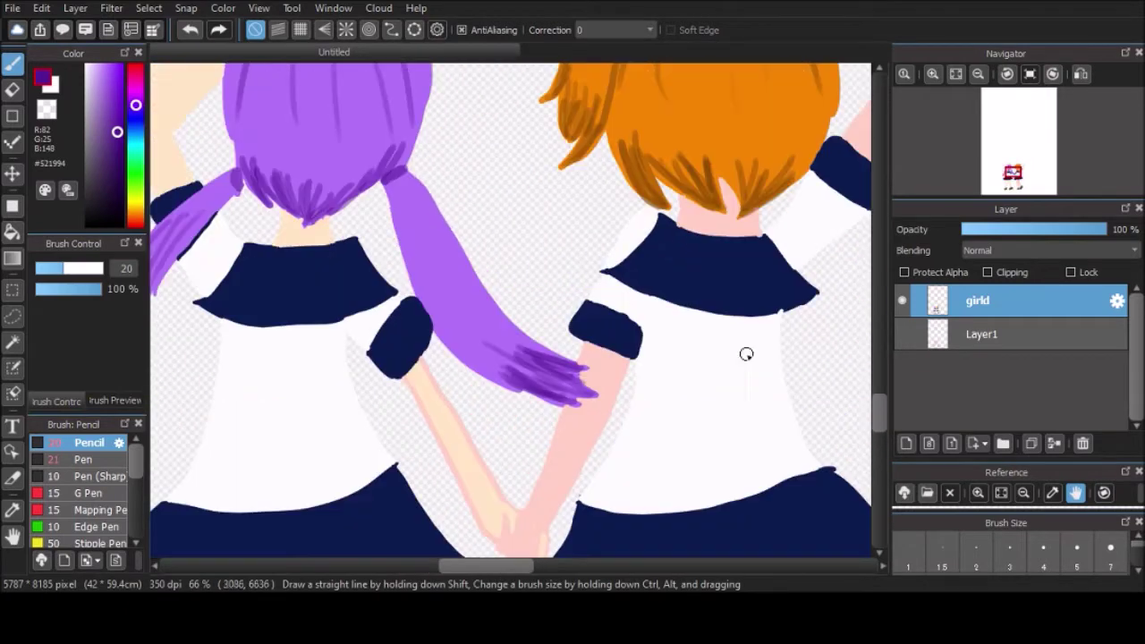
{"action": "scroll", "coordinate": [746, 353], "scroll_direction": "down", "scroll_amount": 4}
{"action": "scroll", "coordinate": [402, 269], "scroll_direction": "up", "scroll_amount": 4}
{"action": "mouse_move", "coordinate": [360, 349]}
{"action": "left_mouse_down"}
{"action": "mouse_move", "coordinate": [514, 333]}
{"action": "mouse_move", "coordinate": [534, 416]}
{"action": "left_mouse_up"}
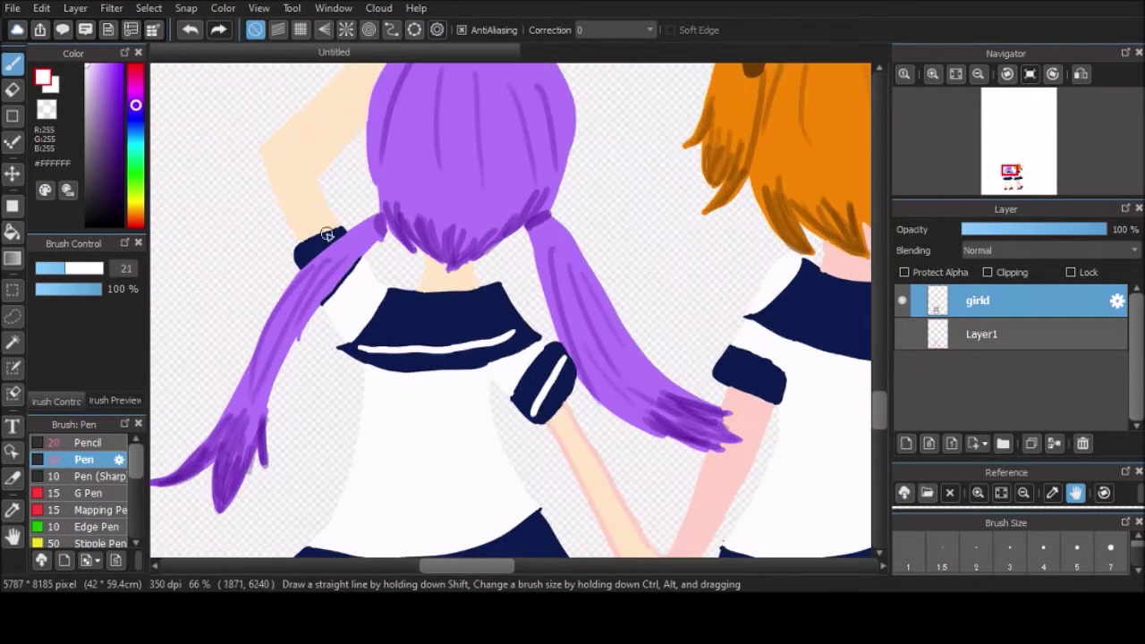
{"action": "scroll", "coordinate": [332, 399], "scroll_direction": "down", "scroll_amount": 6}
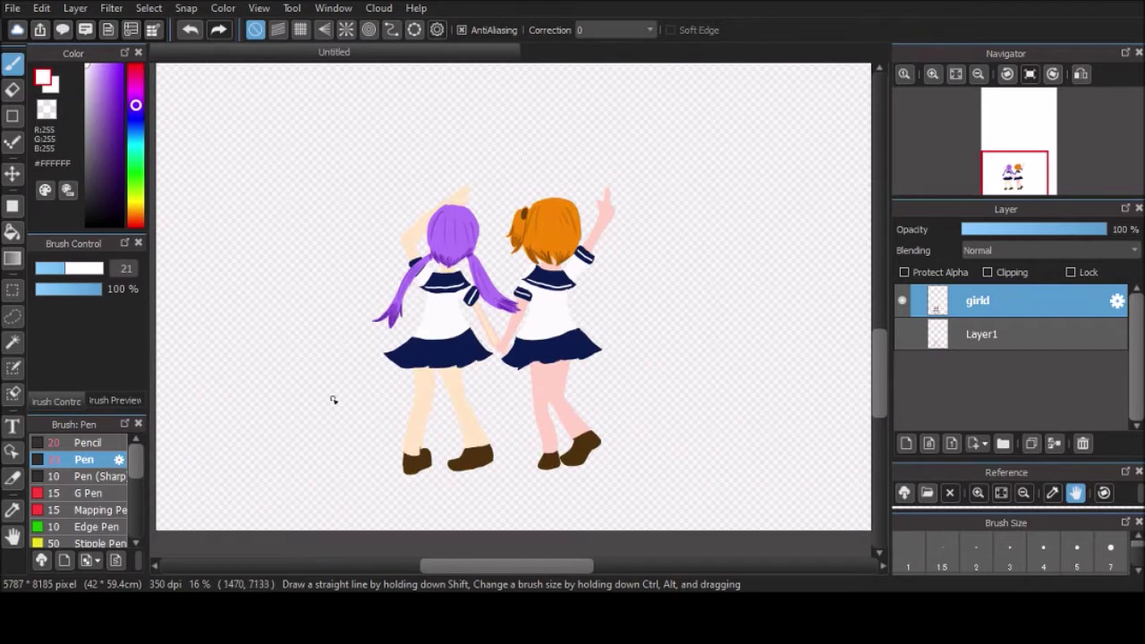
{"action": "scroll", "coordinate": [333, 399], "scroll_direction": "up", "scroll_amount": 8}
{"action": "left_click", "coordinate": [322, 385], "text": "alt"}
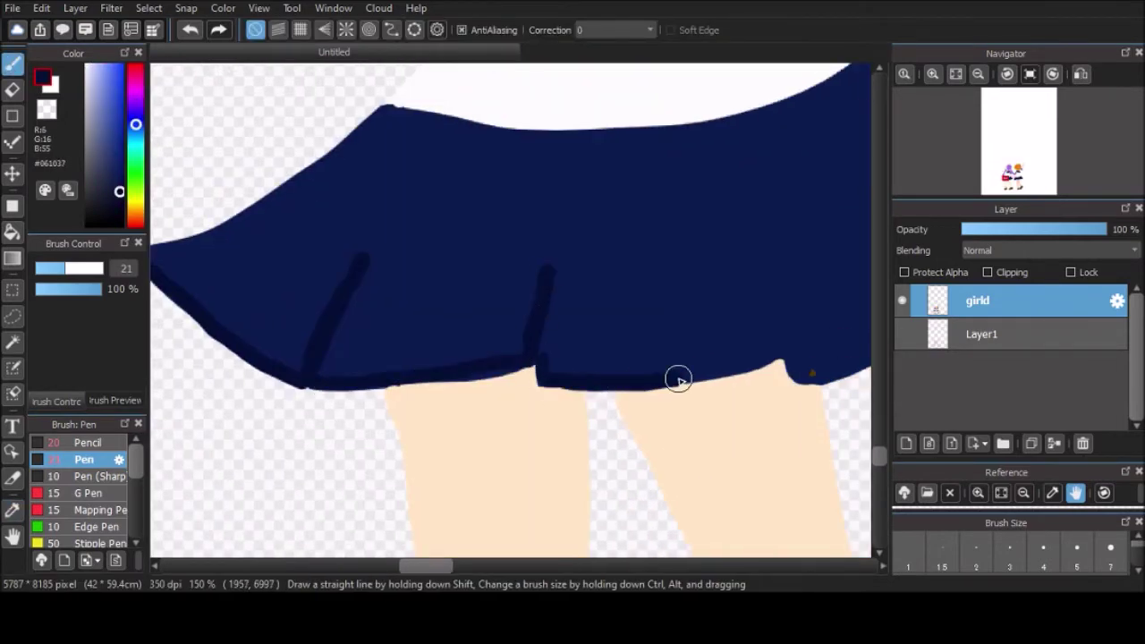
{"action": "left_click_drag", "start_coordinate": [678, 380], "coordinate": [292, 375]}
{"action": "scroll", "coordinate": [566, 259], "scroll_direction": "down", "scroll_amount": 4}
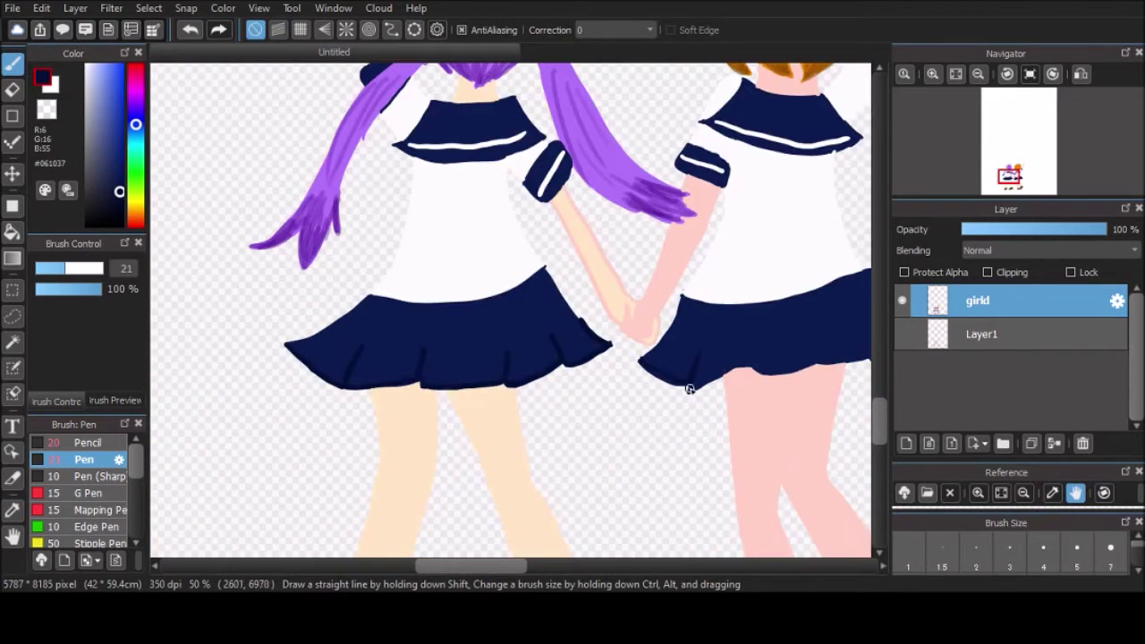
{"action": "scroll", "coordinate": [530, 371], "scroll_direction": "up", "scroll_amount": 2}
{"action": "scroll", "coordinate": [659, 345], "scroll_direction": "down", "scroll_amount": 3}
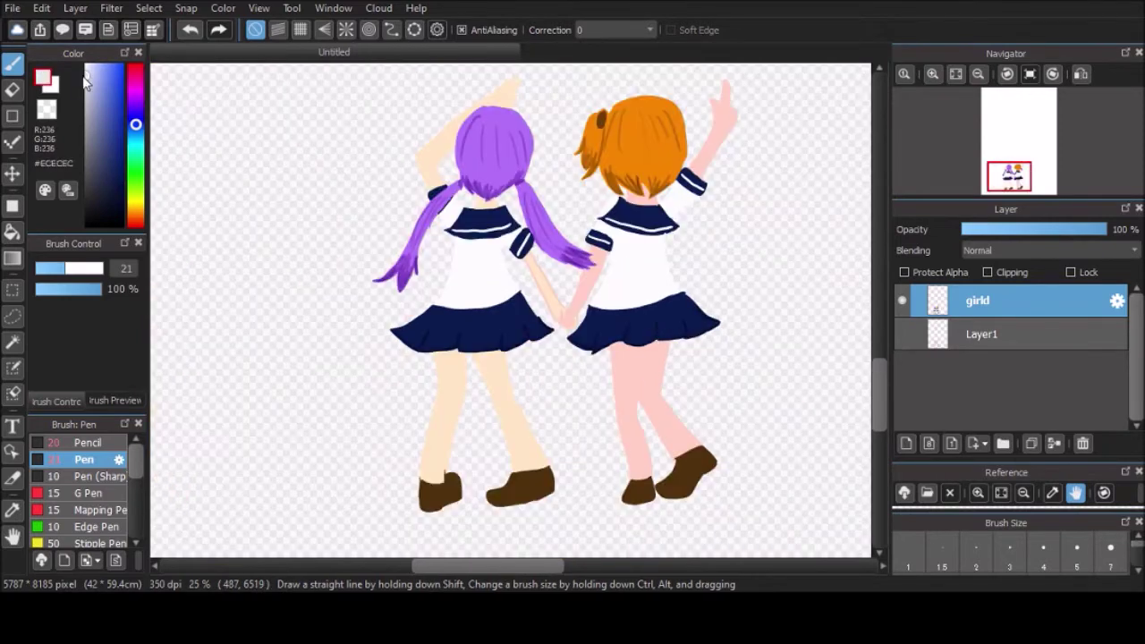
{"action": "scroll", "coordinate": [388, 545], "scroll_direction": "up", "scroll_amount": 6}
{"action": "scroll", "coordinate": [447, 550], "scroll_direction": "down", "scroll_amount": 4}
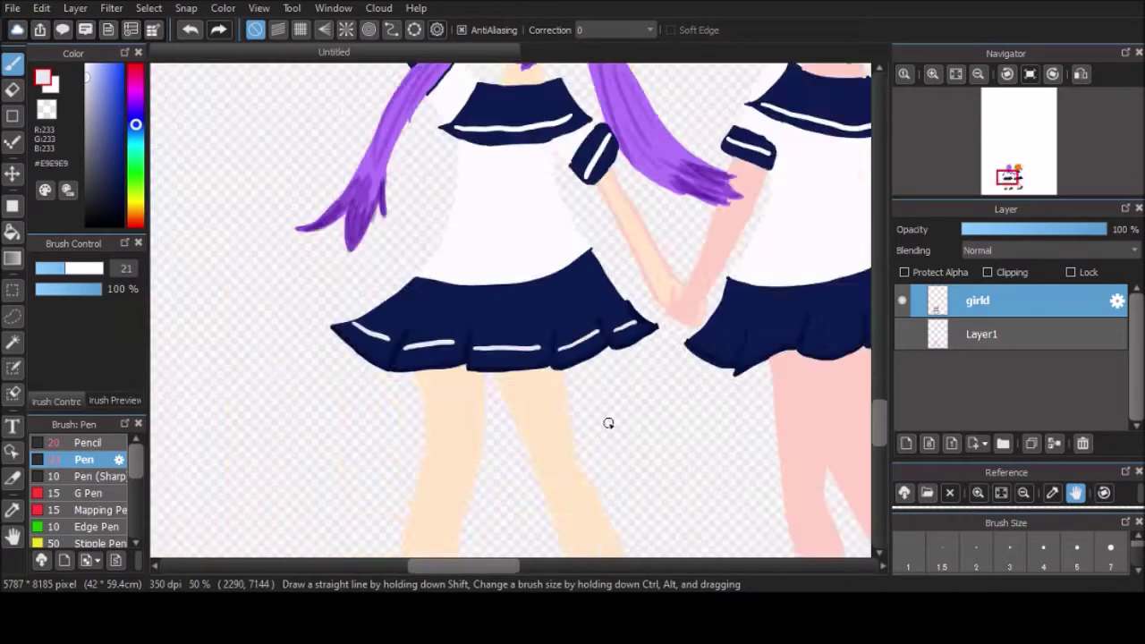
{"action": "scroll", "coordinate": [608, 423], "scroll_direction": "down", "scroll_amount": 4}
{"action": "scroll", "coordinate": [544, 340], "scroll_direction": "up", "scroll_amount": 7}
{"action": "scroll", "coordinate": [608, 284], "scroll_direction": "down", "scroll_amount": 5}
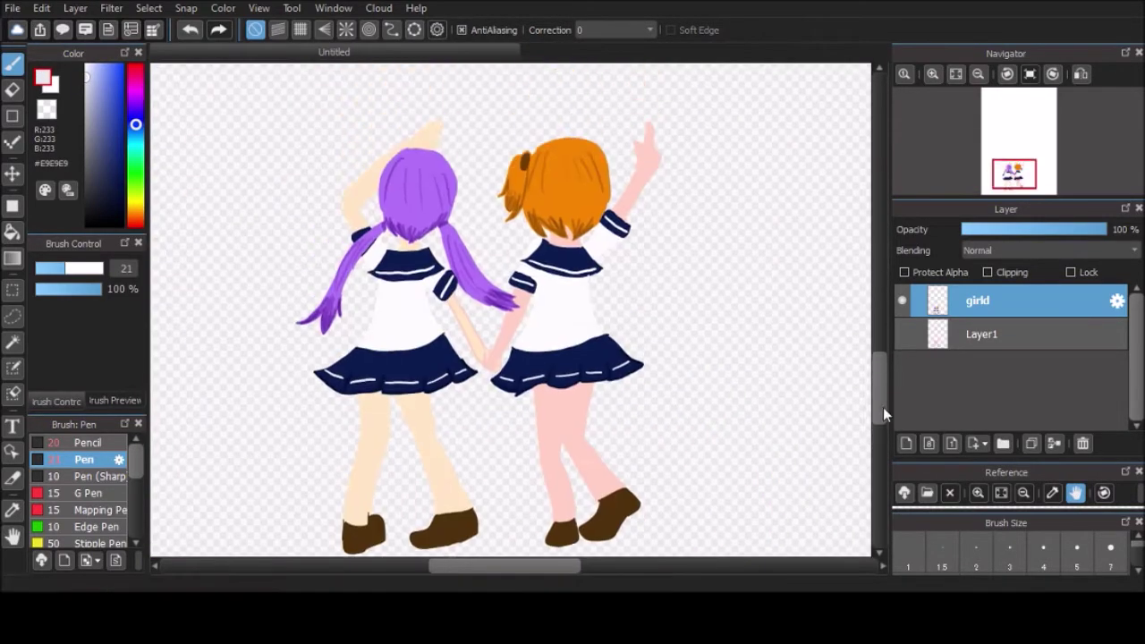
Redo the grey shadow stroke running down from the shirt collar.
{"action": "scroll", "coordinate": [230, 388], "scroll_direction": "up", "scroll_amount": 6}
{"action": "scroll", "coordinate": [463, 557], "scroll_direction": "up", "scroll_amount": 2}
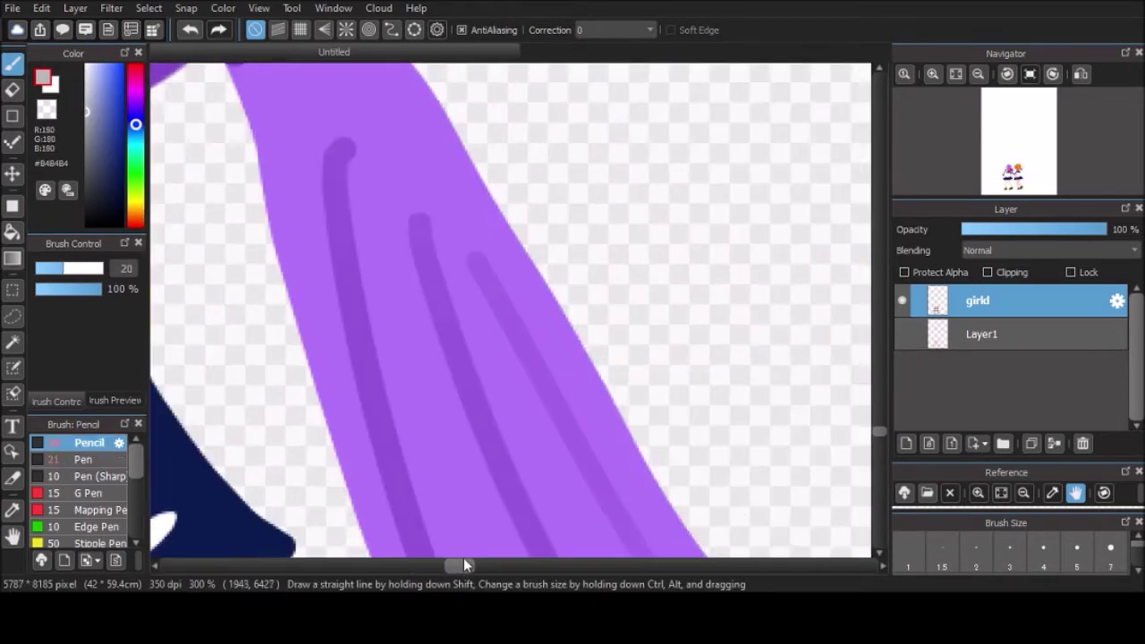
{"action": "scroll", "coordinate": [465, 383], "scroll_direction": "down", "scroll_amount": 5}
{"action": "scroll", "coordinate": [501, 266], "scroll_direction": "up", "scroll_amount": 4}
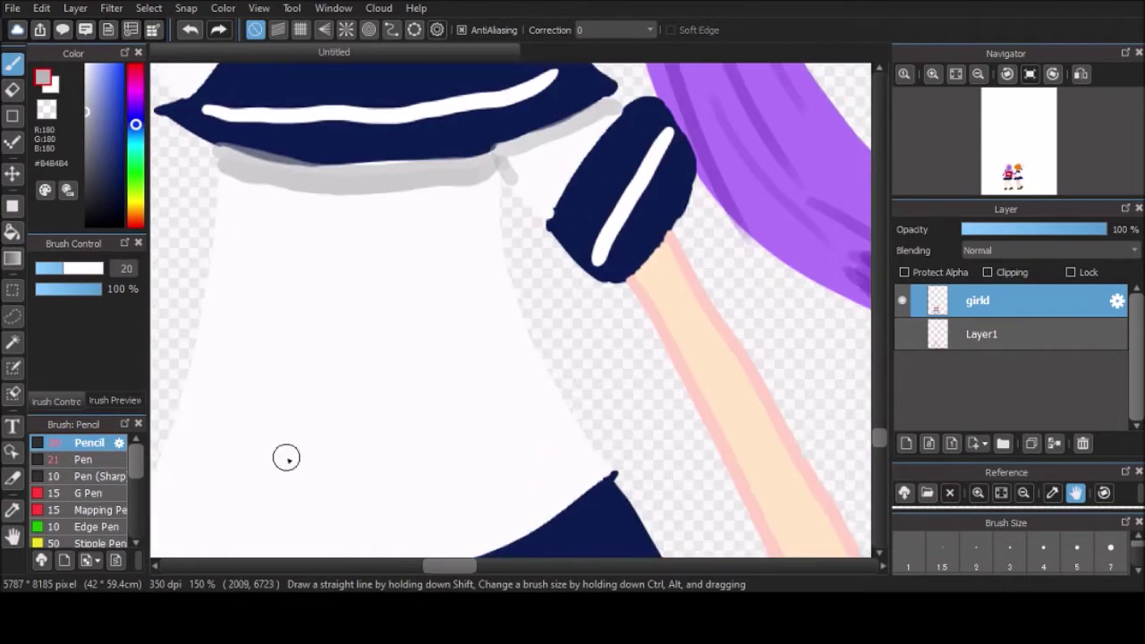
{"action": "scroll", "coordinate": [286, 457], "scroll_direction": "down", "scroll_amount": 4}
{"action": "scroll", "coordinate": [401, 294], "scroll_direction": "up", "scroll_amount": 5}
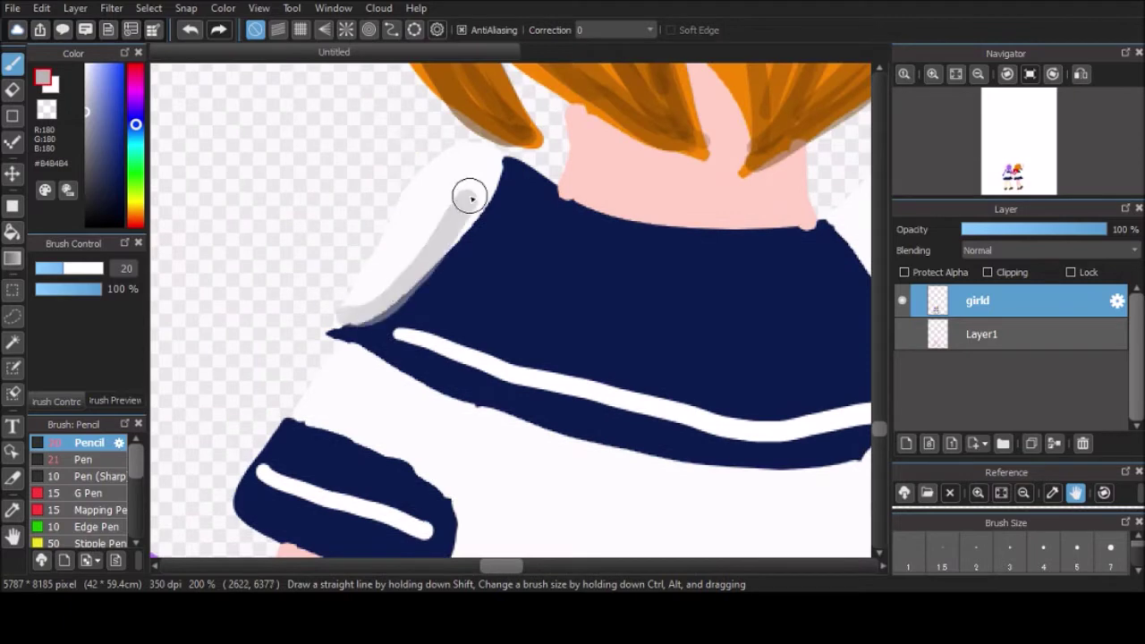
{"action": "key", "text": "ctrl+z"}
{"action": "left_click_drag", "start_coordinate": [492, 163], "coordinate": [422, 270]}
{"action": "scroll", "coordinate": [432, 405], "scroll_direction": "down", "scroll_amount": 2}
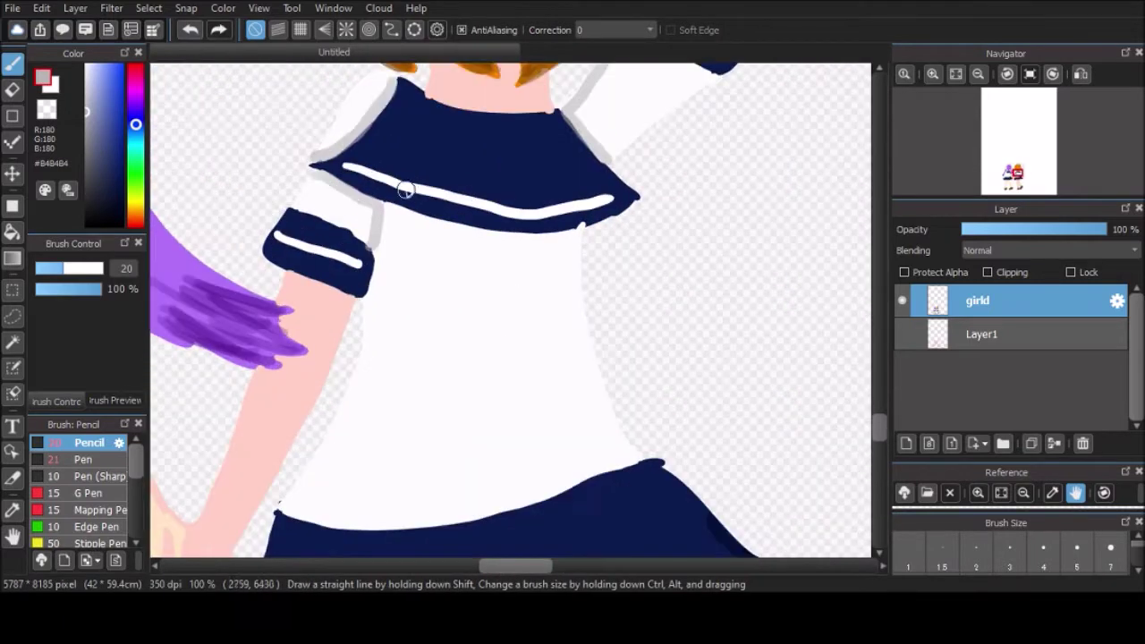
{"action": "scroll", "coordinate": [394, 431], "scroll_direction": "down", "scroll_amount": 3}
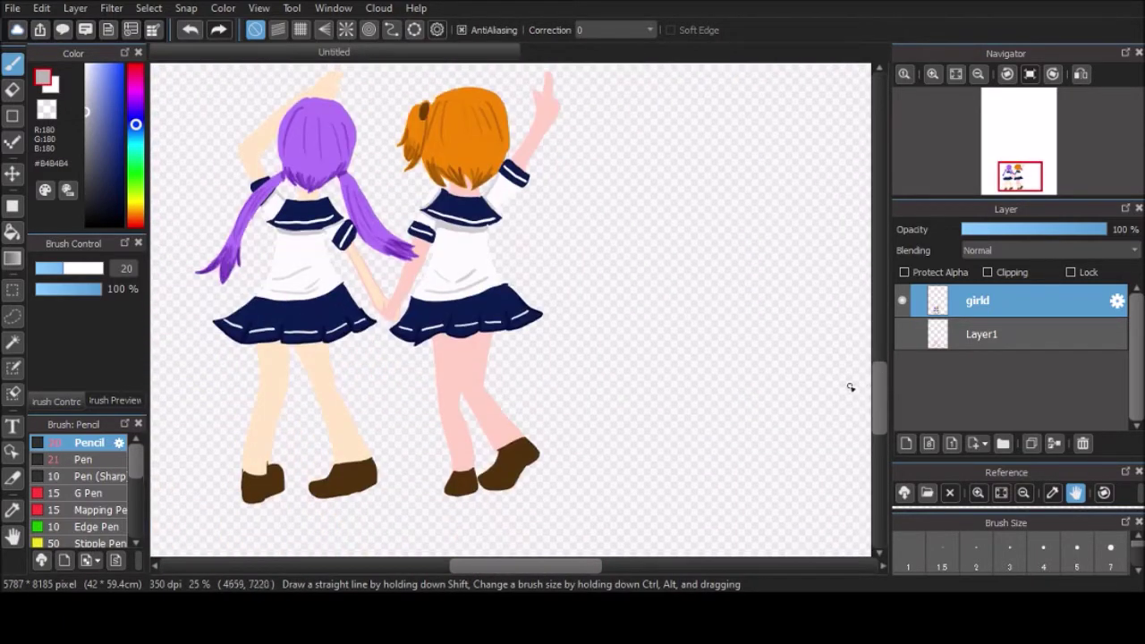
Eyedrop a tan shade and stroke shading on the upper leg.
{"action": "left_click", "coordinate": [296, 437], "text": "alt"}
{"action": "scroll", "coordinate": [296, 437], "scroll_direction": "up", "scroll_amount": 5}
{"action": "mouse_move", "coordinate": [179, 253]}
{"action": "left_mouse_down"}
{"action": "mouse_move", "coordinate": [404, 131]}
{"action": "mouse_move", "coordinate": [181, 197]}
{"action": "mouse_move", "coordinate": [208, 242]}
{"action": "left_mouse_up"}
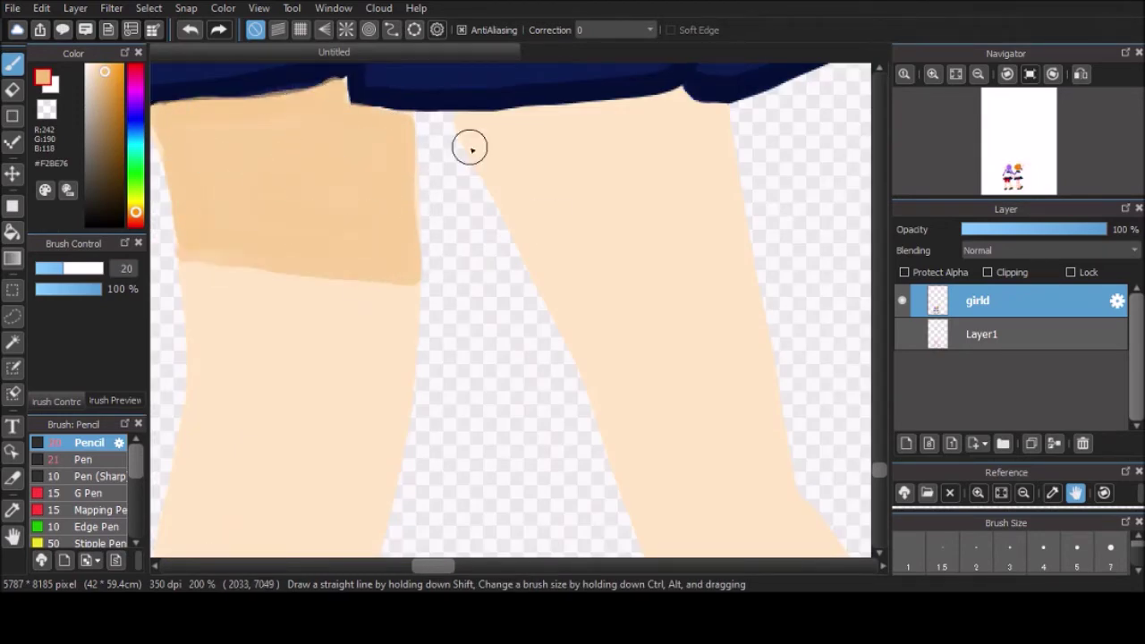
Shade the upper right thigh and the hand's fingers in darker tan.
{"action": "mouse_move", "coordinate": [469, 148]}
{"action": "left_mouse_down"}
{"action": "mouse_move", "coordinate": [708, 113]}
{"action": "mouse_move", "coordinate": [545, 276]}
{"action": "mouse_move", "coordinate": [728, 238]}
{"action": "mouse_move", "coordinate": [651, 170]}
{"action": "left_mouse_up"}
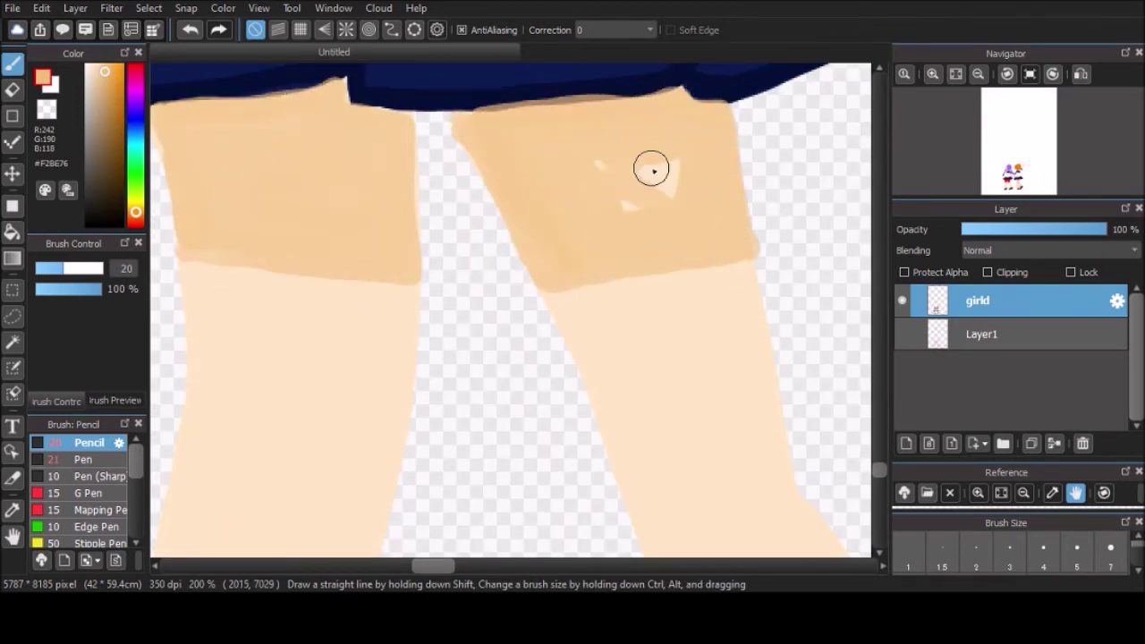
{"action": "scroll", "coordinate": [651, 170], "scroll_direction": "down", "scroll_amount": 5}
{"action": "scroll", "coordinate": [483, 301], "scroll_direction": "up", "scroll_amount": 5}
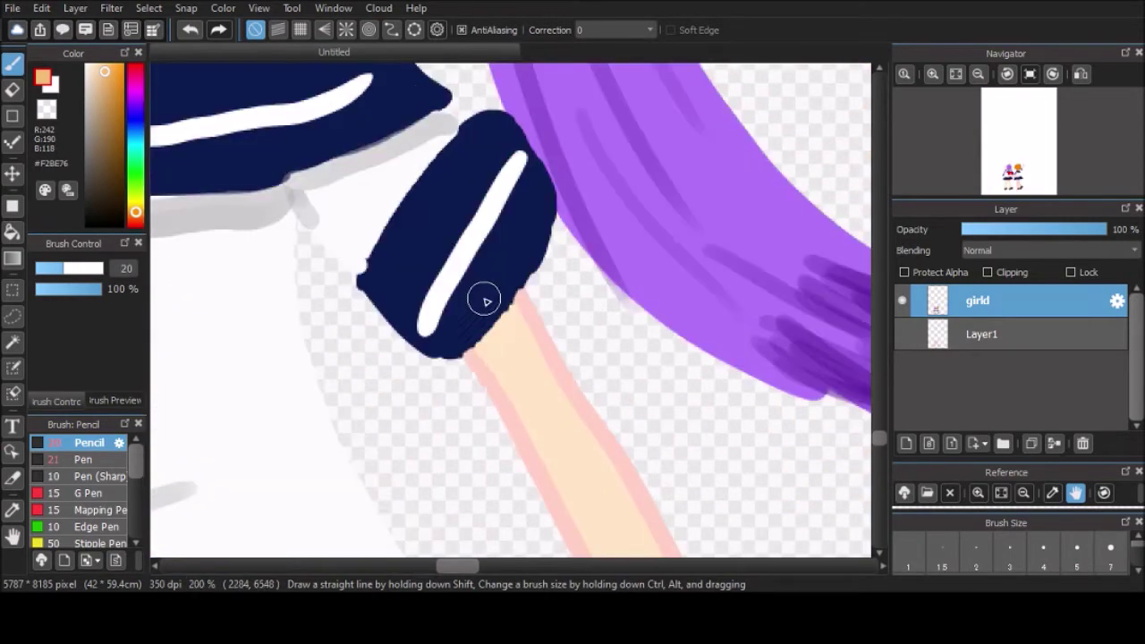
{"action": "scroll", "coordinate": [484, 301], "scroll_direction": "down", "scroll_amount": 5}
{"action": "scroll", "coordinate": [327, 284], "scroll_direction": "up", "scroll_amount": 3}
{"action": "scroll", "coordinate": [754, 360], "scroll_direction": "down", "scroll_amount": 3}
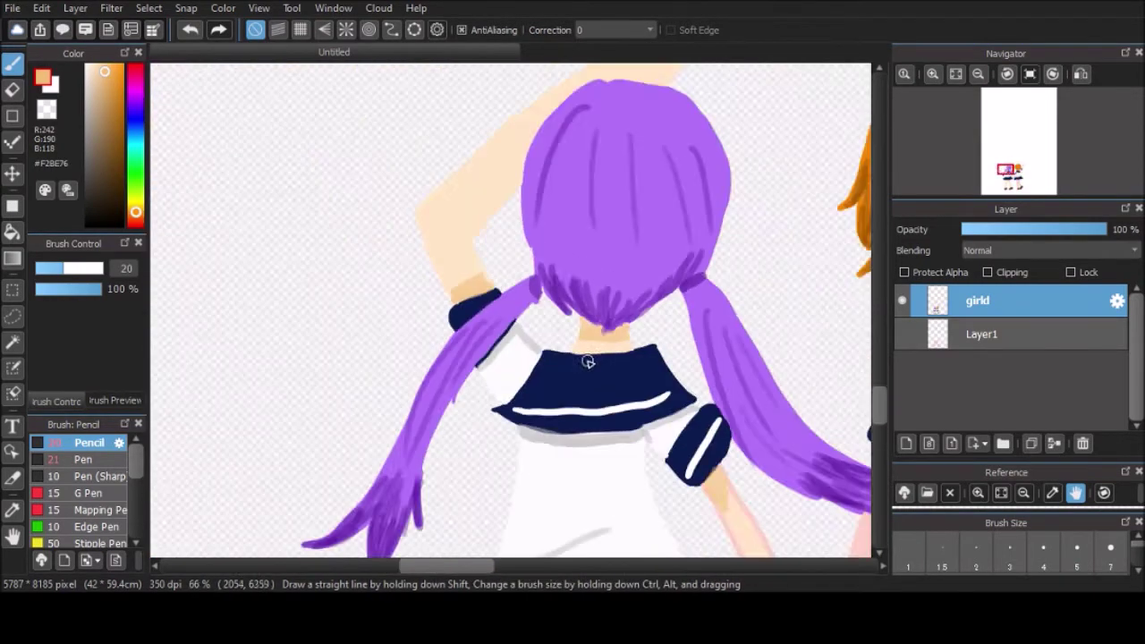
{"action": "scroll", "coordinate": [414, 271], "scroll_direction": "up", "scroll_amount": 3}
{"action": "scroll", "coordinate": [774, 346], "scroll_direction": "up", "scroll_amount": 2}
{"action": "mouse_move", "coordinate": [774, 345]}
{"action": "left_mouse_down"}
{"action": "mouse_move", "coordinate": [775, 228]}
{"action": "mouse_move", "coordinate": [646, 266]}
{"action": "mouse_move", "coordinate": [624, 226]}
{"action": "left_mouse_up"}
{"action": "scroll", "coordinate": [529, 408], "scroll_direction": "up", "scroll_amount": 3}
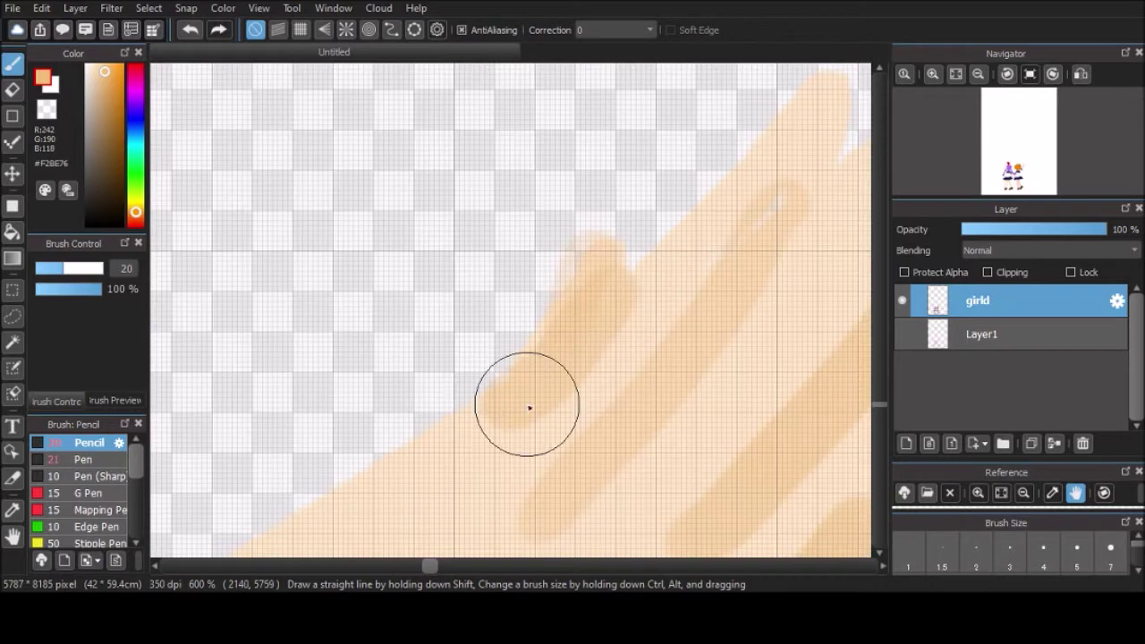
{"action": "scroll", "coordinate": [528, 408], "scroll_direction": "down", "scroll_amount": 5}
{"action": "scroll", "coordinate": [332, 491], "scroll_direction": "up", "scroll_amount": 4}
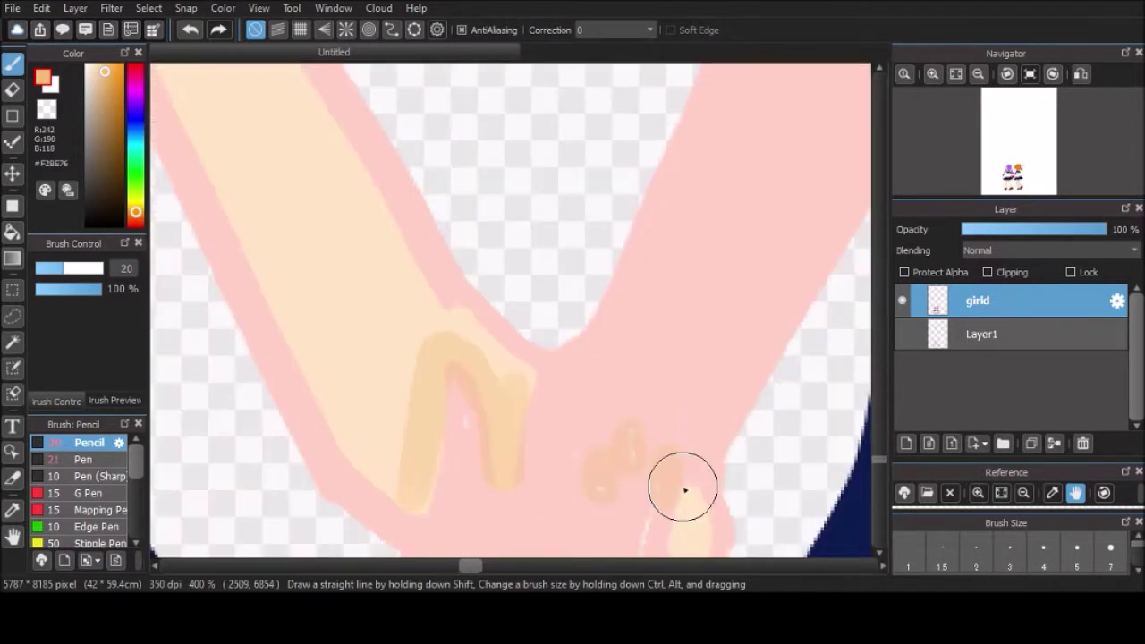
{"action": "scroll", "coordinate": [684, 490], "scroll_direction": "down", "scroll_amount": 4}
Shade the pink-skinned girl's shoulder and the joined hands in salmon.
{"action": "left_click", "coordinate": [289, 173], "text": "alt"}
{"action": "scroll", "coordinate": [460, 251], "scroll_direction": "up", "scroll_amount": 2}
{"action": "left_click_drag", "start_coordinate": [804, 230], "coordinate": [744, 210]}
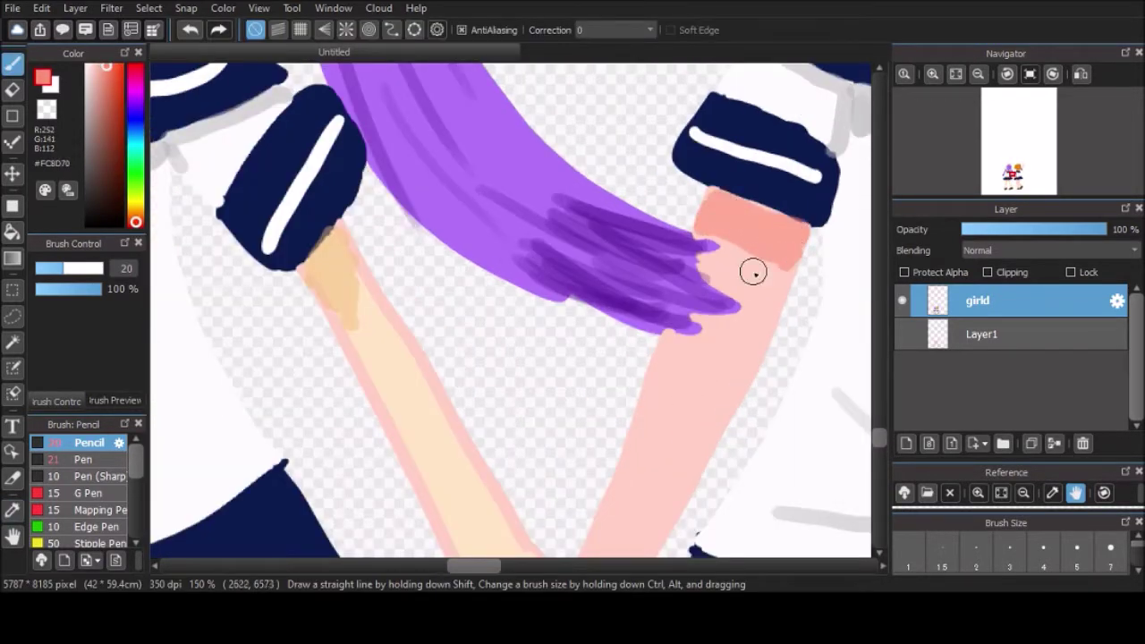
{"action": "scroll", "coordinate": [753, 272], "scroll_direction": "down", "scroll_amount": 3}
{"action": "scroll", "coordinate": [713, 348], "scroll_direction": "up", "scroll_amount": 3}
{"action": "left_click_drag", "start_coordinate": [713, 348], "coordinate": [733, 322]}
{"action": "scroll", "coordinate": [712, 348], "scroll_direction": "down", "scroll_amount": 3}
{"action": "scroll", "coordinate": [448, 174], "scroll_direction": "up", "scroll_amount": 3}
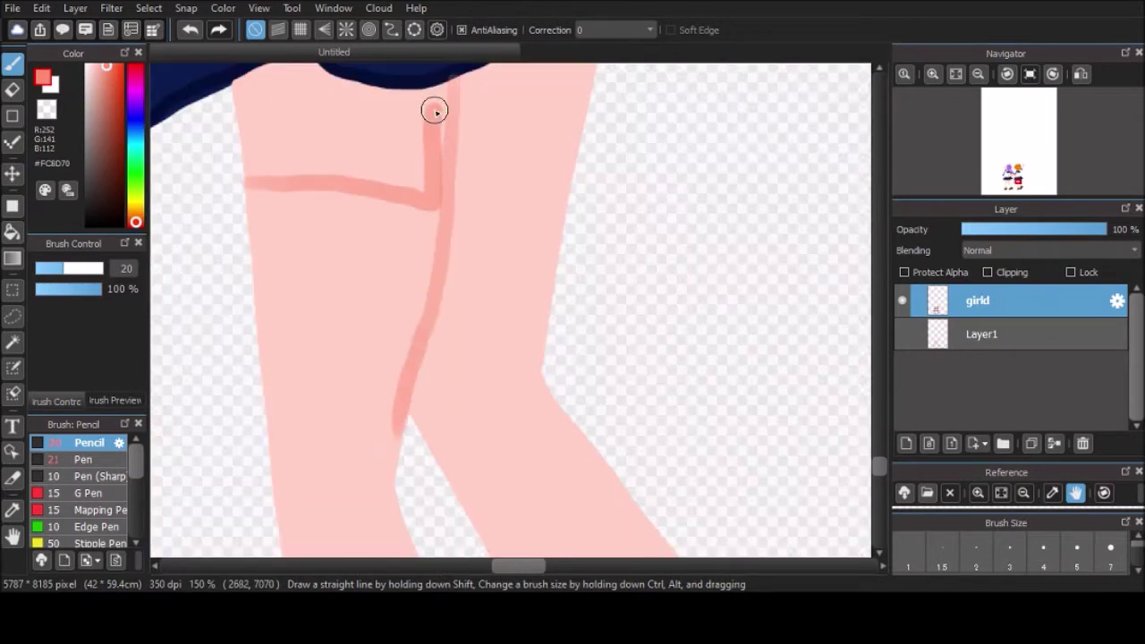
{"action": "scroll", "coordinate": [241, 87], "scroll_direction": "up", "scroll_amount": 1}
Outline the bands on the left and right thighs.
{"action": "left_click_drag", "start_coordinate": [264, 121], "coordinate": [278, 200]}
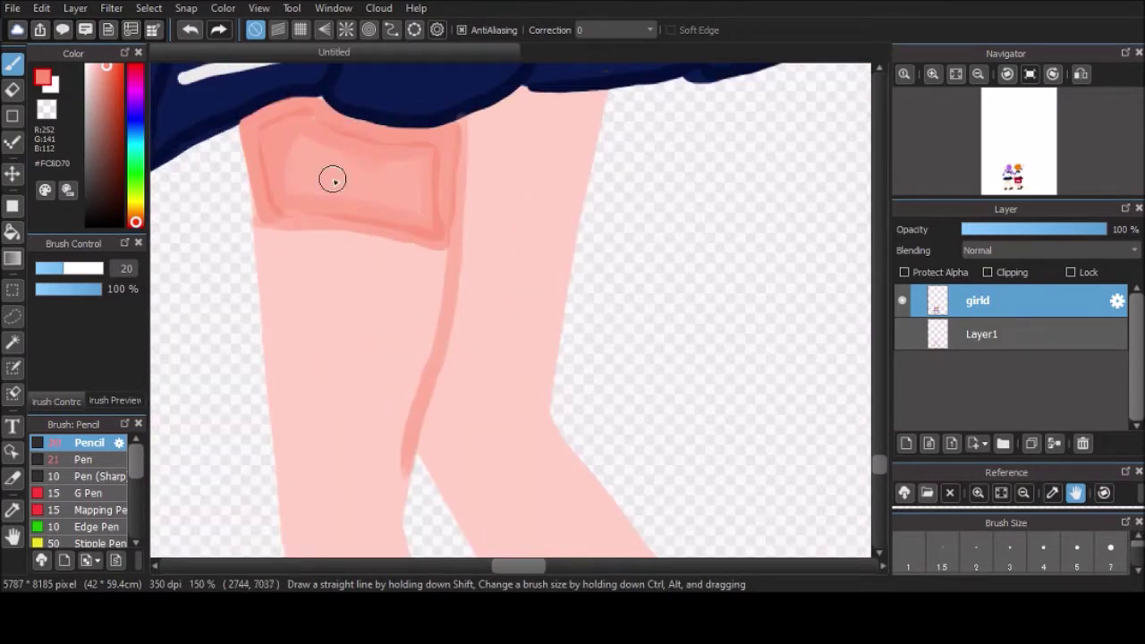
{"action": "scroll", "coordinate": [332, 180], "scroll_direction": "down", "scroll_amount": 1}
{"action": "left_click_drag", "start_coordinate": [345, 231], "coordinate": [410, 145]}
{"action": "scroll", "coordinate": [401, 222], "scroll_direction": "up", "scroll_amount": 3}
{"action": "scroll", "coordinate": [420, 263], "scroll_direction": "down", "scroll_amount": 2}
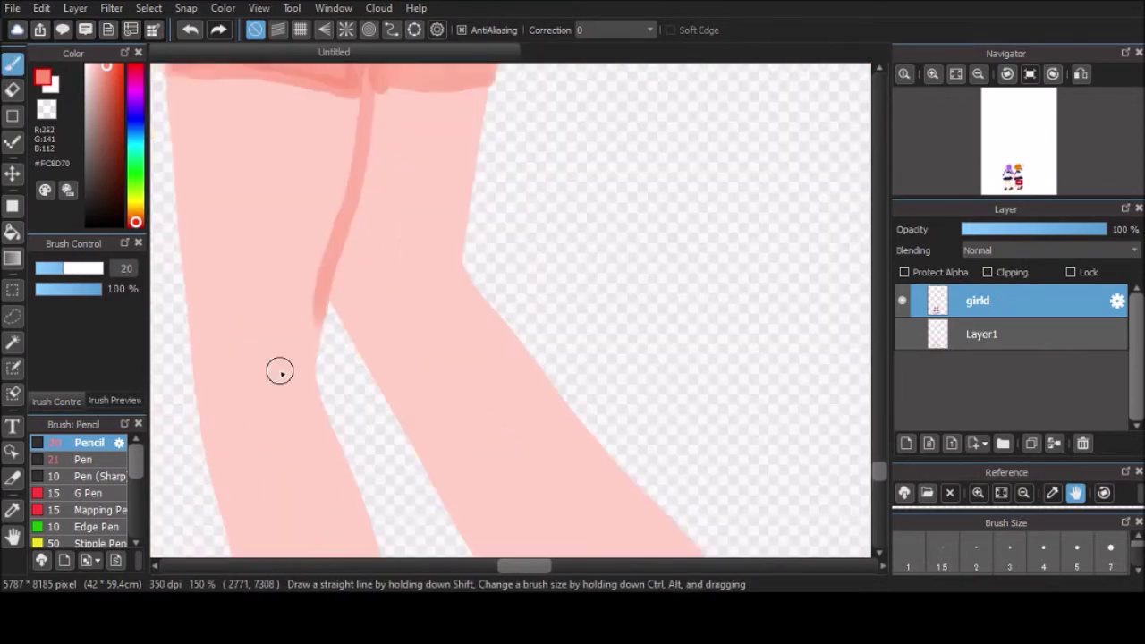
{"action": "scroll", "coordinate": [465, 321], "scroll_direction": "down", "scroll_amount": 3}
{"action": "scroll", "coordinate": [414, 149], "scroll_direction": "up", "scroll_amount": 4}
{"action": "scroll", "coordinate": [414, 148], "scroll_direction": "down", "scroll_amount": 4}
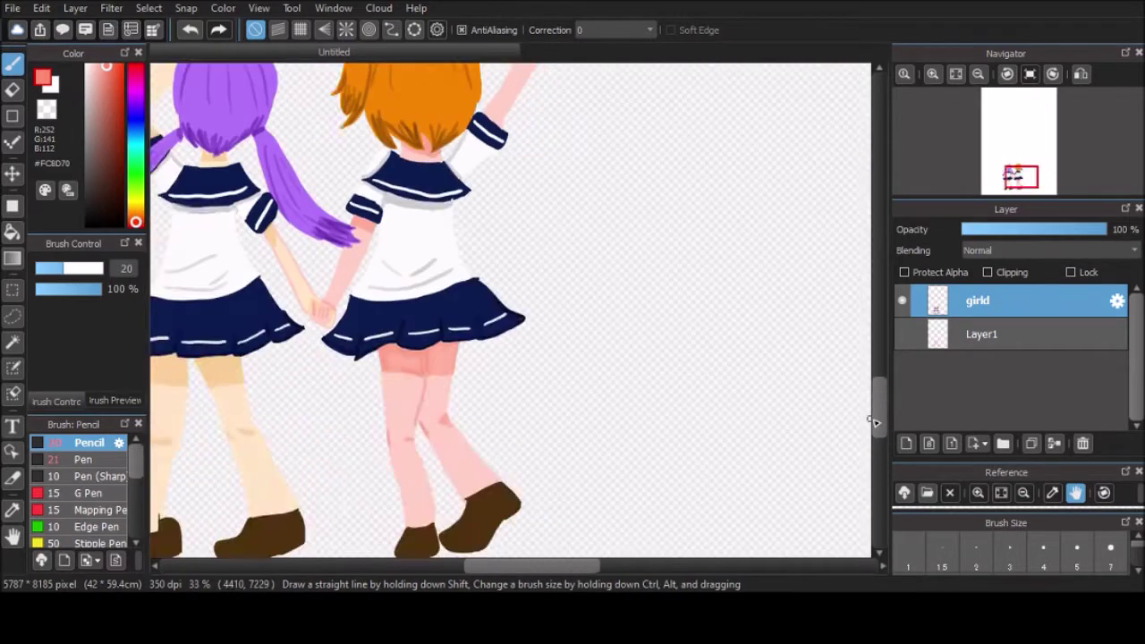
{"action": "scroll", "coordinate": [617, 295], "scroll_direction": "up", "scroll_amount": 4}
{"action": "scroll", "coordinate": [565, 409], "scroll_direction": "down", "scroll_amount": 5}
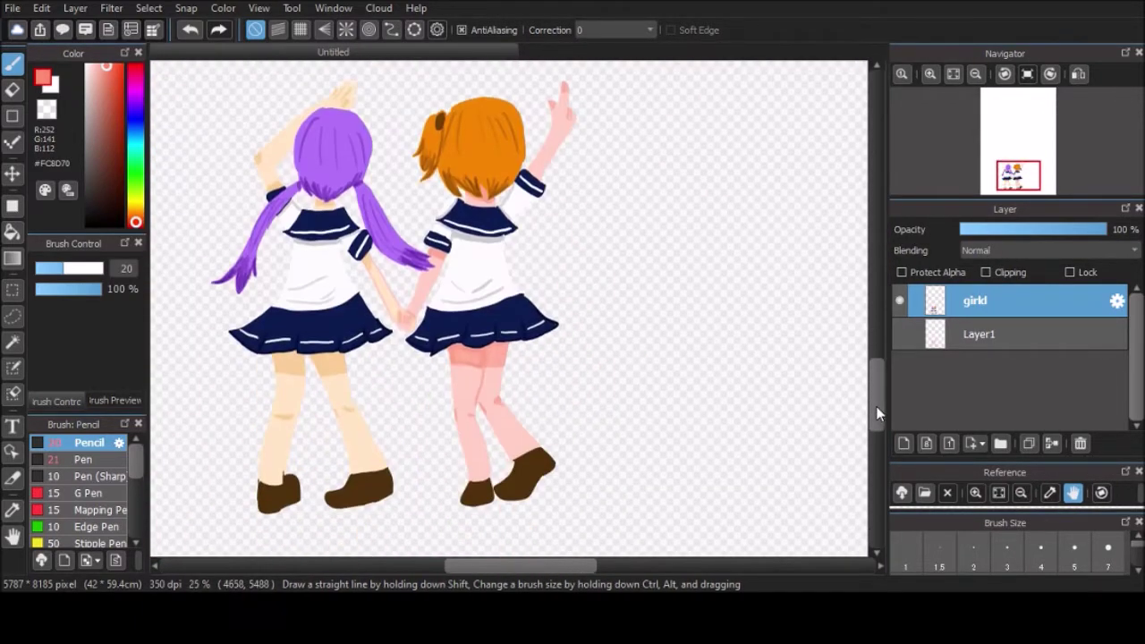
Sample a dark brown from the canvas and shade the left shoe's sole darker.
{"action": "key", "text": "i"}
{"action": "left_click", "coordinate": [119, 201]}
{"action": "key", "text": "b"}
{"action": "scroll", "coordinate": [286, 461], "scroll_direction": "up", "scroll_amount": 5}
{"action": "left_click_drag", "start_coordinate": [192, 500], "coordinate": [300, 499]}
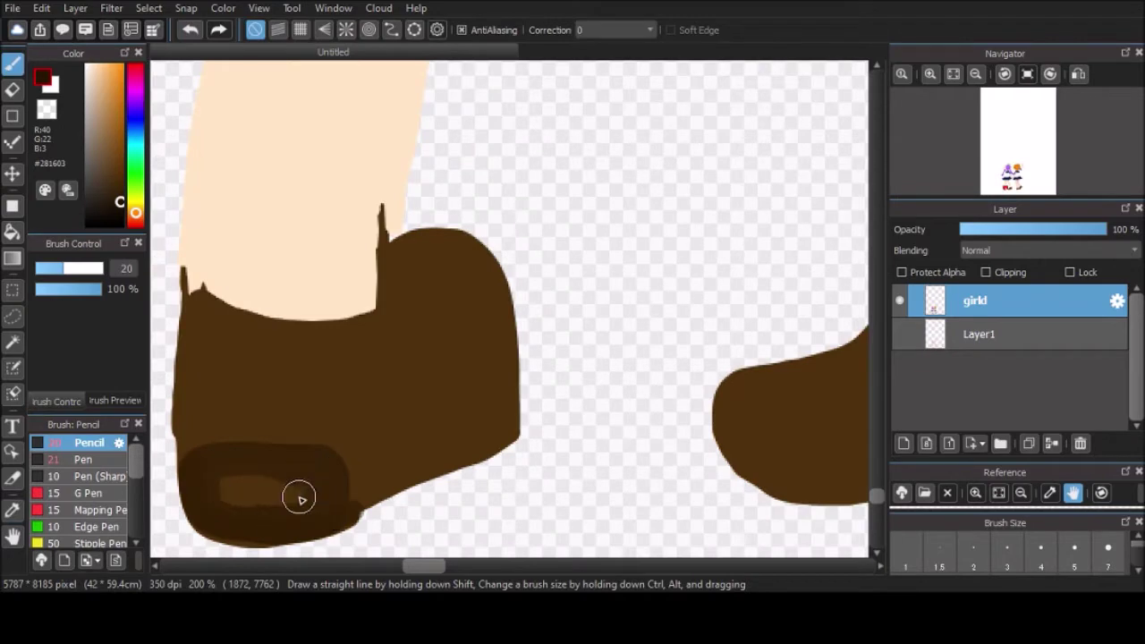
{"action": "left_click_drag", "start_coordinate": [407, 252], "coordinate": [421, 357]}
Add dark brown heel shading to both shoes.
{"action": "scroll", "coordinate": [420, 358], "scroll_direction": "right", "scroll_amount": 5}
{"action": "mouse_move", "coordinate": [537, 357]}
{"action": "left_mouse_down"}
{"action": "mouse_move", "coordinate": [575, 403]}
{"action": "mouse_move", "coordinate": [617, 421]}
{"action": "left_mouse_up"}
{"action": "scroll", "coordinate": [617, 421], "scroll_direction": "left", "scroll_amount": 3}
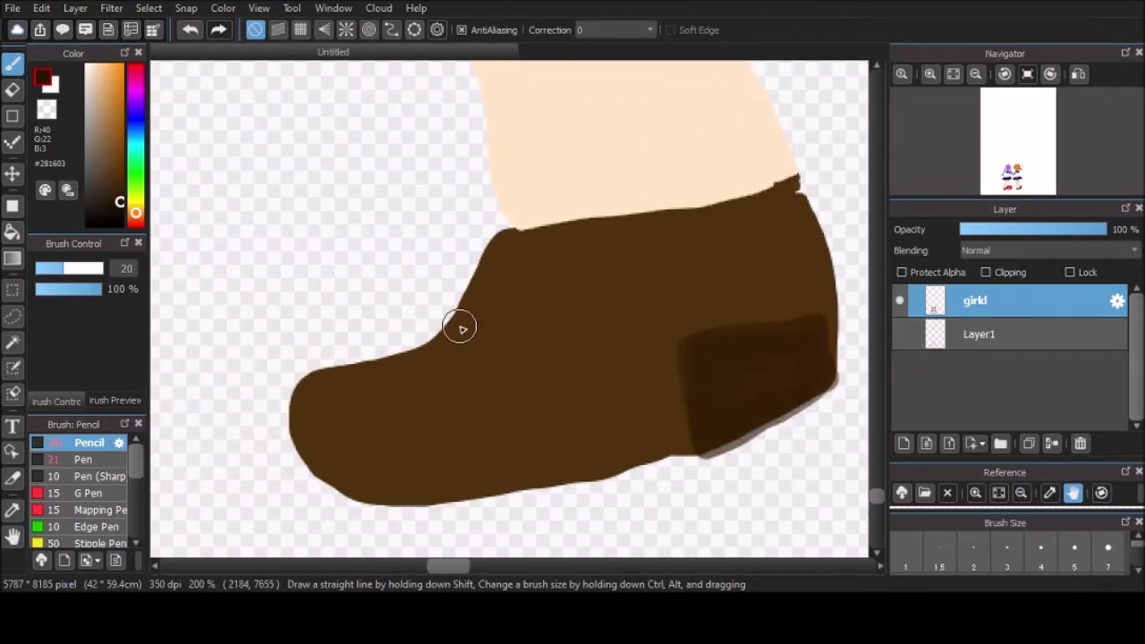
{"action": "left_click_drag", "start_coordinate": [460, 325], "coordinate": [465, 339]}
{"action": "scroll", "coordinate": [563, 402], "scroll_direction": "down", "scroll_amount": 5}
{"action": "scroll", "coordinate": [564, 402], "scroll_direction": "up", "scroll_amount": 5}
{"action": "scroll", "coordinate": [475, 381], "scroll_direction": "down", "scroll_amount": 1}
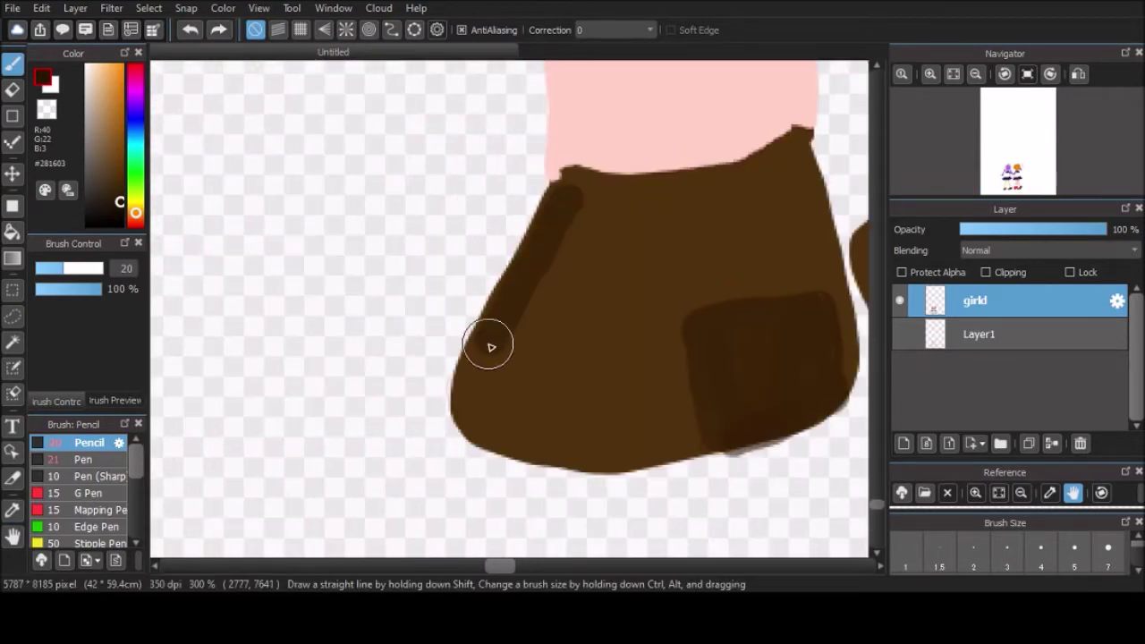
{"action": "scroll", "coordinate": [879, 505], "scroll_direction": "up", "scroll_amount": 3}
{"action": "scroll", "coordinate": [879, 505], "scroll_direction": "down", "scroll_amount": 2}
{"action": "mouse_move", "coordinate": [617, 331]}
{"action": "left_mouse_down"}
{"action": "mouse_move", "coordinate": [708, 140]}
{"action": "mouse_move", "coordinate": [759, 263]}
{"action": "left_mouse_up"}
{"action": "scroll", "coordinate": [486, 536], "scroll_direction": "down", "scroll_amount": 4}
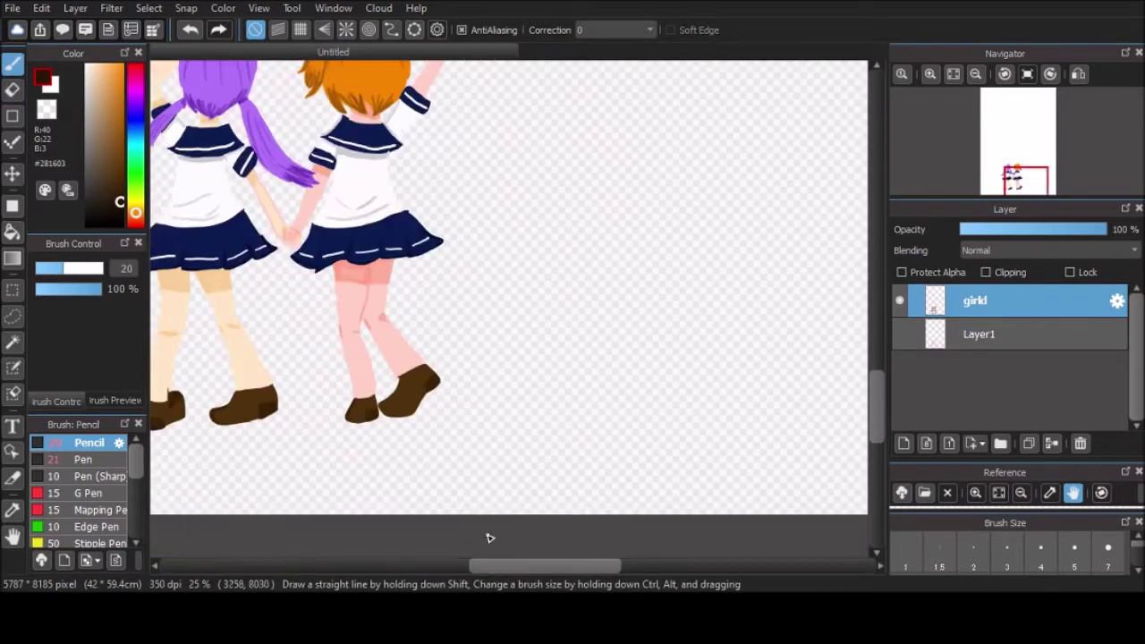
Try a lavender canvas fill with a dark purple, then undo the lavender fill.
{"action": "key", "text": "g"}
{"action": "left_click", "coordinate": [305, 111]}
{"action": "key", "text": "b"}
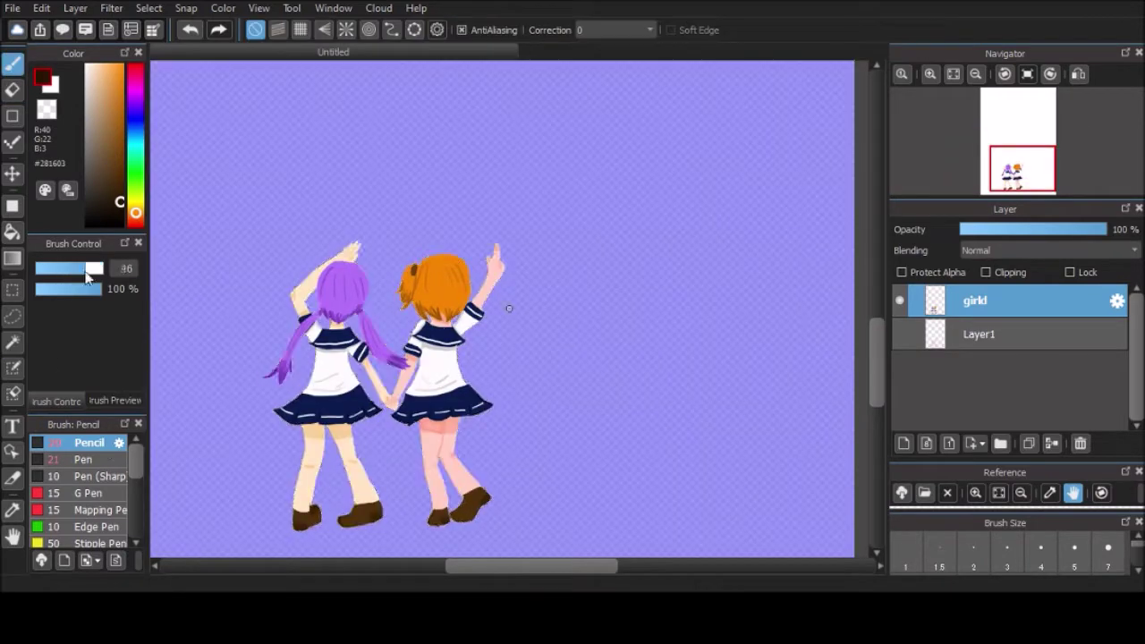
{"action": "left_click", "coordinate": [106, 89]}
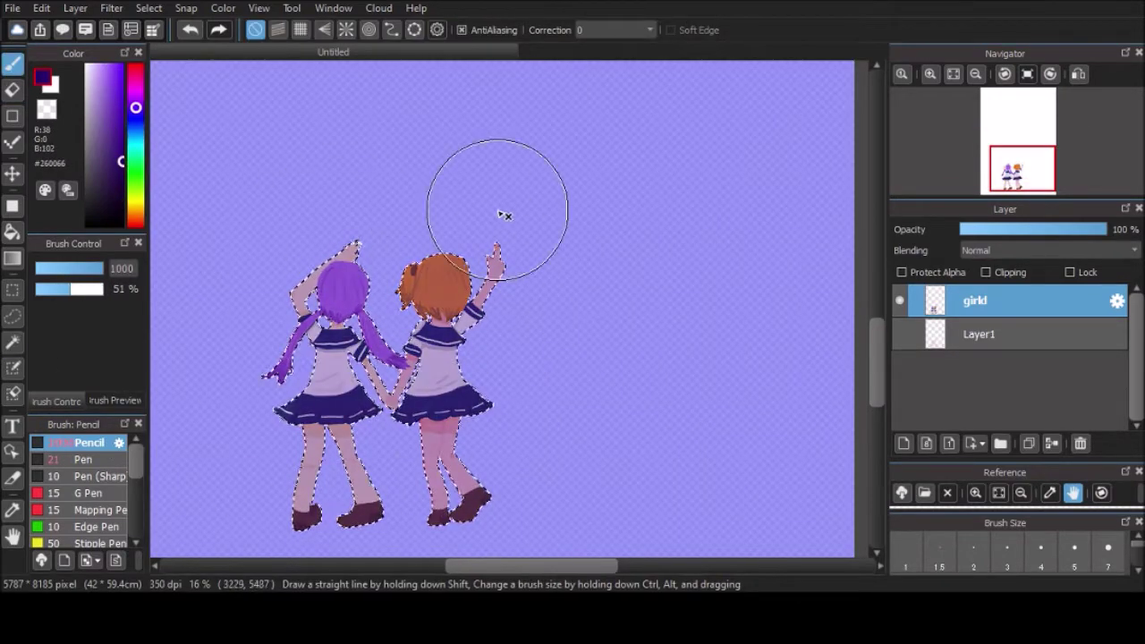
{"action": "scroll", "coordinate": [486, 218], "scroll_direction": "down", "scroll_amount": 2}
{"action": "left_click", "coordinate": [12, 342]}
{"action": "key", "text": "ctrl+z"}
Reveal the red sketch, add a layer, and paint green grass blades with solid green ground.
{"action": "left_click", "coordinate": [899, 333]}
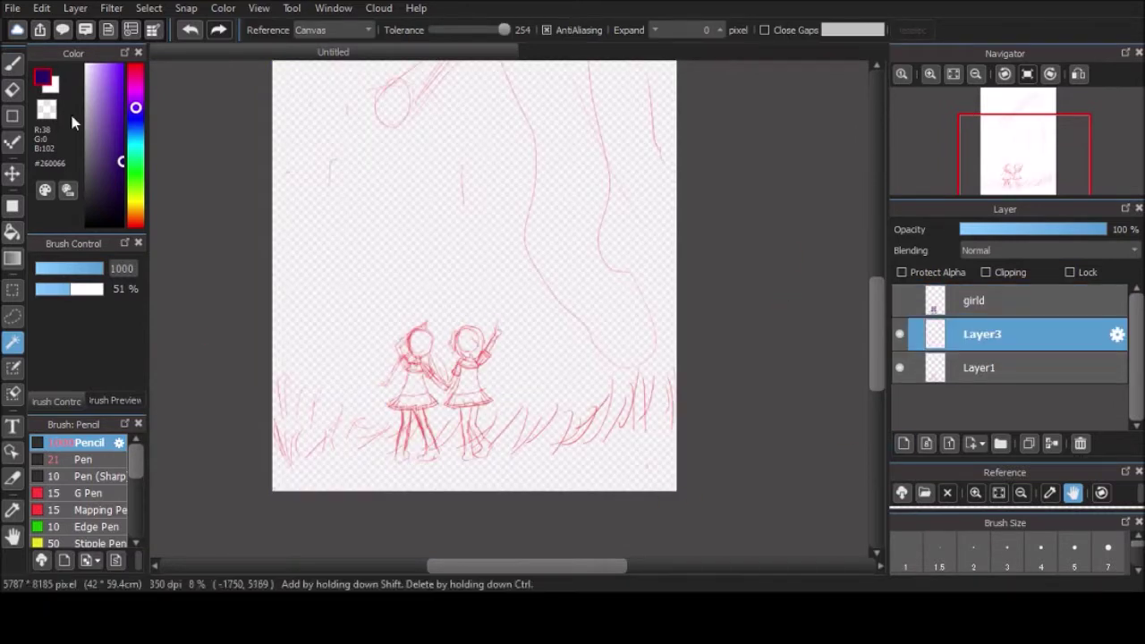
{"action": "left_click", "coordinate": [135, 183]}
{"action": "key", "text": "b"}
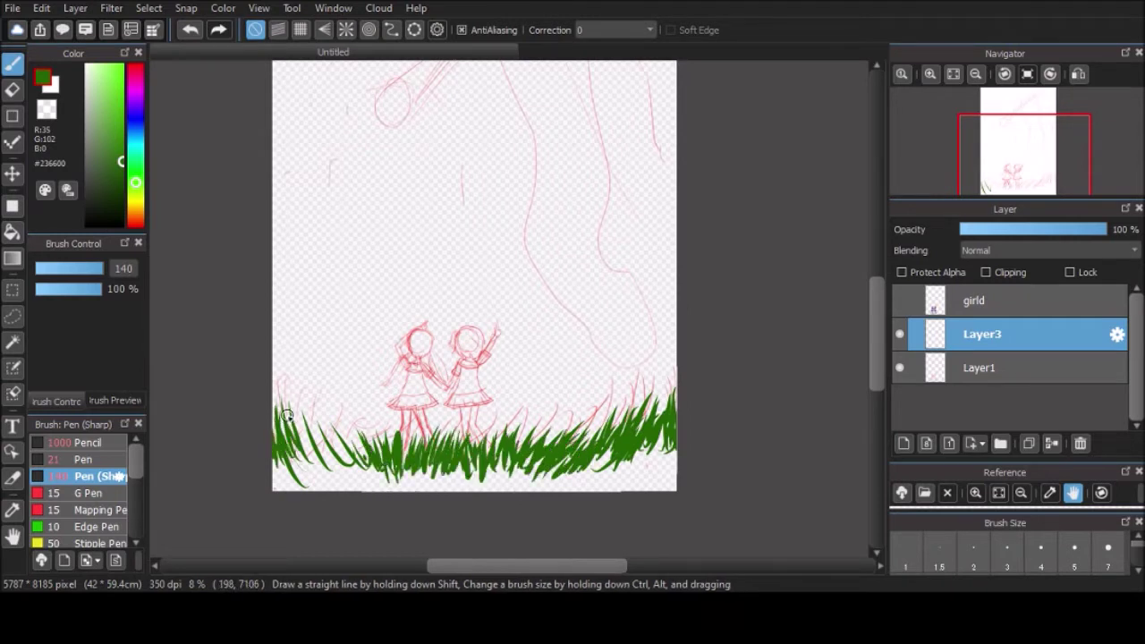
{"action": "left_click", "coordinate": [13, 230]}
{"action": "left_click", "coordinate": [298, 464]}
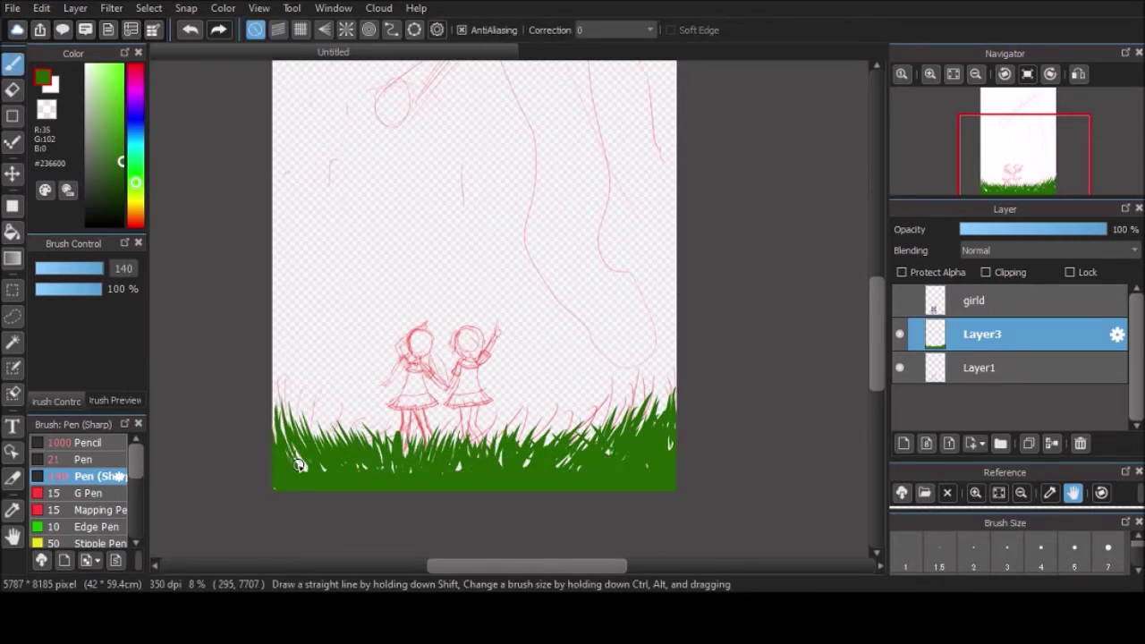
{"action": "left_click", "coordinate": [902, 444]}
Fill Layer4 with pink, reorder it below Layer3 and girld, and make it active.
{"action": "left_click", "coordinate": [900, 367]}
{"action": "left_click", "coordinate": [900, 401]}
{"action": "left_click", "coordinate": [136, 97]}
{"action": "key", "text": "g"}
{"action": "left_click", "coordinate": [474, 269]}
{"action": "left_click", "coordinate": [900, 300]}
{"action": "left_click", "coordinate": [899, 367]}
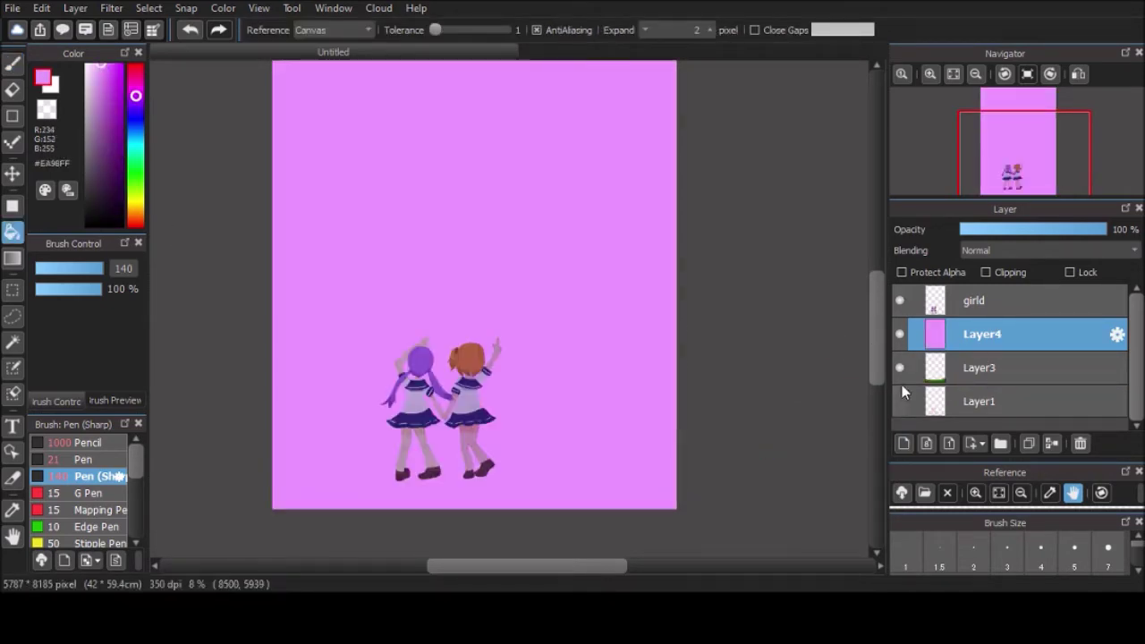
{"action": "left_click_drag", "start_coordinate": [984, 333], "coordinate": [984, 376]}
{"action": "left_click_drag", "start_coordinate": [984, 301], "coordinate": [984, 340]}
{"action": "left_click", "coordinate": [900, 301]}
{"action": "left_click", "coordinate": [900, 334]}
{"action": "left_click", "coordinate": [984, 368]}
{"action": "key", "text": "b"}
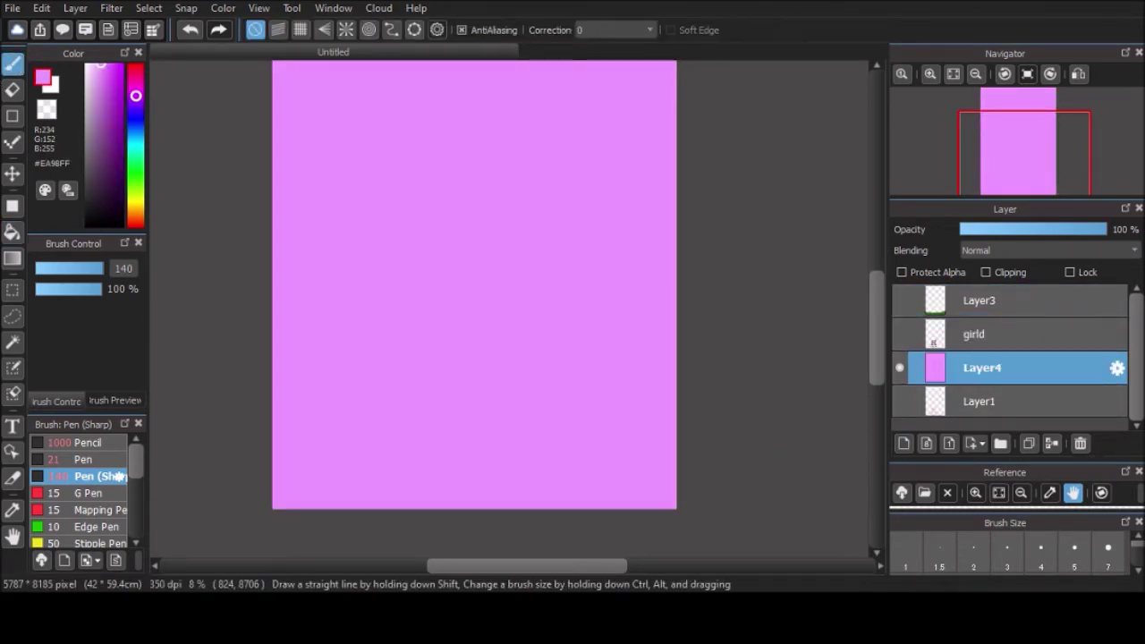
Paint dark purple and blue-purple Watercolor streaks down the pink background.
{"action": "left_click", "coordinate": [89, 516]}
{"action": "left_click", "coordinate": [137, 161]}
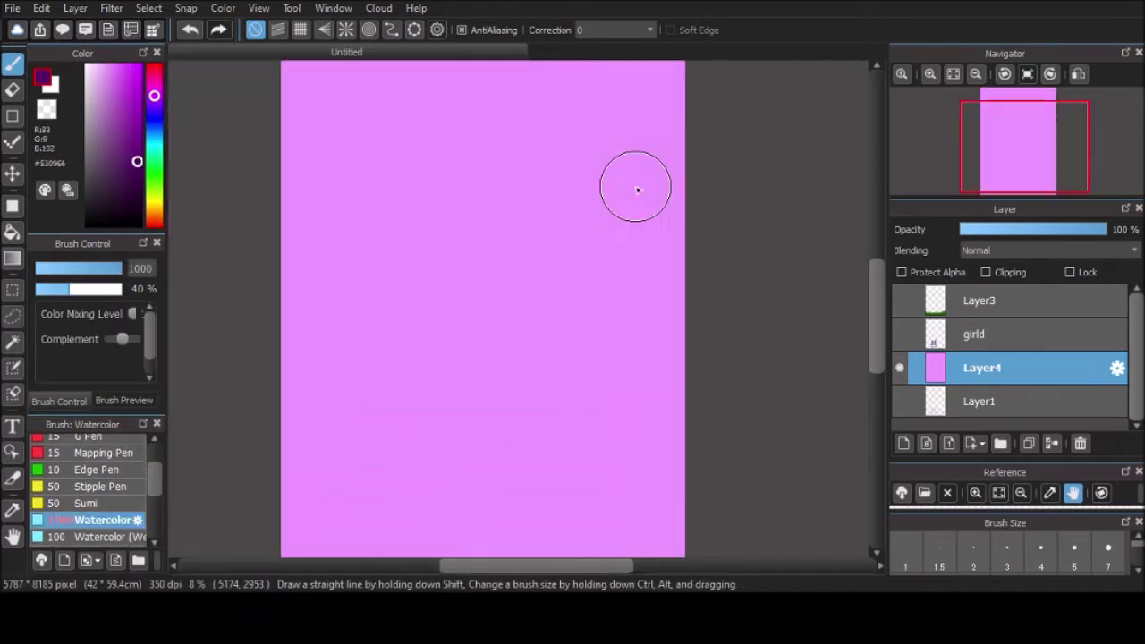
{"action": "mouse_move", "coordinate": [546, 85]}
{"action": "left_mouse_down"}
{"action": "mouse_move", "coordinate": [653, 379]}
{"action": "mouse_move", "coordinate": [667, 385]}
{"action": "left_mouse_up"}
{"action": "mouse_move", "coordinate": [586, 90]}
{"action": "left_mouse_down"}
{"action": "mouse_move", "coordinate": [662, 387]}
{"action": "mouse_move", "coordinate": [680, 394]}
{"action": "left_mouse_up"}
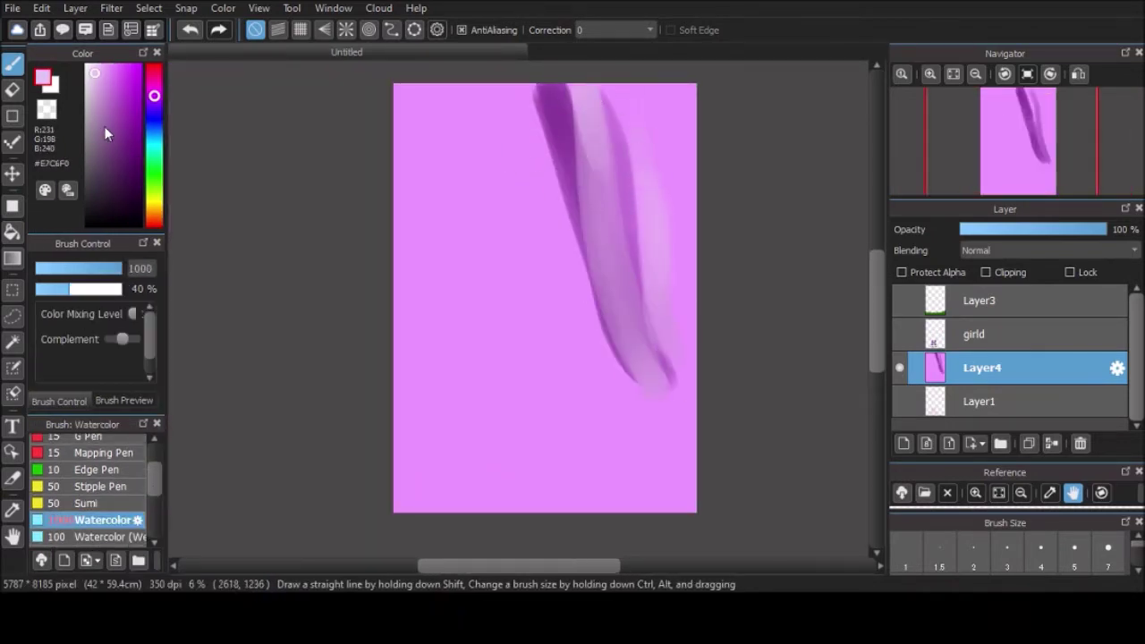
{"action": "left_click", "coordinate": [127, 138]}
{"action": "left_click_drag", "start_coordinate": [399, 179], "coordinate": [409, 398]}
{"action": "left_click_drag", "start_coordinate": [412, 90], "coordinate": [429, 393]}
{"action": "left_click_drag", "start_coordinate": [532, 255], "coordinate": [643, 412]}
{"action": "left_click_drag", "start_coordinate": [550, 242], "coordinate": [659, 403]}
{"action": "left_click_drag", "start_coordinate": [666, 89], "coordinate": [680, 411]}
{"action": "left_click_drag", "start_coordinate": [693, 89], "coordinate": [671, 393]}
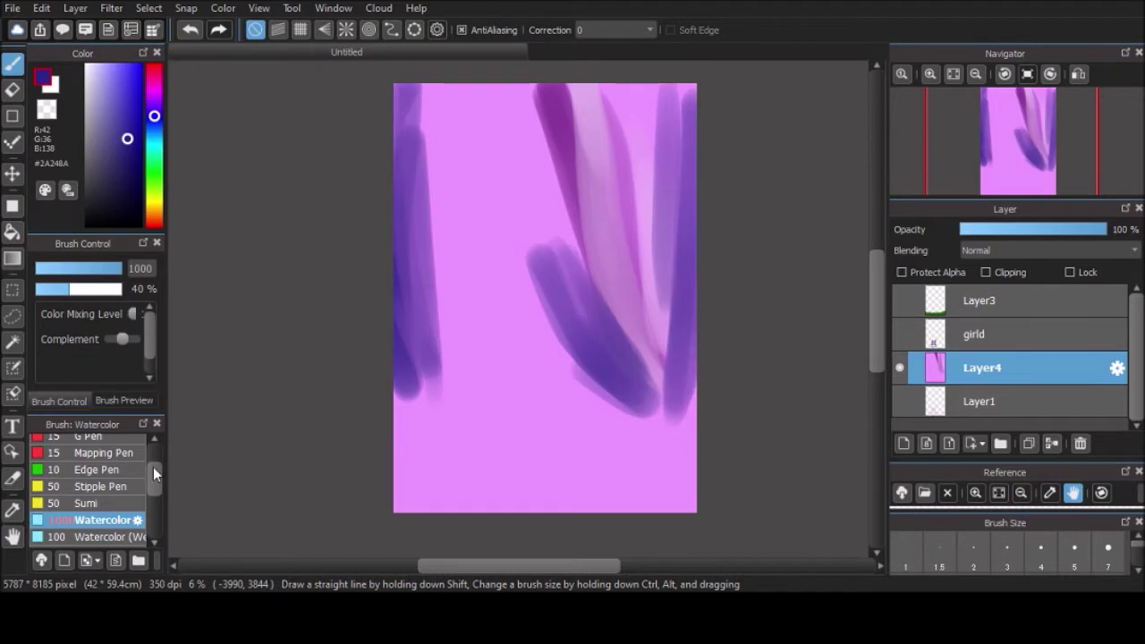
{"action": "left_click", "coordinate": [89, 536]}
{"action": "left_click_drag", "start_coordinate": [632, 138], "coordinate": [636, 235]}
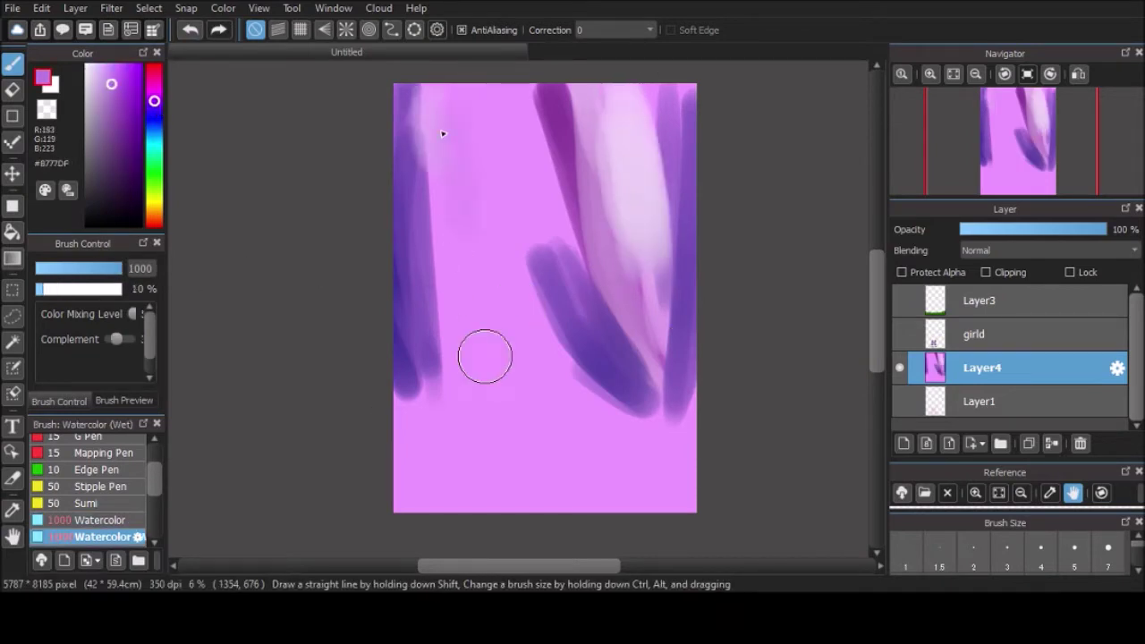
Airbrush dark blue along the edges, then purple at 62% opacity, lavender and magenta.
{"action": "left_click", "coordinate": [96, 525]}
{"action": "left_click", "coordinate": [408, 235], "text": "alt"}
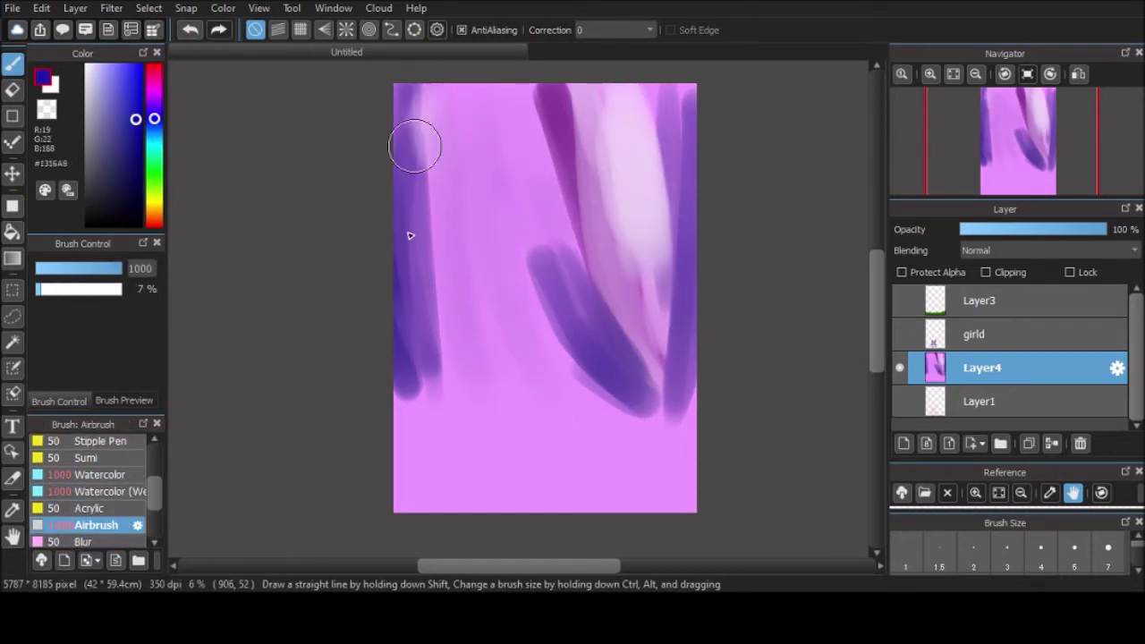
{"action": "left_click_drag", "start_coordinate": [409, 235], "coordinate": [427, 396]}
{"action": "left_click_drag", "start_coordinate": [407, 89], "coordinate": [408, 429]}
{"action": "left_click_drag", "start_coordinate": [536, 258], "coordinate": [652, 413]}
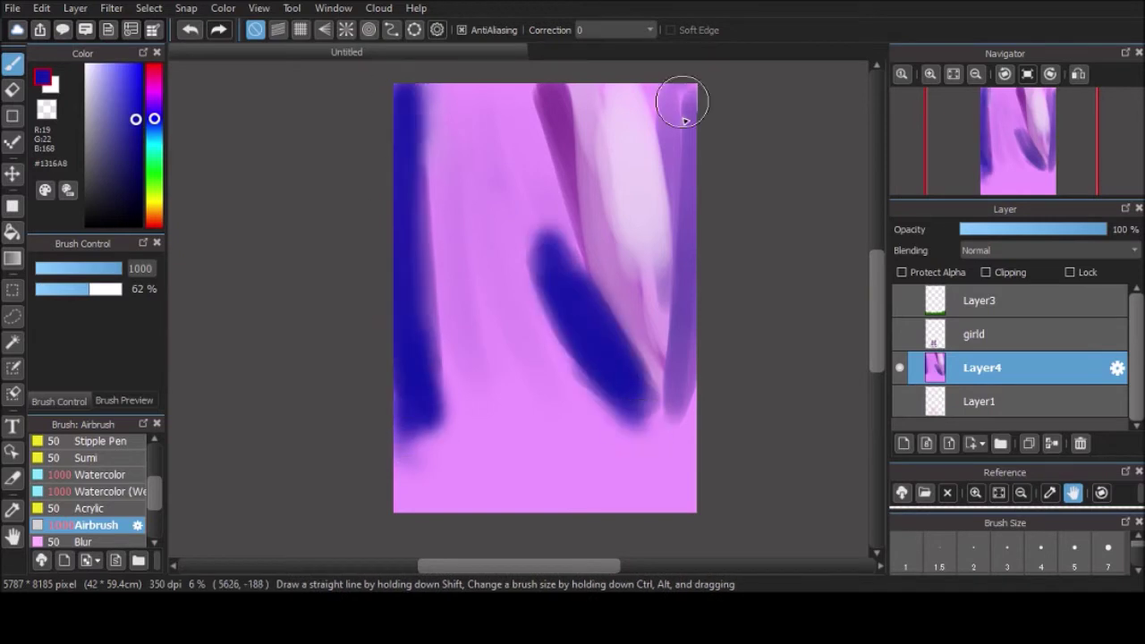
{"action": "left_click_drag", "start_coordinate": [677, 98], "coordinate": [684, 416]}
{"action": "left_click", "coordinate": [153, 98]}
{"action": "left_click", "coordinate": [89, 288]}
{"action": "left_click_drag", "start_coordinate": [550, 85], "coordinate": [633, 362]}
{"action": "mouse_move", "coordinate": [644, 237]}
{"action": "left_mouse_down"}
{"action": "mouse_move", "coordinate": [659, 373]}
{"action": "mouse_move", "coordinate": [644, 242]}
{"action": "left_mouse_up"}
{"action": "mouse_move", "coordinate": [438, 90]}
{"action": "left_mouse_down"}
{"action": "mouse_move", "coordinate": [457, 196]}
{"action": "mouse_move", "coordinate": [516, 269]}
{"action": "left_mouse_up"}
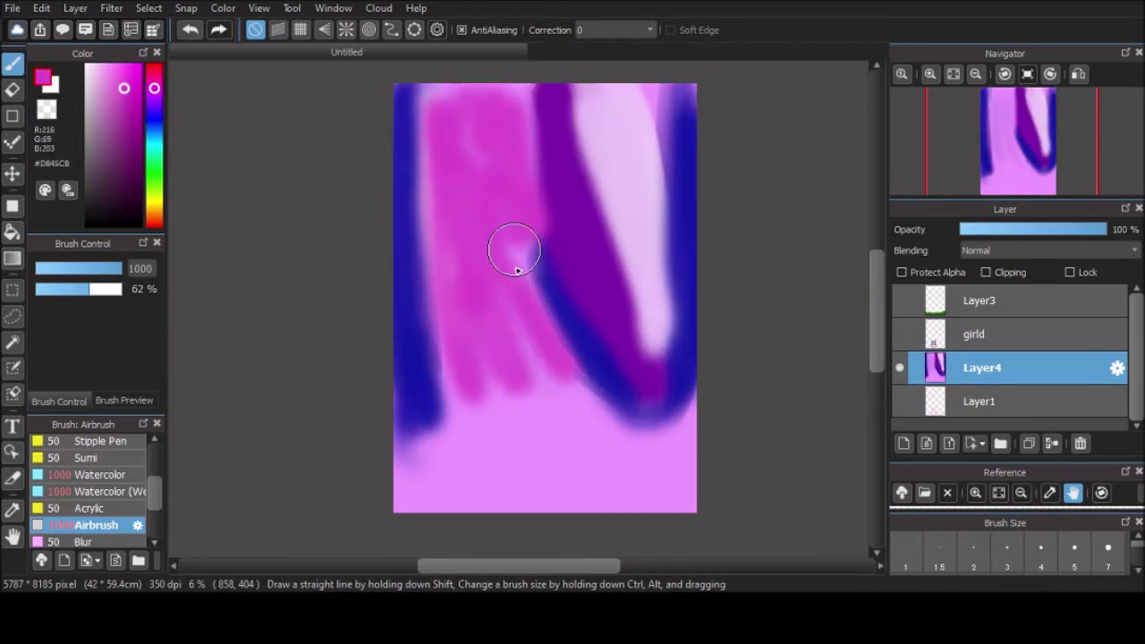
Blur the streaks and airbrush another purple stroke on the left side.
{"action": "left_click", "coordinate": [85, 541]}
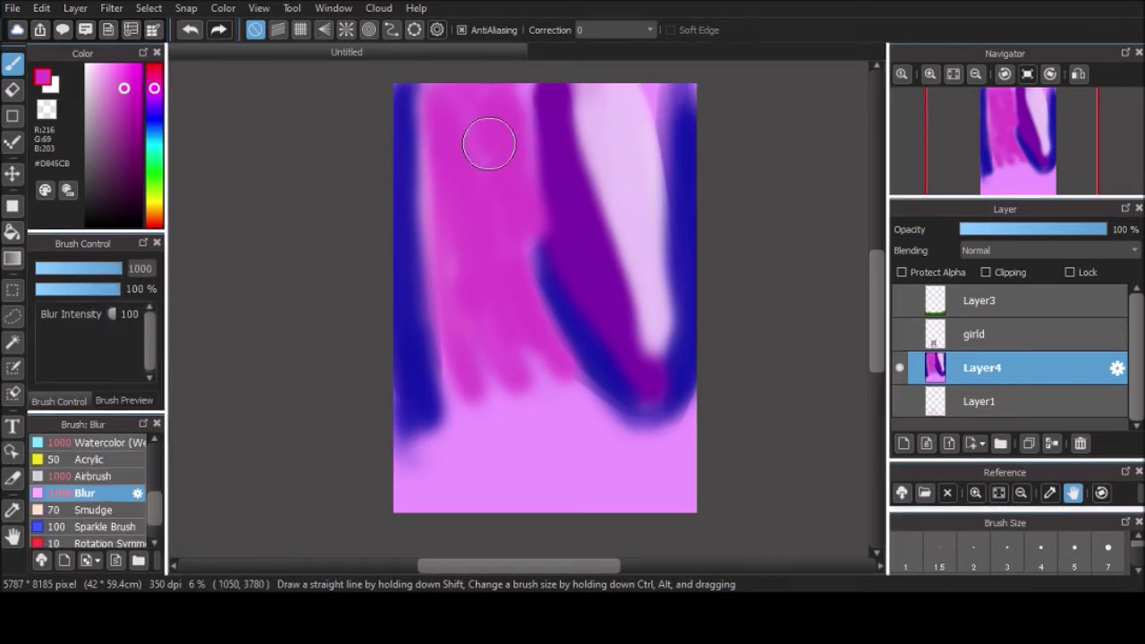
{"action": "left_click", "coordinate": [90, 476]}
{"action": "left_click", "coordinate": [153, 104]}
{"action": "left_click_drag", "start_coordinate": [420, 89], "coordinate": [510, 255]}
Paint magenta-purple strokes at 51% opacity, then airbrush dark blue over the pink streaks.
{"action": "left_click", "coordinate": [189, 29]}
{"action": "scroll", "coordinate": [90, 492], "scroll_direction": "up", "scroll_amount": 5}
{"action": "left_click", "coordinate": [90, 441]}
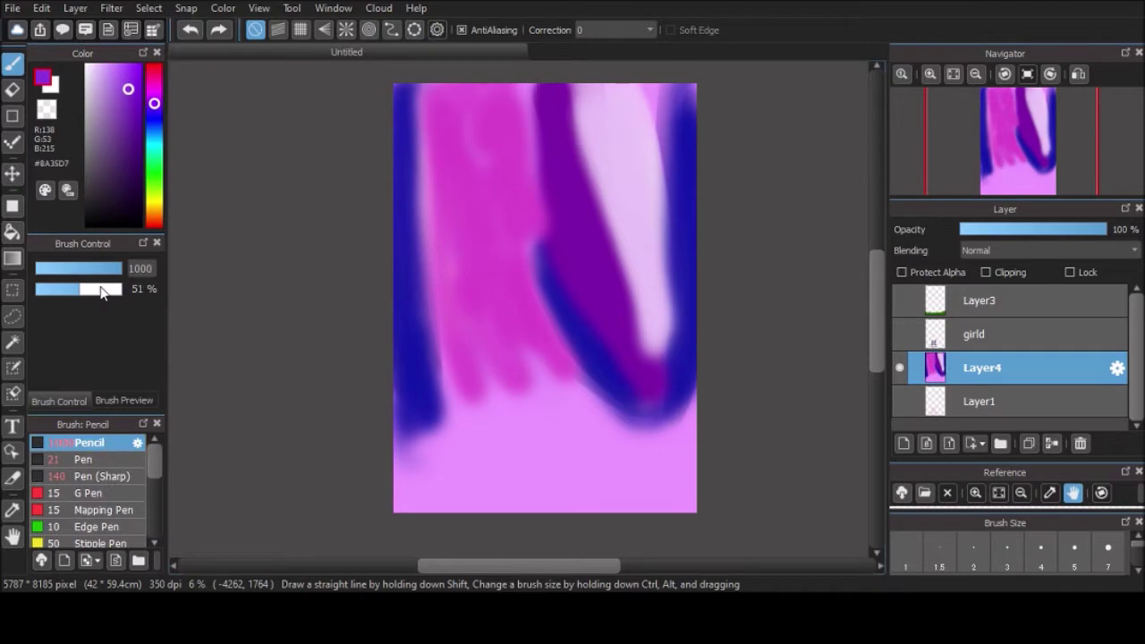
{"action": "mouse_move", "coordinate": [447, 98]}
{"action": "left_mouse_down"}
{"action": "mouse_move", "coordinate": [427, 294]}
{"action": "mouse_move", "coordinate": [494, 108]}
{"action": "mouse_move", "coordinate": [448, 486]}
{"action": "mouse_move", "coordinate": [563, 434]}
{"action": "mouse_move", "coordinate": [664, 120]}
{"action": "mouse_move", "coordinate": [522, 506]}
{"action": "left_mouse_up"}
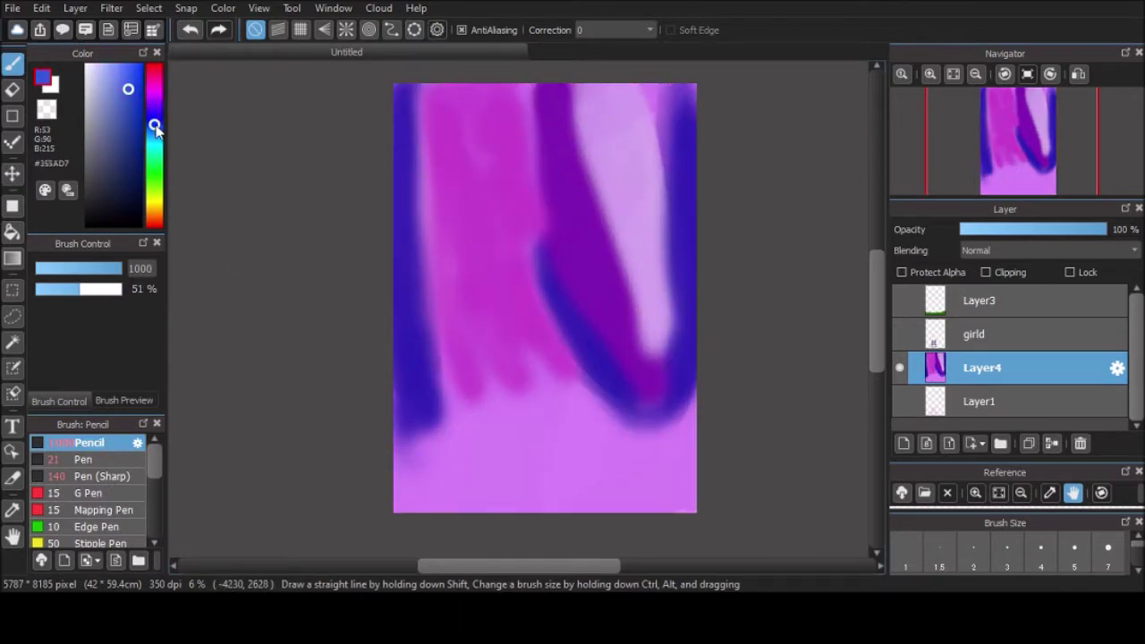
{"action": "left_click", "coordinate": [139, 150]}
{"action": "scroll", "coordinate": [90, 492], "scroll_direction": "down", "scroll_amount": 4}
{"action": "left_click", "coordinate": [95, 538]}
{"action": "mouse_move", "coordinate": [430, 98]}
{"action": "left_mouse_down"}
{"action": "mouse_move", "coordinate": [420, 224]}
{"action": "mouse_move", "coordinate": [441, 260]}
{"action": "mouse_move", "coordinate": [448, 315]}
{"action": "mouse_move", "coordinate": [506, 187]}
{"action": "mouse_move", "coordinate": [409, 511]}
{"action": "mouse_move", "coordinate": [493, 330]}
{"action": "mouse_move", "coordinate": [519, 103]}
{"action": "mouse_move", "coordinate": [498, 286]}
{"action": "mouse_move", "coordinate": [671, 218]}
{"action": "mouse_move", "coordinate": [680, 452]}
{"action": "mouse_move", "coordinate": [439, 487]}
{"action": "left_mouse_up"}
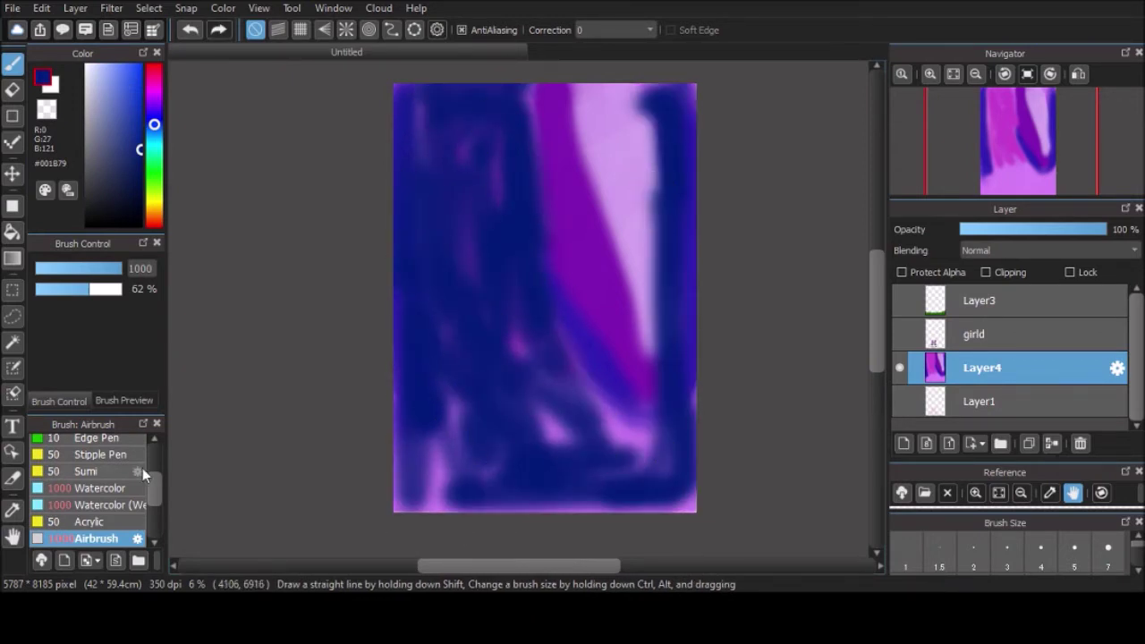
{"action": "scroll", "coordinate": [142, 469], "scroll_direction": "down", "scroll_amount": 3}
{"action": "left_click_drag", "start_coordinate": [673, 454], "coordinate": [497, 394]}
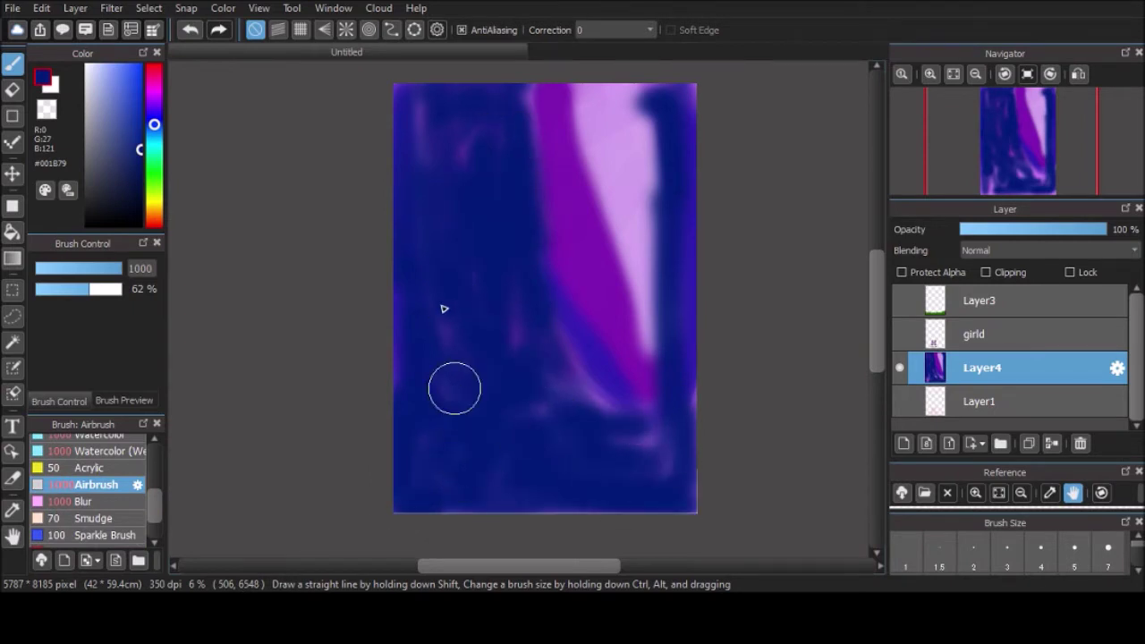
{"action": "mouse_move", "coordinate": [600, 407]}
{"action": "left_mouse_down"}
{"action": "mouse_move", "coordinate": [537, 104]}
{"action": "mouse_move", "coordinate": [685, 122]}
{"action": "mouse_move", "coordinate": [641, 83]}
{"action": "mouse_move", "coordinate": [677, 242]}
{"action": "mouse_move", "coordinate": [686, 446]}
{"action": "left_mouse_up"}
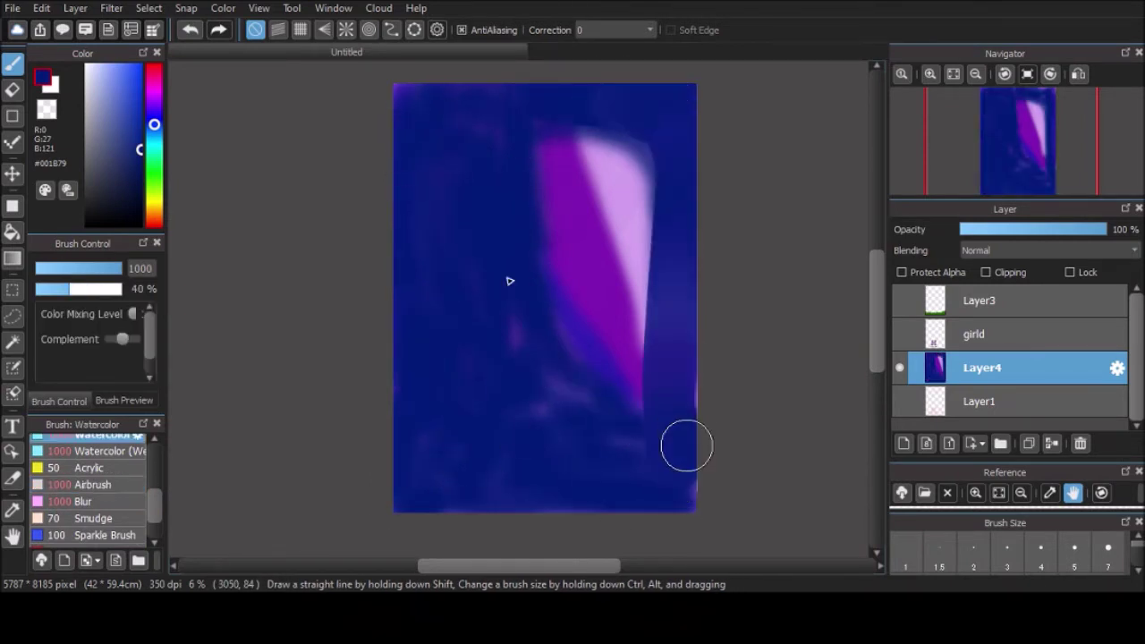
Reshape the streak with purple, brighten it with light pink, and smudge it smooth.
{"action": "left_click", "coordinate": [560, 182], "text": "alt"}
{"action": "mouse_move", "coordinate": [626, 358]}
{"action": "left_mouse_down"}
{"action": "mouse_move", "coordinate": [549, 130]}
{"action": "mouse_move", "coordinate": [606, 153]}
{"action": "left_mouse_up"}
{"action": "left_click", "coordinate": [594, 157], "text": "alt"}
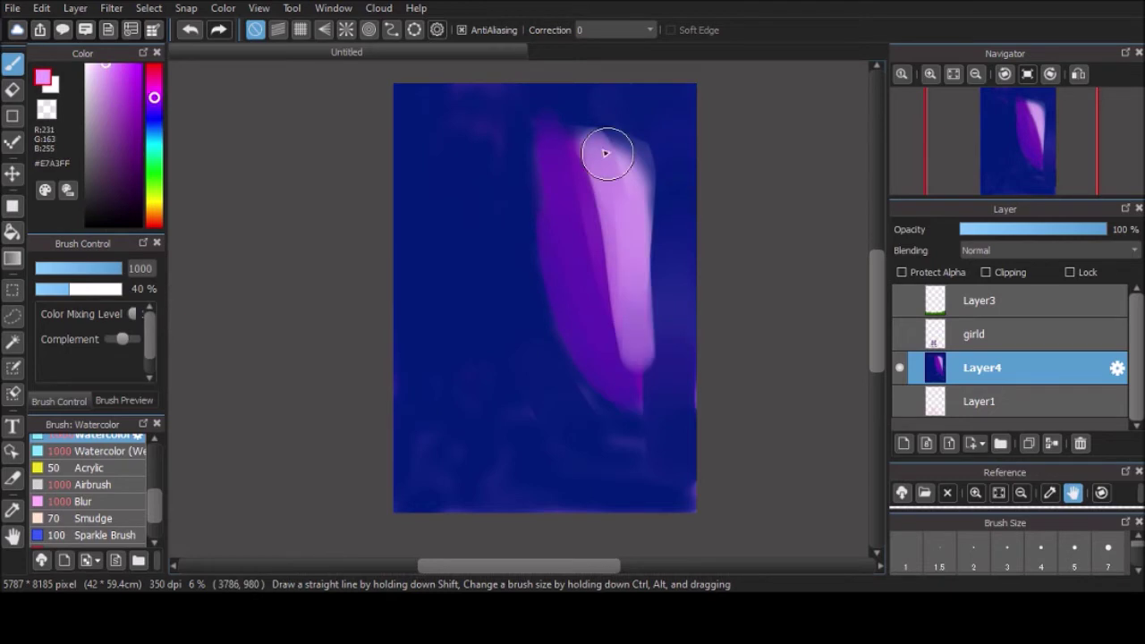
{"action": "left_click_drag", "start_coordinate": [626, 214], "coordinate": [639, 402]}
{"action": "left_click", "coordinate": [97, 518]}
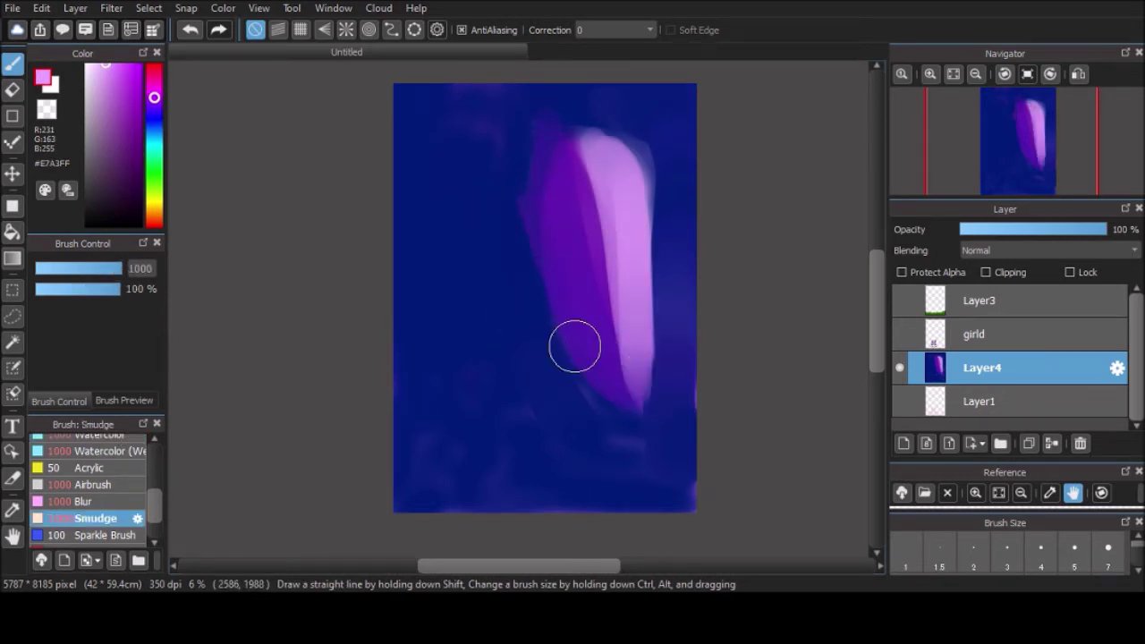
Add faint light-blue wisps at about 9% opacity, then darken the lower-right edge in navy.
{"action": "left_click", "coordinate": [94, 436]}
{"action": "scroll", "coordinate": [157, 494], "scroll_direction": "up", "scroll_amount": 2}
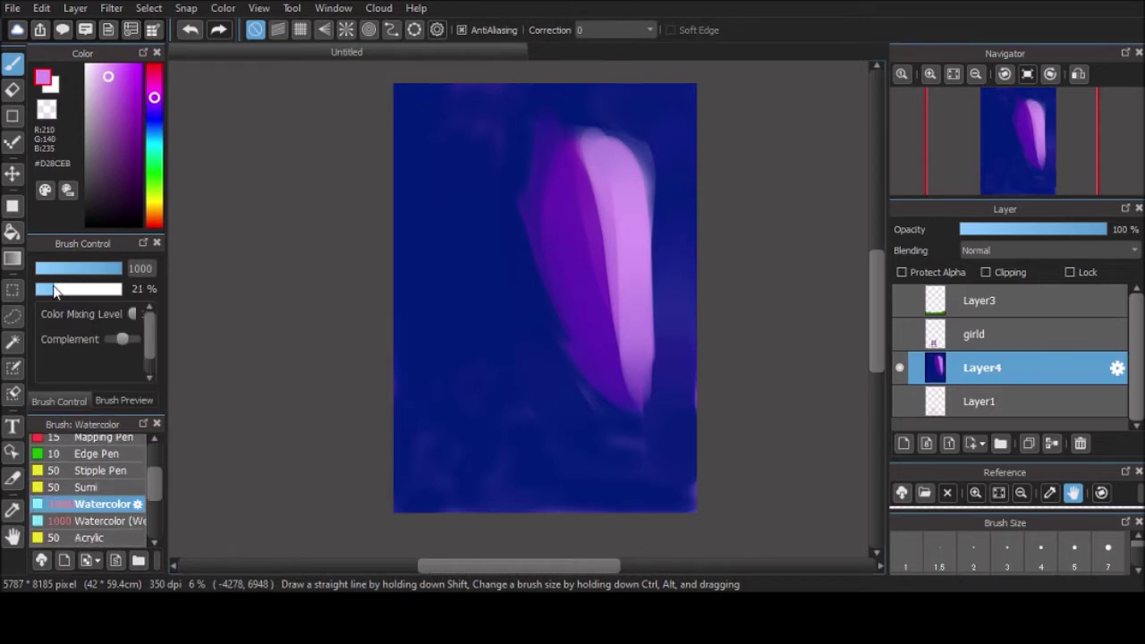
{"action": "left_click_drag", "start_coordinate": [148, 119], "coordinate": [152, 116]}
{"action": "left_click", "coordinate": [41, 288]}
{"action": "mouse_move", "coordinate": [447, 295]}
{"action": "left_mouse_down"}
{"action": "mouse_move", "coordinate": [474, 358]}
{"action": "mouse_move", "coordinate": [471, 307]}
{"action": "left_mouse_up"}
{"action": "left_click_drag", "start_coordinate": [693, 89], "coordinate": [696, 156]}
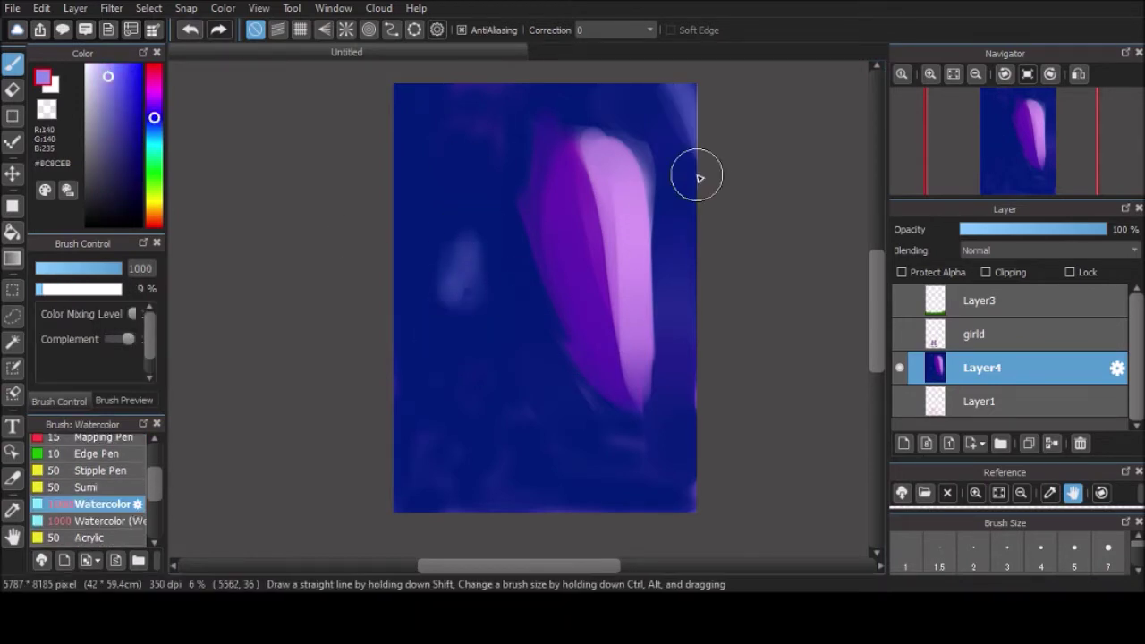
{"action": "left_click_drag", "start_coordinate": [438, 416], "coordinate": [581, 353]}
{"action": "left_click", "coordinate": [611, 417], "text": "alt"}
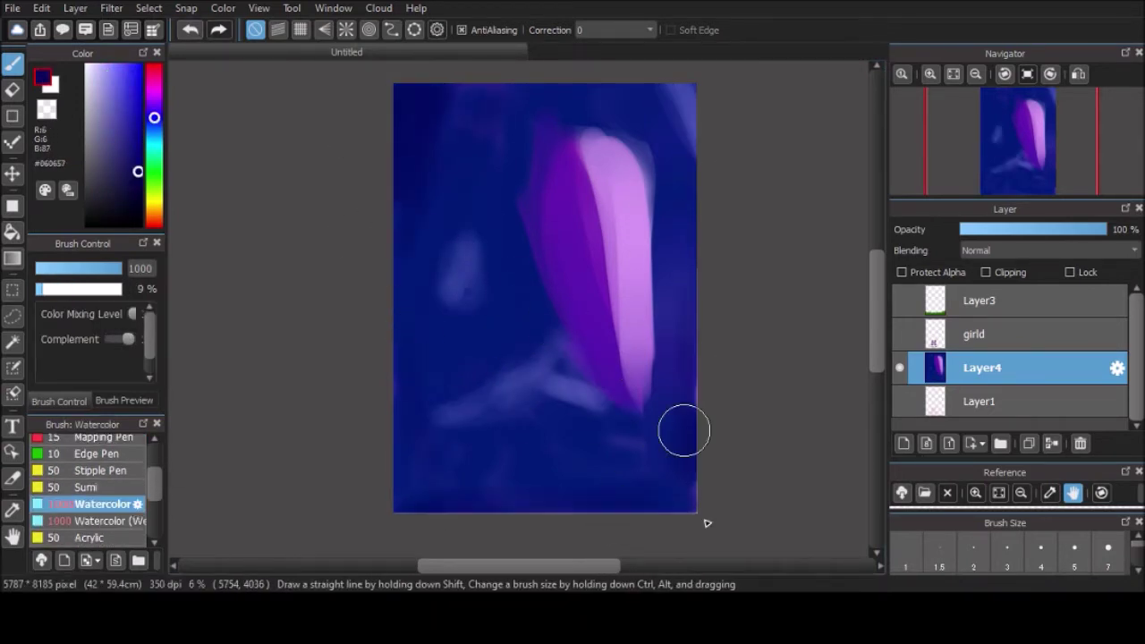
{"action": "left_click_drag", "start_coordinate": [706, 523], "coordinate": [684, 295]}
{"action": "mouse_move", "coordinate": [531, 219]}
{"action": "left_mouse_down"}
{"action": "mouse_move", "coordinate": [659, 307]}
{"action": "mouse_move", "coordinate": [653, 420]}
{"action": "left_mouse_up"}
{"action": "left_click", "coordinate": [86, 65]}
Set up the white Sparkle Brush with Scatter Strength 1, undoing a test sparkle stroke.
{"action": "scroll", "coordinate": [107, 501], "scroll_direction": "down", "scroll_amount": 3}
{"action": "left_click", "coordinate": [134, 489]}
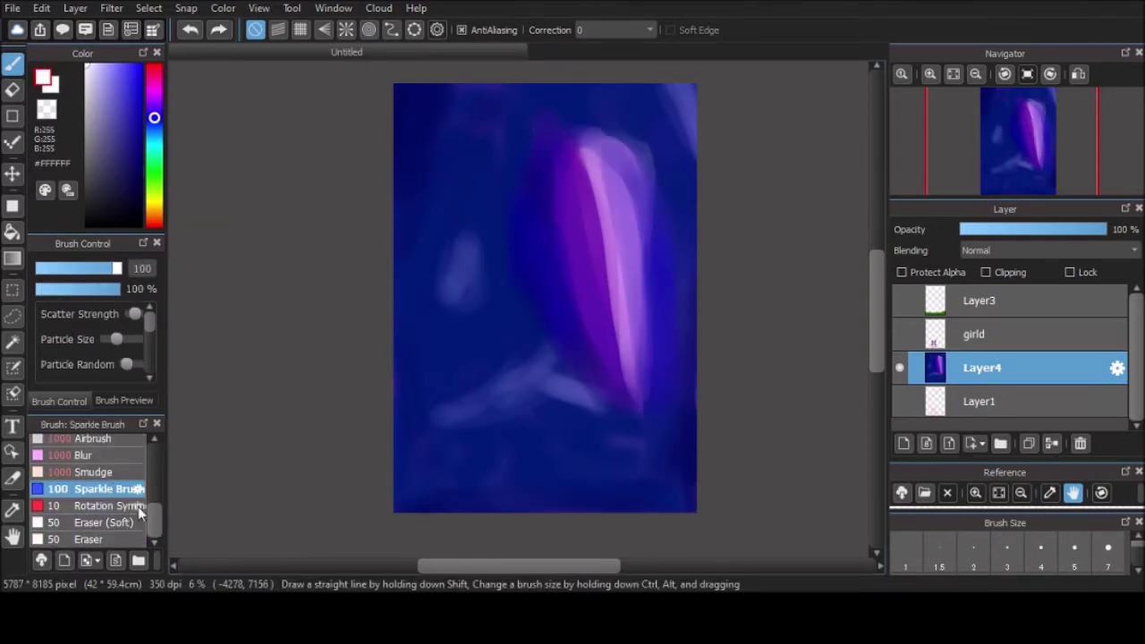
{"action": "scroll", "coordinate": [129, 368], "scroll_direction": "down", "scroll_amount": 2}
{"action": "left_click_drag", "start_coordinate": [169, 363], "coordinate": [284, 327]}
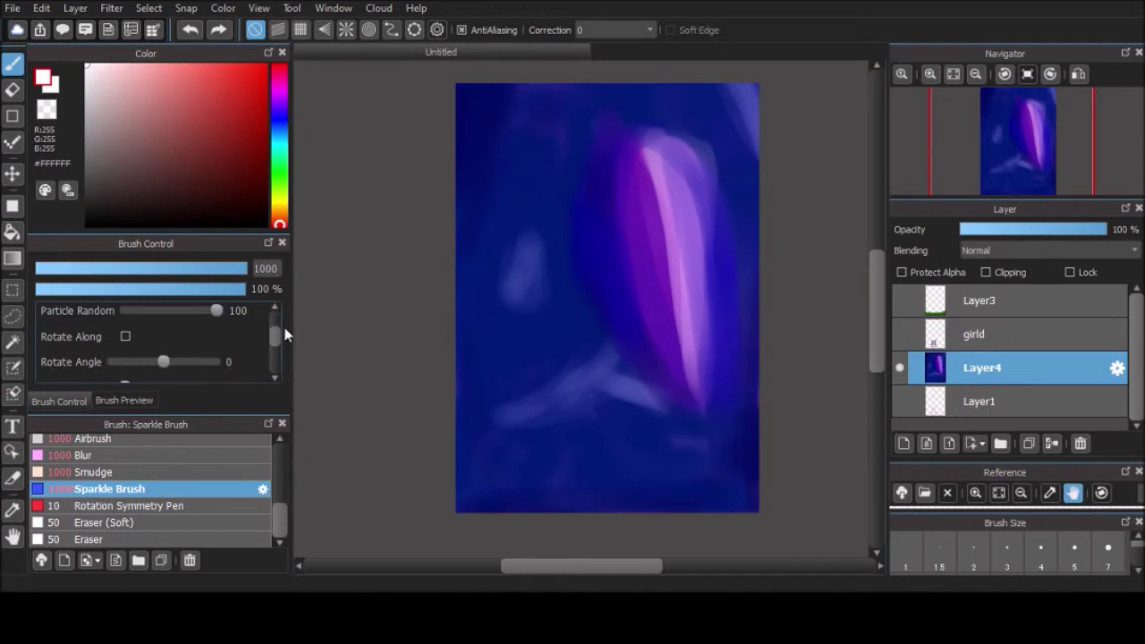
{"action": "scroll", "coordinate": [273, 346], "scroll_direction": "down", "scroll_amount": 3}
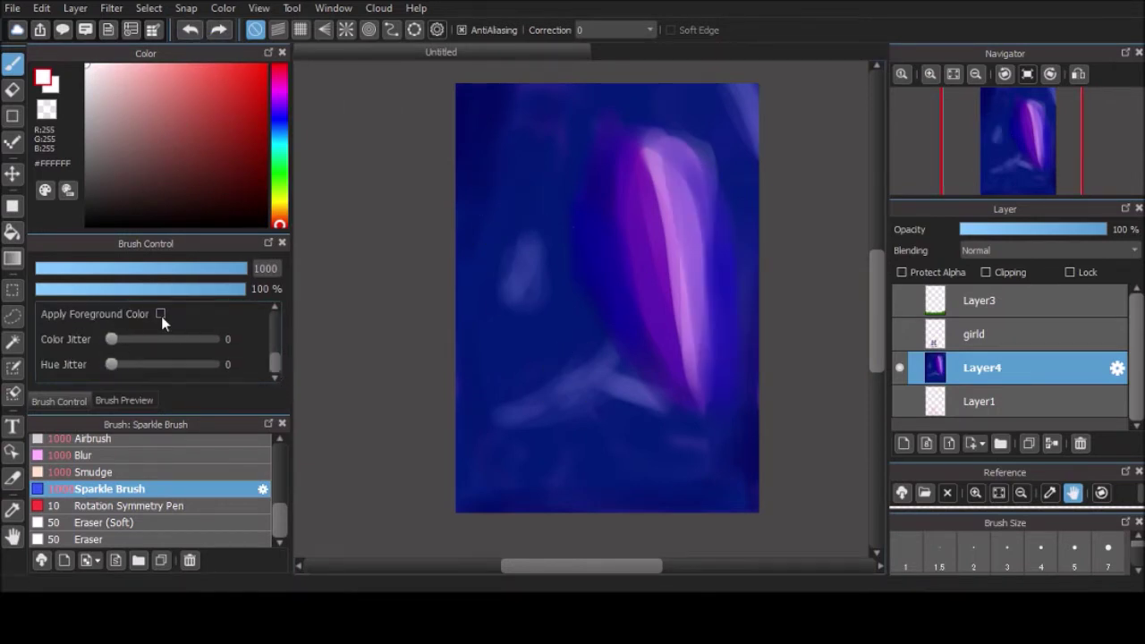
{"action": "left_click_drag", "start_coordinate": [474, 246], "coordinate": [581, 416]}
{"action": "scroll", "coordinate": [236, 318], "scroll_direction": "up", "scroll_amount": 3}
{"action": "left_click", "coordinate": [190, 30]}
{"action": "left_click_drag", "start_coordinate": [216, 314], "coordinate": [104, 332]}
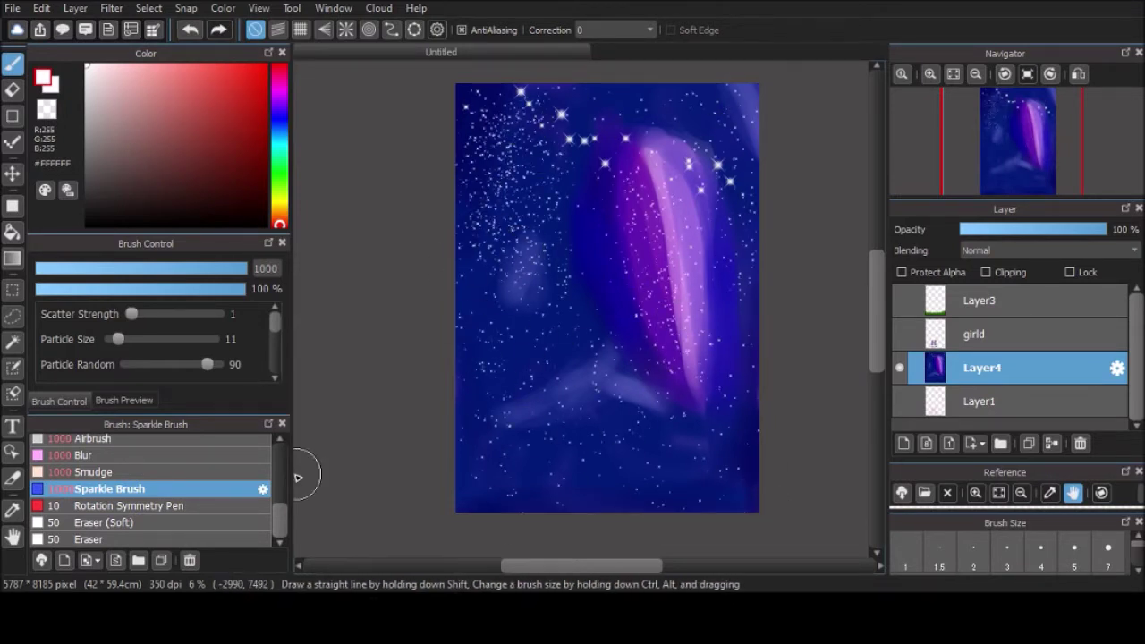
{"action": "left_click_drag", "start_coordinate": [298, 477], "coordinate": [209, 476]}
Add Layer5 above the sky layer Layer4 and paint a large pale lavender moon in the upper left.
{"action": "left_click", "coordinate": [903, 443]}
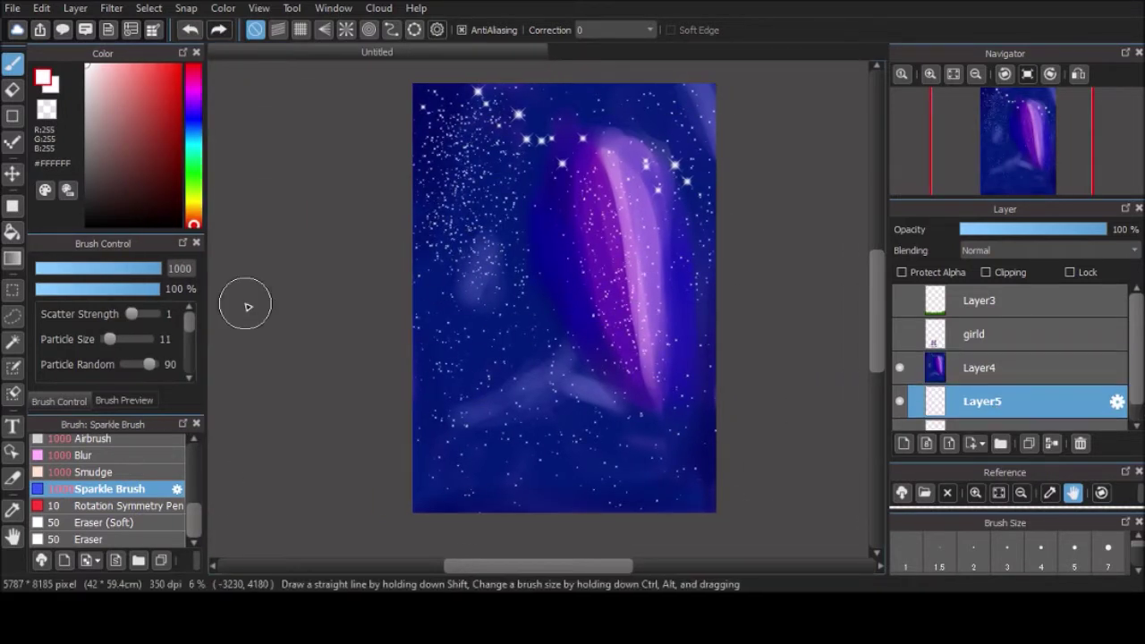
{"action": "left_click", "coordinate": [190, 108]}
{"action": "left_click_drag", "start_coordinate": [479, 224], "coordinate": [493, 223]}
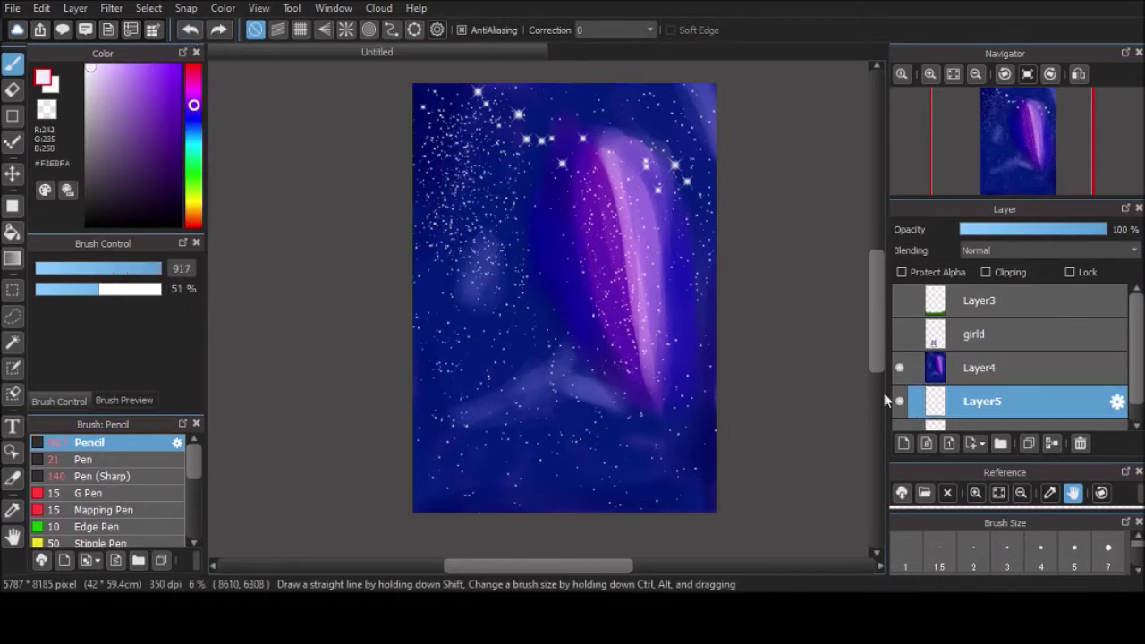
{"action": "left_click_drag", "start_coordinate": [904, 401], "coordinate": [903, 367]}
{"action": "mouse_move", "coordinate": [483, 224]}
{"action": "left_mouse_down"}
{"action": "mouse_move", "coordinate": [477, 173]}
{"action": "mouse_move", "coordinate": [438, 167]}
{"action": "left_mouse_up"}
{"action": "key", "text": "e"}
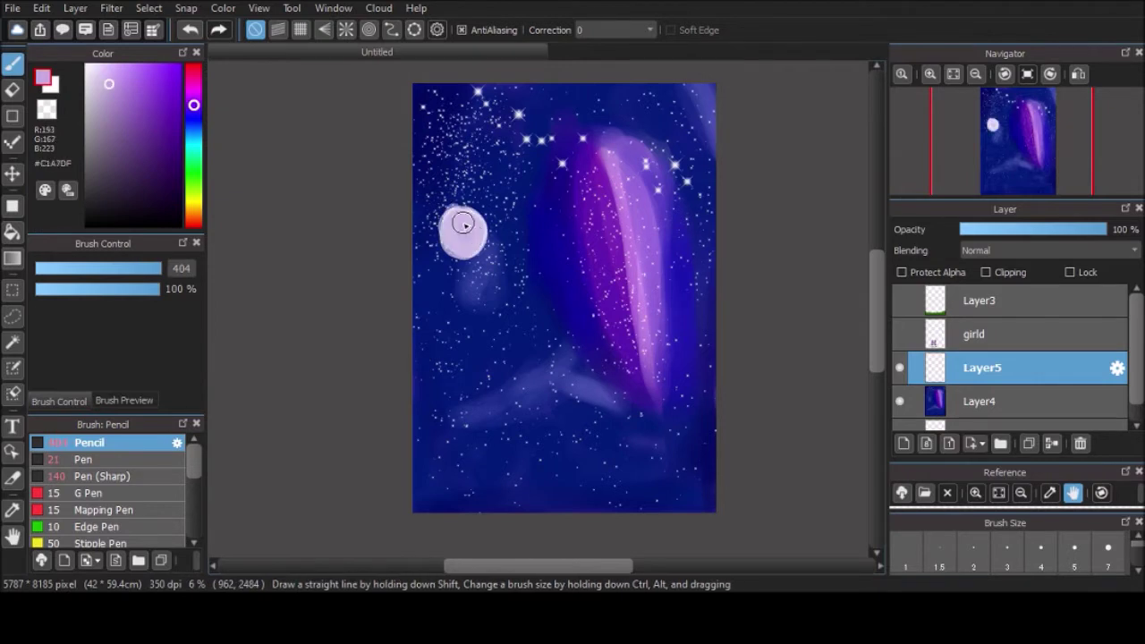
{"action": "key", "text": "Down"}
Show the grass and girld layers, make girld active, and hide the grass and sky to isolate the girls.
{"action": "left_click", "coordinate": [898, 301]}
{"action": "left_click", "coordinate": [899, 333]}
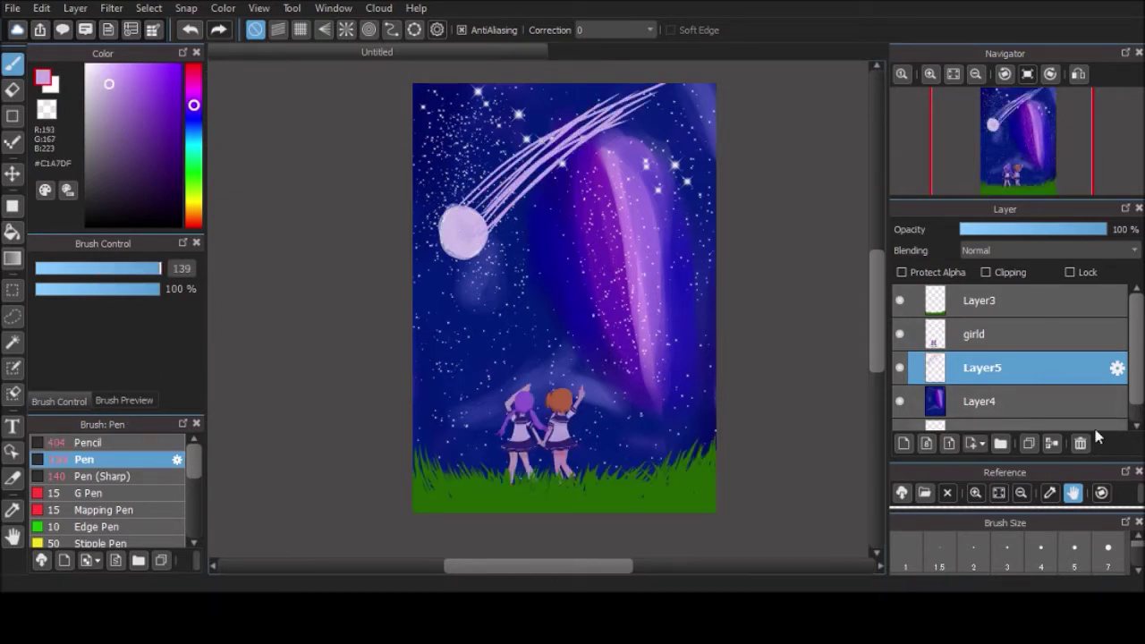
{"action": "left_click", "coordinate": [1029, 400]}
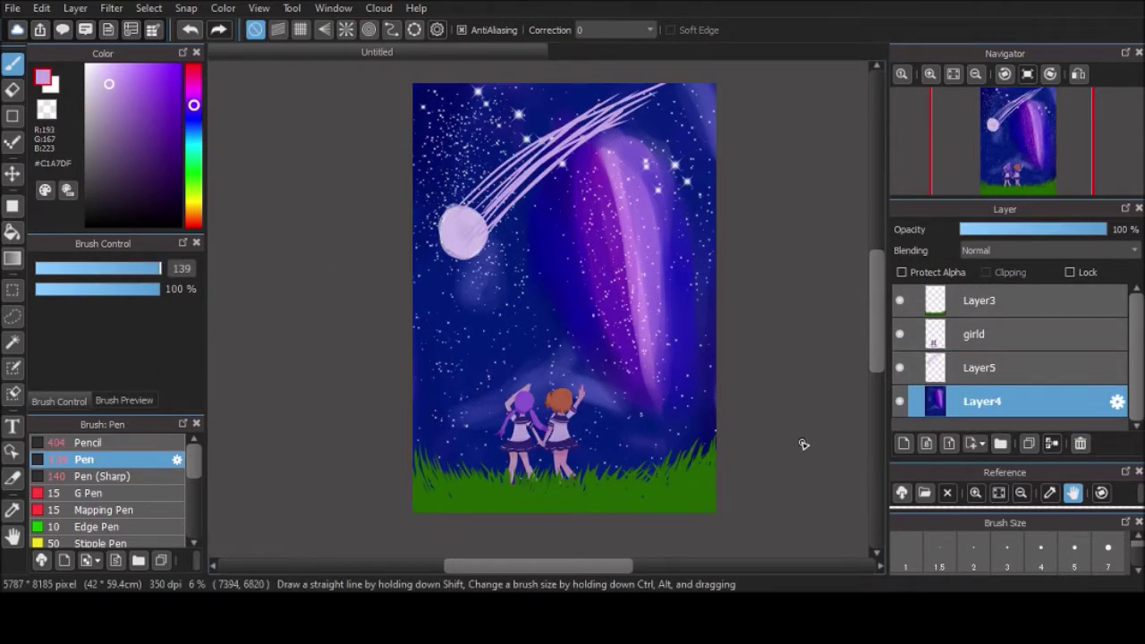
{"action": "left_click", "coordinate": [1029, 334]}
{"action": "left_click", "coordinate": [89, 441]}
{"action": "left_click", "coordinate": [899, 333], "text": "alt"}
{"action": "left_click", "coordinate": [12, 342]}
Paint pale highlights on the raised arm, the purple ponytail and the orange-haired girl's head.
{"action": "left_click", "coordinate": [447, 135]}
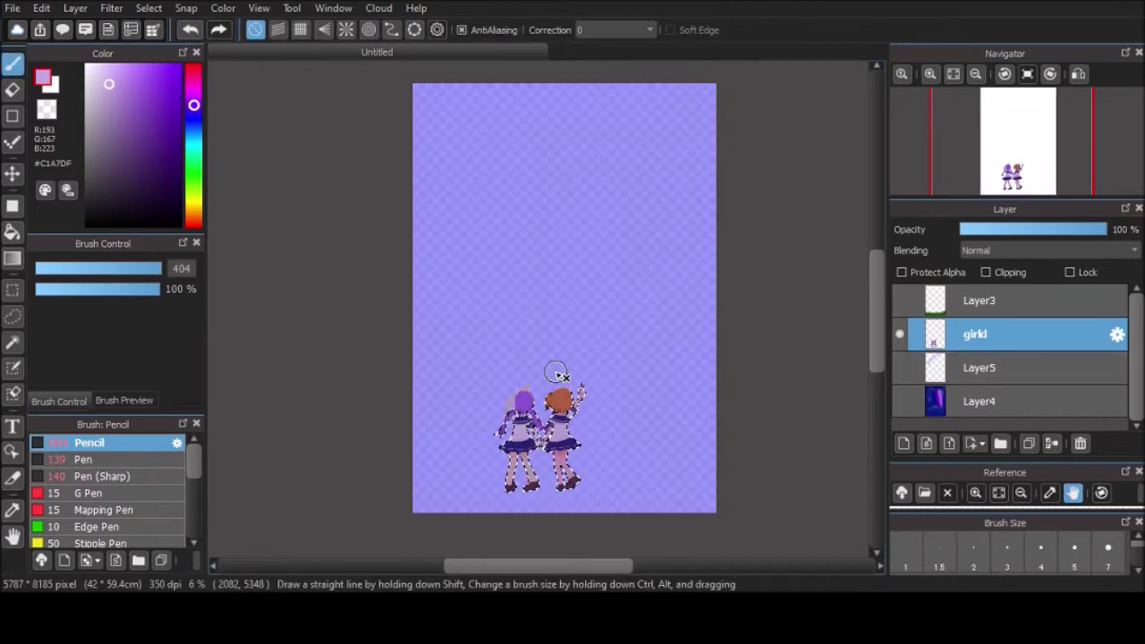
{"action": "scroll", "coordinate": [483, 551], "scroll_direction": "up", "scroll_amount": 5}
{"action": "left_click_drag", "start_coordinate": [572, 335], "coordinate": [698, 237]}
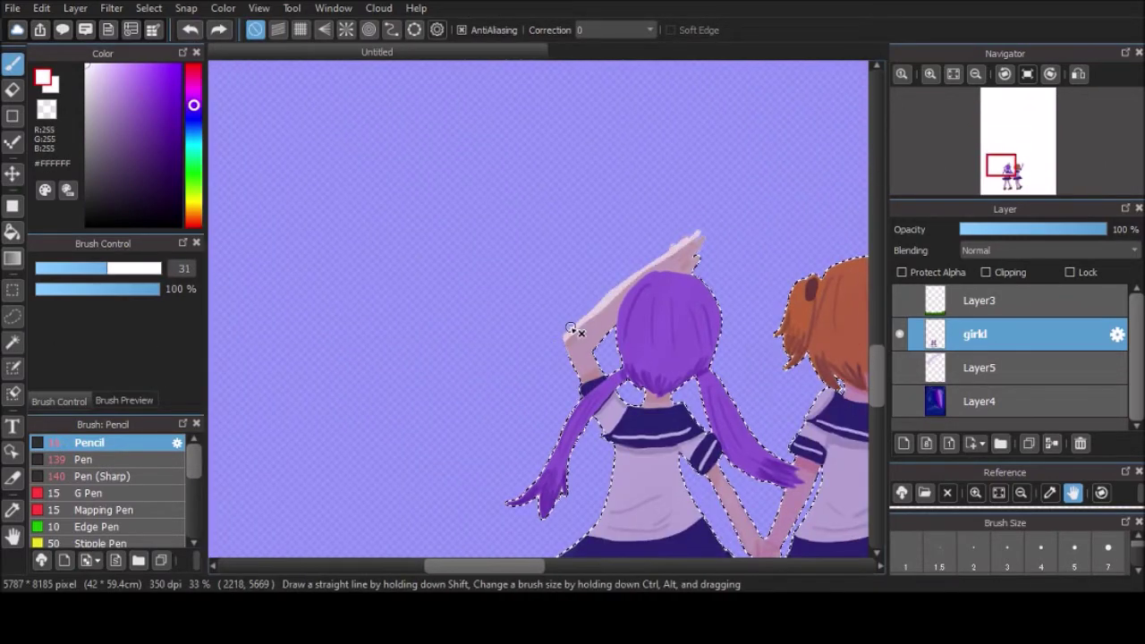
{"action": "left_click_drag", "start_coordinate": [711, 376], "coordinate": [792, 471]}
{"action": "scroll", "coordinate": [794, 466], "scroll_direction": "up", "scroll_amount": 3}
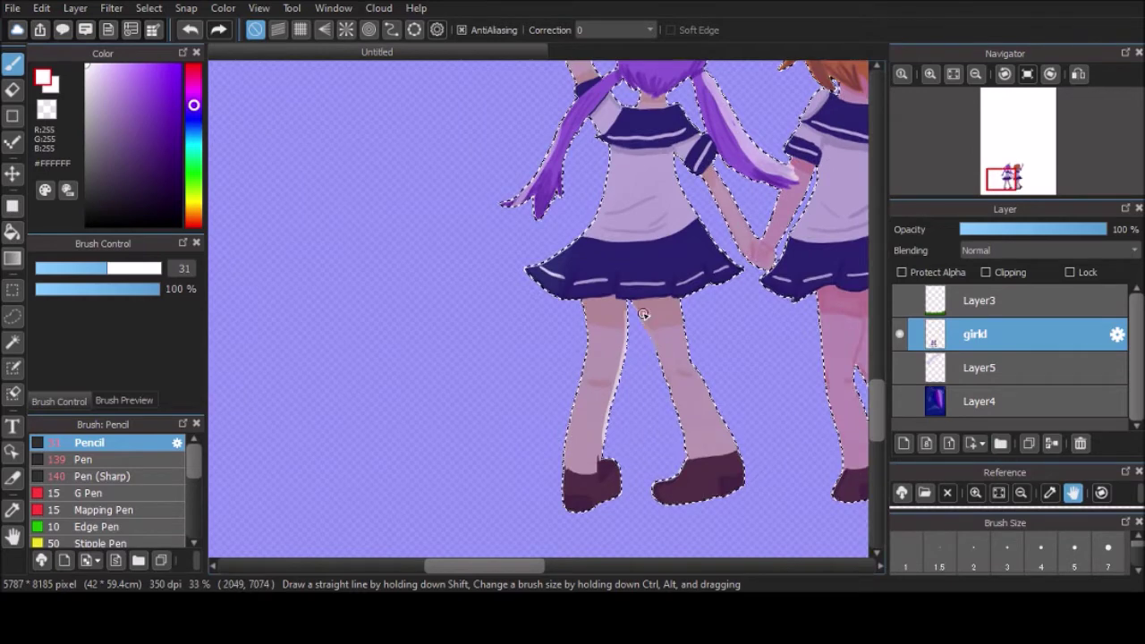
{"action": "left_click_drag", "start_coordinate": [802, 123], "coordinate": [651, 136]}
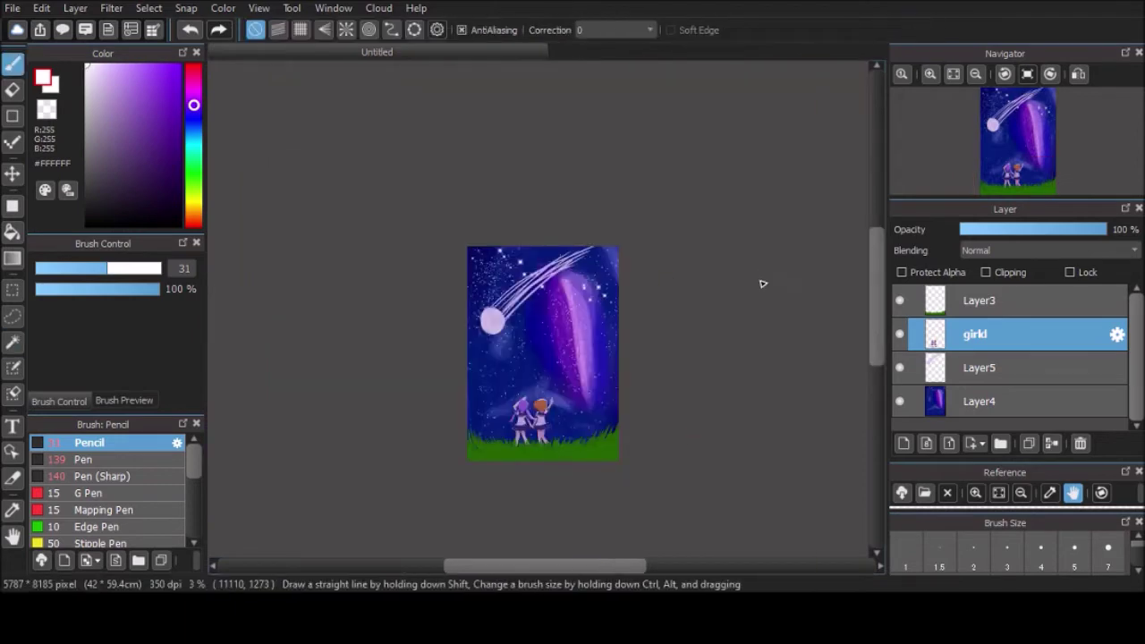
Draw black outline strokes, squiggles and a signature on the lower-right grass.
{"action": "scroll", "coordinate": [590, 500], "scroll_direction": "up", "scroll_amount": 4}
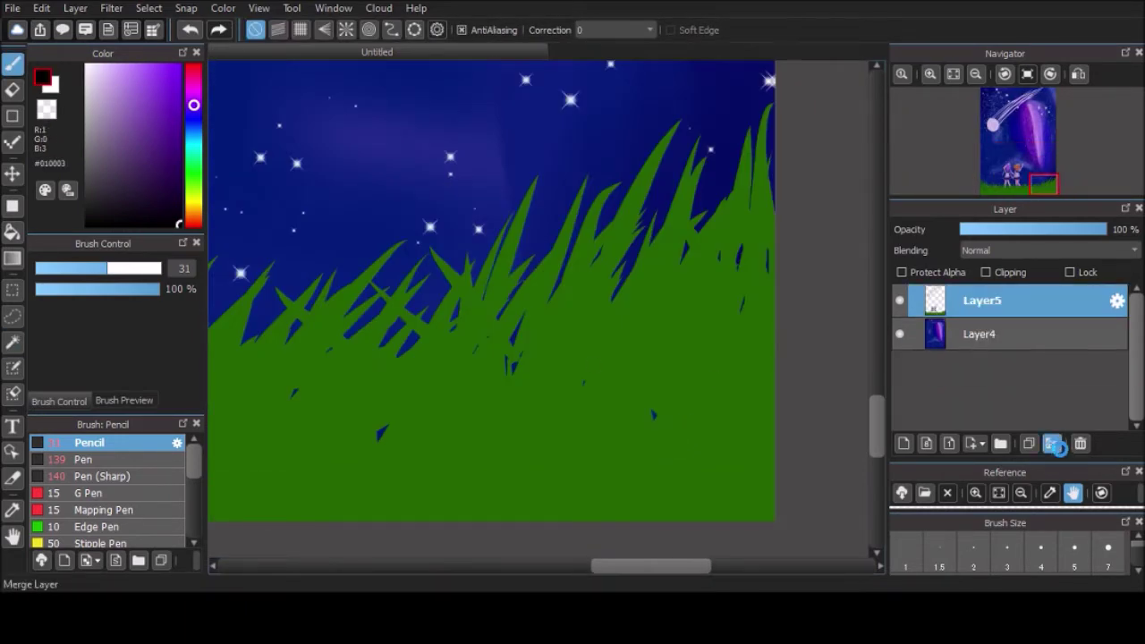
{"action": "left_click_drag", "start_coordinate": [775, 385], "coordinate": [628, 519]}
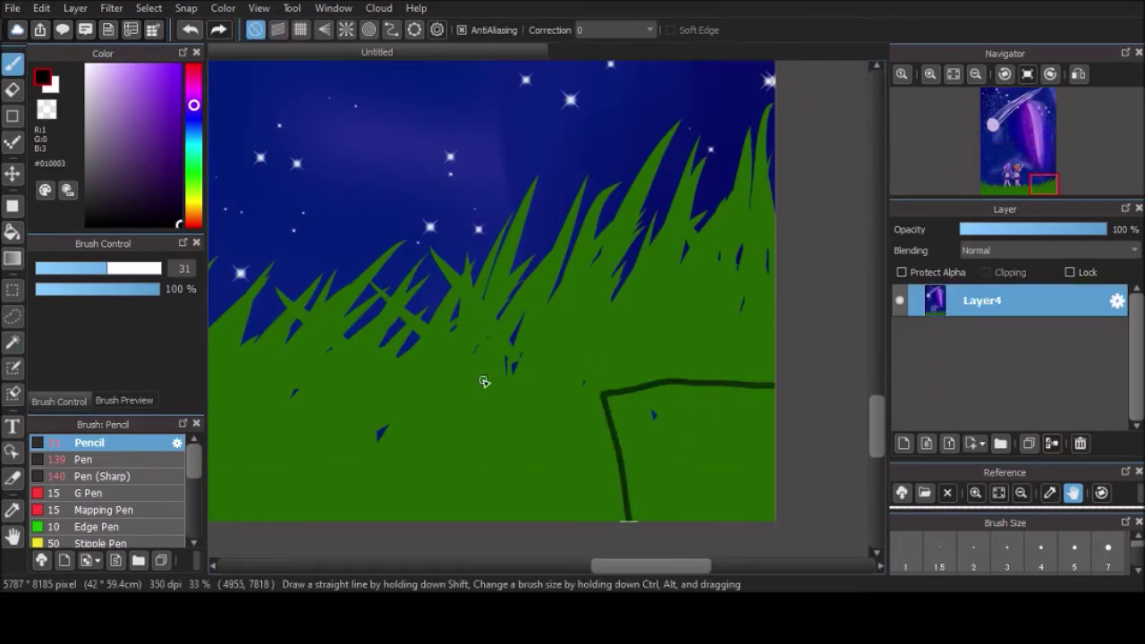
{"action": "left_click_drag", "start_coordinate": [687, 395], "coordinate": [728, 423]}
{"action": "left_click_drag", "start_coordinate": [666, 465], "coordinate": [759, 492]}
{"action": "scroll", "coordinate": [759, 493], "scroll_direction": "down", "scroll_amount": 5}
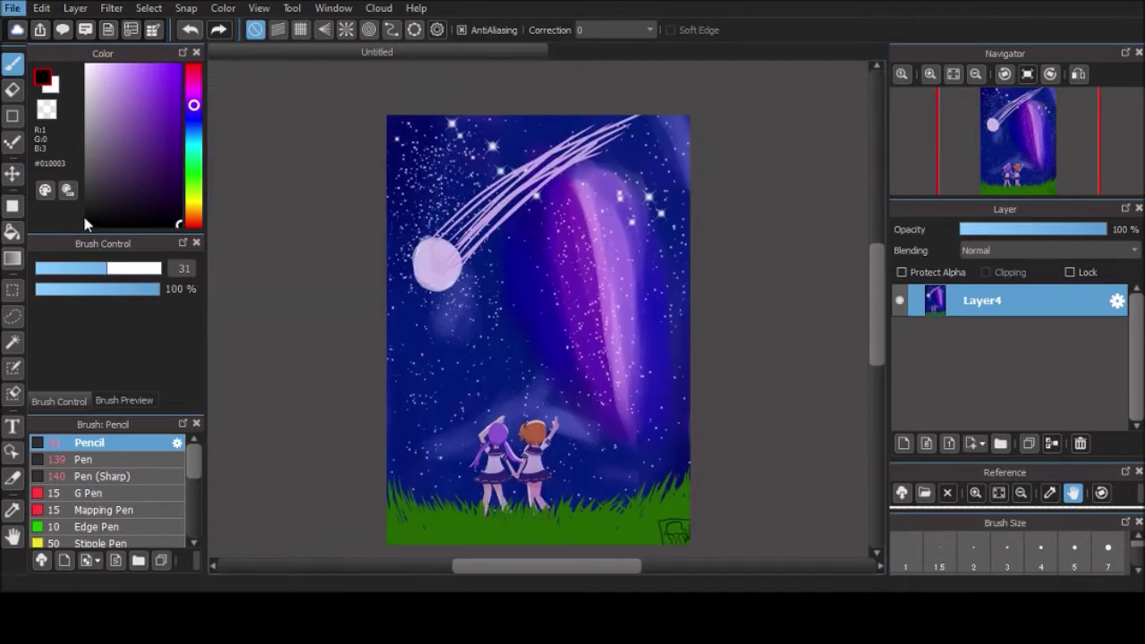
{"action": "scroll", "coordinate": [958, 89], "scroll_direction": "up", "scroll_amount": 1}
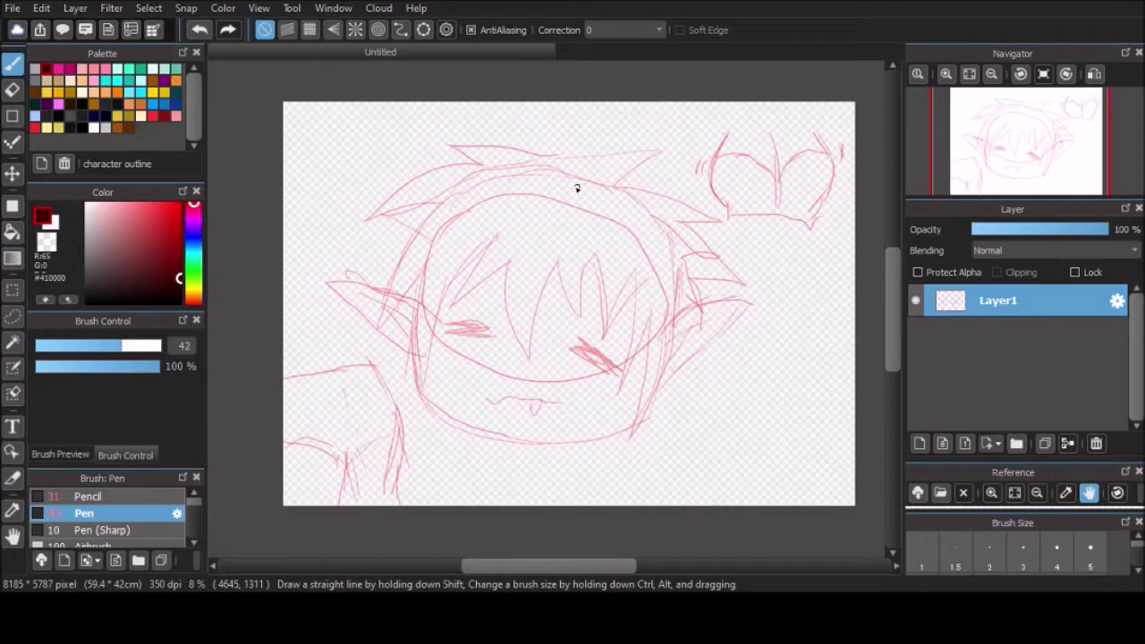
Ink the top, fringe and right-side spiky hair outlines over the sketch.
{"action": "scroll", "coordinate": [595, 194], "scroll_direction": "up", "scroll_amount": 2}
{"action": "mouse_move", "coordinate": [533, 142]}
{"action": "left_mouse_down"}
{"action": "mouse_move", "coordinate": [351, 118]}
{"action": "mouse_move", "coordinate": [418, 159]}
{"action": "mouse_move", "coordinate": [264, 248]}
{"action": "mouse_move", "coordinate": [343, 227]}
{"action": "mouse_move", "coordinate": [288, 336]}
{"action": "mouse_move", "coordinate": [304, 349]}
{"action": "mouse_move", "coordinate": [340, 459]}
{"action": "mouse_move", "coordinate": [429, 261]}
{"action": "mouse_move", "coordinate": [373, 361]}
{"action": "mouse_move", "coordinate": [466, 299]}
{"action": "mouse_move", "coordinate": [482, 389]}
{"action": "mouse_move", "coordinate": [552, 315]}
{"action": "mouse_move", "coordinate": [578, 319]}
{"action": "mouse_move", "coordinate": [608, 376]}
{"action": "mouse_move", "coordinate": [661, 340]}
{"action": "mouse_move", "coordinate": [626, 512]}
{"action": "left_mouse_up"}
{"action": "mouse_move", "coordinate": [679, 412]}
{"action": "left_mouse_down"}
{"action": "mouse_move", "coordinate": [653, 555]}
{"action": "mouse_move", "coordinate": [721, 381]}
{"action": "left_mouse_up"}
{"action": "left_click_drag", "start_coordinate": [526, 140], "coordinate": [609, 132]}
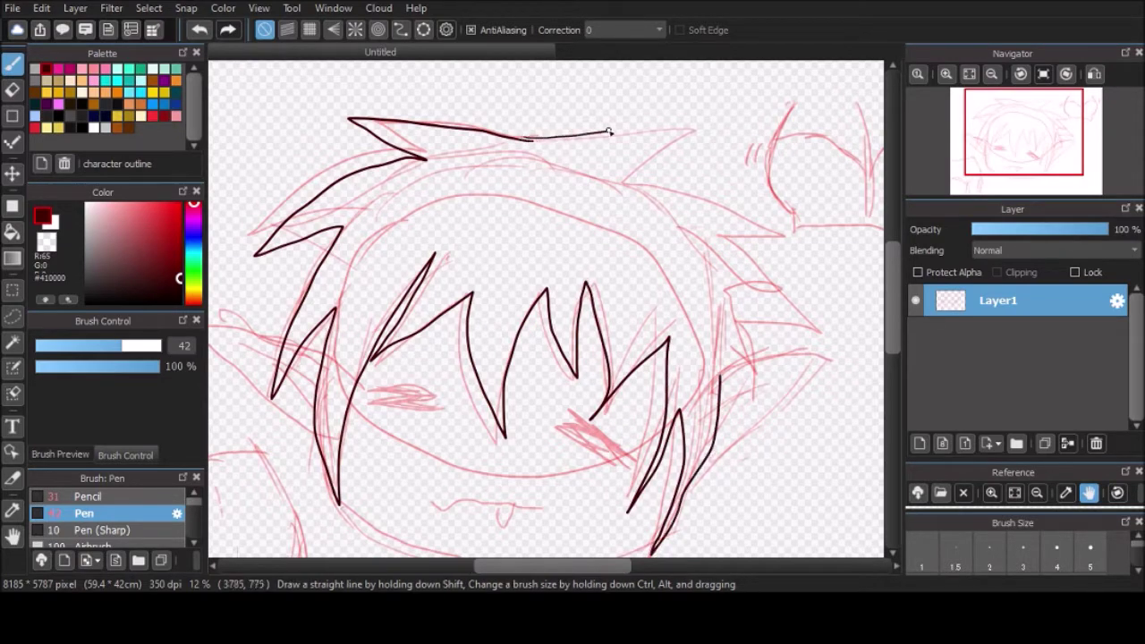
{"action": "mouse_move", "coordinate": [680, 102]}
{"action": "left_mouse_down"}
{"action": "mouse_move", "coordinate": [653, 145]}
{"action": "mouse_move", "coordinate": [608, 171]}
{"action": "mouse_move", "coordinate": [664, 177]}
{"action": "mouse_move", "coordinate": [780, 230]}
{"action": "mouse_move", "coordinate": [712, 233]}
{"action": "mouse_move", "coordinate": [811, 313]}
{"action": "mouse_move", "coordinate": [755, 310]}
{"action": "mouse_move", "coordinate": [744, 369]}
{"action": "left_mouse_up"}
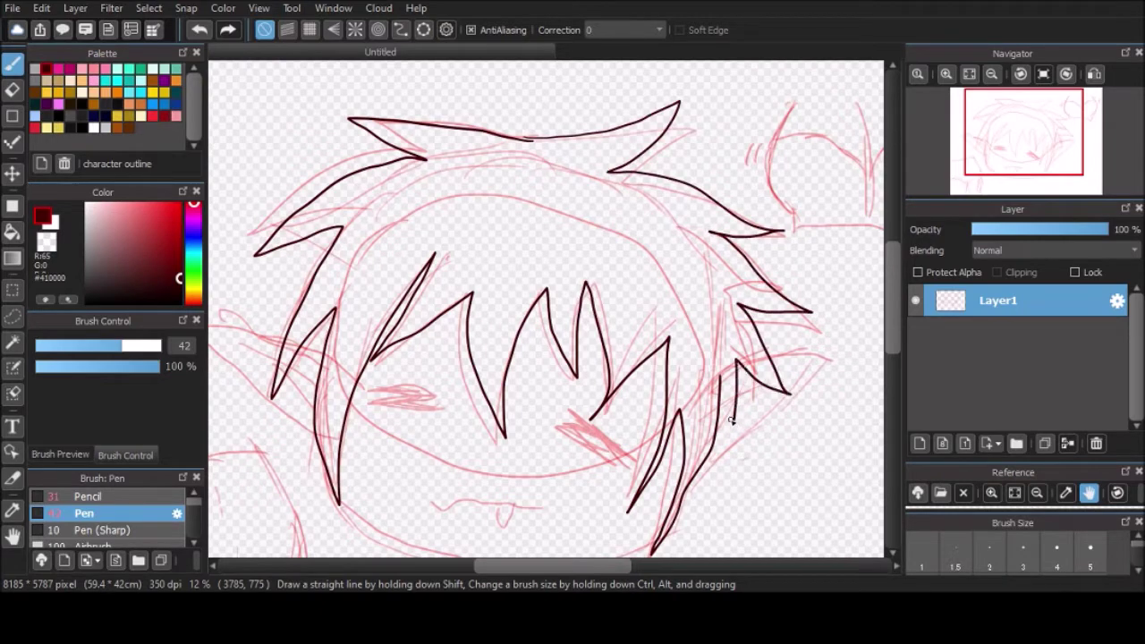
{"action": "left_click_drag", "start_coordinate": [512, 144], "coordinate": [533, 139]}
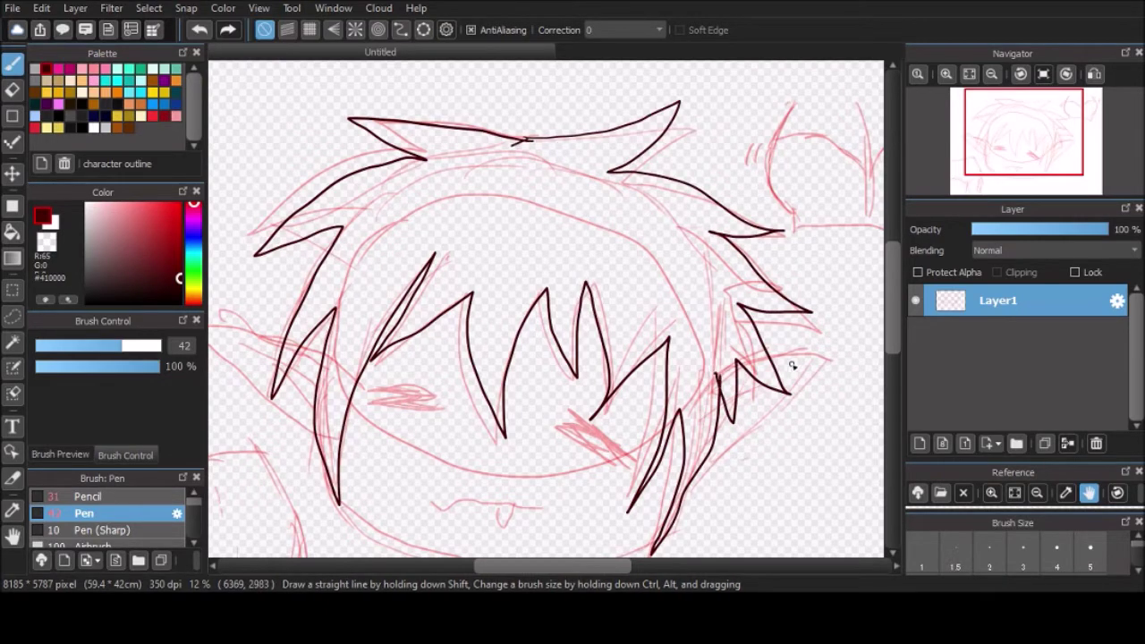
{"action": "mouse_move", "coordinate": [769, 357]}
{"action": "left_mouse_down"}
{"action": "mouse_move", "coordinate": [856, 361]}
{"action": "mouse_move", "coordinate": [798, 427]}
{"action": "mouse_move", "coordinate": [701, 481]}
{"action": "left_mouse_up"}
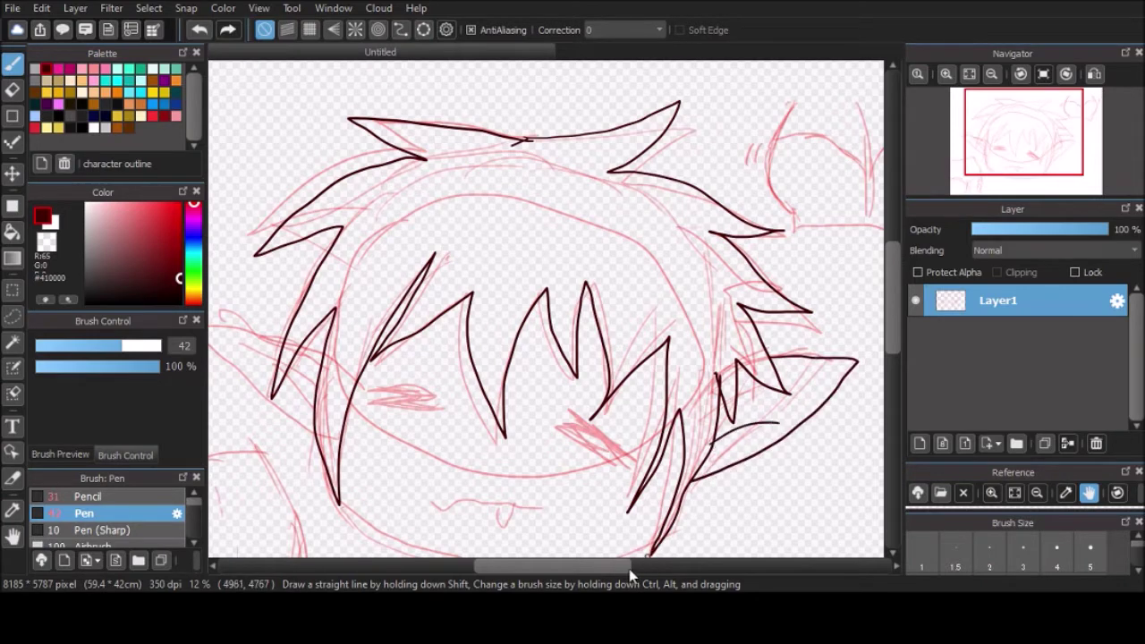
Add a spike on the hair's left side and ink the jawline along the pink sketch.
{"action": "left_click_drag", "start_coordinate": [632, 567], "coordinate": [606, 565]}
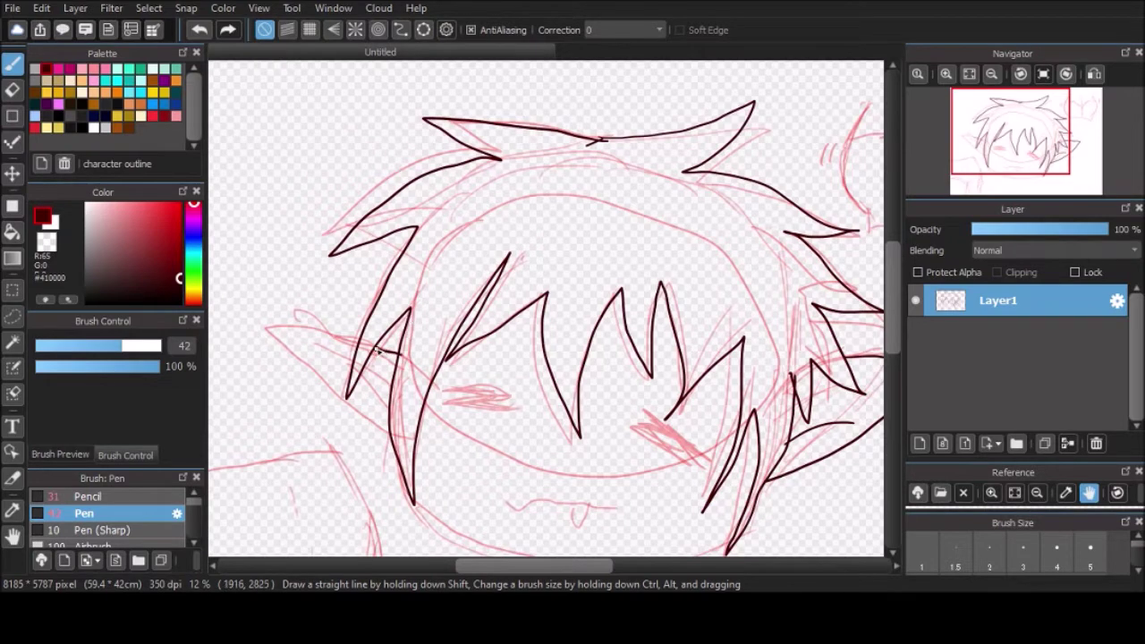
{"action": "left_click_drag", "start_coordinate": [254, 345], "coordinate": [350, 403]}
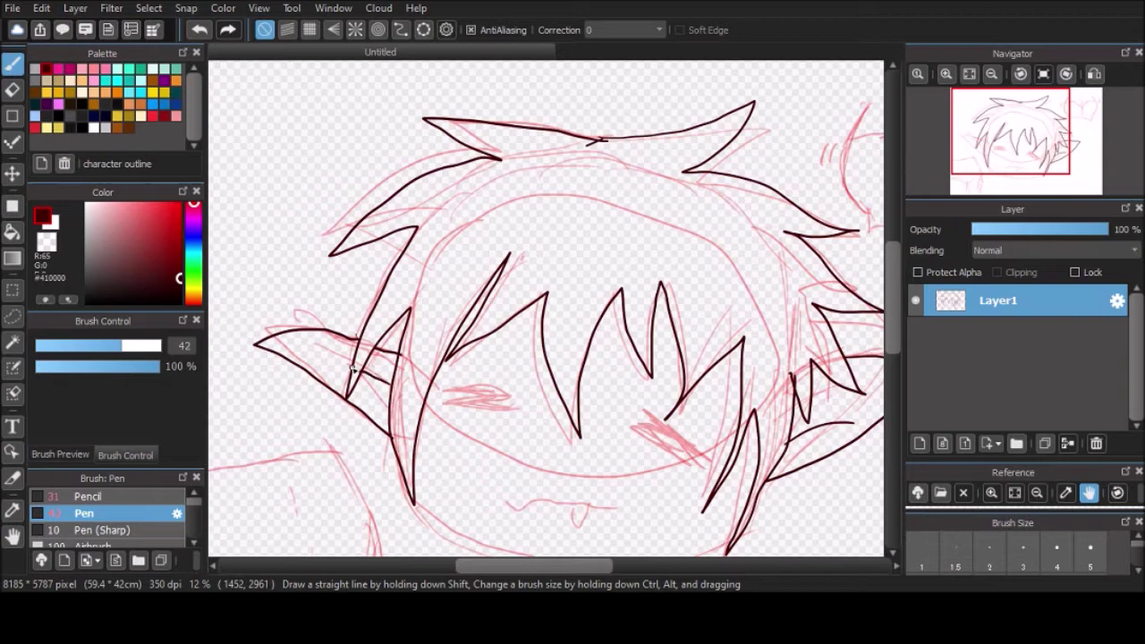
{"action": "left_click_drag", "start_coordinate": [578, 566], "coordinate": [601, 565]}
{"action": "left_click_drag", "start_coordinate": [893, 284], "coordinate": [895, 301]}
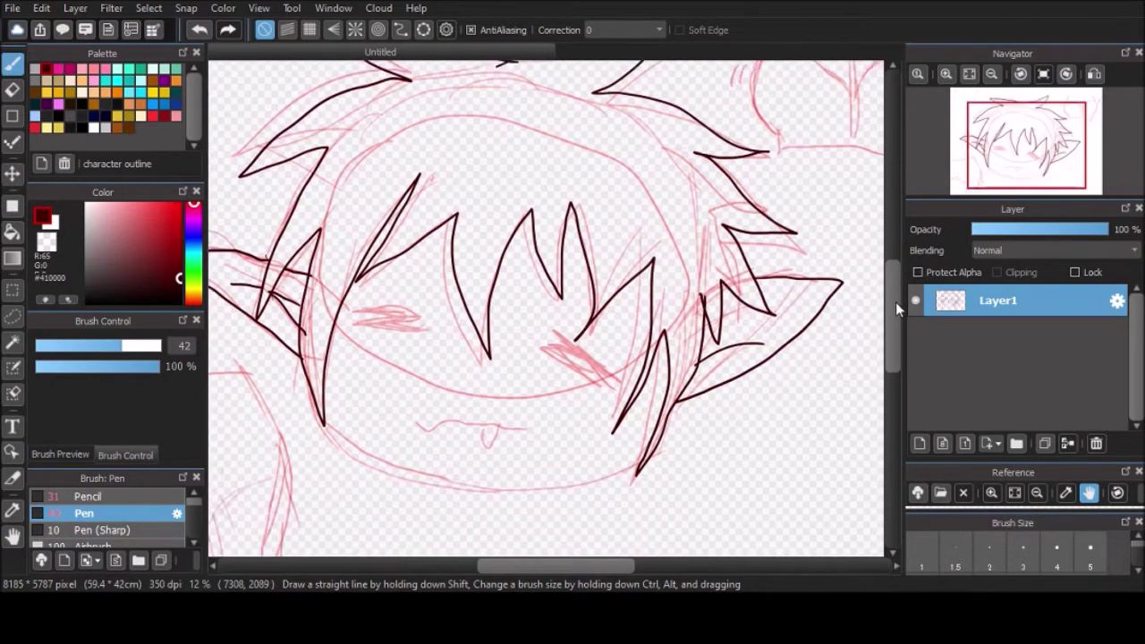
{"action": "mouse_move", "coordinate": [351, 442]}
{"action": "left_mouse_down"}
{"action": "mouse_move", "coordinate": [471, 481]}
{"action": "mouse_move", "coordinate": [611, 476]}
{"action": "left_mouse_up"}
{"action": "scroll", "coordinate": [797, 276], "scroll_direction": "up", "scroll_amount": 3}
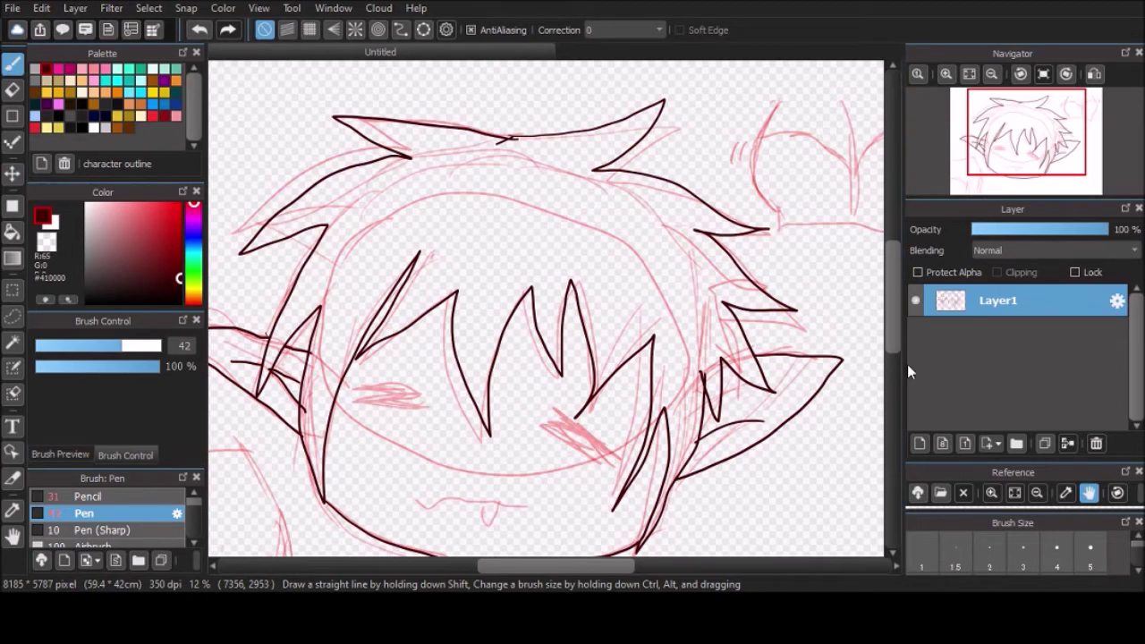
{"action": "left_click_drag", "start_coordinate": [899, 327], "coordinate": [888, 354]}
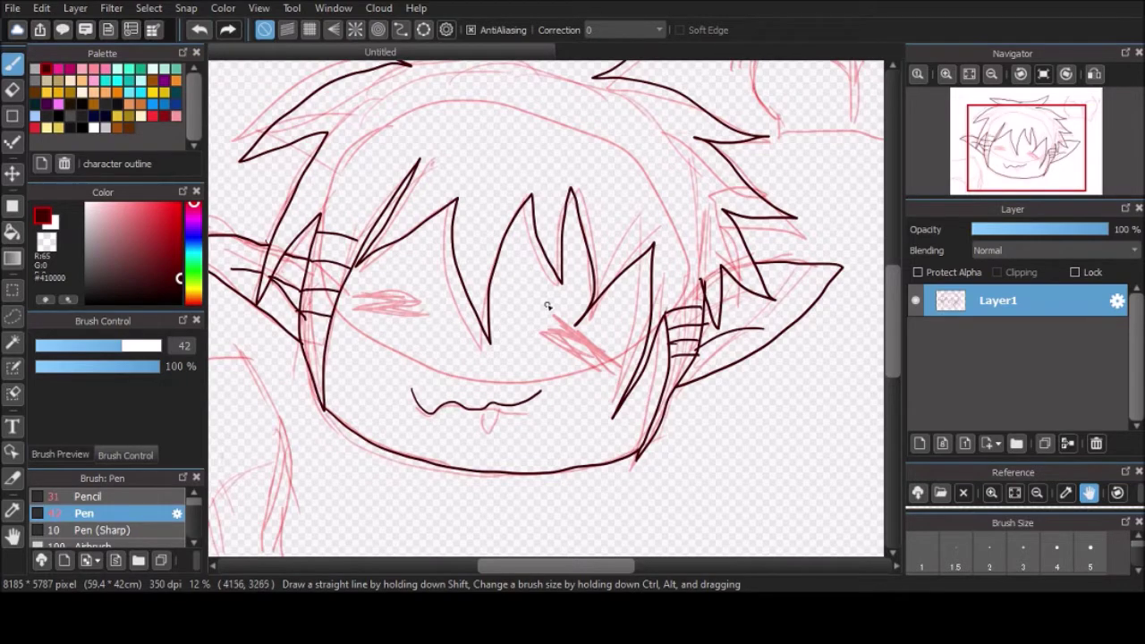
Enlarge the Pen brush and fill both closed eyes with thick dark marks.
{"action": "scroll", "coordinate": [556, 293], "scroll_direction": "down", "scroll_amount": 3}
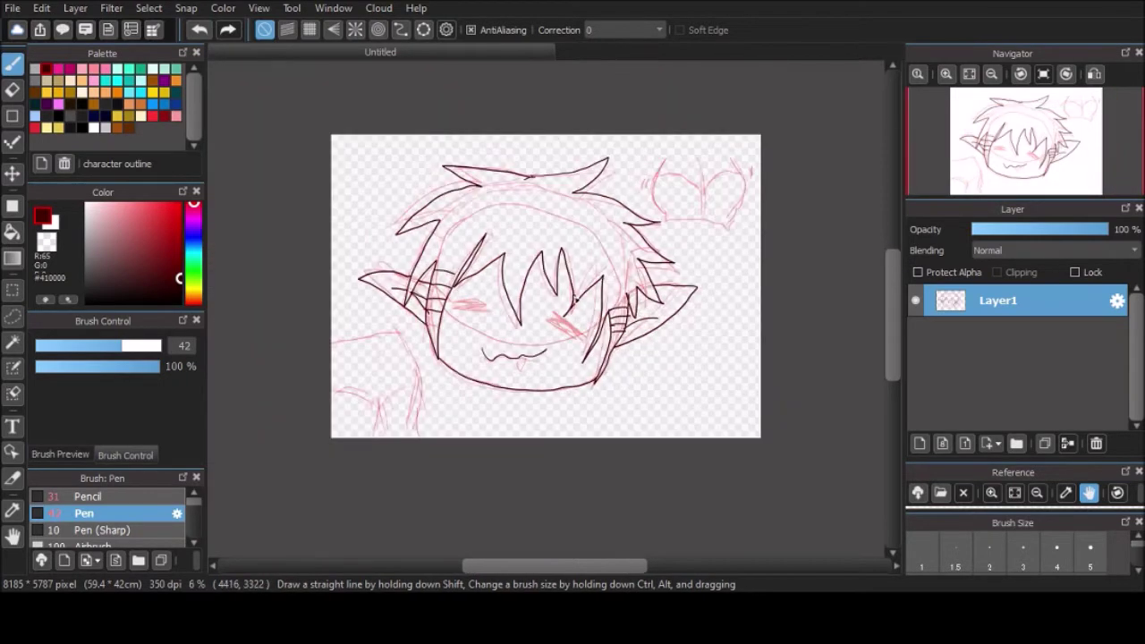
{"action": "scroll", "coordinate": [523, 376], "scroll_direction": "up", "scroll_amount": 1}
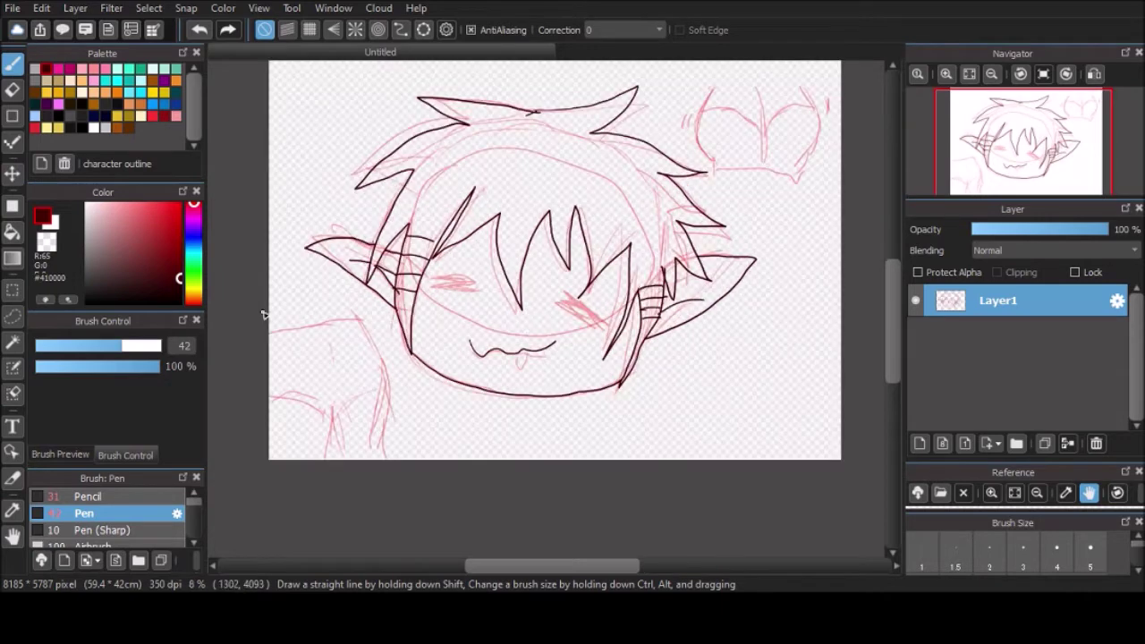
{"action": "mouse_move", "coordinate": [159, 367]}
{"action": "left_mouse_down"}
{"action": "mouse_move", "coordinate": [132, 366]}
{"action": "mouse_move", "coordinate": [161, 346]}
{"action": "mouse_move", "coordinate": [175, 367]}
{"action": "left_mouse_up"}
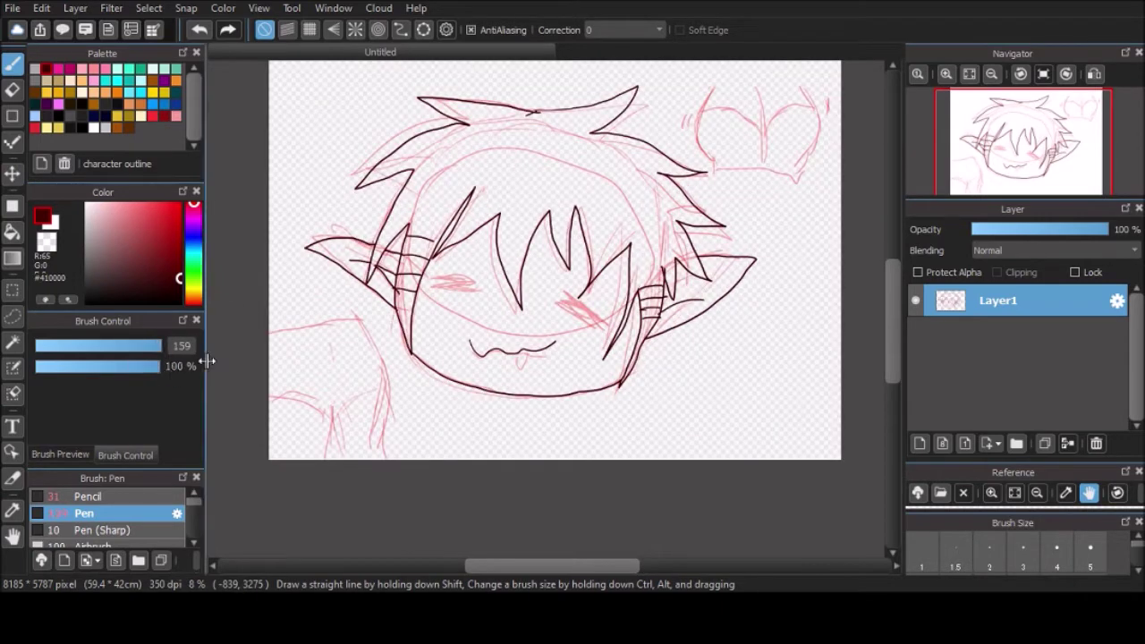
{"action": "mouse_move", "coordinate": [447, 281]}
{"action": "left_mouse_down"}
{"action": "mouse_move", "coordinate": [459, 277]}
{"action": "mouse_move", "coordinate": [436, 290]}
{"action": "left_mouse_up"}
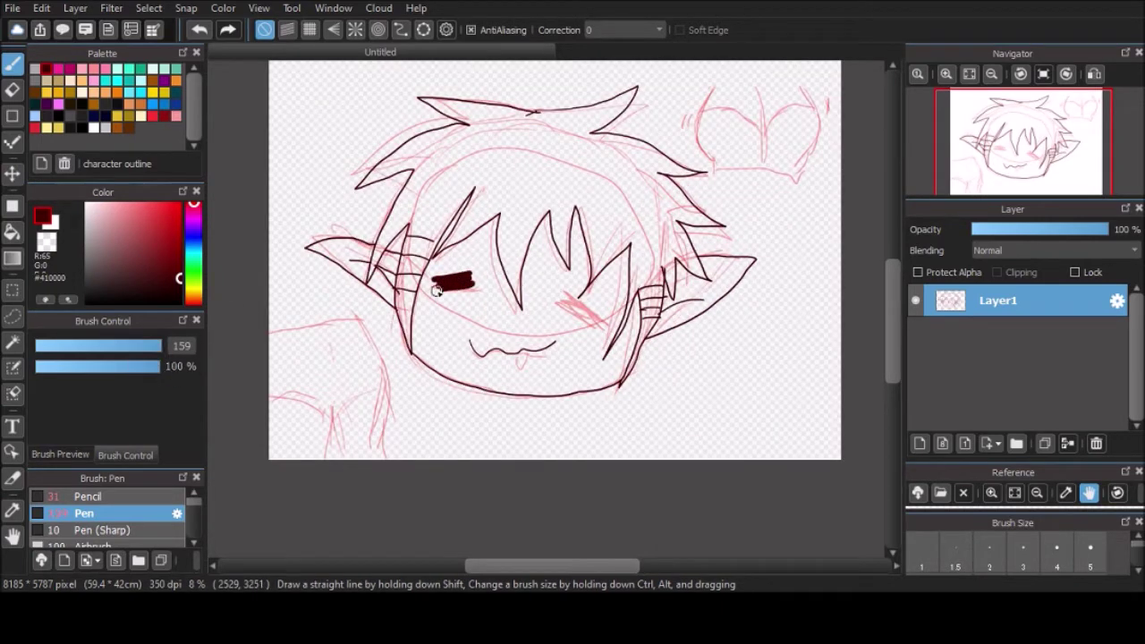
{"action": "left_click_drag", "start_coordinate": [566, 306], "coordinate": [587, 308]}
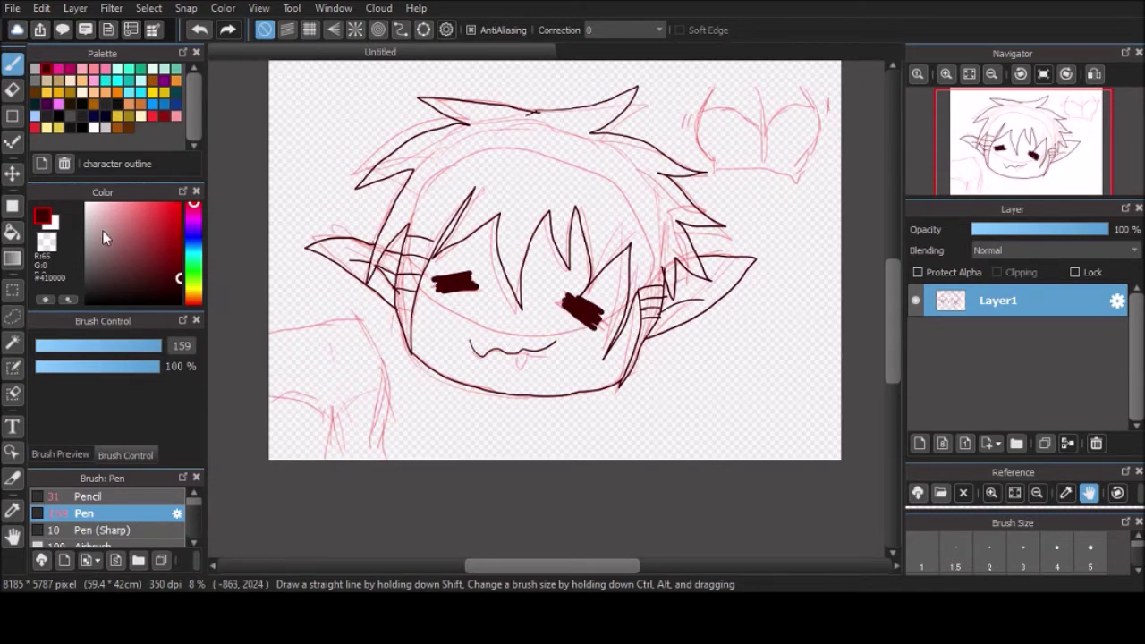
Reduce the brush size to 49, select Pen (Sharp) and zoom in on the heart.
{"action": "left_click", "coordinate": [132, 349]}
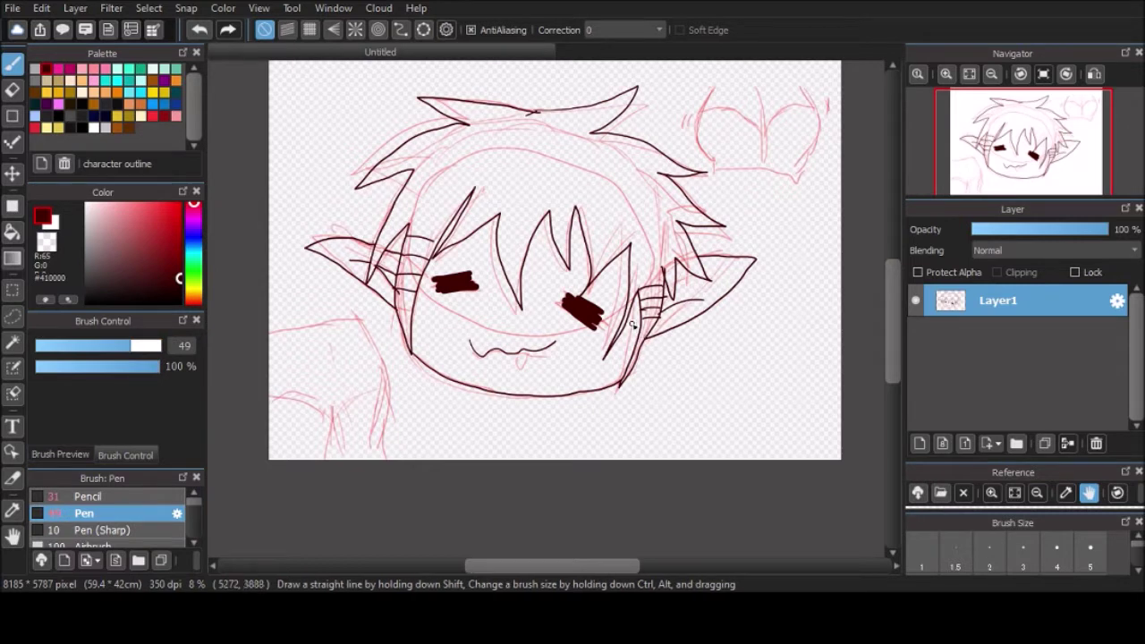
{"action": "scroll", "coordinate": [898, 309], "scroll_direction": "up", "scroll_amount": 3}
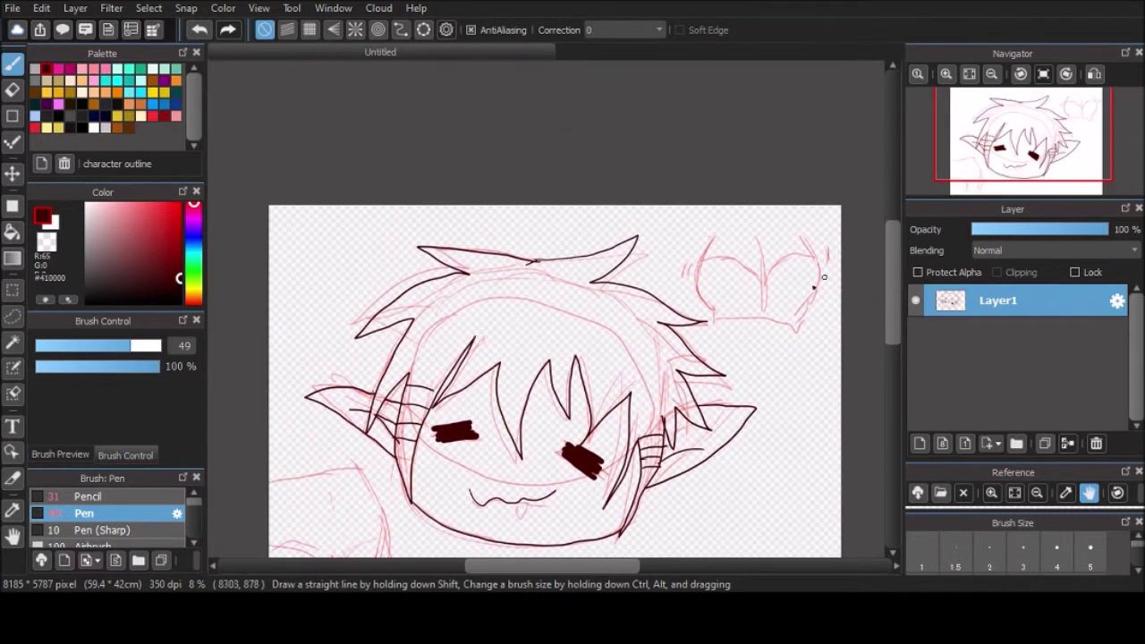
{"action": "left_click", "coordinate": [106, 529]}
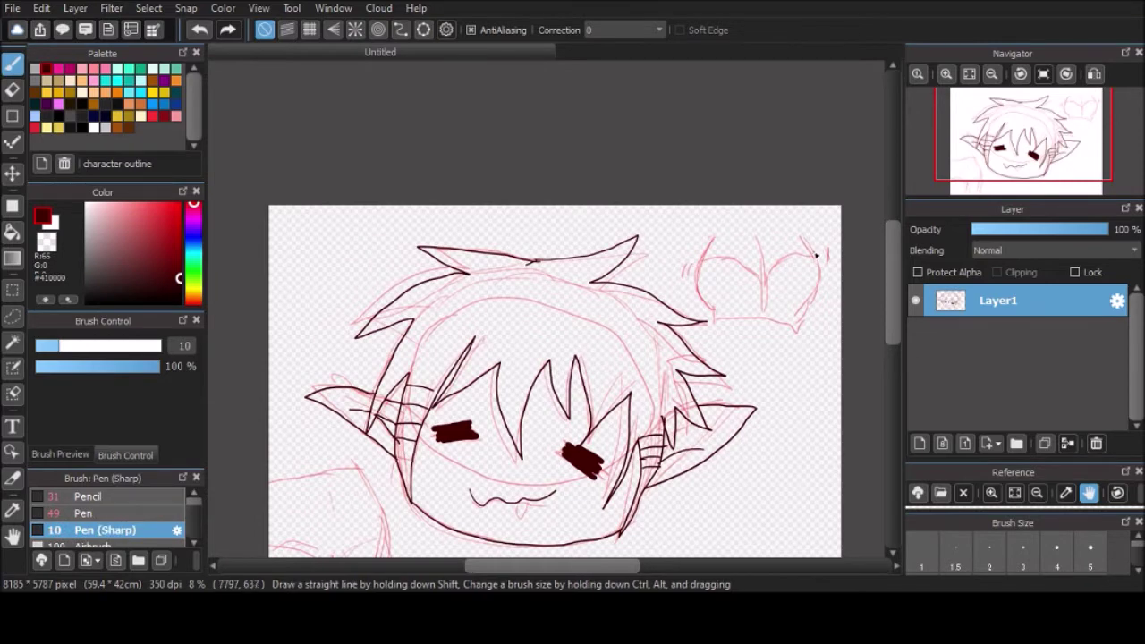
{"action": "scroll", "coordinate": [815, 192], "scroll_direction": "up", "scroll_amount": 5}
Set Pen (Sharp) to 120 and ink thick crescents down the heart's left, centre and right sides.
{"action": "mouse_move", "coordinate": [414, 178]}
{"action": "left_mouse_down"}
{"action": "mouse_move", "coordinate": [380, 228]}
{"action": "mouse_move", "coordinate": [355, 312]}
{"action": "mouse_move", "coordinate": [364, 388]}
{"action": "mouse_move", "coordinate": [427, 515]}
{"action": "left_mouse_up"}
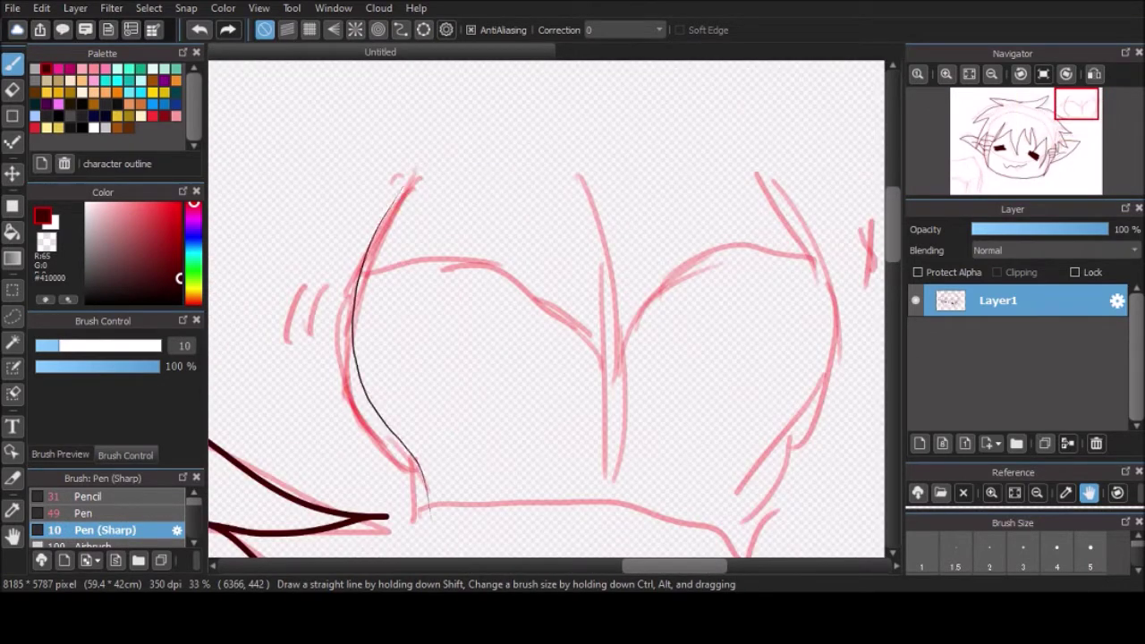
{"action": "left_click", "coordinate": [198, 29]}
{"action": "left_click", "coordinate": [156, 345]}
{"action": "mouse_move", "coordinate": [420, 174]}
{"action": "left_mouse_down"}
{"action": "mouse_move", "coordinate": [352, 350]}
{"action": "mouse_move", "coordinate": [436, 514]}
{"action": "left_mouse_up"}
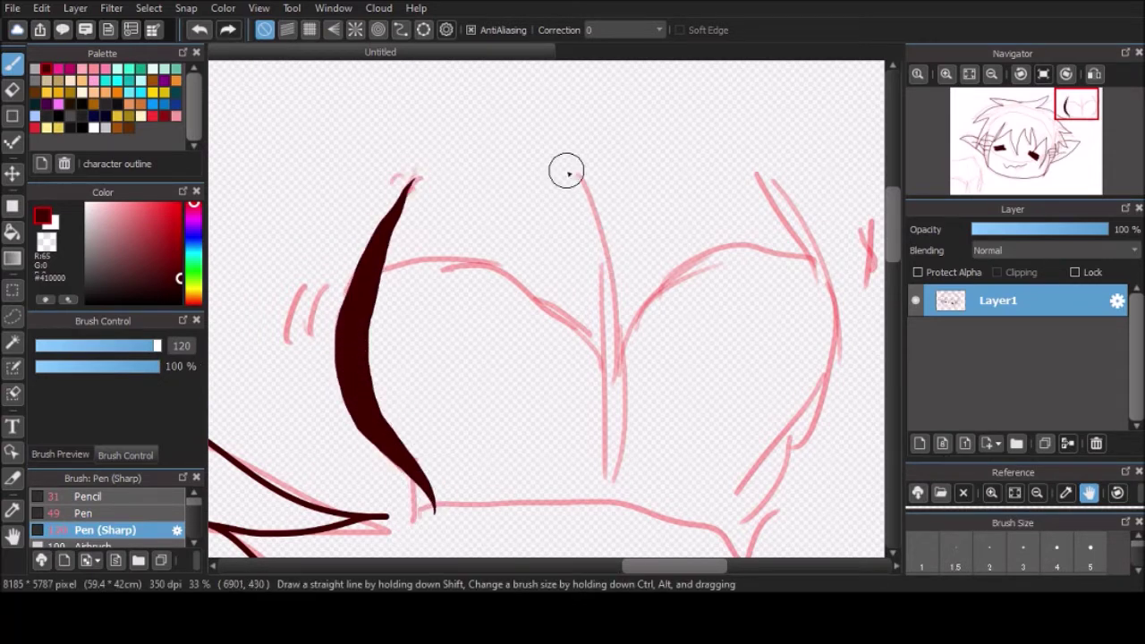
{"action": "left_click_drag", "start_coordinate": [567, 171], "coordinate": [579, 521]}
{"action": "mouse_move", "coordinate": [766, 172]}
{"action": "left_mouse_down"}
{"action": "mouse_move", "coordinate": [810, 228]}
{"action": "mouse_move", "coordinate": [812, 351]}
{"action": "mouse_move", "coordinate": [740, 552]}
{"action": "left_mouse_up"}
{"action": "left_click", "coordinate": [199, 30]}
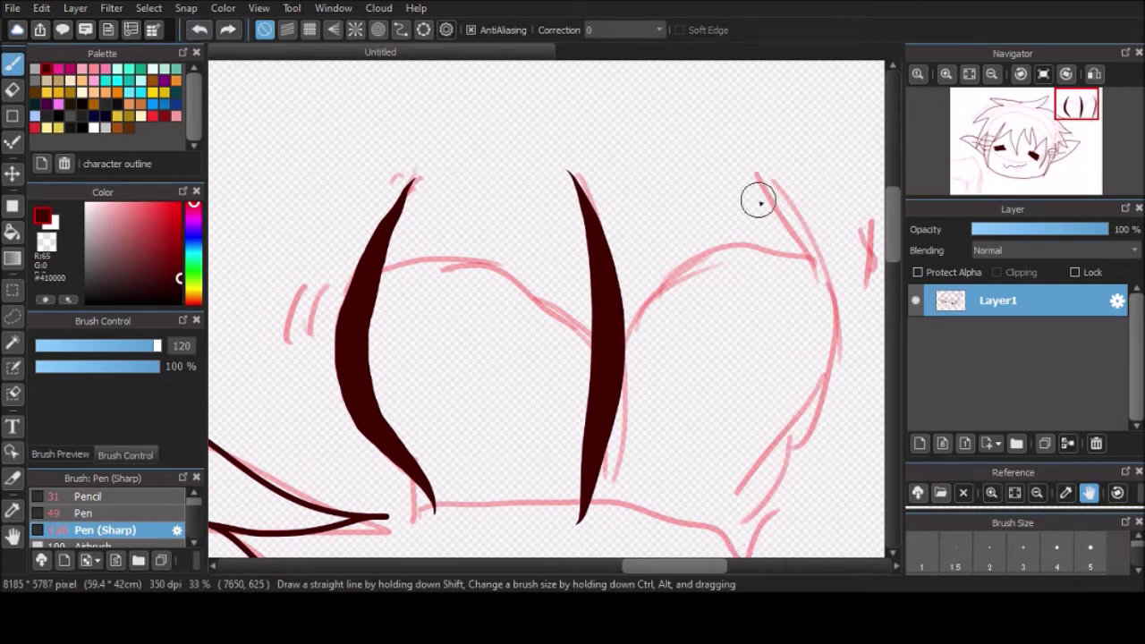
{"action": "mouse_move", "coordinate": [769, 173]}
{"action": "left_mouse_down"}
{"action": "mouse_move", "coordinate": [821, 338]}
{"action": "mouse_move", "coordinate": [794, 438]}
{"action": "mouse_move", "coordinate": [735, 537]}
{"action": "left_mouse_up"}
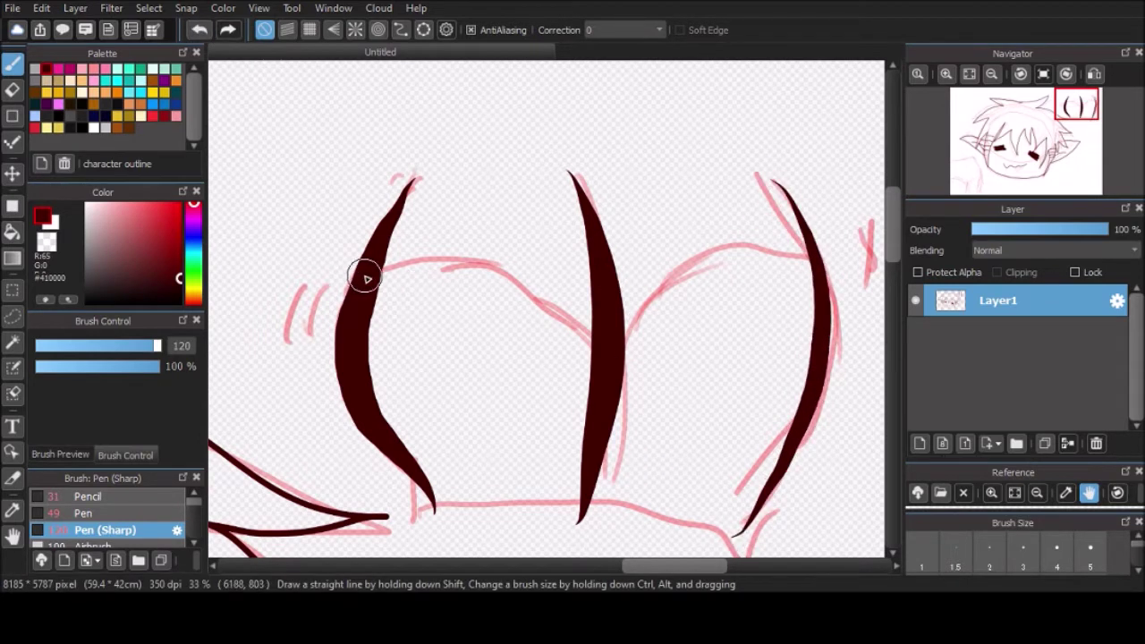
Ink the heart's top and bottom curves and the two tick marks to its left.
{"action": "mouse_move", "coordinate": [380, 261]}
{"action": "left_mouse_down"}
{"action": "mouse_move", "coordinate": [434, 248]}
{"action": "mouse_move", "coordinate": [530, 273]}
{"action": "mouse_move", "coordinate": [593, 319]}
{"action": "mouse_move", "coordinate": [706, 246]}
{"action": "mouse_move", "coordinate": [779, 242]}
{"action": "mouse_move", "coordinate": [809, 254]}
{"action": "left_mouse_up"}
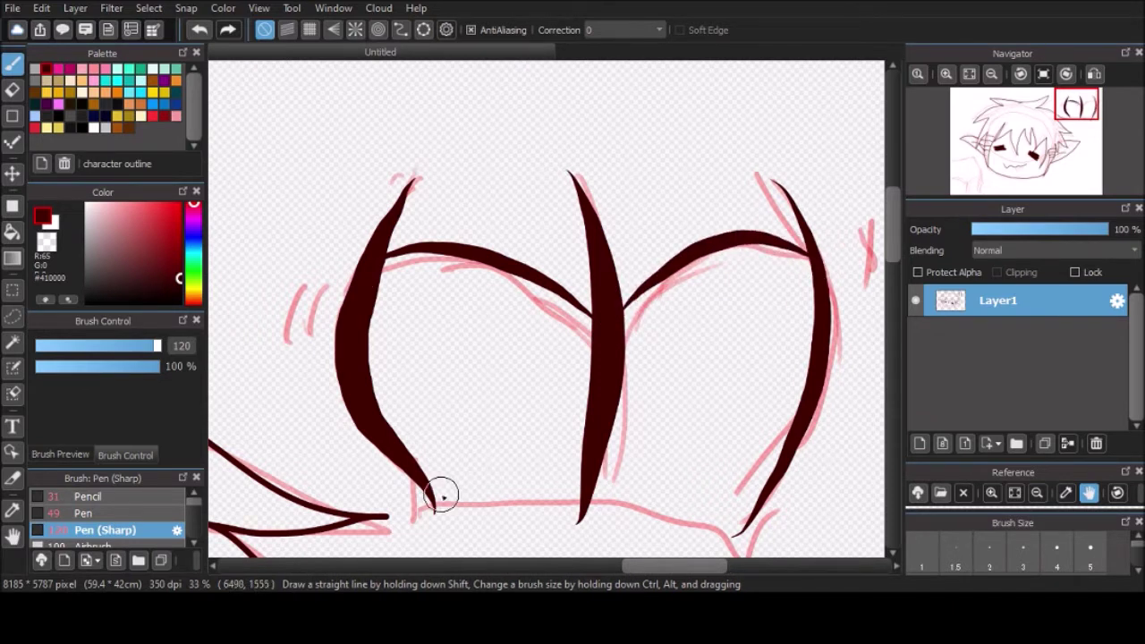
{"action": "mouse_move", "coordinate": [439, 494]}
{"action": "left_mouse_down"}
{"action": "mouse_move", "coordinate": [495, 481]}
{"action": "mouse_move", "coordinate": [679, 503]}
{"action": "mouse_move", "coordinate": [754, 543]}
{"action": "left_mouse_up"}
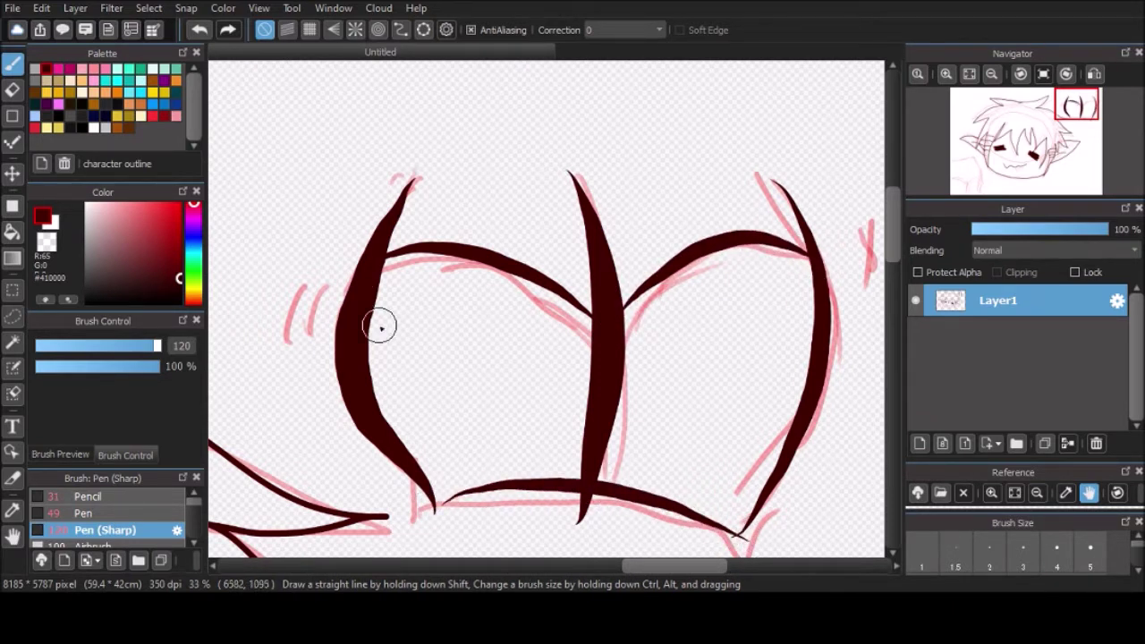
{"action": "mouse_move", "coordinate": [319, 287]}
{"action": "left_mouse_down"}
{"action": "mouse_move", "coordinate": [304, 344]}
{"action": "mouse_move", "coordinate": [271, 362]}
{"action": "left_mouse_up"}
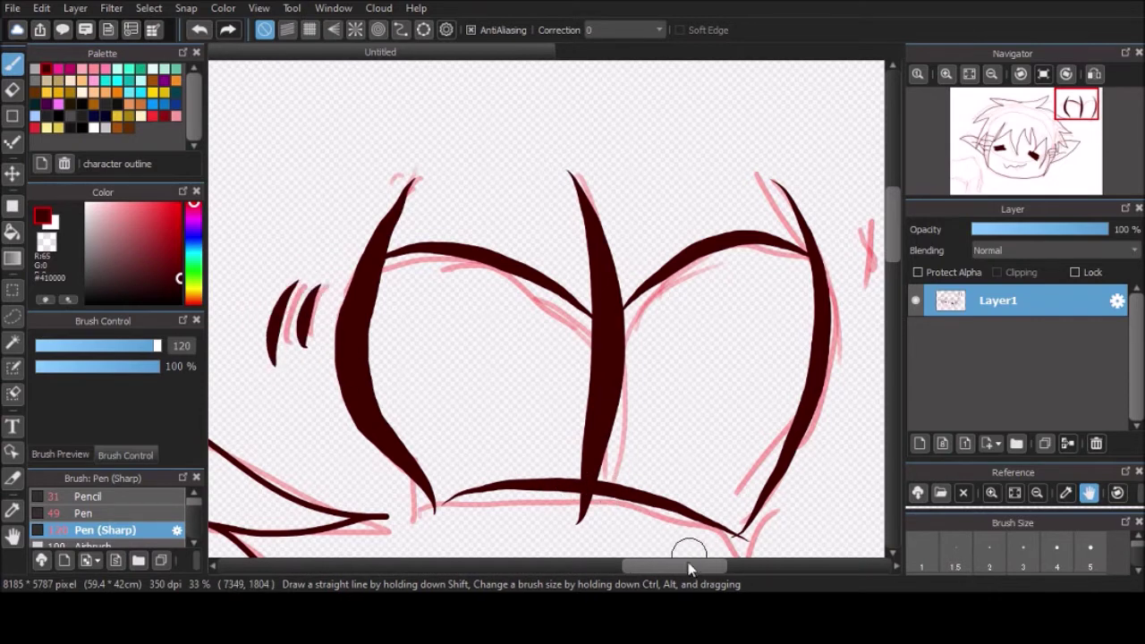
{"action": "left_click_drag", "start_coordinate": [688, 565], "coordinate": [713, 565]}
{"action": "mouse_move", "coordinate": [711, 225]}
{"action": "left_mouse_down"}
{"action": "mouse_move", "coordinate": [736, 280]}
{"action": "mouse_move", "coordinate": [758, 292]}
{"action": "left_mouse_up"}
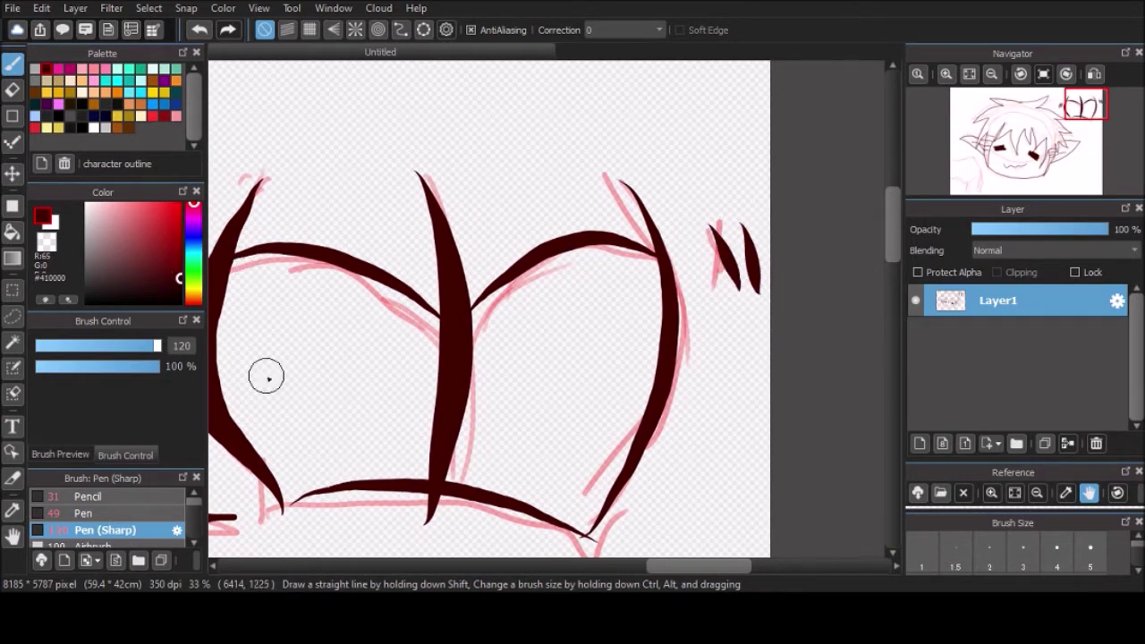
Airbrush soft pink blush on both upper lobes of the heart, softening it with white.
{"action": "left_click", "coordinate": [105, 69]}
{"action": "left_click", "coordinate": [123, 541]}
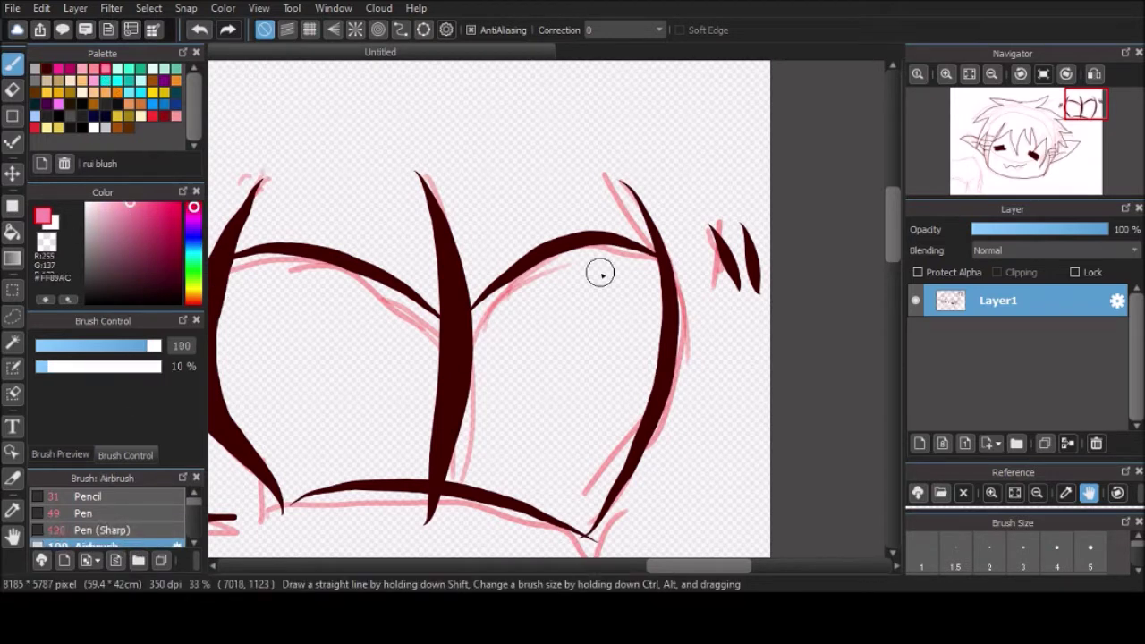
{"action": "mouse_move", "coordinate": [606, 205]}
{"action": "left_mouse_down"}
{"action": "mouse_move", "coordinate": [601, 218]}
{"action": "mouse_move", "coordinate": [614, 205]}
{"action": "left_mouse_up"}
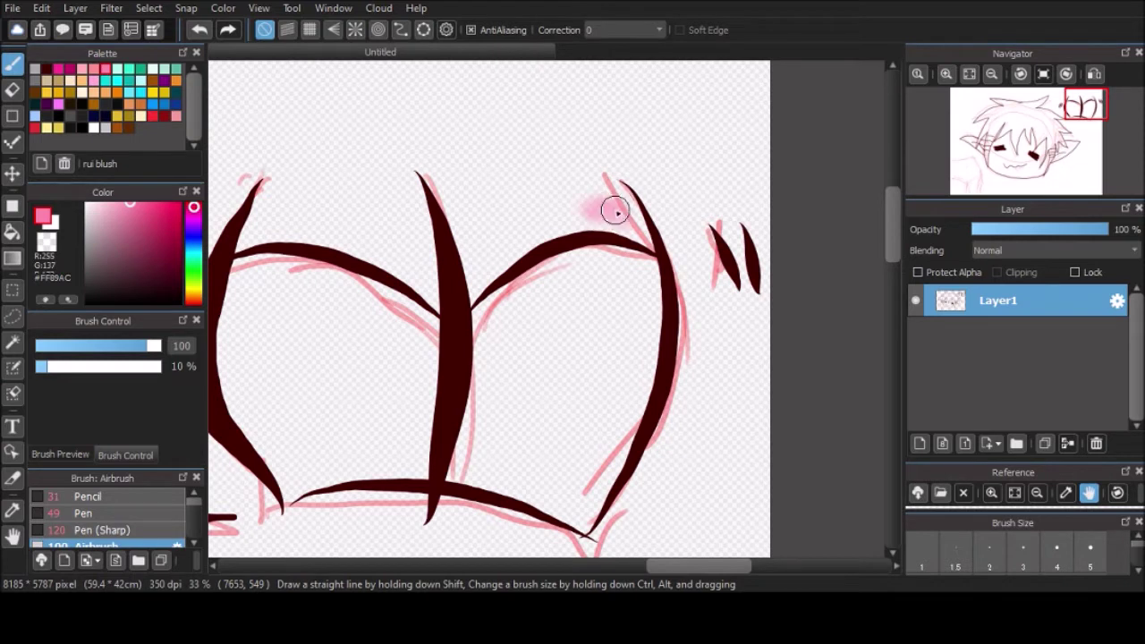
{"action": "mouse_move", "coordinate": [277, 216]}
{"action": "left_mouse_down"}
{"action": "mouse_move", "coordinate": [312, 227]}
{"action": "mouse_move", "coordinate": [305, 207]}
{"action": "mouse_move", "coordinate": [277, 203]}
{"action": "mouse_move", "coordinate": [87, 206]}
{"action": "mouse_move", "coordinate": [273, 222]}
{"action": "left_mouse_up"}
{"action": "left_click", "coordinate": [86, 205]}
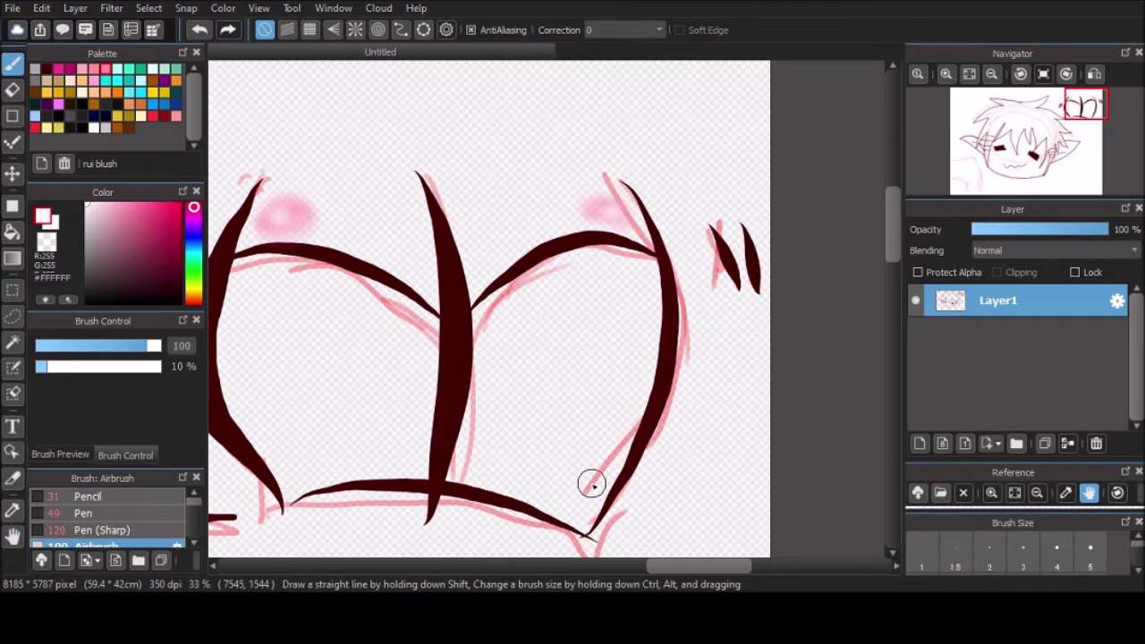
With Pen (Sharp) in dark red, ink the arm edges, lower-left curve and shoulder's top line.
{"action": "scroll", "coordinate": [516, 266], "scroll_direction": "down", "scroll_amount": 5}
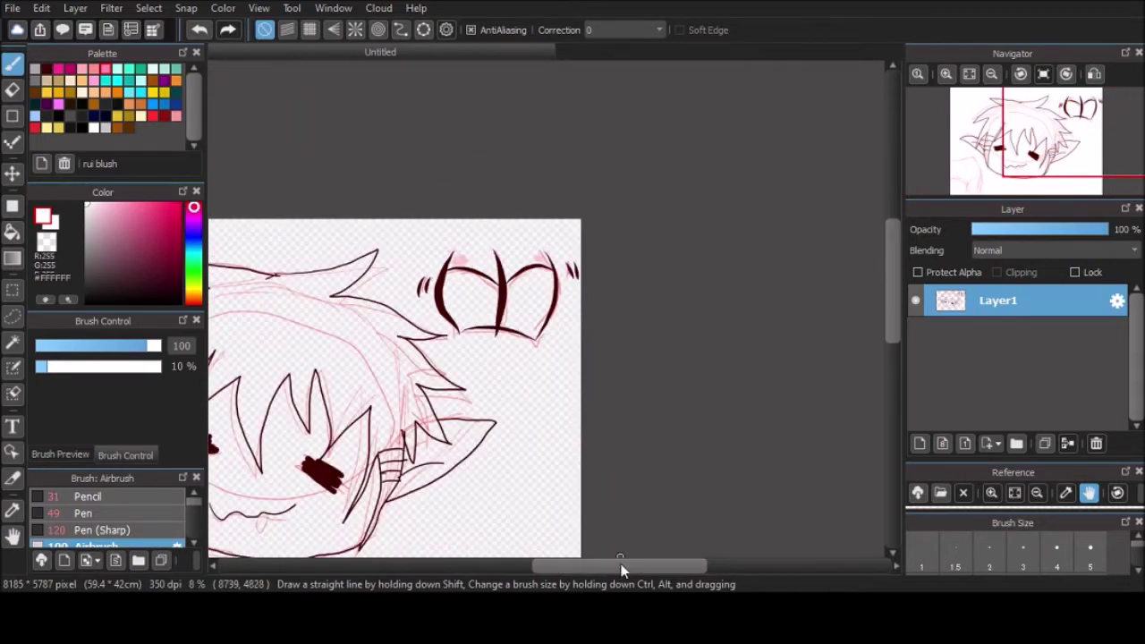
{"action": "left_click_drag", "start_coordinate": [621, 571], "coordinate": [543, 579]}
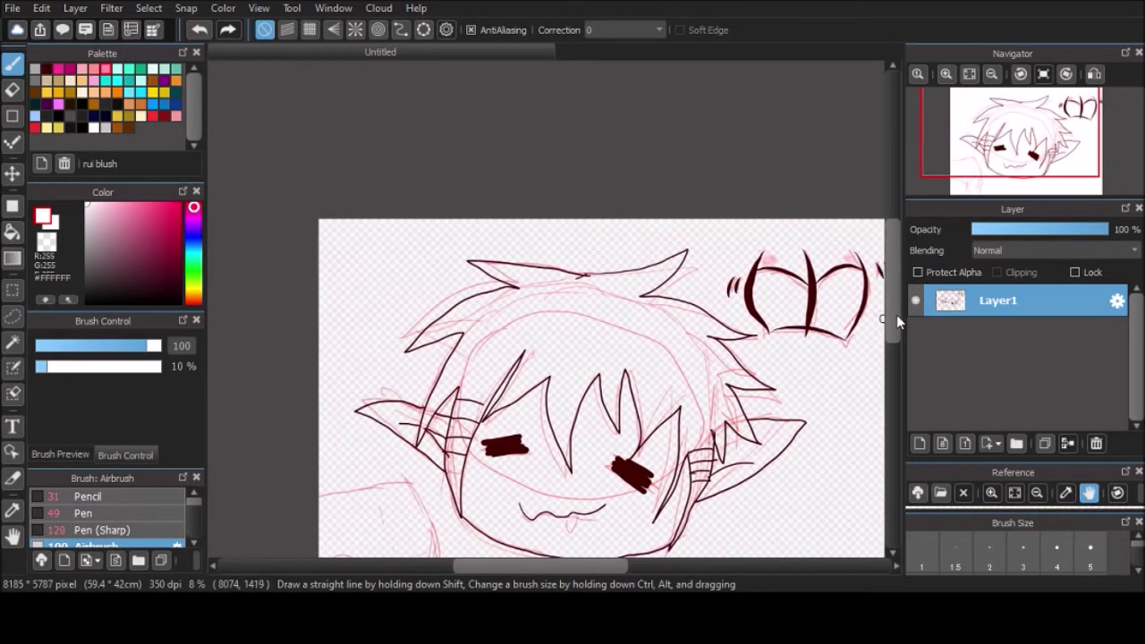
{"action": "left_click_drag", "start_coordinate": [897, 314], "coordinate": [895, 337]}
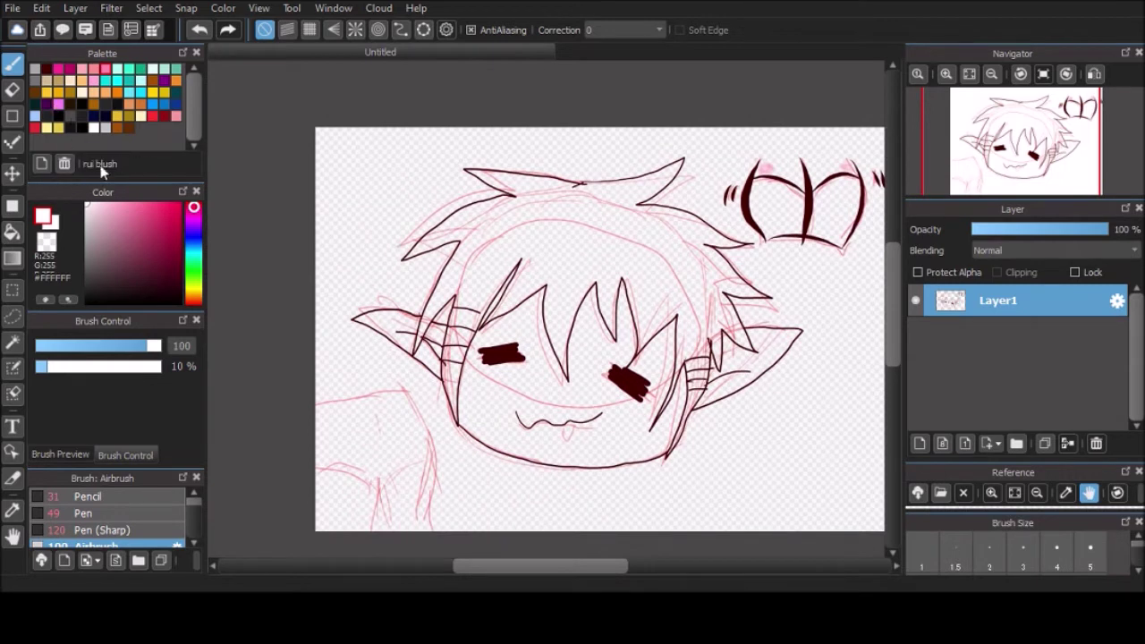
{"action": "left_click", "coordinate": [117, 529]}
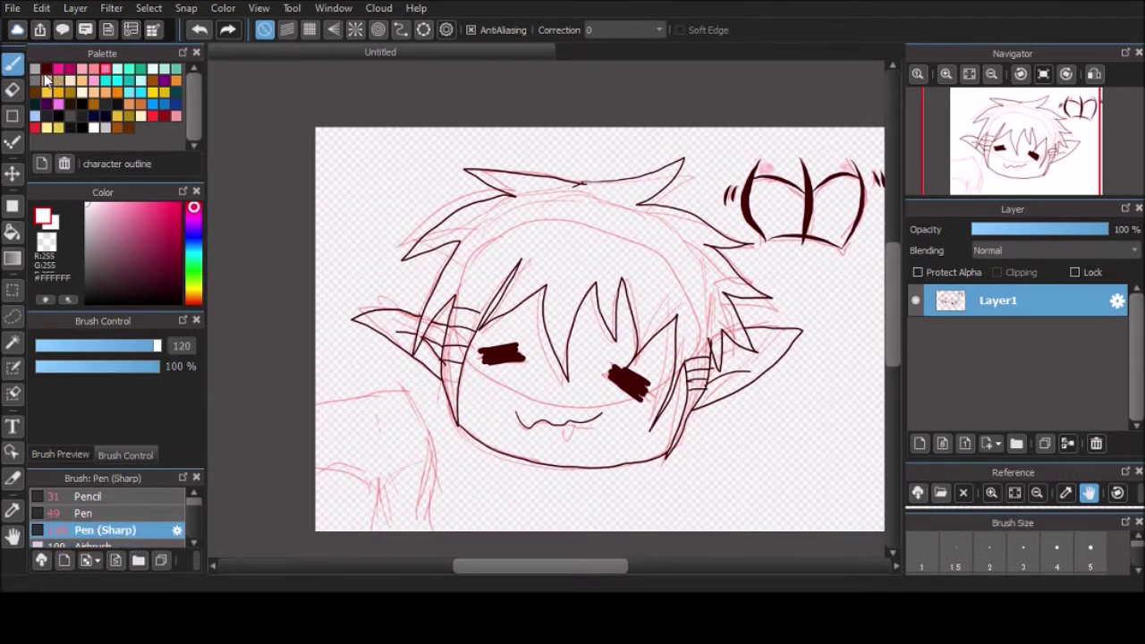
{"action": "left_click", "coordinate": [47, 69]}
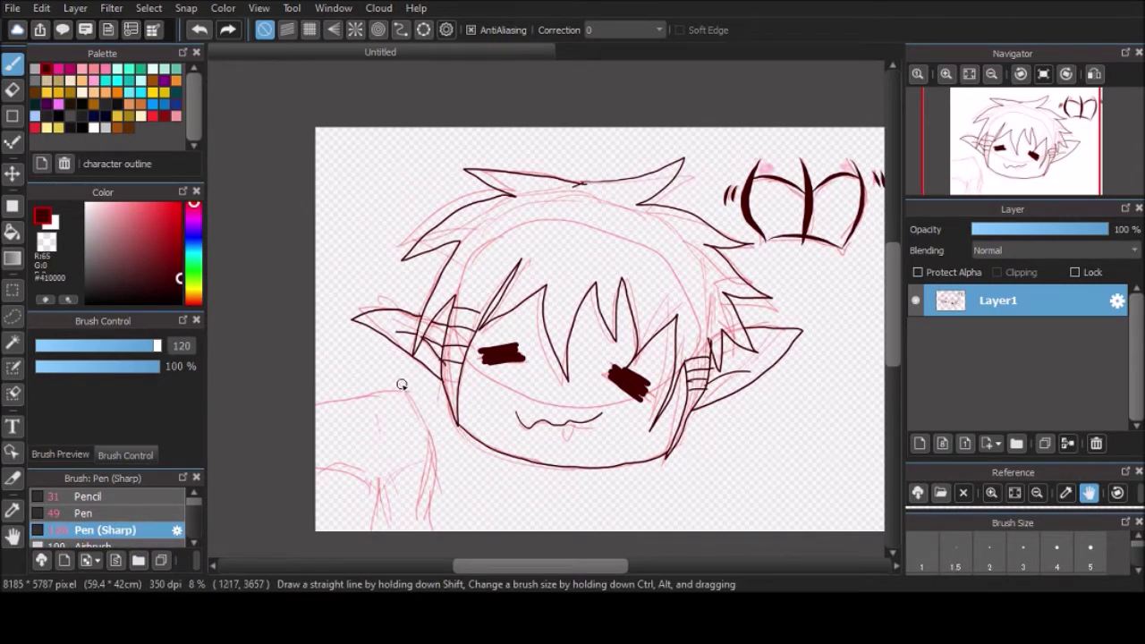
{"action": "mouse_move", "coordinate": [402, 386]}
{"action": "left_mouse_down"}
{"action": "mouse_move", "coordinate": [439, 432]}
{"action": "mouse_move", "coordinate": [432, 529]}
{"action": "left_mouse_up"}
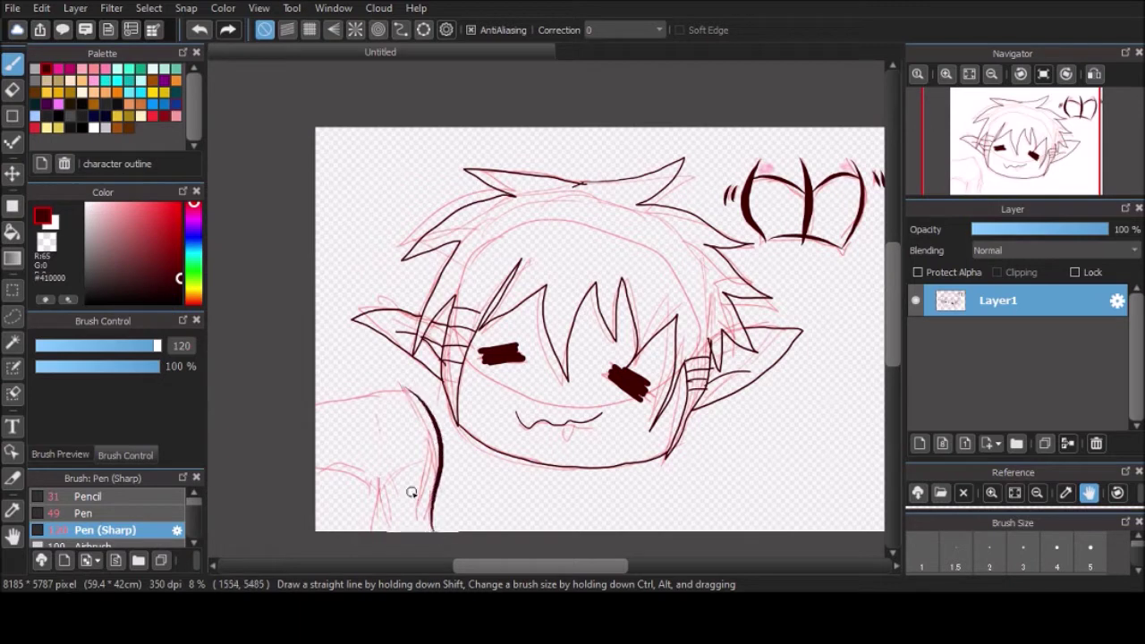
{"action": "left_click_drag", "start_coordinate": [383, 477], "coordinate": [402, 542]}
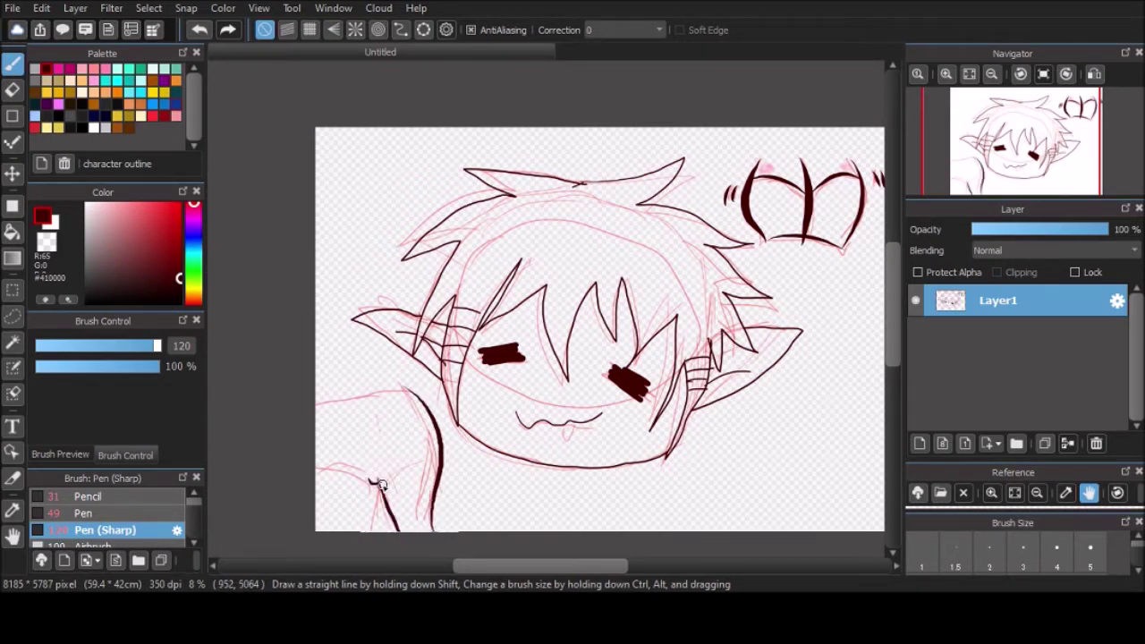
{"action": "left_click_drag", "start_coordinate": [369, 479], "coordinate": [363, 550]}
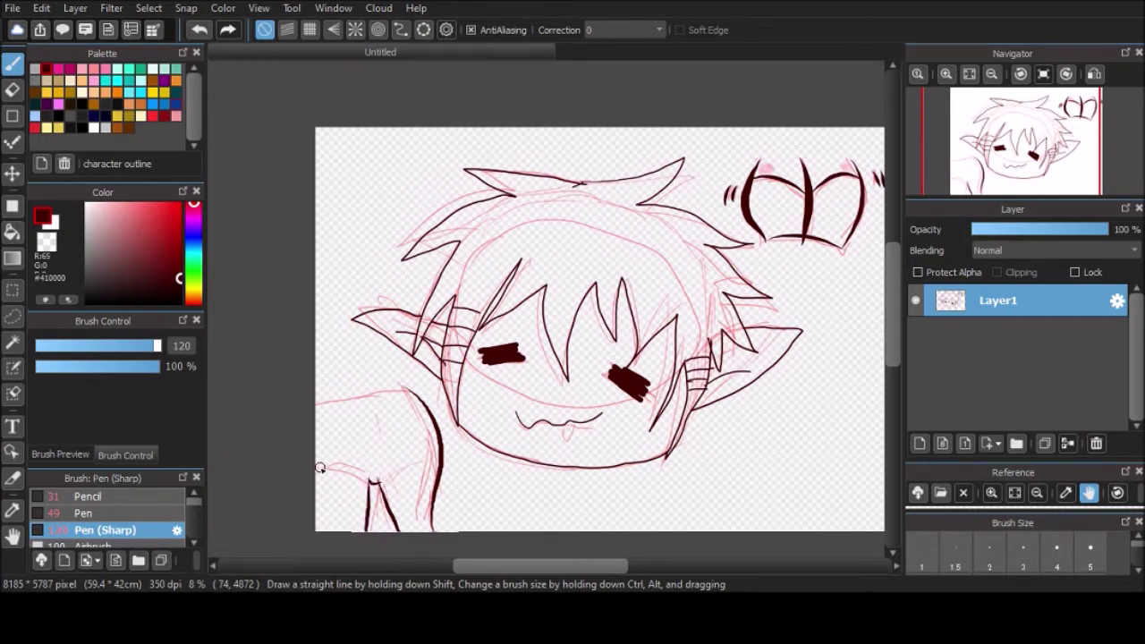
{"action": "mouse_move", "coordinate": [314, 467]}
{"action": "left_mouse_down"}
{"action": "mouse_move", "coordinate": [374, 498]}
{"action": "mouse_move", "coordinate": [438, 457]}
{"action": "left_mouse_up"}
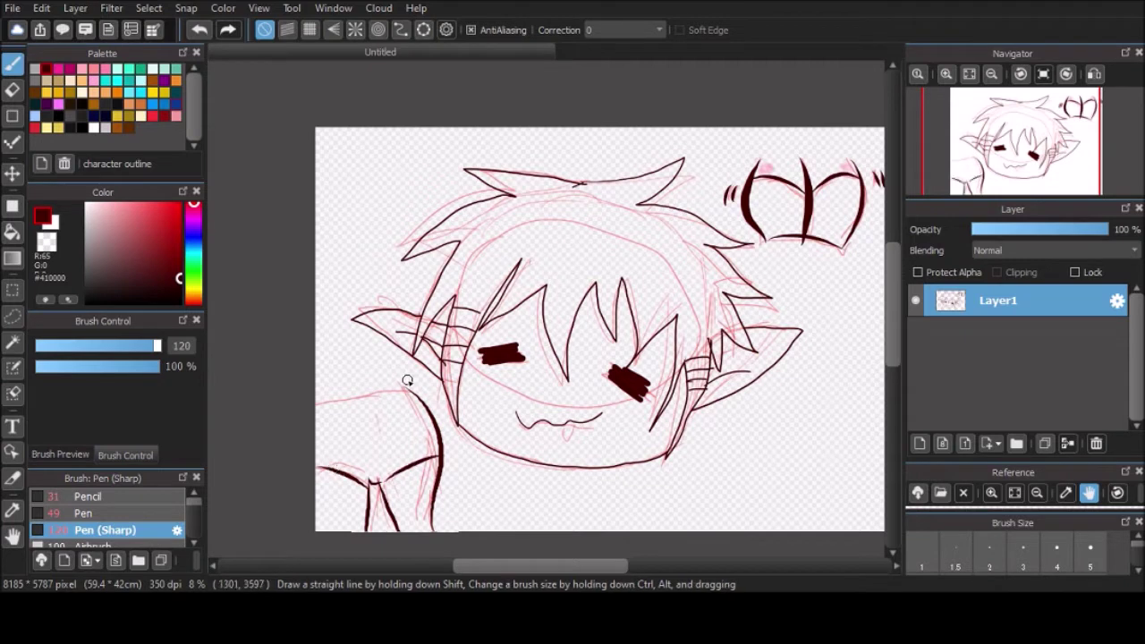
{"action": "left_click_drag", "start_coordinate": [396, 389], "coordinate": [306, 413]}
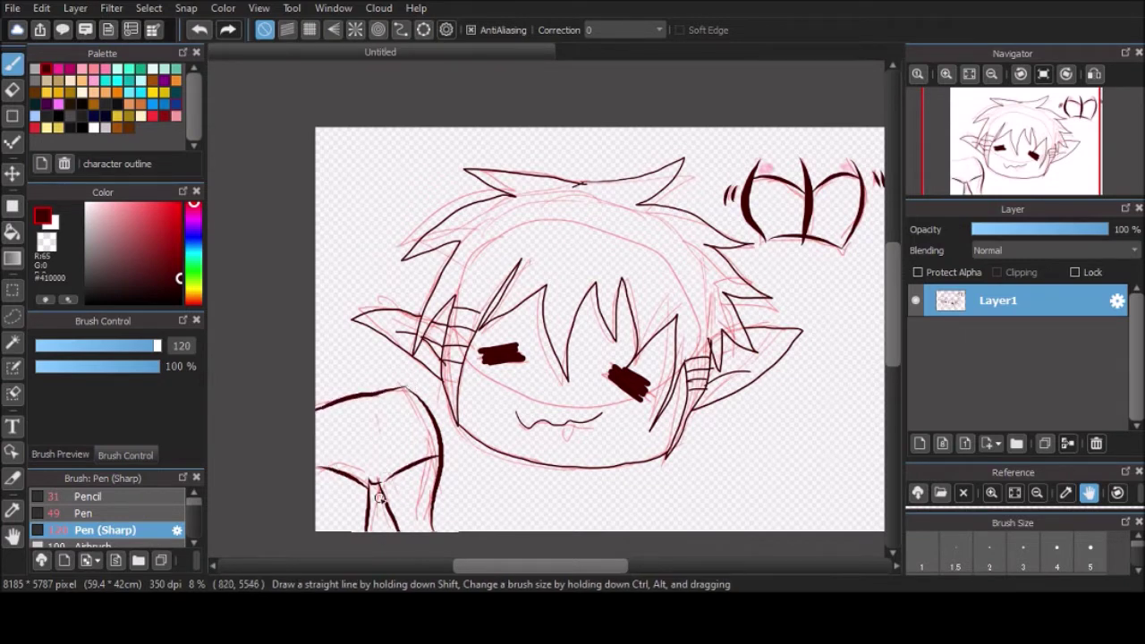
Airbrush 'rui blush' pink beside the shoulder outline and at the canvas's left edge.
{"action": "left_click", "coordinate": [111, 67]}
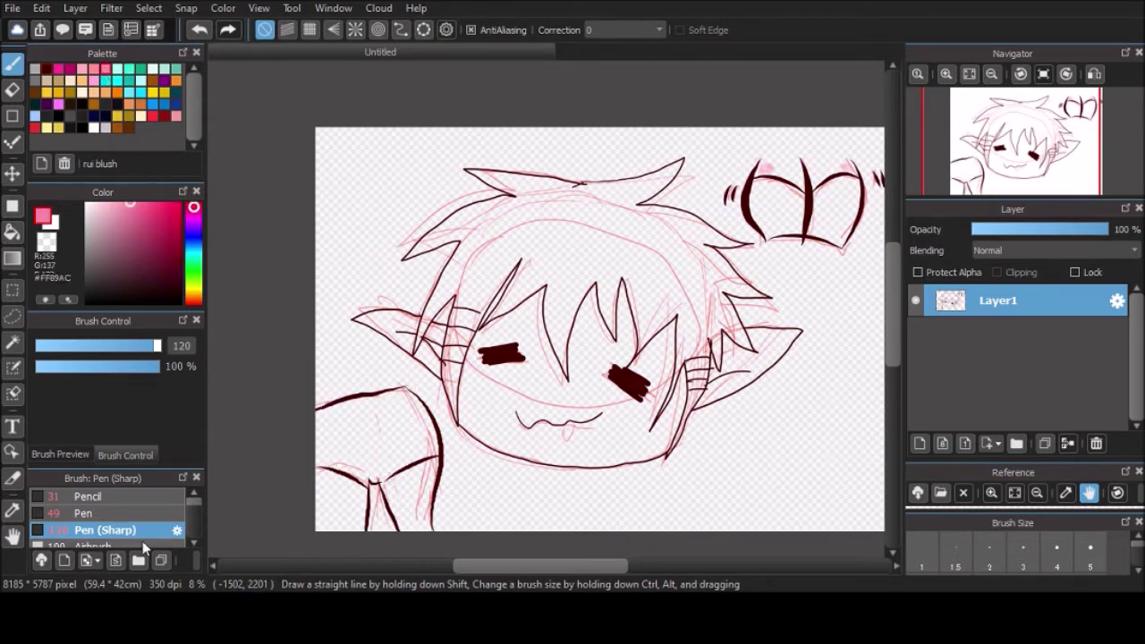
{"action": "left_click", "coordinate": [132, 546]}
{"action": "scroll", "coordinate": [416, 438], "scroll_direction": "up", "scroll_amount": 2}
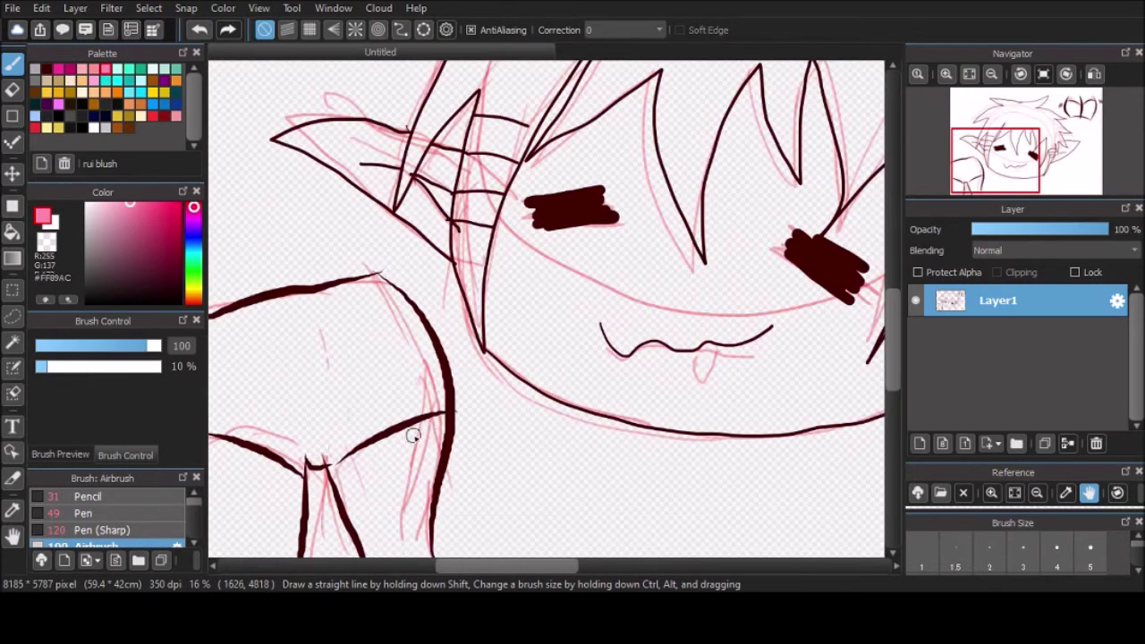
{"action": "left_click_drag", "start_coordinate": [407, 446], "coordinate": [396, 466]}
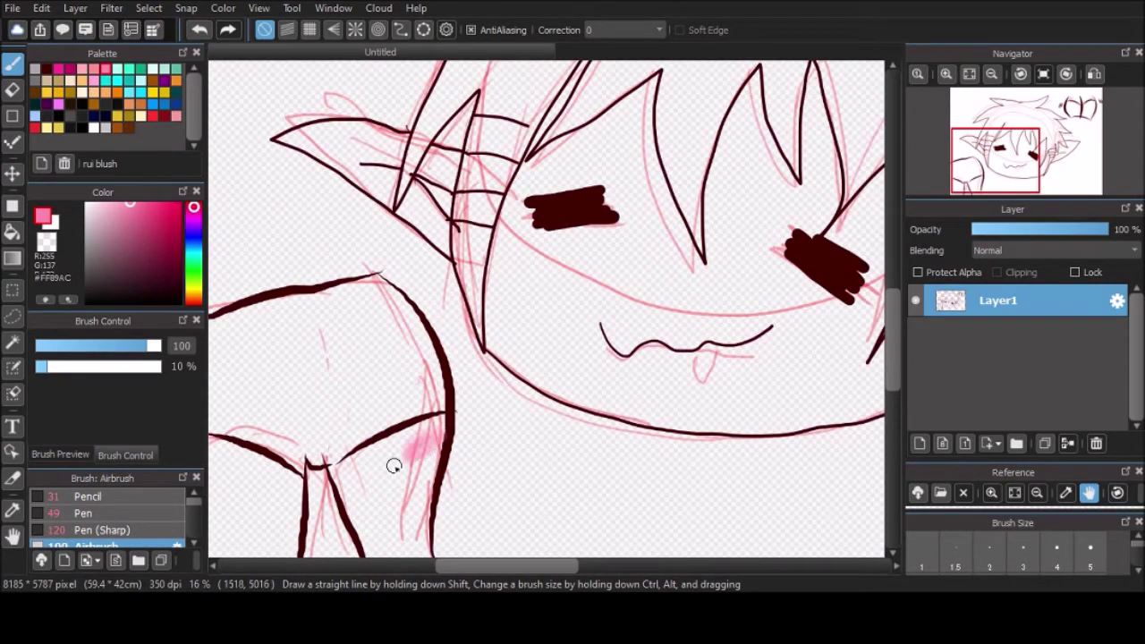
{"action": "left_click_drag", "start_coordinate": [230, 459], "coordinate": [224, 465]}
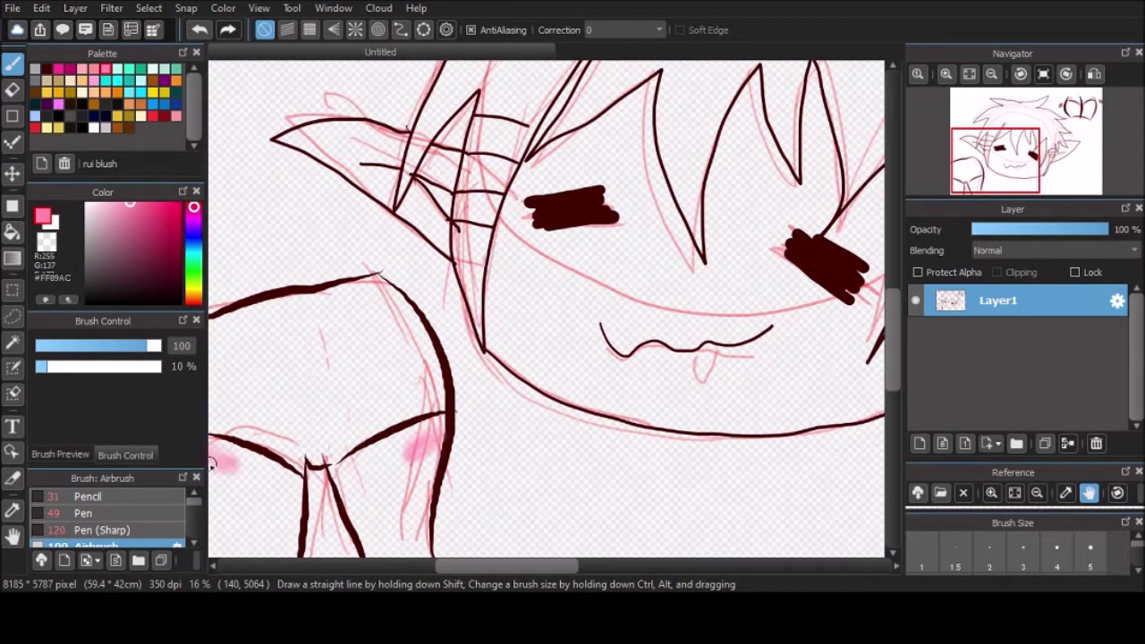
Pick a near-white colour and go back to the regular Pen brush.
{"action": "left_click", "coordinate": [101, 212]}
{"action": "left_click", "coordinate": [86, 208]}
{"action": "left_click", "coordinate": [108, 512]}
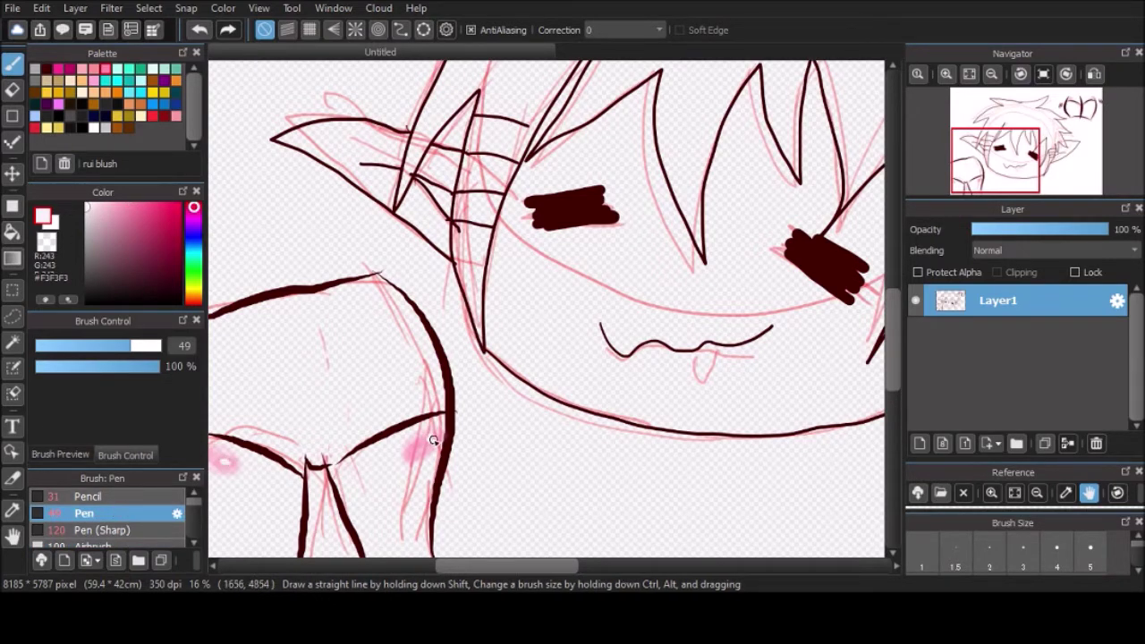
{"action": "left_click_drag", "start_coordinate": [535, 563], "coordinate": [683, 547]}
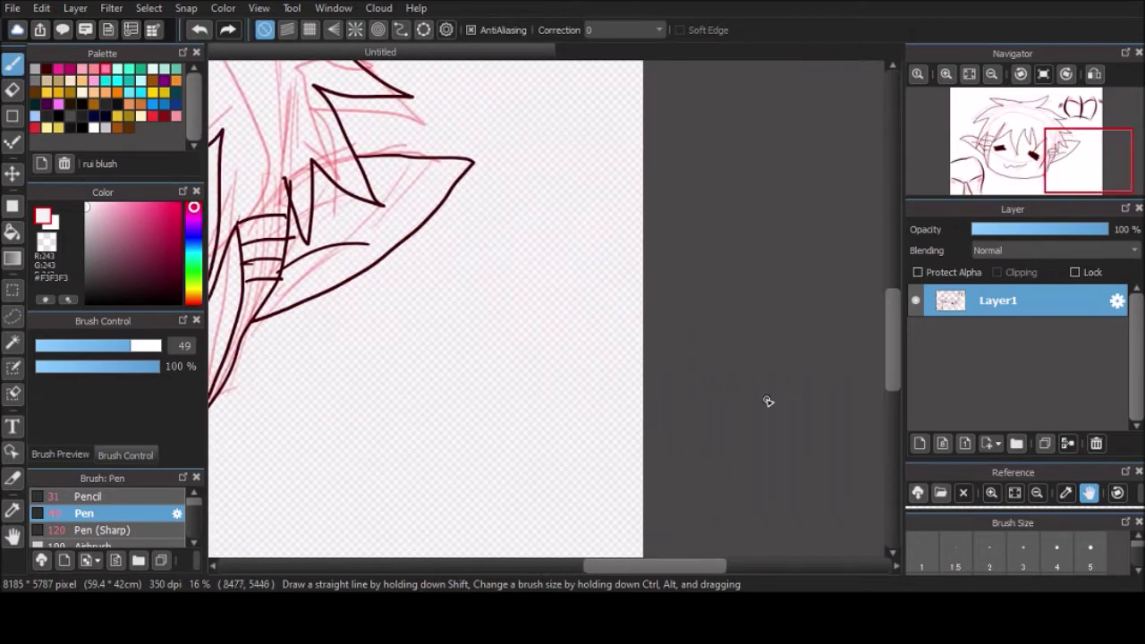
{"action": "left_click_drag", "start_coordinate": [893, 366], "coordinate": [900, 270]}
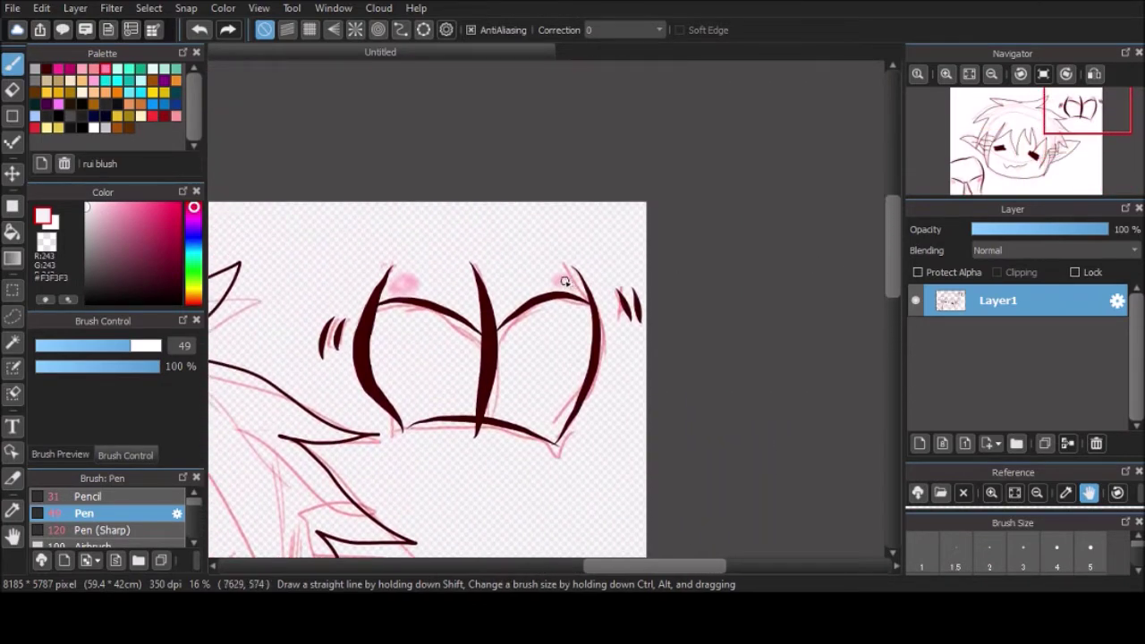
{"action": "scroll", "coordinate": [398, 324], "scroll_direction": "down", "scroll_amount": 3}
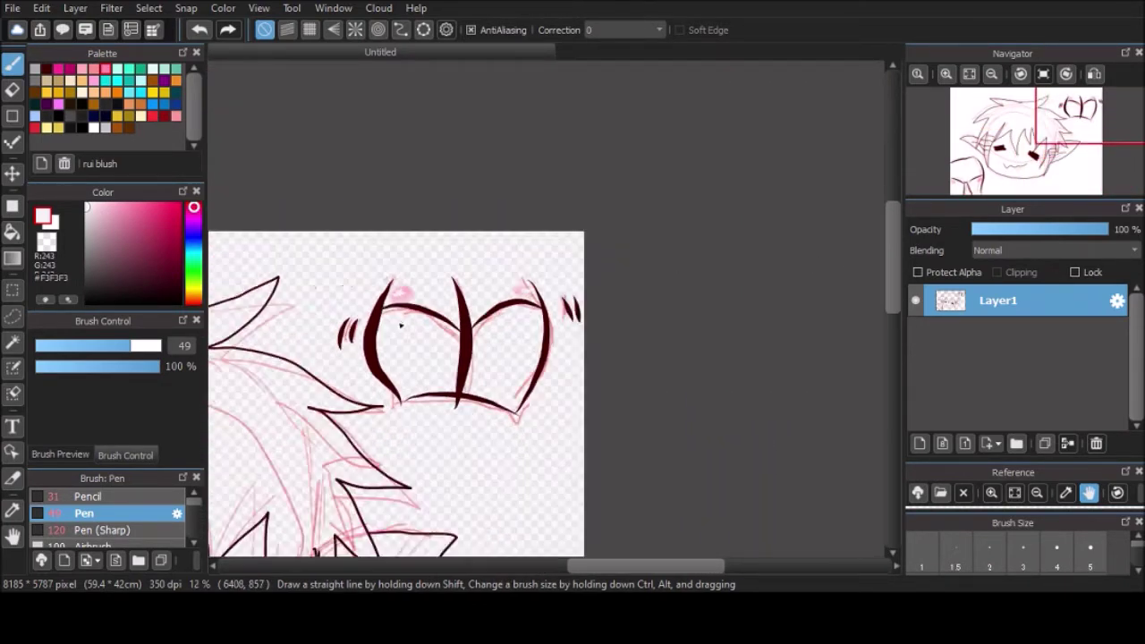
{"action": "left_click_drag", "start_coordinate": [612, 573], "coordinate": [573, 562]}
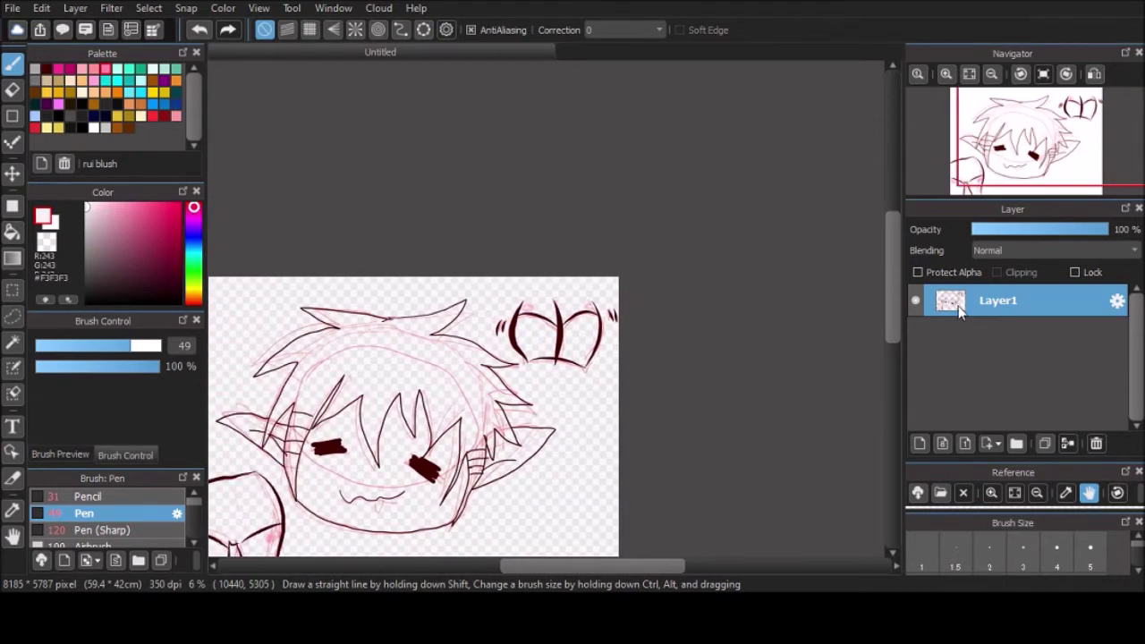
Toggle Layer1 off and on to check the line art, then switch to erasing.
{"action": "left_click", "coordinate": [914, 301]}
{"action": "left_click", "coordinate": [913, 298]}
{"action": "scroll", "coordinate": [892, 337], "scroll_direction": "down", "scroll_amount": 3}
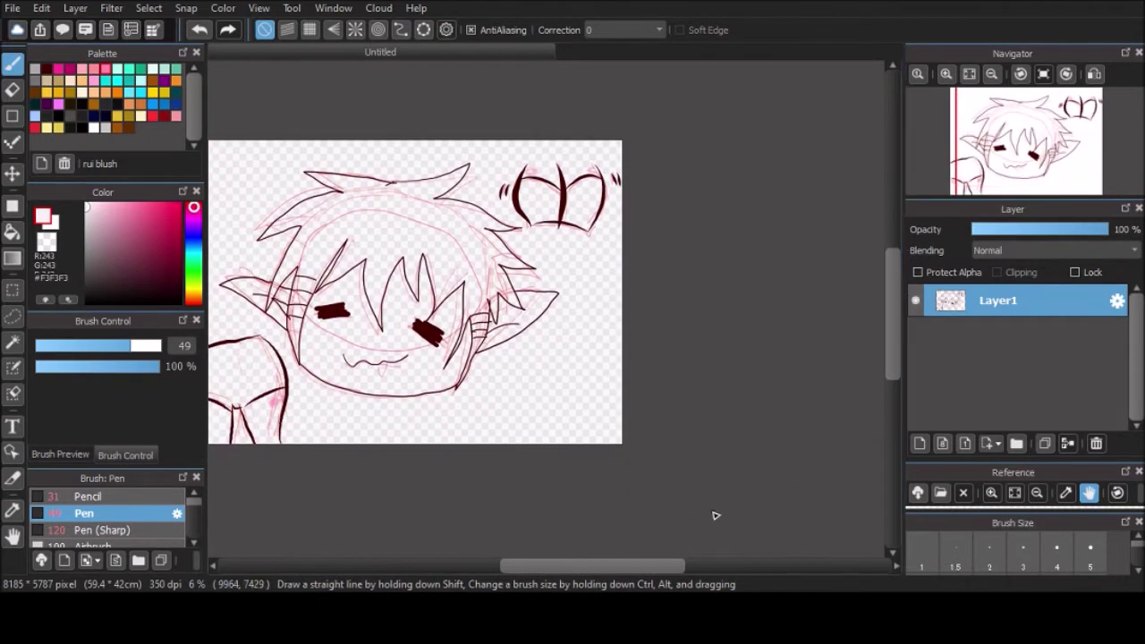
{"action": "left_click_drag", "start_coordinate": [666, 561], "coordinate": [637, 564]}
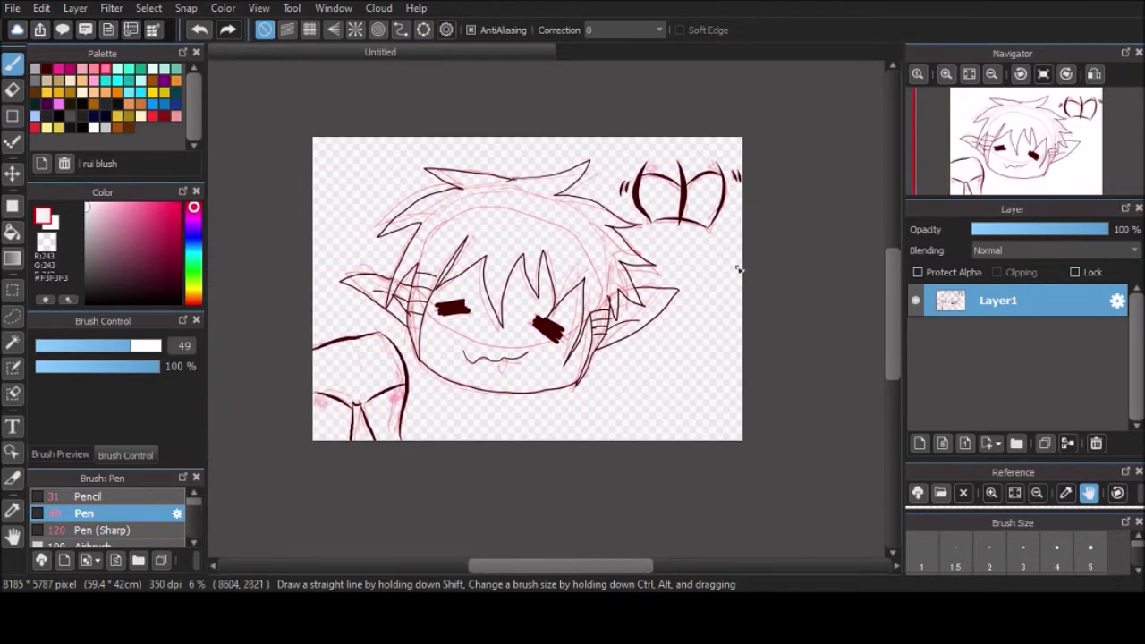
{"action": "scroll", "coordinate": [563, 213], "scroll_direction": "up", "scroll_amount": 2}
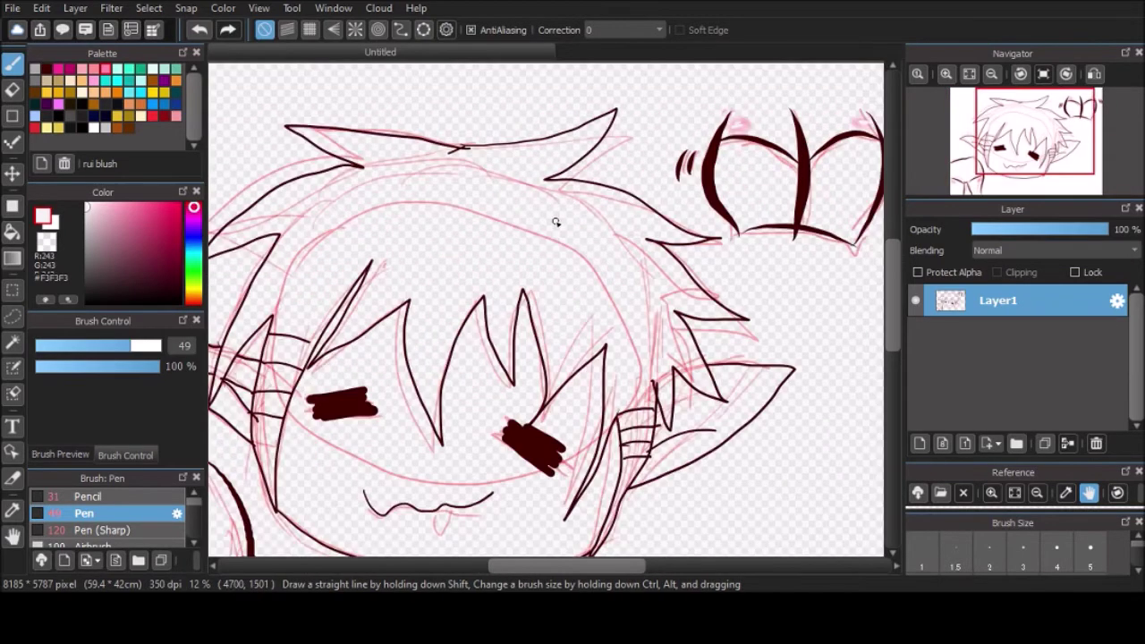
{"action": "scroll", "coordinate": [555, 222], "scroll_direction": "down", "scroll_amount": 1}
{"action": "scroll", "coordinate": [541, 215], "scroll_direction": "down", "scroll_amount": 1}
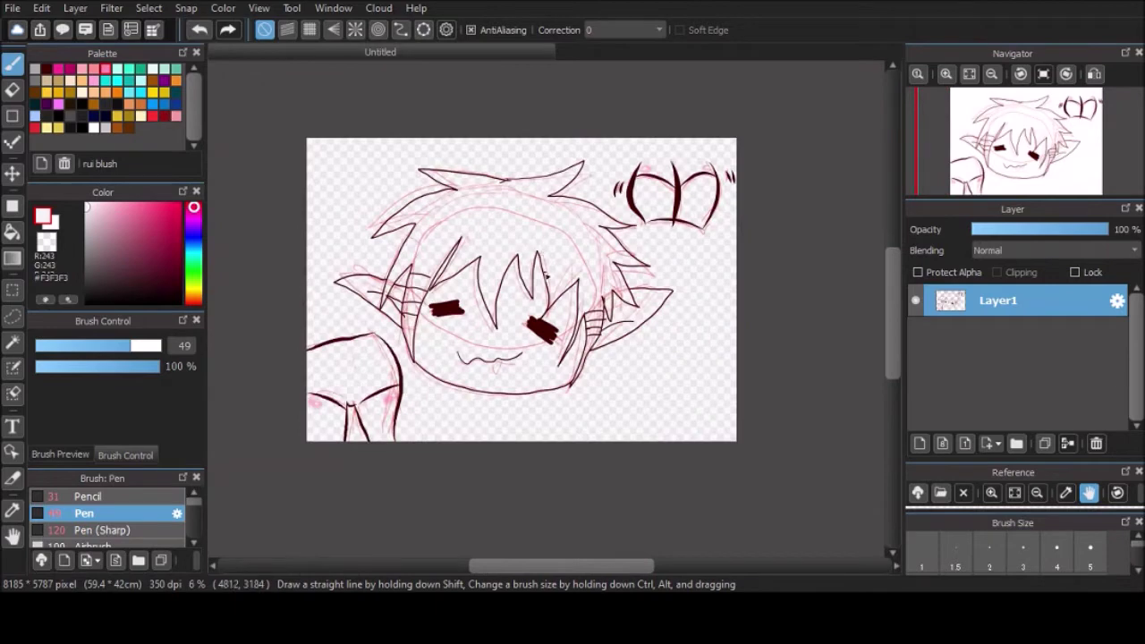
{"action": "scroll", "coordinate": [533, 249], "scroll_direction": "up", "scroll_amount": 1}
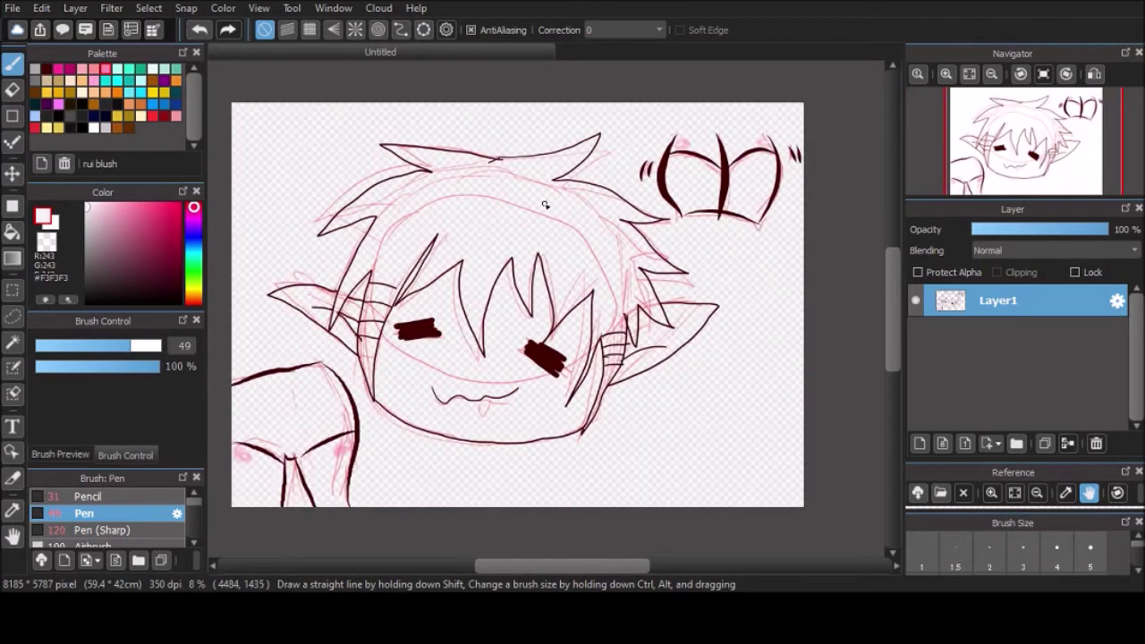
{"action": "key", "text": "e"}
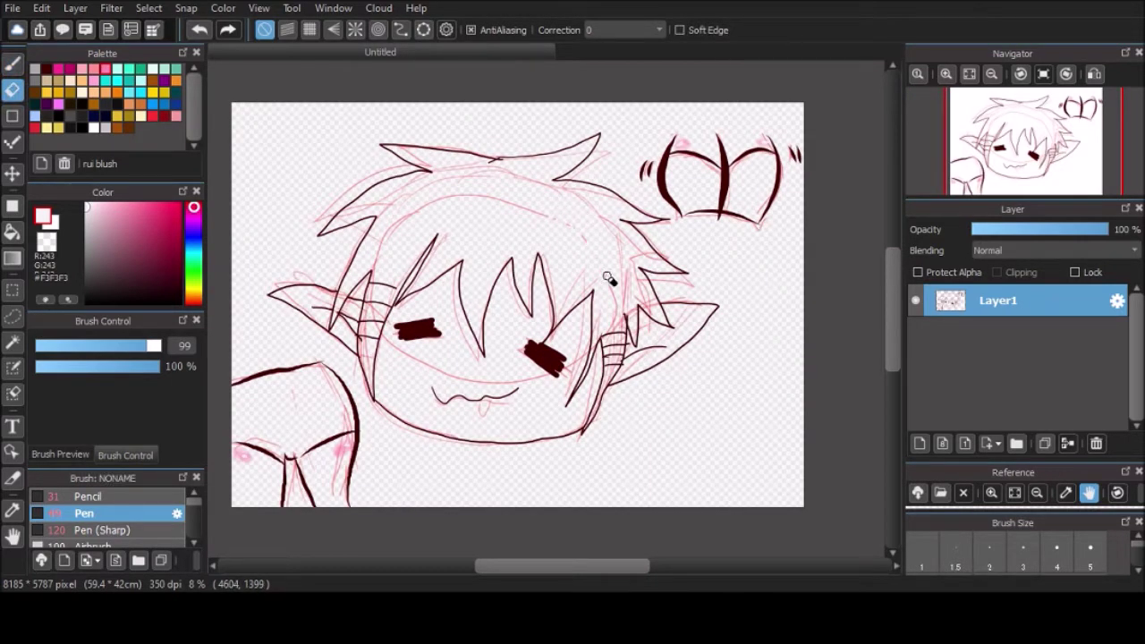
Handwrite 'nice' in dark red with Pen (Sharp) beside the chibi's face, undoing a stray stroke.
{"action": "scroll", "coordinate": [570, 227], "scroll_direction": "down", "scroll_amount": 1}
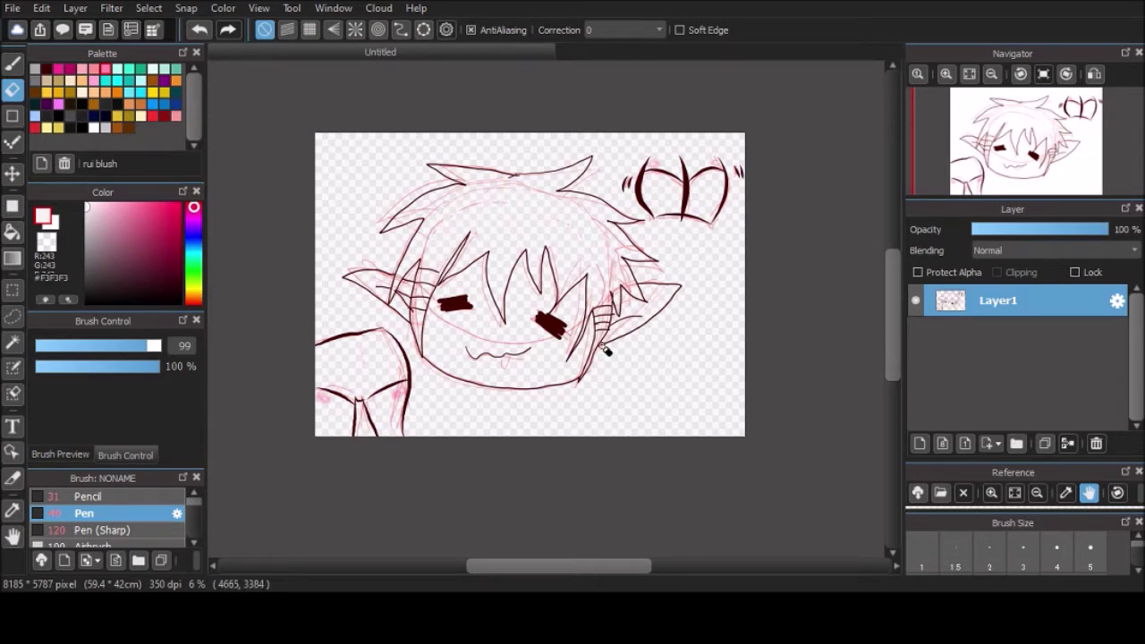
{"action": "key", "text": "p"}
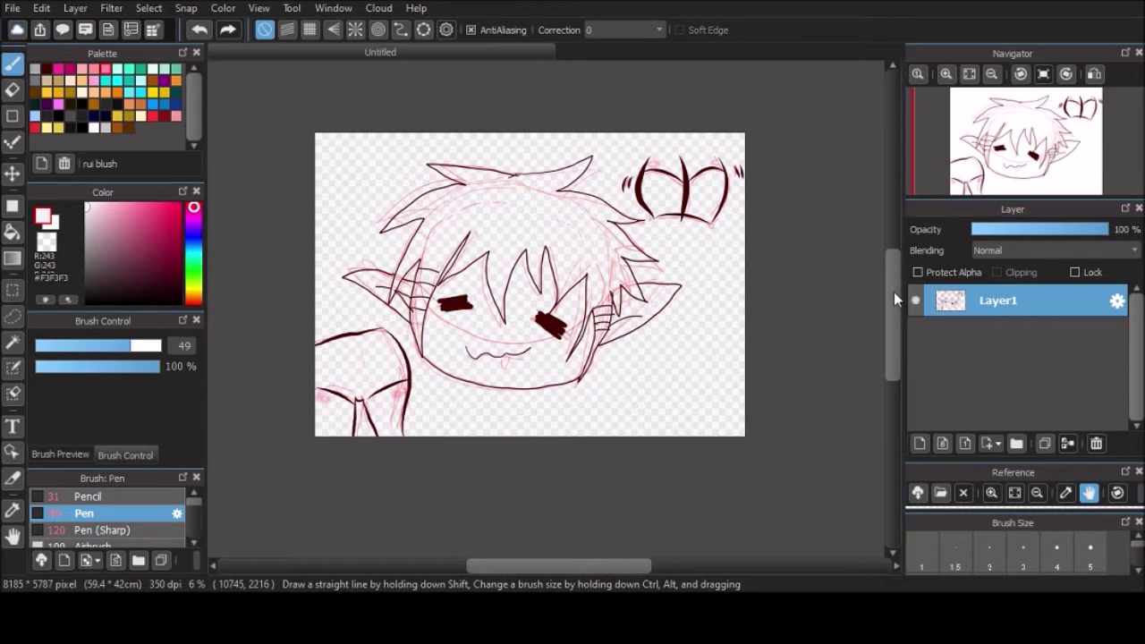
{"action": "scroll", "coordinate": [666, 362], "scroll_direction": "down", "scroll_amount": 2}
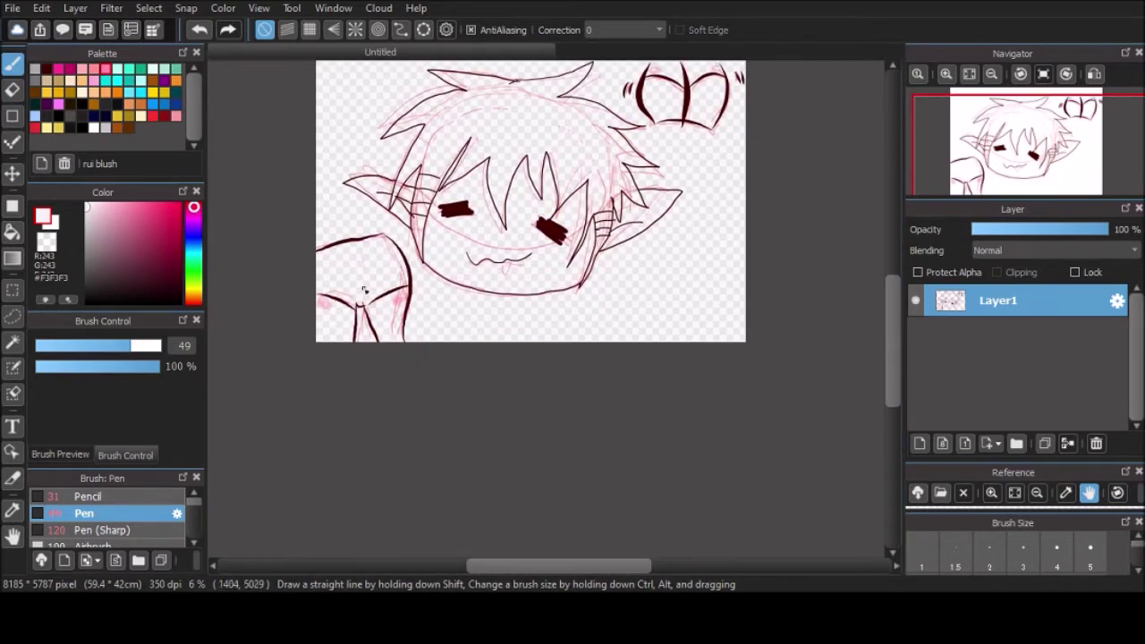
{"action": "left_click", "coordinate": [47, 69]}
{"action": "left_click", "coordinate": [116, 530]}
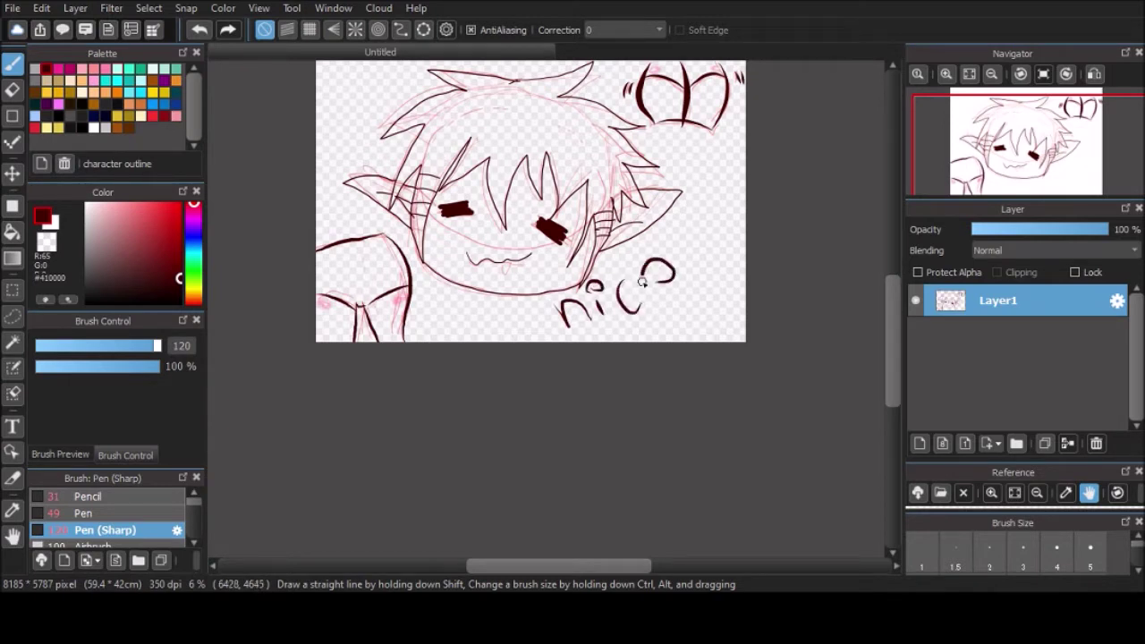
{"action": "key", "text": "ctrl+z"}
{"action": "left_click_drag", "start_coordinate": [644, 308], "coordinate": [684, 329]}
{"action": "scroll", "coordinate": [895, 324], "scroll_direction": "up", "scroll_amount": 3}
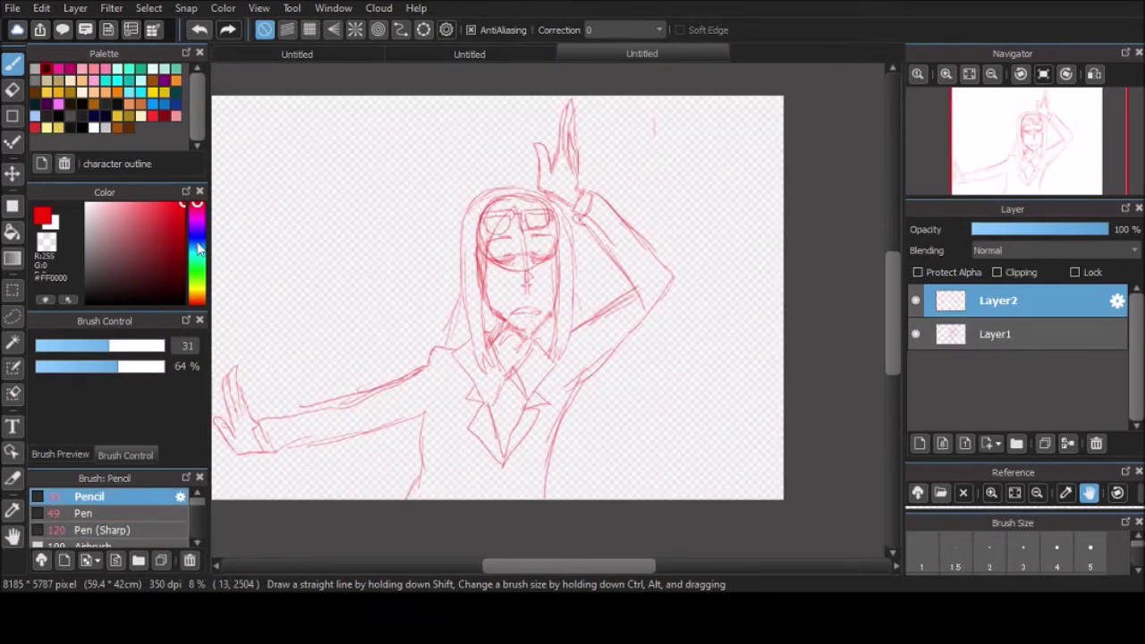
Choose a magenta line colour with the Pen and ink the raised finger's outline.
{"action": "left_click", "coordinate": [196, 222]}
{"action": "left_click", "coordinate": [145, 204]}
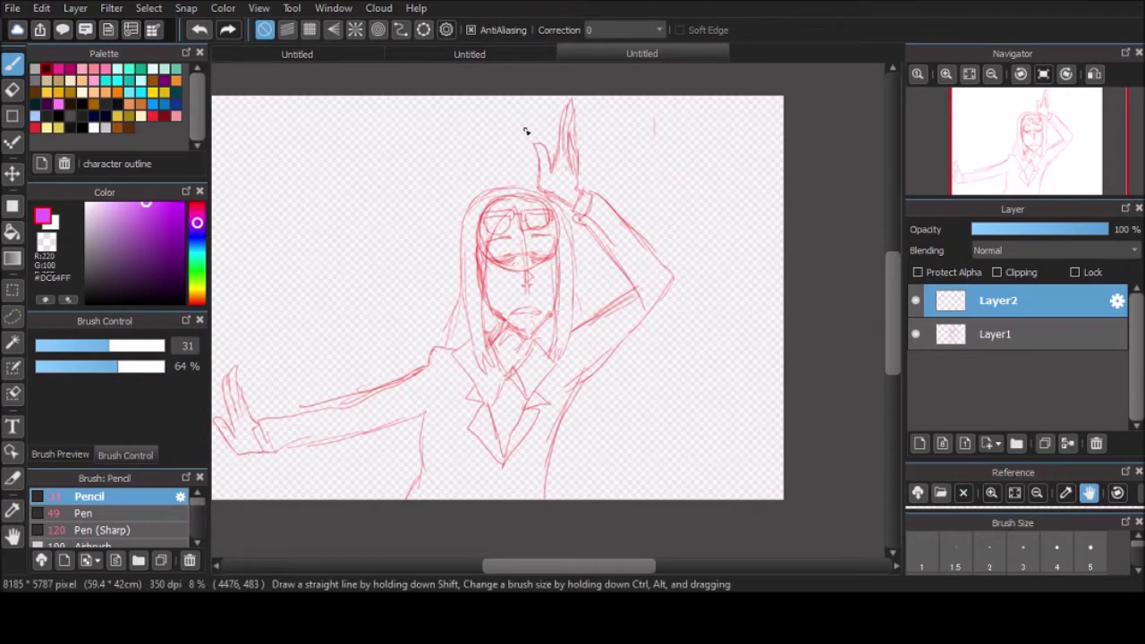
{"action": "scroll", "coordinate": [542, 169], "scroll_direction": "up", "scroll_amount": 3}
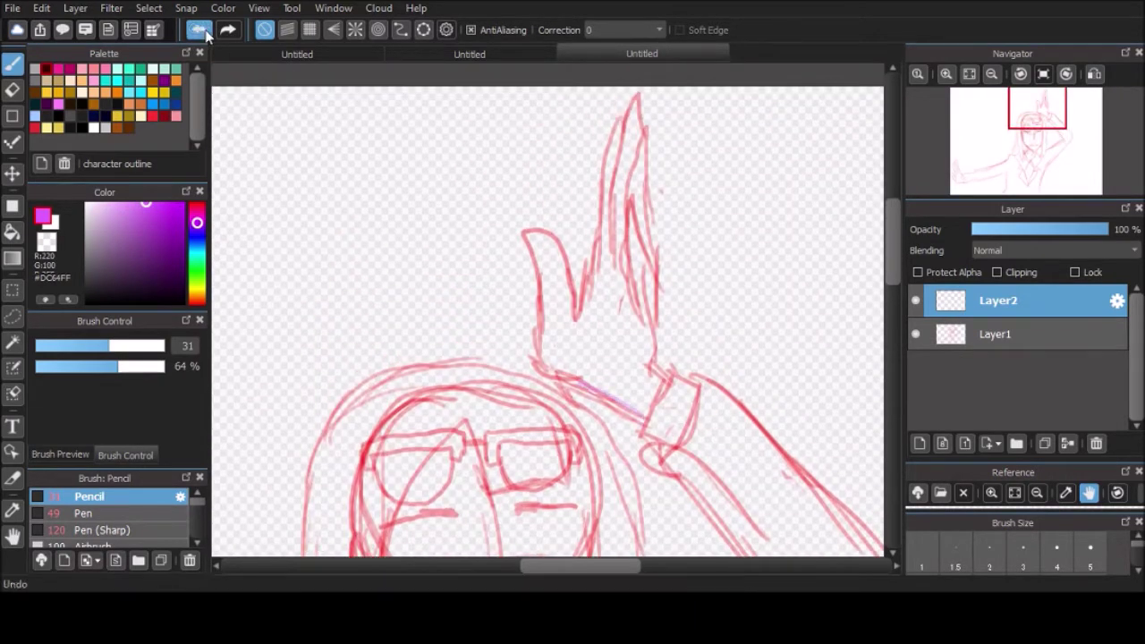
{"action": "left_click", "coordinate": [84, 513]}
{"action": "mouse_move", "coordinate": [644, 418]}
{"action": "left_mouse_down"}
{"action": "mouse_move", "coordinate": [584, 382]}
{"action": "mouse_move", "coordinate": [540, 343]}
{"action": "mouse_move", "coordinate": [569, 285]}
{"action": "left_mouse_up"}
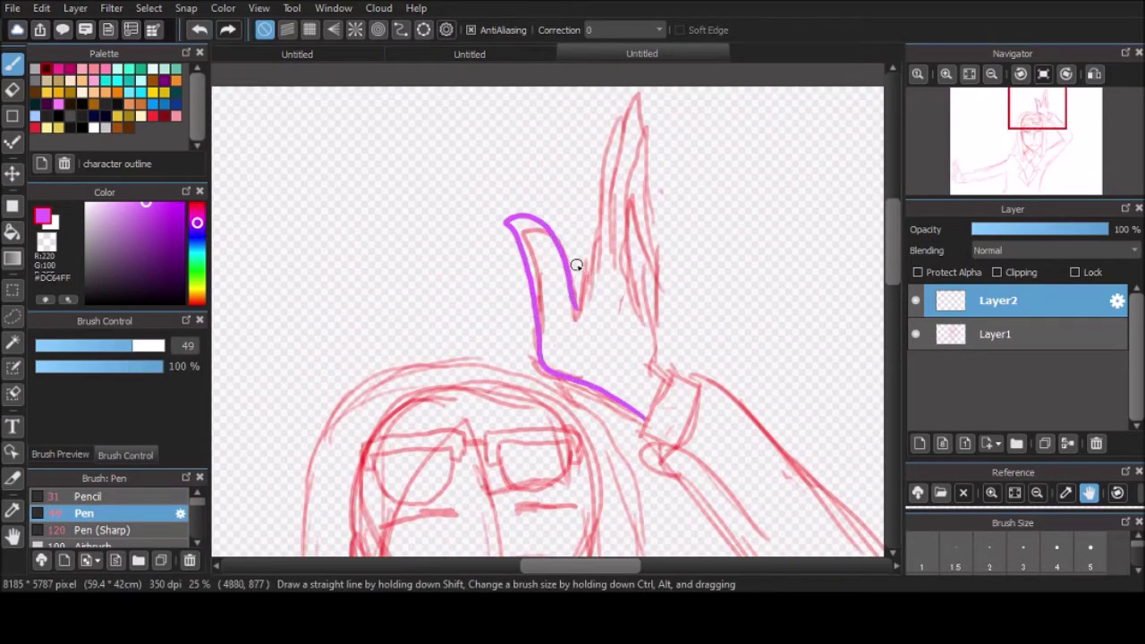
{"action": "key", "text": "ctrl+z"}
{"action": "mouse_move", "coordinate": [644, 417]}
{"action": "left_mouse_down"}
{"action": "mouse_move", "coordinate": [536, 340]}
{"action": "mouse_move", "coordinate": [526, 230]}
{"action": "left_mouse_up"}
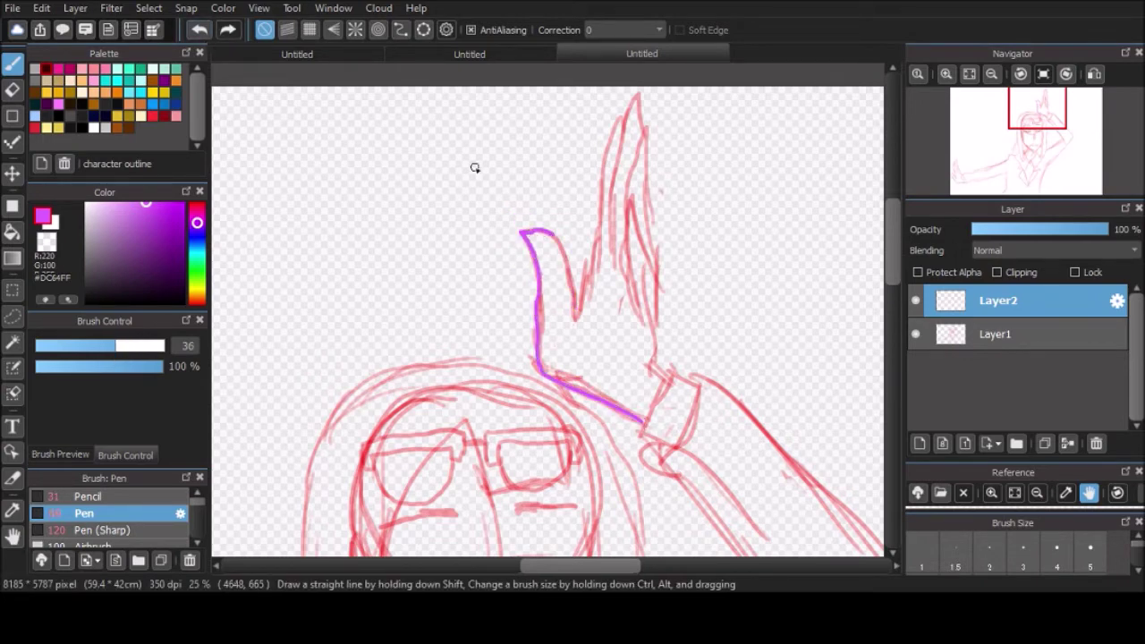
{"action": "key", "text": "ctrl+z"}
{"action": "mouse_move", "coordinate": [646, 415]}
{"action": "left_mouse_down"}
{"action": "mouse_move", "coordinate": [545, 368]}
{"action": "mouse_move", "coordinate": [524, 235]}
{"action": "mouse_move", "coordinate": [561, 249]}
{"action": "mouse_move", "coordinate": [585, 314]}
{"action": "mouse_move", "coordinate": [613, 125]}
{"action": "mouse_move", "coordinate": [616, 170]}
{"action": "mouse_move", "coordinate": [626, 112]}
{"action": "mouse_move", "coordinate": [641, 141]}
{"action": "mouse_move", "coordinate": [624, 199]}
{"action": "mouse_move", "coordinate": [650, 227]}
{"action": "mouse_move", "coordinate": [654, 125]}
{"action": "mouse_move", "coordinate": [653, 360]}
{"action": "left_mouse_up"}
{"action": "mouse_move", "coordinate": [637, 190]}
{"action": "left_mouse_down"}
{"action": "mouse_move", "coordinate": [624, 225]}
{"action": "mouse_move", "coordinate": [633, 304]}
{"action": "mouse_move", "coordinate": [666, 380]}
{"action": "left_mouse_up"}
Ink the finger's top and sides down to the wrist, including the cuff loop.
{"action": "scroll", "coordinate": [802, 332], "scroll_direction": "down", "scroll_amount": 2}
{"action": "scroll", "coordinate": [720, 301], "scroll_direction": "up", "scroll_amount": 6}
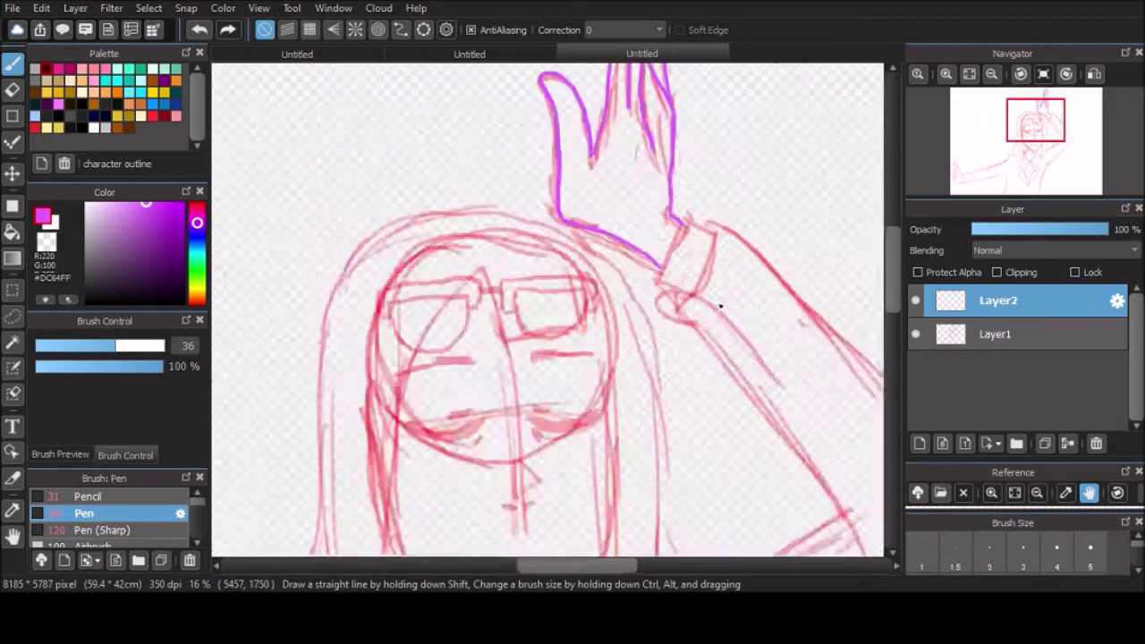
{"action": "left_click_drag", "start_coordinate": [589, 168], "coordinate": [596, 371]}
{"action": "mouse_move", "coordinate": [630, 186]}
{"action": "left_mouse_down"}
{"action": "mouse_move", "coordinate": [713, 217]}
{"action": "mouse_move", "coordinate": [629, 386]}
{"action": "left_mouse_up"}
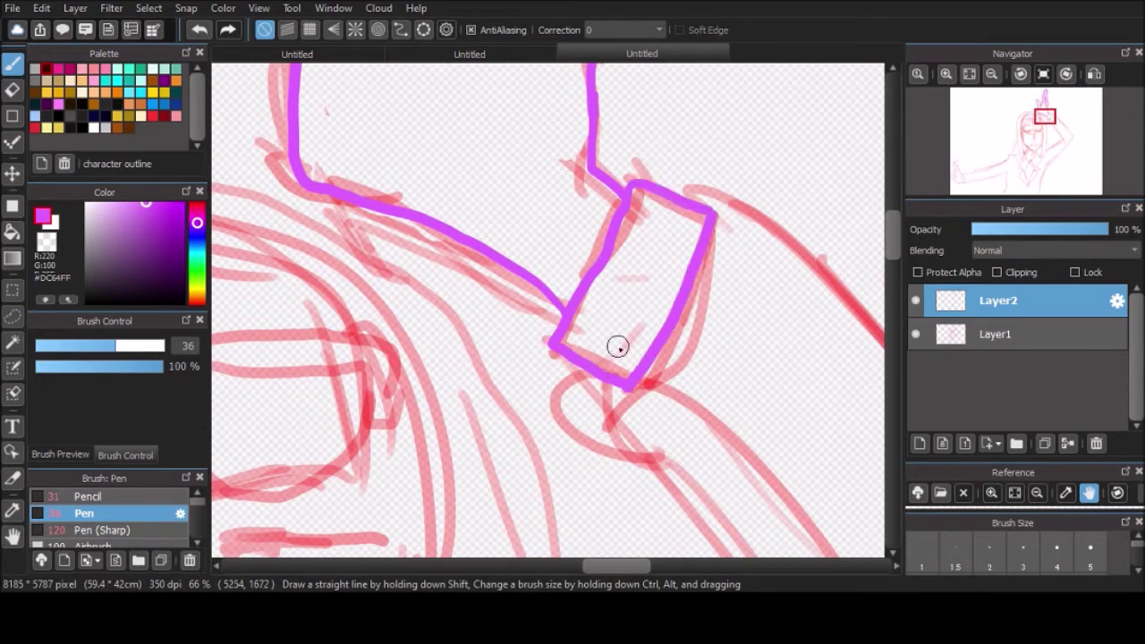
{"action": "left_click_drag", "start_coordinate": [760, 211], "coordinate": [685, 296]}
{"action": "key", "text": "ctrl+z"}
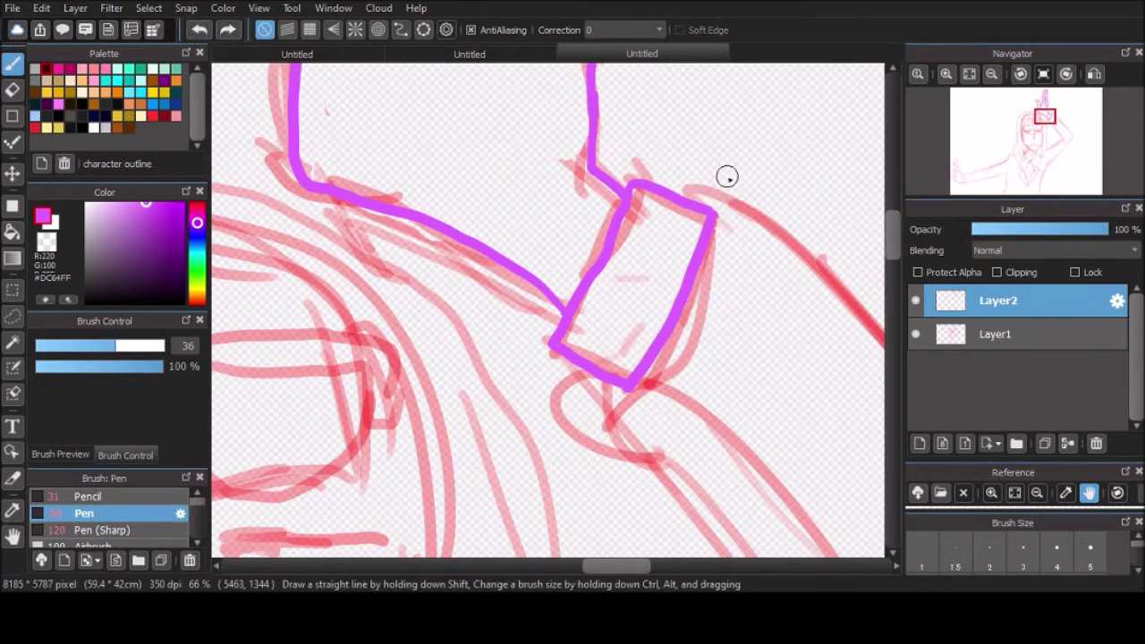
{"action": "left_click_drag", "start_coordinate": [760, 211], "coordinate": [595, 382]}
{"action": "scroll", "coordinate": [594, 384], "scroll_direction": "down", "scroll_amount": 4}
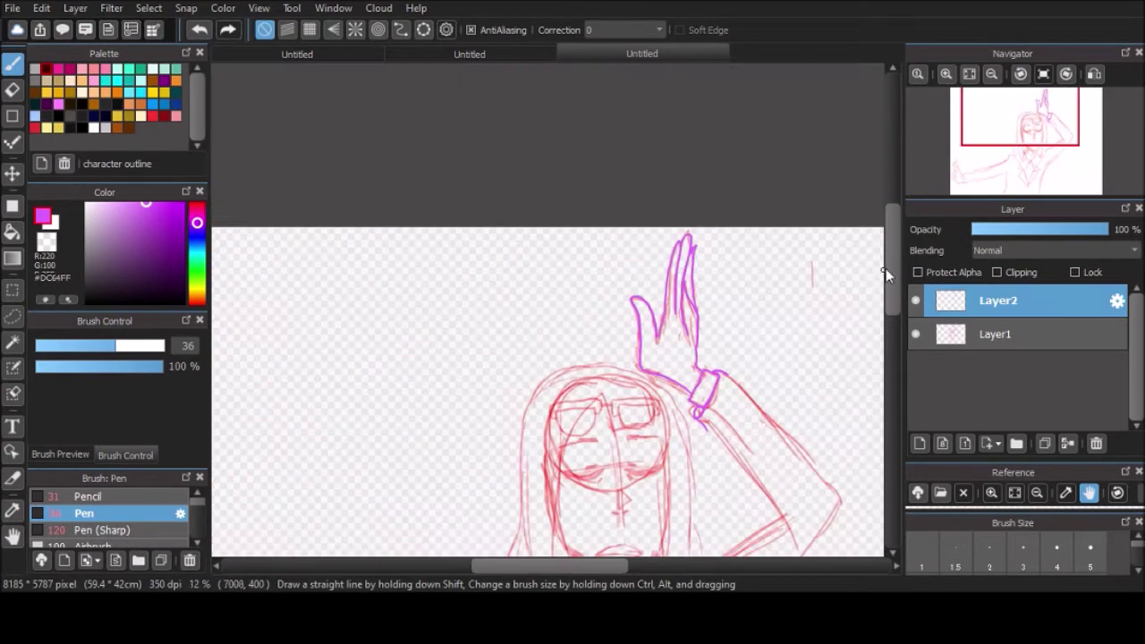
{"action": "scroll", "coordinate": [586, 537], "scroll_direction": "up", "scroll_amount": 3}
Ink the arm's outer edge and sleeve lines below the wrist.
{"action": "left_click_drag", "start_coordinate": [531, 322], "coordinate": [666, 493]}
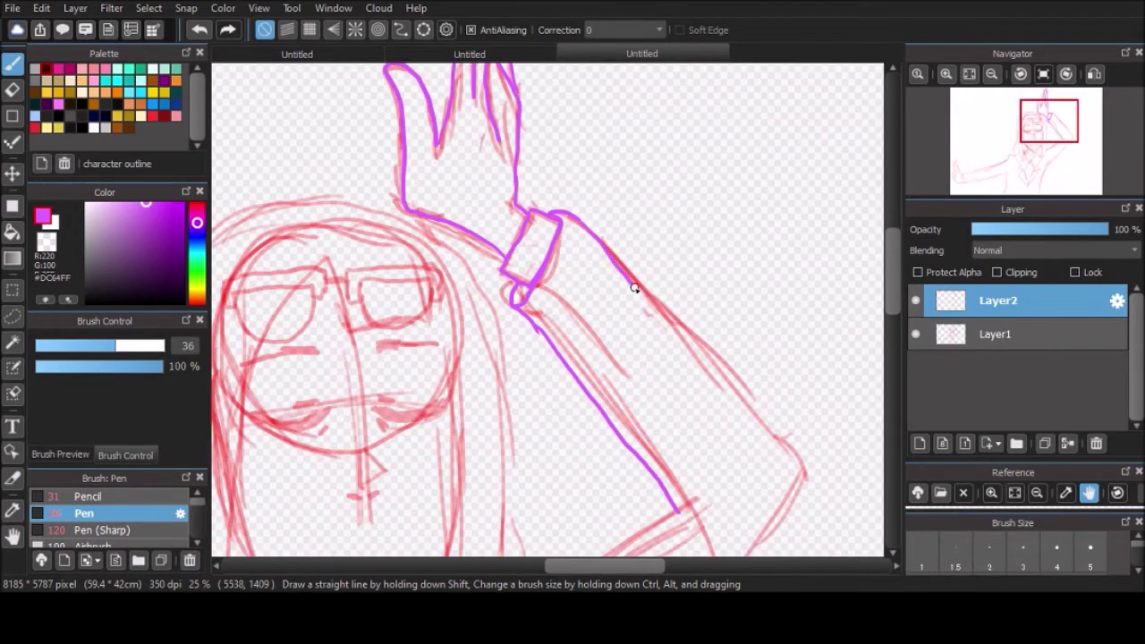
{"action": "left_click_drag", "start_coordinate": [633, 288], "coordinate": [741, 552]}
{"action": "scroll", "coordinate": [626, 284], "scroll_direction": "down", "scroll_amount": 3}
{"action": "left_click_drag", "start_coordinate": [677, 251], "coordinate": [490, 384]}
{"action": "mouse_move", "coordinate": [751, 292]}
{"action": "left_mouse_down"}
{"action": "mouse_move", "coordinate": [704, 333]}
{"action": "mouse_move", "coordinate": [537, 561]}
{"action": "left_mouse_up"}
{"action": "scroll", "coordinate": [591, 451], "scroll_direction": "down", "scroll_amount": 4}
{"action": "scroll", "coordinate": [570, 409], "scroll_direction": "up", "scroll_amount": 3}
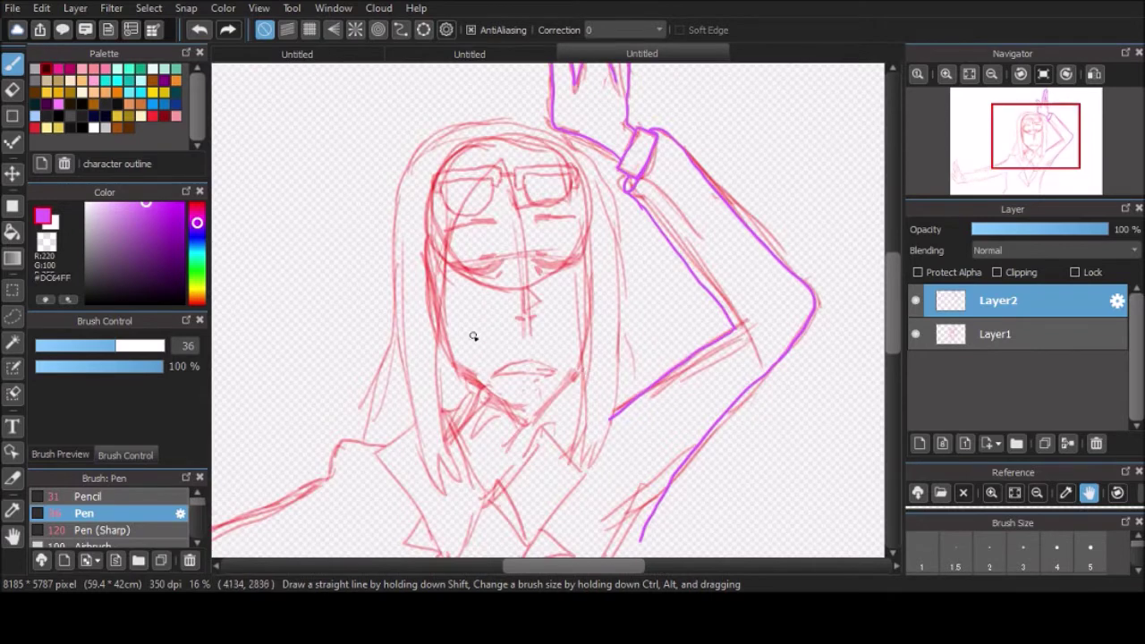
{"action": "scroll", "coordinate": [471, 240], "scroll_direction": "up", "scroll_amount": 3}
{"action": "scroll", "coordinate": [713, 228], "scroll_direction": "down", "scroll_amount": 1}
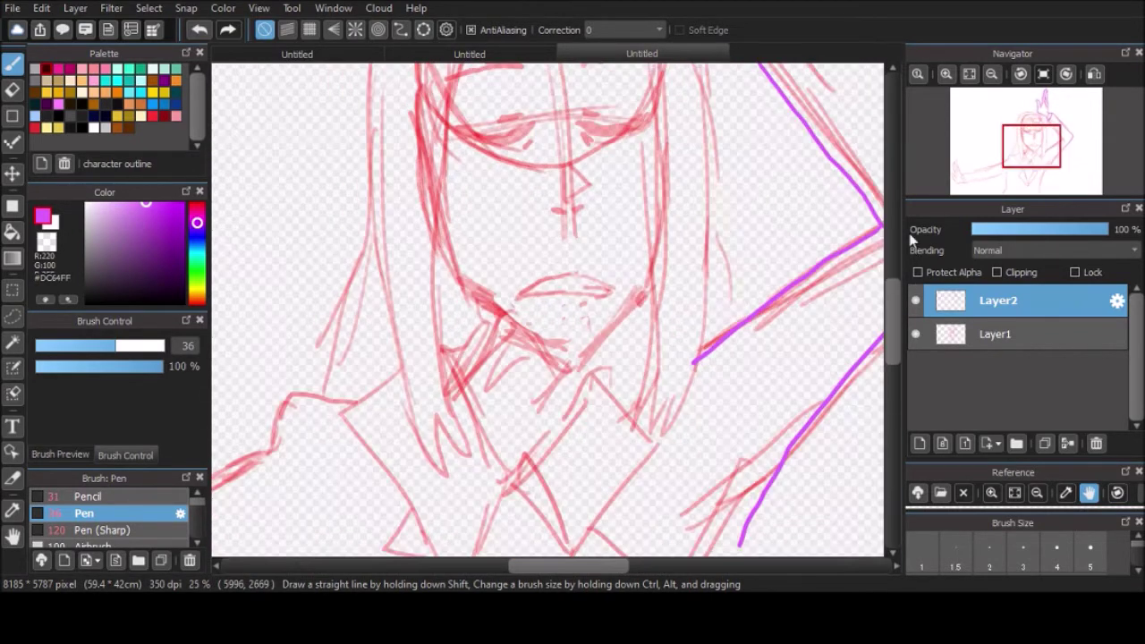
Ink the hair's left edge beside the face, undoing an unwanted arc over the head.
{"action": "mouse_move", "coordinate": [469, 159]}
{"action": "left_mouse_down"}
{"action": "mouse_move", "coordinate": [456, 528]}
{"action": "mouse_move", "coordinate": [465, 557]}
{"action": "left_mouse_up"}
{"action": "scroll", "coordinate": [717, 288], "scroll_direction": "down", "scroll_amount": 1}
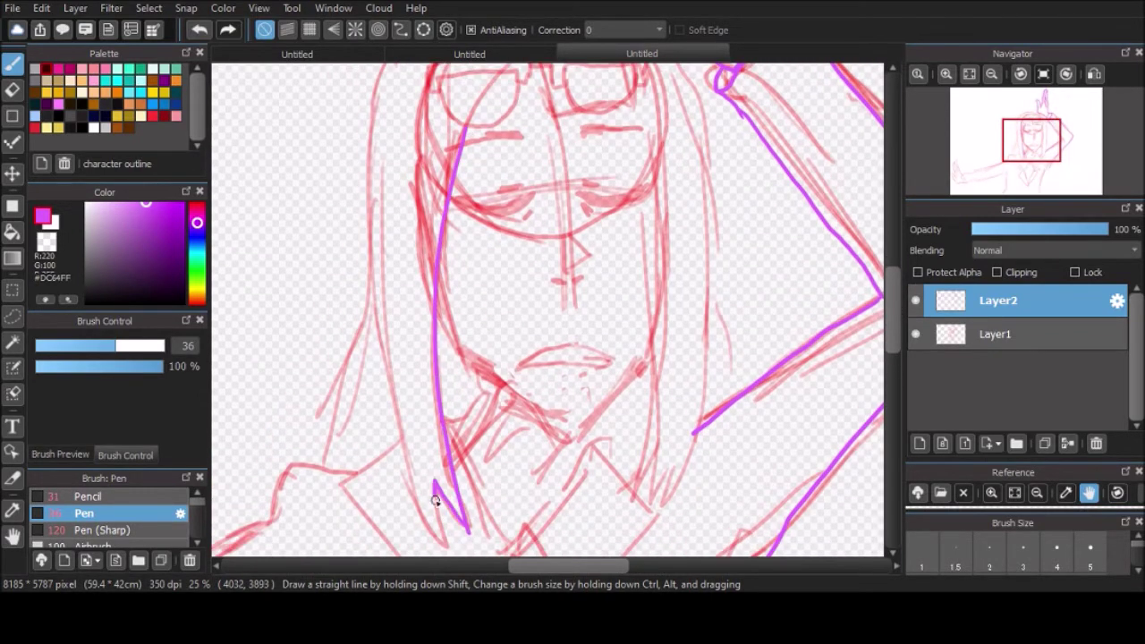
{"action": "left_click_drag", "start_coordinate": [435, 501], "coordinate": [377, 183]}
{"action": "scroll", "coordinate": [548, 310], "scroll_direction": "up", "scroll_amount": 2}
{"action": "mouse_move", "coordinate": [371, 331]}
{"action": "left_mouse_down"}
{"action": "mouse_move", "coordinate": [405, 189]}
{"action": "mouse_move", "coordinate": [543, 108]}
{"action": "left_mouse_up"}
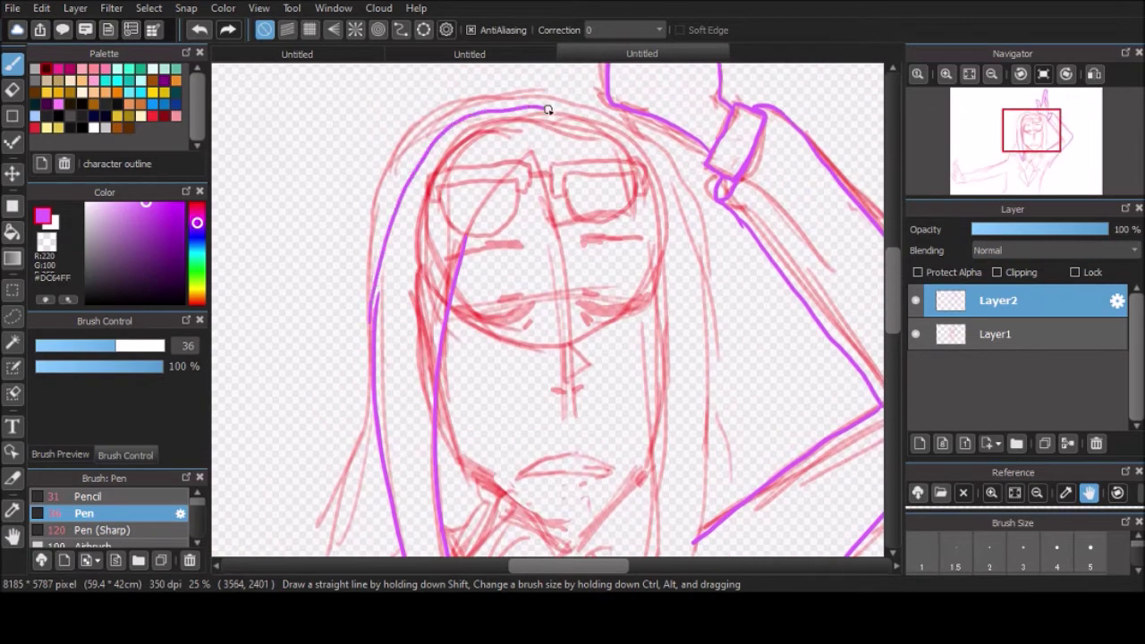
{"action": "key", "text": "ctrl+z"}
Ink the magenta hair outline around the head and below the glasses, redoing one undone stroke.
{"action": "key", "text": "ctrl+z"}
{"action": "scroll", "coordinate": [454, 535], "scroll_direction": "down", "scroll_amount": 1}
{"action": "mouse_move", "coordinate": [440, 559]}
{"action": "left_mouse_down"}
{"action": "mouse_move", "coordinate": [376, 316]}
{"action": "mouse_move", "coordinate": [495, 181]}
{"action": "mouse_move", "coordinate": [605, 276]}
{"action": "mouse_move", "coordinate": [631, 493]}
{"action": "left_mouse_up"}
{"action": "key", "text": "ctrl+z"}
{"action": "key", "text": "ctrl+z"}
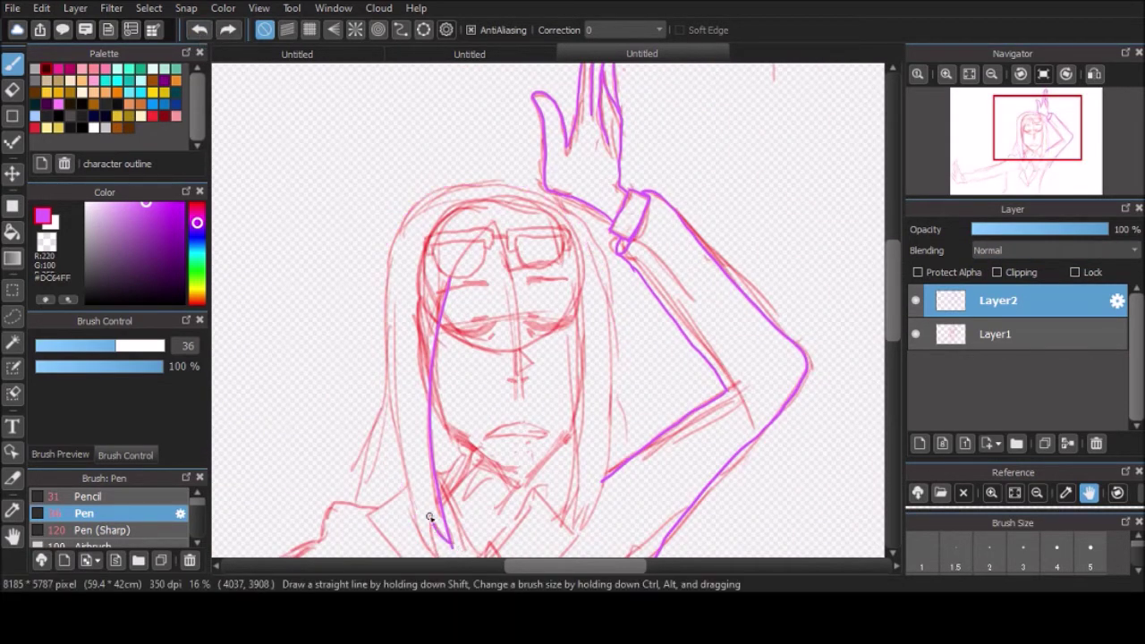
{"action": "mouse_move", "coordinate": [430, 517]}
{"action": "left_mouse_down"}
{"action": "mouse_move", "coordinate": [474, 179]}
{"action": "mouse_move", "coordinate": [604, 429]}
{"action": "mouse_move", "coordinate": [559, 523]}
{"action": "mouse_move", "coordinate": [564, 261]}
{"action": "left_mouse_up"}
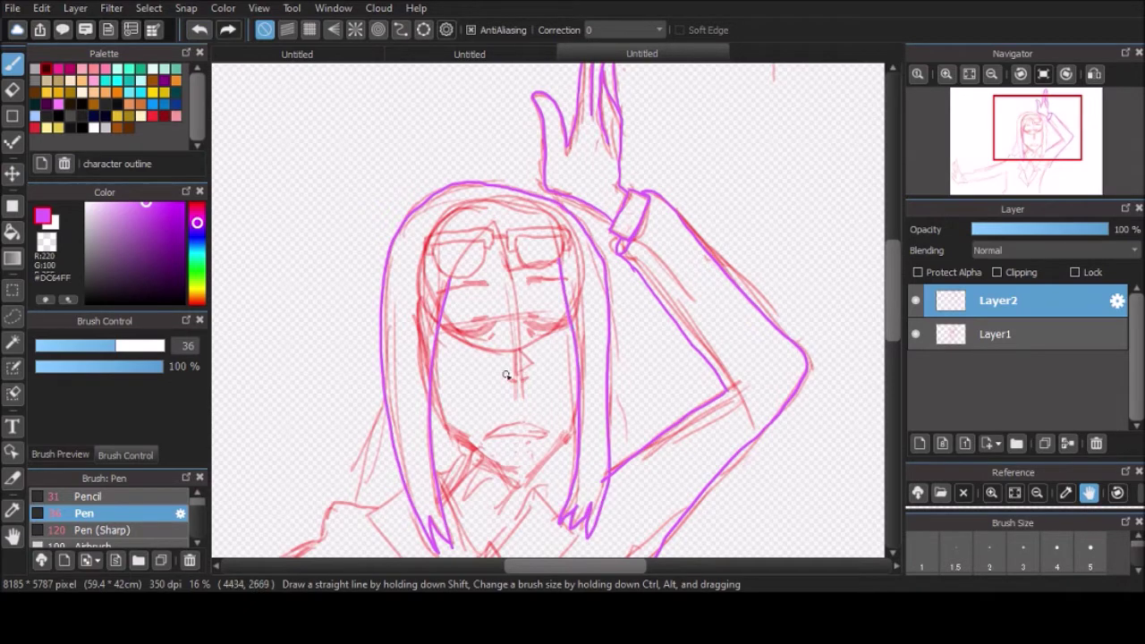
{"action": "scroll", "coordinate": [478, 289], "scroll_direction": "up", "scroll_amount": 4}
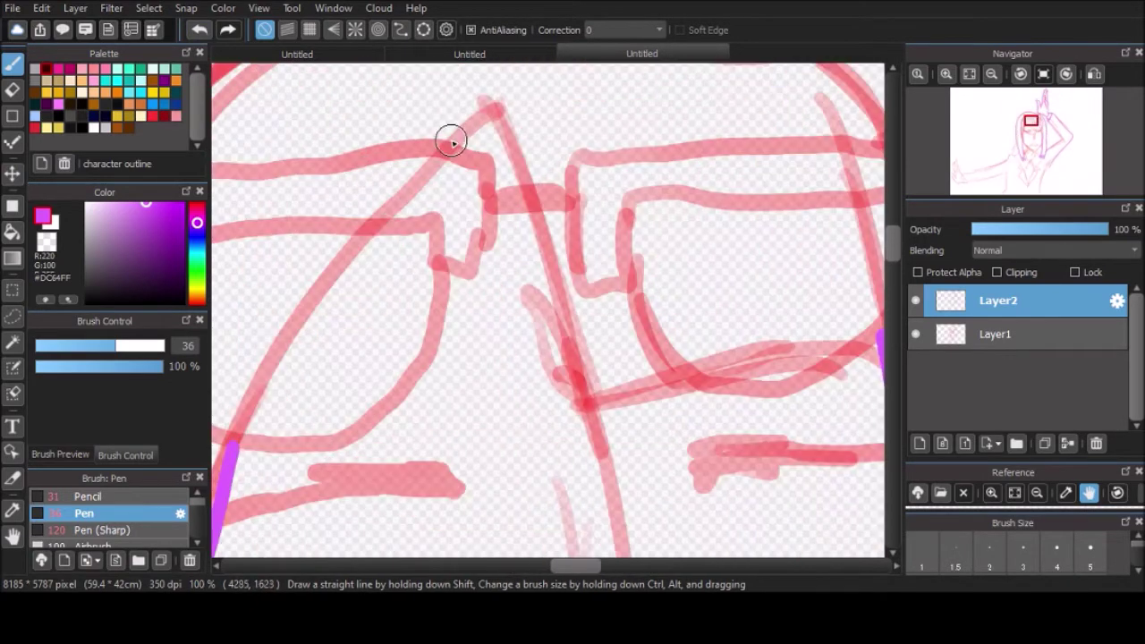
{"action": "mouse_move", "coordinate": [486, 102]}
{"action": "left_mouse_down"}
{"action": "mouse_move", "coordinate": [582, 422]}
{"action": "mouse_move", "coordinate": [822, 421]}
{"action": "mouse_move", "coordinate": [817, 227]}
{"action": "left_mouse_up"}
{"action": "scroll", "coordinate": [822, 422], "scroll_direction": "down", "scroll_amount": 4}
{"action": "scroll", "coordinate": [388, 376], "scroll_direction": "up", "scroll_amount": 3}
Ink the chin and jaw line, then the outstretched forearm and wrist cuff.
{"action": "mouse_move", "coordinate": [360, 389]}
{"action": "left_mouse_down"}
{"action": "mouse_move", "coordinate": [603, 352]}
{"action": "mouse_move", "coordinate": [482, 481]}
{"action": "left_mouse_up"}
{"action": "scroll", "coordinate": [483, 481], "scroll_direction": "down", "scroll_amount": 4}
{"action": "left_click_drag", "start_coordinate": [893, 300], "coordinate": [882, 345]}
{"action": "left_click_drag", "start_coordinate": [544, 386], "coordinate": [514, 487]}
{"action": "left_click_drag", "start_coordinate": [364, 258], "coordinate": [628, 259]}
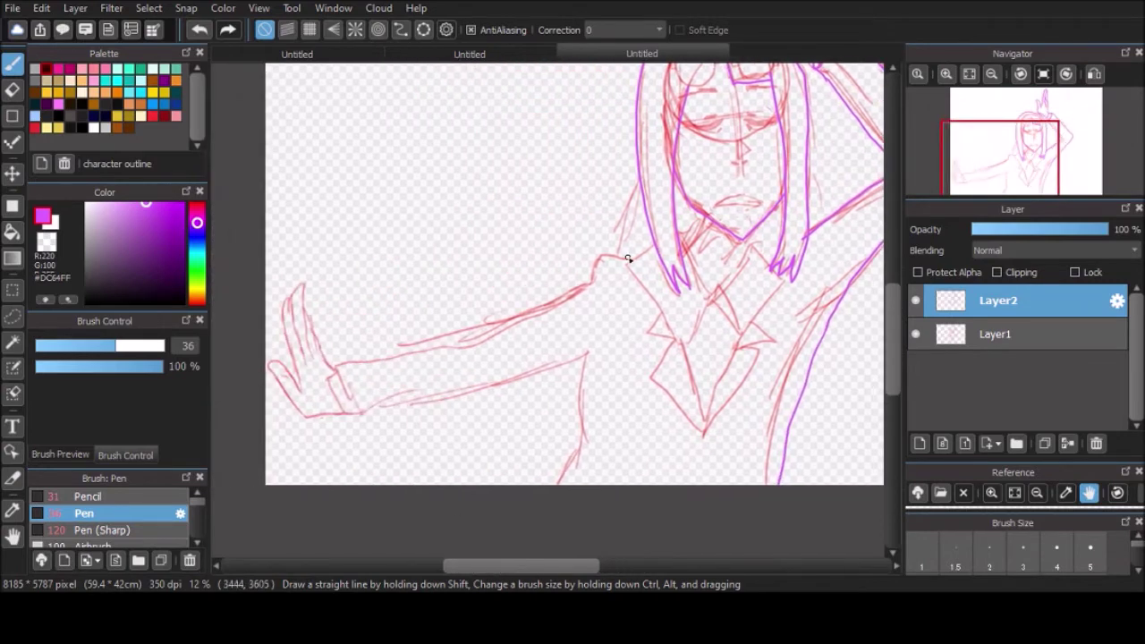
{"action": "mouse_move", "coordinate": [514, 322]}
{"action": "left_mouse_down"}
{"action": "mouse_move", "coordinate": [348, 387]}
{"action": "mouse_move", "coordinate": [487, 397]}
{"action": "mouse_move", "coordinate": [586, 357]}
{"action": "left_mouse_up"}
{"action": "scroll", "coordinate": [340, 388], "scroll_direction": "up", "scroll_amount": 3}
{"action": "left_click_drag", "start_coordinate": [332, 327], "coordinate": [326, 438]}
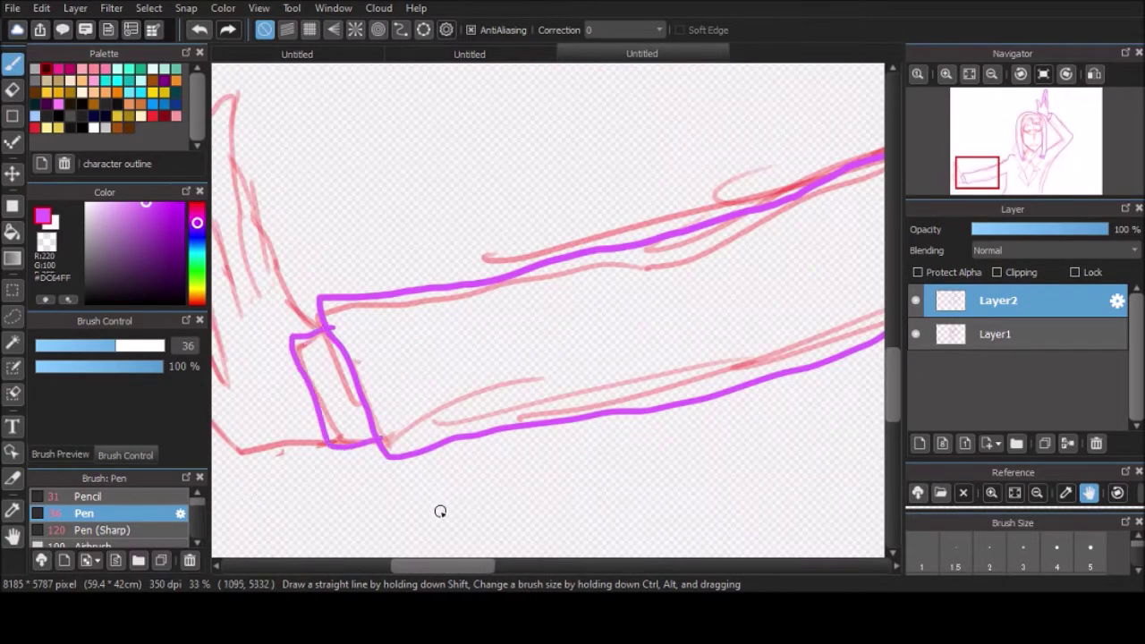
Outline the hand's palm, thumb and raised finger, adding inner finger lines.
{"action": "left_click_drag", "start_coordinate": [341, 320], "coordinate": [552, 320]}
{"action": "mouse_move", "coordinate": [528, 449]}
{"action": "left_mouse_down"}
{"action": "mouse_move", "coordinate": [404, 382]}
{"action": "mouse_move", "coordinate": [393, 317]}
{"action": "mouse_move", "coordinate": [434, 363]}
{"action": "mouse_move", "coordinate": [409, 248]}
{"action": "mouse_move", "coordinate": [415, 133]}
{"action": "mouse_move", "coordinate": [449, 108]}
{"action": "mouse_move", "coordinate": [470, 309]}
{"action": "left_mouse_up"}
{"action": "left_click_drag", "start_coordinate": [447, 167], "coordinate": [497, 295]}
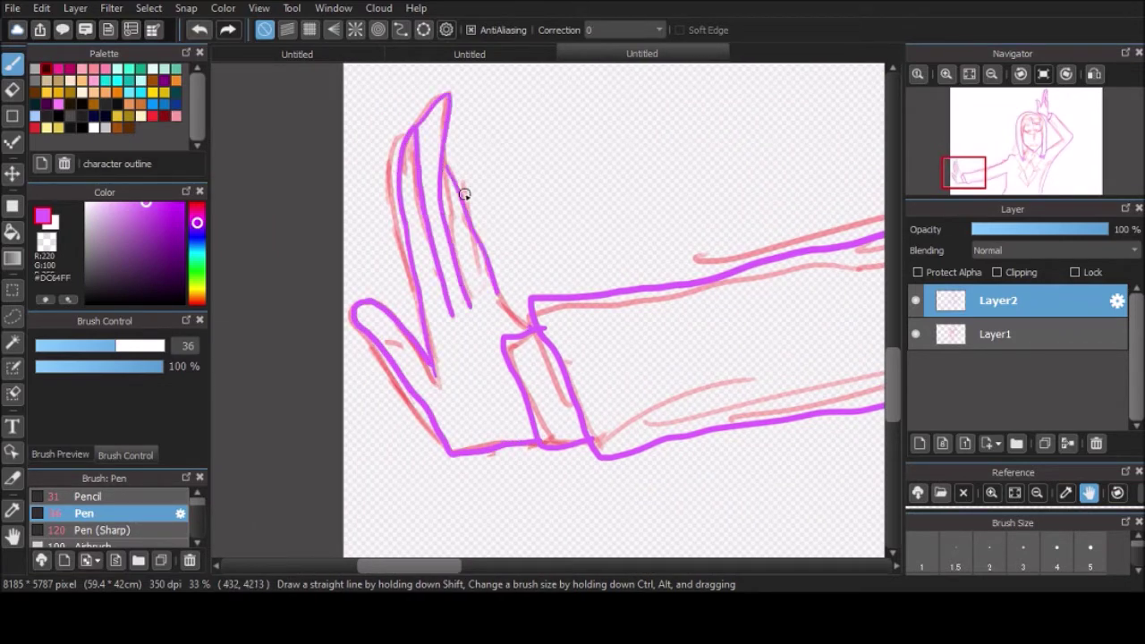
{"action": "left_click_drag", "start_coordinate": [462, 187], "coordinate": [532, 317]}
{"action": "scroll", "coordinate": [514, 305], "scroll_direction": "down", "scroll_amount": 4}
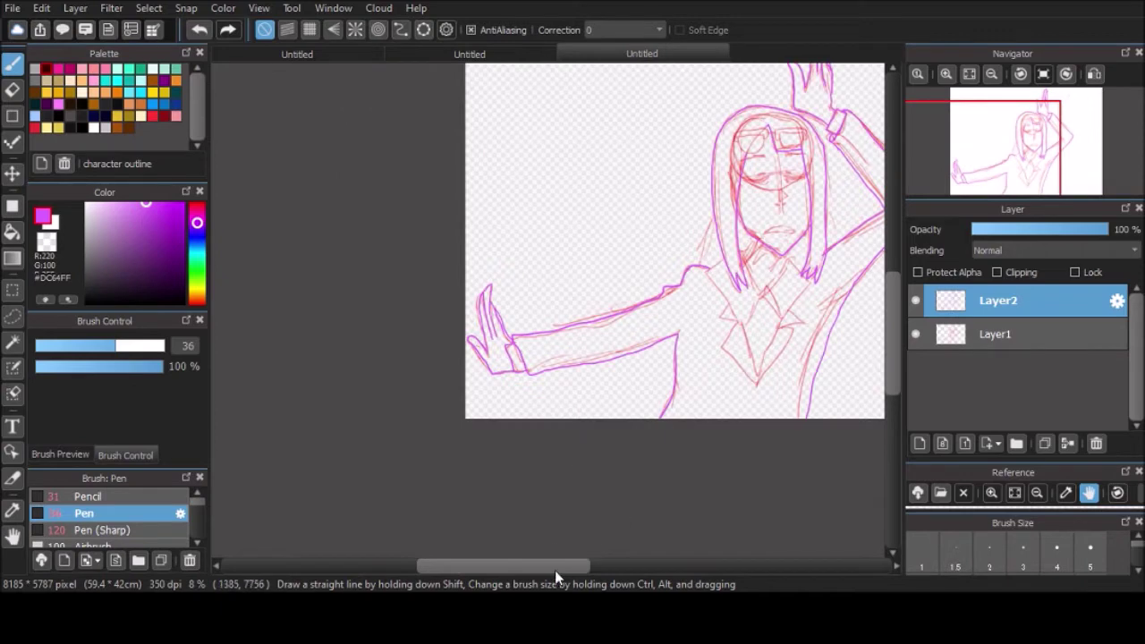
{"action": "scroll", "coordinate": [798, 215], "scroll_direction": "up", "scroll_amount": 3}
{"action": "scroll", "coordinate": [735, 242], "scroll_direction": "down", "scroll_amount": 4}
{"action": "scroll", "coordinate": [778, 214], "scroll_direction": "up", "scroll_amount": 4}
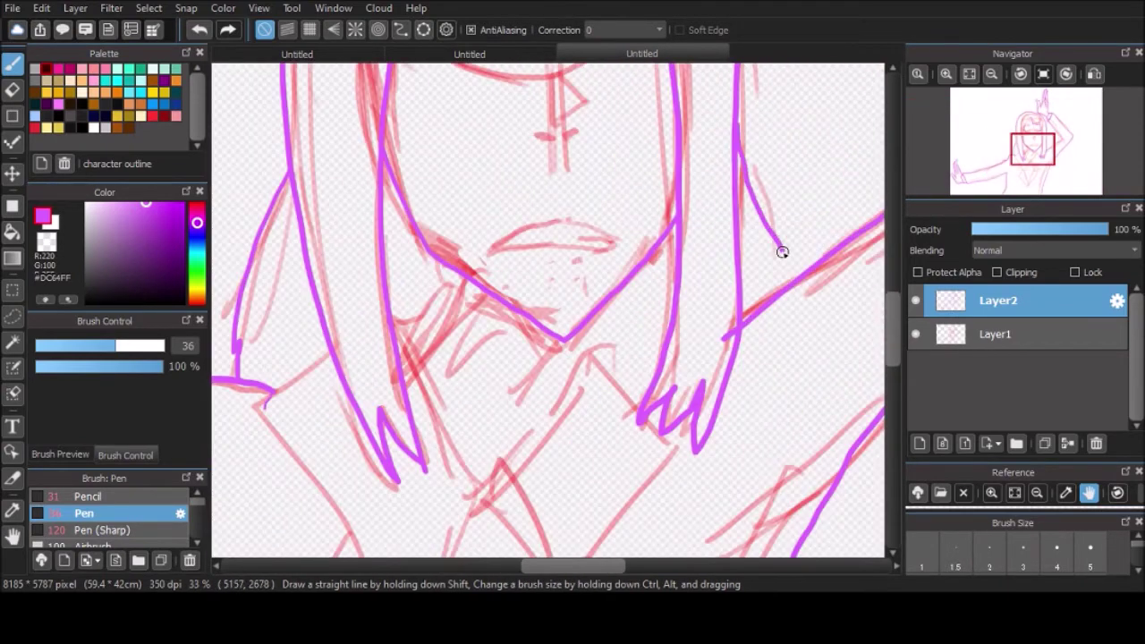
{"action": "scroll", "coordinate": [782, 252], "scroll_direction": "down", "scroll_amount": 5}
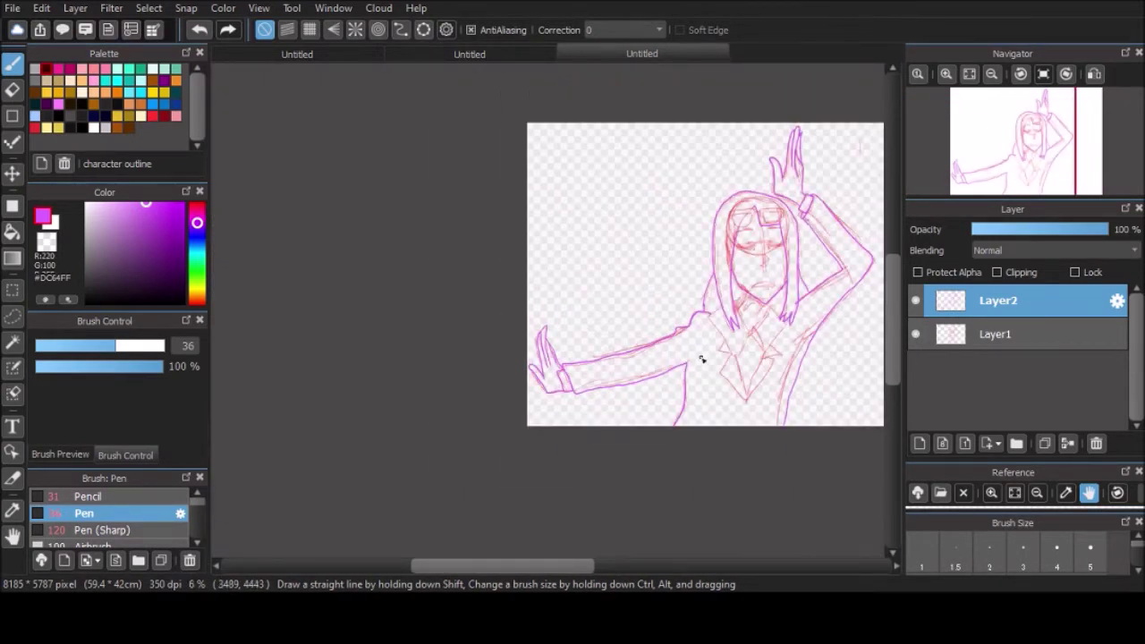
{"action": "scroll", "coordinate": [702, 360], "scroll_direction": "up", "scroll_amount": 3}
Ink magenta lines across the chest and along the left and right jacket lapels.
{"action": "left_click_drag", "start_coordinate": [566, 567], "coordinate": [612, 567]}
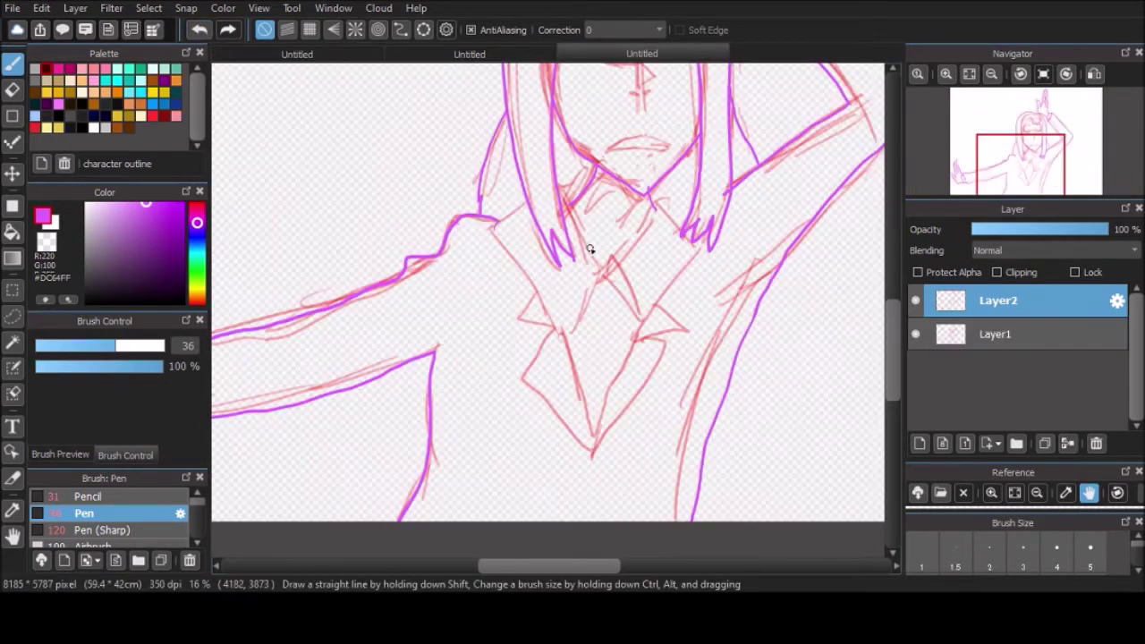
{"action": "scroll", "coordinate": [589, 249], "scroll_direction": "up", "scroll_amount": 2}
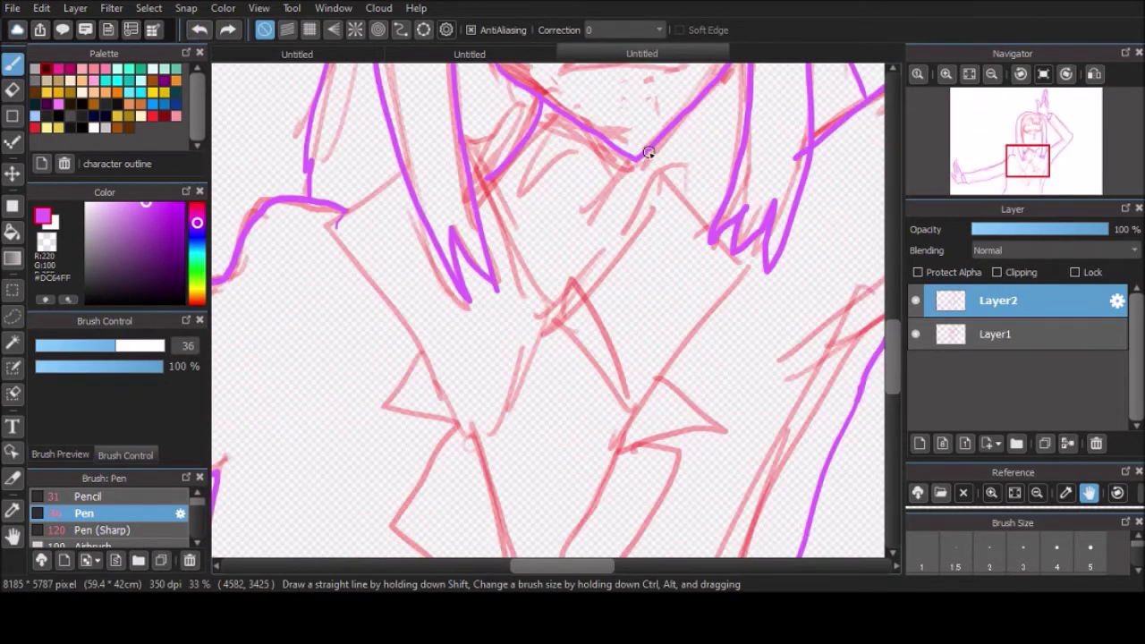
{"action": "left_click_drag", "start_coordinate": [561, 285], "coordinate": [490, 442]}
{"action": "mouse_move", "coordinate": [403, 168]}
{"action": "left_mouse_down"}
{"action": "mouse_move", "coordinate": [447, 390]}
{"action": "mouse_move", "coordinate": [490, 441]}
{"action": "left_mouse_up"}
{"action": "mouse_move", "coordinate": [560, 286]}
{"action": "left_mouse_down"}
{"action": "mouse_move", "coordinate": [729, 271]}
{"action": "mouse_move", "coordinate": [701, 215]}
{"action": "mouse_move", "coordinate": [649, 172]}
{"action": "left_mouse_up"}
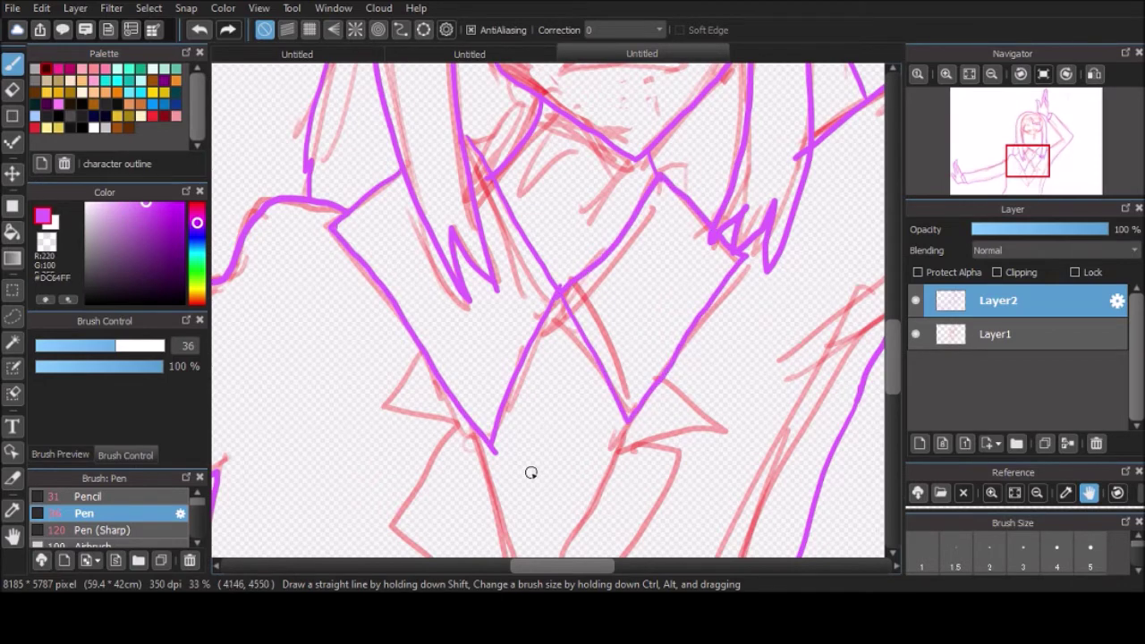
{"action": "scroll", "coordinate": [501, 426], "scroll_direction": "up", "scroll_amount": 2}
{"action": "scroll", "coordinate": [547, 414], "scroll_direction": "down", "scroll_amount": 4}
{"action": "scroll", "coordinate": [855, 382], "scroll_direction": "down", "scroll_amount": 1}
{"action": "scroll", "coordinate": [492, 388], "scroll_direction": "up", "scroll_amount": 4}
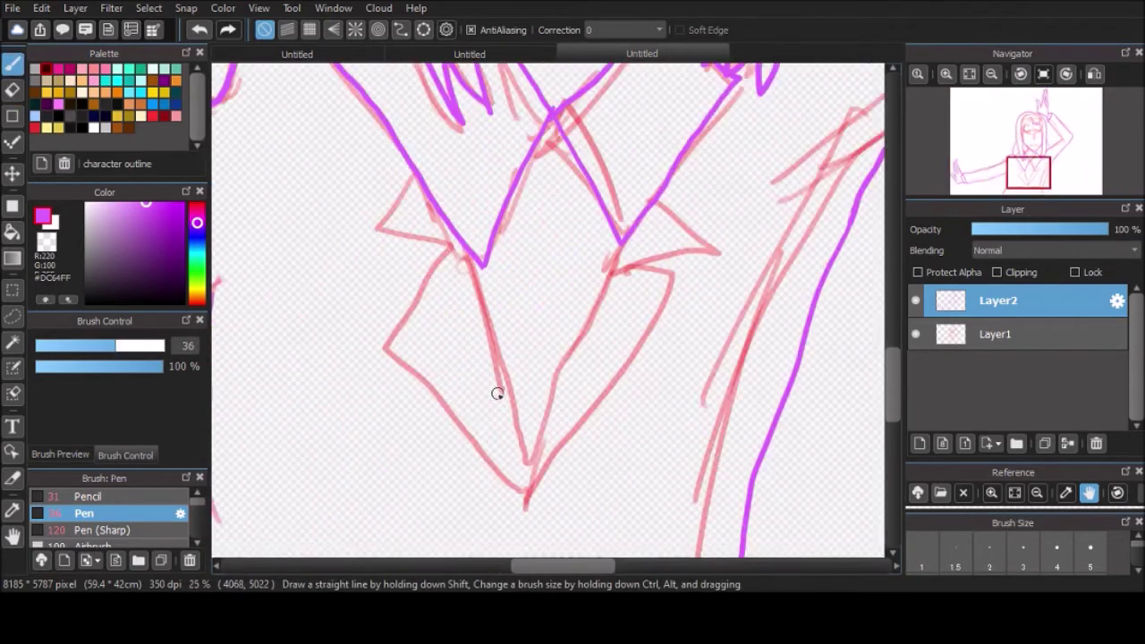
Trace both sides of the collar V and the right collar flap, redrawing two undone strokes.
{"action": "left_click_drag", "start_coordinate": [483, 174], "coordinate": [523, 398]}
{"action": "left_click_drag", "start_coordinate": [622, 150], "coordinate": [526, 398]}
{"action": "mouse_move", "coordinate": [413, 87]}
{"action": "left_mouse_down"}
{"action": "mouse_move", "coordinate": [365, 146]}
{"action": "mouse_move", "coordinate": [379, 250]}
{"action": "mouse_move", "coordinate": [522, 394]}
{"action": "left_mouse_up"}
{"action": "key", "text": "ctrl+z"}
{"action": "mouse_move", "coordinate": [414, 86]}
{"action": "left_mouse_down"}
{"action": "mouse_move", "coordinate": [405, 154]}
{"action": "mouse_move", "coordinate": [467, 347]}
{"action": "mouse_move", "coordinate": [524, 402]}
{"action": "left_mouse_up"}
{"action": "mouse_move", "coordinate": [650, 111]}
{"action": "left_mouse_down"}
{"action": "mouse_move", "coordinate": [715, 161]}
{"action": "mouse_move", "coordinate": [657, 250]}
{"action": "left_mouse_up"}
{"action": "key", "text": "ctrl+z"}
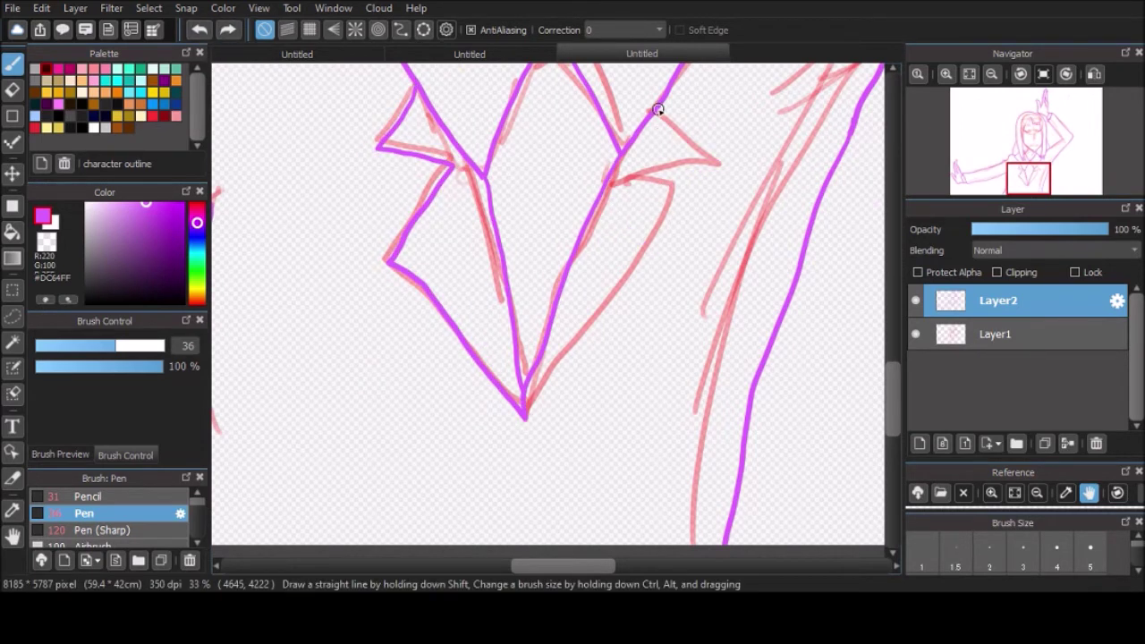
{"action": "mouse_move", "coordinate": [656, 110]}
{"action": "left_mouse_down"}
{"action": "mouse_move", "coordinate": [709, 131]}
{"action": "mouse_move", "coordinate": [620, 183]}
{"action": "mouse_move", "coordinate": [625, 288]}
{"action": "mouse_move", "coordinate": [534, 429]}
{"action": "left_mouse_up"}
{"action": "scroll", "coordinate": [558, 324], "scroll_direction": "down", "scroll_amount": 5}
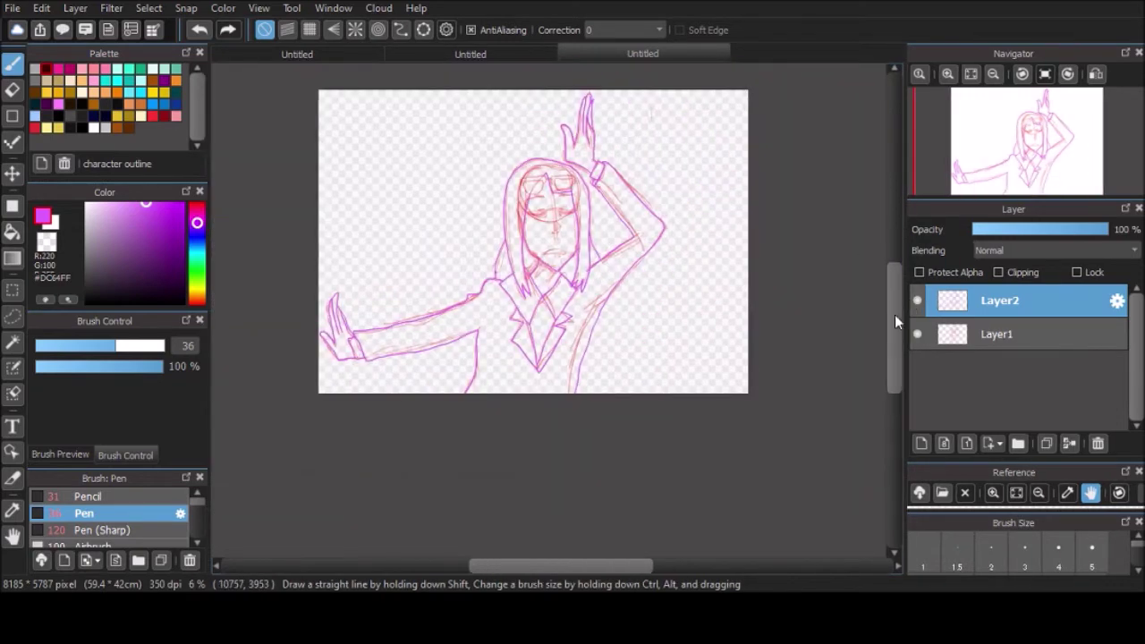
{"action": "scroll", "coordinate": [558, 324], "scroll_direction": "up", "scroll_amount": 4}
Set the brush size to 22 and ink the mouth and the nose outline.
{"action": "left_click_drag", "start_coordinate": [131, 355], "coordinate": [95, 352]}
{"action": "scroll", "coordinate": [560, 315], "scroll_direction": "up", "scroll_amount": 2}
{"action": "mouse_move", "coordinate": [560, 315]}
{"action": "left_mouse_down"}
{"action": "mouse_move", "coordinate": [618, 376]}
{"action": "mouse_move", "coordinate": [563, 320]}
{"action": "mouse_move", "coordinate": [554, 332]}
{"action": "mouse_move", "coordinate": [617, 311]}
{"action": "left_mouse_up"}
{"action": "scroll", "coordinate": [886, 341], "scroll_direction": "up", "scroll_amount": 3}
{"action": "key", "text": "ctrl+z"}
{"action": "scroll", "coordinate": [541, 329], "scroll_direction": "up", "scroll_amount": 2}
{"action": "mouse_move", "coordinate": [555, 141]}
{"action": "left_mouse_down"}
{"action": "mouse_move", "coordinate": [639, 227]}
{"action": "mouse_move", "coordinate": [558, 304]}
{"action": "left_mouse_up"}
{"action": "scroll", "coordinate": [756, 283], "scroll_direction": "down", "scroll_amount": 3}
{"action": "scroll", "coordinate": [511, 335], "scroll_direction": "up", "scroll_amount": 3}
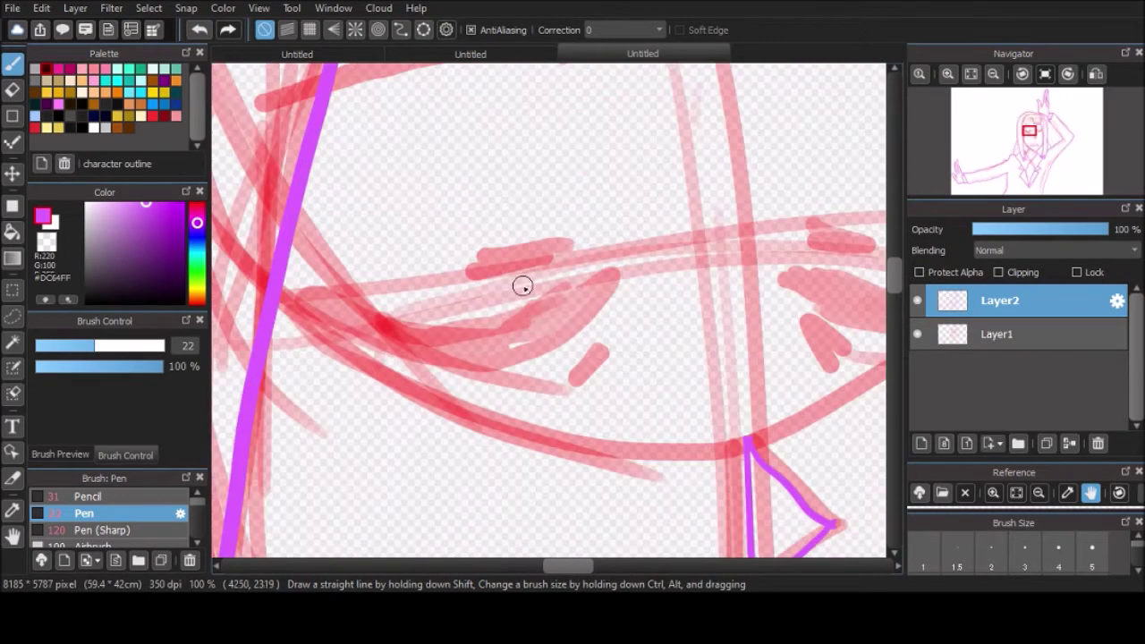
{"action": "scroll", "coordinate": [522, 286], "scroll_direction": "down", "scroll_amount": 1}
Outline both closed eyes, then hide and reshow the red sketch to check the lines.
{"action": "mouse_move", "coordinate": [560, 284]}
{"action": "left_mouse_down"}
{"action": "mouse_move", "coordinate": [525, 301]}
{"action": "mouse_move", "coordinate": [386, 304]}
{"action": "mouse_move", "coordinate": [557, 287]}
{"action": "left_mouse_up"}
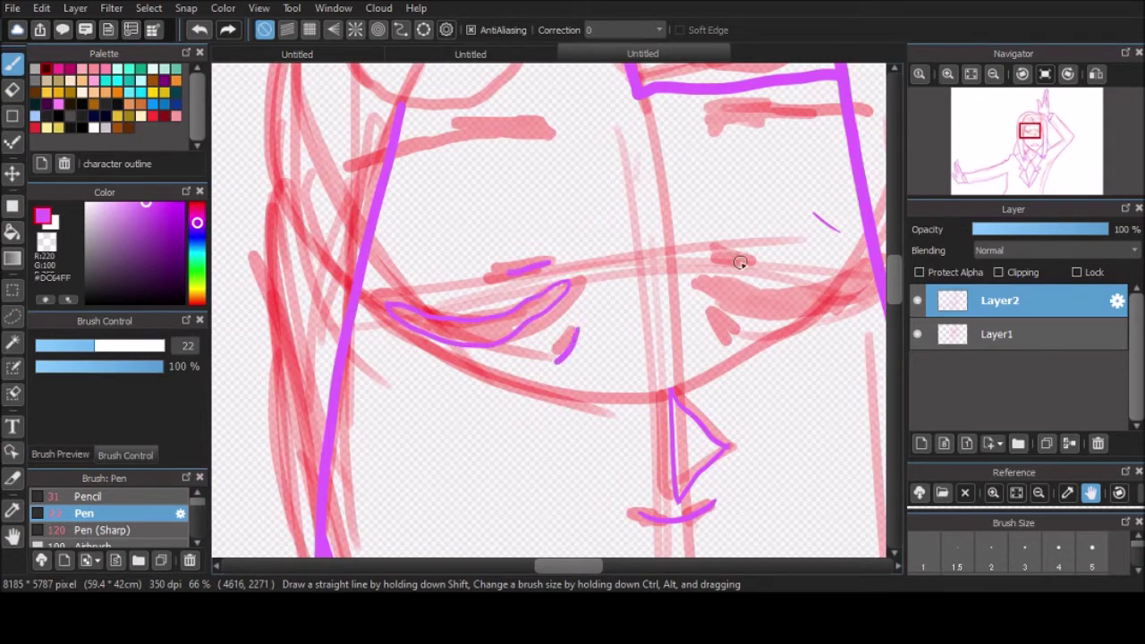
{"action": "scroll", "coordinate": [603, 258], "scroll_direction": "down", "scroll_amount": 1}
{"action": "mouse_move", "coordinate": [602, 259]}
{"action": "left_mouse_down"}
{"action": "mouse_move", "coordinate": [458, 284]}
{"action": "mouse_move", "coordinate": [502, 312]}
{"action": "mouse_move", "coordinate": [581, 283]}
{"action": "mouse_move", "coordinate": [554, 302]}
{"action": "left_mouse_up"}
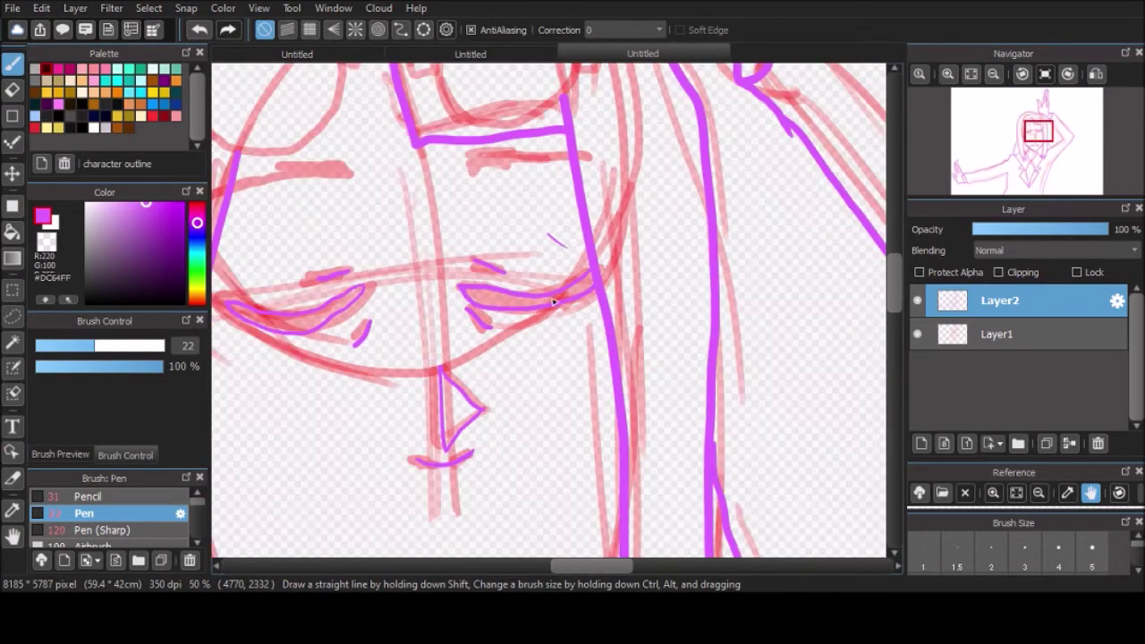
{"action": "scroll", "coordinate": [553, 302], "scroll_direction": "down", "scroll_amount": 3}
{"action": "scroll", "coordinate": [859, 340], "scroll_direction": "up", "scroll_amount": 1}
{"action": "left_click", "coordinate": [916, 334]}
{"action": "scroll", "coordinate": [887, 350], "scroll_direction": "down", "scroll_amount": 2}
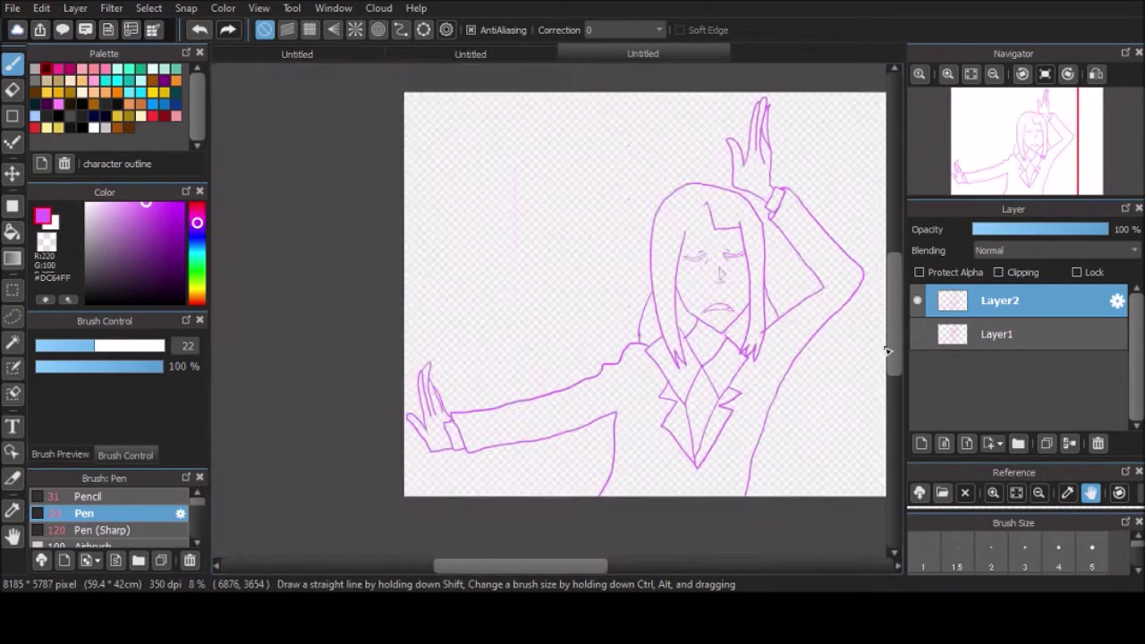
{"action": "scroll", "coordinate": [887, 351], "scroll_direction": "up", "scroll_amount": 3}
{"action": "left_click", "coordinate": [917, 334]}
{"action": "scroll", "coordinate": [626, 268], "scroll_direction": "up", "scroll_amount": 1}
Paint thick black left and right eyebrows.
{"action": "scroll", "coordinate": [545, 203], "scroll_direction": "up", "scroll_amount": 1}
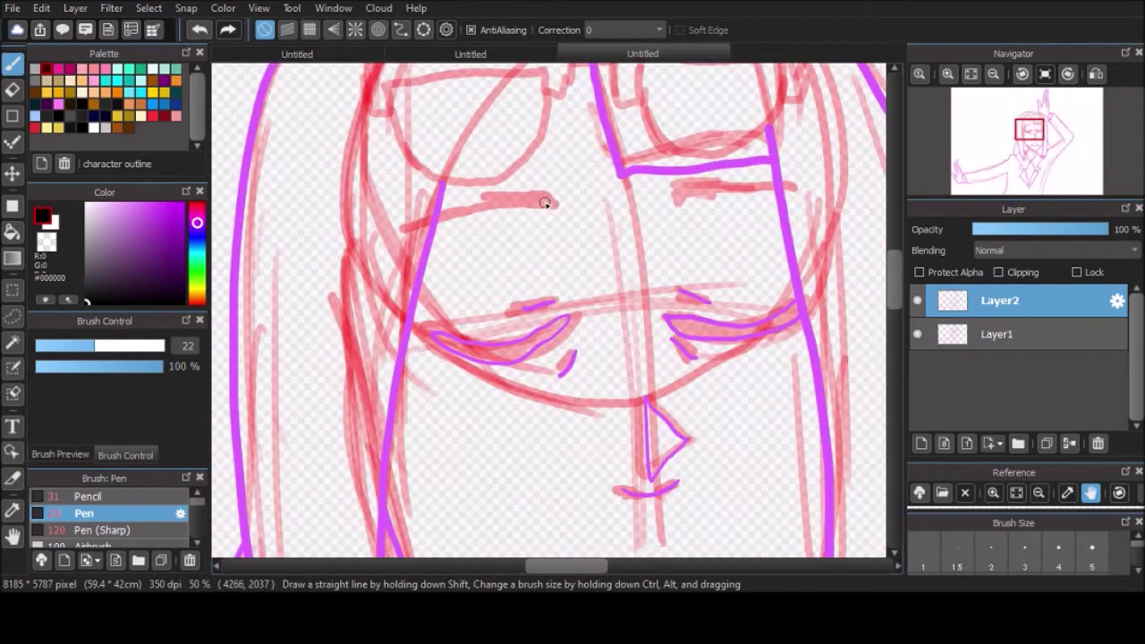
{"action": "mouse_move", "coordinate": [541, 201]}
{"action": "left_mouse_down"}
{"action": "mouse_move", "coordinate": [469, 211]}
{"action": "mouse_move", "coordinate": [552, 198]}
{"action": "left_mouse_up"}
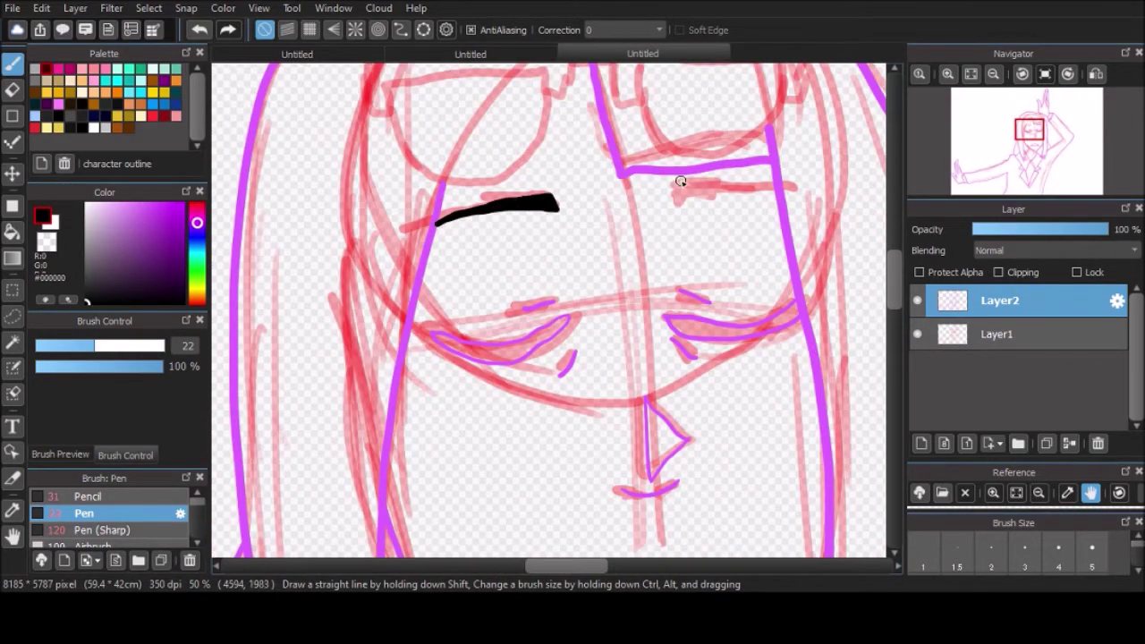
{"action": "left_click_drag", "start_coordinate": [774, 192], "coordinate": [688, 191]}
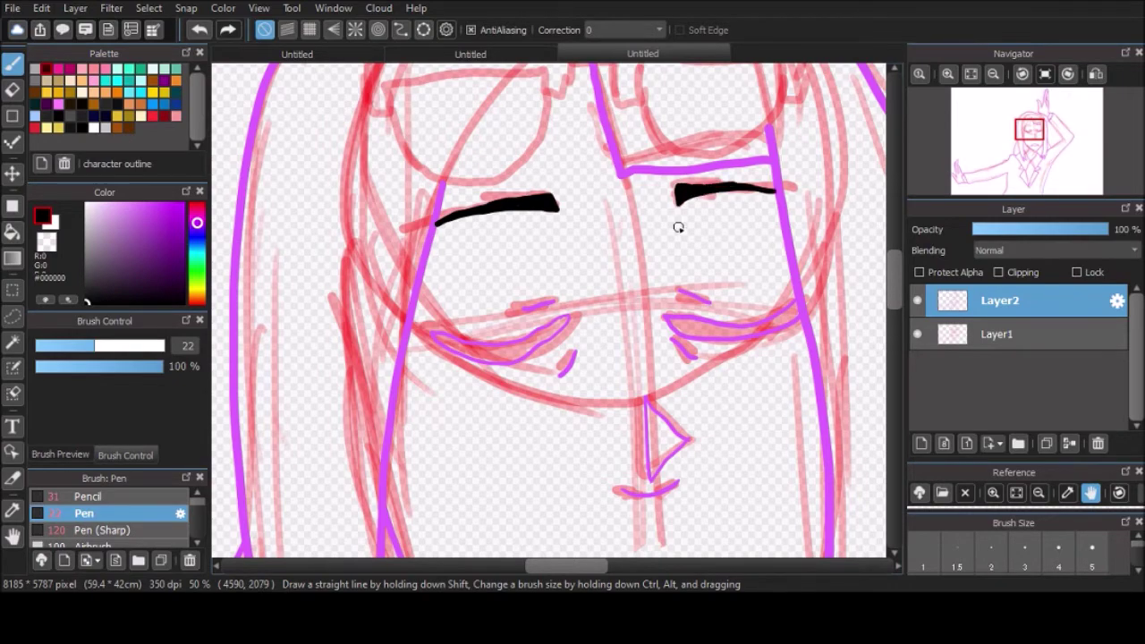
{"action": "scroll", "coordinate": [677, 224], "scroll_direction": "up", "scroll_amount": 1}
Bucket-fill the closed eyes solid black with the red sketch hidden, then show the sketch again.
{"action": "left_click", "coordinate": [12, 232]}
{"action": "left_click", "coordinate": [917, 334]}
{"action": "scroll", "coordinate": [519, 299], "scroll_direction": "up", "scroll_amount": 1}
{"action": "left_click", "coordinate": [500, 340]}
{"action": "scroll", "coordinate": [582, 324], "scroll_direction": "down", "scroll_amount": 3}
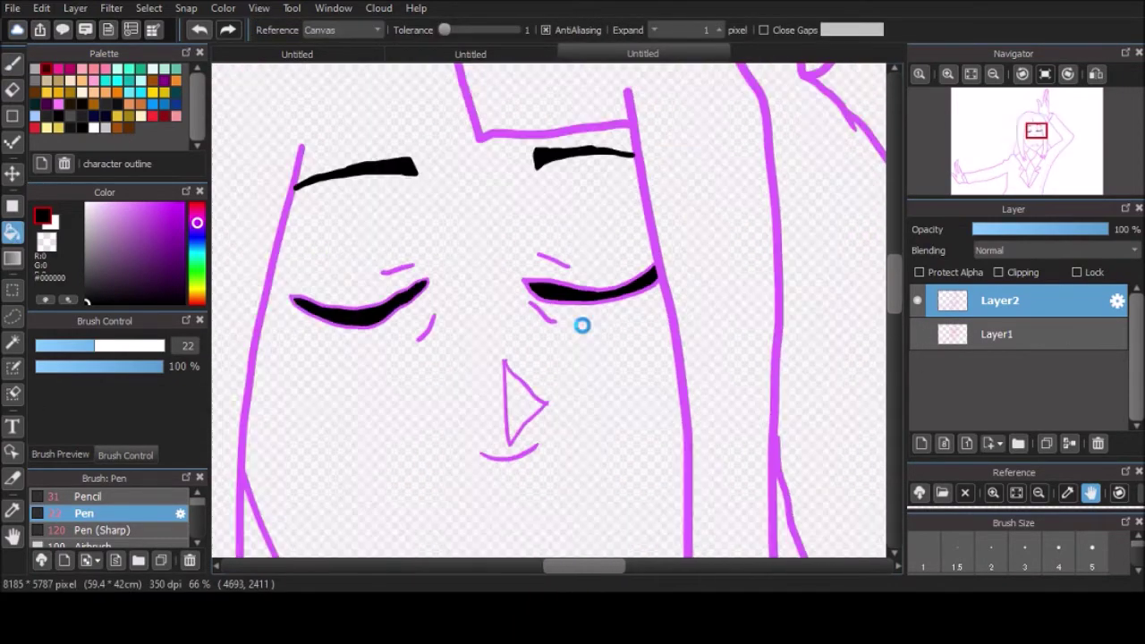
{"action": "left_click", "coordinate": [917, 333]}
{"action": "scroll", "coordinate": [501, 167], "scroll_direction": "up", "scroll_amount": 3}
Draw the left and right lens frames and the bridge of the glasses in white.
{"action": "key", "text": "b"}
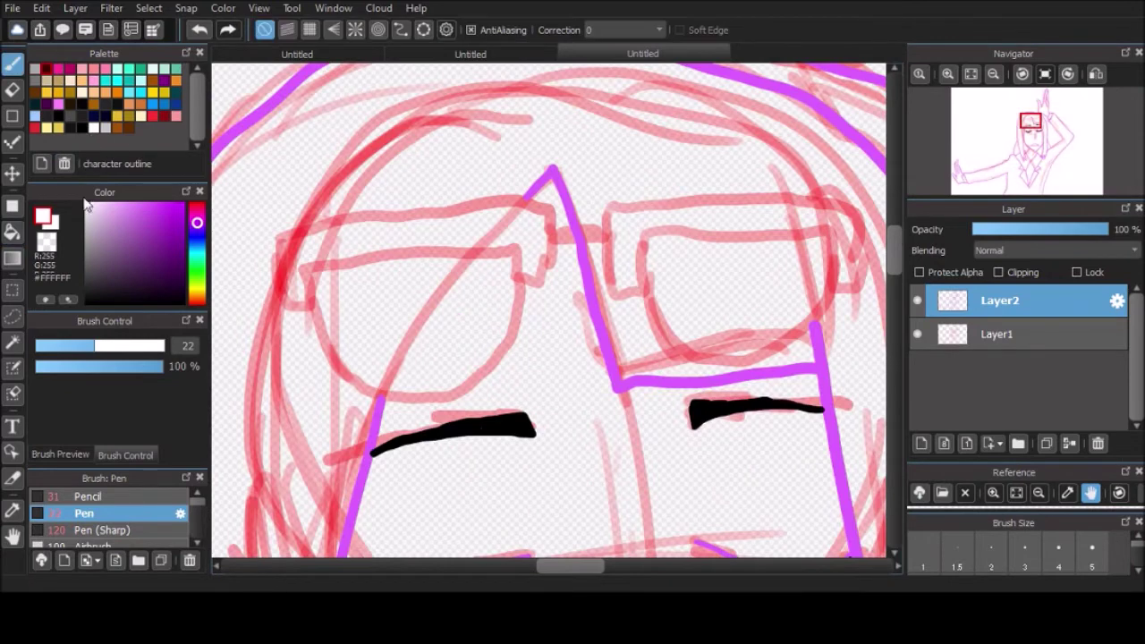
{"action": "mouse_move", "coordinate": [547, 204]}
{"action": "left_mouse_down"}
{"action": "mouse_move", "coordinate": [284, 224]}
{"action": "mouse_move", "coordinate": [310, 307]}
{"action": "mouse_move", "coordinate": [392, 263]}
{"action": "mouse_move", "coordinate": [517, 279]}
{"action": "mouse_move", "coordinate": [550, 206]}
{"action": "left_mouse_up"}
{"action": "left_click_drag", "start_coordinate": [859, 206], "coordinate": [635, 203]}
{"action": "key", "text": "ctrl+z"}
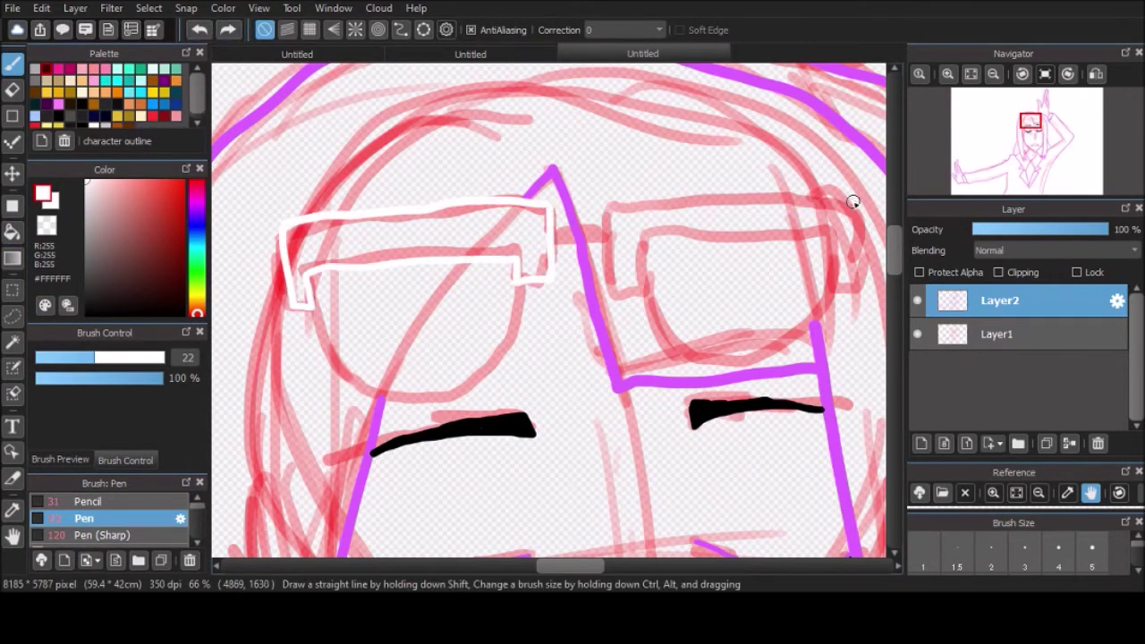
{"action": "mouse_move", "coordinate": [850, 196]}
{"action": "left_mouse_down"}
{"action": "mouse_move", "coordinate": [618, 281]}
{"action": "mouse_move", "coordinate": [639, 238]}
{"action": "mouse_move", "coordinate": [844, 286]}
{"action": "mouse_move", "coordinate": [848, 198]}
{"action": "left_mouse_up"}
{"action": "left_click_drag", "start_coordinate": [550, 245], "coordinate": [607, 218]}
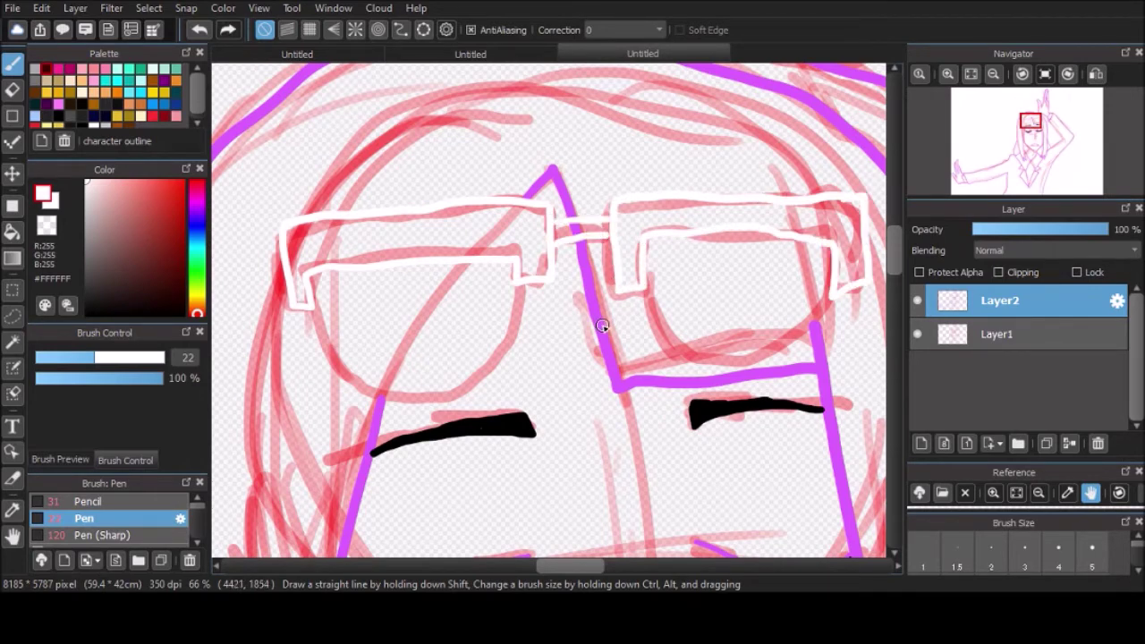
Eyedrop the magenta line colour and ink the hair line and both lens bottoms.
{"action": "left_click", "coordinate": [13, 510]}
{"action": "left_click", "coordinate": [384, 401]}
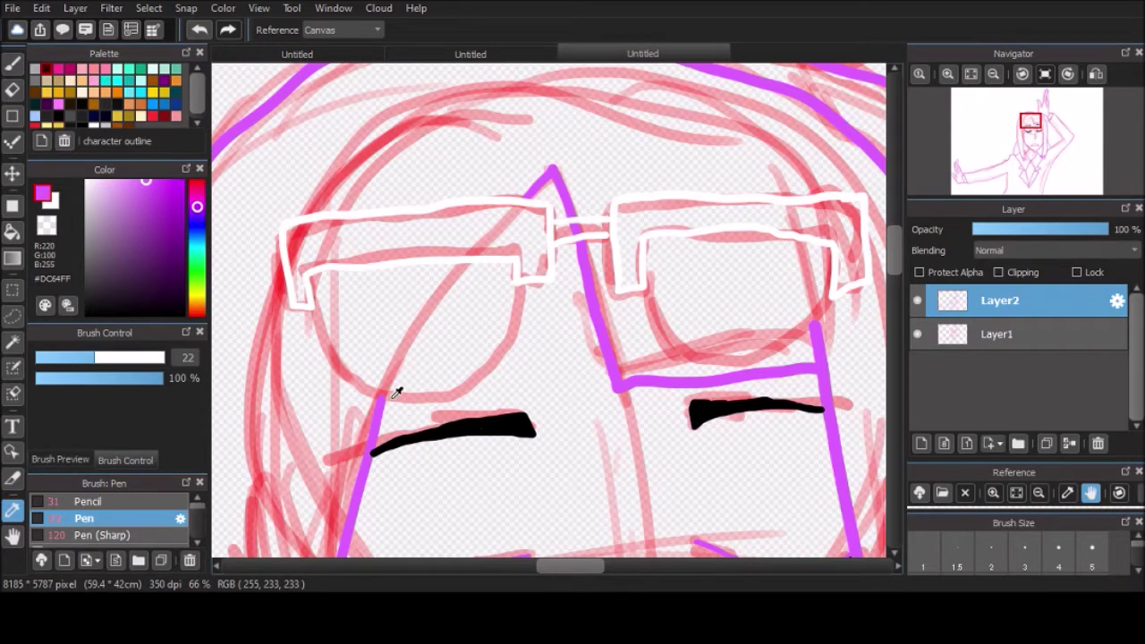
{"action": "key", "text": "b"}
{"action": "mouse_move", "coordinate": [467, 261]}
{"action": "left_mouse_down"}
{"action": "mouse_move", "coordinate": [417, 312]}
{"action": "mouse_move", "coordinate": [383, 393]}
{"action": "left_mouse_up"}
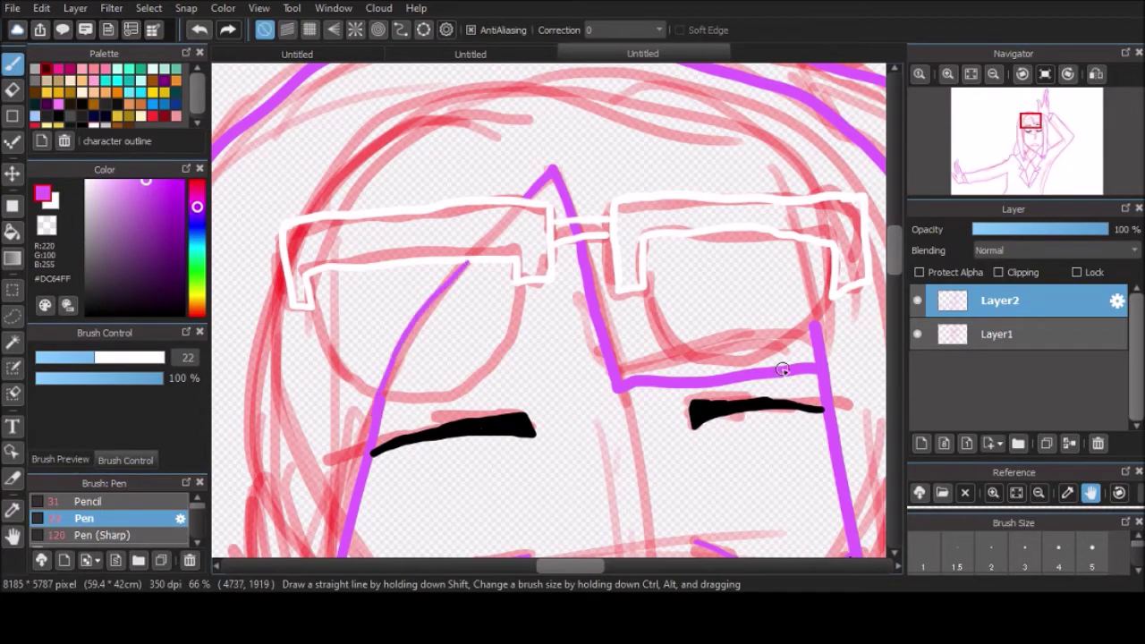
{"action": "mouse_move", "coordinate": [308, 304]}
{"action": "left_mouse_down"}
{"action": "mouse_move", "coordinate": [412, 393]}
{"action": "mouse_move", "coordinate": [528, 282]}
{"action": "left_mouse_up"}
{"action": "mouse_move", "coordinate": [637, 288]}
{"action": "left_mouse_down"}
{"action": "mouse_move", "coordinate": [741, 351]}
{"action": "mouse_move", "coordinate": [851, 301]}
{"action": "left_mouse_up"}
{"action": "scroll", "coordinate": [851, 302], "scroll_direction": "up", "scroll_amount": 5}
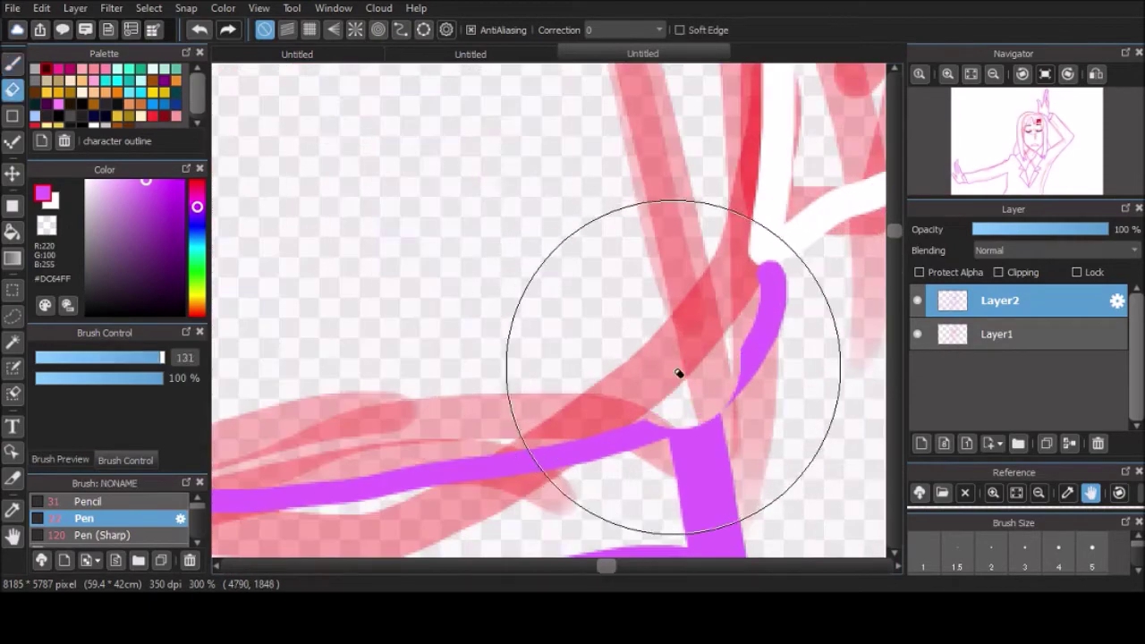
{"action": "scroll", "coordinate": [615, 303], "scroll_direction": "down", "scroll_amount": 5}
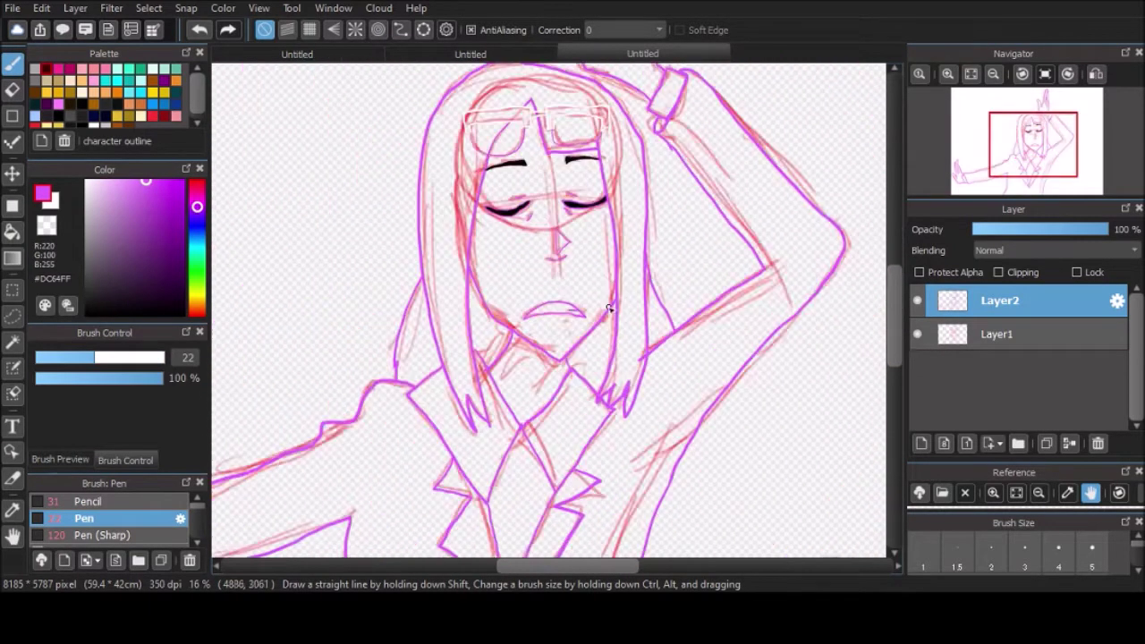
{"action": "left_click", "coordinate": [12, 232]}
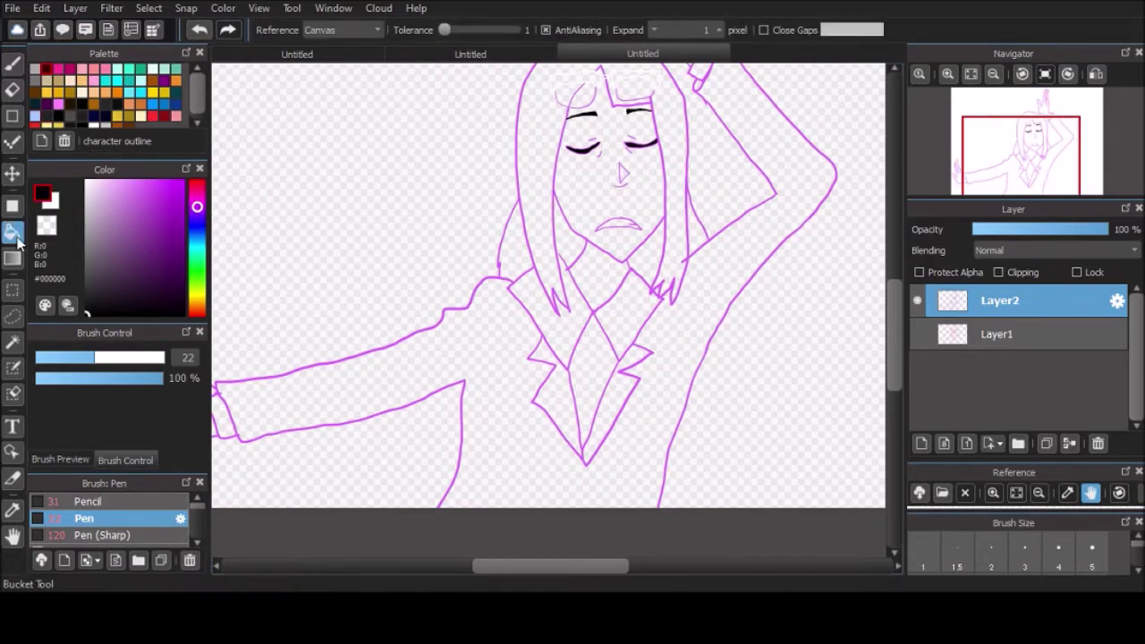
Bucket-fill all sections of the hair black.
{"action": "left_click", "coordinate": [549, 232]}
{"action": "left_click", "coordinate": [527, 243]}
{"action": "left_click", "coordinate": [516, 251]}
{"action": "left_click", "coordinate": [559, 331]}
{"action": "scroll", "coordinate": [486, 218], "scroll_direction": "down", "scroll_amount": 1}
{"action": "scroll", "coordinate": [506, 179], "scroll_direction": "up", "scroll_amount": 6}
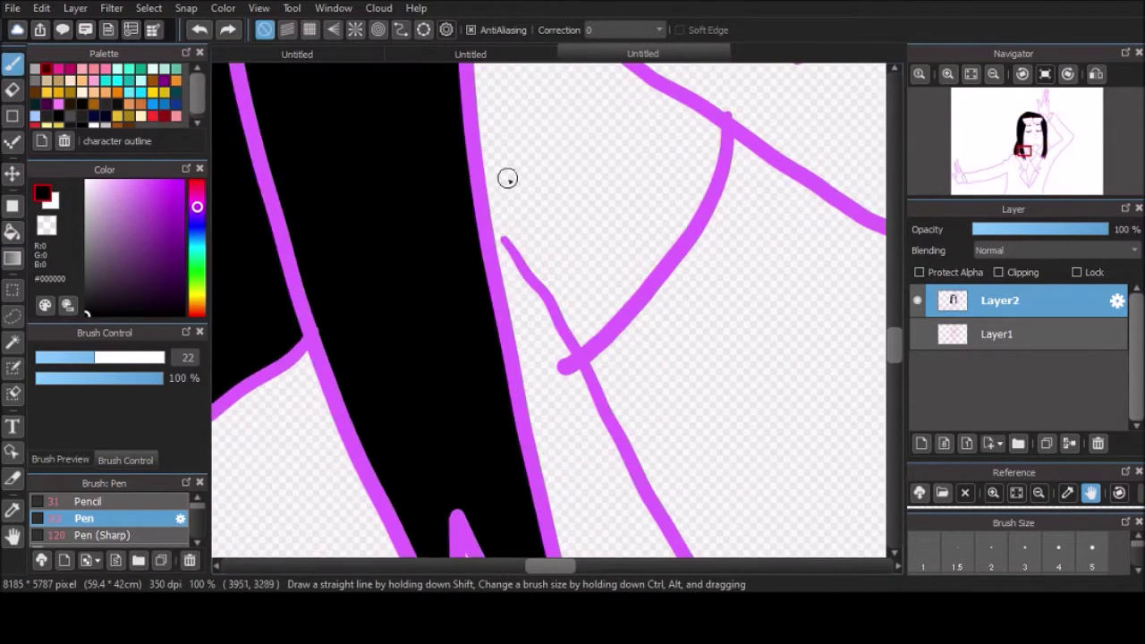
{"action": "scroll", "coordinate": [511, 235], "scroll_direction": "down", "scroll_amount": 3}
{"action": "scroll", "coordinate": [681, 279], "scroll_direction": "down", "scroll_amount": 4}
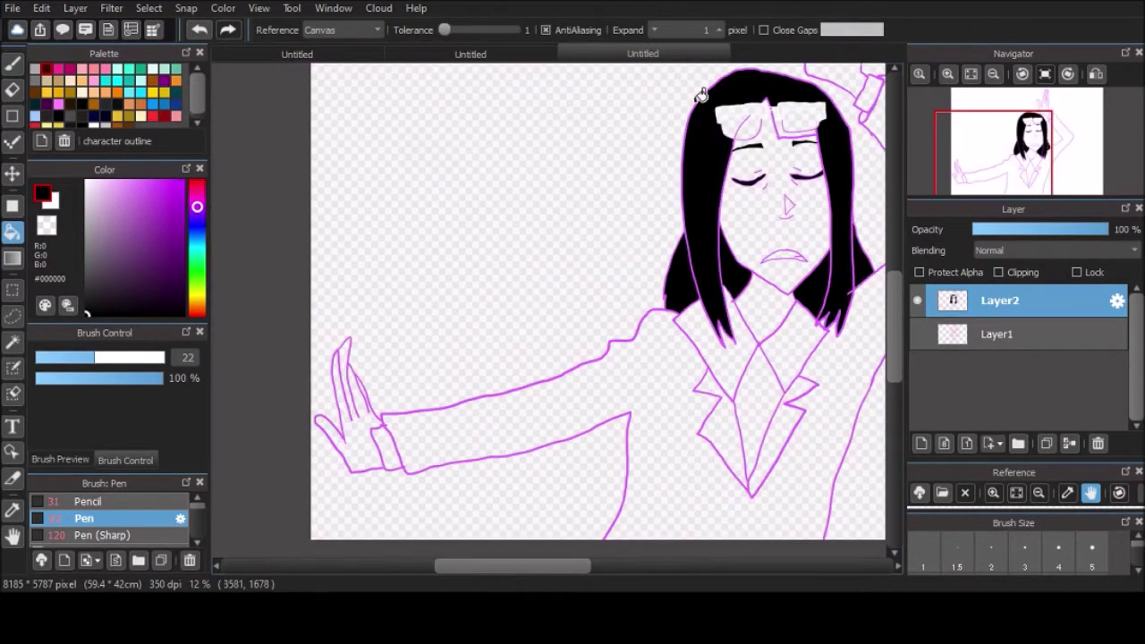
{"action": "scroll", "coordinate": [778, 107], "scroll_direction": "up", "scroll_amount": 3}
{"action": "scroll", "coordinate": [783, 115], "scroll_direction": "down", "scroll_amount": 2}
{"action": "scroll", "coordinate": [761, 76], "scroll_direction": "up", "scroll_amount": 3}
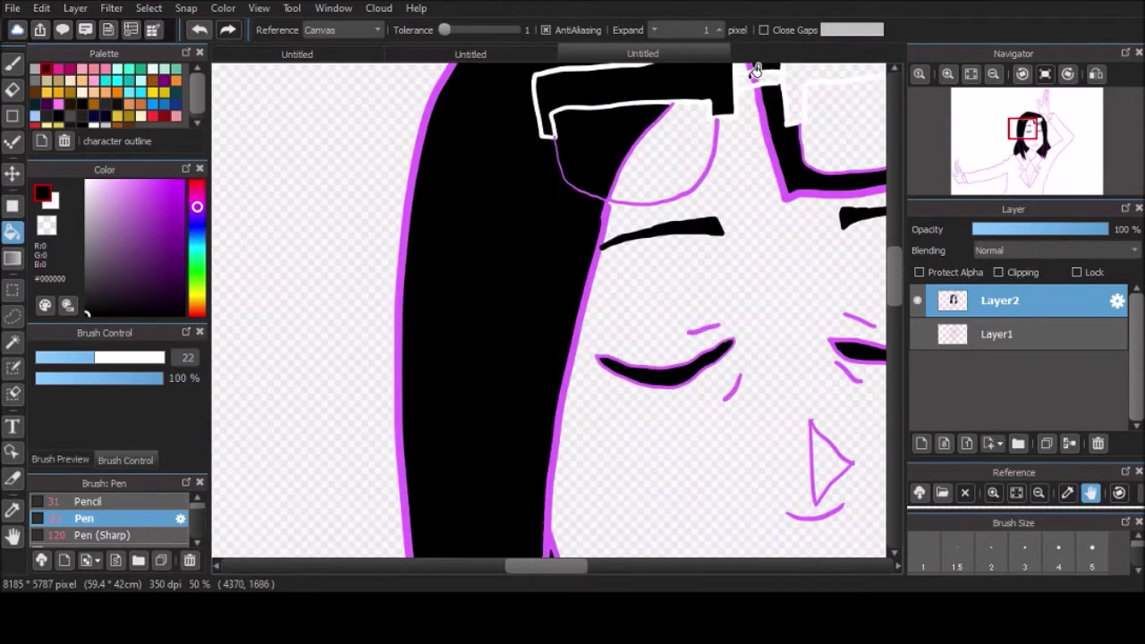
{"action": "scroll", "coordinate": [854, 168], "scroll_direction": "down", "scroll_amount": 3}
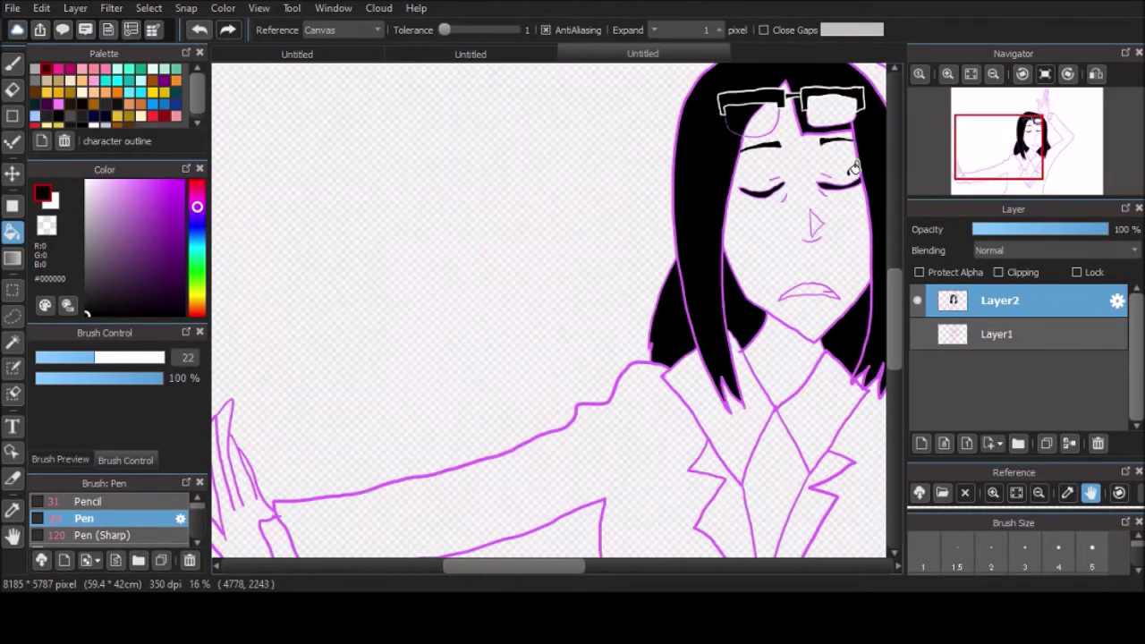
Fill the face and hands light pink and pick a darker pink for the nose.
{"action": "left_click", "coordinate": [85, 91]}
{"action": "left_click", "coordinate": [780, 267]}
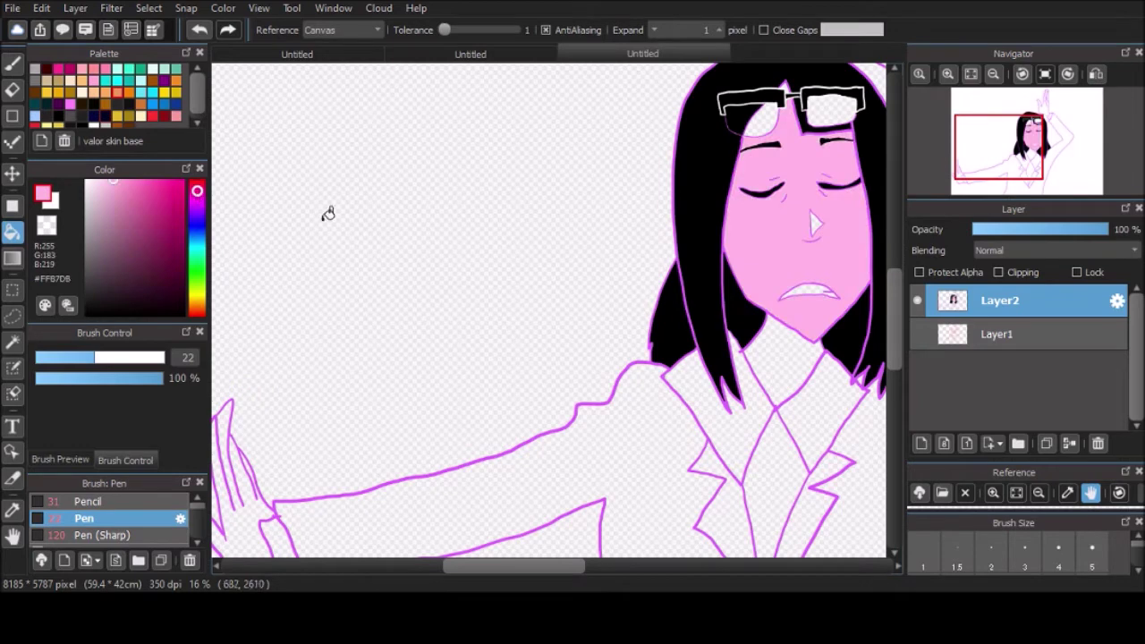
{"action": "left_click", "coordinate": [103, 182]}
{"action": "left_click", "coordinate": [849, 301]}
{"action": "mouse_move", "coordinate": [745, 459]}
{"action": "left_mouse_down"}
{"action": "mouse_move", "coordinate": [745, 499]}
{"action": "mouse_move", "coordinate": [848, 499]}
{"action": "left_mouse_up"}
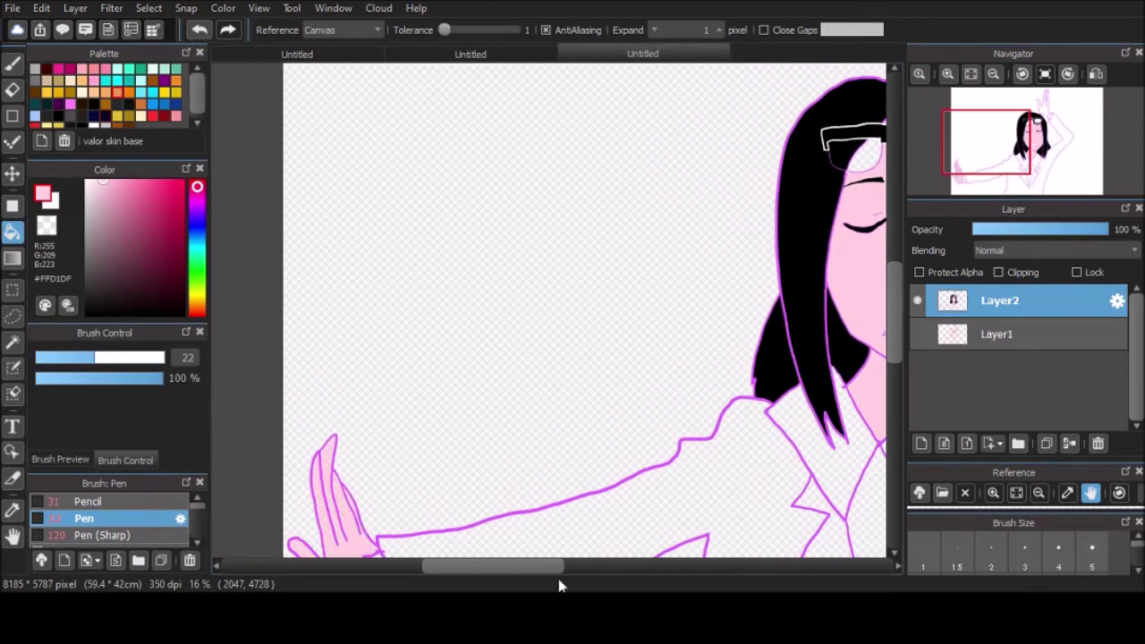
{"action": "left_click_drag", "start_coordinate": [515, 568], "coordinate": [638, 568]}
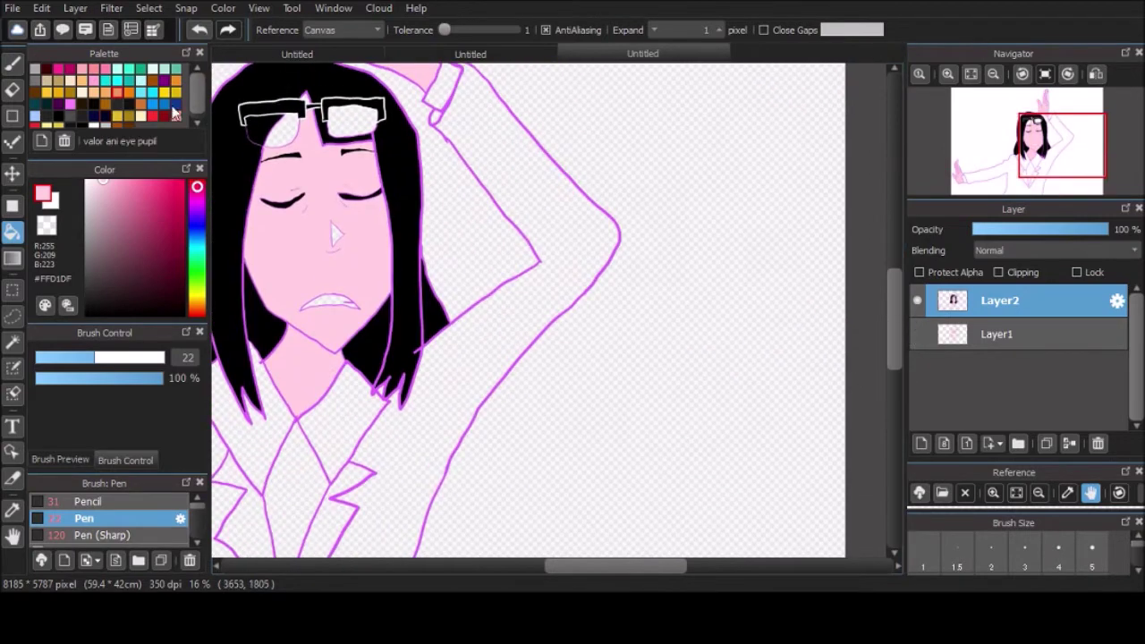
{"action": "left_click", "coordinate": [174, 114]}
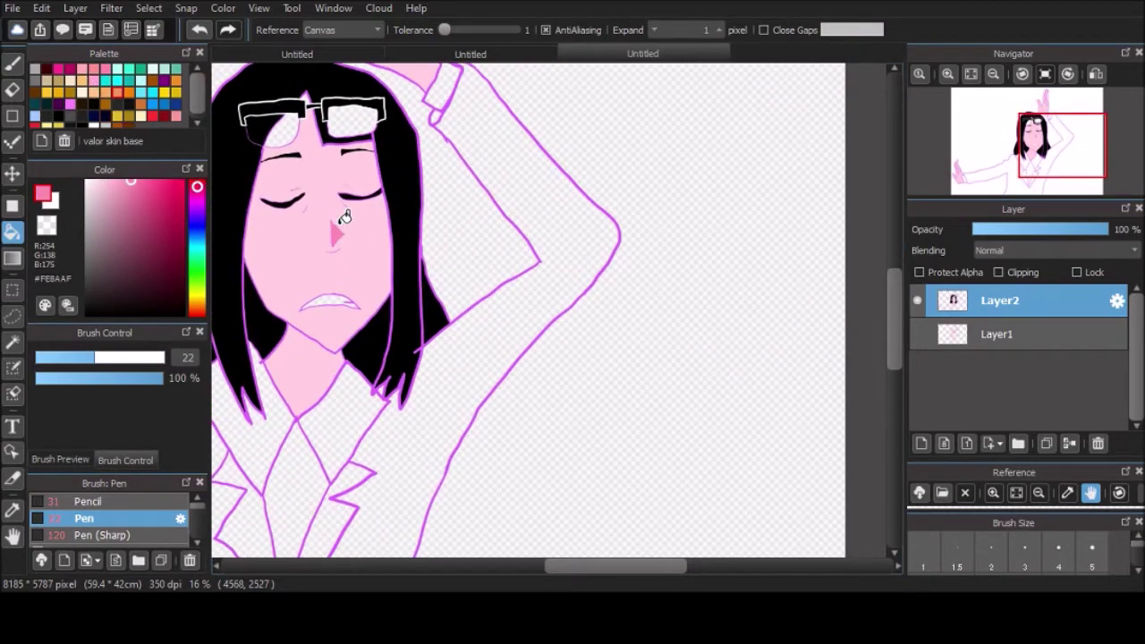
Mix a slightly purple blue in the Color panel and fill the jacket with it.
{"action": "left_click", "coordinate": [183, 204]}
{"action": "left_click", "coordinate": [197, 225]}
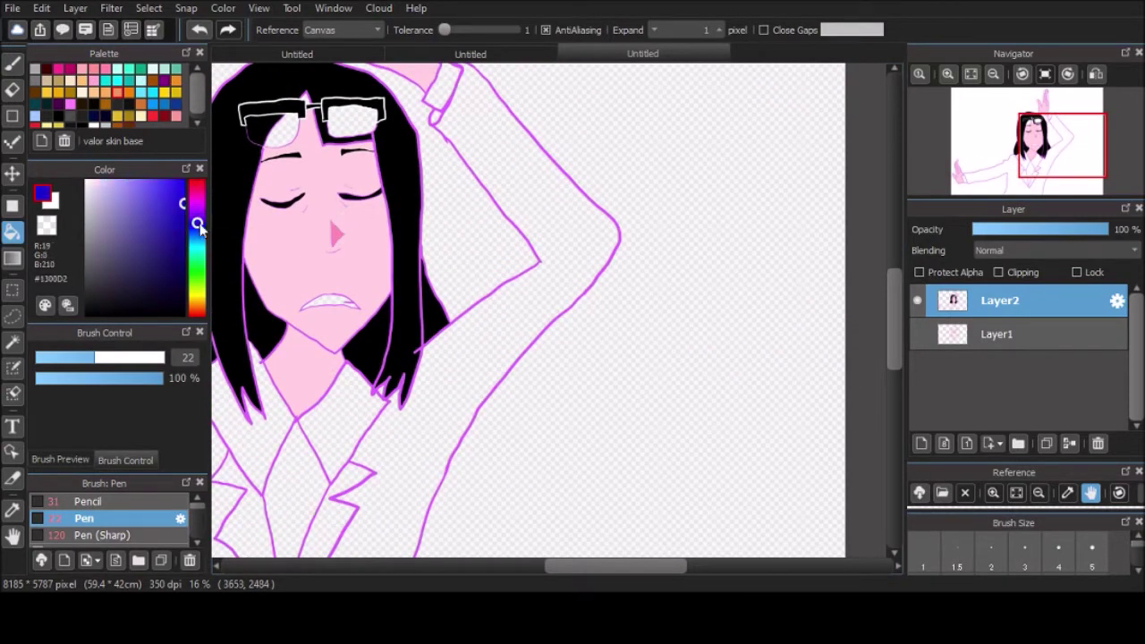
{"action": "left_click_drag", "start_coordinate": [198, 225], "coordinate": [224, 217]}
{"action": "left_click", "coordinate": [481, 356]}
{"action": "scroll", "coordinate": [518, 560], "scroll_direction": "down", "scroll_amount": 2}
Finish the jacket blue, then fill both collar sides, inner shirt panels and sleeve cuff light grey.
{"action": "left_click_drag", "start_coordinate": [519, 564], "coordinate": [502, 565]}
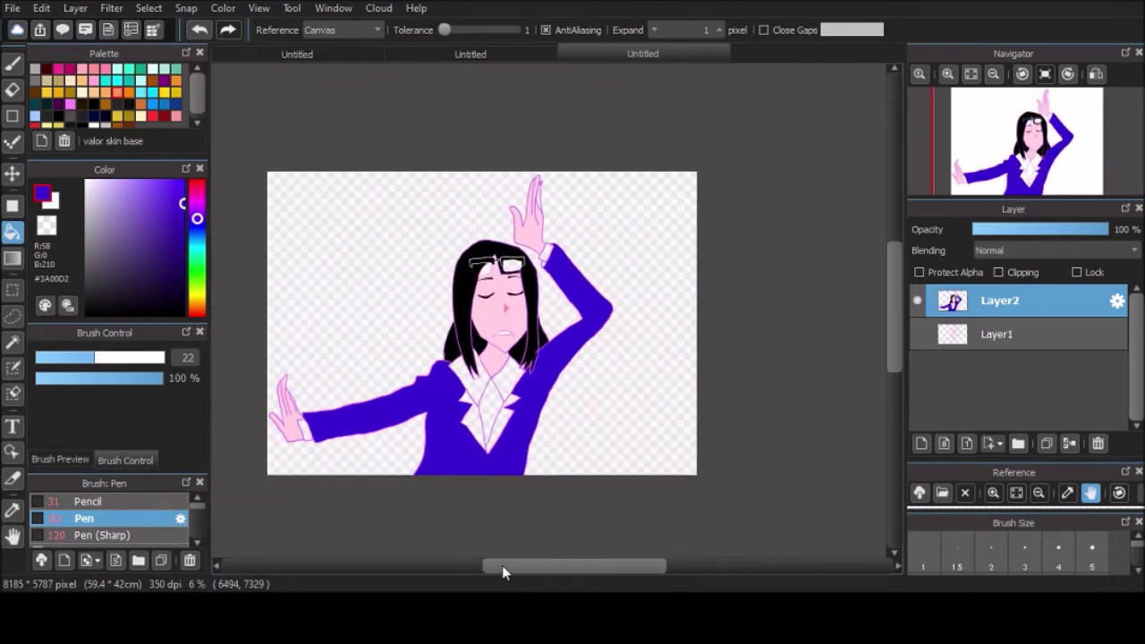
{"action": "scroll", "coordinate": [509, 435], "scroll_direction": "up", "scroll_amount": 2}
{"action": "left_click", "coordinate": [87, 195]}
{"action": "left_click", "coordinate": [504, 226]}
{"action": "left_click", "coordinate": [579, 319]}
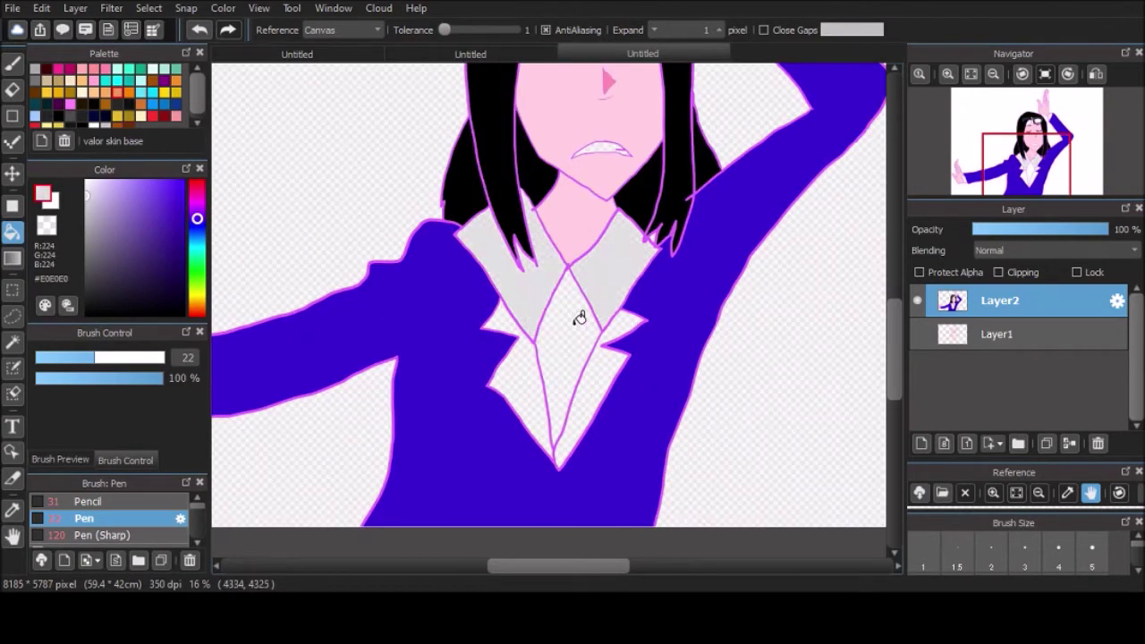
{"action": "left_click", "coordinate": [552, 349]}
{"action": "left_click", "coordinate": [593, 379]}
{"action": "scroll", "coordinate": [593, 378], "scroll_direction": "down", "scroll_amount": 2}
{"action": "scroll", "coordinate": [877, 270], "scroll_direction": "up", "scroll_amount": 2}
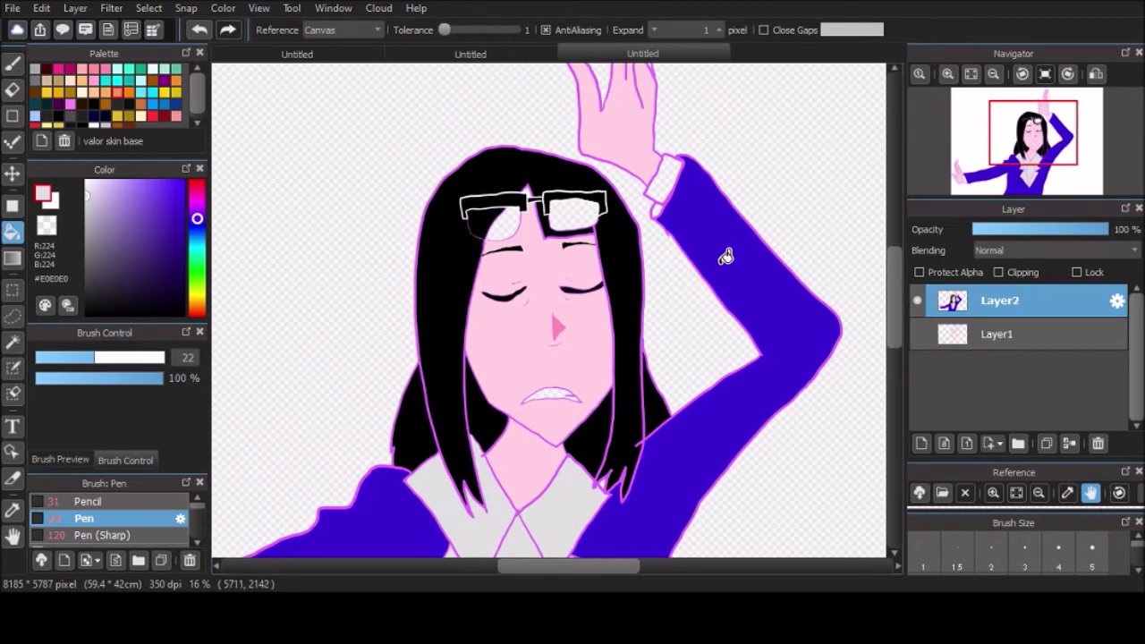
{"action": "left_click", "coordinate": [674, 188]}
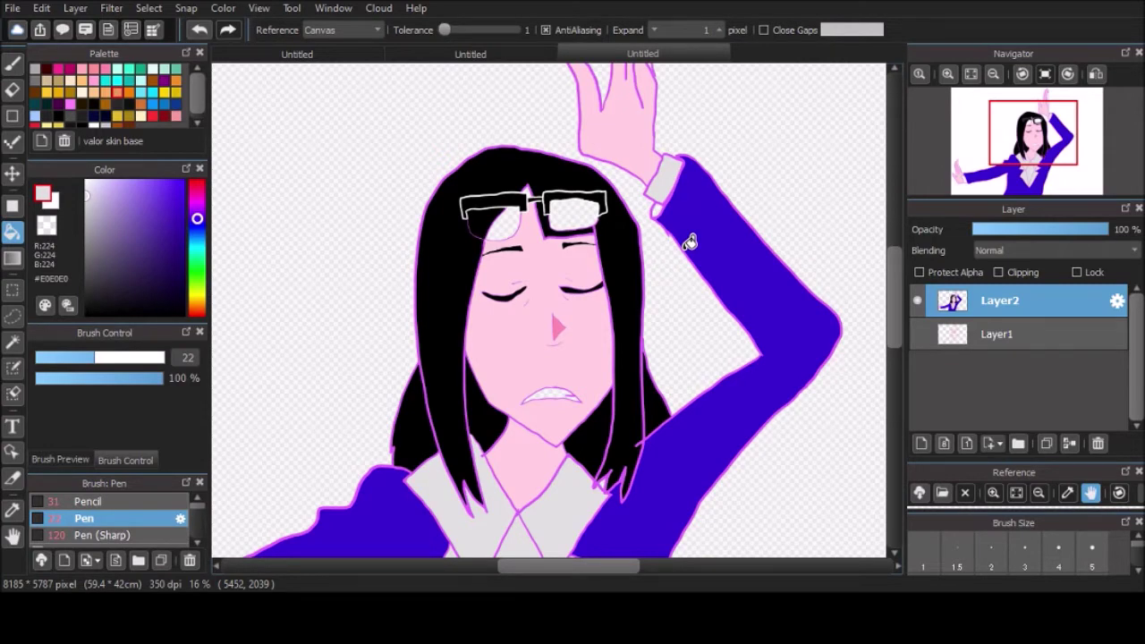
Eyedrop the jacket colour and pen over the remaining jacket gaps in blue.
{"action": "scroll", "coordinate": [688, 241], "scroll_direction": "down", "scroll_amount": 2}
{"action": "left_click_drag", "start_coordinate": [893, 304], "coordinate": [454, 456]}
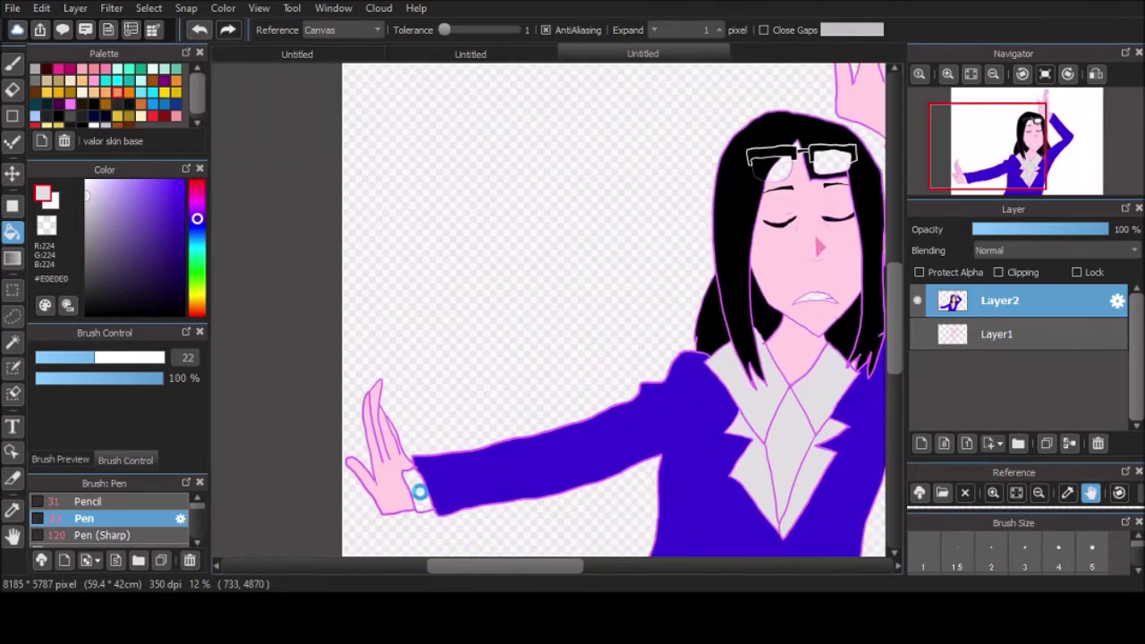
{"action": "key", "text": "alt"}
{"action": "left_click", "coordinate": [454, 456]}
{"action": "scroll", "coordinate": [641, 163], "scroll_direction": "up", "scroll_amount": 3}
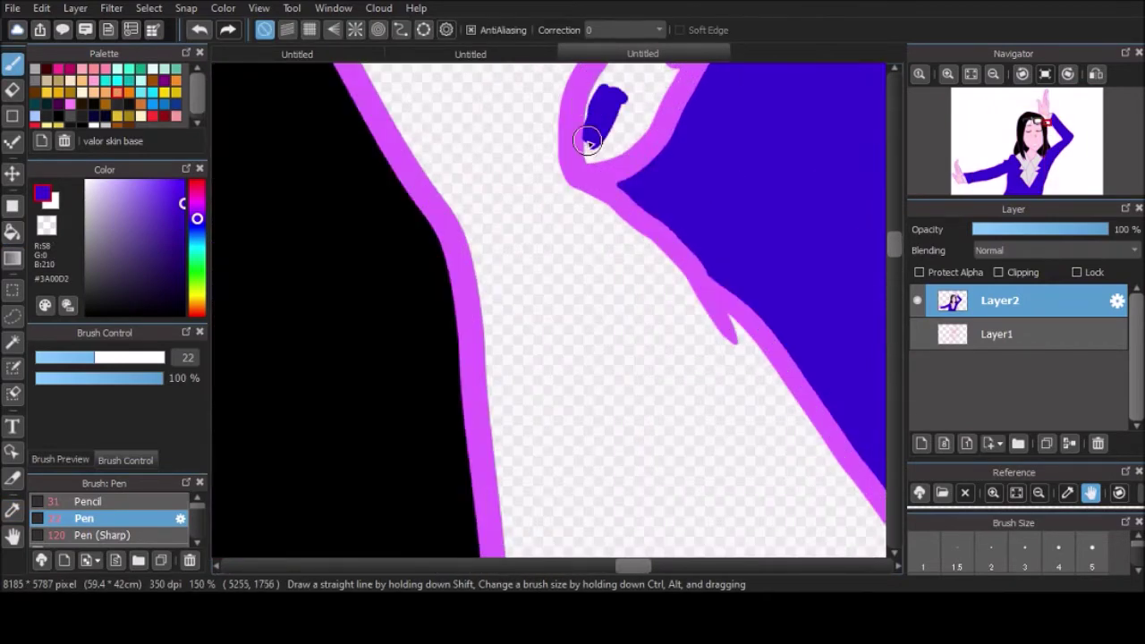
{"action": "left_click_drag", "start_coordinate": [587, 141], "coordinate": [660, 105]}
{"action": "scroll", "coordinate": [590, 178], "scroll_direction": "up", "scroll_amount": 5}
{"action": "left_click_drag", "start_coordinate": [617, 313], "coordinate": [587, 407]}
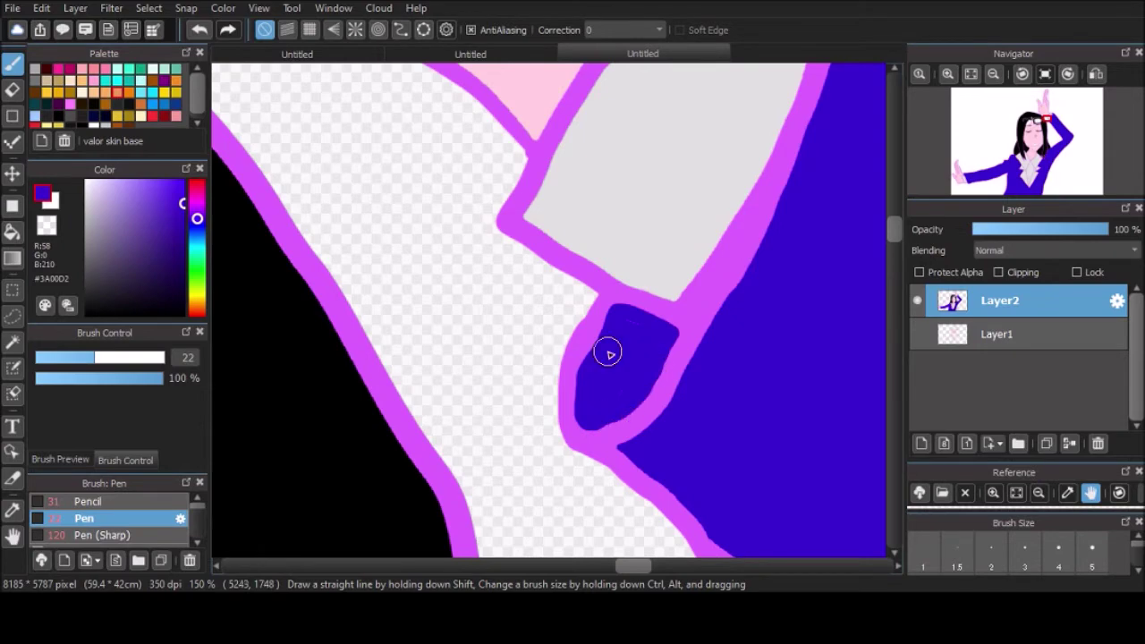
{"action": "scroll", "coordinate": [608, 353], "scroll_direction": "down", "scroll_amount": 10}
{"action": "scroll", "coordinate": [593, 365], "scroll_direction": "up", "scroll_amount": 8}
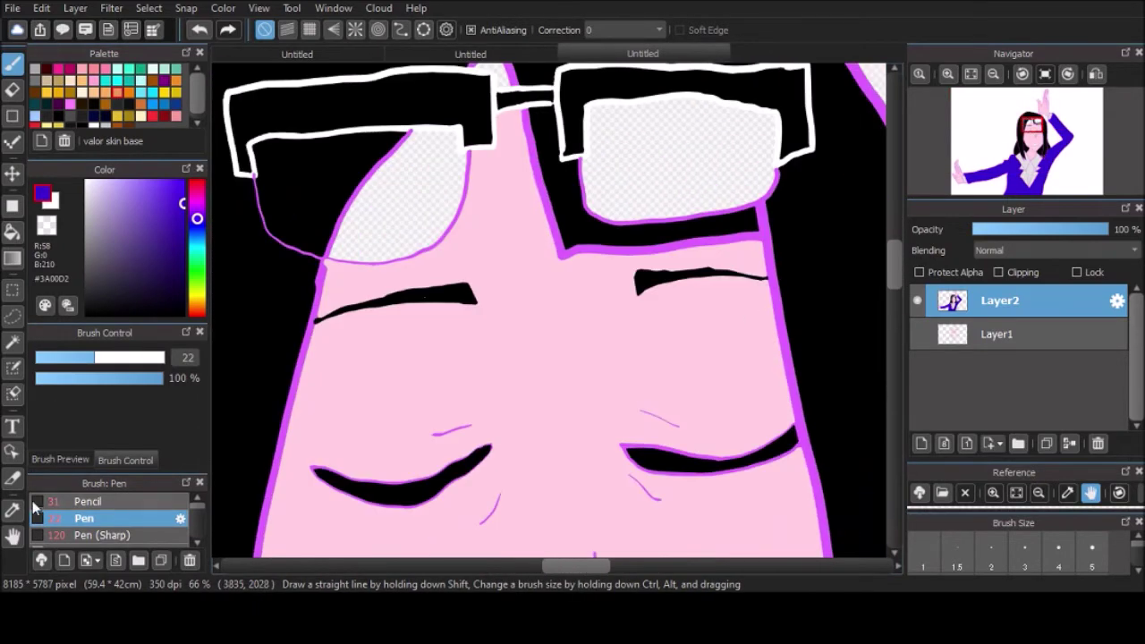
Bucket-fill the left lens area pink.
{"action": "left_click", "coordinate": [13, 230]}
{"action": "left_click", "coordinate": [558, 226]}
{"action": "scroll", "coordinate": [698, 156], "scroll_direction": "down", "scroll_amount": 5}
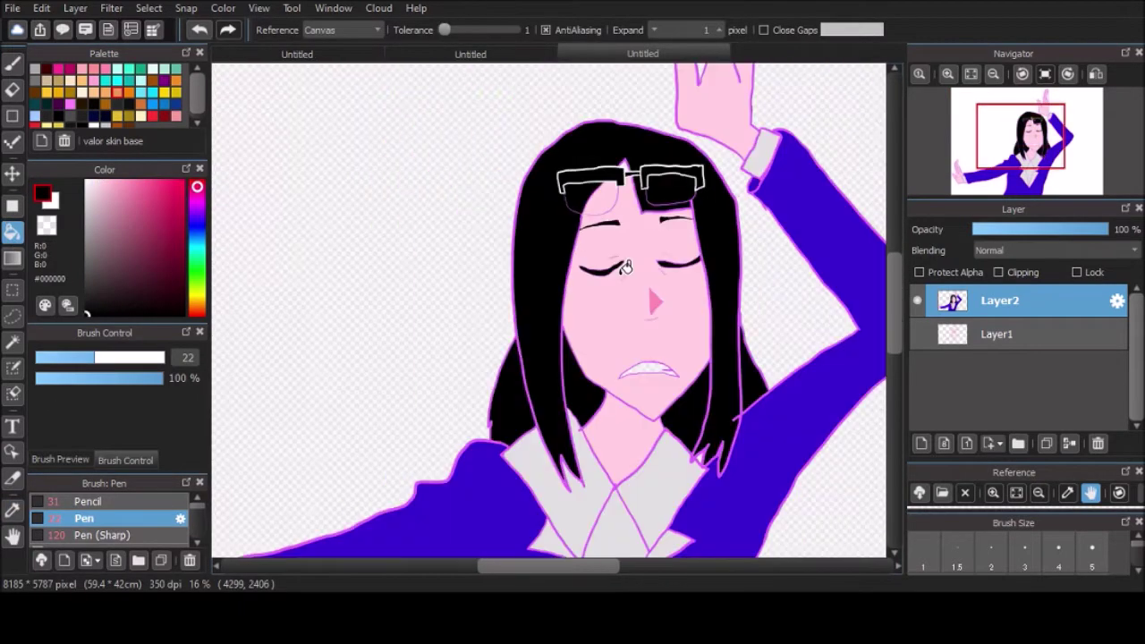
{"action": "scroll", "coordinate": [657, 253], "scroll_direction": "up", "scroll_amount": 2}
{"action": "scroll", "coordinate": [752, 409], "scroll_direction": "up", "scroll_amount": 2}
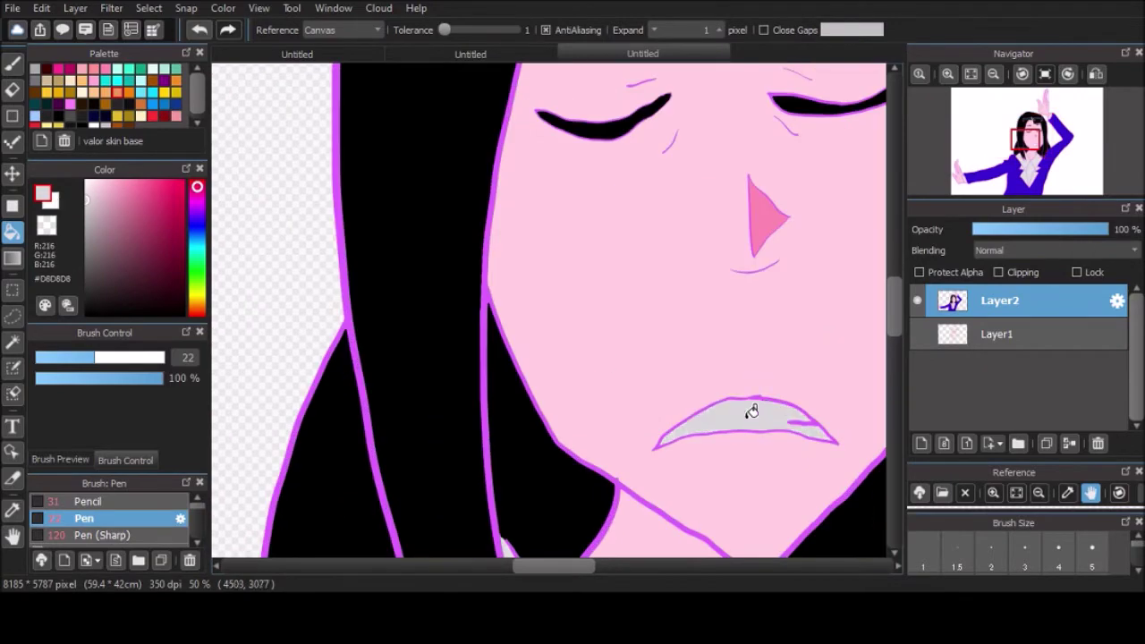
{"action": "scroll", "coordinate": [751, 409], "scroll_direction": "down", "scroll_amount": 2}
{"action": "scroll", "coordinate": [737, 407], "scroll_direction": "down", "scroll_amount": 2}
{"action": "scroll", "coordinate": [811, 261], "scroll_direction": "up", "scroll_amount": 5}
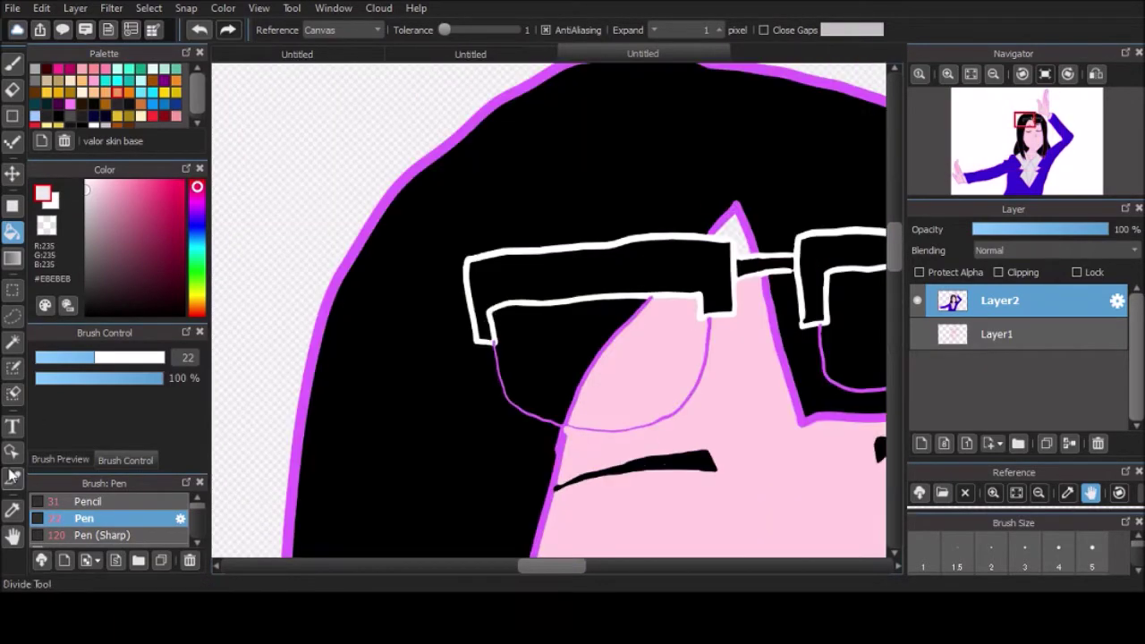
{"action": "scroll", "coordinate": [811, 261], "scroll_direction": "down", "scroll_amount": 5}
{"action": "scroll", "coordinate": [855, 217], "scroll_direction": "up", "scroll_amount": 2}
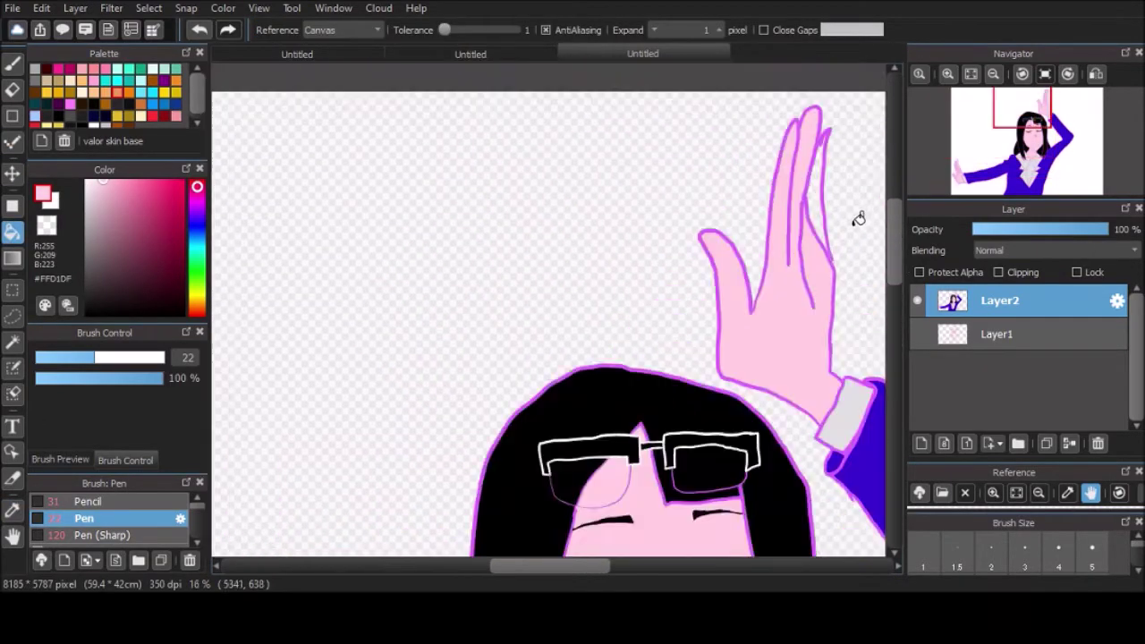
{"action": "scroll", "coordinate": [898, 321], "scroll_direction": "up", "scroll_amount": 2}
{"action": "scroll", "coordinate": [898, 321], "scroll_direction": "up", "scroll_amount": 3}
Add a new layer with Ctrl+Shift+N and make Layer2 active.
{"action": "key", "text": "ctrl+shift+n"}
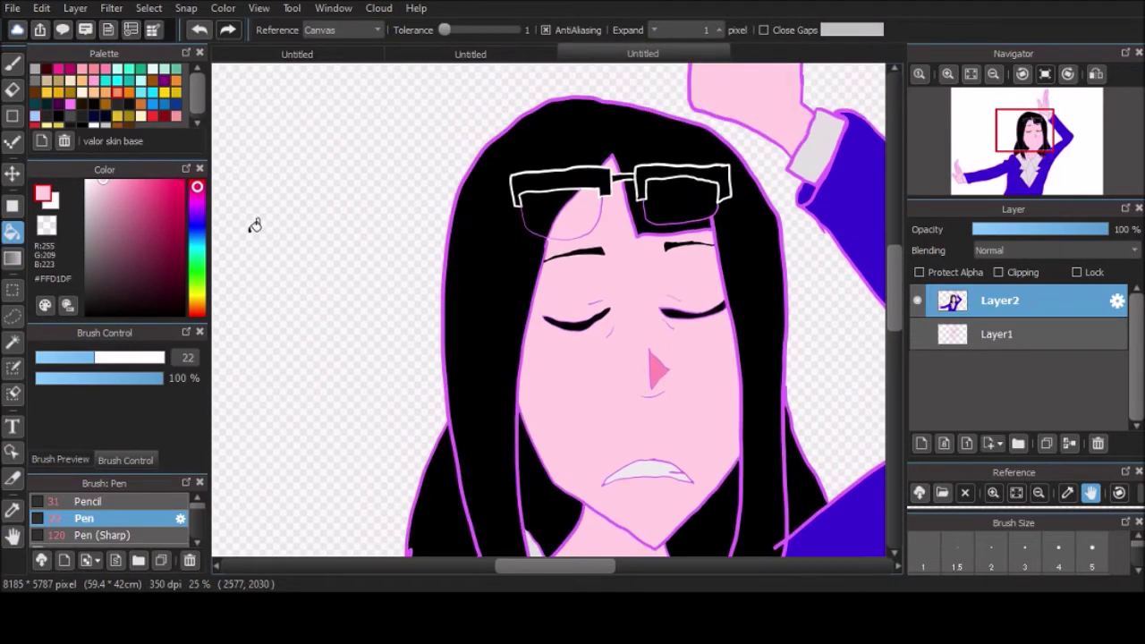
{"action": "left_click", "coordinate": [1011, 361]}
{"action": "key", "text": "Delete"}
Tint the glasses lenses lavender with the soft pencil brush.
{"action": "left_click", "coordinate": [13, 63]}
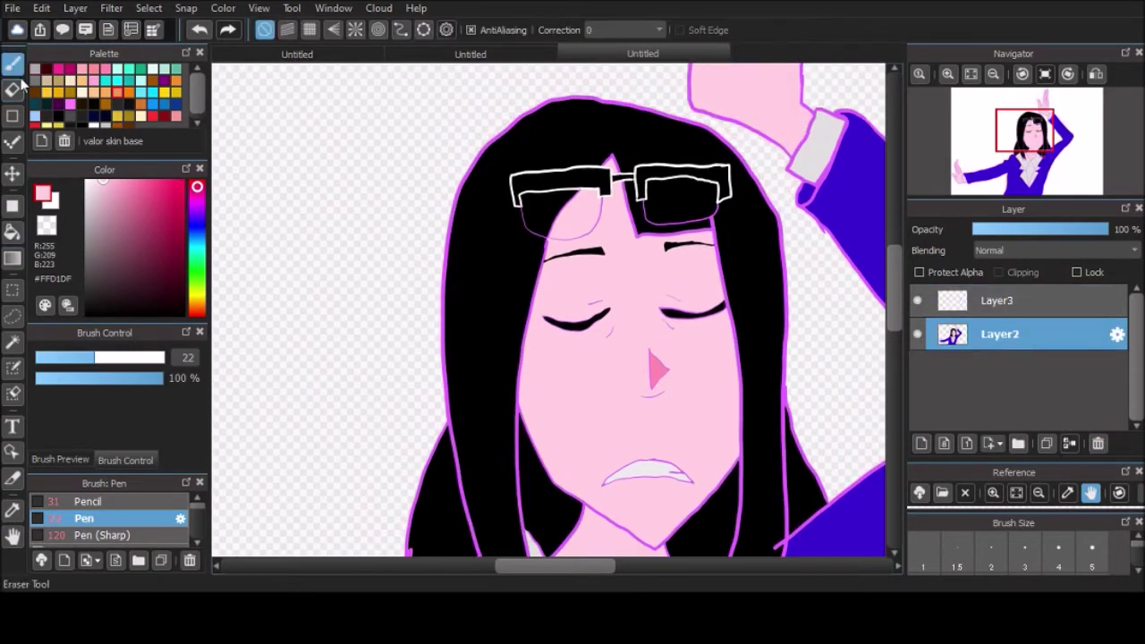
{"action": "left_click", "coordinate": [199, 216]}
{"action": "left_click", "coordinate": [135, 500]}
{"action": "scroll", "coordinate": [590, 257], "scroll_direction": "up", "scroll_amount": 2}
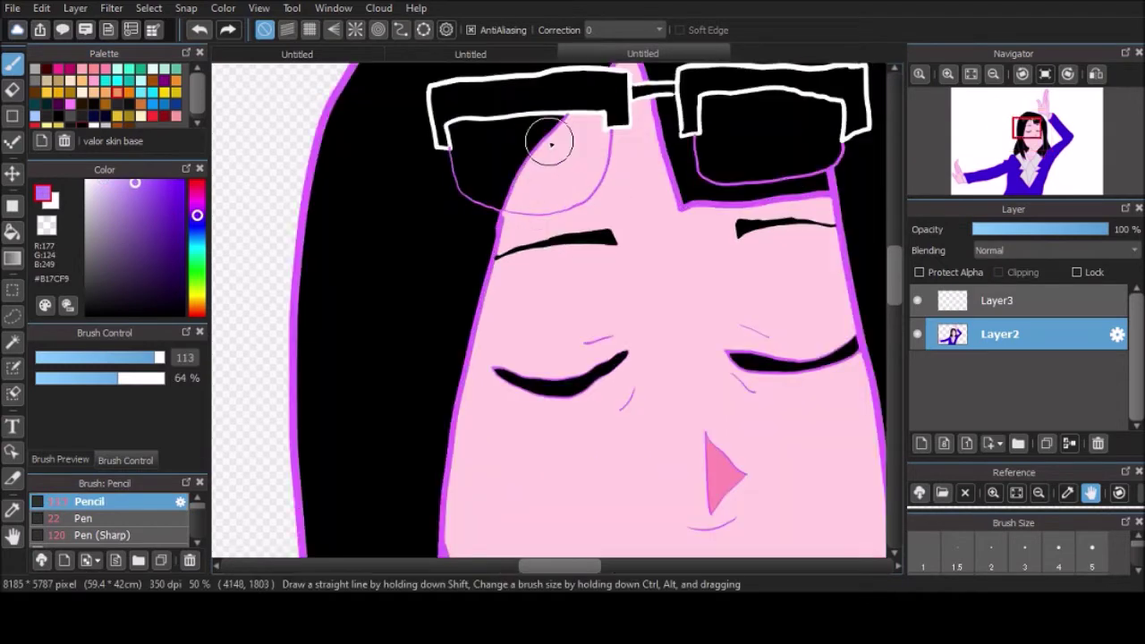
{"action": "left_click_drag", "start_coordinate": [543, 133], "coordinate": [549, 134]}
{"action": "mouse_move", "coordinate": [467, 157]}
{"action": "left_mouse_down"}
{"action": "mouse_move", "coordinate": [496, 190]}
{"action": "mouse_move", "coordinate": [597, 165]}
{"action": "left_mouse_up"}
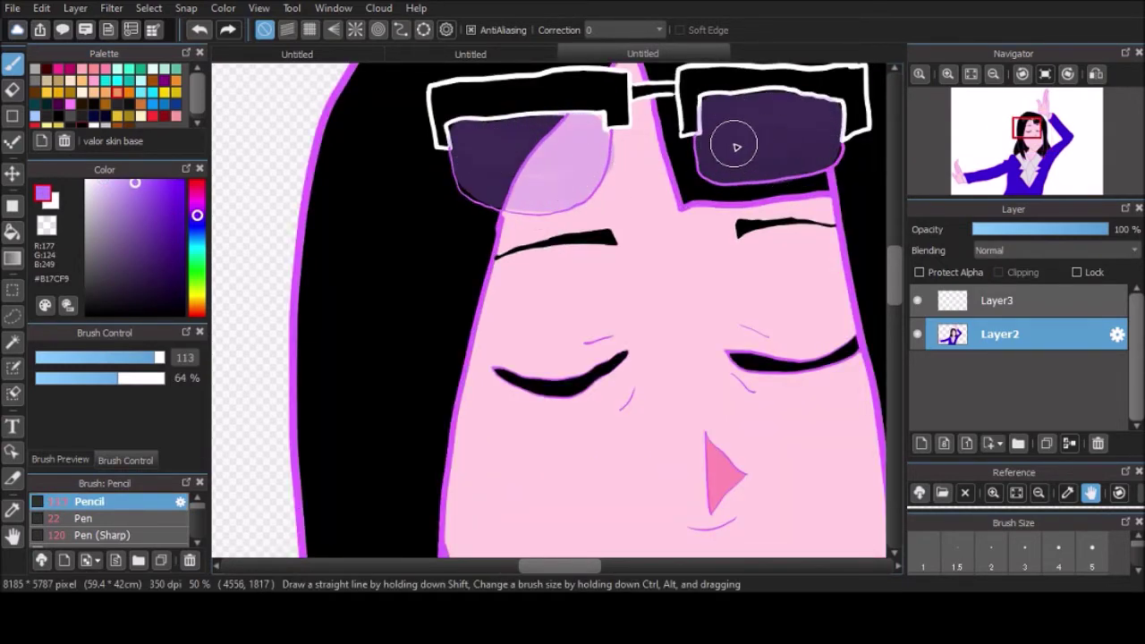
{"action": "scroll", "coordinate": [256, 184], "scroll_direction": "down", "scroll_amount": 2}
Shade the side of the nose pink with the Pen brush.
{"action": "left_click", "coordinate": [196, 200]}
{"action": "scroll", "coordinate": [613, 110], "scroll_direction": "up", "scroll_amount": 2}
{"action": "scroll", "coordinate": [482, 152], "scroll_direction": "down", "scroll_amount": 2}
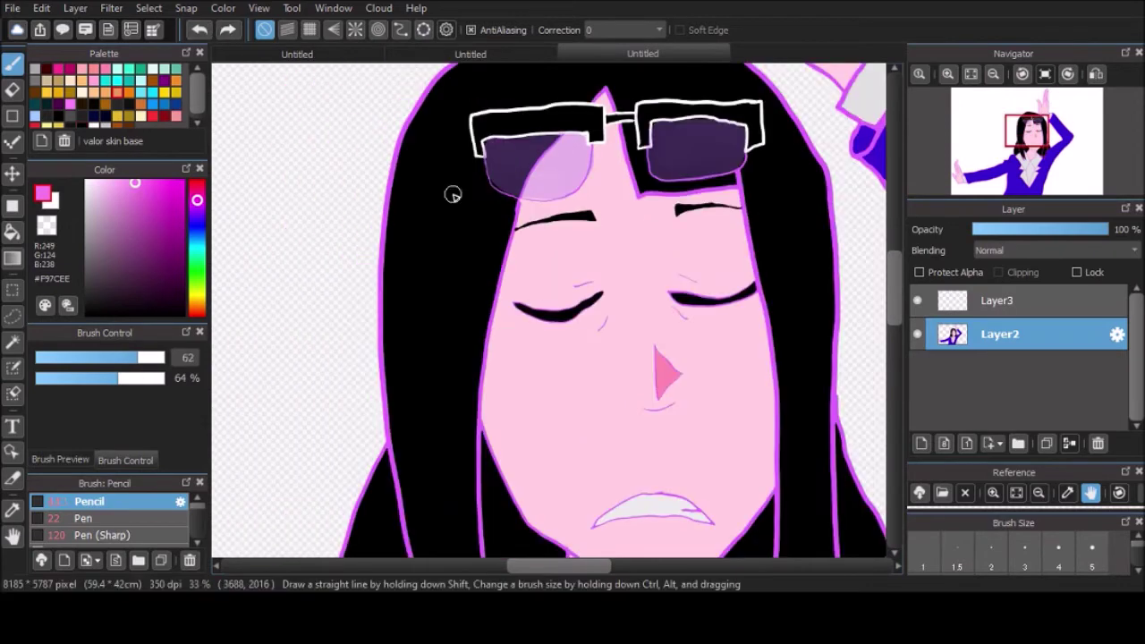
{"action": "scroll", "coordinate": [452, 179], "scroll_direction": "up", "scroll_amount": 1}
{"action": "scroll", "coordinate": [452, 179], "scroll_direction": "down", "scroll_amount": 3}
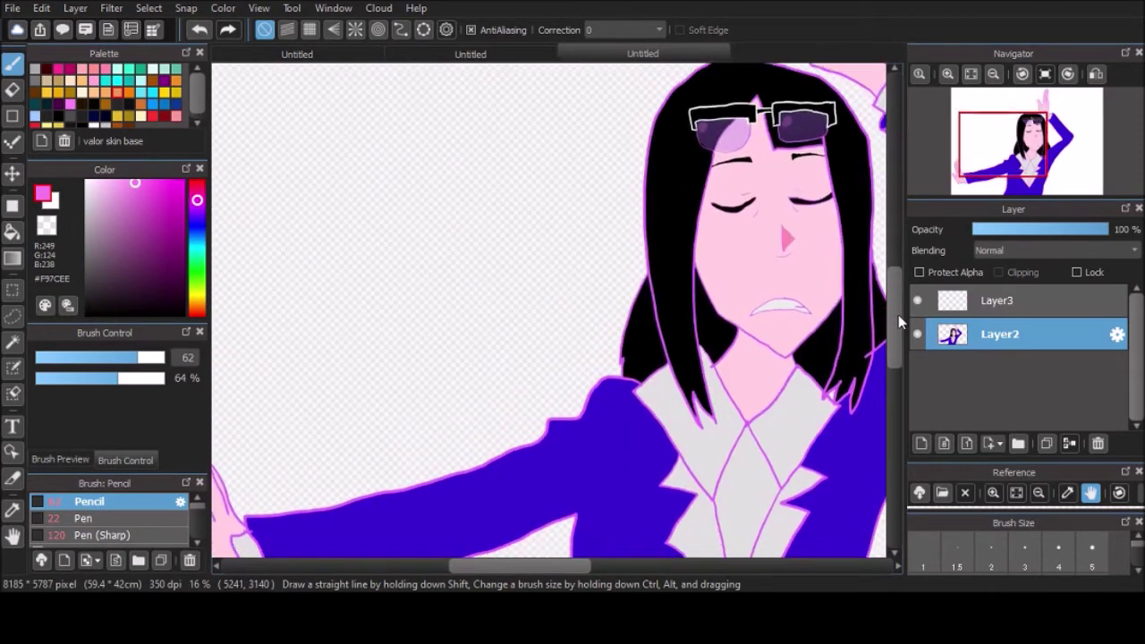
{"action": "scroll", "coordinate": [296, 380], "scroll_direction": "up", "scroll_amount": 4}
{"action": "left_click", "coordinate": [296, 381], "text": "alt"}
{"action": "left_click", "coordinate": [83, 518]}
{"action": "scroll", "coordinate": [544, 455], "scroll_direction": "down", "scroll_amount": 3}
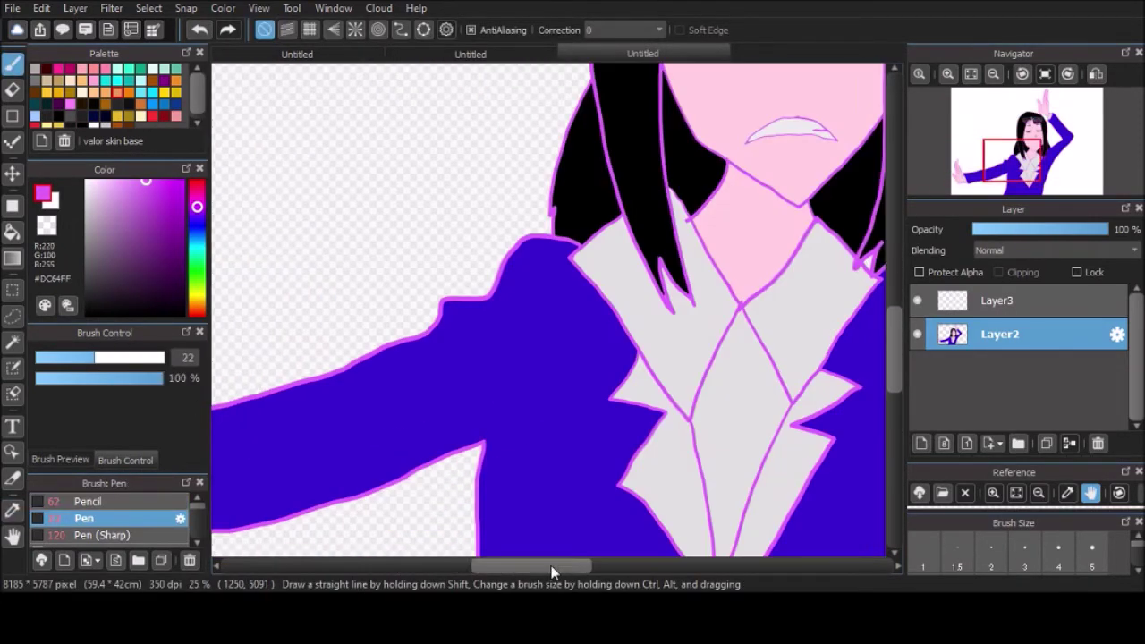
{"action": "scroll", "coordinate": [605, 404], "scroll_direction": "down", "scroll_amount": 2}
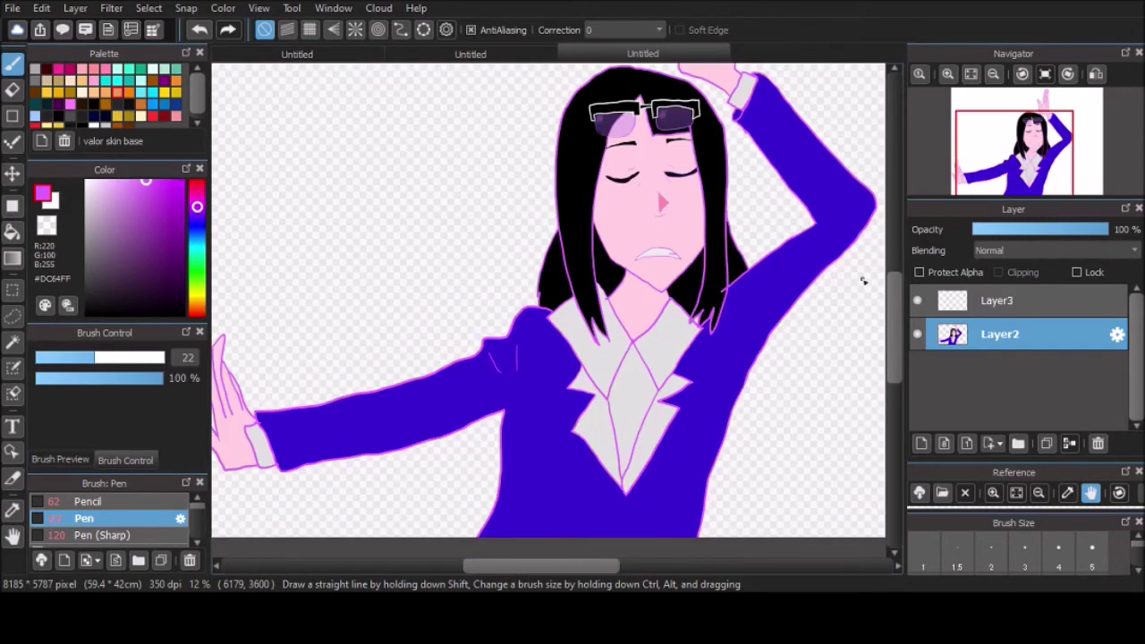
{"action": "scroll", "coordinate": [849, 227], "scroll_direction": "up", "scroll_amount": 5}
{"action": "scroll", "coordinate": [801, 212], "scroll_direction": "down", "scroll_amount": 6}
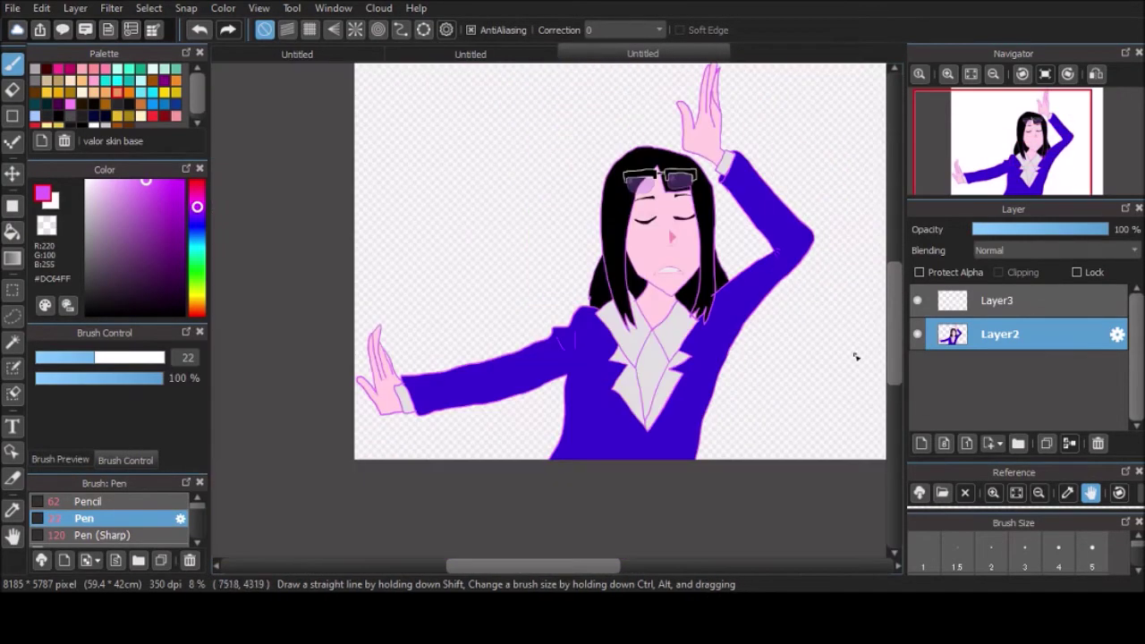
{"action": "scroll", "coordinate": [734, 168], "scroll_direction": "up", "scroll_amount": 6}
{"action": "scroll", "coordinate": [562, 328], "scroll_direction": "down", "scroll_amount": 4}
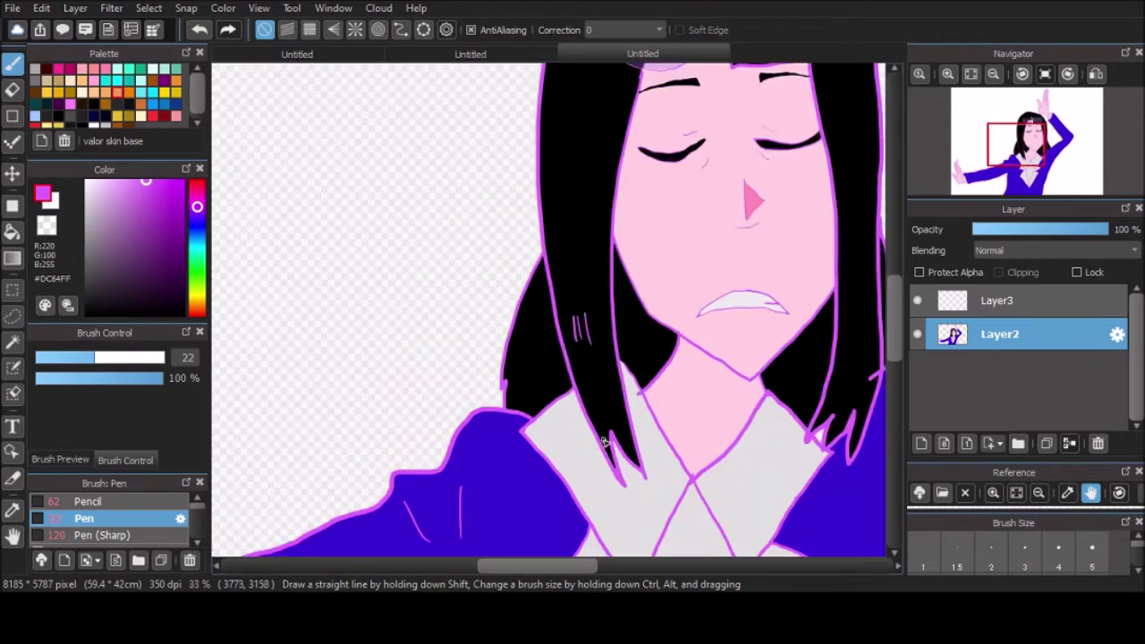
{"action": "left_click", "coordinate": [590, 200], "text": "alt"}
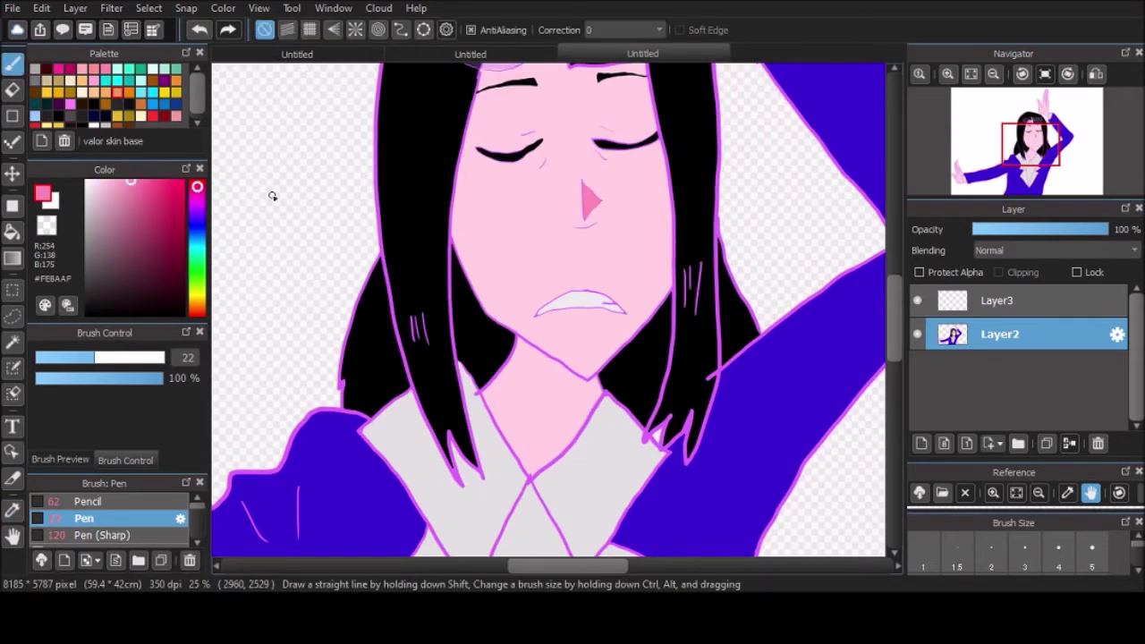
{"action": "scroll", "coordinate": [587, 175], "scroll_direction": "up", "scroll_amount": 4}
{"action": "left_click_drag", "start_coordinate": [665, 122], "coordinate": [630, 93]}
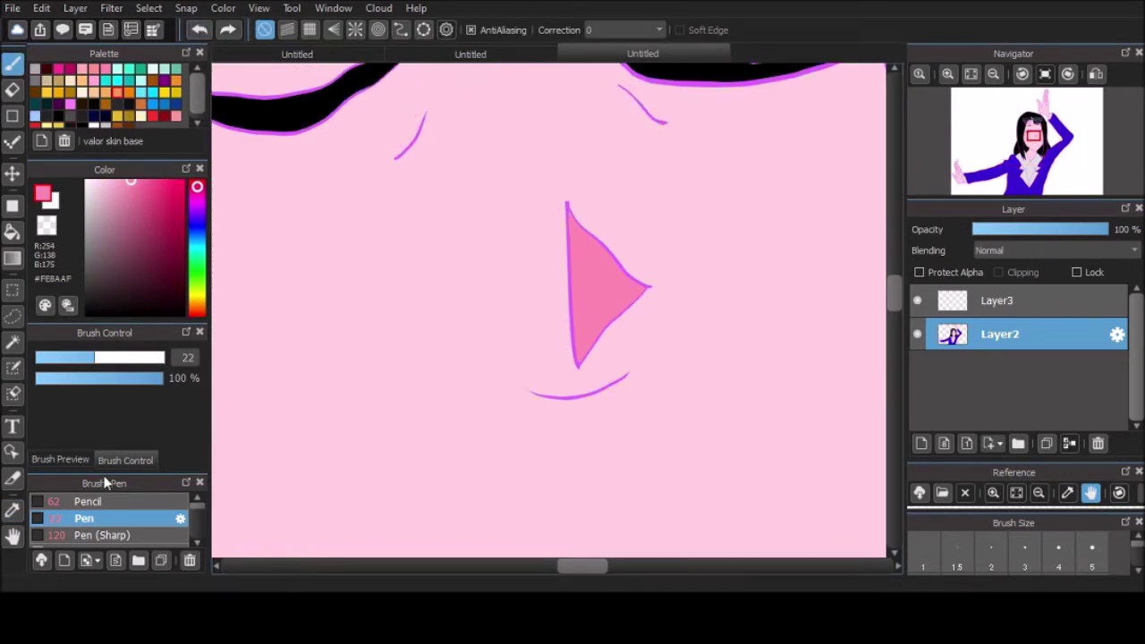
Add soft pink blush to both cheeks with the Pencil brush.
{"action": "left_click", "coordinate": [88, 501]}
{"action": "left_click_drag", "start_coordinate": [413, 112], "coordinate": [387, 156]}
{"action": "left_click_drag", "start_coordinate": [626, 85], "coordinate": [666, 125]}
{"action": "scroll", "coordinate": [465, 214], "scroll_direction": "up", "scroll_amount": 5}
{"action": "scroll", "coordinate": [385, 338], "scroll_direction": "down", "scroll_amount": 4}
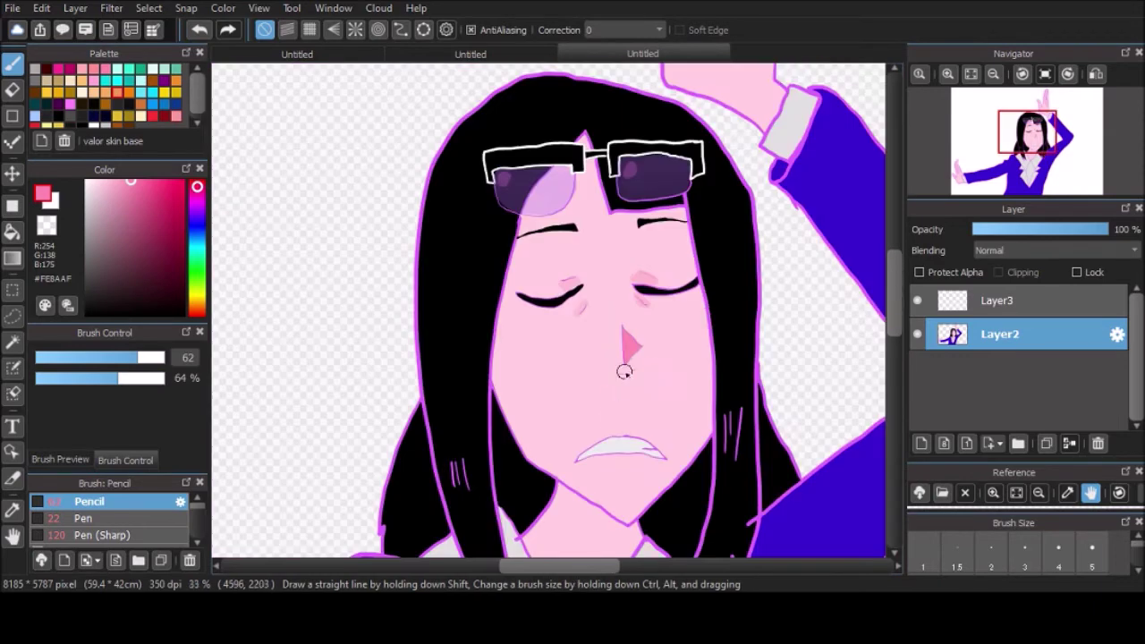
{"action": "scroll", "coordinate": [901, 329], "scroll_direction": "down", "scroll_amount": 3}
{"action": "scroll", "coordinate": [557, 402], "scroll_direction": "up", "scroll_amount": 1}
Paint a soft pink shadow across the neck under the chin.
{"action": "left_click_drag", "start_coordinate": [532, 329], "coordinate": [695, 407]}
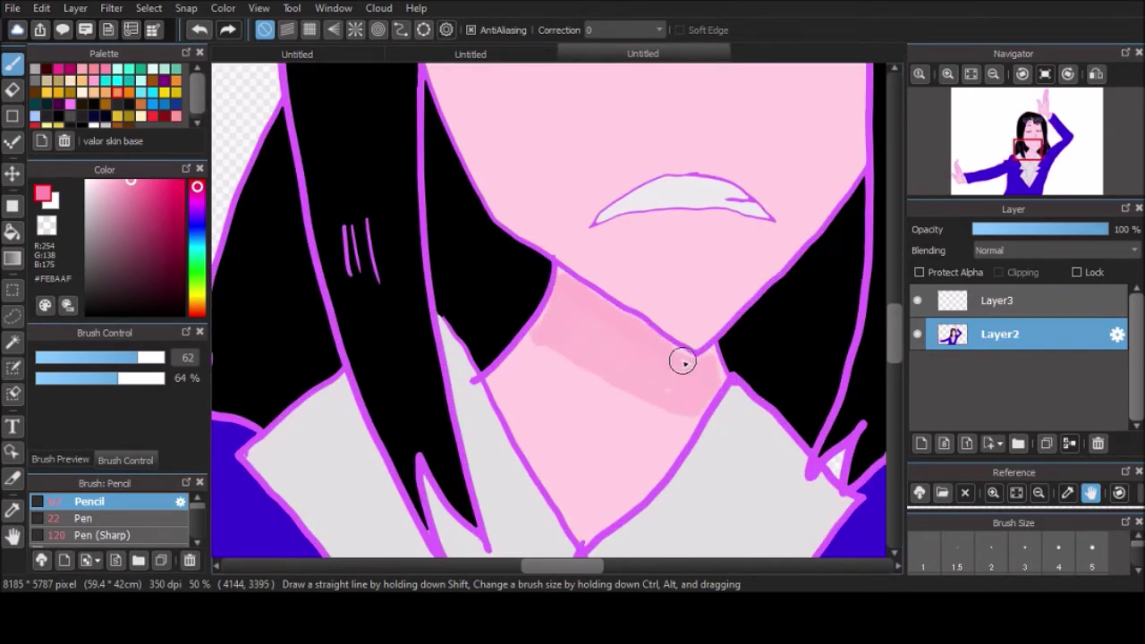
{"action": "scroll", "coordinate": [889, 282], "scroll_direction": "down", "scroll_amount": 3}
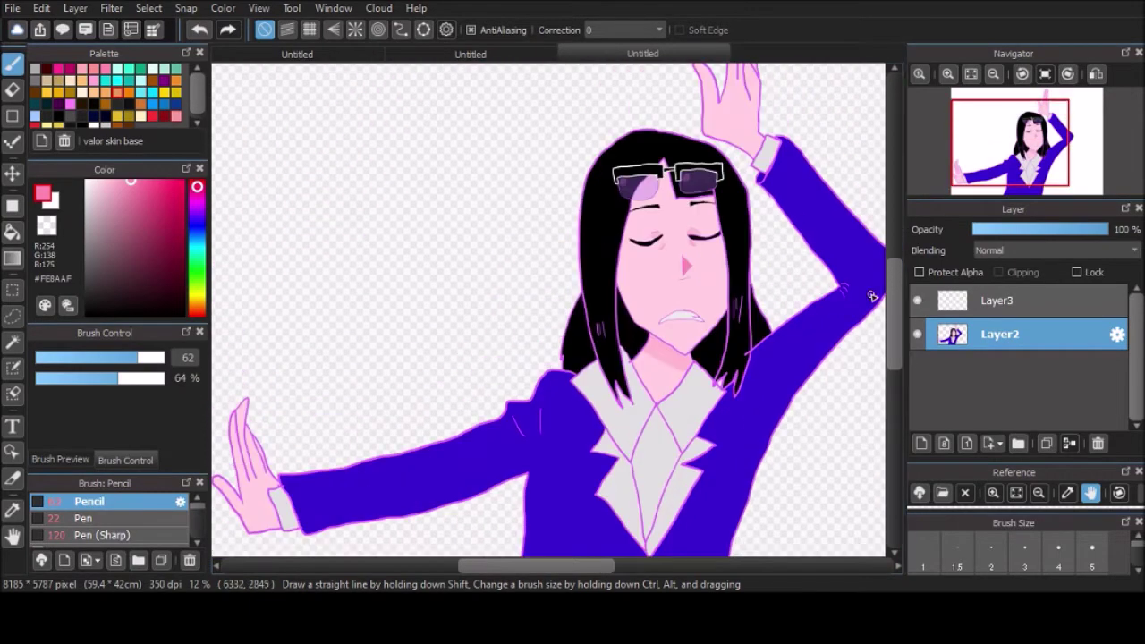
{"action": "scroll", "coordinate": [861, 360], "scroll_direction": "down", "scroll_amount": 2}
{"action": "scroll", "coordinate": [846, 215], "scroll_direction": "up", "scroll_amount": 5}
{"action": "scroll", "coordinate": [832, 340], "scroll_direction": "down", "scroll_amount": 5}
Drag the empty Layer3 below Layer2 in the Layer panel, then bring up the file menu.
{"action": "scroll", "coordinate": [833, 339], "scroll_direction": "right", "scroll_amount": 3}
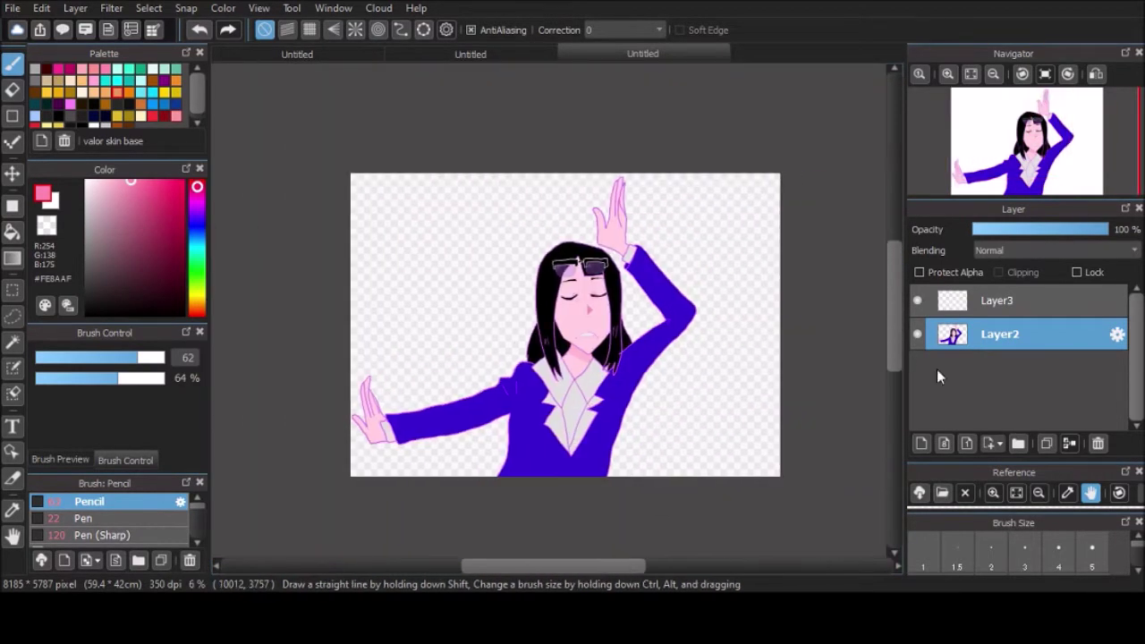
{"action": "left_click_drag", "start_coordinate": [993, 301], "coordinate": [1001, 355]}
{"action": "left_click_drag", "start_coordinate": [198, 503], "coordinate": [206, 534]}
{"action": "scroll", "coordinate": [204, 532], "scroll_direction": "up", "scroll_amount": 10}
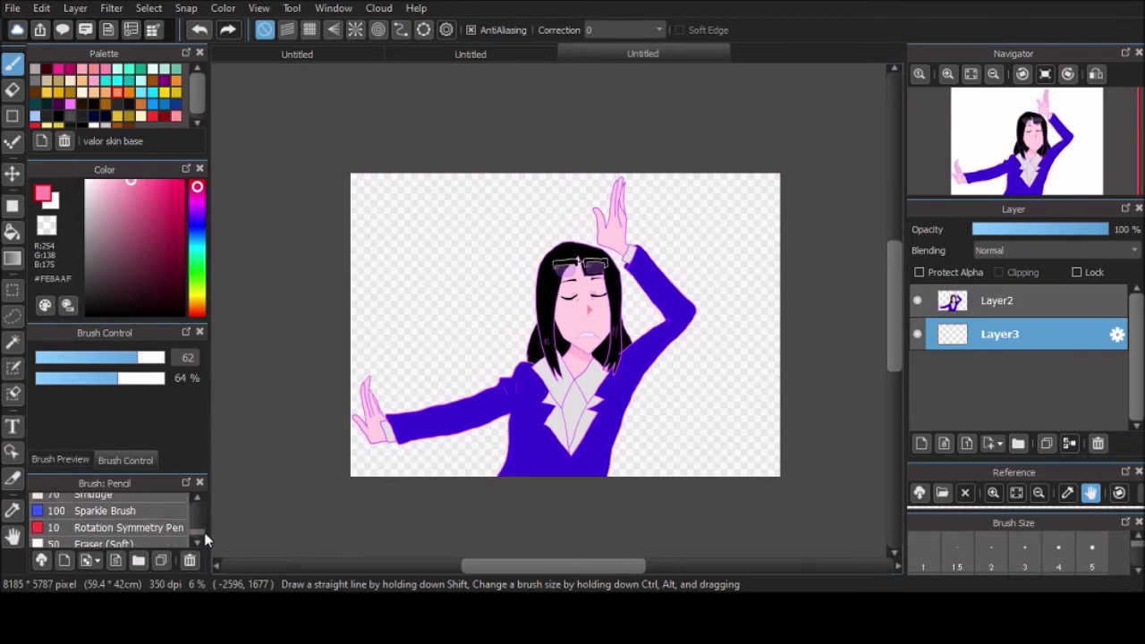
{"action": "left_click_drag", "start_coordinate": [171, 483], "coordinate": [172, 469]}
{"action": "scroll", "coordinate": [191, 482], "scroll_direction": "down", "scroll_amount": 3}
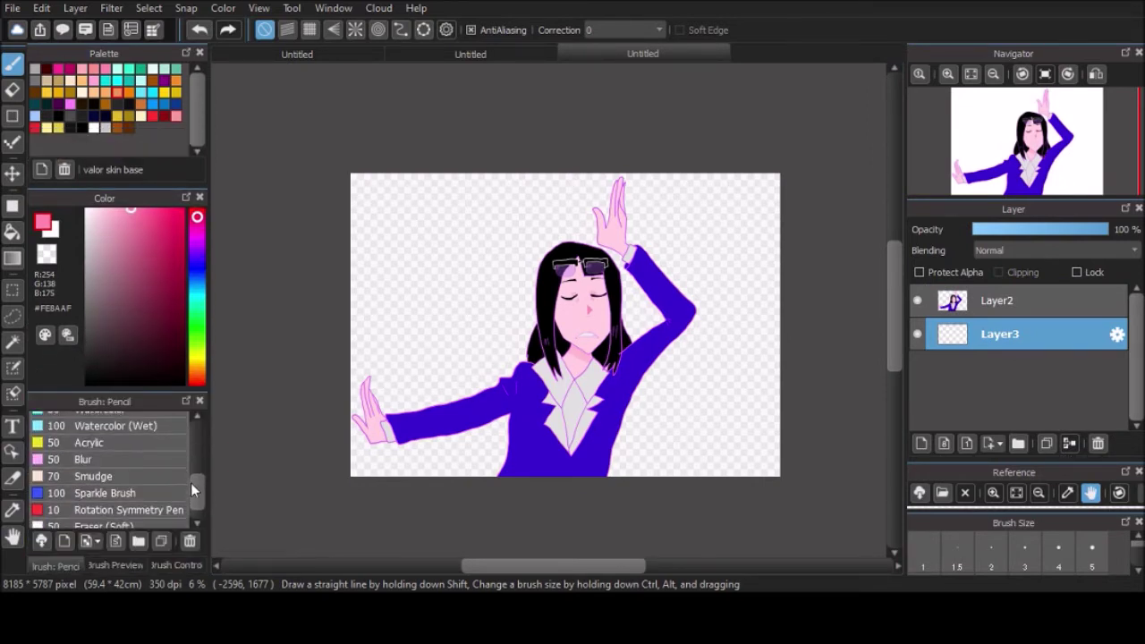
{"action": "scroll", "coordinate": [190, 465], "scroll_direction": "up", "scroll_amount": 6}
{"action": "key", "text": "alt"}
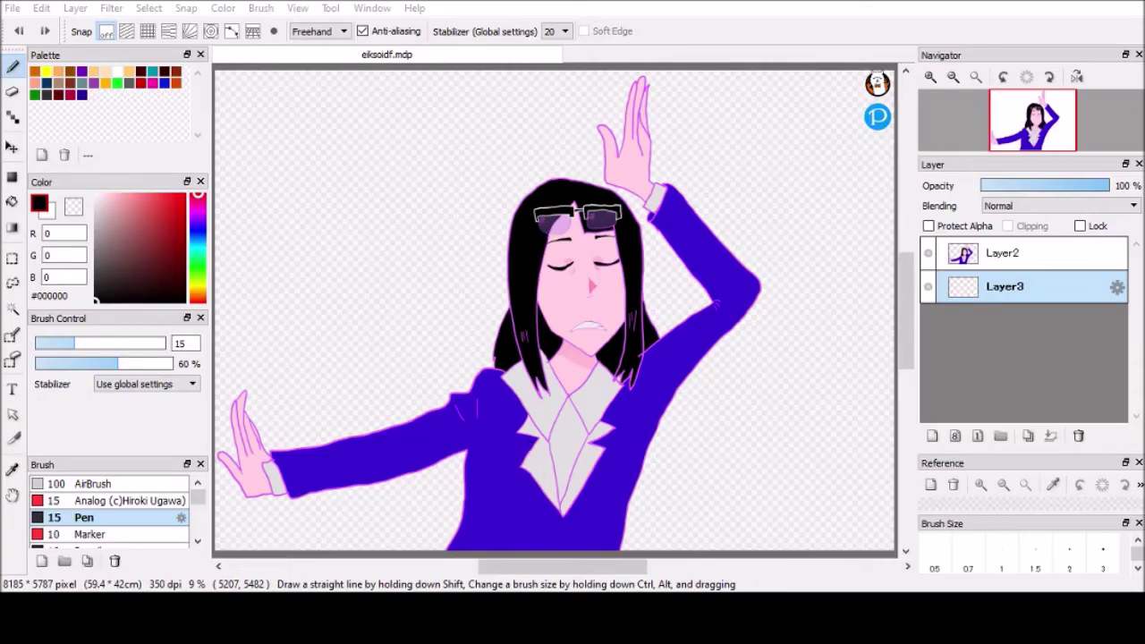
Bucket-fill Layer3 with coral red #FF7474 and add a new empty layer.
{"action": "scroll", "coordinate": [134, 509], "scroll_direction": "down", "scroll_amount": 10}
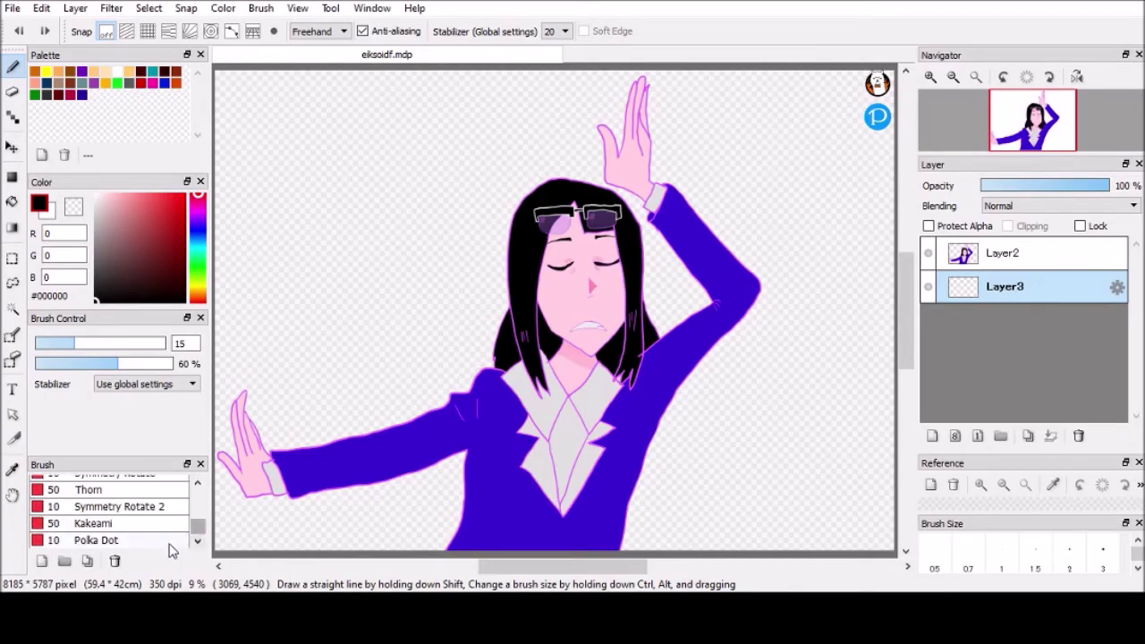
{"action": "left_click", "coordinate": [134, 540]}
{"action": "key", "text": "ctrl+minus"}
{"action": "left_click", "coordinate": [181, 234]}
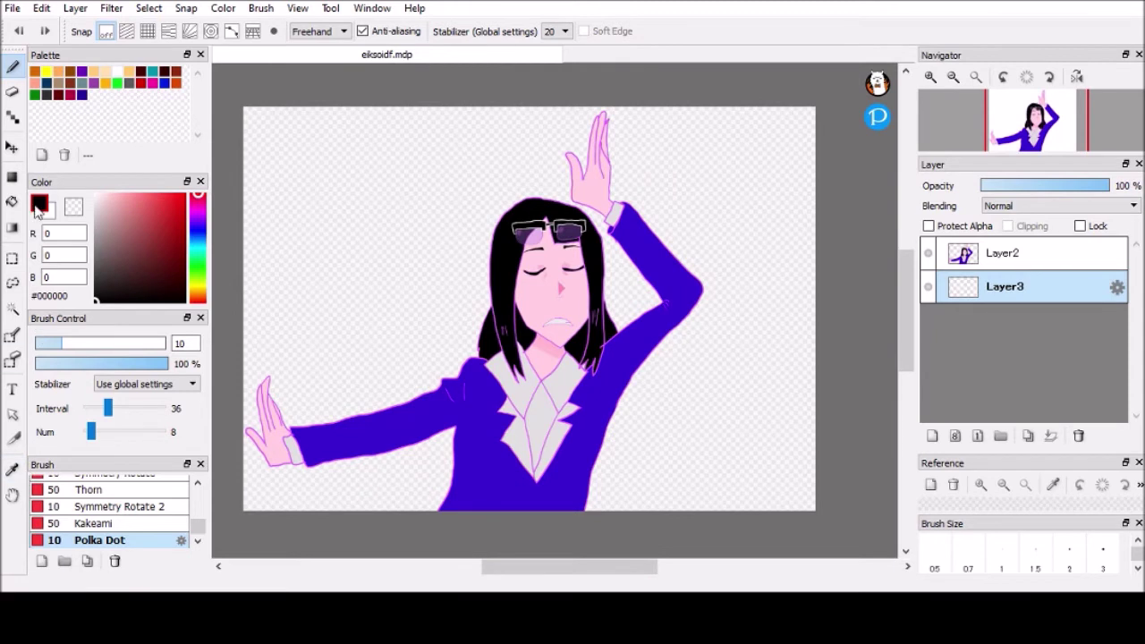
{"action": "key", "text": "g"}
{"action": "left_click", "coordinate": [327, 247]}
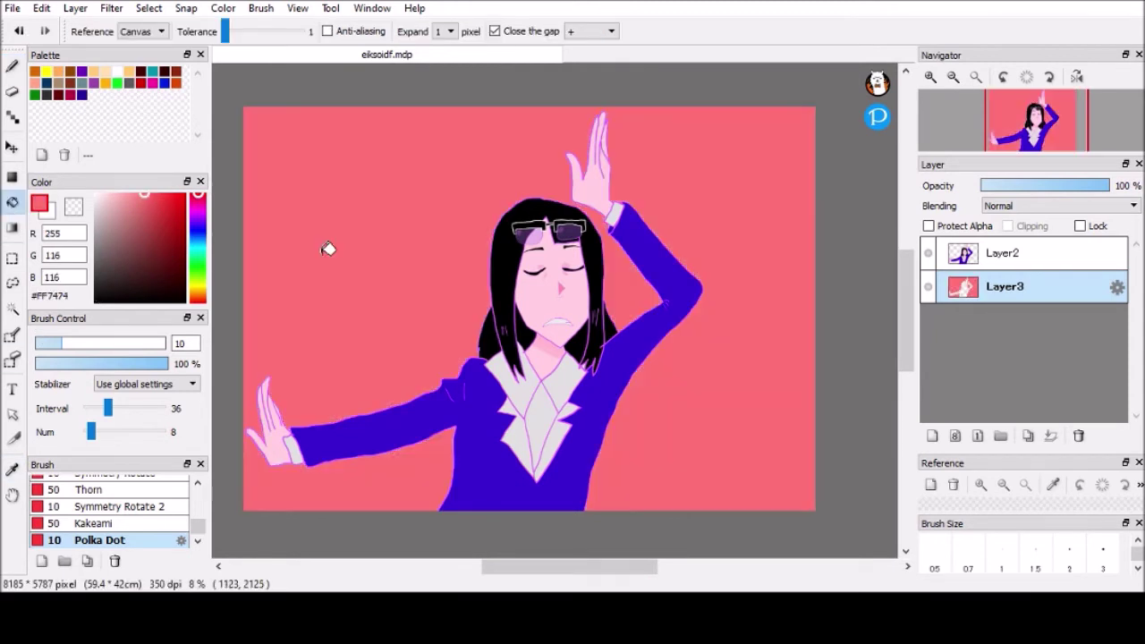
{"action": "left_click", "coordinate": [931, 437]}
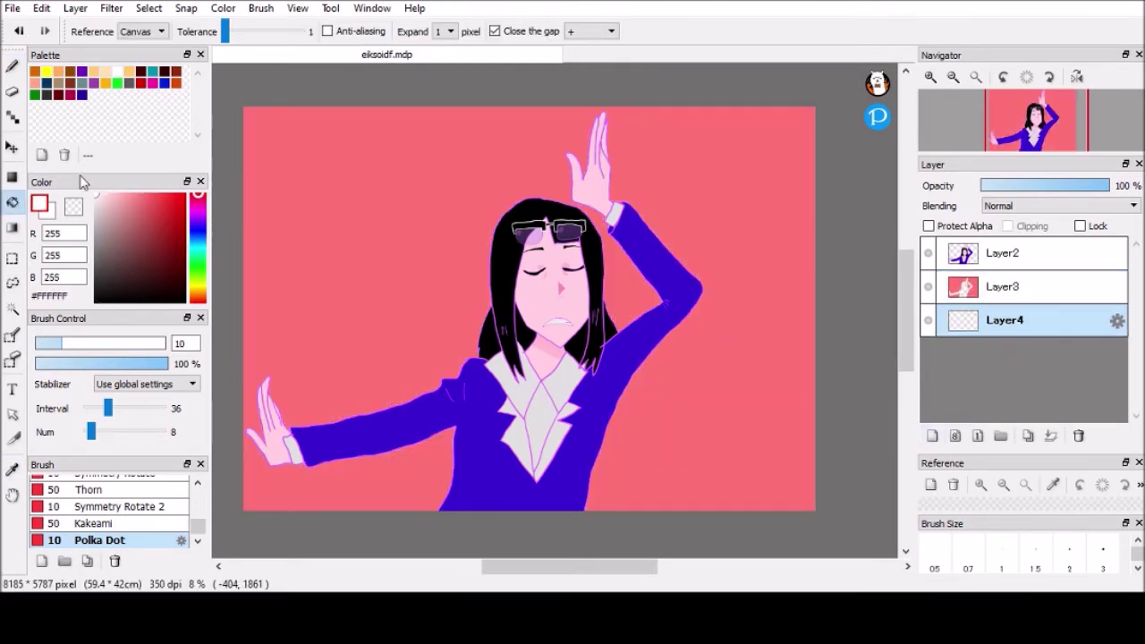
Place Layer4 above Layer3 and start white Polka Dot strokes at brush size 414.
{"action": "left_click", "coordinate": [13, 72]}
{"action": "left_click_drag", "start_coordinate": [273, 355], "coordinate": [248, 245]}
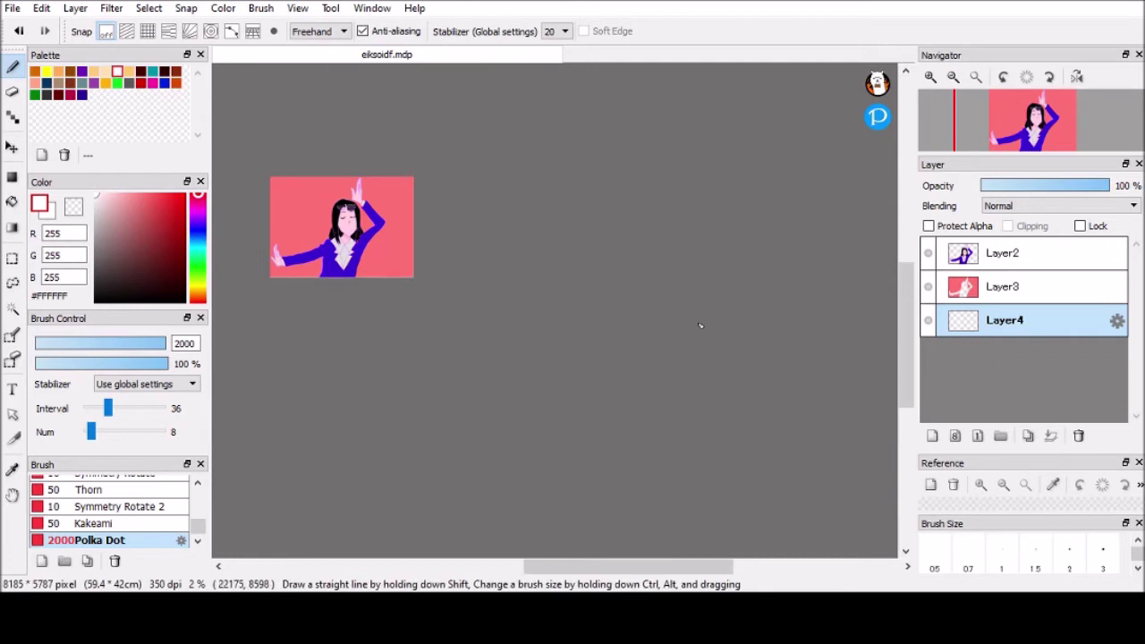
{"action": "left_click_drag", "start_coordinate": [1002, 320], "coordinate": [1001, 286]}
{"action": "key", "text": "ctrl+z"}
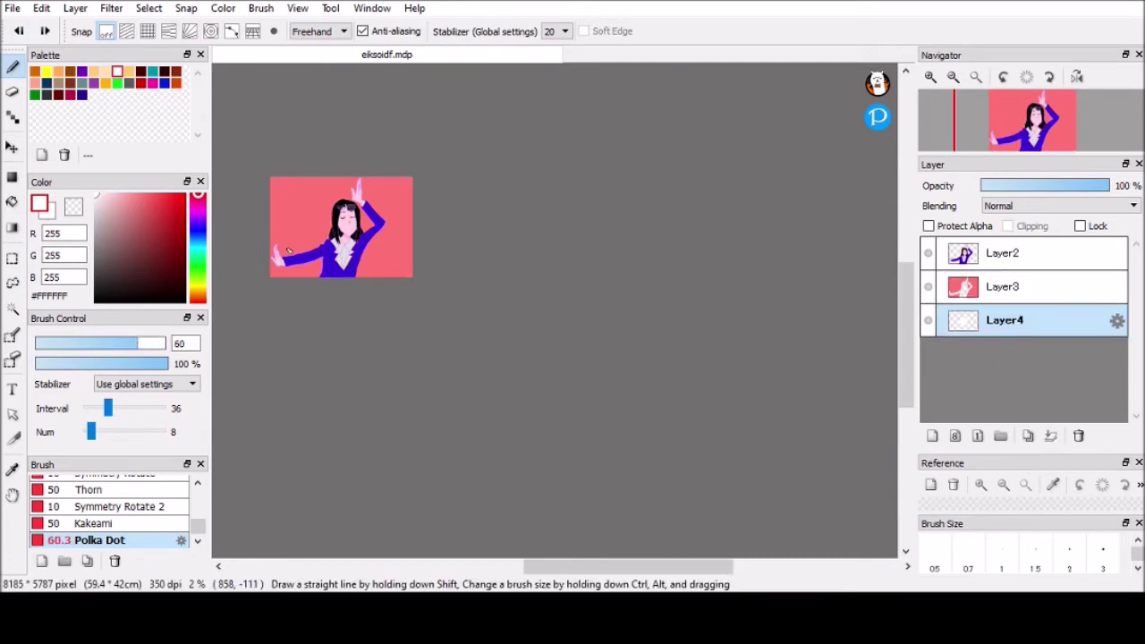
{"action": "left_click_drag", "start_coordinate": [946, 329], "coordinate": [991, 301]}
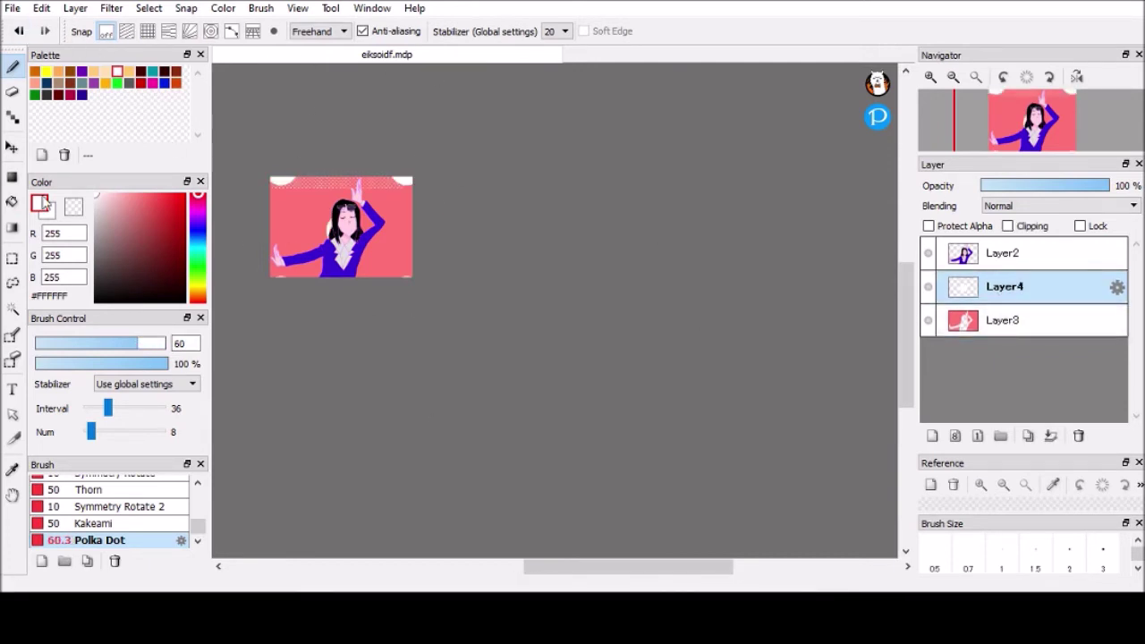
{"action": "left_click", "coordinate": [18, 31]}
{"action": "left_click", "coordinate": [44, 30]}
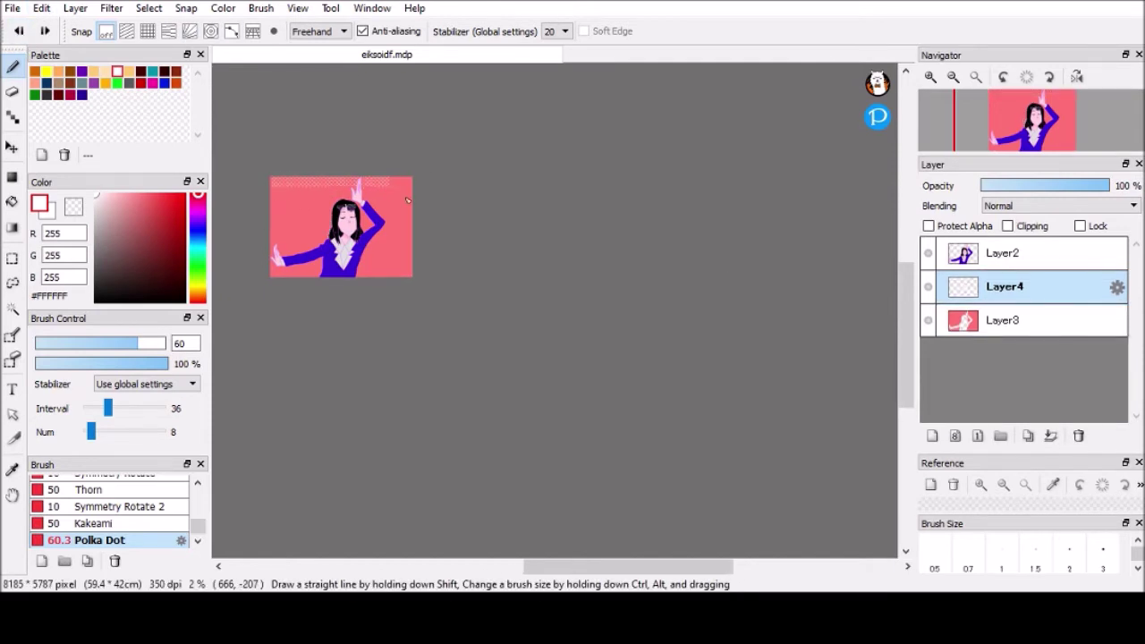
{"action": "left_click", "coordinate": [45, 30]}
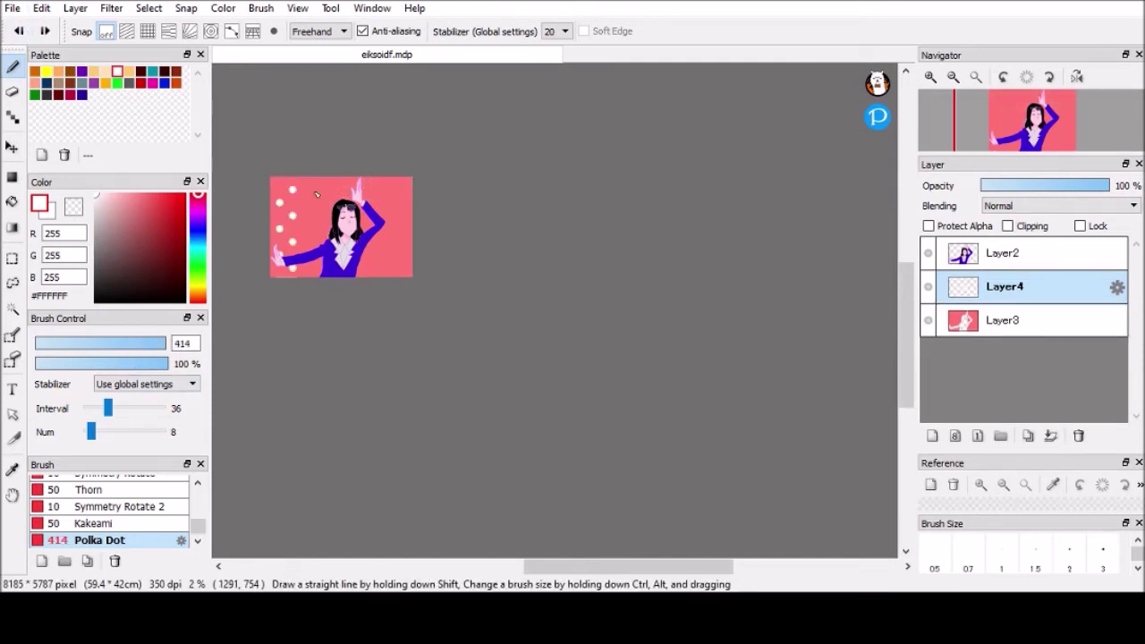
Merge the polka-dot layer down into Layer3 and make Layer2 active.
{"action": "left_click", "coordinate": [12, 147]}
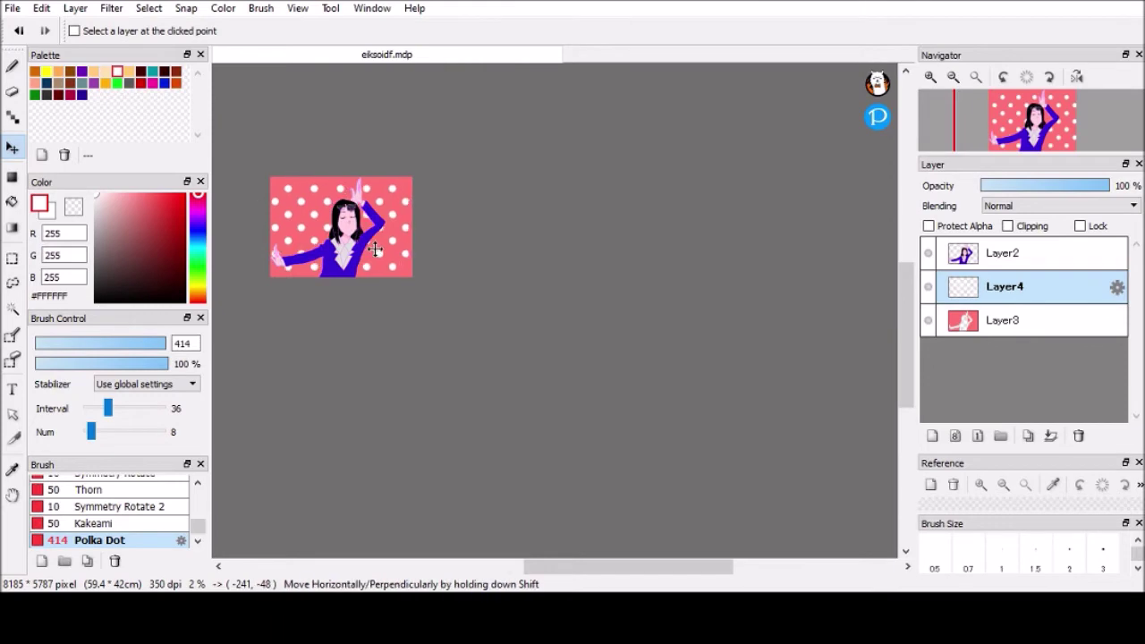
{"action": "scroll", "coordinate": [384, 248], "scroll_direction": "up", "scroll_amount": 4}
{"action": "left_click", "coordinate": [1051, 436]}
{"action": "left_click", "coordinate": [1001, 254]}
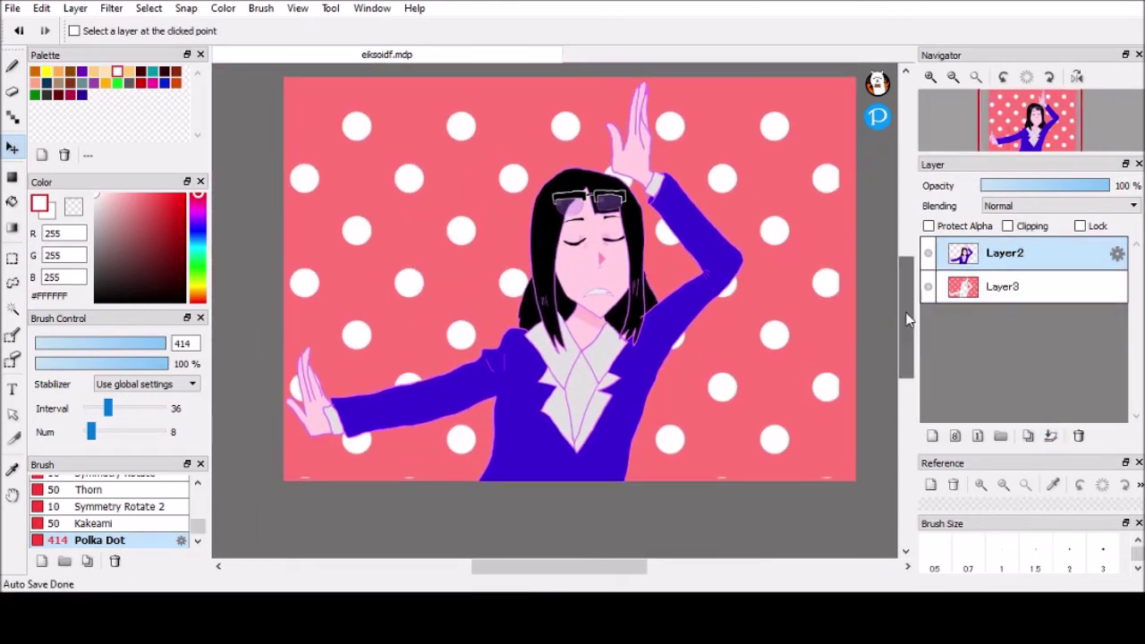
Magic Wand-select the empty background around the figure at tolerance 243.
{"action": "left_click", "coordinate": [11, 308]}
{"action": "left_click", "coordinate": [300, 31]}
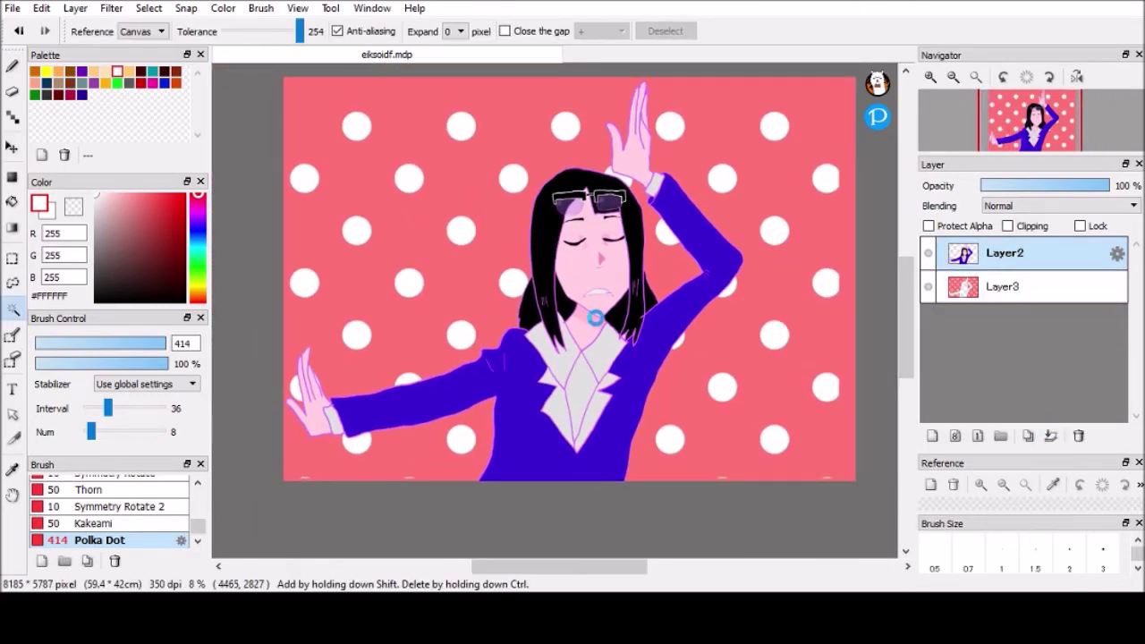
{"action": "left_click", "coordinate": [595, 318]}
{"action": "key", "text": "Delete"}
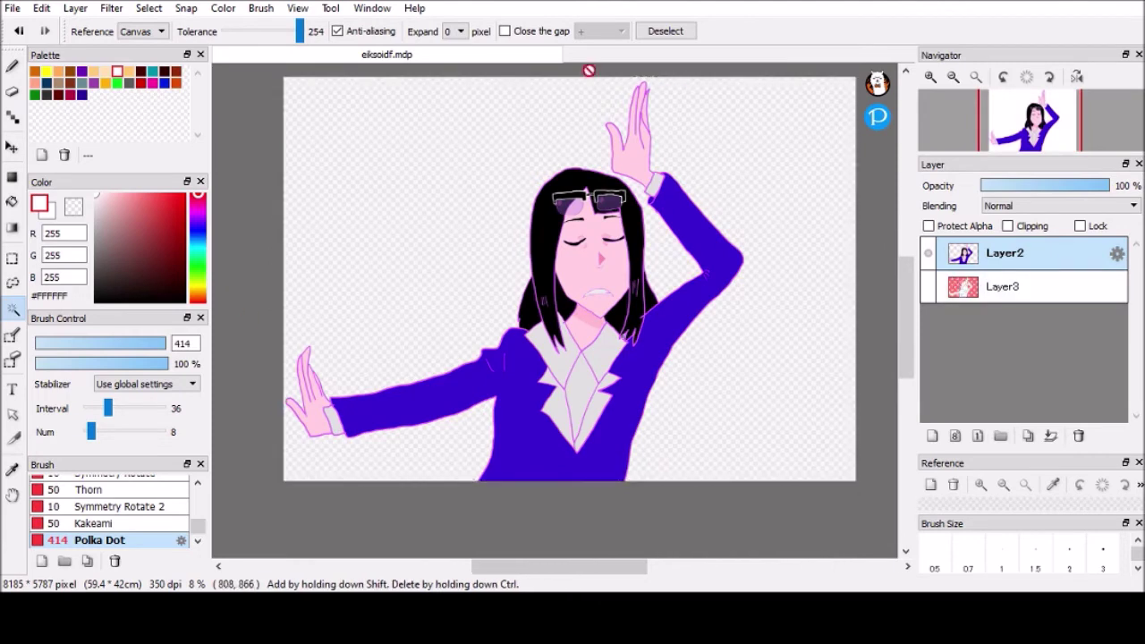
{"action": "left_click", "coordinate": [282, 30]}
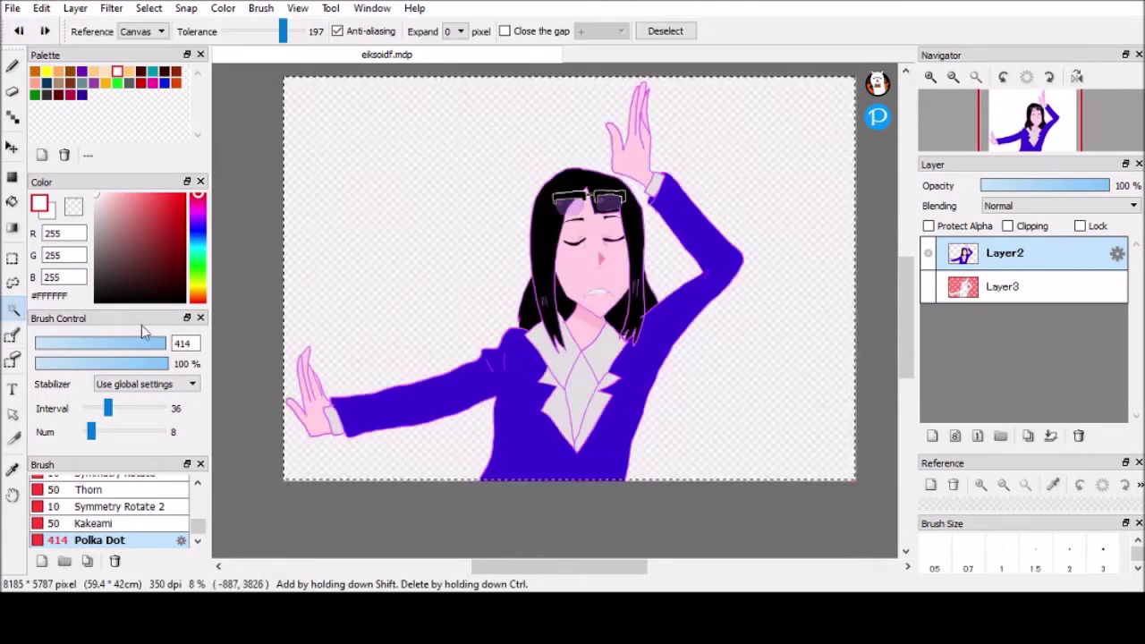
{"action": "key", "text": "ctrl+d"}
{"action": "left_click_drag", "start_coordinate": [588, 293], "coordinate": [575, 281]}
{"action": "left_click", "coordinate": [609, 282]}
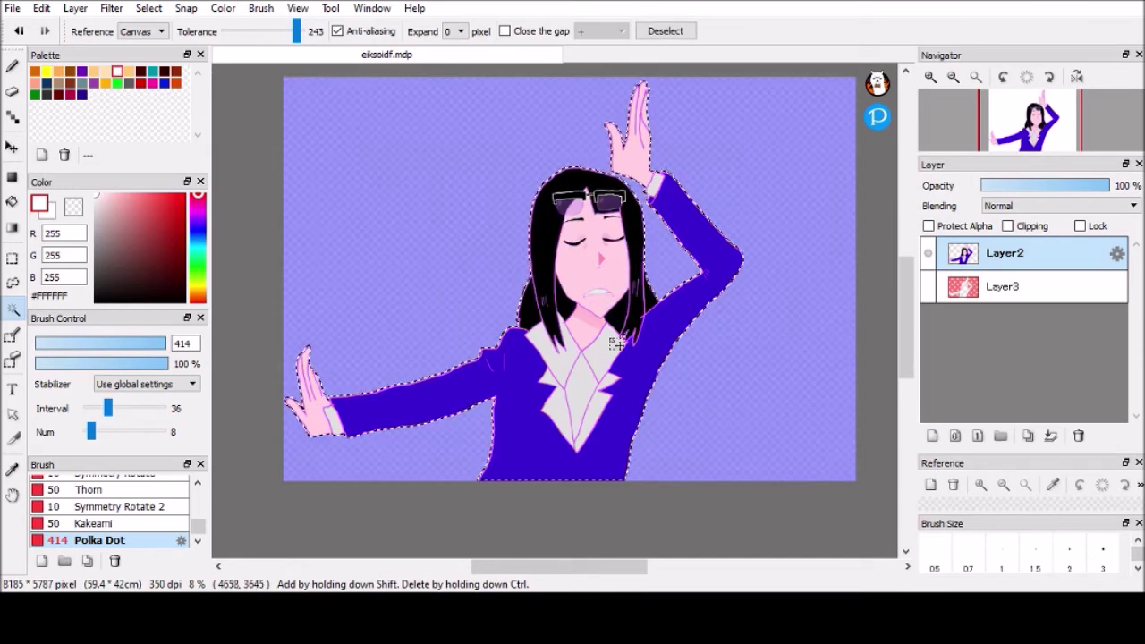
{"action": "scroll", "coordinate": [147, 517], "scroll_direction": "up", "scroll_amount": 5}
Wash the figure pale lavender with a 2000 px Pencil, then deselect and show the background layer.
{"action": "left_click", "coordinate": [99, 484]}
{"action": "scroll", "coordinate": [146, 519], "scroll_direction": "down", "scroll_amount": 3}
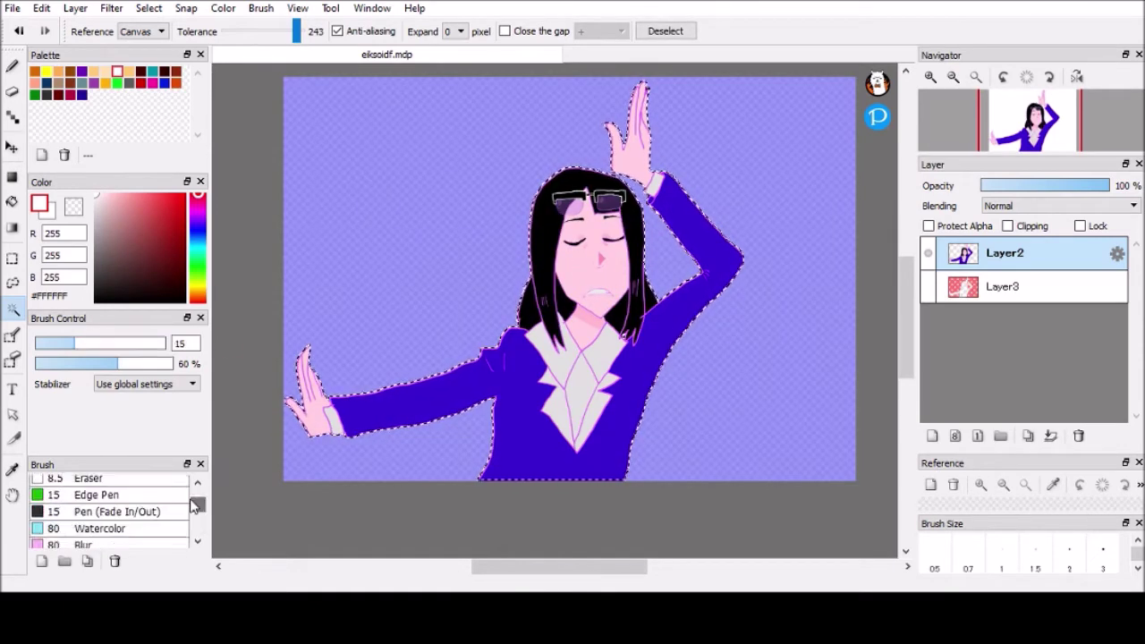
{"action": "scroll", "coordinate": [146, 519], "scroll_direction": "up", "scroll_amount": 5}
{"action": "left_click", "coordinate": [80, 481]}
{"action": "left_click_drag", "start_coordinate": [67, 343], "coordinate": [179, 346]}
{"action": "left_click", "coordinate": [197, 217]}
{"action": "left_click", "coordinate": [123, 192]}
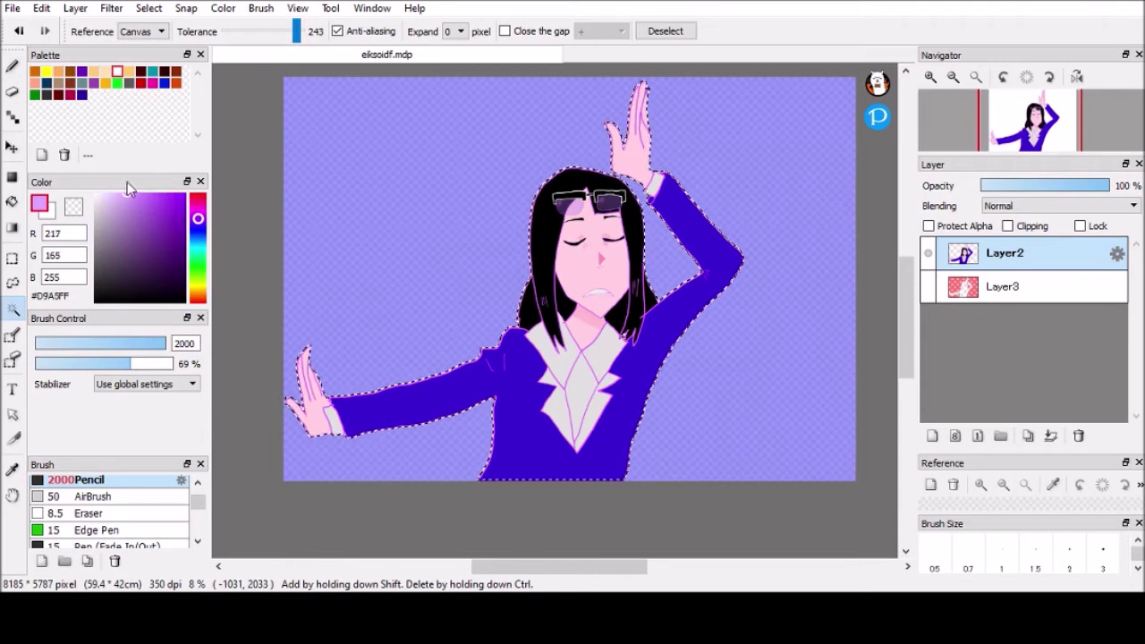
{"action": "scroll", "coordinate": [322, 239], "scroll_direction": "down", "scroll_amount": 3}
{"action": "key", "text": "b"}
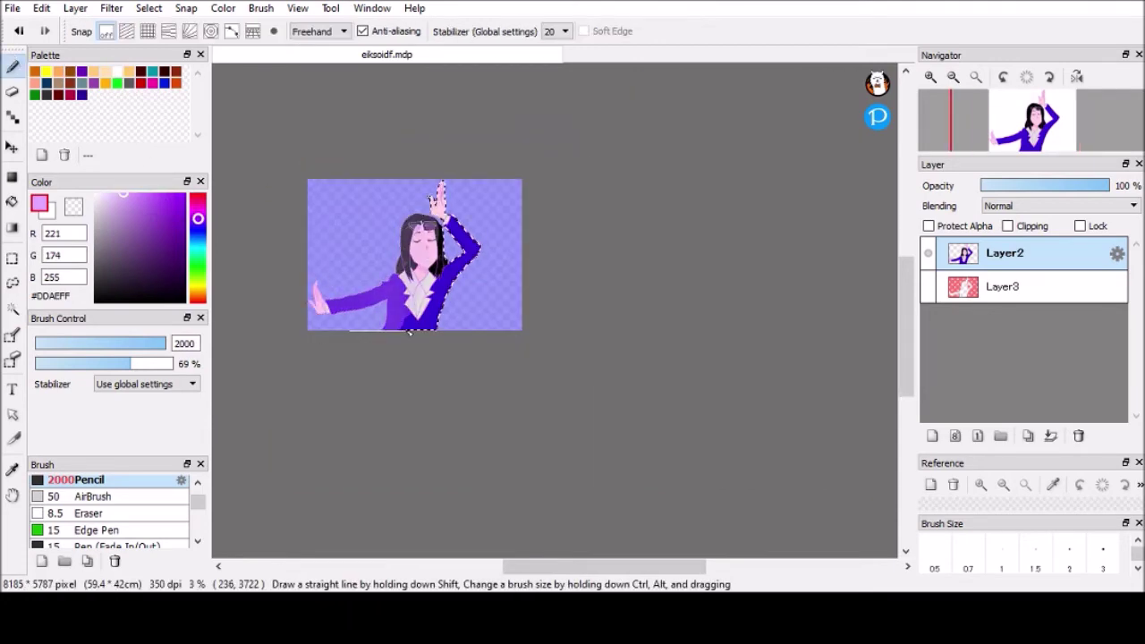
{"action": "scroll", "coordinate": [300, 310], "scroll_direction": "up", "scroll_amount": 3}
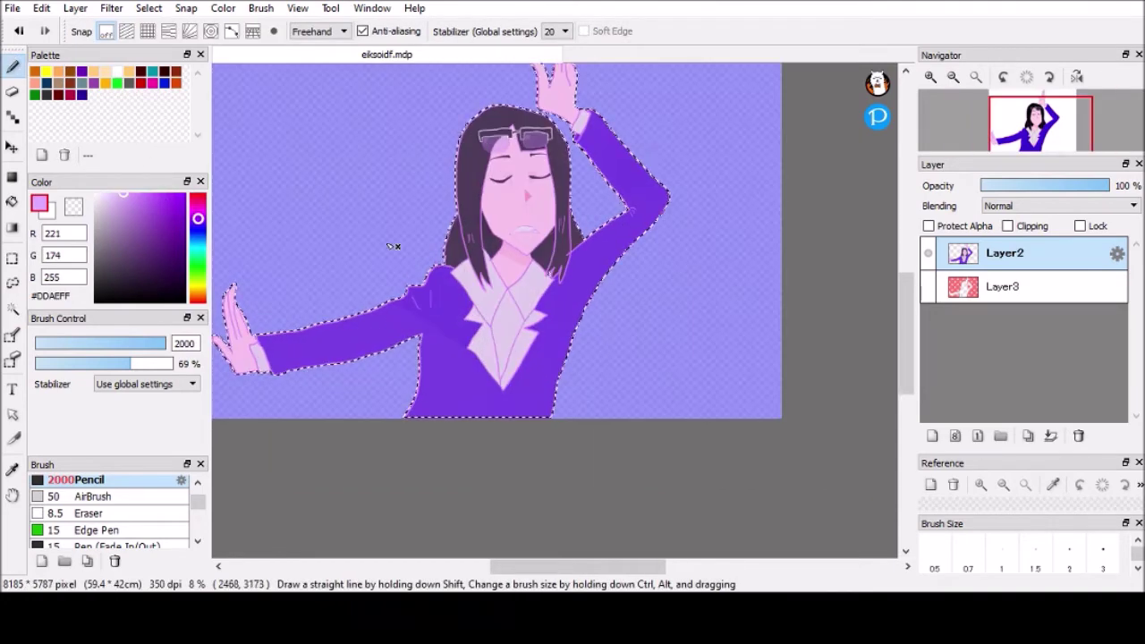
{"action": "key", "text": "w"}
{"action": "key", "text": "ctrl+d"}
{"action": "left_click", "coordinate": [928, 286]}
{"action": "scroll", "coordinate": [910, 309], "scroll_direction": "down", "scroll_amount": 1}
Draw a small wavy doodle in the bottom-right corner with the Pen brush.
{"action": "scroll", "coordinate": [910, 308], "scroll_direction": "up", "scroll_amount": 1}
{"action": "key", "text": "b"}
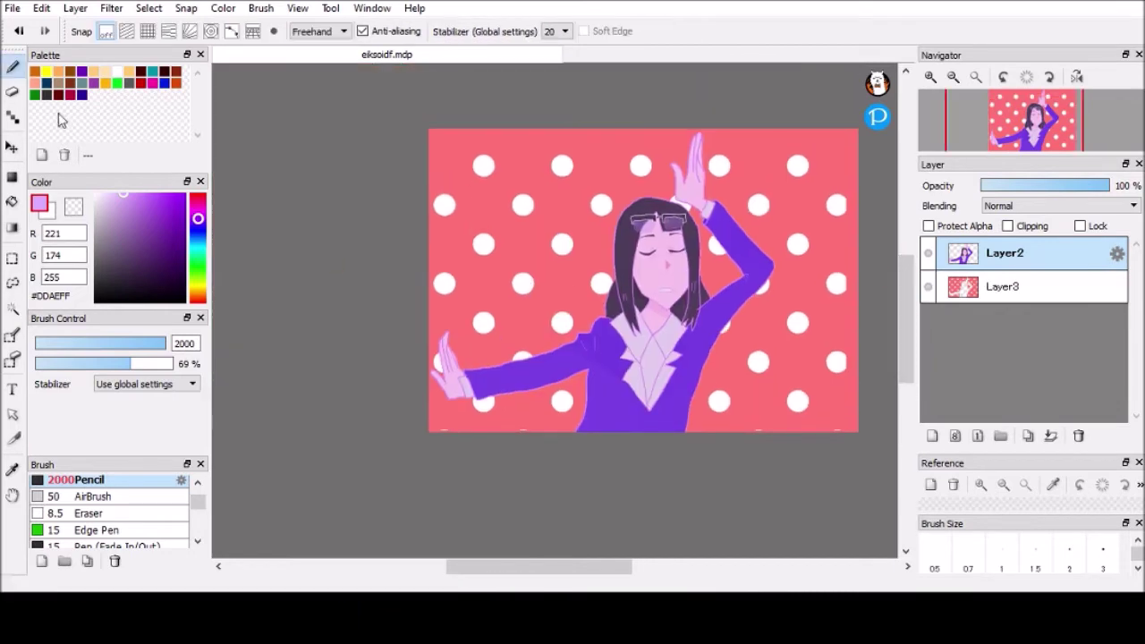
{"action": "scroll", "coordinate": [188, 497], "scroll_direction": "down", "scroll_amount": 2}
{"action": "left_click", "coordinate": [83, 516]}
{"action": "scroll", "coordinate": [784, 314], "scroll_direction": "up", "scroll_amount": 4}
{"action": "scroll", "coordinate": [784, 314], "scroll_direction": "right", "scroll_amount": 2}
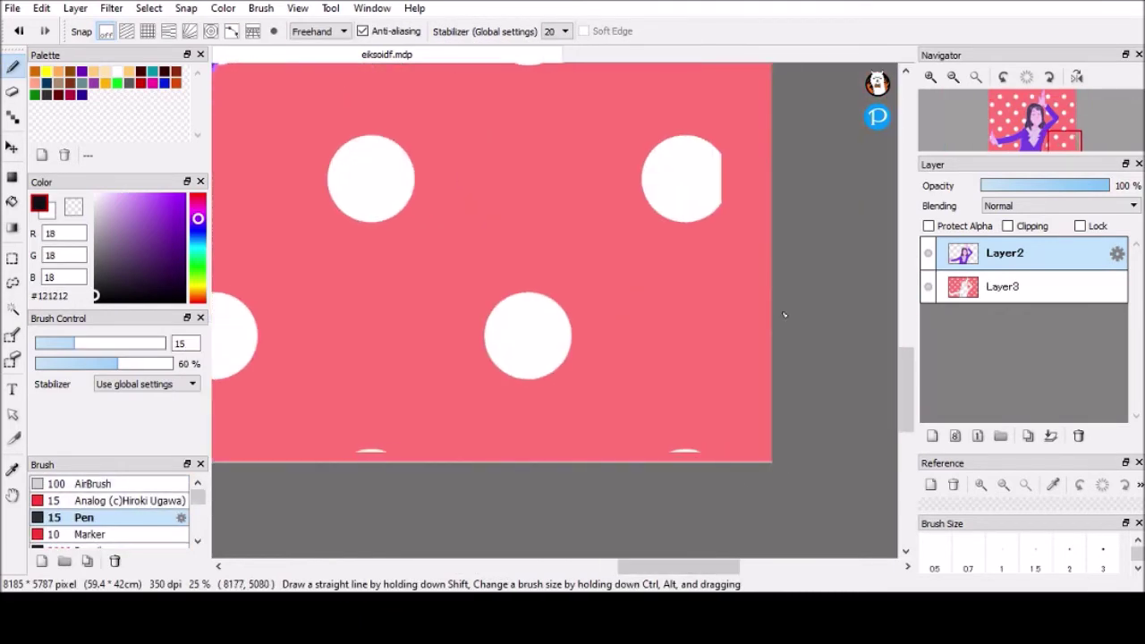
{"action": "scroll", "coordinate": [740, 375], "scroll_direction": "up", "scroll_amount": 2}
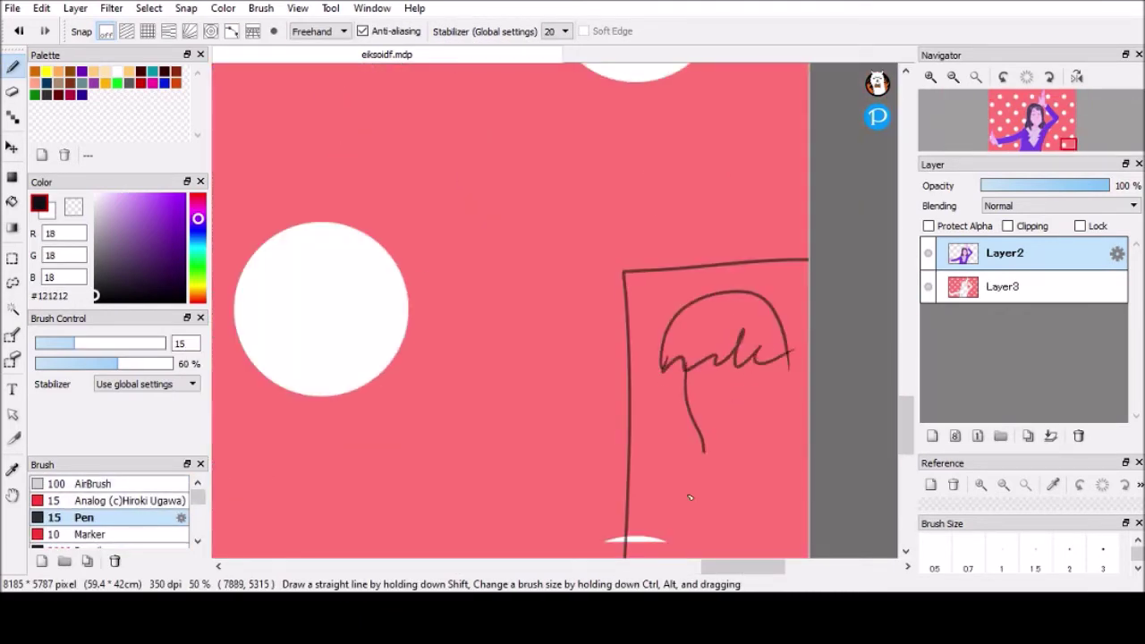
{"action": "left_click_drag", "start_coordinate": [731, 360], "coordinate": [739, 494]}
{"action": "left_click_drag", "start_coordinate": [767, 356], "coordinate": [775, 494]}
Merge Layer2 down into Layer3 and zoom out to view the whole picture.
{"action": "left_click", "coordinate": [1050, 436]}
{"action": "scroll", "coordinate": [536, 537], "scroll_direction": "down", "scroll_amount": 5}
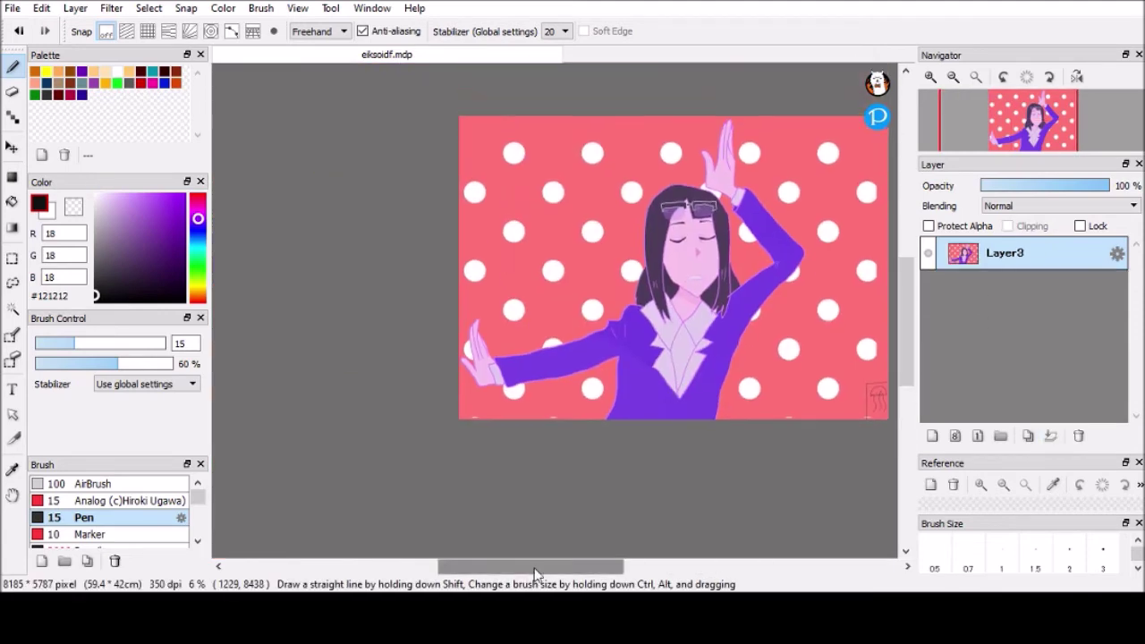
{"action": "scroll", "coordinate": [680, 268], "scroll_direction": "up", "scroll_amount": 3}
{"action": "scroll", "coordinate": [930, 77], "scroll_direction": "up", "scroll_amount": 1}
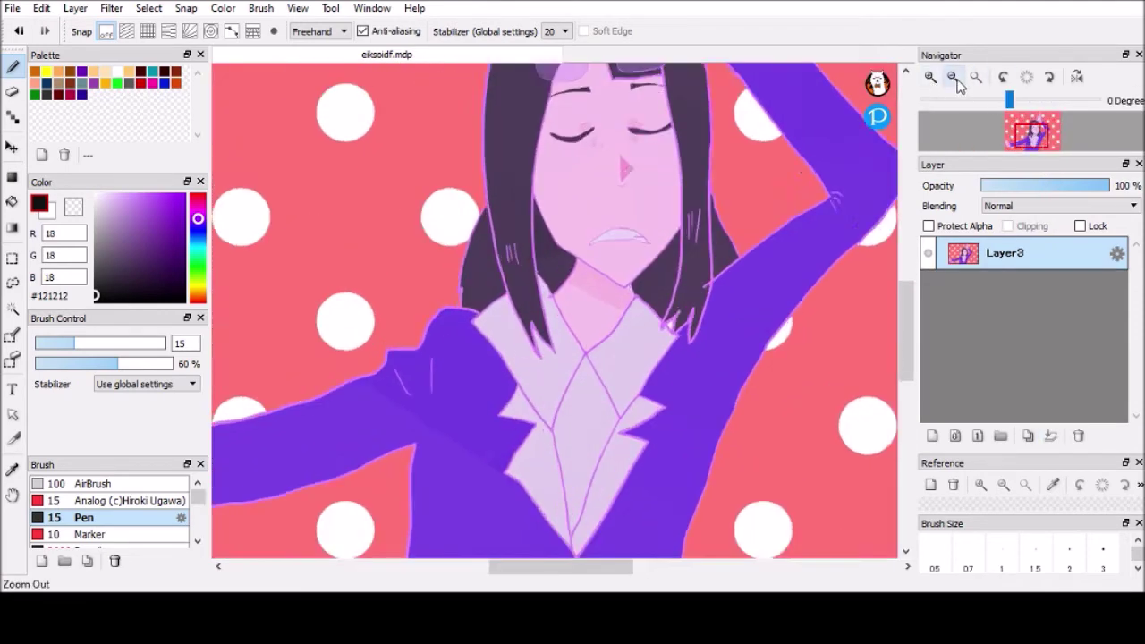
{"action": "left_click", "coordinate": [953, 77]}
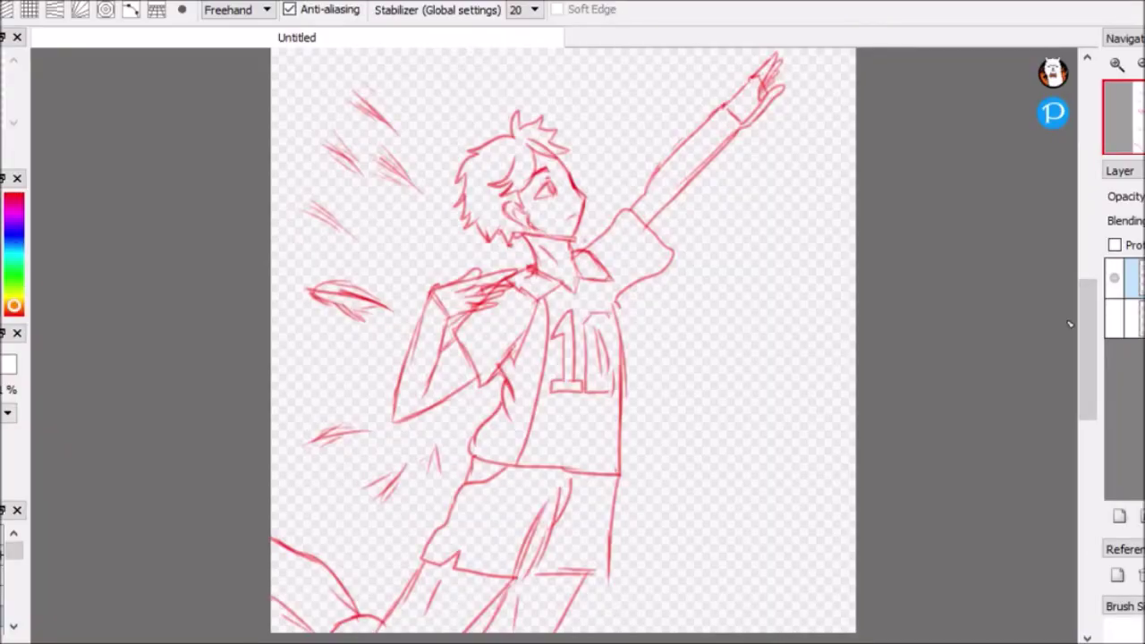
Ink a first brown pass over the hair curve and left side, then undo it to restart.
{"action": "scroll", "coordinate": [447, 244], "scroll_direction": "up", "scroll_amount": 4}
{"action": "mouse_move", "coordinate": [444, 273]}
{"action": "left_mouse_down"}
{"action": "mouse_move", "coordinate": [599, 223]}
{"action": "mouse_move", "coordinate": [707, 376]}
{"action": "mouse_move", "coordinate": [742, 451]}
{"action": "left_mouse_up"}
{"action": "scroll", "coordinate": [420, 178], "scroll_direction": "down", "scroll_amount": 5}
{"action": "left_click_drag", "start_coordinate": [459, 176], "coordinate": [366, 407]}
{"action": "scroll", "coordinate": [342, 328], "scroll_direction": "down", "scroll_amount": 2}
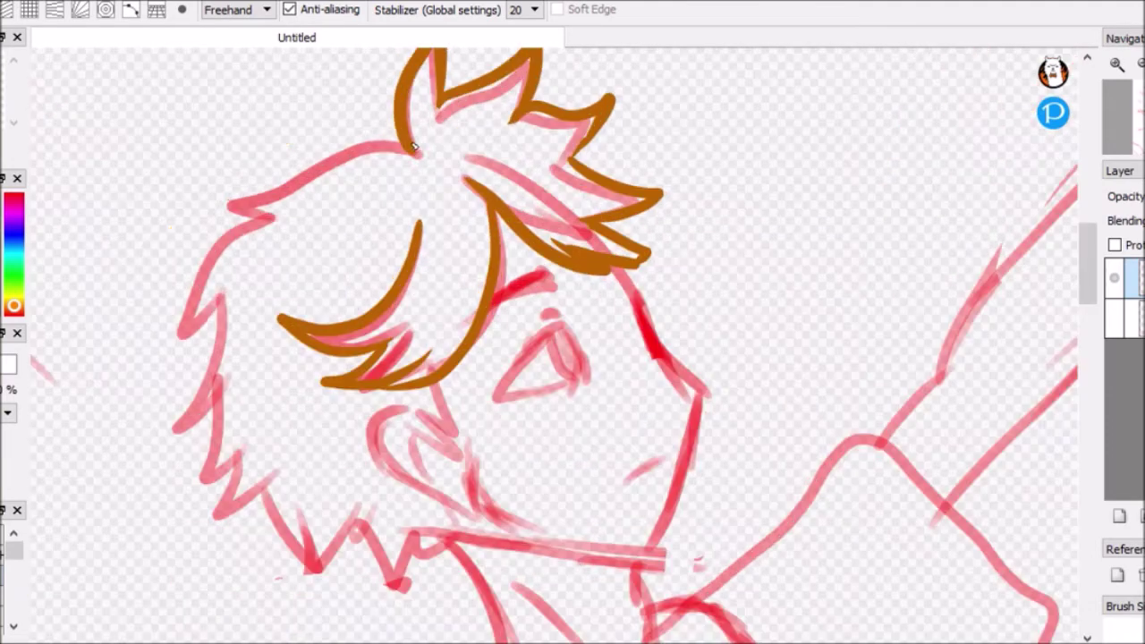
{"action": "left_click_drag", "start_coordinate": [397, 134], "coordinate": [129, 391]}
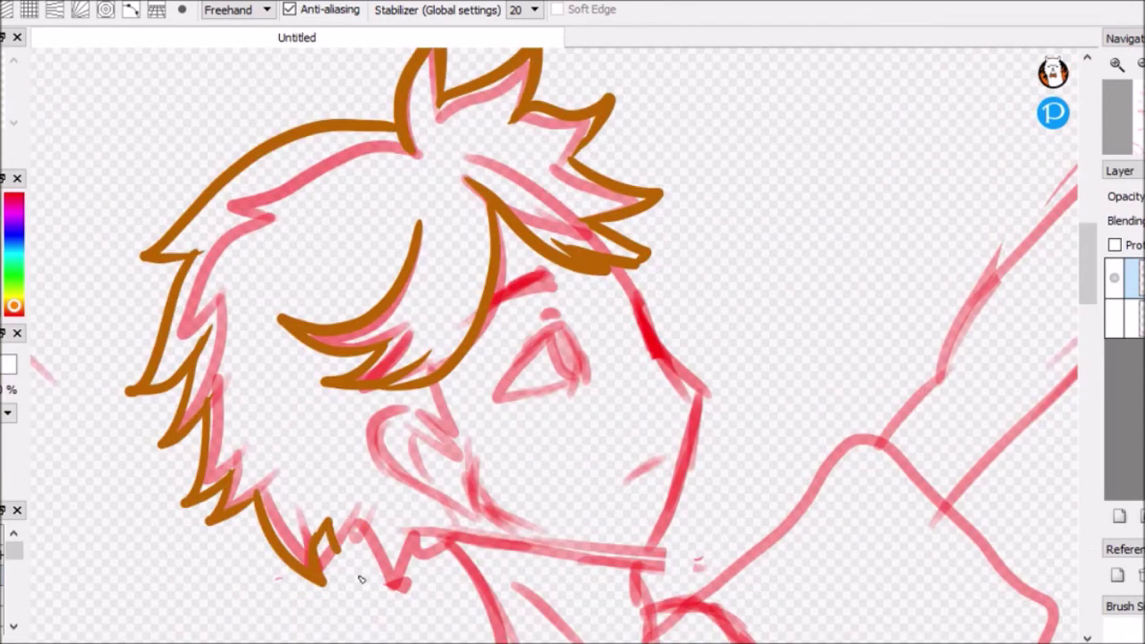
{"action": "scroll", "coordinate": [403, 143], "scroll_direction": "down", "scroll_amount": 1}
{"action": "scroll", "coordinate": [403, 144], "scroll_direction": "up", "scroll_amount": 2}
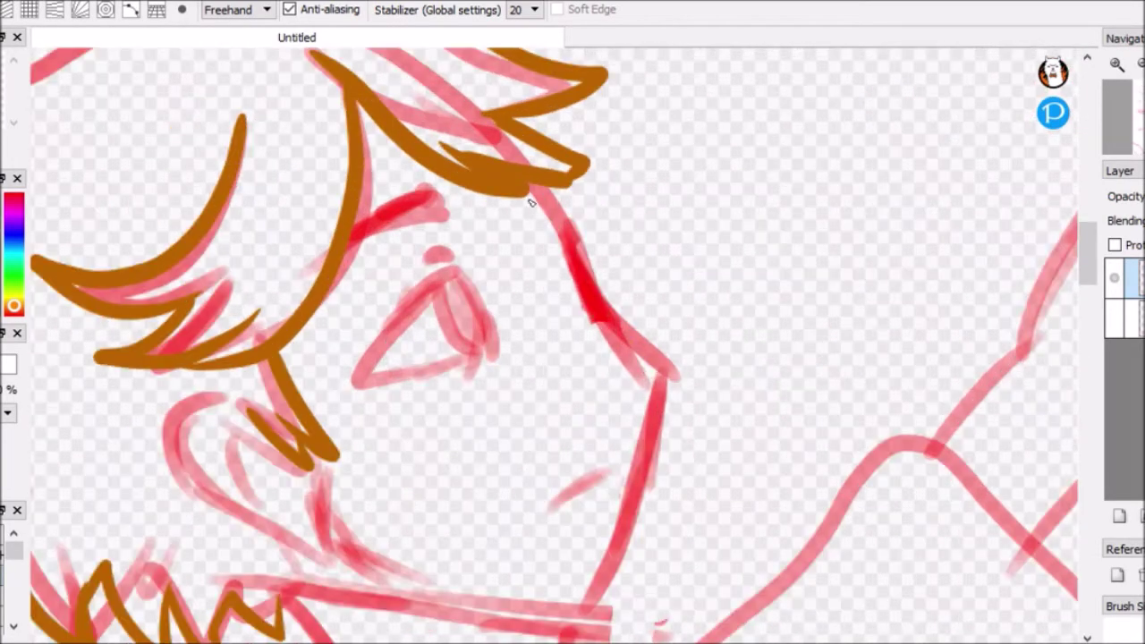
{"action": "left_click_drag", "start_coordinate": [665, 349], "coordinate": [596, 617]}
{"action": "scroll", "coordinate": [488, 365], "scroll_direction": "down", "scroll_amount": 3}
{"action": "scroll", "coordinate": [488, 365], "scroll_direction": "up", "scroll_amount": 2}
{"action": "scroll", "coordinate": [728, 378], "scroll_direction": "down", "scroll_amount": 4}
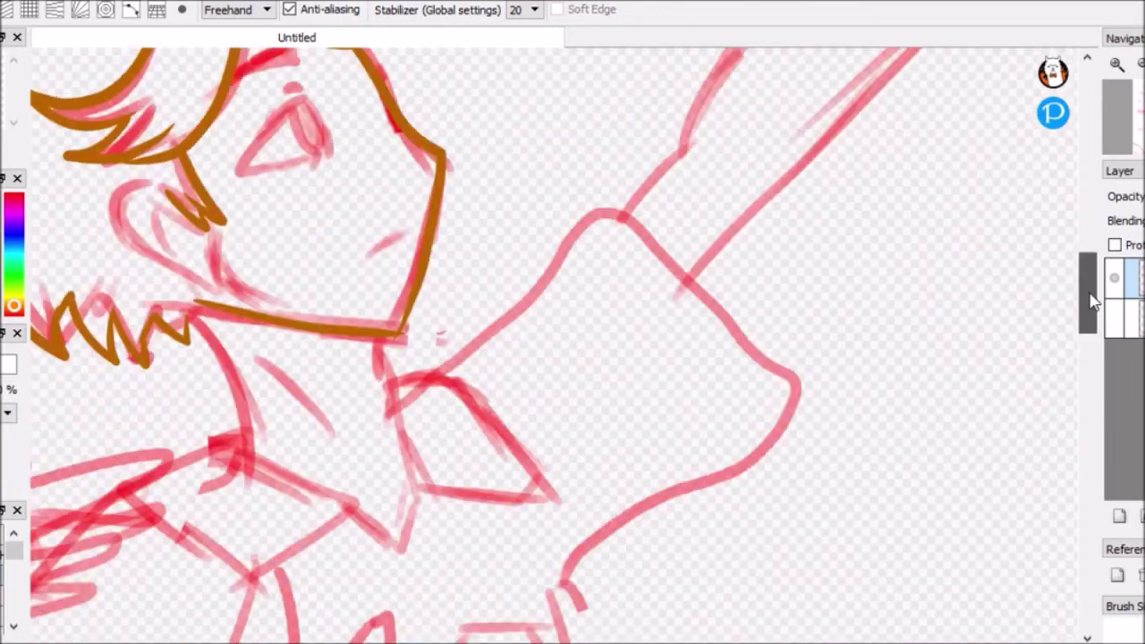
{"action": "scroll", "coordinate": [1094, 301], "scroll_direction": "up", "scroll_amount": 2}
{"action": "scroll", "coordinate": [1094, 301], "scroll_direction": "up", "scroll_amount": 1}
{"action": "key", "text": "ctrl+z"}
{"action": "scroll", "coordinate": [1099, 235], "scroll_direction": "up", "scroll_amount": 3}
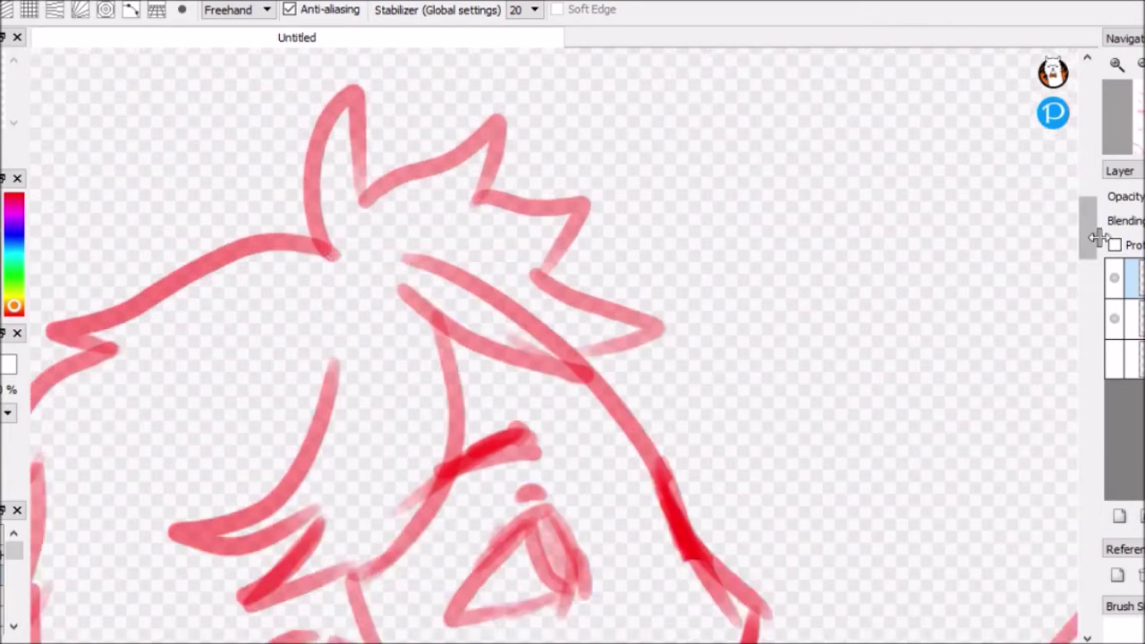
Redraw the brown hair outline: spikes, a bang strand, left side and zigzag lower edge.
{"action": "mouse_move", "coordinate": [317, 329]}
{"action": "left_mouse_down"}
{"action": "mouse_move", "coordinate": [372, 273]}
{"action": "mouse_move", "coordinate": [643, 379]}
{"action": "left_mouse_up"}
{"action": "left_click_drag", "start_coordinate": [403, 340], "coordinate": [549, 467]}
{"action": "scroll", "coordinate": [749, 250], "scroll_direction": "down", "scroll_amount": 2}
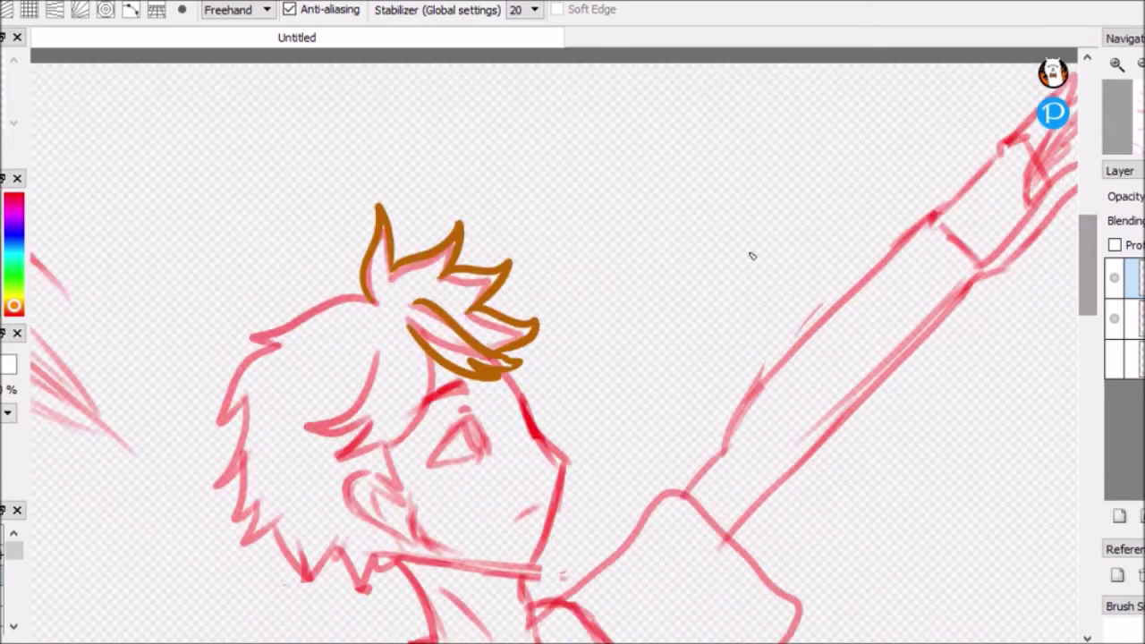
{"action": "scroll", "coordinate": [748, 250], "scroll_direction": "up", "scroll_amount": 2}
{"action": "mouse_move", "coordinate": [389, 268]}
{"action": "left_mouse_down"}
{"action": "mouse_move", "coordinate": [197, 326]}
{"action": "mouse_move", "coordinate": [144, 555]}
{"action": "left_mouse_up"}
{"action": "scroll", "coordinate": [1005, 304], "scroll_direction": "down", "scroll_amount": 1}
{"action": "left_click_drag", "start_coordinate": [275, 332], "coordinate": [445, 433]}
{"action": "scroll", "coordinate": [757, 247], "scroll_direction": "down", "scroll_amount": 2}
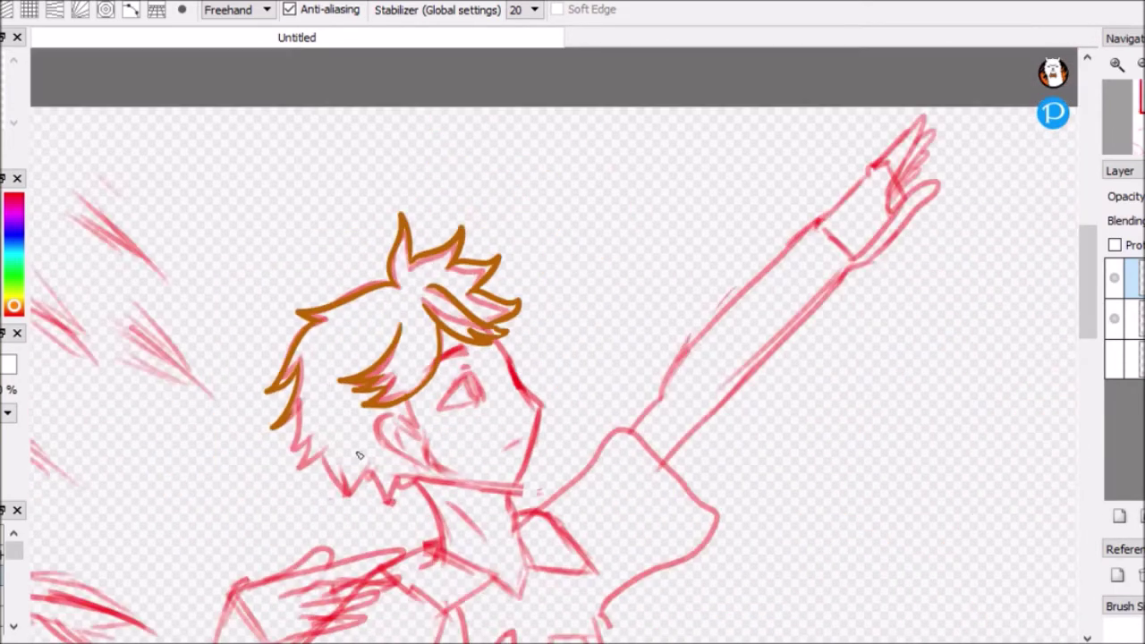
{"action": "scroll", "coordinate": [757, 248], "scroll_direction": "up", "scroll_amount": 3}
{"action": "mouse_move", "coordinate": [134, 482]}
{"action": "left_mouse_down"}
{"action": "mouse_move", "coordinate": [267, 375]}
{"action": "mouse_move", "coordinate": [525, 510]}
{"action": "left_mouse_up"}
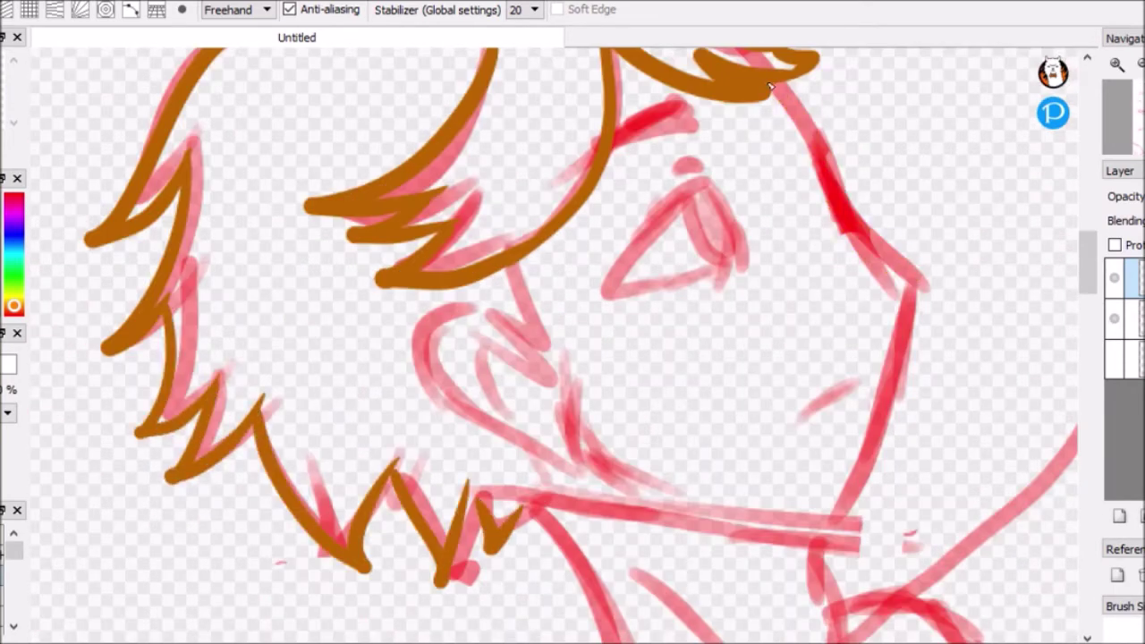
Ink the right face, jaw, ear and neck, undoing stray strokes and redrawing the ear and chin.
{"action": "mouse_move", "coordinate": [769, 85]}
{"action": "left_mouse_down"}
{"action": "mouse_move", "coordinate": [901, 339]}
{"action": "mouse_move", "coordinate": [547, 498]}
{"action": "left_mouse_up"}
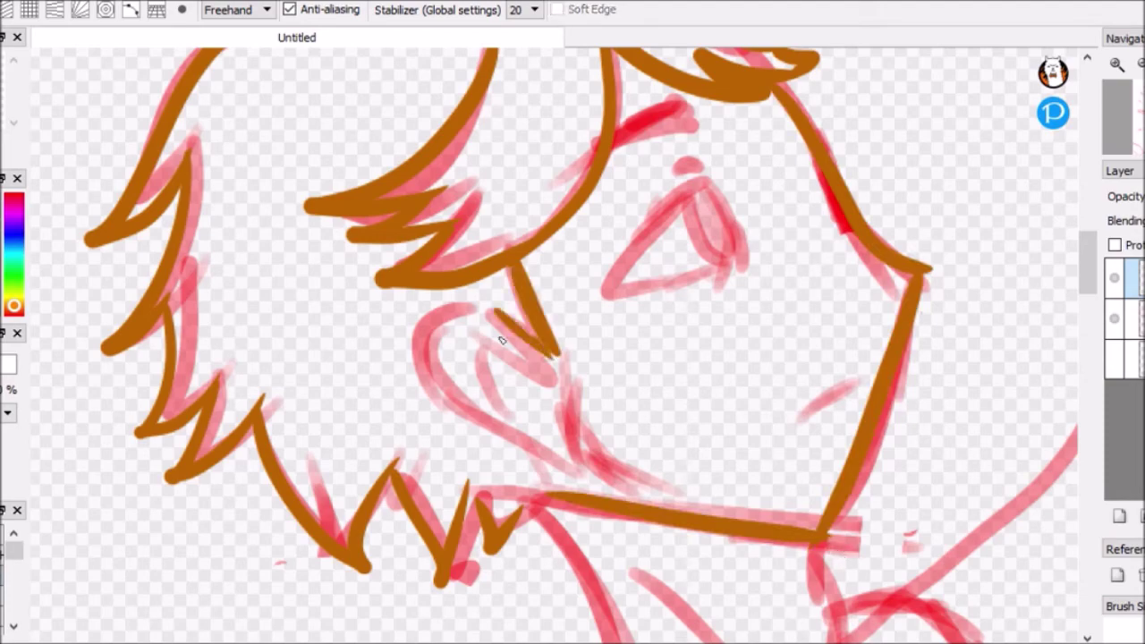
{"action": "mouse_move", "coordinate": [502, 340]}
{"action": "left_mouse_down"}
{"action": "mouse_move", "coordinate": [560, 444]}
{"action": "mouse_move", "coordinate": [536, 500]}
{"action": "left_mouse_up"}
{"action": "scroll", "coordinate": [537, 501], "scroll_direction": "down", "scroll_amount": 3}
{"action": "scroll", "coordinate": [572, 322], "scroll_direction": "up", "scroll_amount": 2}
{"action": "scroll", "coordinate": [447, 357], "scroll_direction": "up", "scroll_amount": 1}
{"action": "left_click_drag", "start_coordinate": [452, 505], "coordinate": [342, 210]}
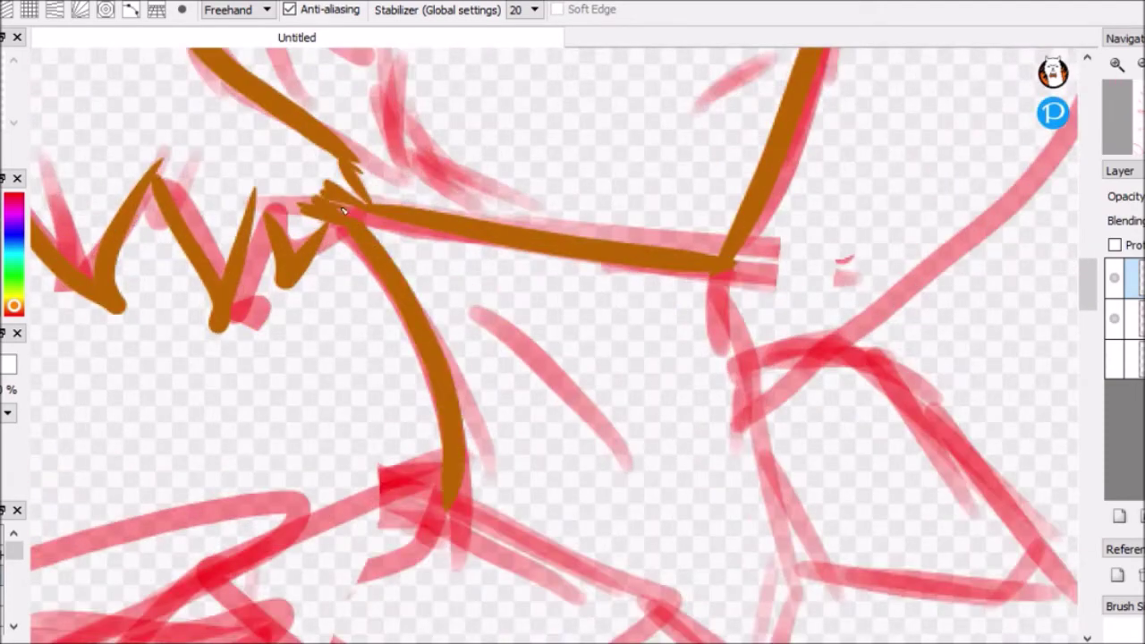
{"action": "left_click_drag", "start_coordinate": [729, 268], "coordinate": [787, 555]}
{"action": "left_click_drag", "start_coordinate": [483, 304], "coordinate": [626, 474]}
{"action": "scroll", "coordinate": [626, 474], "scroll_direction": "down", "scroll_amount": 3}
{"action": "scroll", "coordinate": [506, 176], "scroll_direction": "up", "scroll_amount": 2}
{"action": "key", "text": "ctrl+z"}
{"action": "key", "text": "ctrl+z"}
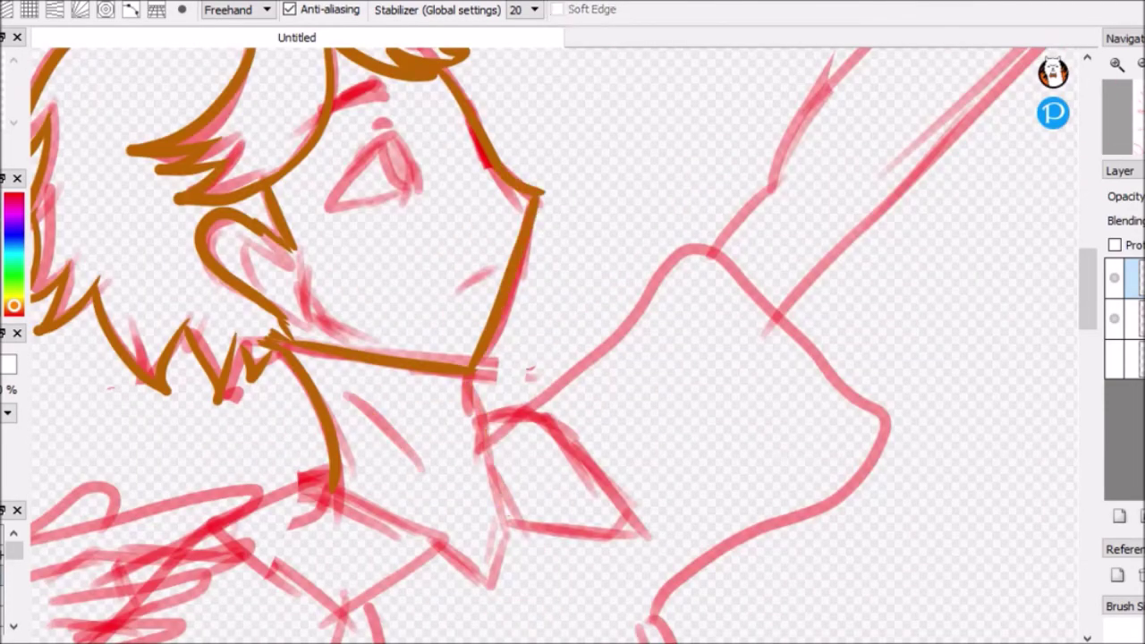
{"action": "key", "text": "ctrl+z"}
{"action": "key", "text": "ctrl+z"}
{"action": "key", "text": "ctrl+z"}
{"action": "key", "text": "ctrl+z"}
{"action": "scroll", "coordinate": [330, 245], "scroll_direction": "up", "scroll_amount": 2}
{"action": "left_click_drag", "start_coordinate": [268, 160], "coordinate": [228, 202]}
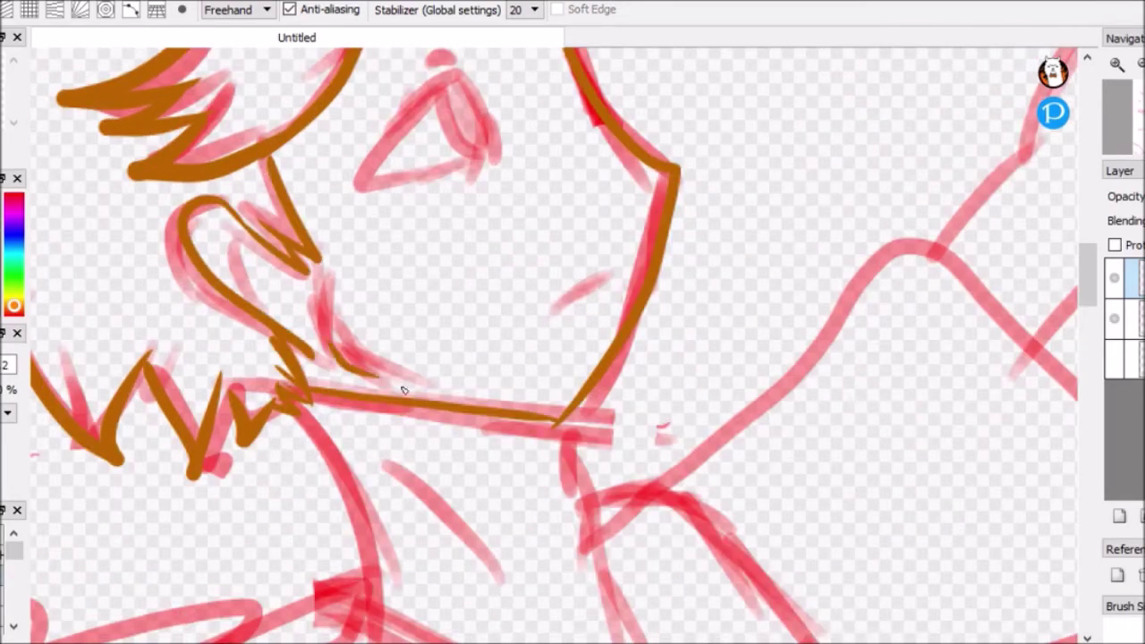
Outline the top edge of the hand resting on the shoulder, undoing misplaced strokes.
{"action": "scroll", "coordinate": [377, 259], "scroll_direction": "up", "scroll_amount": 2}
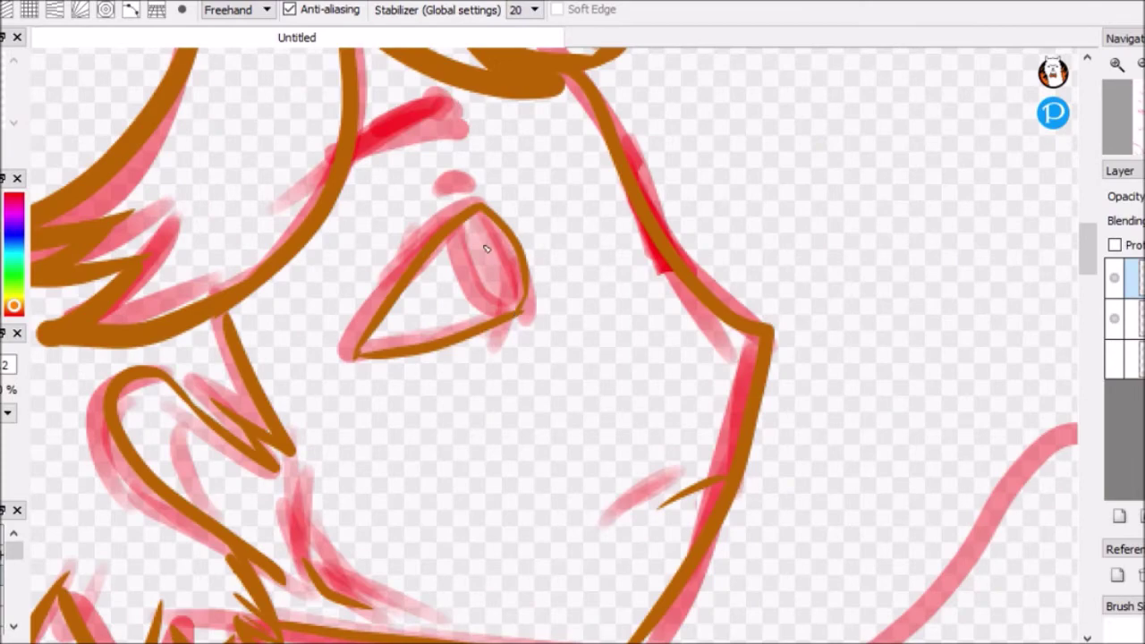
{"action": "scroll", "coordinate": [486, 248], "scroll_direction": "up", "scroll_amount": 2}
{"action": "scroll", "coordinate": [971, 223], "scroll_direction": "down", "scroll_amount": 4}
{"action": "scroll", "coordinate": [588, 301], "scroll_direction": "up", "scroll_amount": 2}
{"action": "scroll", "coordinate": [1043, 315], "scroll_direction": "down", "scroll_amount": 4}
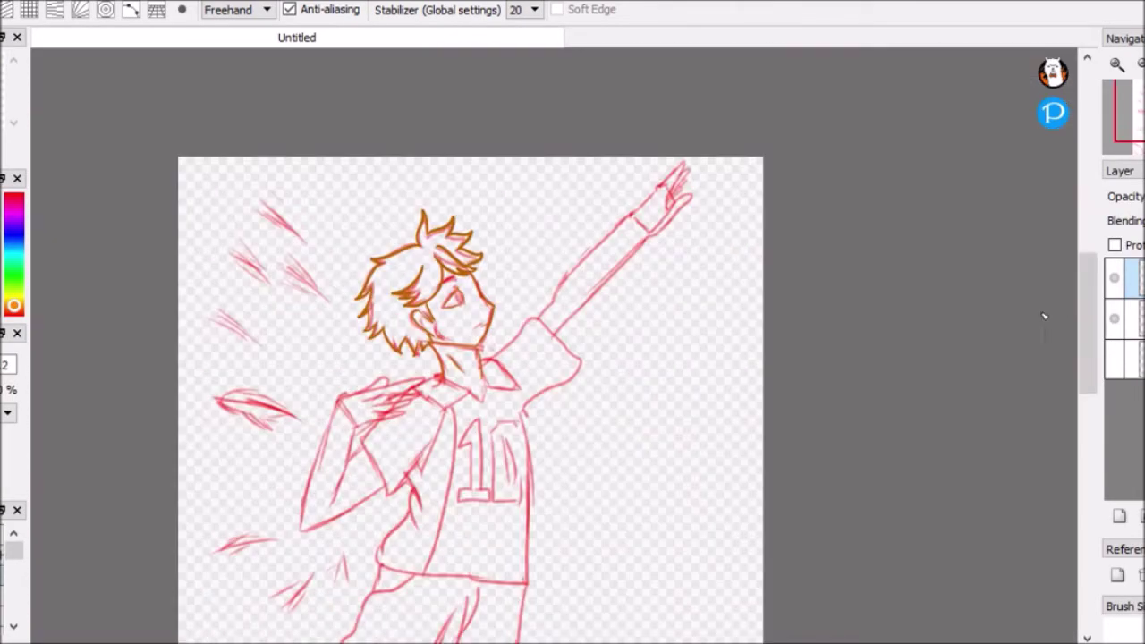
{"action": "scroll", "coordinate": [345, 441], "scroll_direction": "up", "scroll_amount": 2}
{"action": "scroll", "coordinate": [358, 403], "scroll_direction": "up", "scroll_amount": 1}
{"action": "mouse_move", "coordinate": [153, 327]}
{"action": "left_mouse_down"}
{"action": "mouse_move", "coordinate": [830, 167]}
{"action": "mouse_move", "coordinate": [491, 241]}
{"action": "mouse_move", "coordinate": [613, 268]}
{"action": "left_mouse_up"}
{"action": "key", "text": "ctrl+z"}
{"action": "mouse_move", "coordinate": [383, 340]}
{"action": "left_mouse_down"}
{"action": "mouse_move", "coordinate": [743, 295]}
{"action": "mouse_move", "coordinate": [787, 358]}
{"action": "mouse_move", "coordinate": [533, 364]}
{"action": "left_mouse_up"}
{"action": "key", "text": "ctrl+z"}
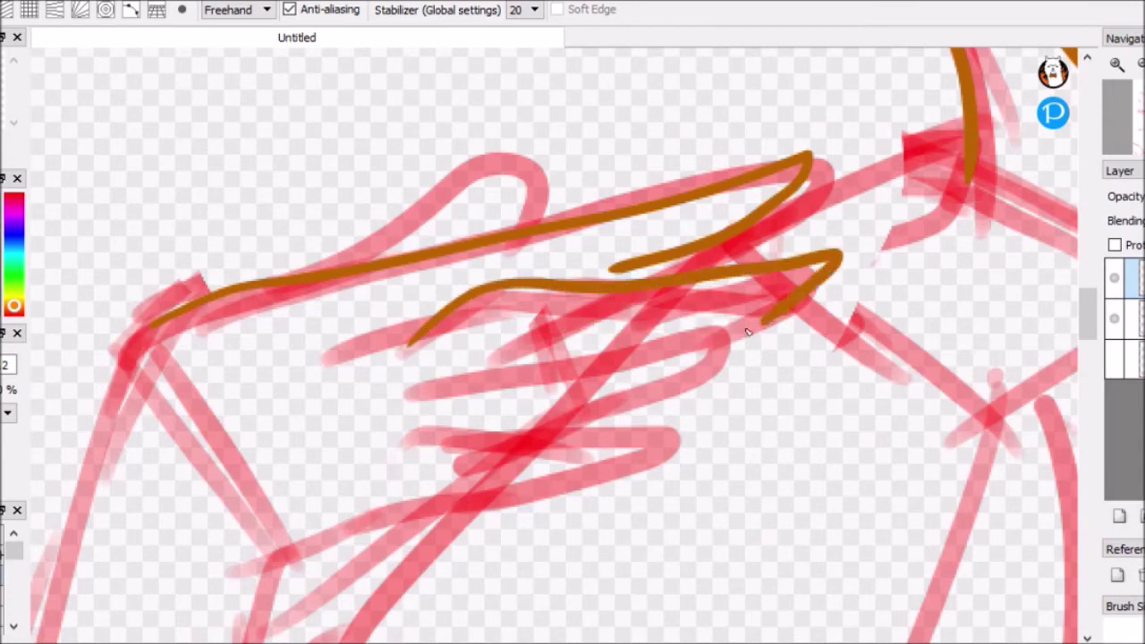
Ink the fingers across the chest, the raised fingertip loop and the lowest finger.
{"action": "left_click_drag", "start_coordinate": [747, 332], "coordinate": [488, 365]}
{"action": "key", "text": "ctrl+z"}
{"action": "left_click_drag", "start_coordinate": [420, 386], "coordinate": [696, 353]}
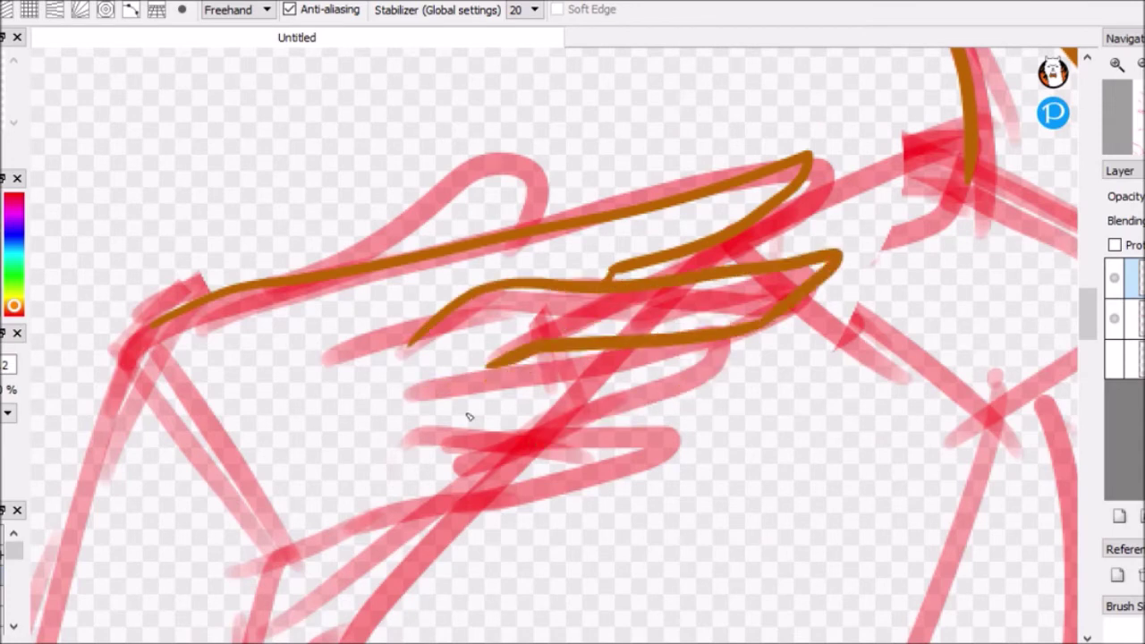
{"action": "left_click_drag", "start_coordinate": [487, 376], "coordinate": [528, 438]}
{"action": "left_click_drag", "start_coordinate": [349, 264], "coordinate": [483, 240]}
{"action": "left_click_drag", "start_coordinate": [425, 451], "coordinate": [687, 445]}
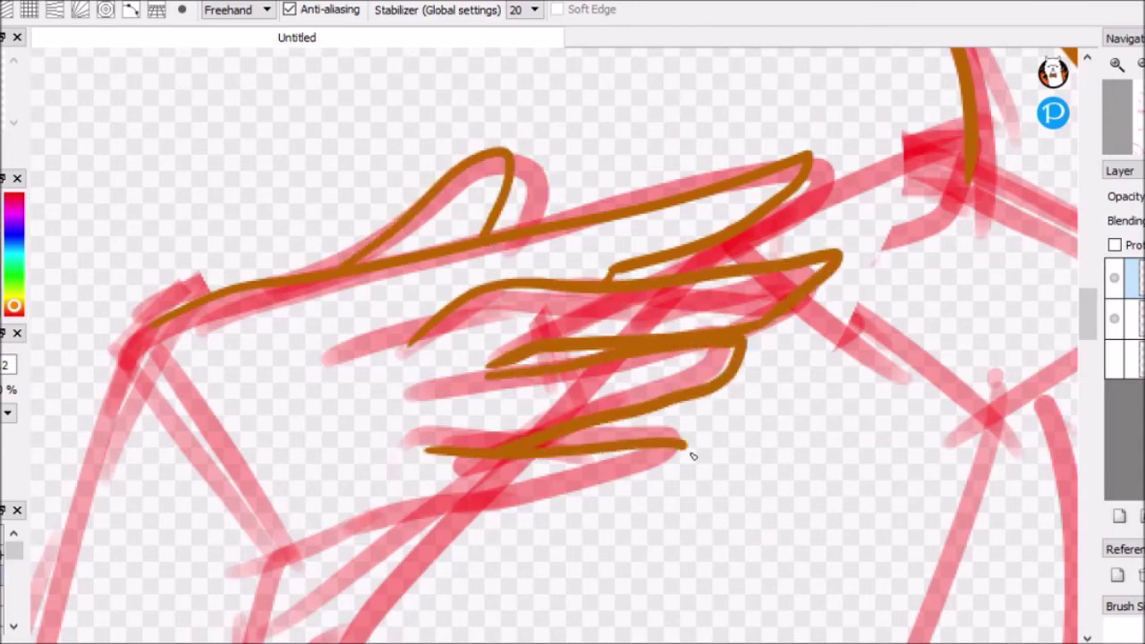
Trace the collar's V shape, its diamond edges and the upper sleeve edge.
{"action": "scroll", "coordinate": [692, 456], "scroll_direction": "down", "scroll_amount": 3}
{"action": "scroll", "coordinate": [1042, 307], "scroll_direction": "up", "scroll_amount": 3}
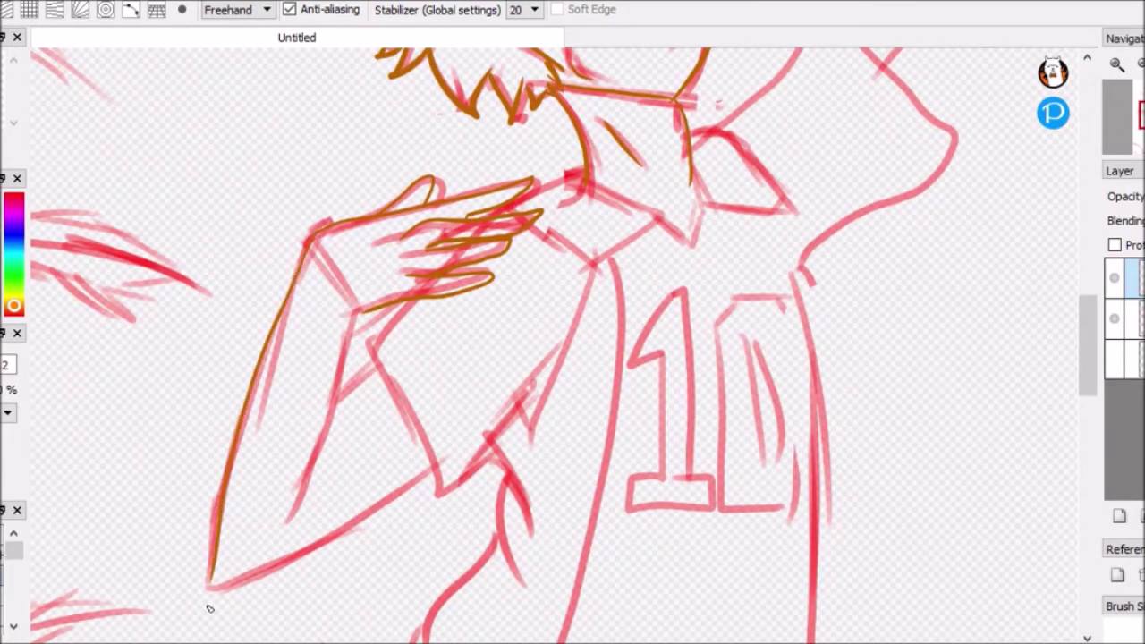
{"action": "scroll", "coordinate": [1087, 347], "scroll_direction": "down", "scroll_amount": 2}
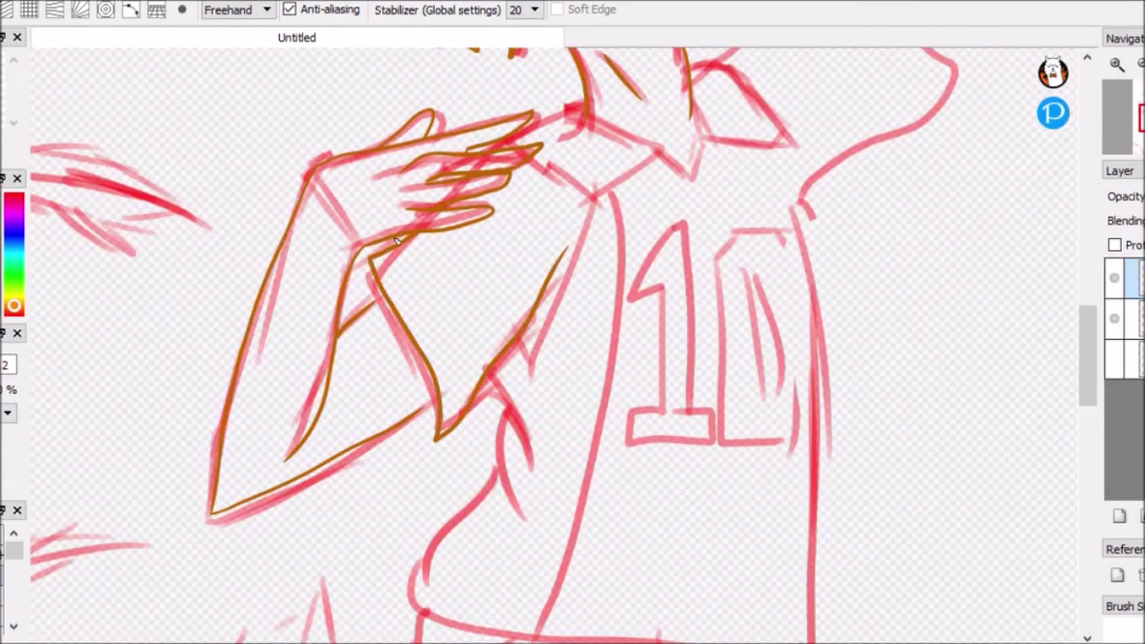
{"action": "scroll", "coordinate": [396, 242], "scroll_direction": "up", "scroll_amount": 3}
{"action": "scroll", "coordinate": [661, 235], "scroll_direction": "down", "scroll_amount": 2}
{"action": "left_click_drag", "start_coordinate": [640, 429], "coordinate": [662, 228]}
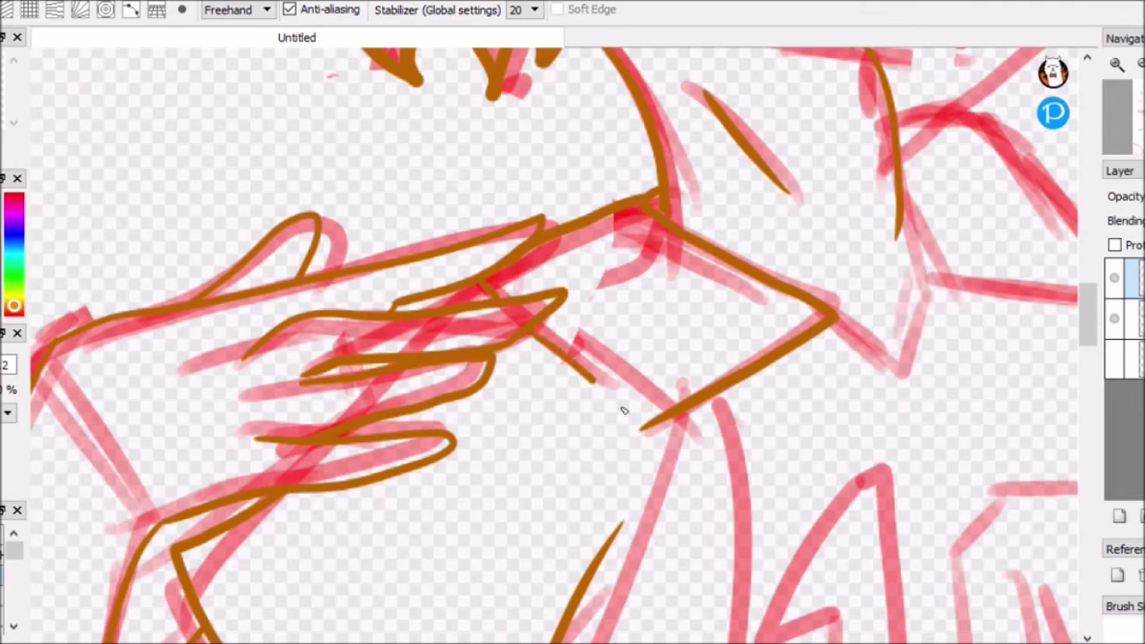
{"action": "scroll", "coordinate": [623, 410], "scroll_direction": "up", "scroll_amount": 3}
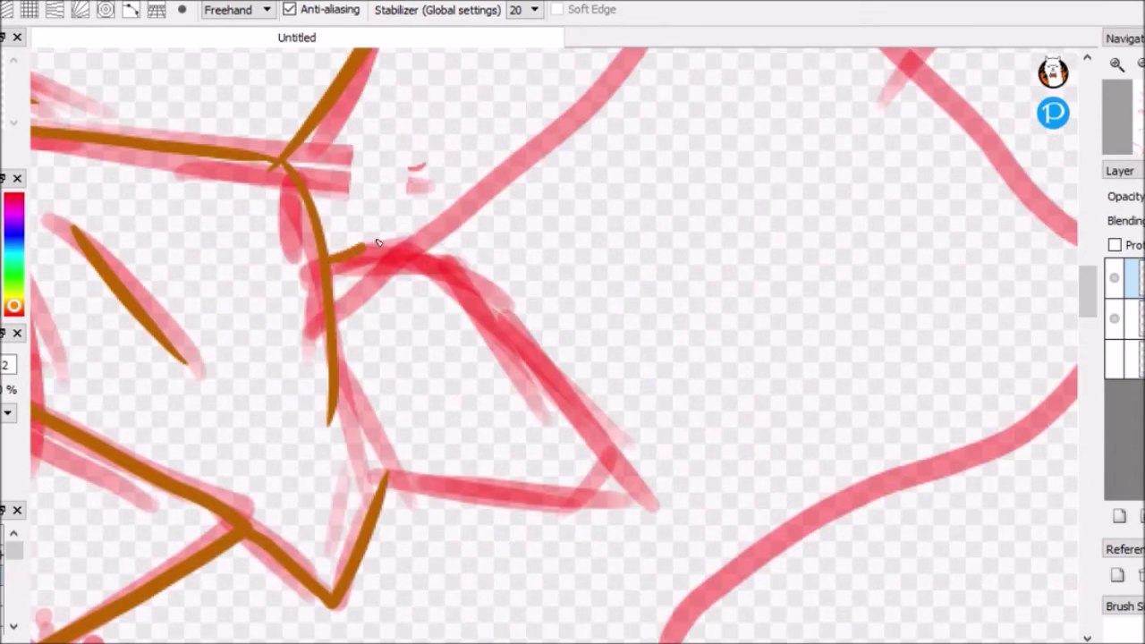
{"action": "left_click_drag", "start_coordinate": [360, 228], "coordinate": [659, 511]}
{"action": "left_click_drag", "start_coordinate": [394, 483], "coordinate": [659, 516]}
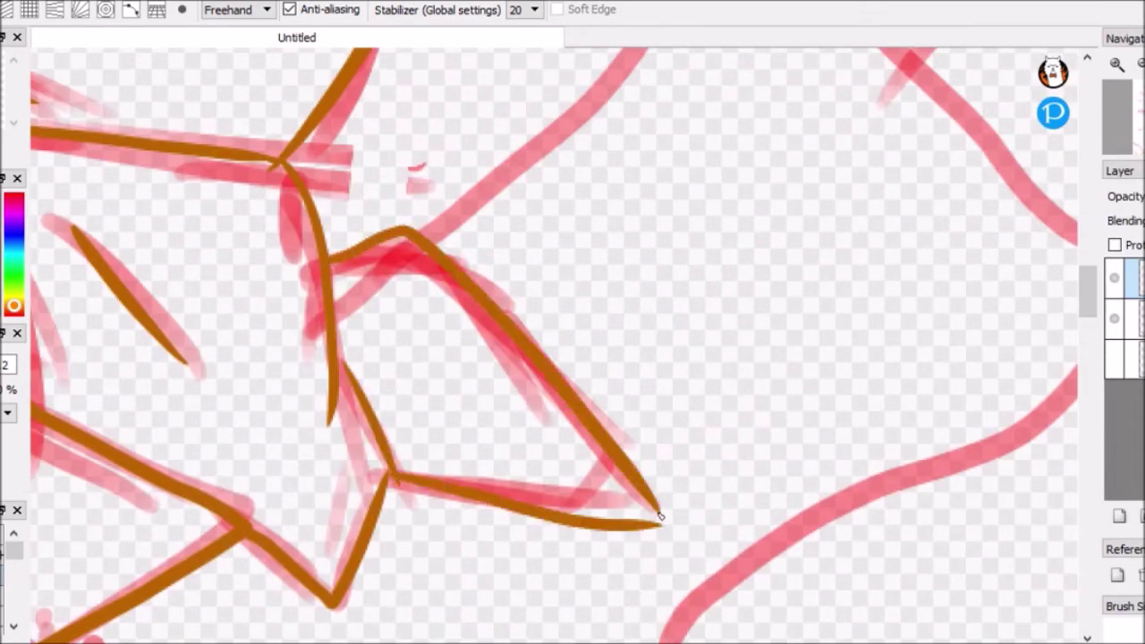
{"action": "scroll", "coordinate": [659, 516], "scroll_direction": "down", "scroll_amount": 4}
{"action": "scroll", "coordinate": [581, 403], "scroll_direction": "up", "scroll_amount": 4}
{"action": "left_click_drag", "start_coordinate": [376, 434], "coordinate": [632, 478]}
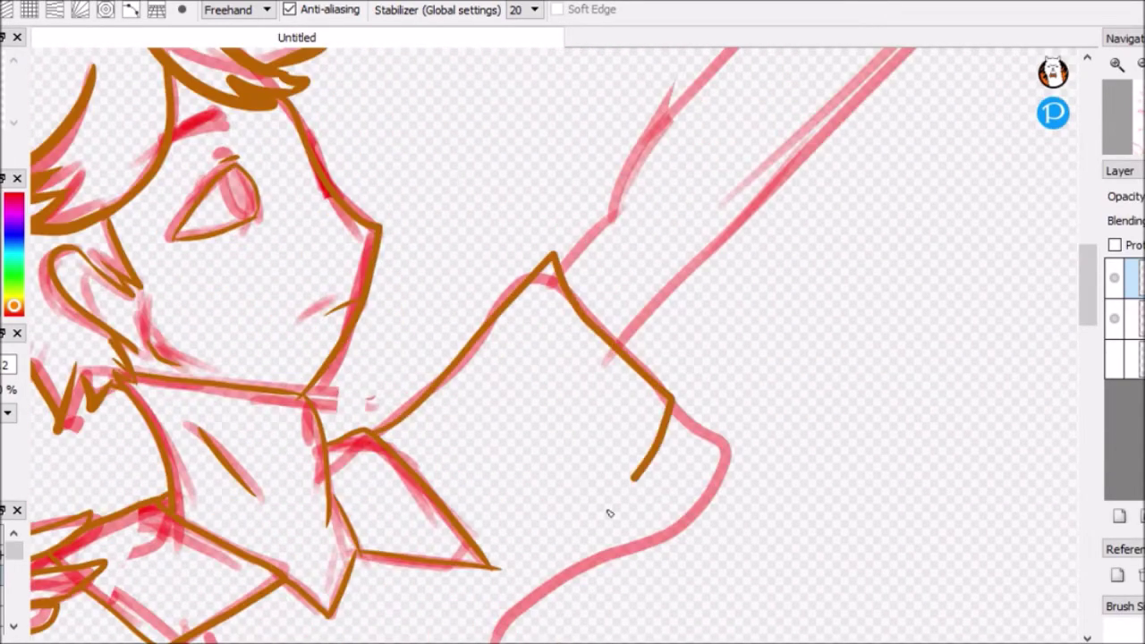
Ink the arm line, undoing and redrawing its first stroke.
{"action": "scroll", "coordinate": [609, 513], "scroll_direction": "up", "scroll_amount": 10}
{"action": "left_click_drag", "start_coordinate": [384, 643], "coordinate": [614, 485]}
{"action": "left_click_drag", "start_coordinate": [823, 130], "coordinate": [872, 142]}
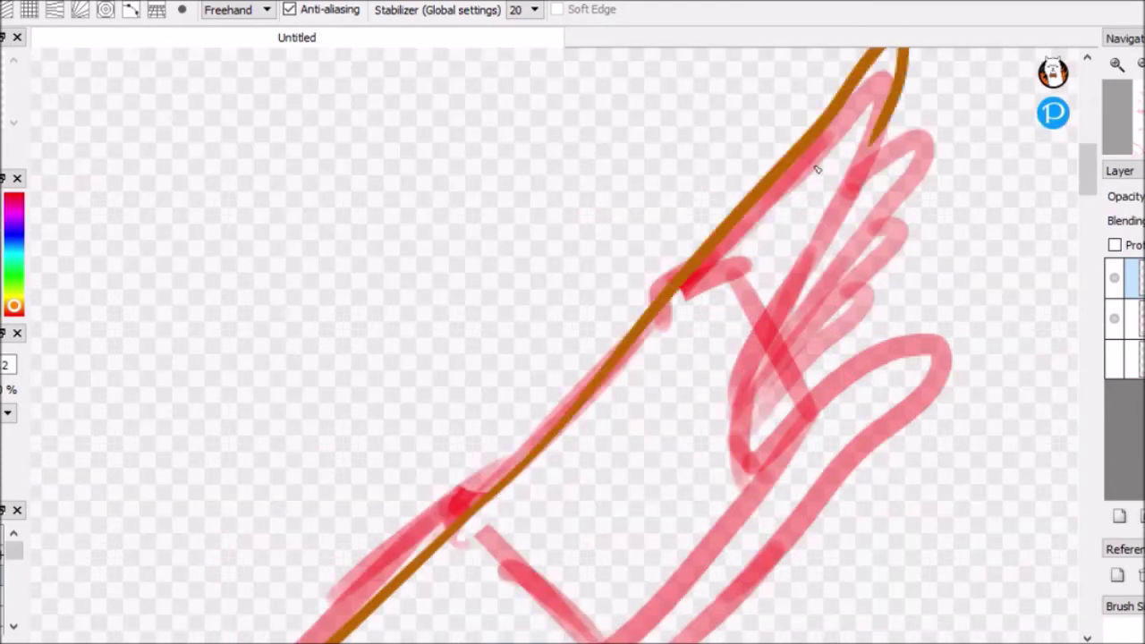
{"action": "scroll", "coordinate": [816, 169], "scroll_direction": "up", "scroll_amount": 2}
{"action": "key", "text": "ctrl+z"}
{"action": "key", "text": "ctrl+z"}
{"action": "mouse_move", "coordinate": [384, 638]}
{"action": "left_mouse_down"}
{"action": "mouse_move", "coordinate": [473, 544]}
{"action": "mouse_move", "coordinate": [537, 500]}
{"action": "mouse_move", "coordinate": [511, 529]}
{"action": "mouse_move", "coordinate": [918, 479]}
{"action": "mouse_move", "coordinate": [756, 637]}
{"action": "left_mouse_up"}
Add a long brown stroke down the right side of the jersey.
{"action": "scroll", "coordinate": [756, 626], "scroll_direction": "down", "scroll_amount": 8}
{"action": "scroll", "coordinate": [890, 171], "scroll_direction": "up", "scroll_amount": 7}
{"action": "scroll", "coordinate": [844, 343], "scroll_direction": "down", "scroll_amount": 3}
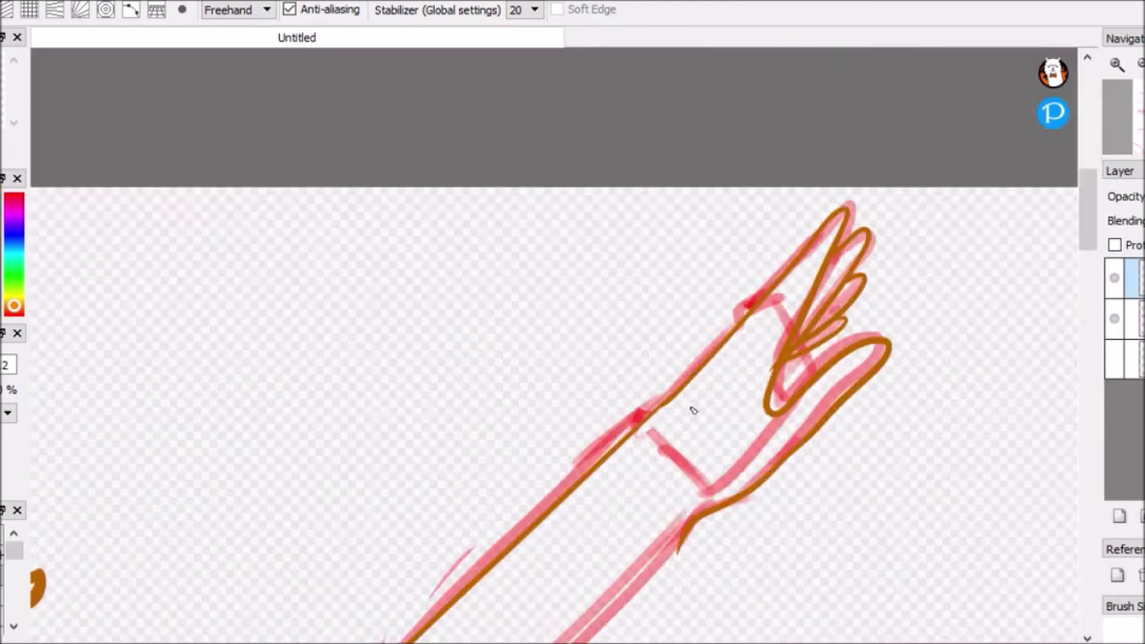
{"action": "scroll", "coordinate": [689, 409], "scroll_direction": "up", "scroll_amount": 5}
{"action": "scroll", "coordinate": [722, 459], "scroll_direction": "down", "scroll_amount": 5}
{"action": "scroll", "coordinate": [723, 459], "scroll_direction": "up", "scroll_amount": 3}
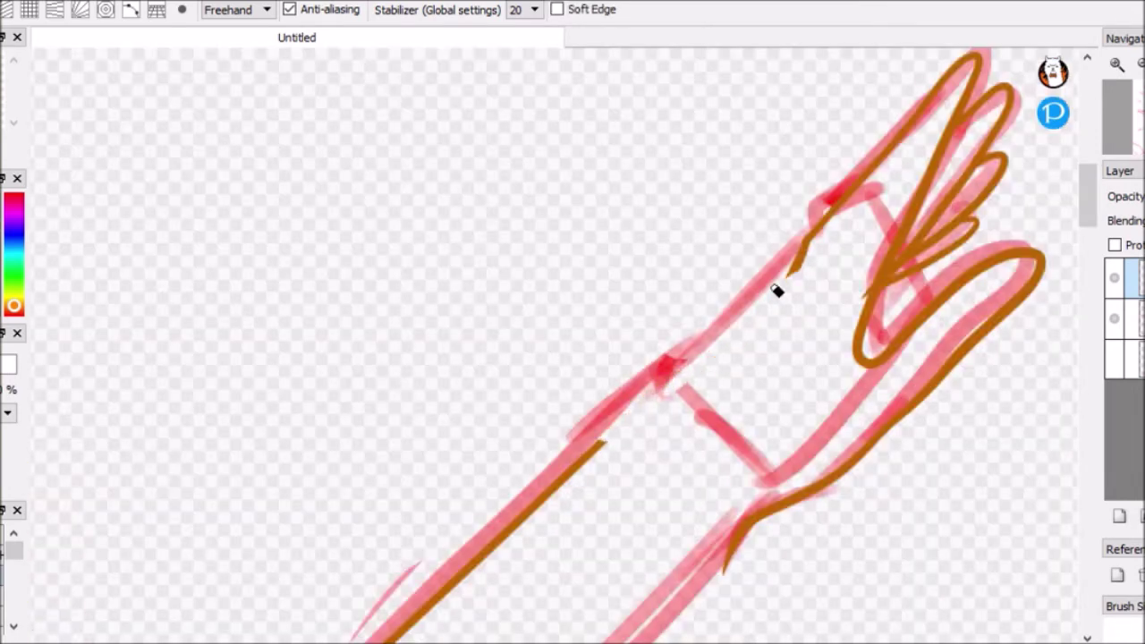
{"action": "scroll", "coordinate": [777, 289], "scroll_direction": "up", "scroll_amount": 2}
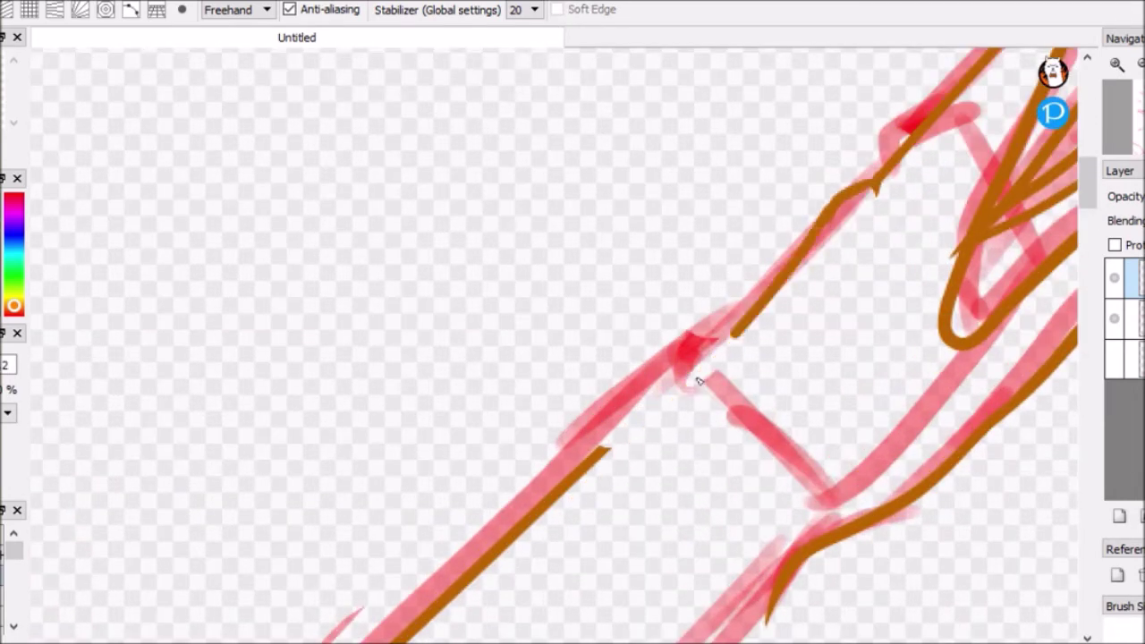
{"action": "scroll", "coordinate": [623, 215], "scroll_direction": "down", "scroll_amount": 1}
{"action": "scroll", "coordinate": [527, 493], "scroll_direction": "up", "scroll_amount": 2}
{"action": "scroll", "coordinate": [685, 314], "scroll_direction": "down", "scroll_amount": 3}
{"action": "scroll", "coordinate": [723, 295], "scroll_direction": "up", "scroll_amount": 1}
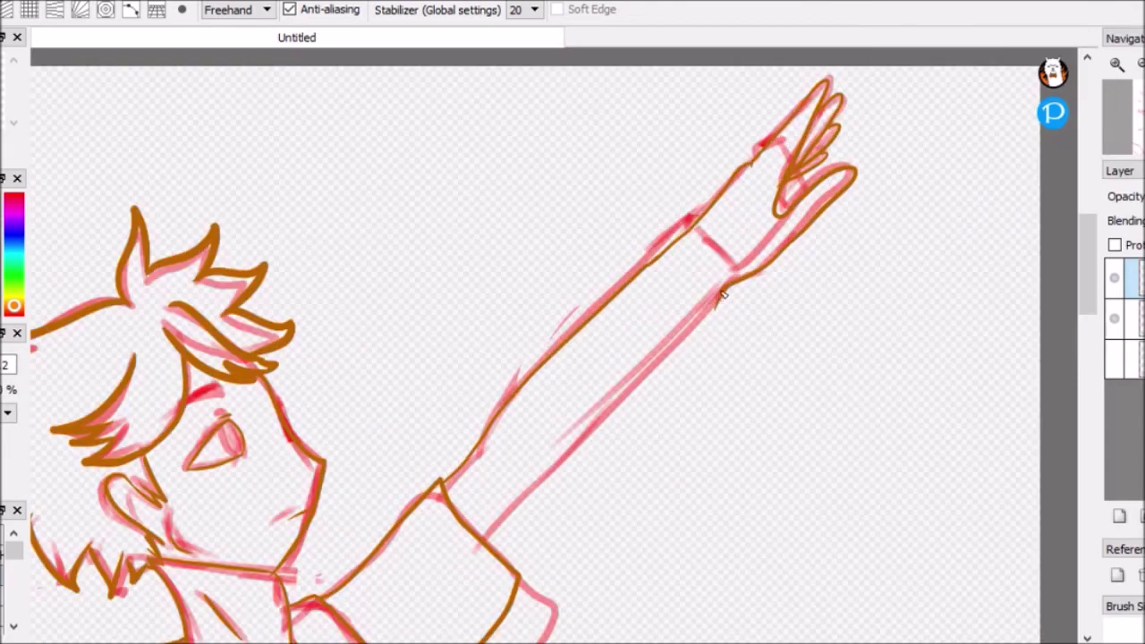
{"action": "scroll", "coordinate": [527, 510], "scroll_direction": "up", "scroll_amount": 2}
{"action": "scroll", "coordinate": [616, 430], "scroll_direction": "down", "scroll_amount": 4}
{"action": "scroll", "coordinate": [555, 385], "scroll_direction": "up", "scroll_amount": 5}
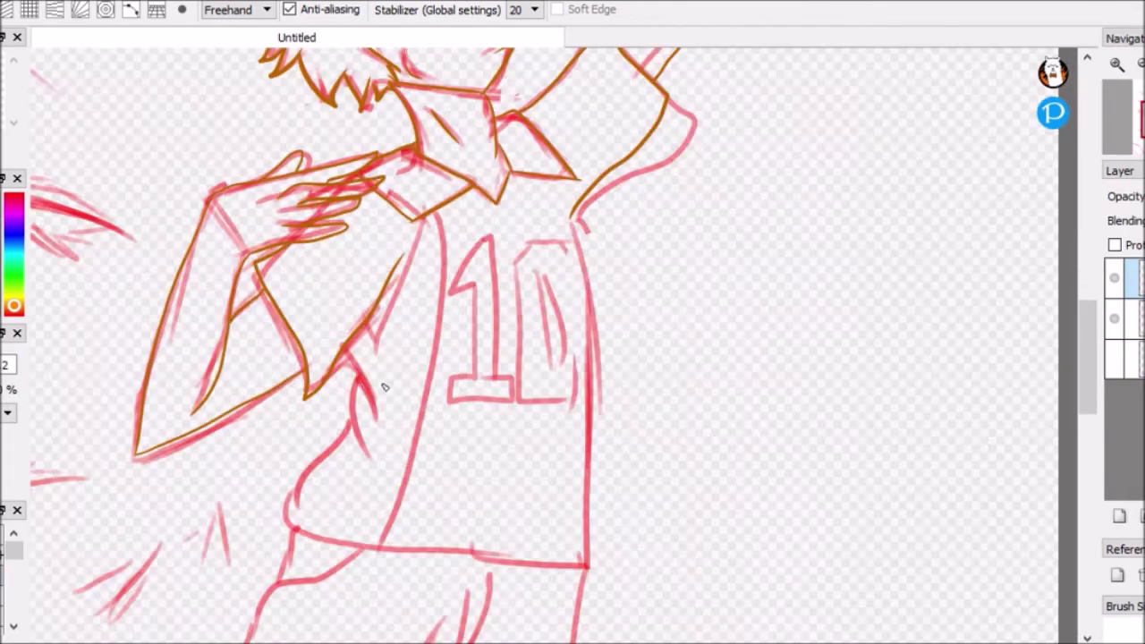
{"action": "scroll", "coordinate": [704, 268], "scroll_direction": "down", "scroll_amount": 5}
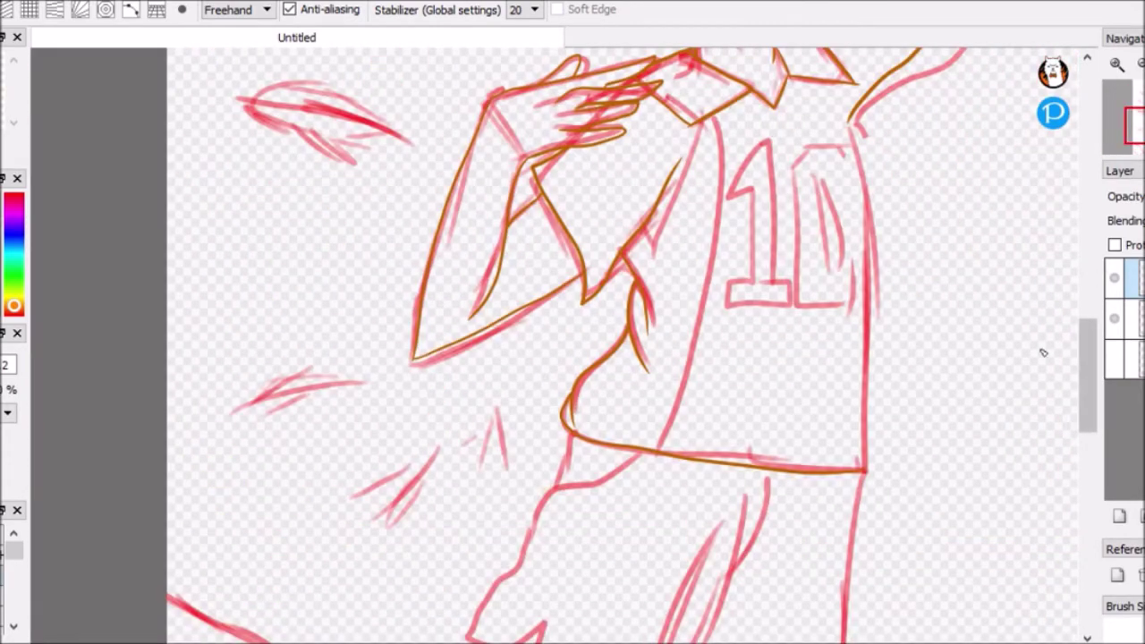
{"action": "scroll", "coordinate": [1043, 353], "scroll_direction": "up", "scroll_amount": 3}
{"action": "left_click_drag", "start_coordinate": [854, 245], "coordinate": [872, 589]}
{"action": "scroll", "coordinate": [843, 583], "scroll_direction": "up", "scroll_amount": 5}
{"action": "scroll", "coordinate": [1034, 409], "scroll_direction": "down", "scroll_amount": 5}
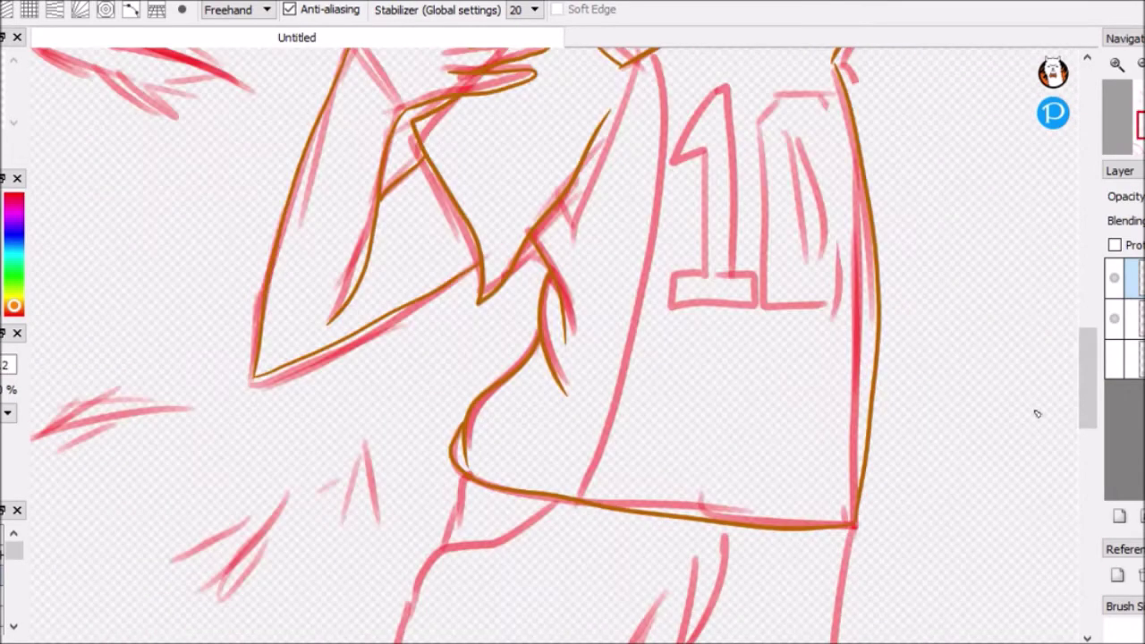
{"action": "scroll", "coordinate": [753, 249], "scroll_direction": "up", "scroll_amount": 3}
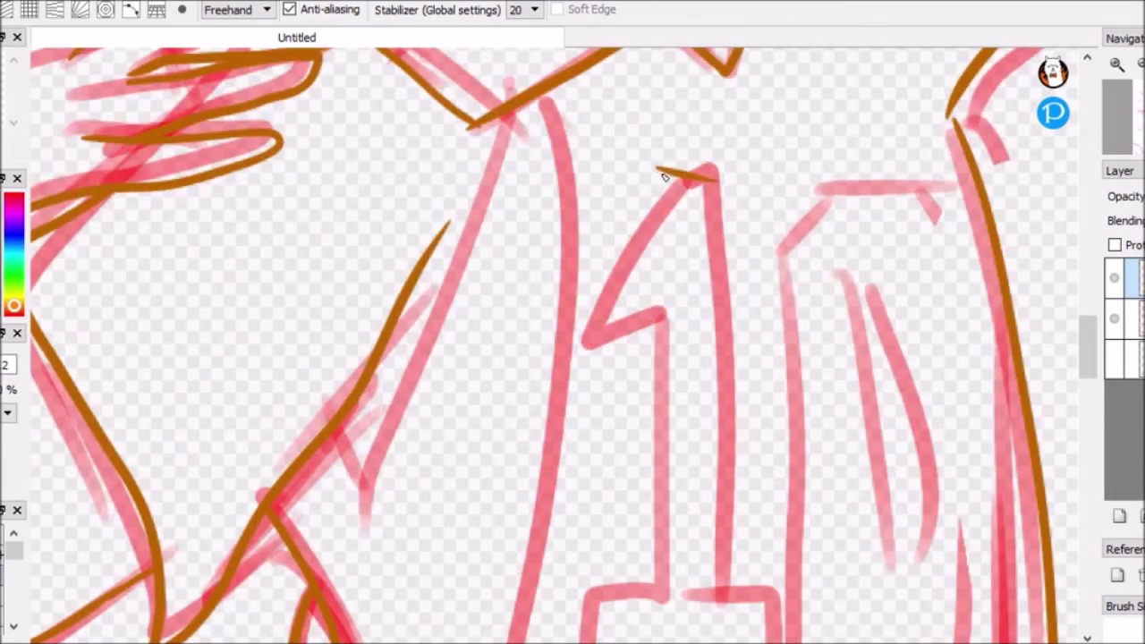
Outline the number 10 in brown, redrawing the 0's right side longer and adding its inner stroke.
{"action": "left_click_drag", "start_coordinate": [666, 179], "coordinate": [661, 599]}
{"action": "left_click_drag", "start_coordinate": [715, 170], "coordinate": [715, 573]}
{"action": "scroll", "coordinate": [716, 572], "scroll_direction": "down", "scroll_amount": 2}
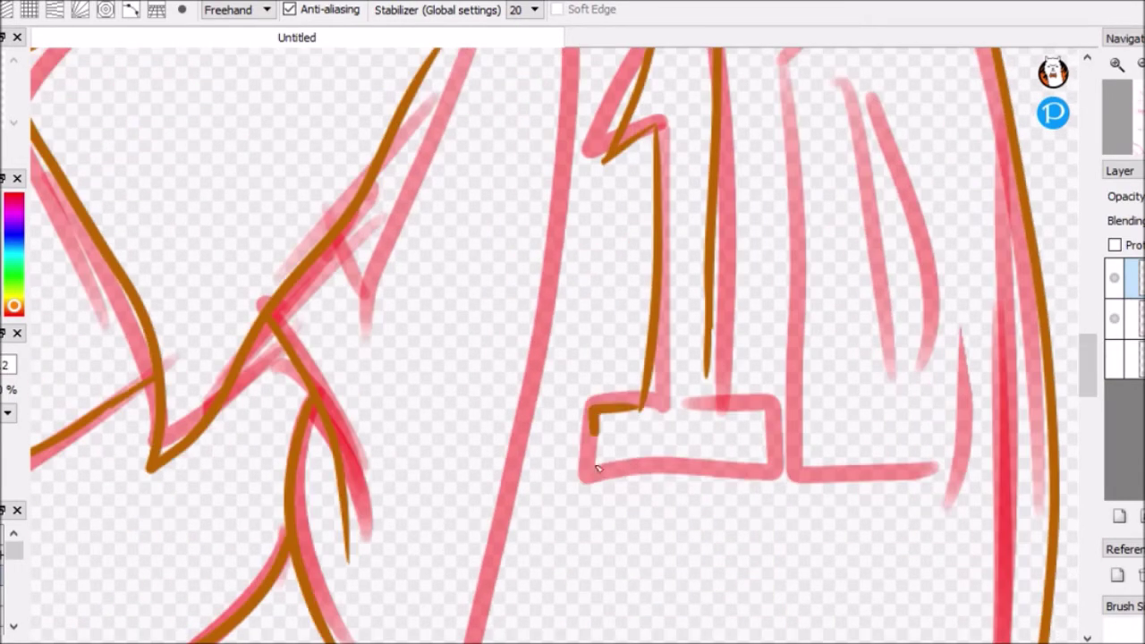
{"action": "left_click_drag", "start_coordinate": [590, 398], "coordinate": [769, 474]}
{"action": "scroll", "coordinate": [626, 447], "scroll_direction": "right", "scroll_amount": 3}
{"action": "left_click_drag", "start_coordinate": [557, 594], "coordinate": [499, 164]}
{"action": "key", "text": "ctrl+z"}
{"action": "left_click_drag", "start_coordinate": [677, 176], "coordinate": [689, 626]}
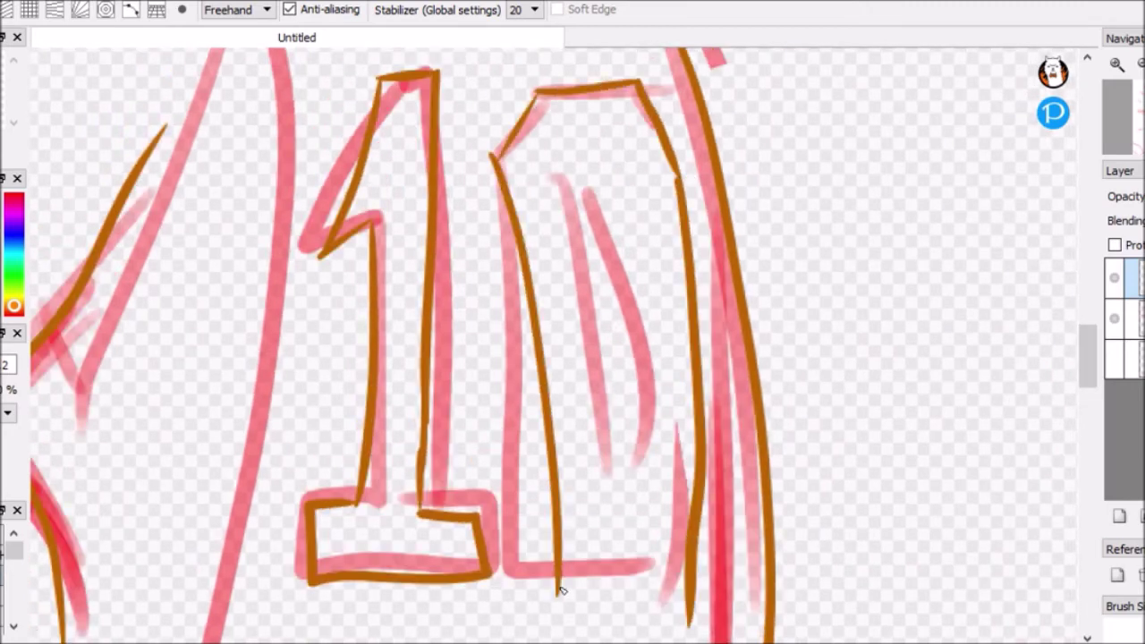
{"action": "left_click_drag", "start_coordinate": [596, 233], "coordinate": [631, 492]}
{"action": "scroll", "coordinate": [858, 459], "scroll_direction": "down", "scroll_amount": 5}
{"action": "scroll", "coordinate": [1041, 376], "scroll_direction": "up", "scroll_amount": 4}
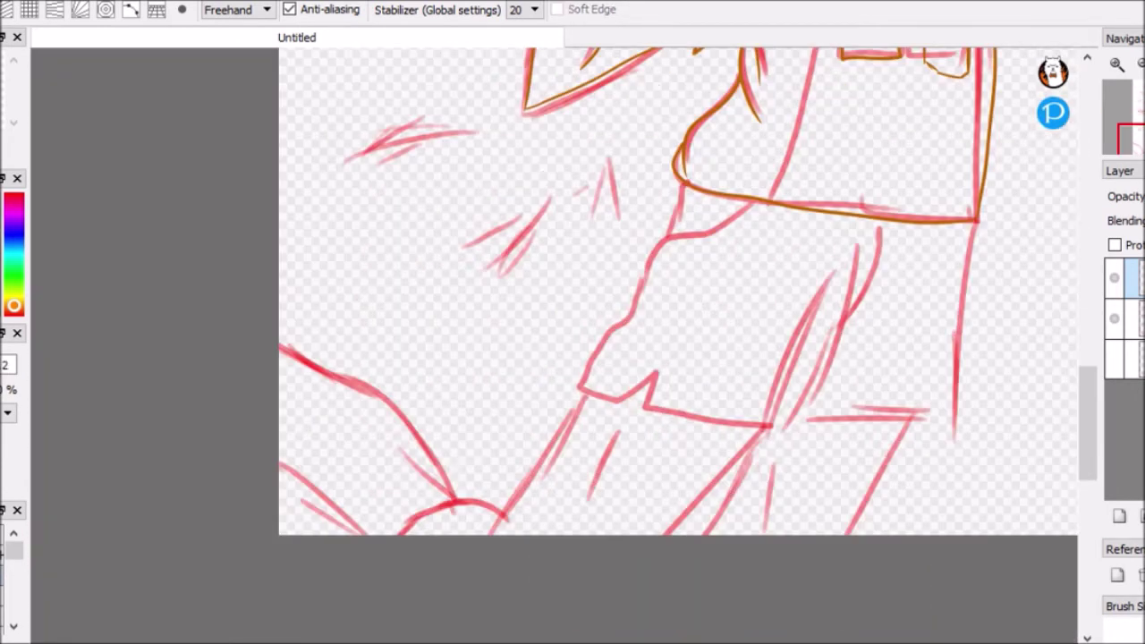
{"action": "scroll", "coordinate": [626, 358], "scroll_direction": "right", "scroll_amount": 3}
Ink the shorts outline and the leg lines running down below them.
{"action": "left_click_drag", "start_coordinate": [458, 238], "coordinate": [441, 368]}
{"action": "scroll", "coordinate": [598, 425], "scroll_direction": "up", "scroll_amount": 2}
{"action": "left_click_drag", "start_coordinate": [582, 439], "coordinate": [529, 575]}
{"action": "left_click_drag", "start_coordinate": [754, 439], "coordinate": [728, 575]}
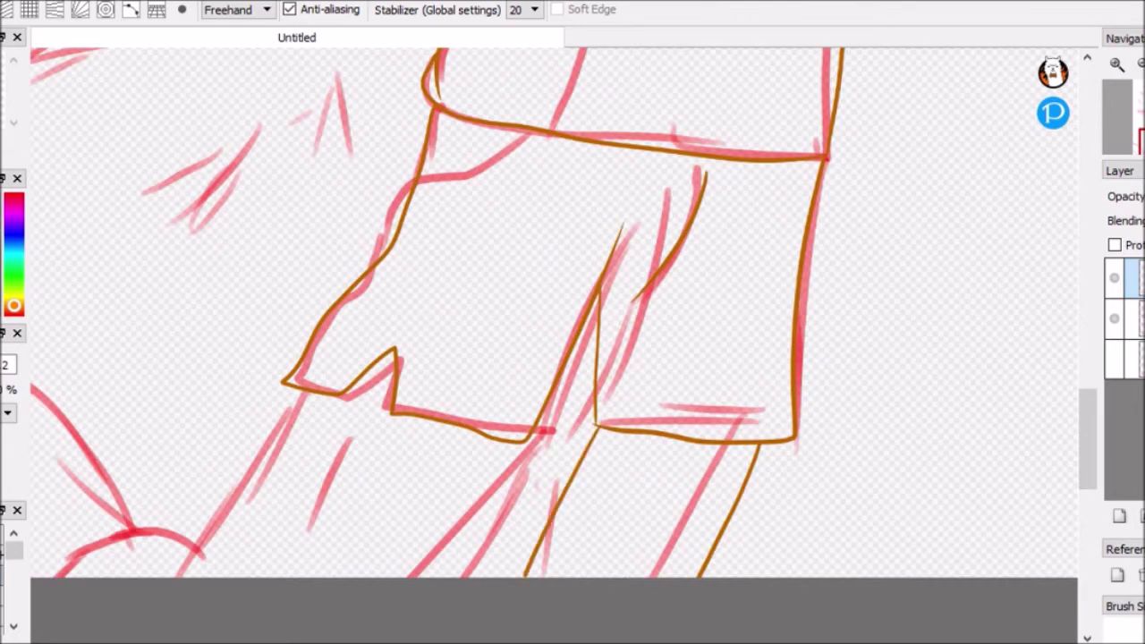
{"action": "scroll", "coordinate": [572, 358], "scroll_direction": "down", "scroll_amount": 5}
{"action": "scroll", "coordinate": [573, 402], "scroll_direction": "up", "scroll_amount": 5}
{"action": "left_click_drag", "start_coordinate": [483, 304], "coordinate": [387, 524]}
{"action": "left_click_drag", "start_coordinate": [743, 317], "coordinate": [652, 524]}
{"action": "scroll", "coordinate": [269, 460], "scroll_direction": "down", "scroll_amount": 2}
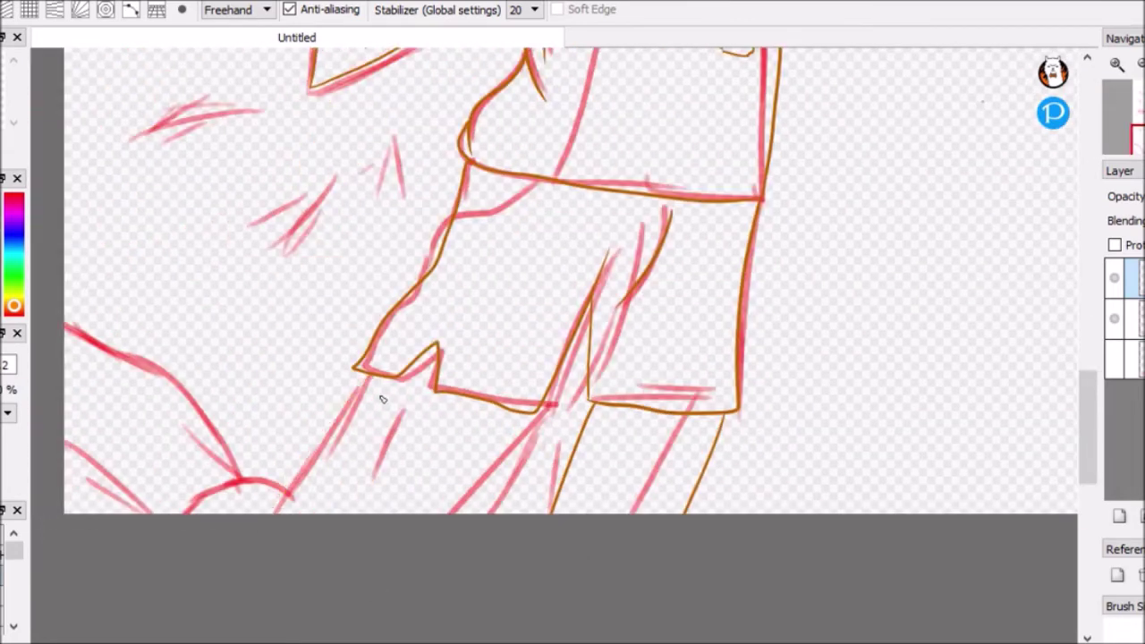
{"action": "scroll", "coordinate": [573, 357], "scroll_direction": "left", "scroll_amount": 3}
Ink the left arm, a small face detail and the face outline along the sketch.
{"action": "left_click_drag", "start_coordinate": [332, 478], "coordinate": [230, 365]}
{"action": "scroll", "coordinate": [537, 358], "scroll_direction": "down", "scroll_amount": 5}
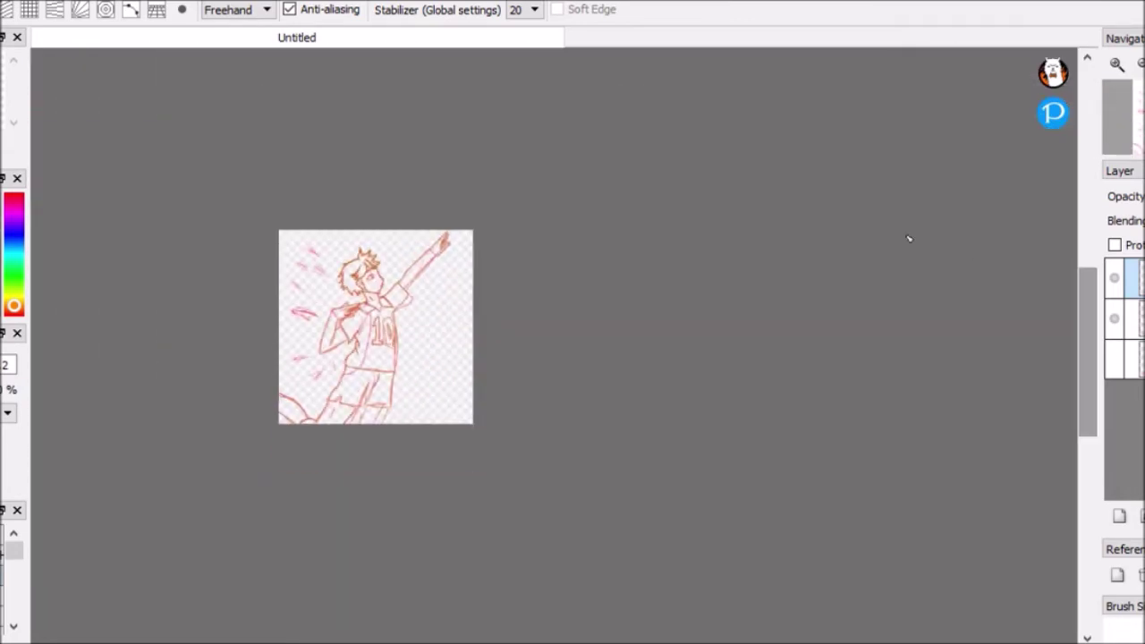
{"action": "scroll", "coordinate": [572, 358], "scroll_direction": "up", "scroll_amount": 7}
{"action": "left_click_drag", "start_coordinate": [215, 272], "coordinate": [358, 282]}
{"action": "scroll", "coordinate": [380, 248], "scroll_direction": "down", "scroll_amount": 5}
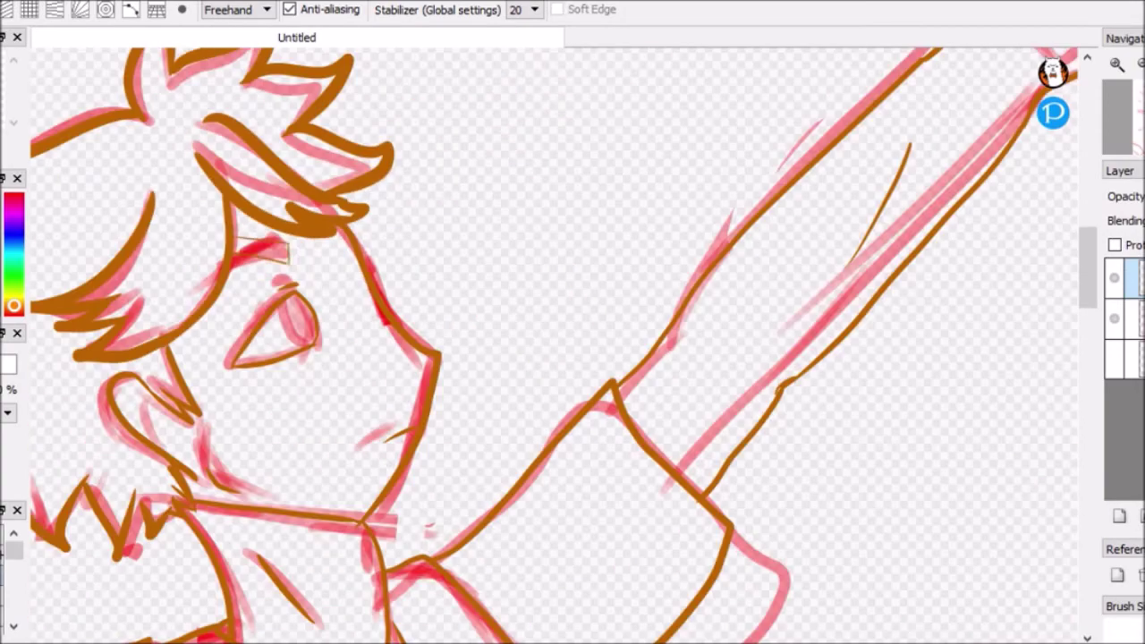
{"action": "scroll", "coordinate": [375, 313], "scroll_direction": "up", "scroll_amount": 5}
{"action": "scroll", "coordinate": [384, 370], "scroll_direction": "down", "scroll_amount": 5}
{"action": "scroll", "coordinate": [573, 357], "scroll_direction": "up", "scroll_amount": 5}
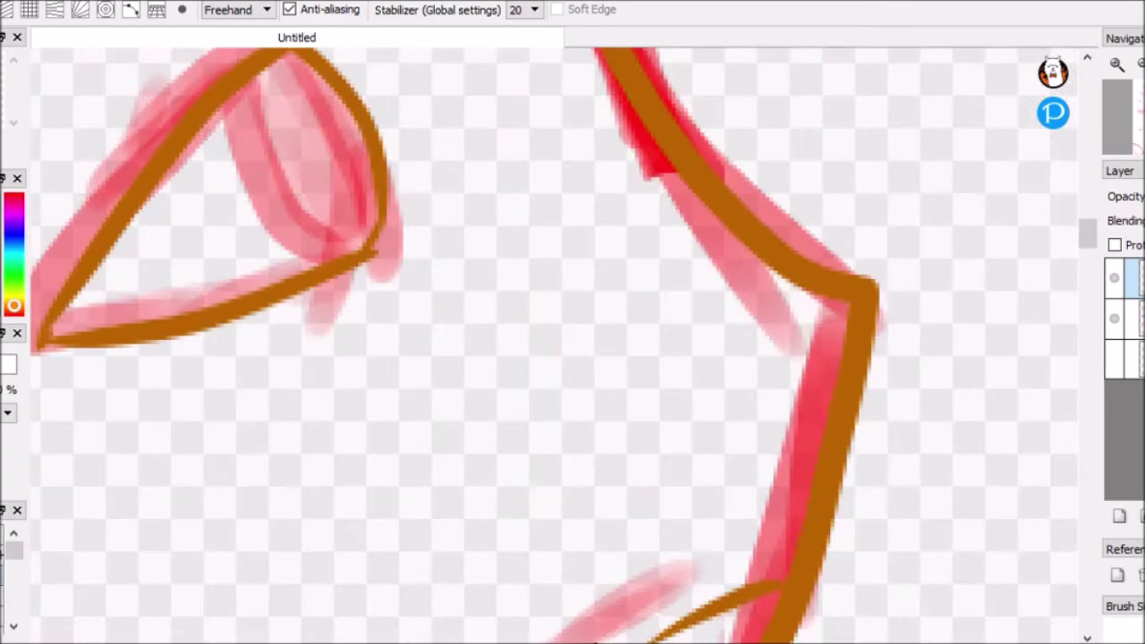
{"action": "left_click_drag", "start_coordinate": [546, 387], "coordinate": [727, 324]}
{"action": "scroll", "coordinate": [727, 325], "scroll_direction": "down", "scroll_amount": 5}
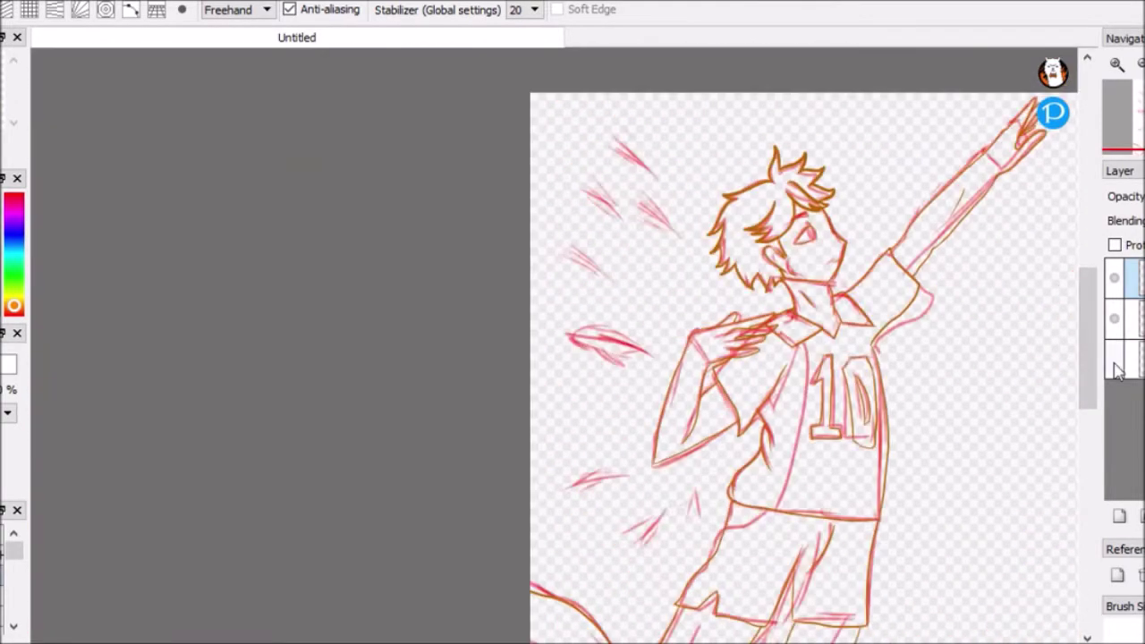
{"action": "scroll", "coordinate": [531, 573], "scroll_direction": "up", "scroll_amount": 2}
Show both sketch layers again and bucket-fill the hair orange.
{"action": "left_click", "coordinate": [1114, 358]}
{"action": "left_click", "coordinate": [1113, 318]}
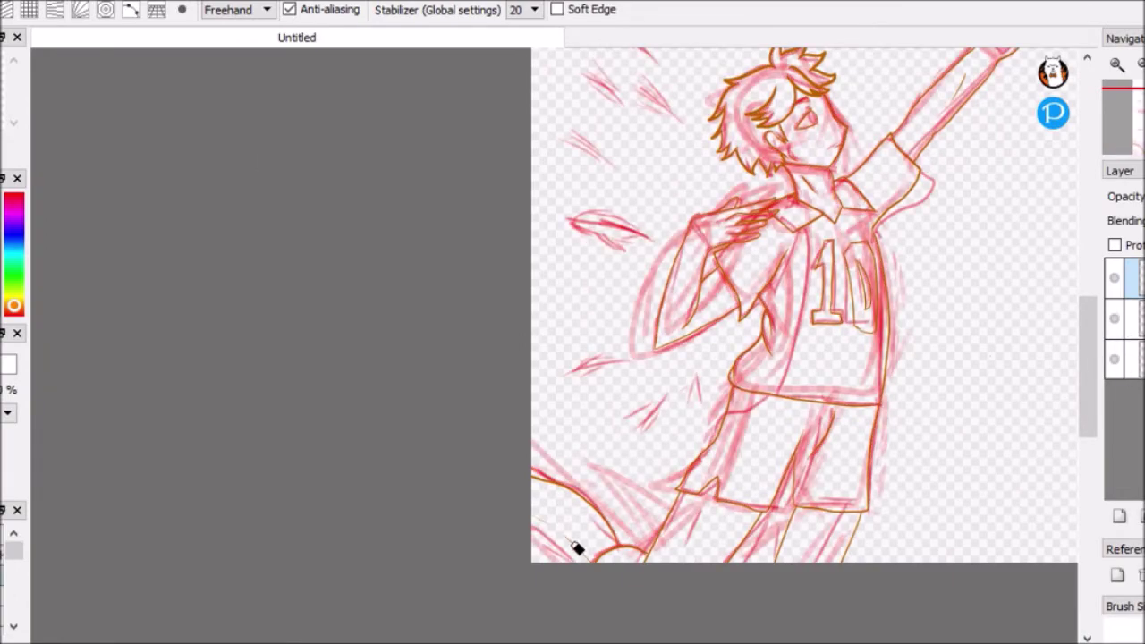
{"action": "scroll", "coordinate": [578, 554], "scroll_direction": "up", "scroll_amount": 3}
{"action": "scroll", "coordinate": [554, 346], "scroll_direction": "up", "scroll_amount": 1}
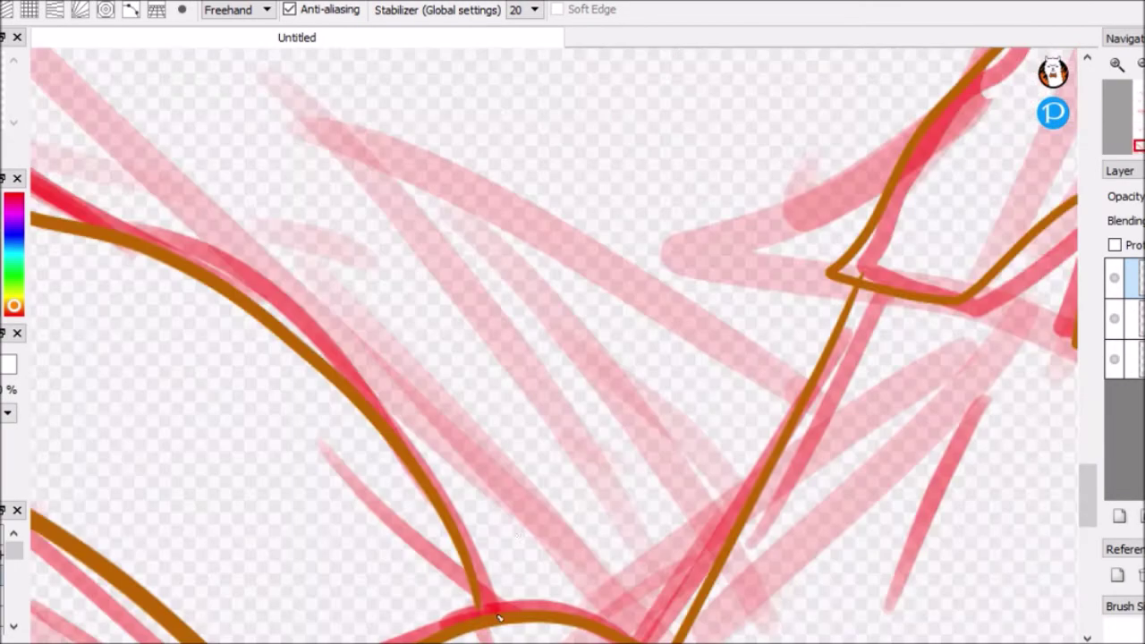
{"action": "scroll", "coordinate": [554, 346], "scroll_direction": "down", "scroll_amount": 5}
{"action": "scroll", "coordinate": [540, 179], "scroll_direction": "up", "scroll_amount": 3}
{"action": "scroll", "coordinate": [540, 179], "scroll_direction": "up", "scroll_amount": 1}
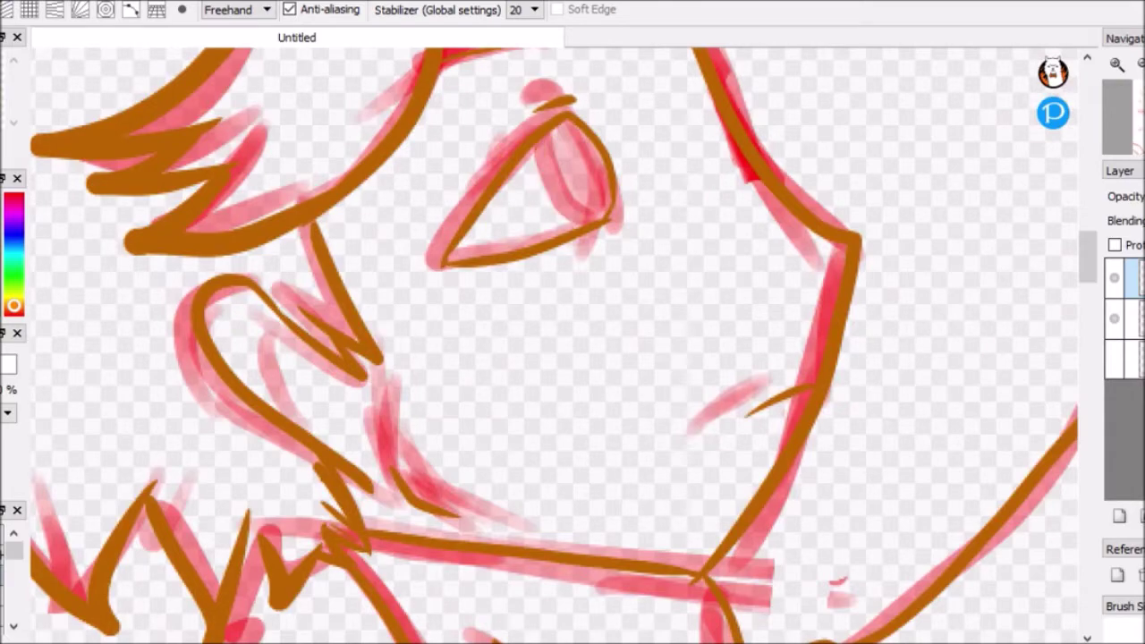
{"action": "scroll", "coordinate": [984, 358], "scroll_direction": "down", "scroll_amount": 6}
{"action": "scroll", "coordinate": [487, 219], "scroll_direction": "up", "scroll_amount": 3}
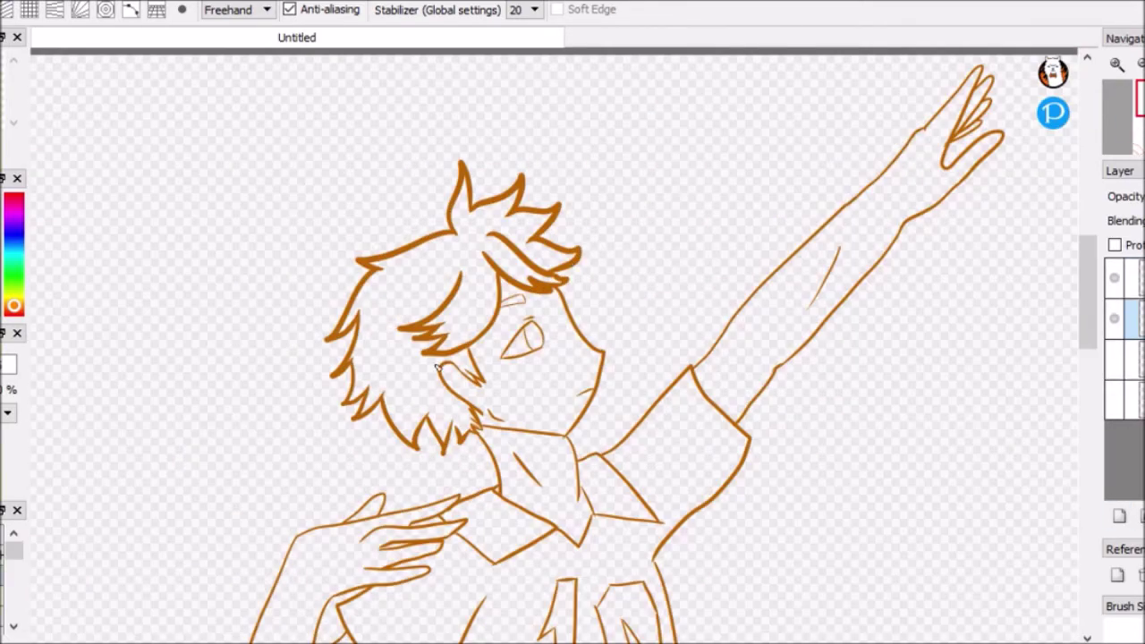
{"action": "scroll", "coordinate": [438, 134], "scroll_direction": "up", "scroll_amount": 2}
{"action": "key", "text": "g"}
{"action": "left_click", "coordinate": [403, 224]}
{"action": "scroll", "coordinate": [650, 374], "scroll_direction": "up", "scroll_amount": 2}
{"action": "scroll", "coordinate": [650, 374], "scroll_direction": "up", "scroll_amount": 2}
{"action": "key", "text": "b"}
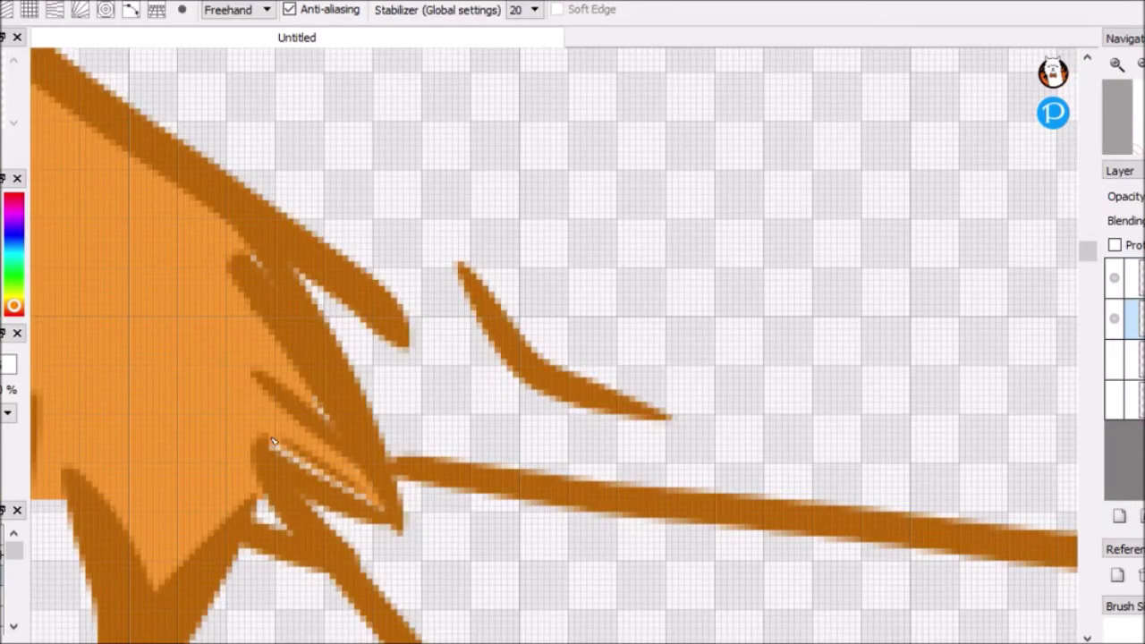
Fill the jersey and sleeves dark grey, checking the fill with the line art hidden.
{"action": "scroll", "coordinate": [339, 474], "scroll_direction": "down", "scroll_amount": 4}
{"action": "scroll", "coordinate": [289, 313], "scroll_direction": "up", "scroll_amount": 4}
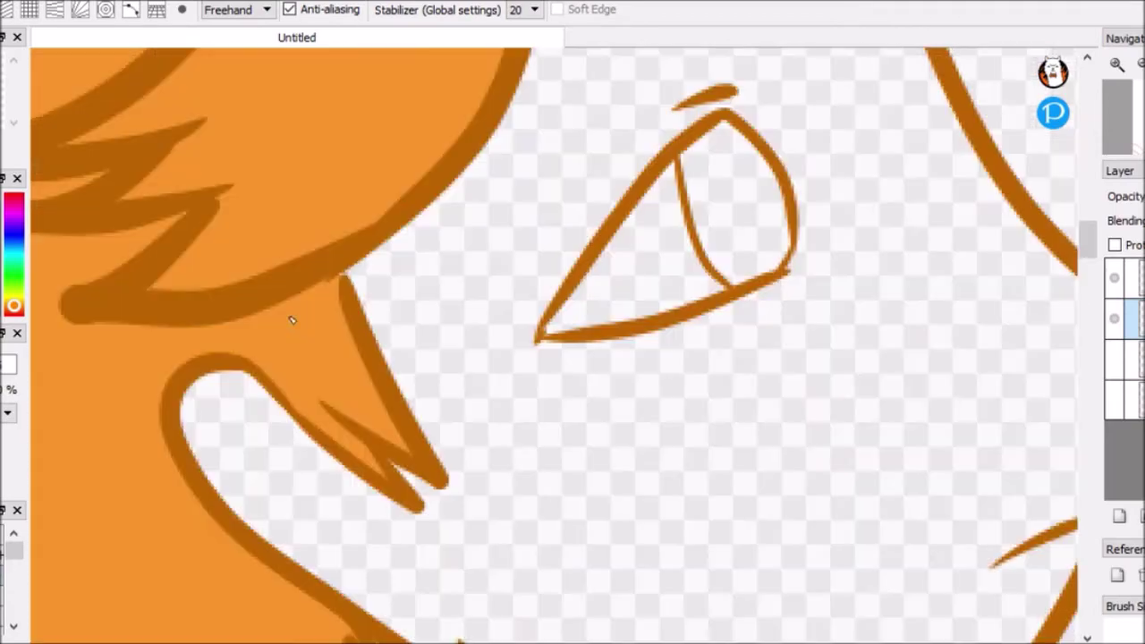
{"action": "scroll", "coordinate": [289, 320], "scroll_direction": "down", "scroll_amount": 2}
{"action": "scroll", "coordinate": [1081, 261], "scroll_direction": "down", "scroll_amount": 2}
{"action": "scroll", "coordinate": [494, 394], "scroll_direction": "up", "scroll_amount": 3}
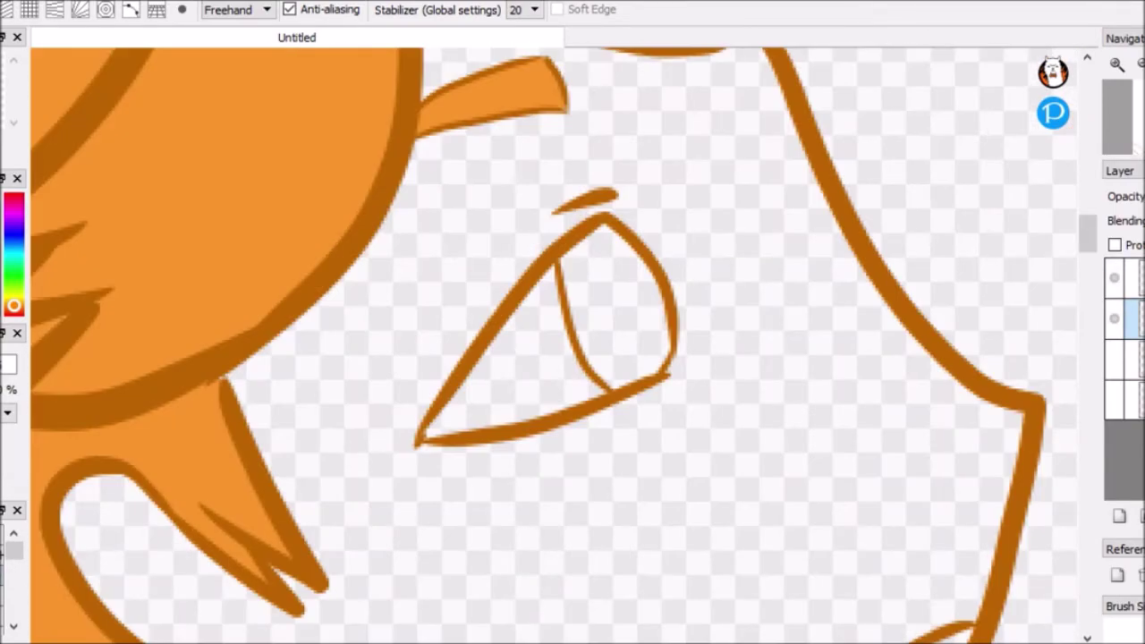
{"action": "scroll", "coordinate": [1081, 323], "scroll_direction": "down", "scroll_amount": 4}
{"action": "key", "text": "g"}
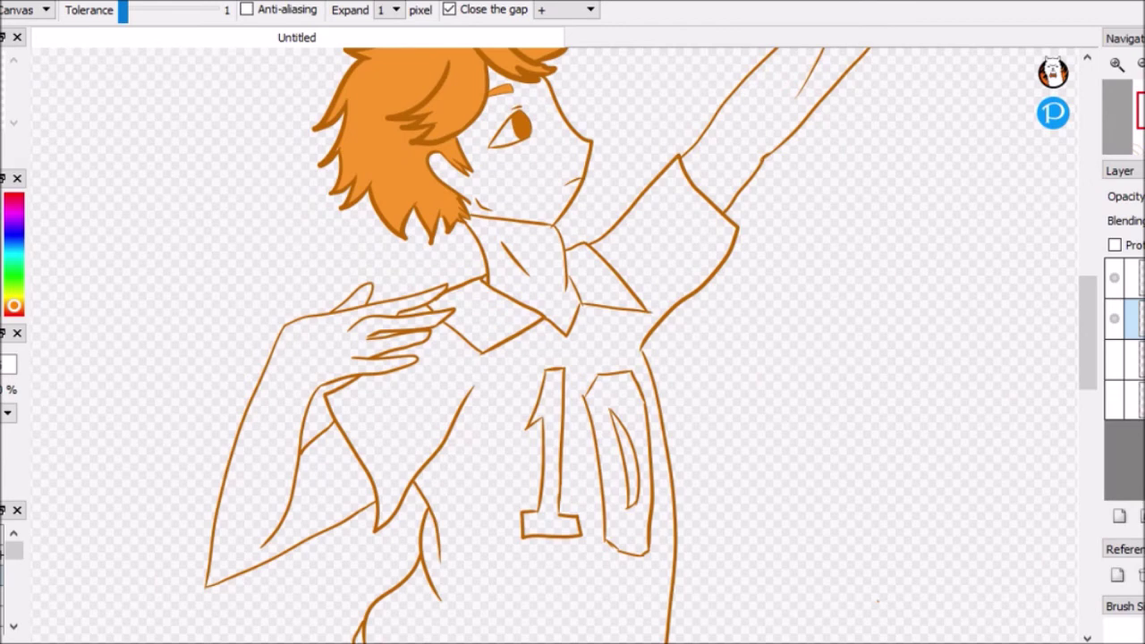
{"action": "left_click", "coordinate": [501, 420]}
{"action": "scroll", "coordinate": [652, 414], "scroll_direction": "up", "scroll_amount": 1}
{"action": "scroll", "coordinate": [652, 414], "scroll_direction": "down", "scroll_amount": 4}
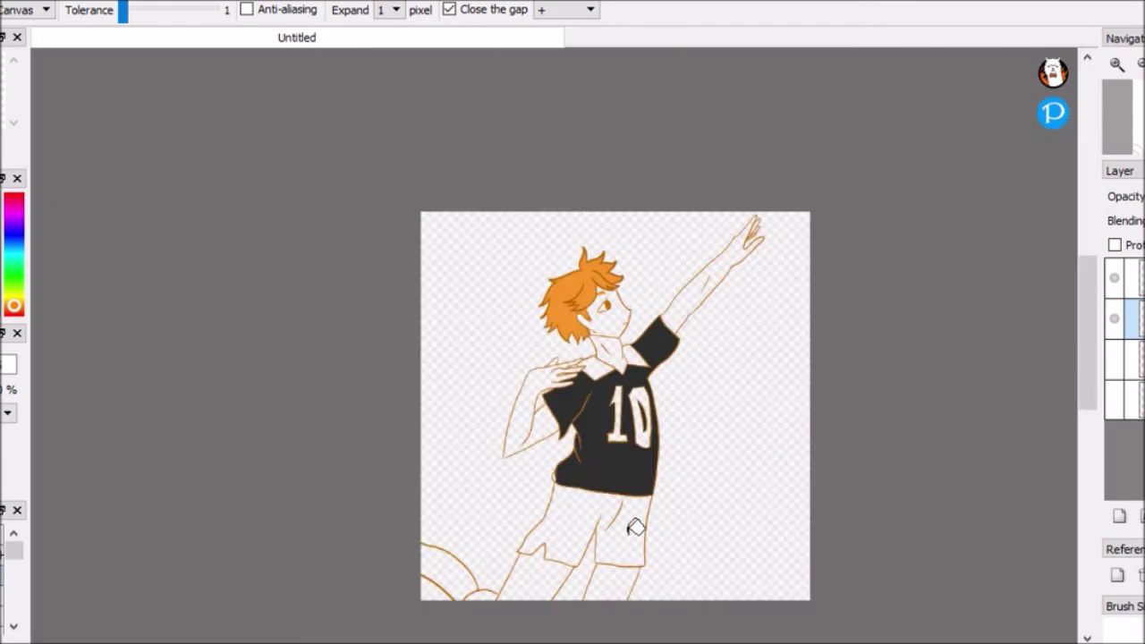
{"action": "scroll", "coordinate": [635, 528], "scroll_direction": "up", "scroll_amount": 3}
{"action": "key", "text": "b"}
{"action": "scroll", "coordinate": [1086, 402], "scroll_direction": "up", "scroll_amount": 5}
{"action": "left_click", "coordinate": [1113, 277]}
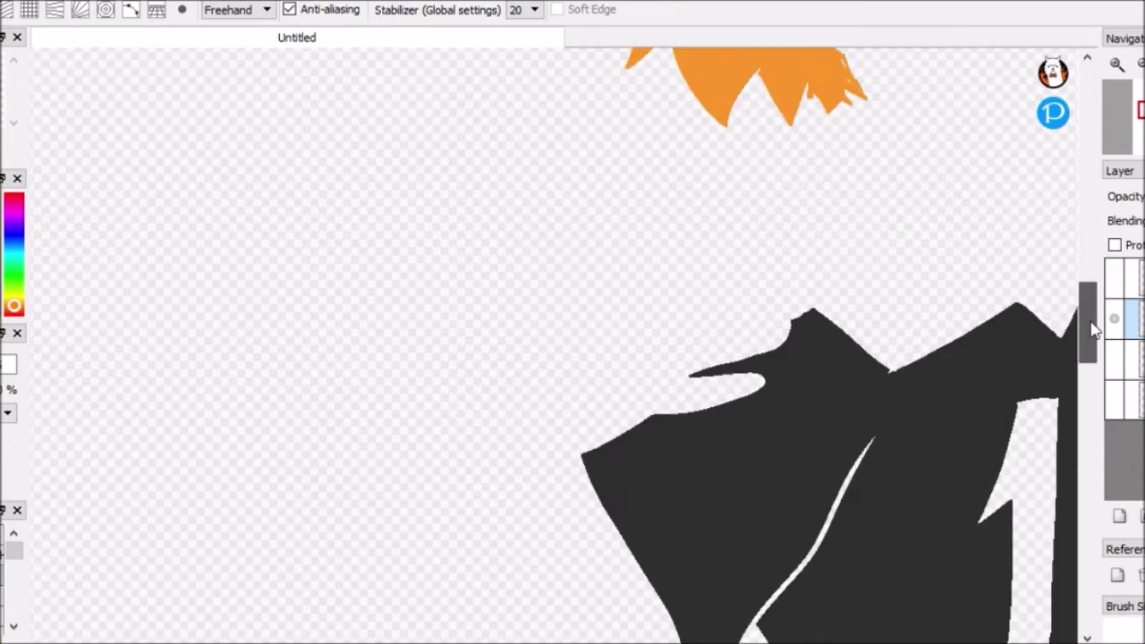
{"action": "scroll", "coordinate": [1093, 329], "scroll_direction": "down", "scroll_amount": 2}
{"action": "left_click", "coordinate": [1114, 277]}
Fill the collar orange, leaving the number 10 white.
{"action": "scroll", "coordinate": [1091, 335], "scroll_direction": "down", "scroll_amount": 2}
{"action": "scroll", "coordinate": [595, 167], "scroll_direction": "up", "scroll_amount": 4}
{"action": "scroll", "coordinate": [664, 626], "scroll_direction": "up", "scroll_amount": 3}
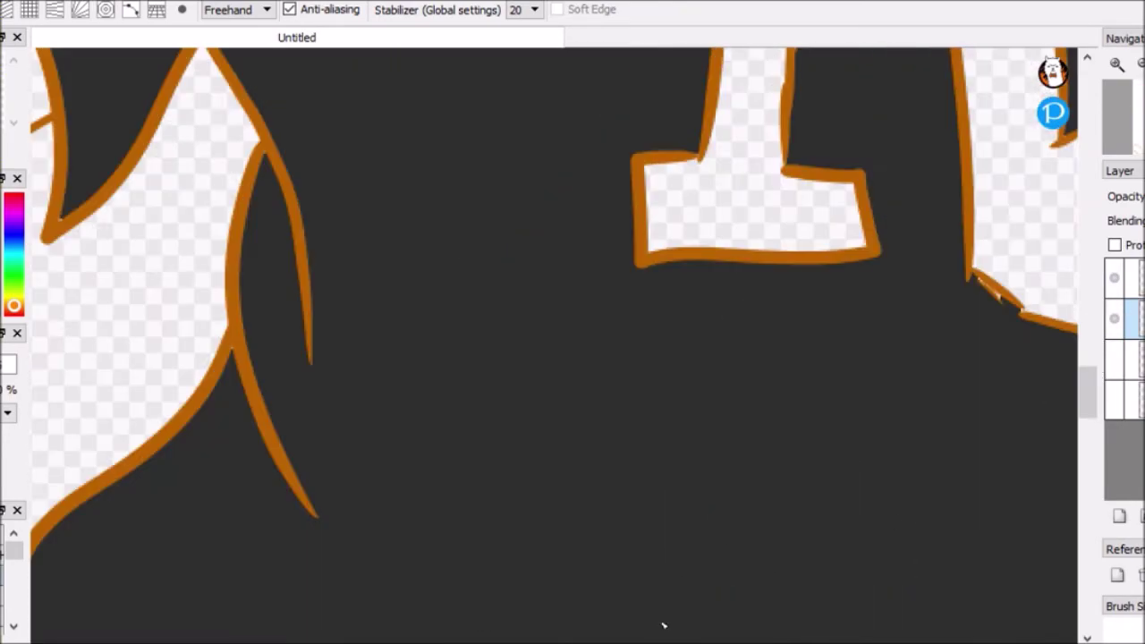
{"action": "scroll", "coordinate": [663, 625], "scroll_direction": "up", "scroll_amount": 1}
{"action": "scroll", "coordinate": [664, 625], "scroll_direction": "down", "scroll_amount": 5}
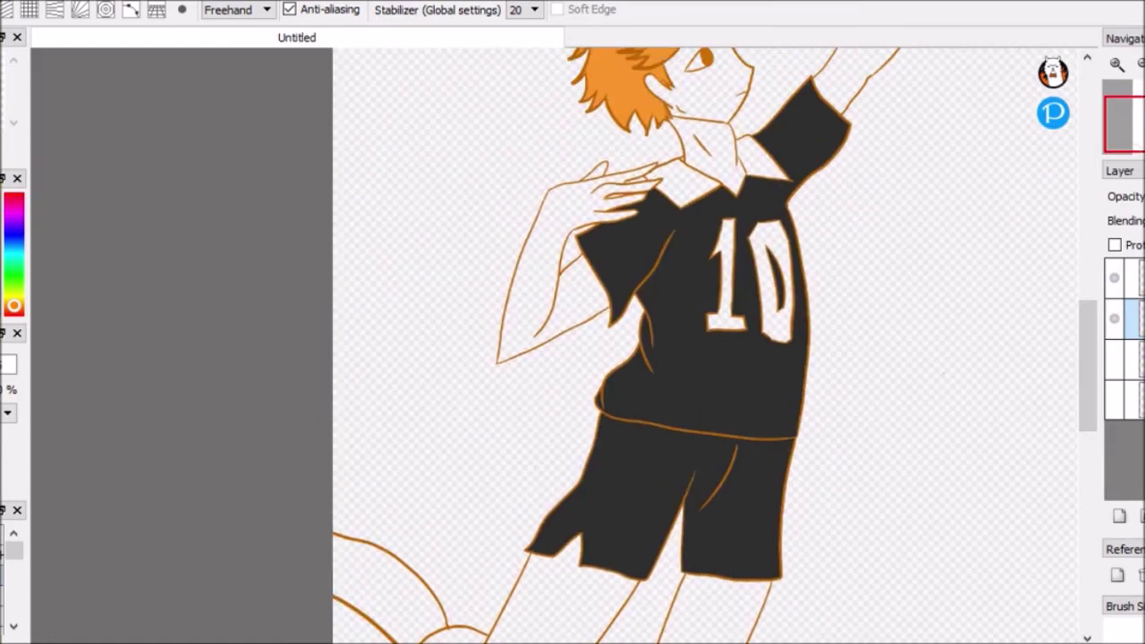
{"action": "scroll", "coordinate": [726, 281], "scroll_direction": "up", "scroll_amount": 3}
{"action": "key", "text": "g"}
{"action": "left_click", "coordinate": [726, 281]}
{"action": "scroll", "coordinate": [726, 281], "scroll_direction": "down", "scroll_amount": 3}
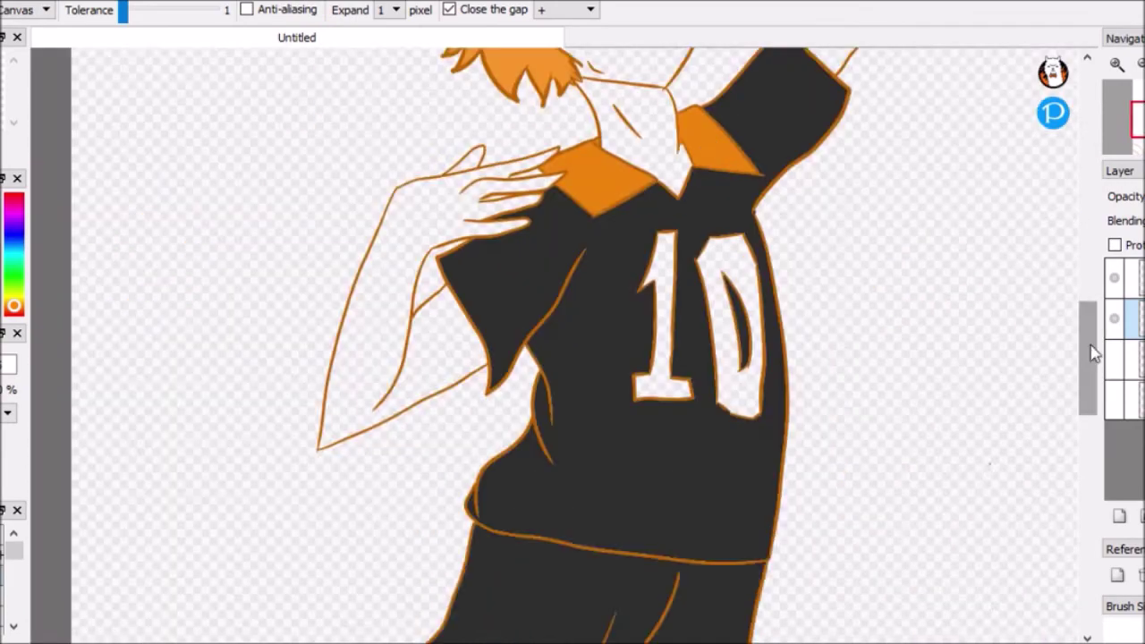
{"action": "scroll", "coordinate": [1091, 322], "scroll_direction": "down", "scroll_amount": 1}
{"action": "scroll", "coordinate": [1091, 322], "scroll_direction": "up", "scroll_amount": 1}
{"action": "key", "text": "b"}
{"action": "scroll", "coordinate": [593, 262], "scroll_direction": "up", "scroll_amount": 4}
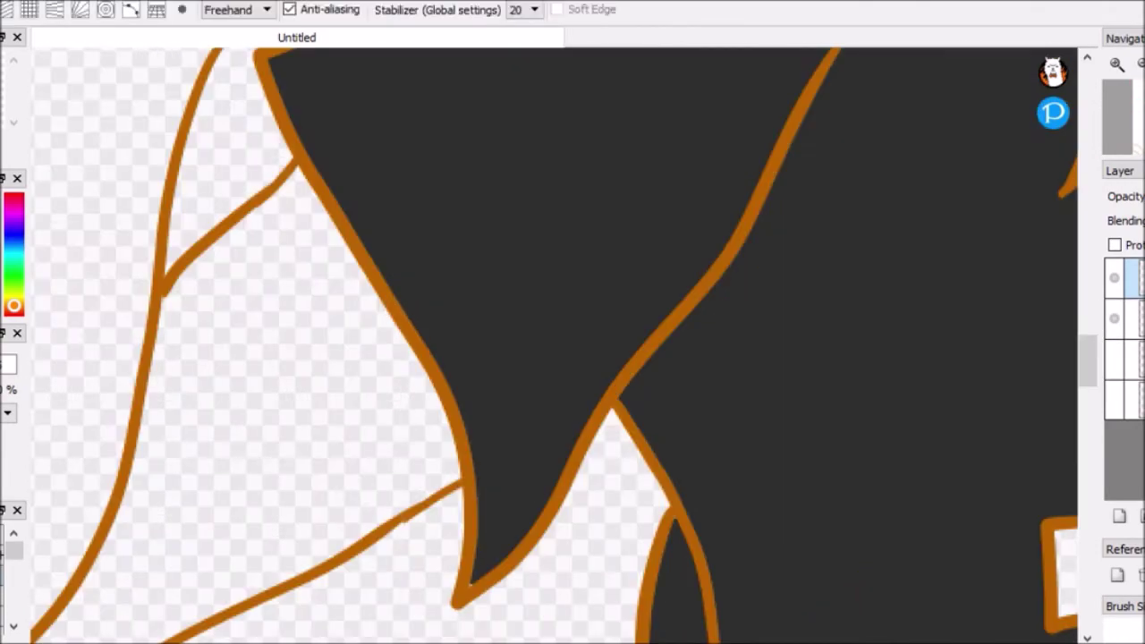
{"action": "scroll", "coordinate": [429, 366], "scroll_direction": "up", "scroll_amount": 2}
{"action": "scroll", "coordinate": [429, 366], "scroll_direction": "down", "scroll_amount": 6}
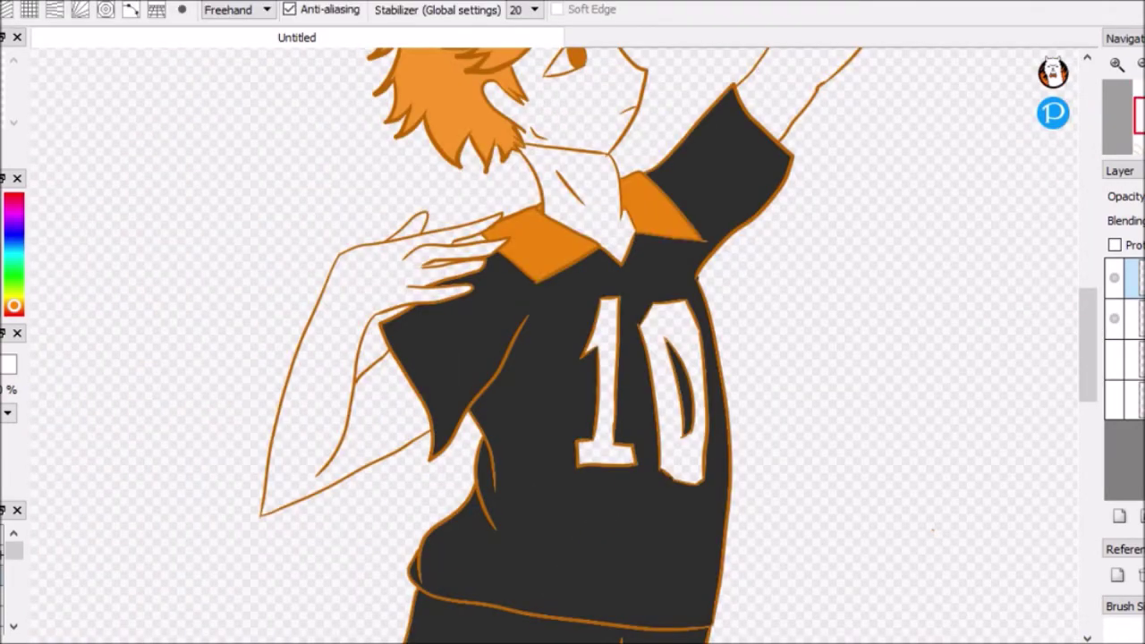
{"action": "scroll", "coordinate": [864, 289], "scroll_direction": "up", "scroll_amount": 2}
{"action": "scroll", "coordinate": [864, 289], "scroll_direction": "down", "scroll_amount": 2}
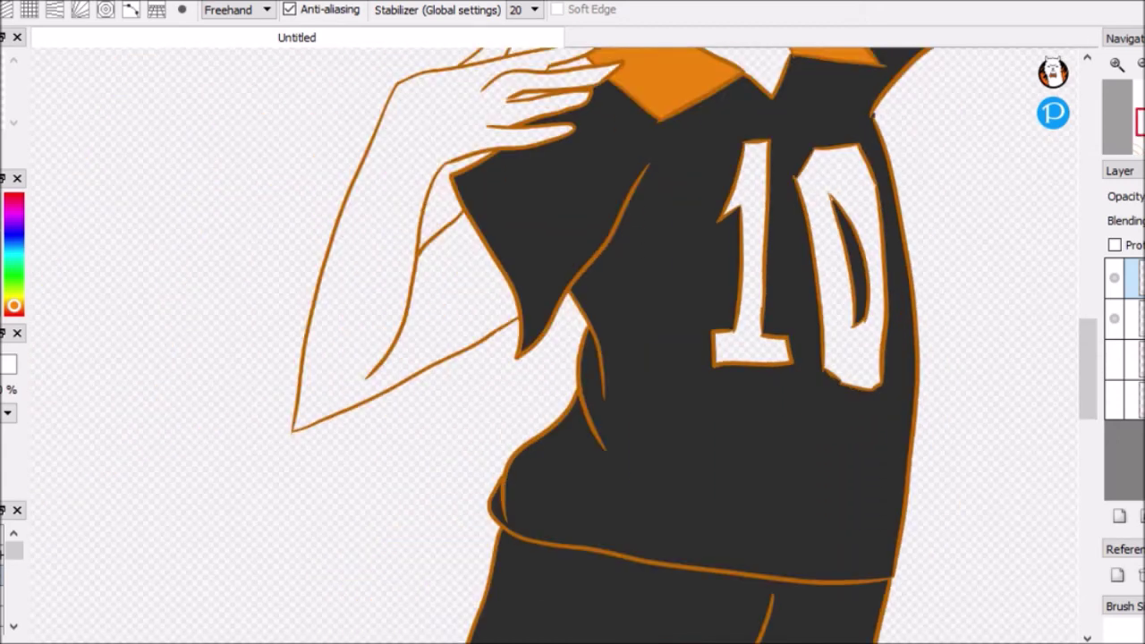
Draw thin white seam lines down the jersey side, undoing the bad strokes.
{"action": "left_click_drag", "start_coordinate": [656, 163], "coordinate": [599, 545]}
{"action": "scroll", "coordinate": [581, 451], "scroll_direction": "up", "scroll_amount": 3}
{"action": "scroll", "coordinate": [617, 224], "scroll_direction": "down", "scroll_amount": 2}
{"action": "left_click_drag", "start_coordinate": [626, 79], "coordinate": [620, 204]}
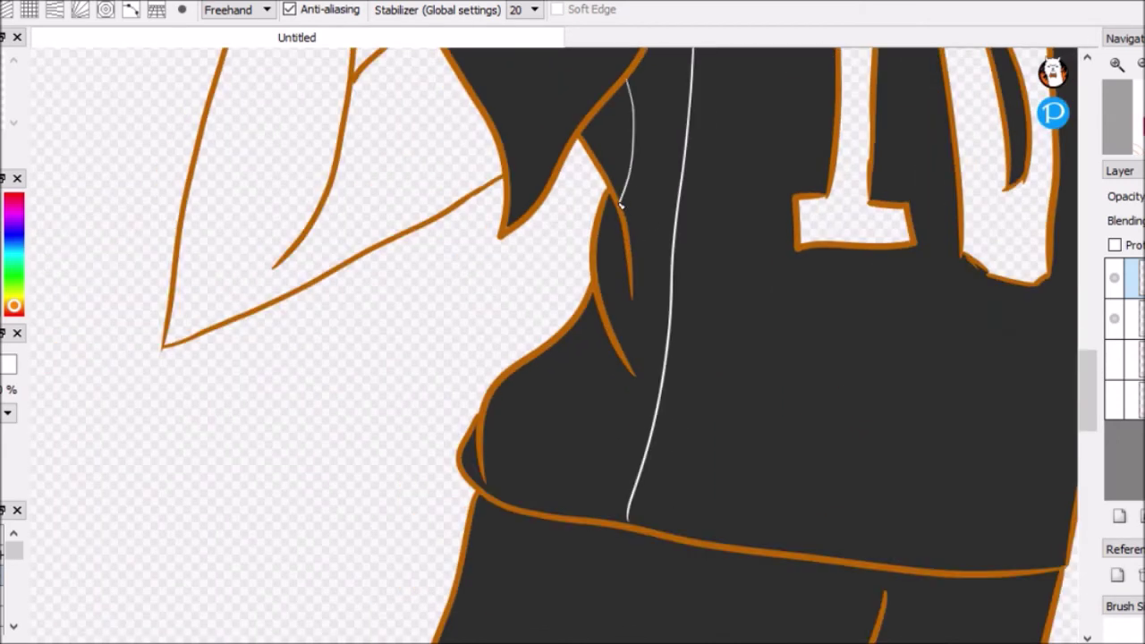
{"action": "scroll", "coordinate": [1051, 304], "scroll_direction": "down", "scroll_amount": 2}
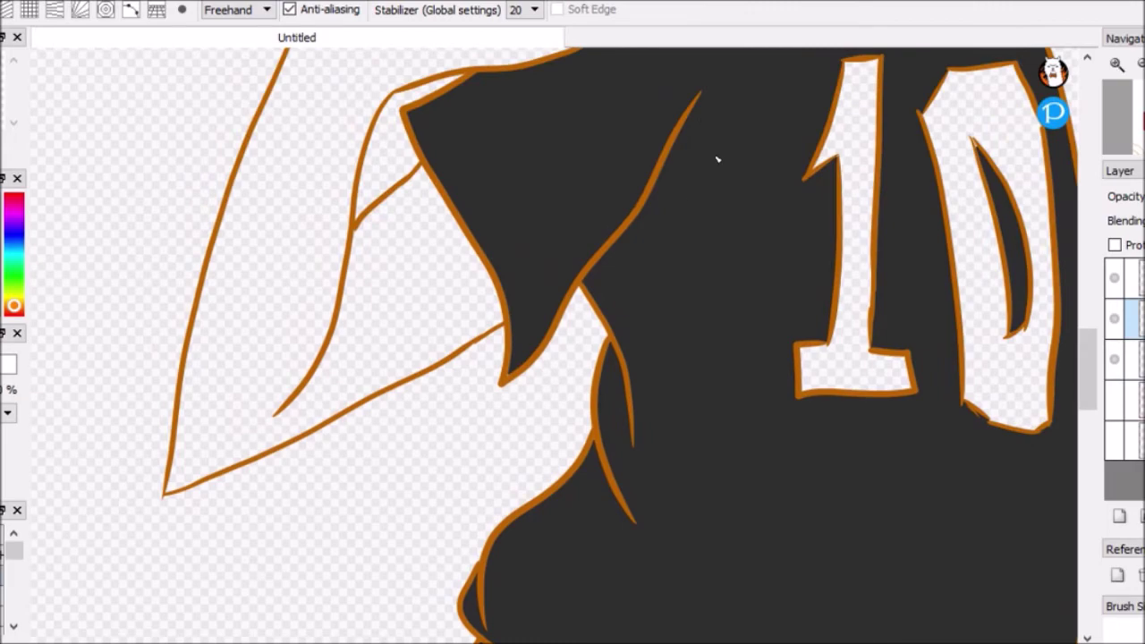
{"action": "scroll", "coordinate": [718, 159], "scroll_direction": "down", "scroll_amount": 2}
{"action": "left_click_drag", "start_coordinate": [688, 167], "coordinate": [629, 527]}
{"action": "scroll", "coordinate": [595, 174], "scroll_direction": "up", "scroll_amount": 3}
{"action": "scroll", "coordinate": [1102, 362], "scroll_direction": "down", "scroll_amount": 3}
{"action": "left_click_drag", "start_coordinate": [586, 237], "coordinate": [436, 545]}
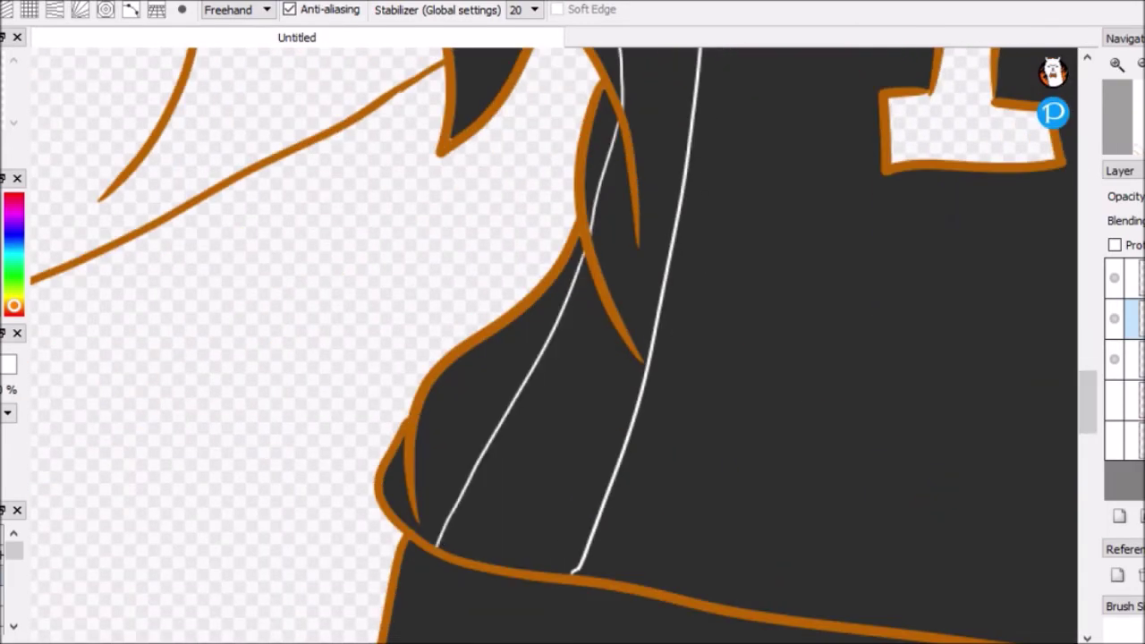
{"action": "scroll", "coordinate": [626, 358], "scroll_direction": "down", "scroll_amount": 2}
{"action": "key", "text": "ctrl+z"}
{"action": "key", "text": "ctrl+z"}
{"action": "scroll", "coordinate": [675, 116], "scroll_direction": "up", "scroll_amount": 1}
Redraw the long jersey seam and add a white seam down the shorts' left leg.
{"action": "left_click_drag", "start_coordinate": [675, 116], "coordinate": [693, 506]}
{"action": "scroll", "coordinate": [693, 507], "scroll_direction": "up", "scroll_amount": 2}
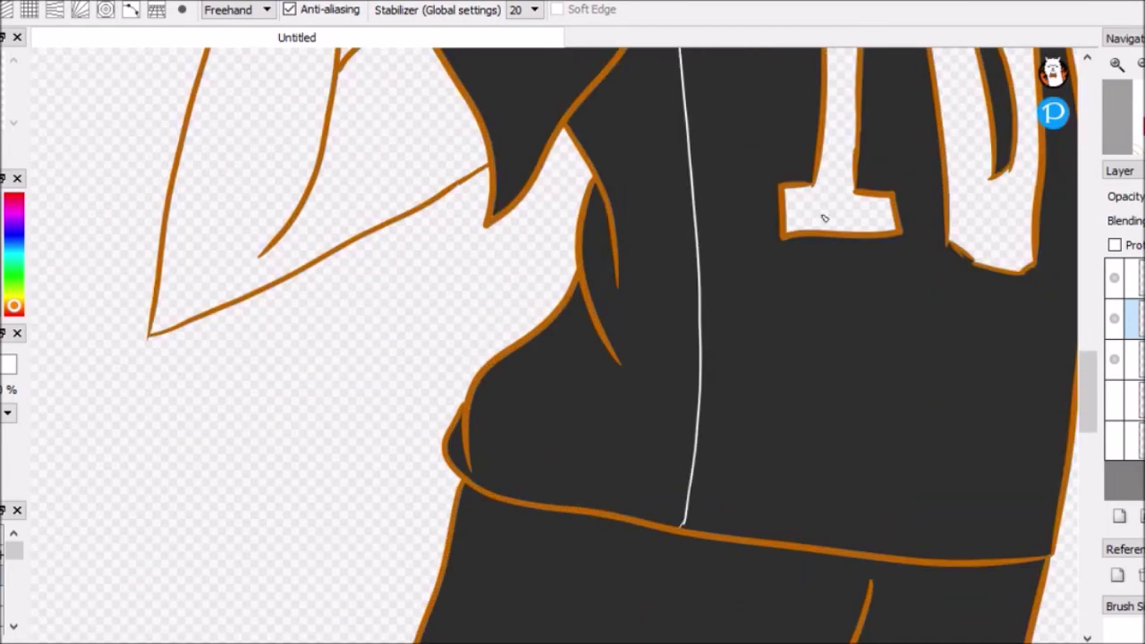
{"action": "mouse_move", "coordinate": [604, 159]}
{"action": "left_mouse_down"}
{"action": "mouse_move", "coordinate": [606, 273]}
{"action": "mouse_move", "coordinate": [474, 519]}
{"action": "left_mouse_up"}
{"action": "scroll", "coordinate": [569, 433], "scroll_direction": "down", "scroll_amount": 2}
{"action": "scroll", "coordinate": [573, 240], "scroll_direction": "up", "scroll_amount": 2}
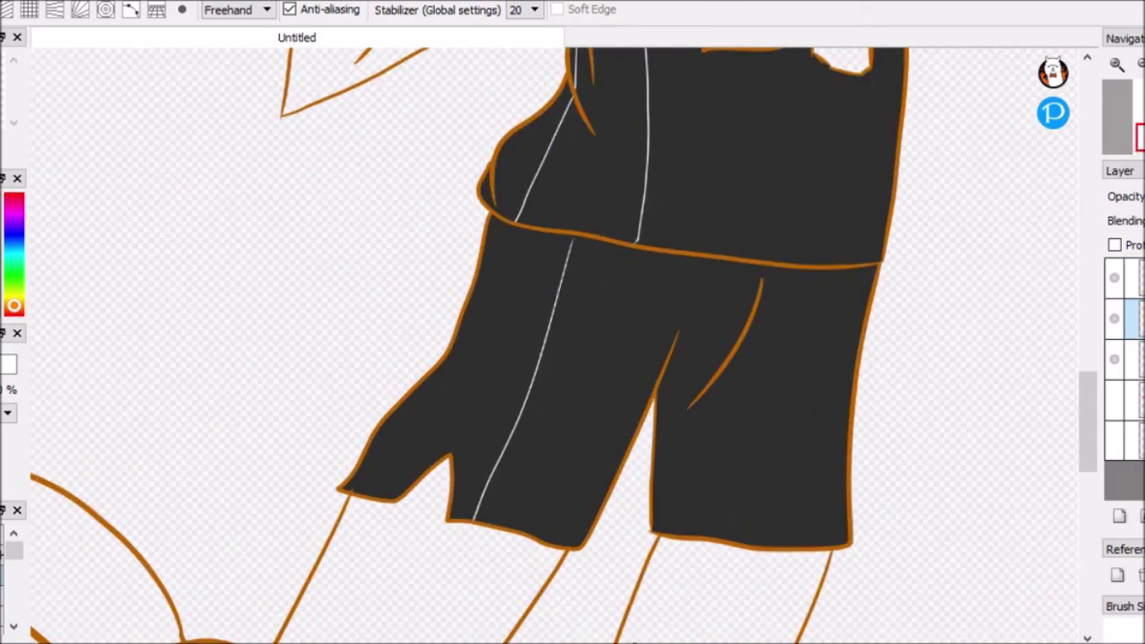
{"action": "scroll", "coordinate": [483, 429], "scroll_direction": "up", "scroll_amount": 1}
{"action": "left_click_drag", "start_coordinate": [578, 57], "coordinate": [375, 462]}
{"action": "scroll", "coordinate": [504, 563], "scroll_direction": "up", "scroll_amount": 3}
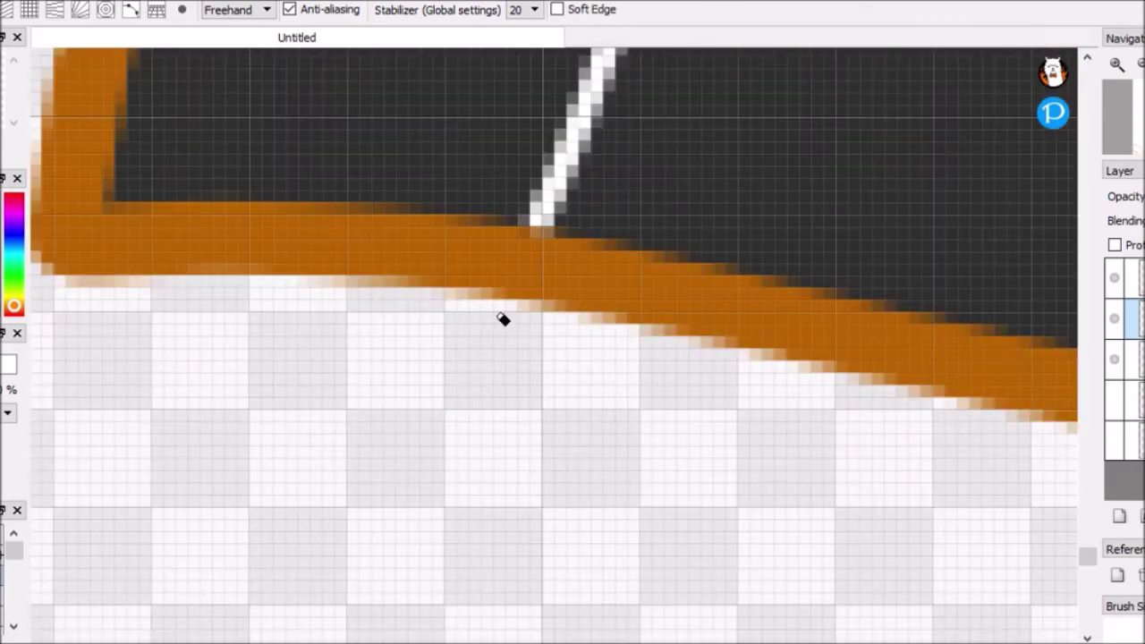
{"action": "scroll", "coordinate": [503, 320], "scroll_direction": "down", "scroll_amount": 5}
{"action": "scroll", "coordinate": [1091, 458], "scroll_direction": "down", "scroll_amount": 2}
{"action": "left_click_drag", "start_coordinate": [1091, 458], "coordinate": [1091, 367]}
{"action": "key", "text": "g"}
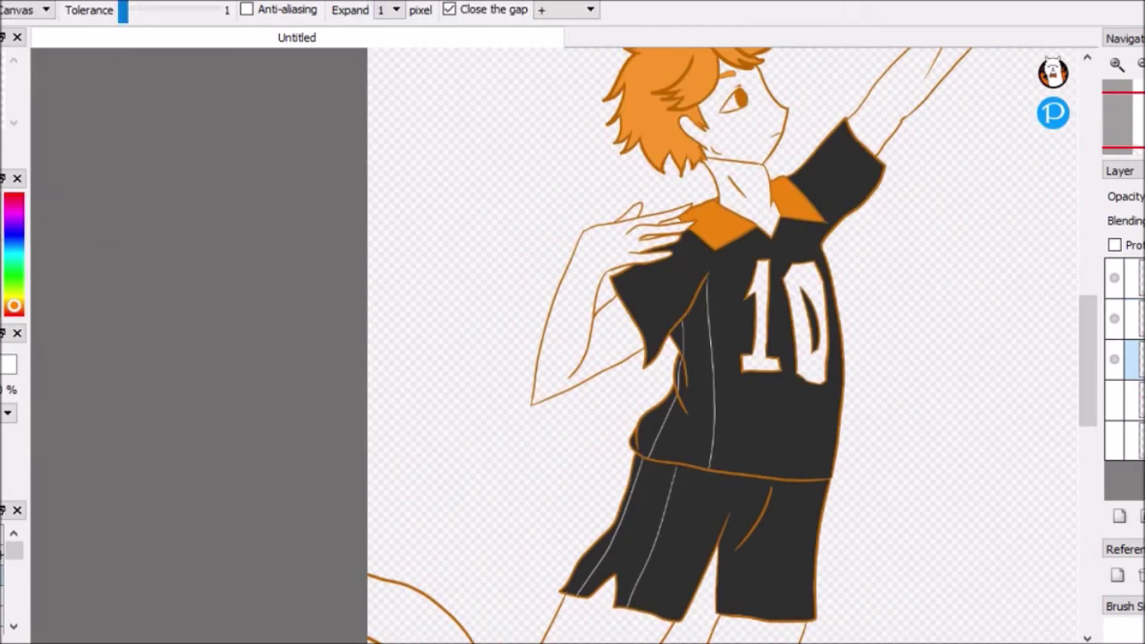
{"action": "scroll", "coordinate": [687, 355], "scroll_direction": "up", "scroll_amount": 2}
Fill the first two skin areas with flat peach.
{"action": "scroll", "coordinate": [687, 355], "scroll_direction": "down", "scroll_amount": 3}
{"action": "scroll", "coordinate": [654, 302], "scroll_direction": "up", "scroll_amount": 3}
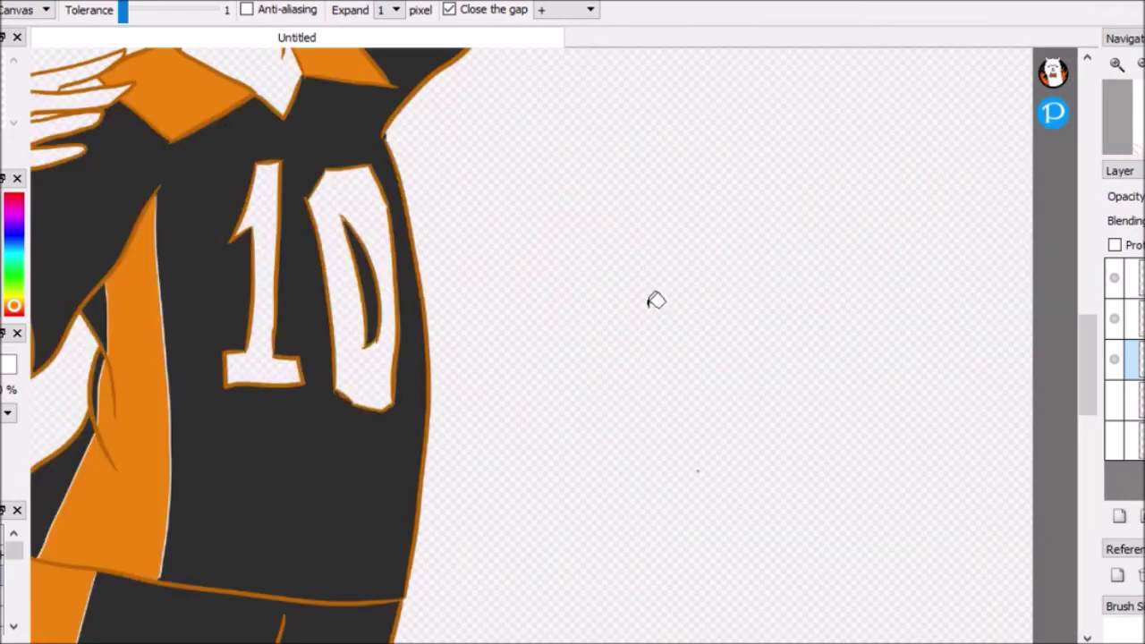
{"action": "scroll", "coordinate": [468, 301], "scroll_direction": "down", "scroll_amount": 2}
{"action": "scroll", "coordinate": [182, 338], "scroll_direction": "up", "scroll_amount": 3}
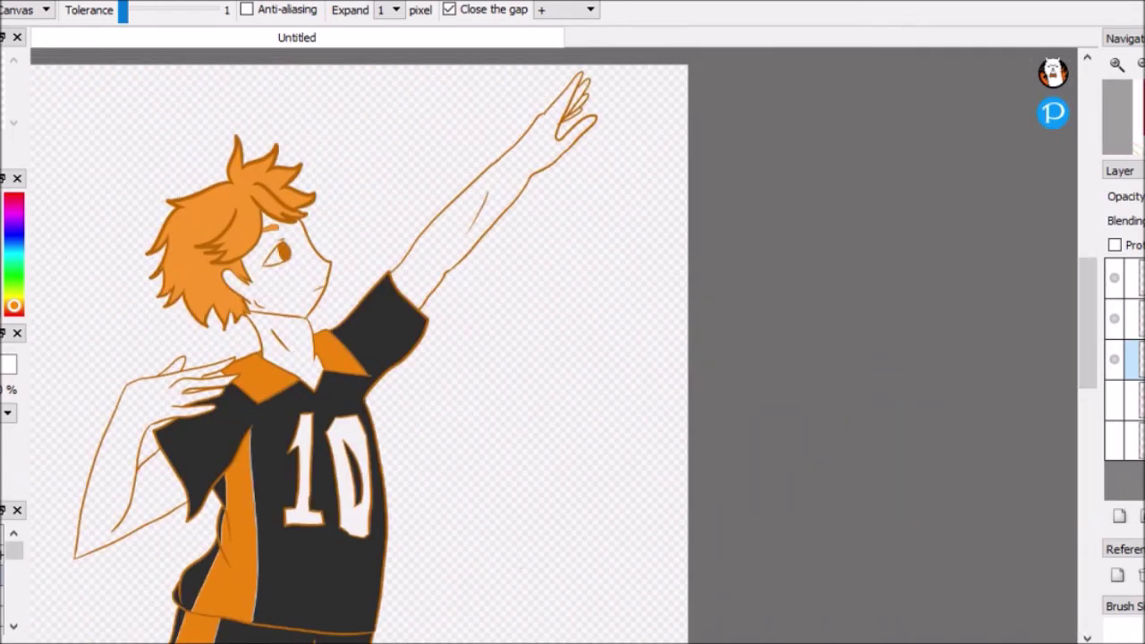
{"action": "scroll", "coordinate": [288, 332], "scroll_direction": "up", "scroll_amount": 2}
{"action": "left_click", "coordinate": [289, 332]}
{"action": "scroll", "coordinate": [289, 332], "scroll_direction": "up", "scroll_amount": 2}
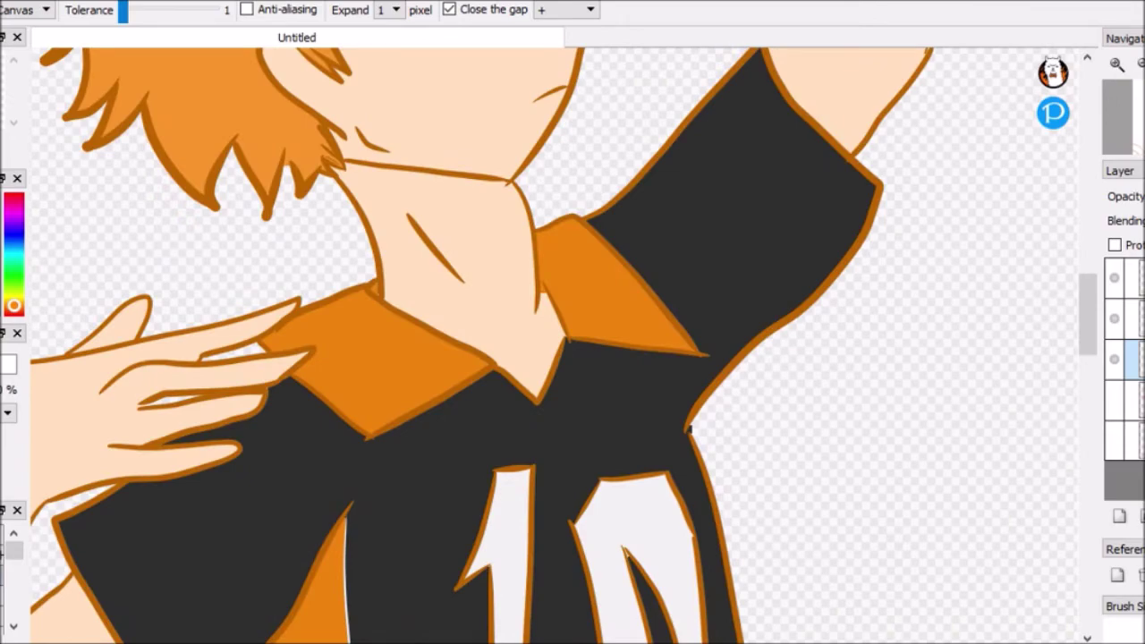
{"action": "scroll", "coordinate": [1009, 289], "scroll_direction": "up", "scroll_amount": 3}
{"action": "left_click", "coordinate": [1008, 289]}
{"action": "scroll", "coordinate": [1008, 289], "scroll_direction": "up", "scroll_amount": 2}
{"action": "key", "text": "b"}
{"action": "scroll", "coordinate": [868, 304], "scroll_direction": "down", "scroll_amount": 5}
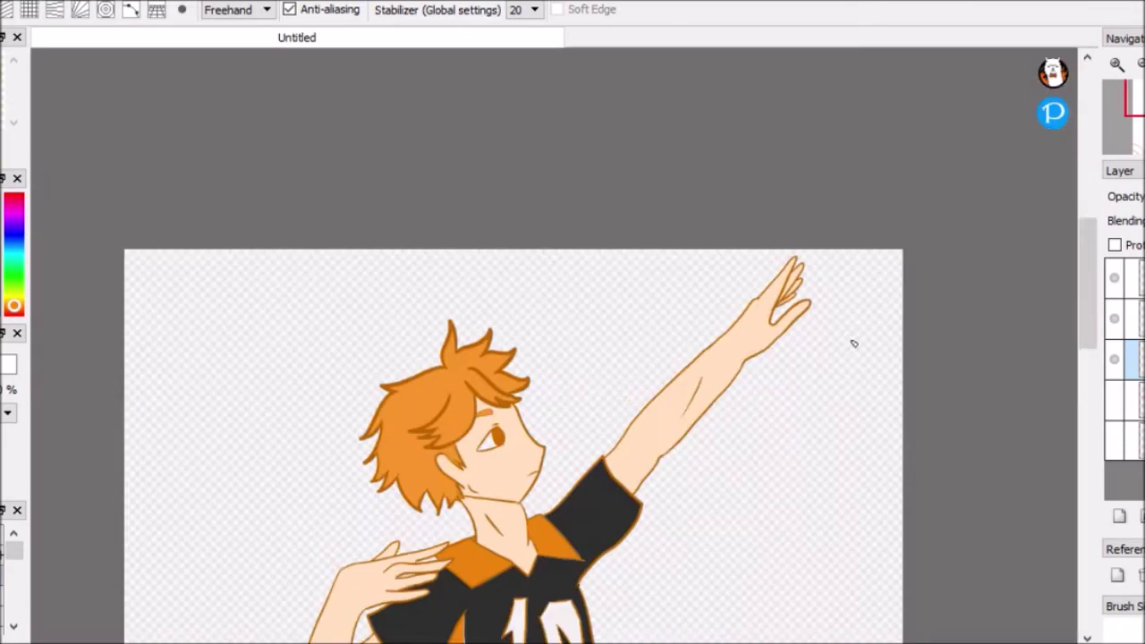
{"action": "scroll", "coordinate": [507, 357], "scroll_direction": "down", "scroll_amount": 3}
Fill the legs peach and widen the layer panel.
{"action": "key", "text": "g"}
{"action": "scroll", "coordinate": [153, 390], "scroll_direction": "down", "scroll_amount": 4}
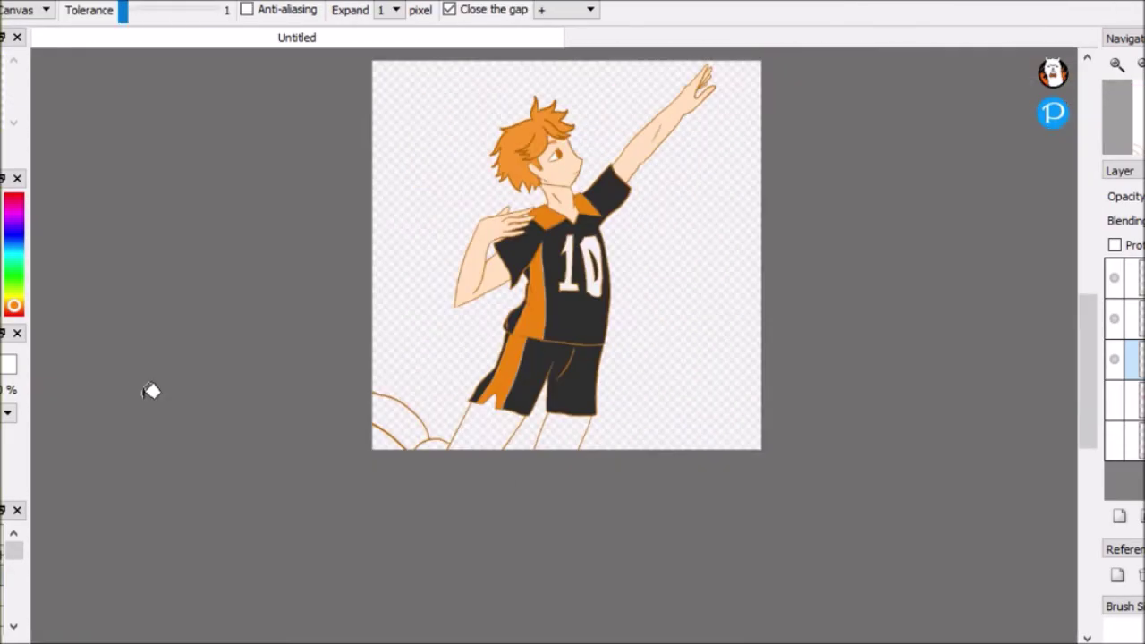
{"action": "left_click", "coordinate": [486, 421]}
{"action": "scroll", "coordinate": [509, 430], "scroll_direction": "up", "scroll_amount": 4}
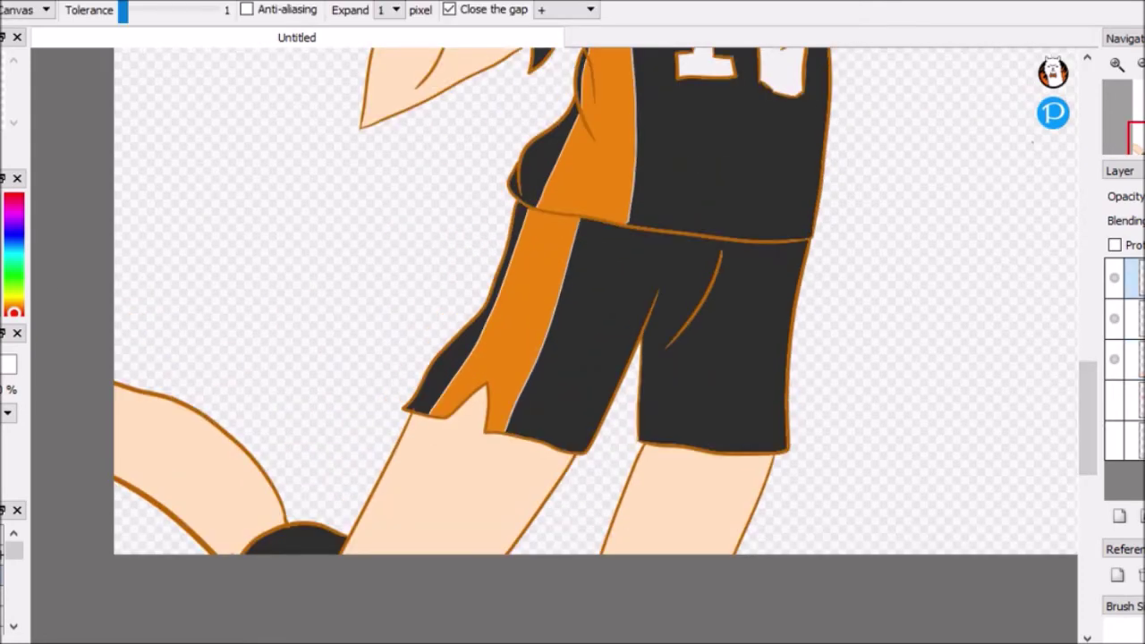
{"action": "key", "text": "b"}
{"action": "scroll", "coordinate": [308, 442], "scroll_direction": "up", "scroll_amount": 1}
{"action": "scroll", "coordinate": [280, 401], "scroll_direction": "down", "scroll_amount": 3}
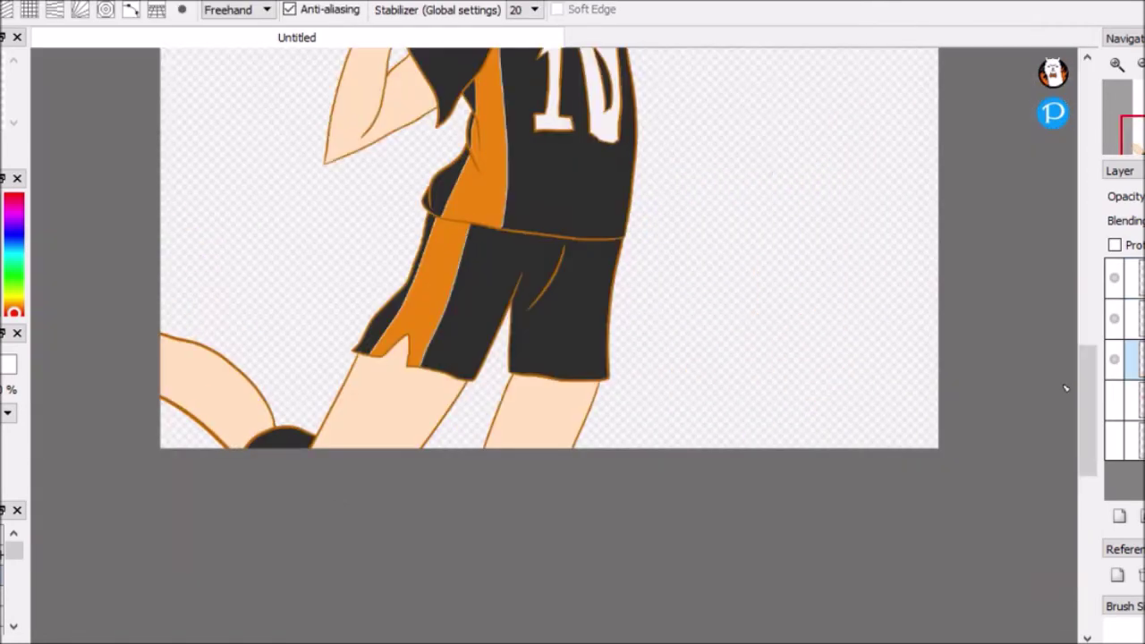
{"action": "left_click_drag", "start_coordinate": [1078, 384], "coordinate": [1077, 325]}
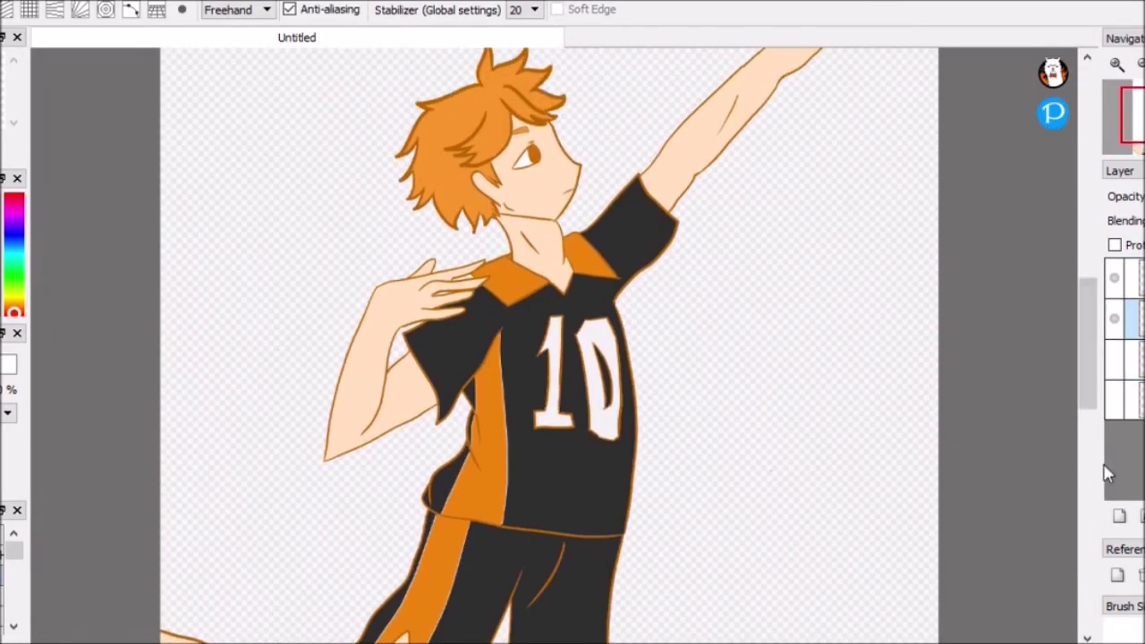
{"action": "left_click_drag", "start_coordinate": [1107, 474], "coordinate": [1015, 326]}
{"action": "scroll", "coordinate": [887, 379], "scroll_direction": "up", "scroll_amount": 2}
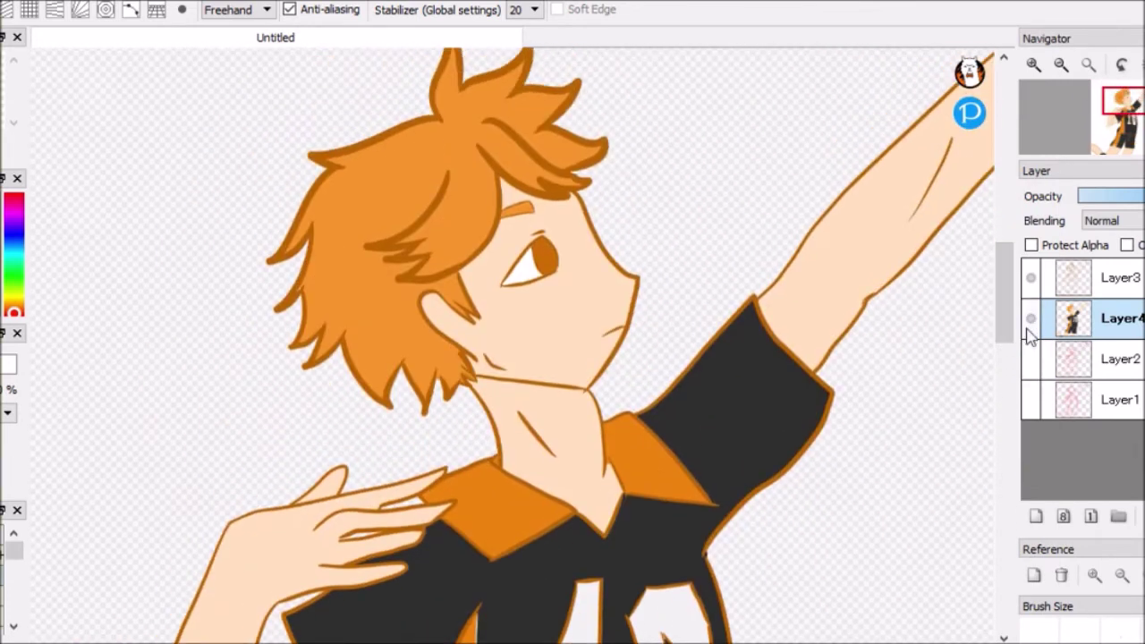
{"action": "left_click_drag", "start_coordinate": [1029, 327], "coordinate": [1013, 317]}
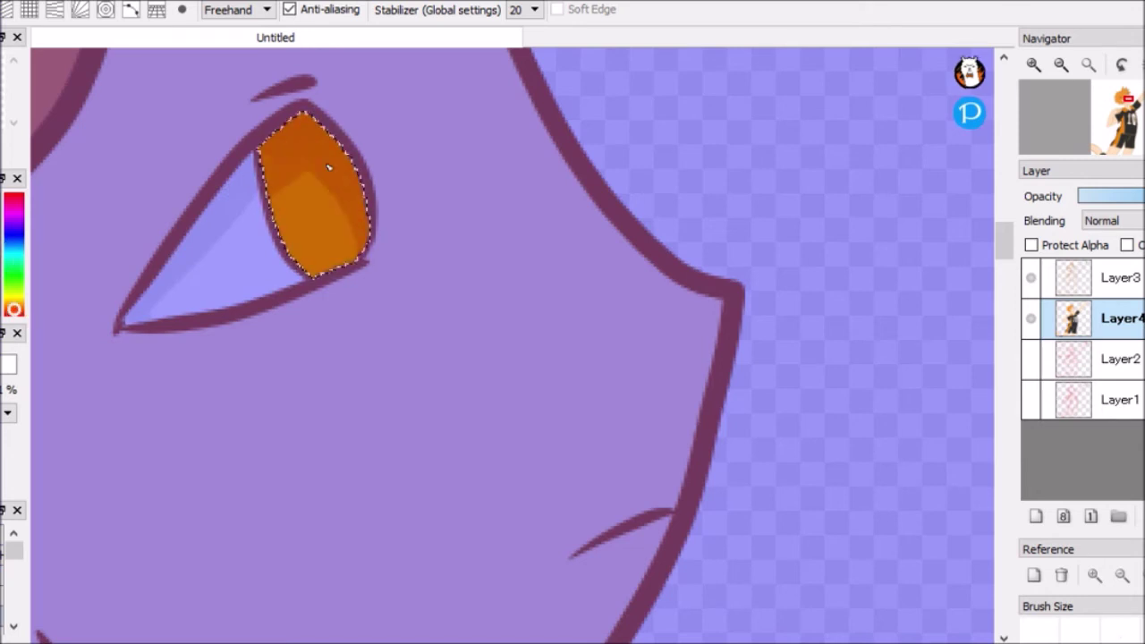
Paint darker skin shading on the forehead under the hair, above the eyelash and along the cheek.
{"action": "scroll", "coordinate": [372, 167], "scroll_direction": "up", "scroll_amount": 2}
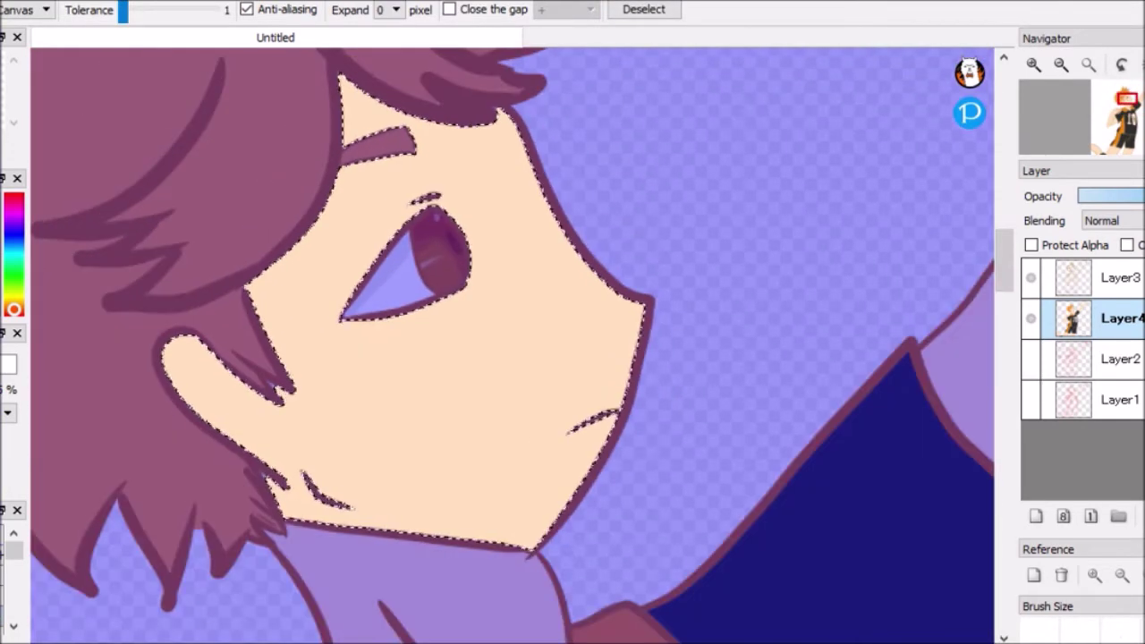
{"action": "key", "text": "b"}
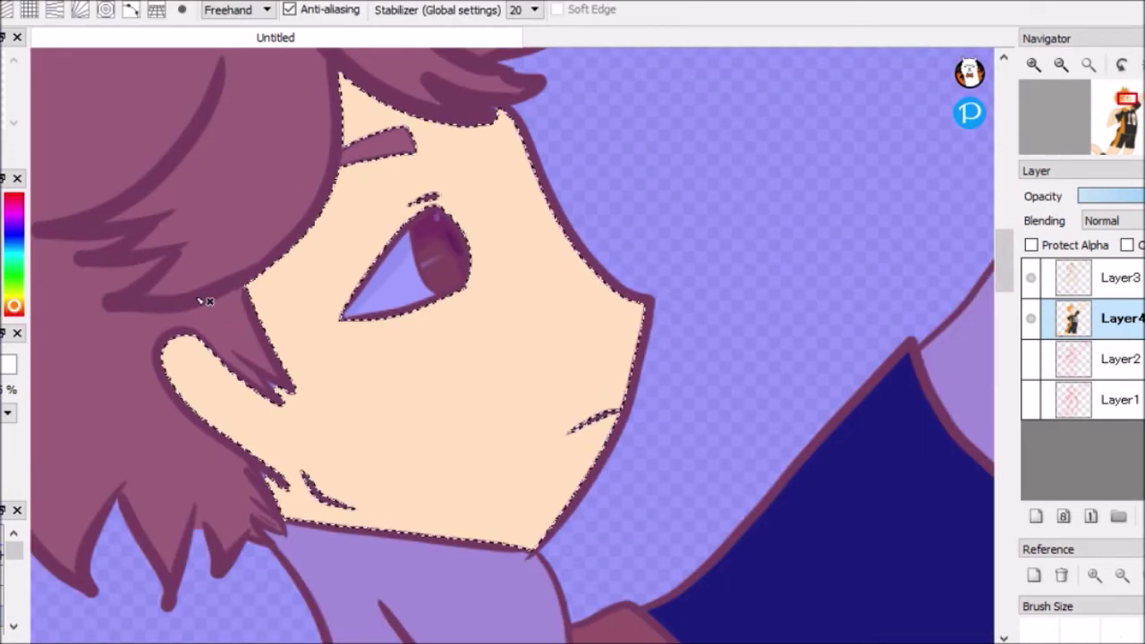
{"action": "left_click_drag", "start_coordinate": [519, 129], "coordinate": [349, 177]}
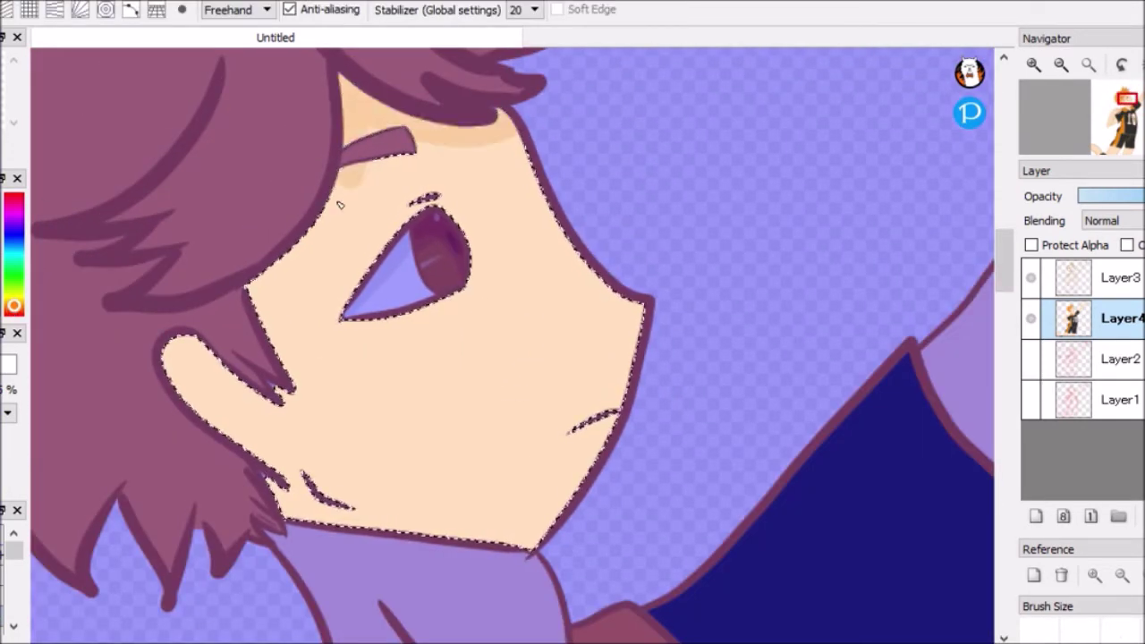
{"action": "scroll", "coordinate": [340, 205], "scroll_direction": "up", "scroll_amount": 3}
{"action": "left_click_drag", "start_coordinate": [394, 251], "coordinate": [474, 210]}
{"action": "scroll", "coordinate": [369, 241], "scroll_direction": "down", "scroll_amount": 3}
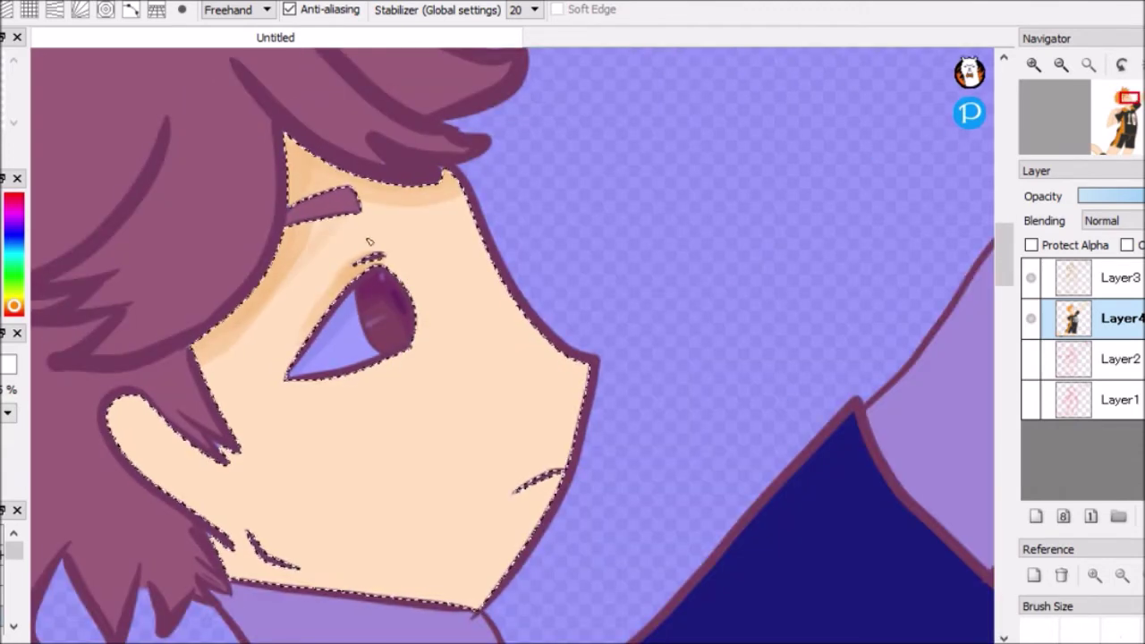
{"action": "left_click_drag", "start_coordinate": [224, 420], "coordinate": [161, 537]}
{"action": "scroll", "coordinate": [268, 357], "scroll_direction": "down", "scroll_amount": 1}
{"action": "mouse_move", "coordinate": [117, 394]}
{"action": "left_mouse_down"}
{"action": "mouse_move", "coordinate": [153, 378]}
{"action": "mouse_move", "coordinate": [313, 581]}
{"action": "left_mouse_up"}
{"action": "scroll", "coordinate": [392, 503], "scroll_direction": "down", "scroll_amount": 3}
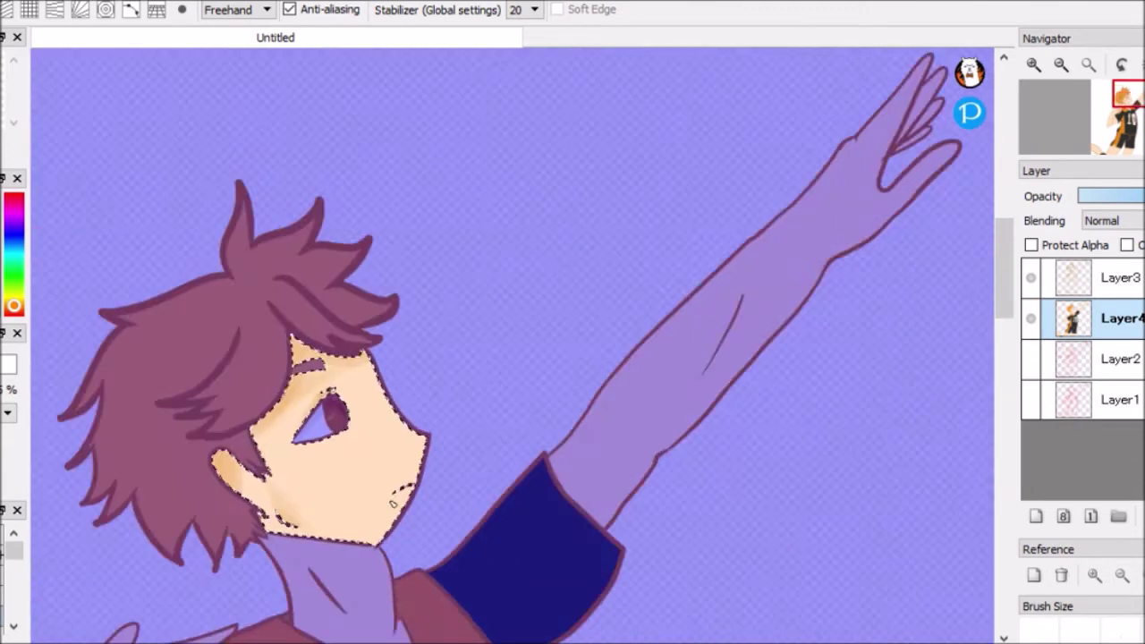
{"action": "scroll", "coordinate": [391, 504], "scroll_direction": "up", "scroll_amount": 5}
{"action": "scroll", "coordinate": [713, 289], "scroll_direction": "down", "scroll_amount": 5}
Select the neck with the magic wand and shade under the jaw, then select the raised arm's skin.
{"action": "key", "text": "ctrl+d"}
{"action": "key", "text": "w"}
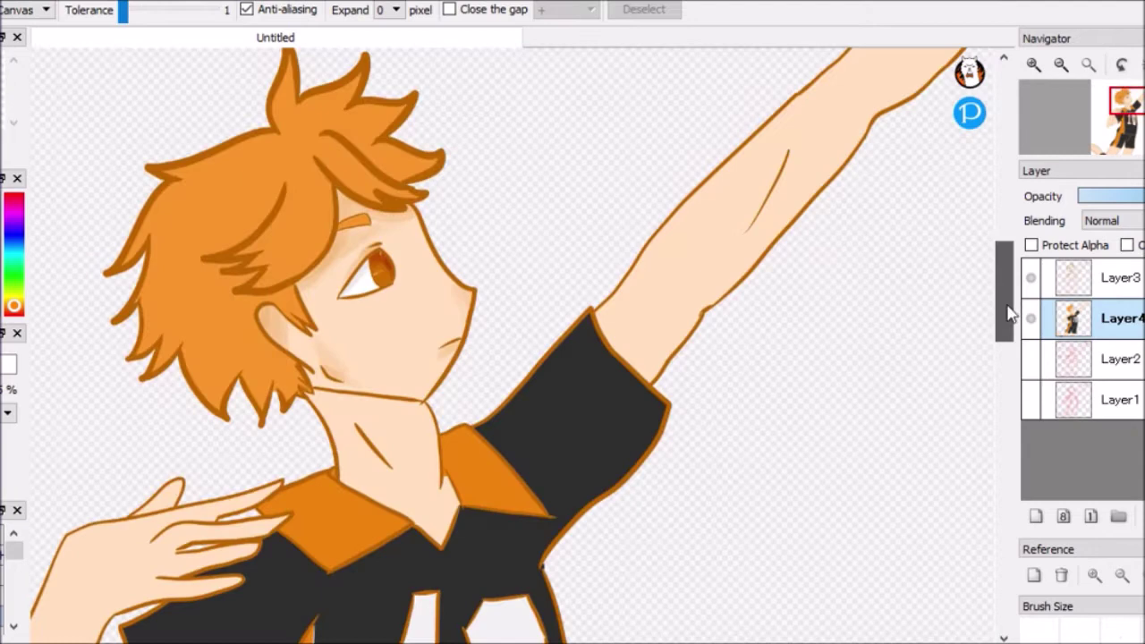
{"action": "left_click", "coordinate": [393, 429]}
{"action": "scroll", "coordinate": [393, 402], "scroll_direction": "up", "scroll_amount": 5}
{"action": "key", "text": "b"}
{"action": "left_click_drag", "start_coordinate": [409, 357], "coordinate": [472, 448]}
{"action": "mouse_move", "coordinate": [465, 295]}
{"action": "left_mouse_down"}
{"action": "mouse_move", "coordinate": [554, 375]}
{"action": "mouse_move", "coordinate": [433, 254]}
{"action": "left_mouse_up"}
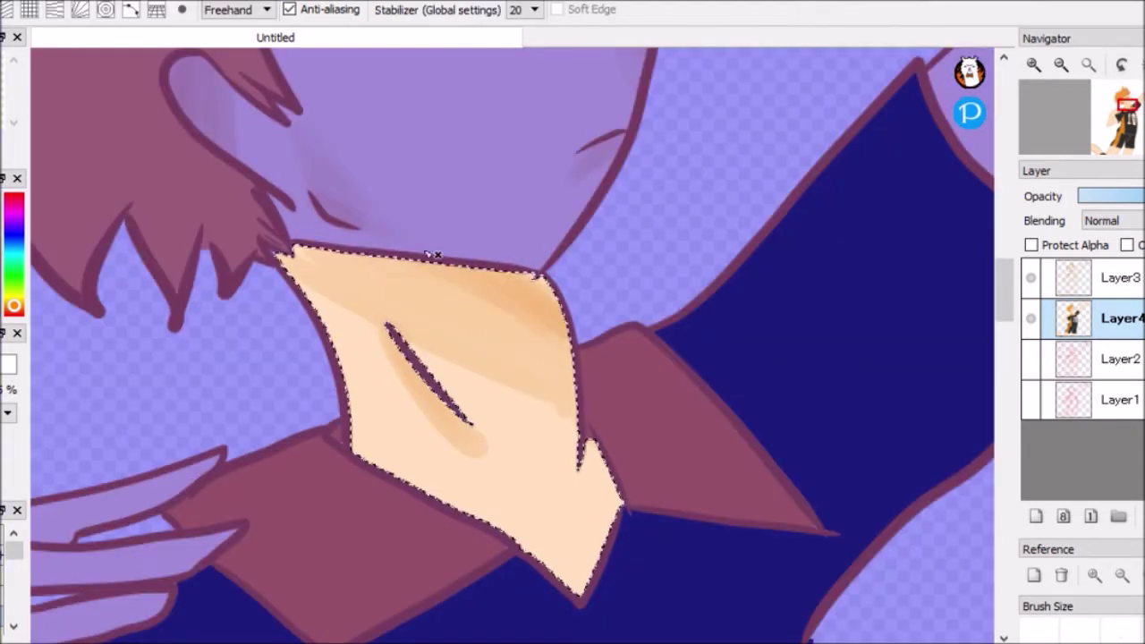
{"action": "scroll", "coordinate": [606, 475], "scroll_direction": "down", "scroll_amount": 5}
{"action": "key", "text": "ctrl+d"}
{"action": "key", "text": "w"}
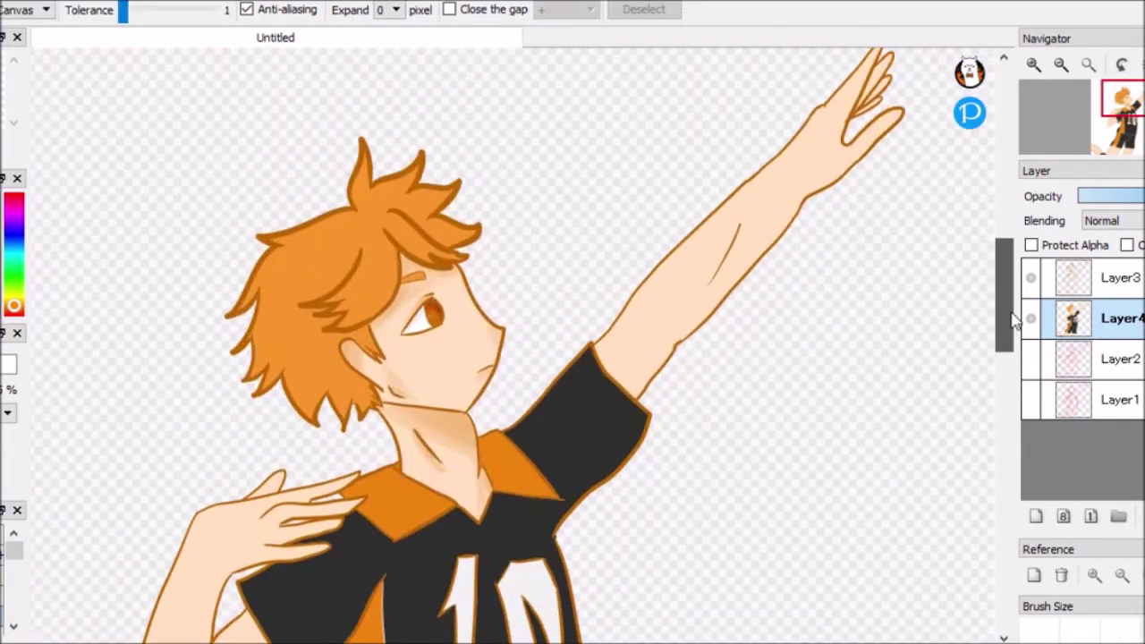
{"action": "left_click", "coordinate": [767, 256]}
With the Brush, paint skin shading beside the forearm line and on the raised hand.
{"action": "scroll", "coordinate": [876, 325], "scroll_direction": "up", "scroll_amount": 4}
{"action": "key", "text": "b"}
{"action": "scroll", "coordinate": [786, 367], "scroll_direction": "up", "scroll_amount": 2}
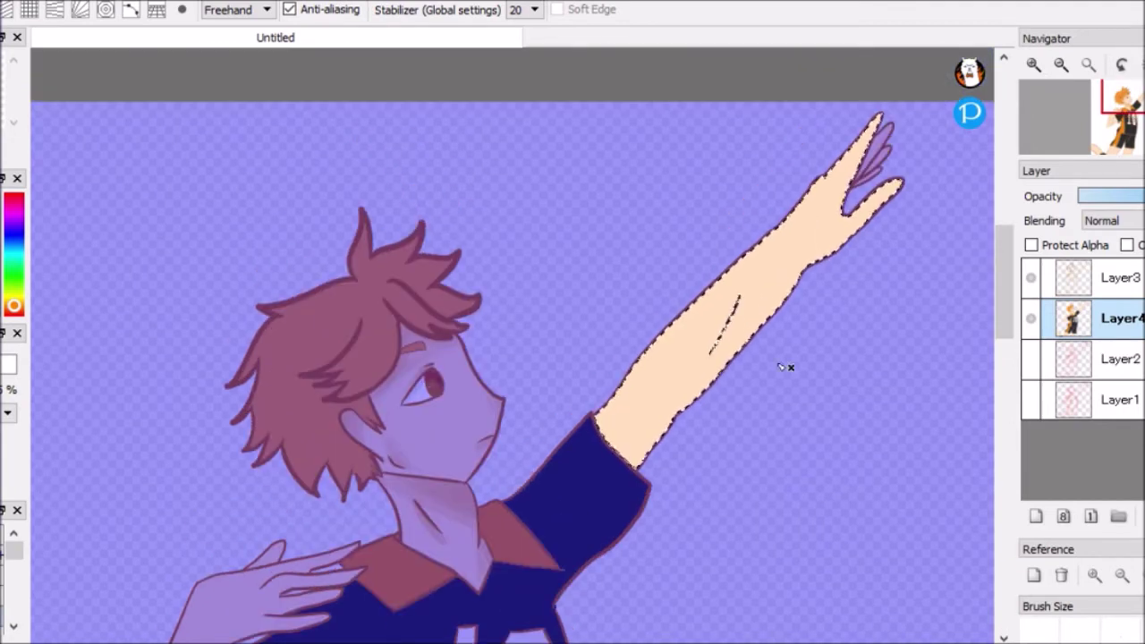
{"action": "scroll", "coordinate": [787, 366], "scroll_direction": "up", "scroll_amount": 3}
{"action": "left_click_drag", "start_coordinate": [774, 367], "coordinate": [723, 468]}
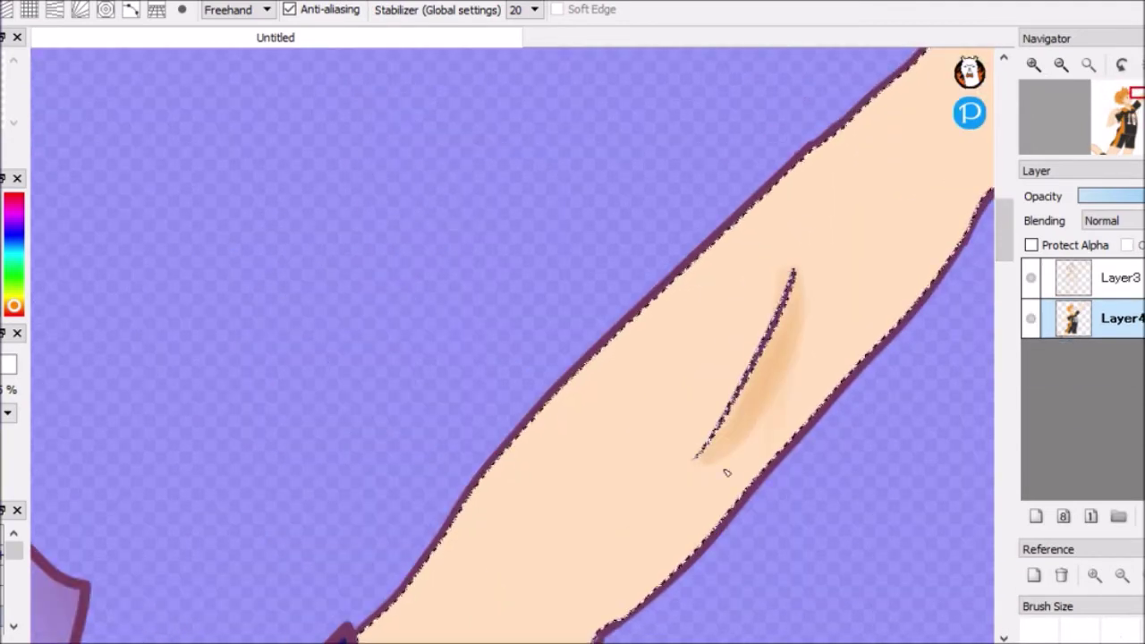
{"action": "scroll", "coordinate": [662, 286], "scroll_direction": "up", "scroll_amount": 3}
{"action": "scroll", "coordinate": [603, 114], "scroll_direction": "down", "scroll_amount": 1}
{"action": "mouse_move", "coordinate": [340, 375]}
{"action": "left_mouse_down"}
{"action": "mouse_move", "coordinate": [317, 420]}
{"action": "mouse_move", "coordinate": [309, 519]}
{"action": "left_mouse_up"}
{"action": "scroll", "coordinate": [357, 358], "scroll_direction": "down", "scroll_amount": 3}
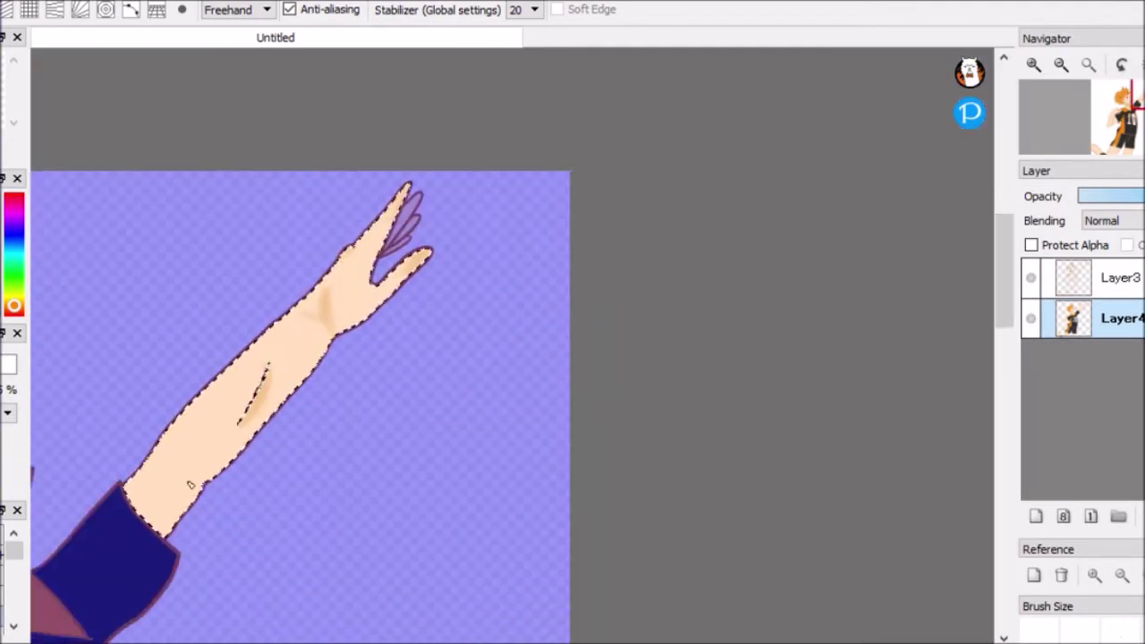
{"action": "scroll", "coordinate": [167, 557], "scroll_direction": "up", "scroll_amount": 3}
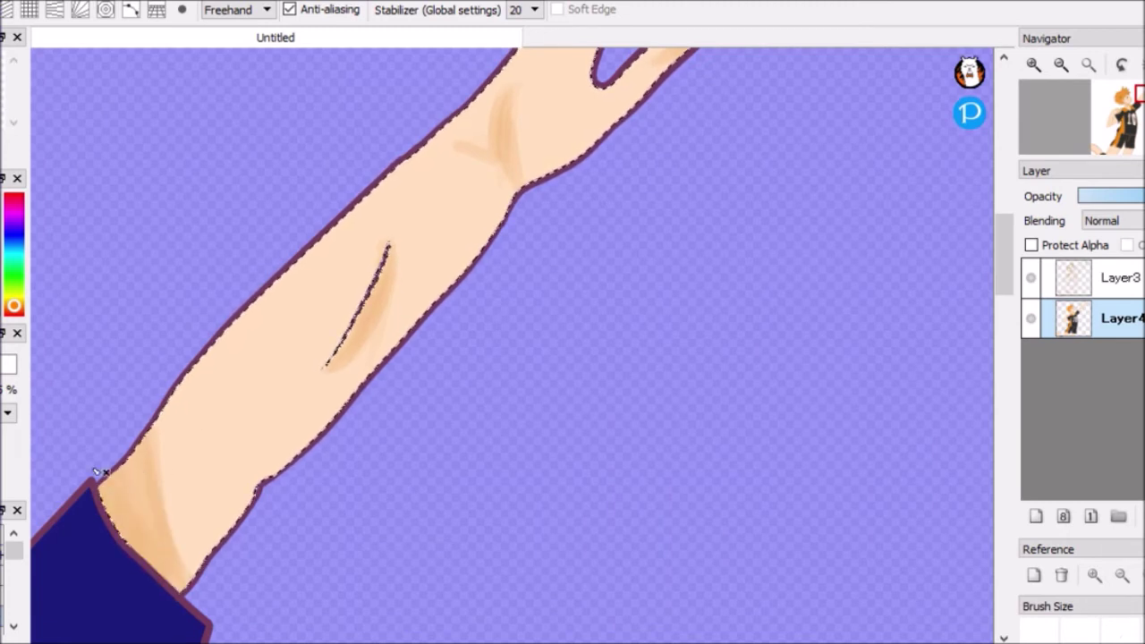
Shade near the elbow, the fingers on the chest, and along the lower arm's edge.
{"action": "left_click_drag", "start_coordinate": [96, 471], "coordinate": [122, 352]}
{"action": "scroll", "coordinate": [69, 401], "scroll_direction": "down", "scroll_amount": 3}
{"action": "scroll", "coordinate": [508, 367], "scroll_direction": "up", "scroll_amount": 3}
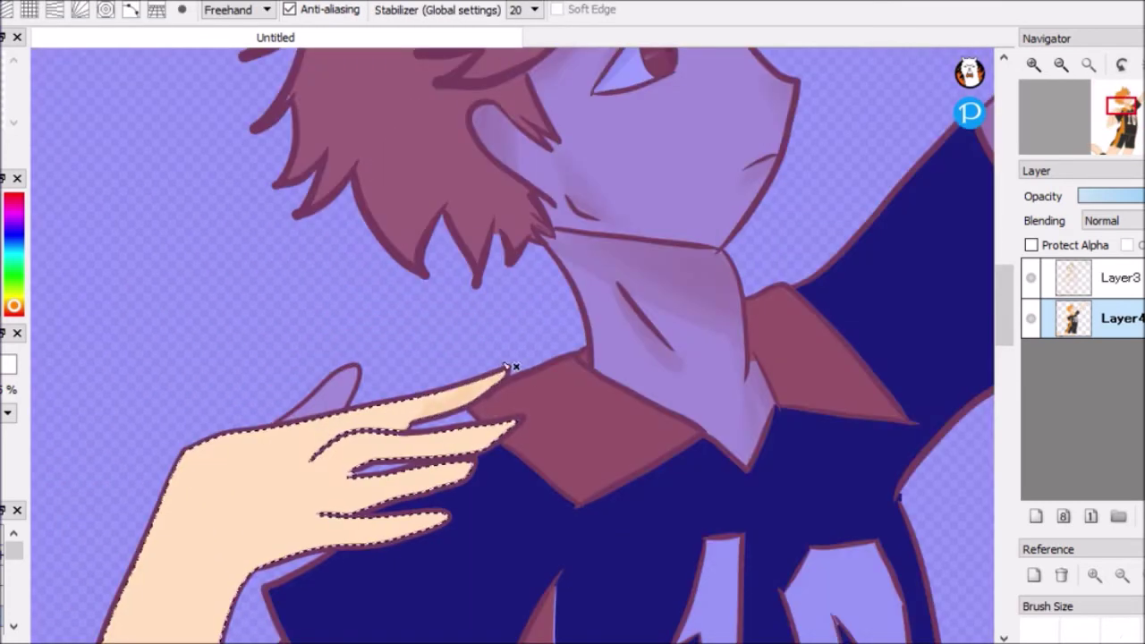
{"action": "left_click_drag", "start_coordinate": [505, 420], "coordinate": [416, 431]}
{"action": "left_click_drag", "start_coordinate": [456, 470], "coordinate": [340, 532]}
{"action": "scroll", "coordinate": [197, 468], "scroll_direction": "up", "scroll_amount": 3}
{"action": "left_click_drag", "start_coordinate": [232, 178], "coordinate": [147, 367]}
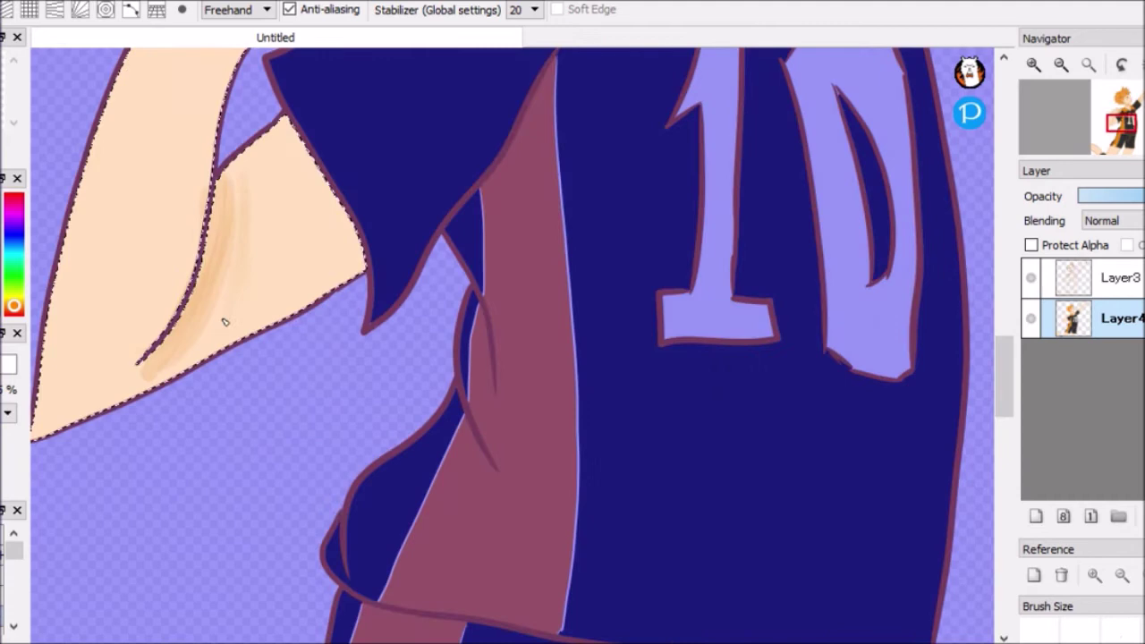
{"action": "scroll", "coordinate": [224, 322], "scroll_direction": "down", "scroll_amount": 3}
{"action": "scroll", "coordinate": [1007, 375], "scroll_direction": "down", "scroll_amount": 3}
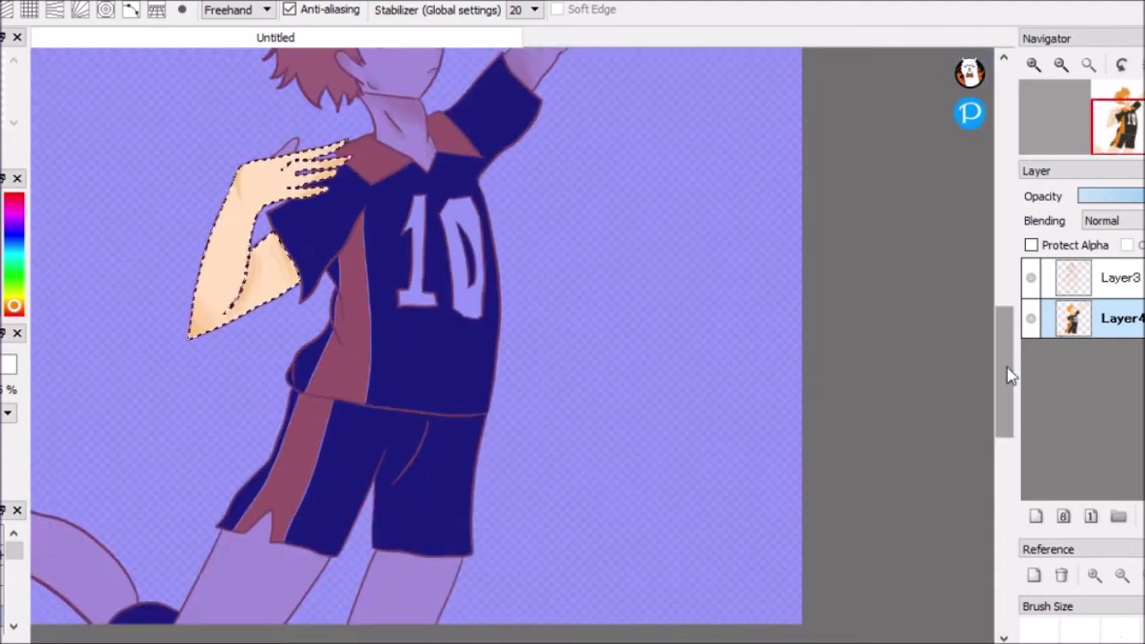
{"action": "left_click_drag", "start_coordinate": [1007, 375], "coordinate": [1007, 353]}
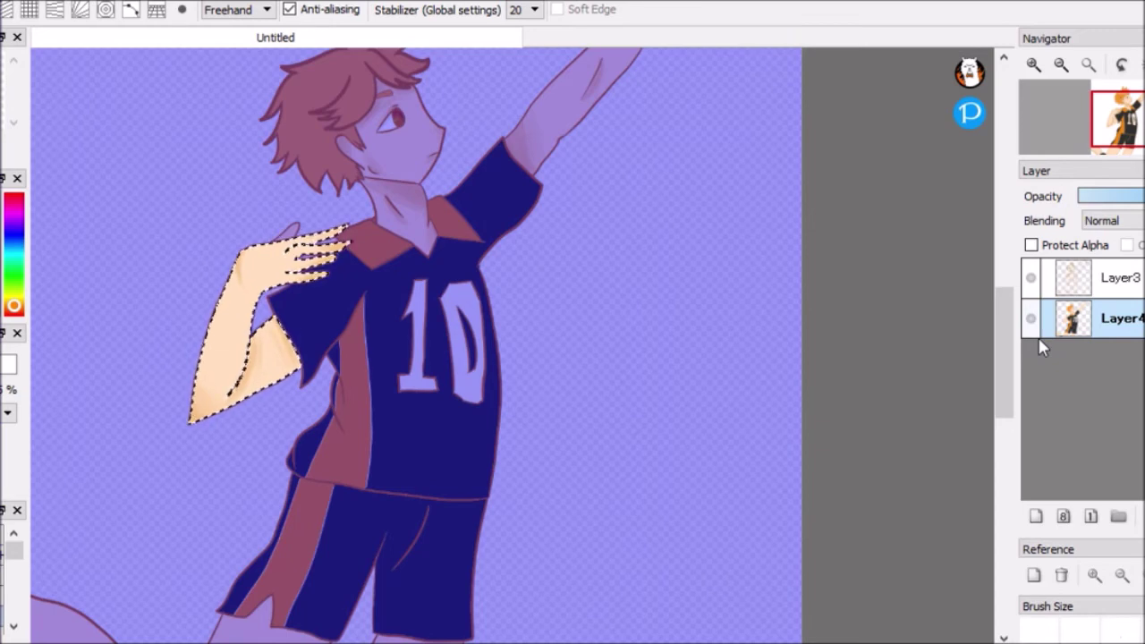
Select each leg's skin and shade the tops of both thighs just below the shorts.
{"action": "scroll", "coordinate": [396, 276], "scroll_direction": "up", "scroll_amount": 3}
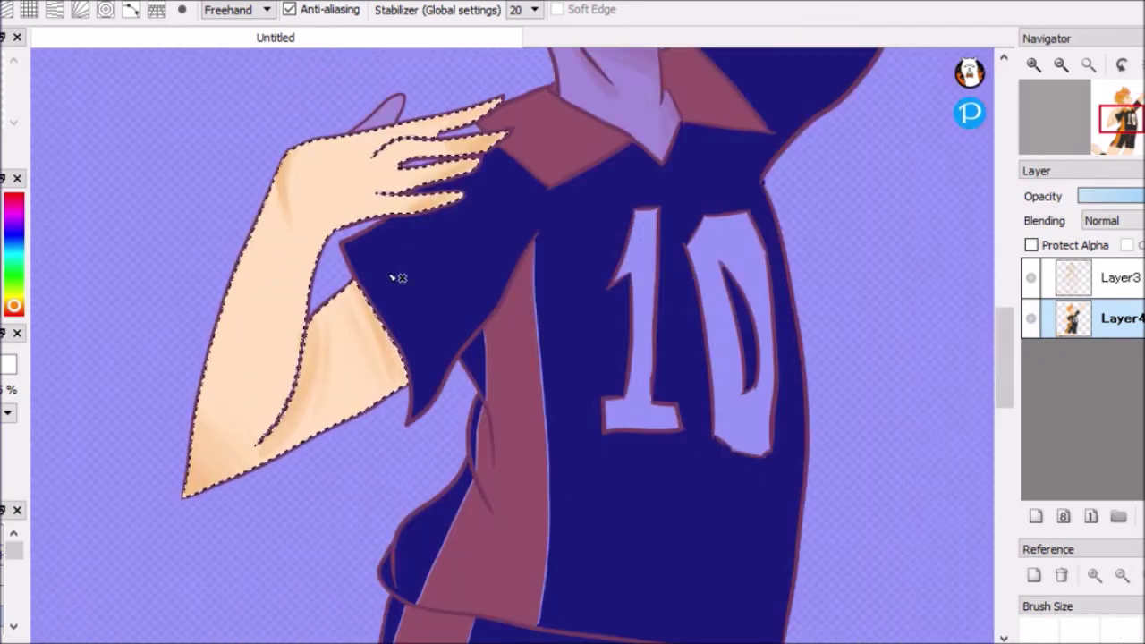
{"action": "scroll", "coordinate": [152, 215], "scroll_direction": "down", "scroll_amount": 5}
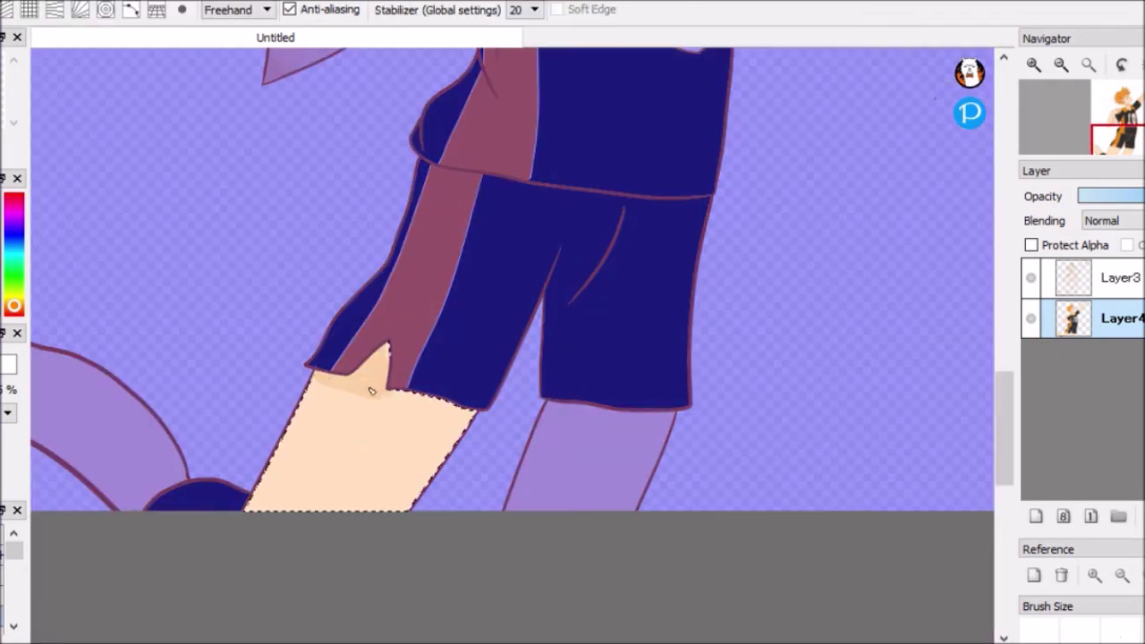
{"action": "left_click_drag", "start_coordinate": [372, 390], "coordinate": [451, 473]}
{"action": "left_click", "coordinate": [608, 456]}
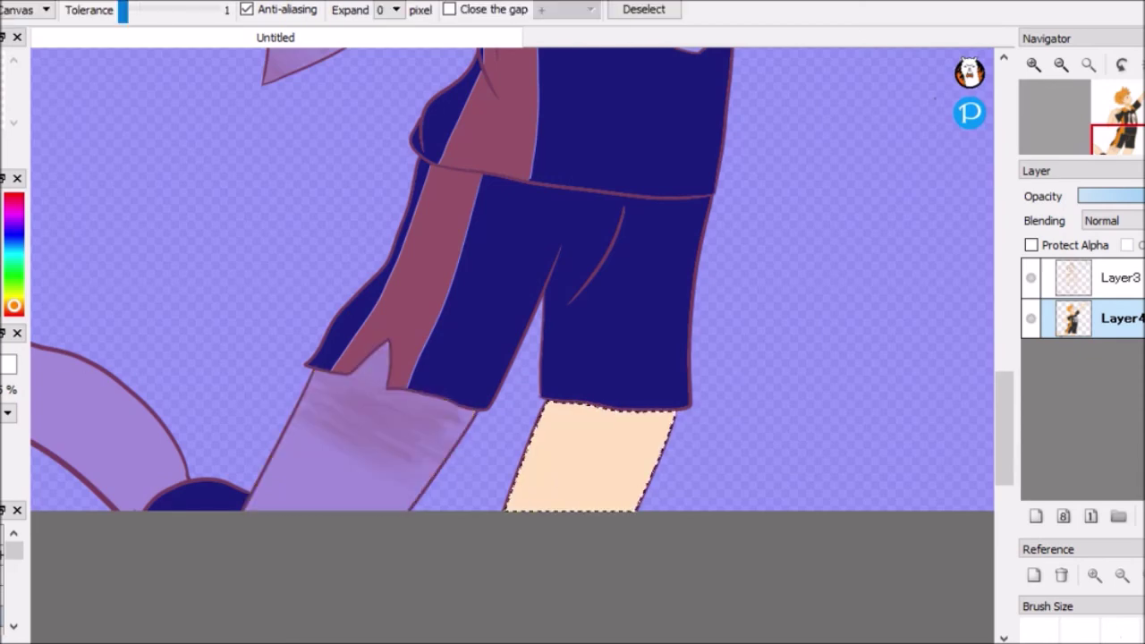
{"action": "left_click_drag", "start_coordinate": [564, 421], "coordinate": [638, 479]}
{"action": "scroll", "coordinate": [562, 433], "scroll_direction": "down", "scroll_amount": 3}
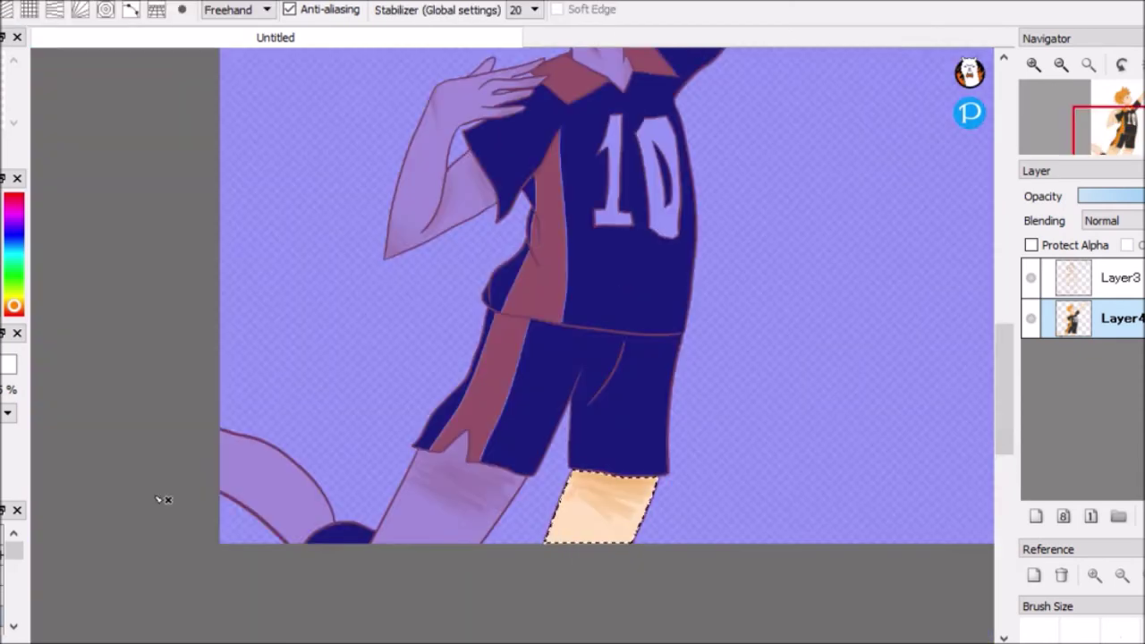
{"action": "left_click", "coordinate": [269, 483]}
{"action": "scroll", "coordinate": [197, 271], "scroll_direction": "down", "scroll_amount": 3}
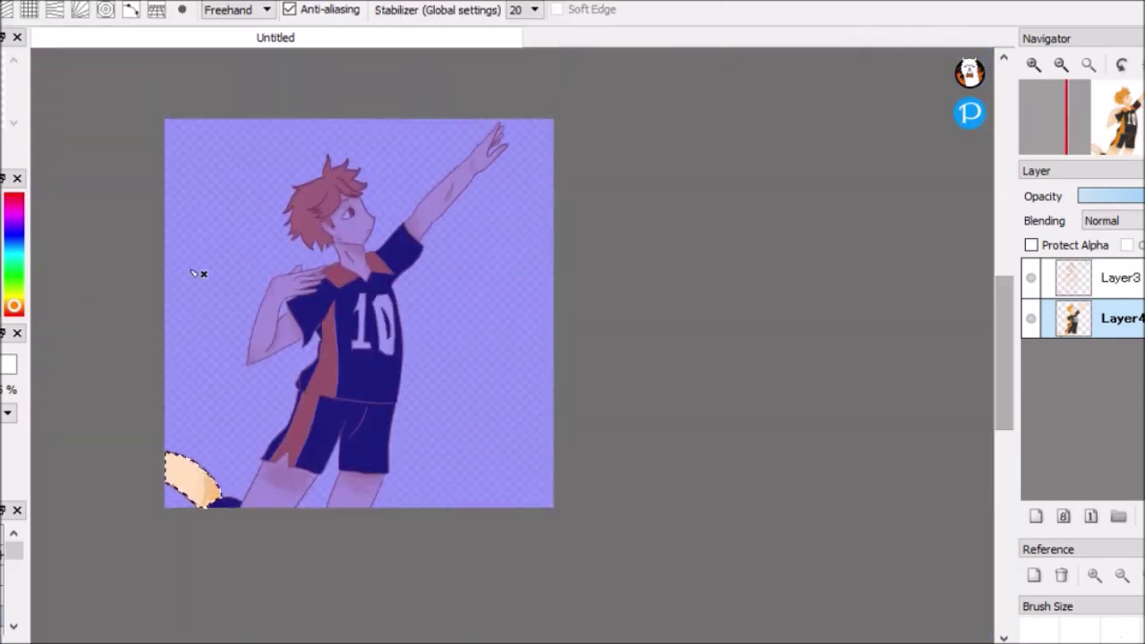
Clear the current selection and return to the Brush tool.
{"action": "key", "text": "w"}
{"action": "scroll", "coordinate": [990, 319], "scroll_direction": "up", "scroll_amount": 3}
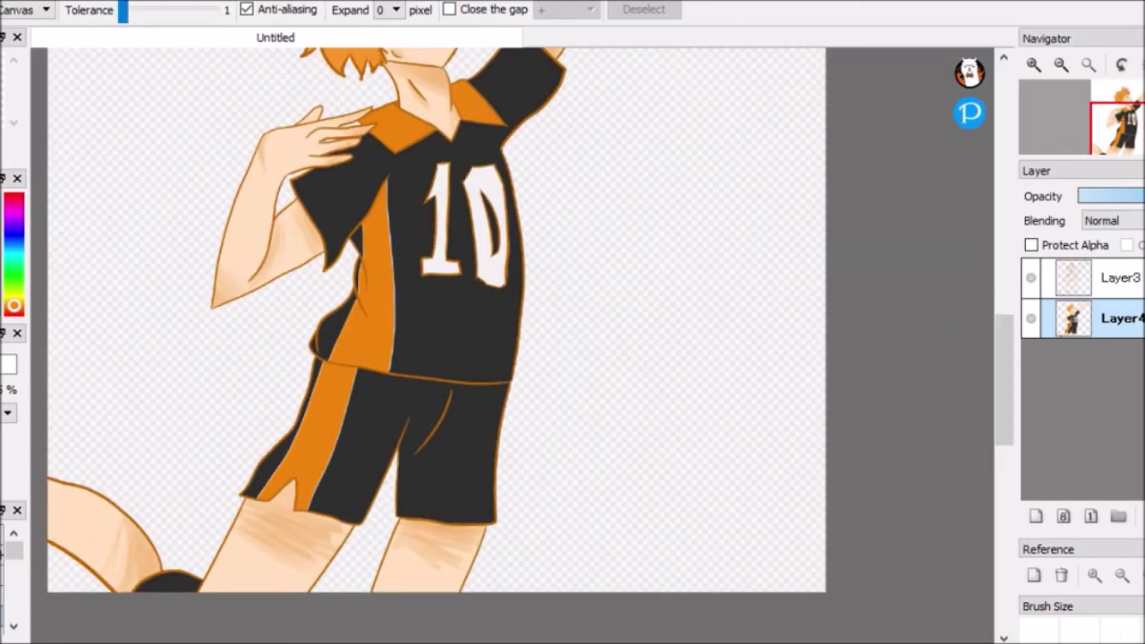
{"action": "left_click", "coordinate": [22, 559]}
{"action": "scroll", "coordinate": [253, 531], "scroll_direction": "up", "scroll_amount": 3}
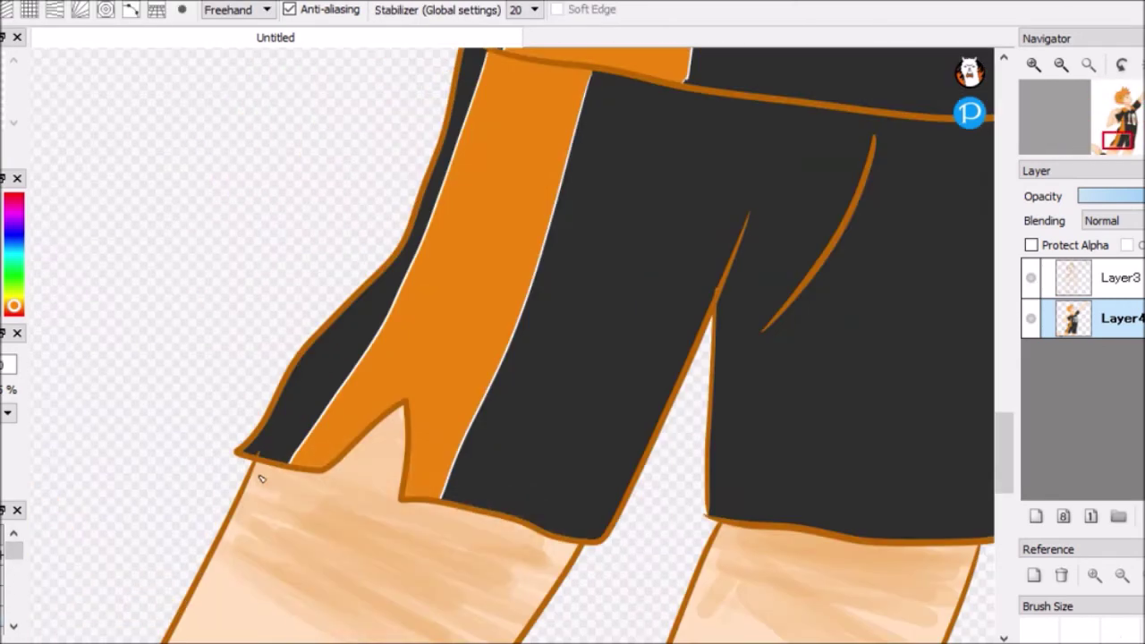
{"action": "scroll", "coordinate": [258, 547], "scroll_direction": "down", "scroll_amount": 4}
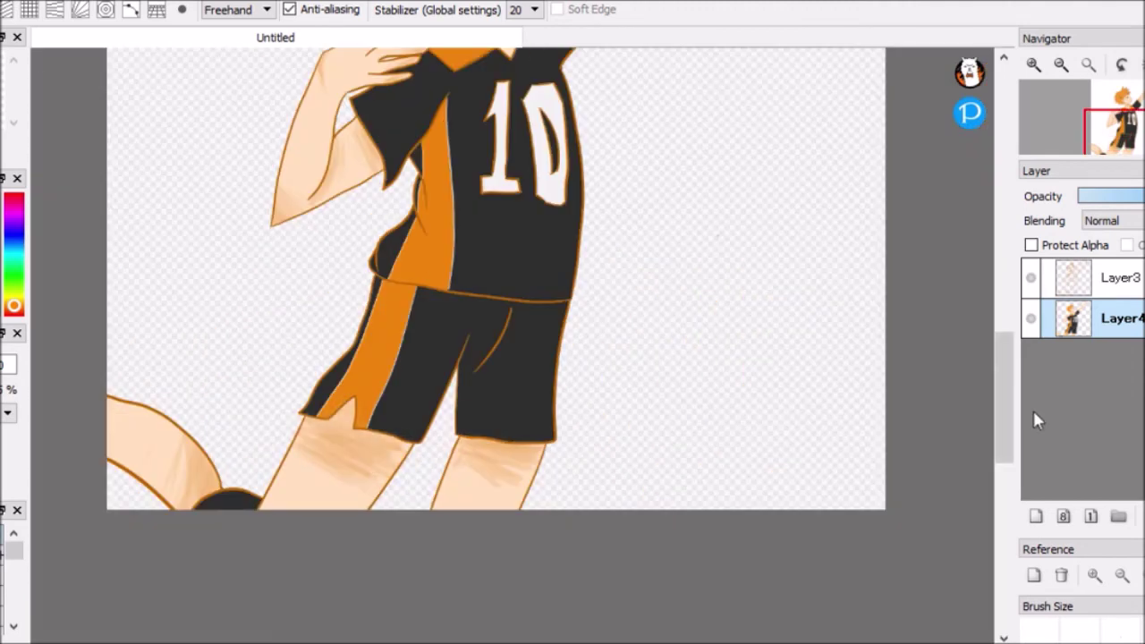
{"action": "mouse_move", "coordinate": [1006, 421]}
{"action": "left_mouse_down"}
{"action": "mouse_move", "coordinate": [1005, 353]}
{"action": "mouse_move", "coordinate": [1006, 419]}
{"action": "left_mouse_up"}
{"action": "scroll", "coordinate": [315, 328], "scroll_direction": "up", "scroll_amount": 1}
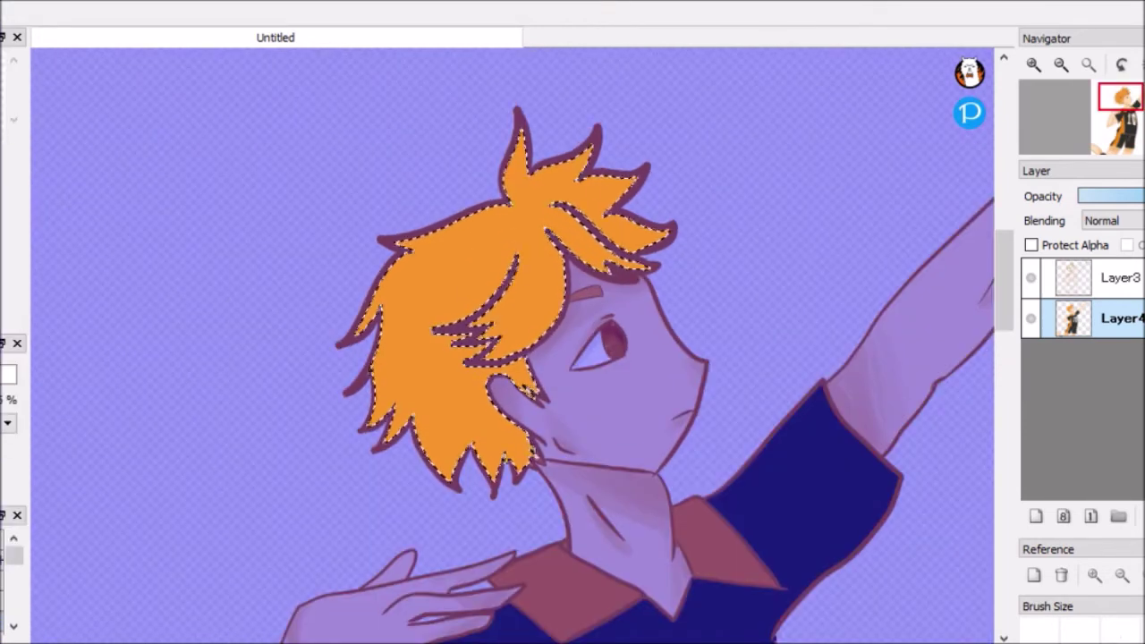
Paint darker orange shading strokes across the middle and top of the hair.
{"action": "key", "text": "ctrl+plus"}
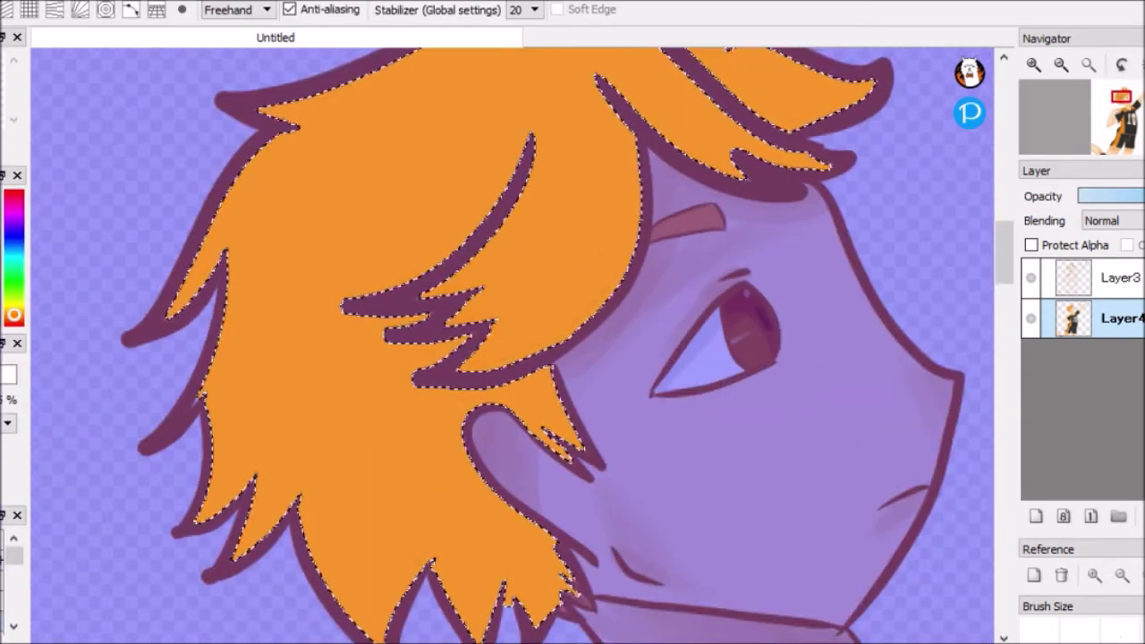
{"action": "key", "text": "ctrl+minus"}
{"action": "mouse_move", "coordinate": [474, 250]}
{"action": "left_mouse_down"}
{"action": "mouse_move", "coordinate": [496, 286]}
{"action": "mouse_move", "coordinate": [572, 331]}
{"action": "left_mouse_up"}
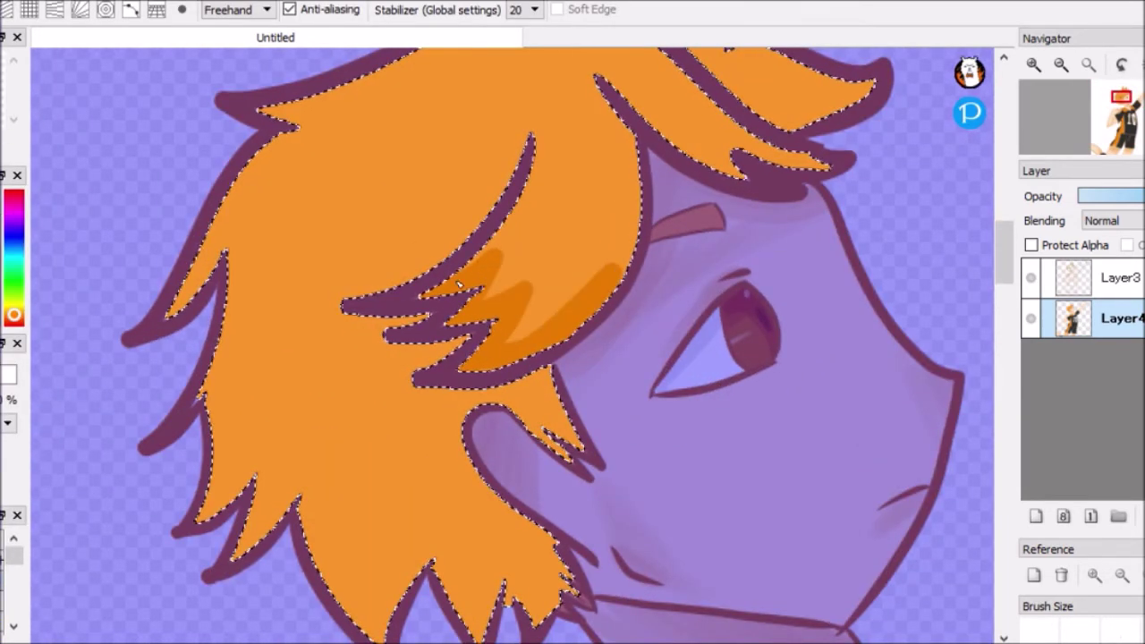
{"action": "key", "text": "ctrl+plus"}
{"action": "left_click_drag", "start_coordinate": [581, 125], "coordinate": [685, 149]}
{"action": "scroll", "coordinate": [685, 148], "scroll_direction": "up", "scroll_amount": 5}
{"action": "left_click_drag", "start_coordinate": [268, 206], "coordinate": [256, 281]}
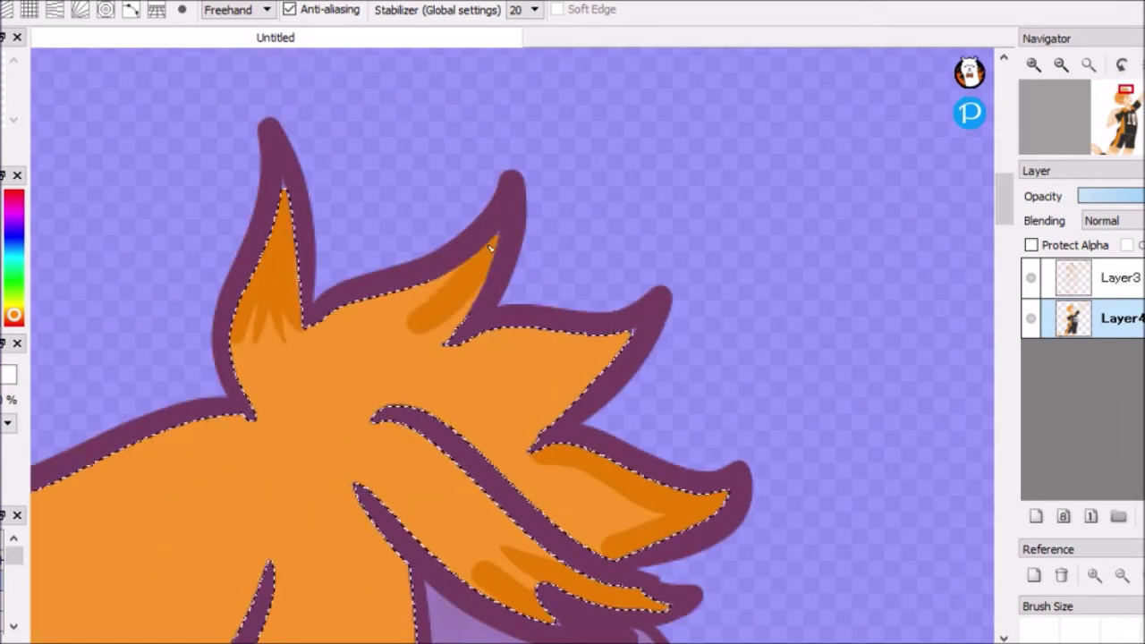
{"action": "left_click_drag", "start_coordinate": [474, 344], "coordinate": [516, 337]}
Add darker orange shading strokes down the left side of the hair.
{"action": "key", "text": "ctrl+minus"}
{"action": "key", "text": "ctrl+plus"}
{"action": "mouse_move", "coordinate": [250, 268]}
{"action": "left_mouse_down"}
{"action": "mouse_move", "coordinate": [250, 383]}
{"action": "mouse_move", "coordinate": [310, 444]}
{"action": "mouse_move", "coordinate": [382, 486]}
{"action": "left_mouse_up"}
{"action": "key", "text": "ctrl+minus"}
{"action": "key", "text": "ctrl+plus"}
{"action": "left_click_drag", "start_coordinate": [307, 268], "coordinate": [375, 500]}
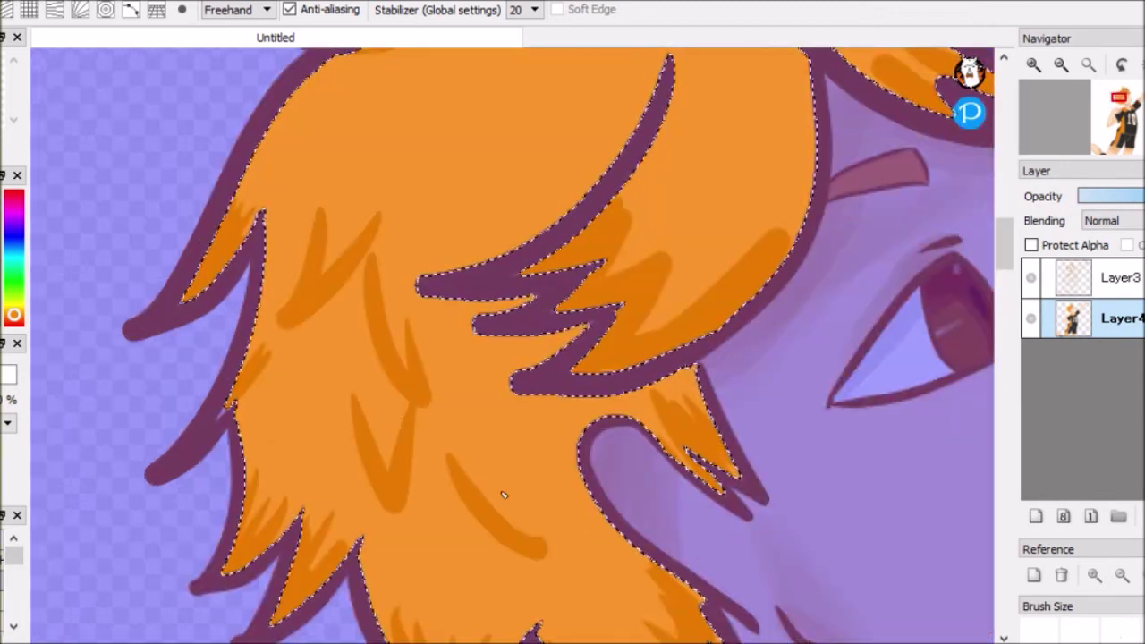
{"action": "key", "text": "ctrl+minus"}
Reselect the hair region, then clear the hair selection.
{"action": "key", "text": "ctrl+minus"}
{"action": "key", "text": "ctrl+plus"}
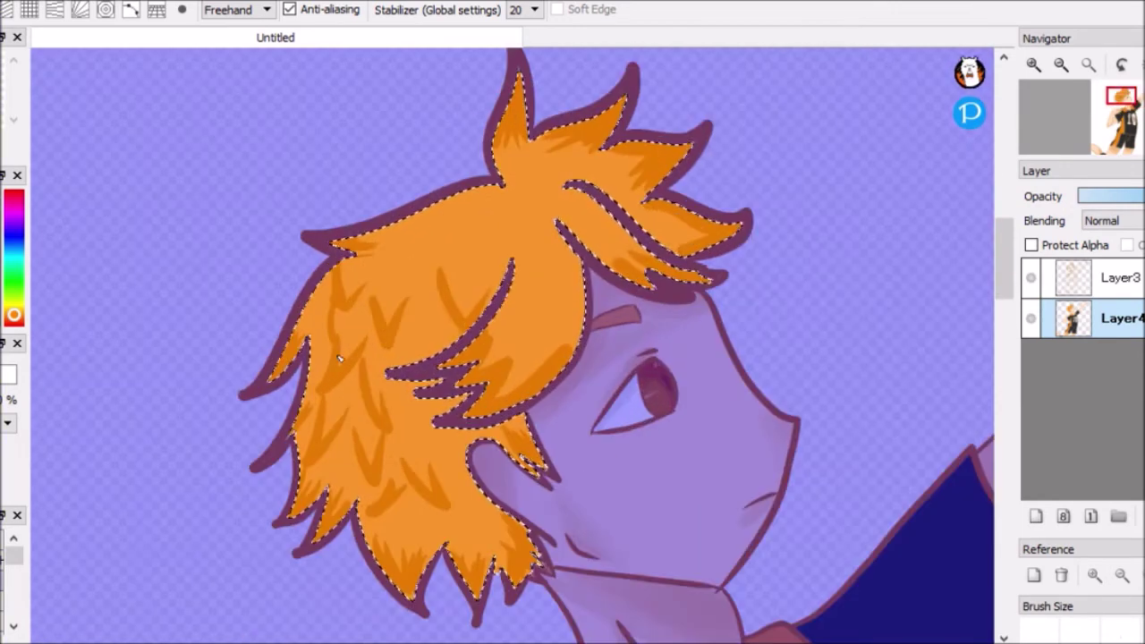
{"action": "key", "text": "g"}
{"action": "key", "text": "ctrl+d"}
{"action": "key", "text": "ctrl+minus"}
{"action": "left_click", "coordinate": [333, 431]}
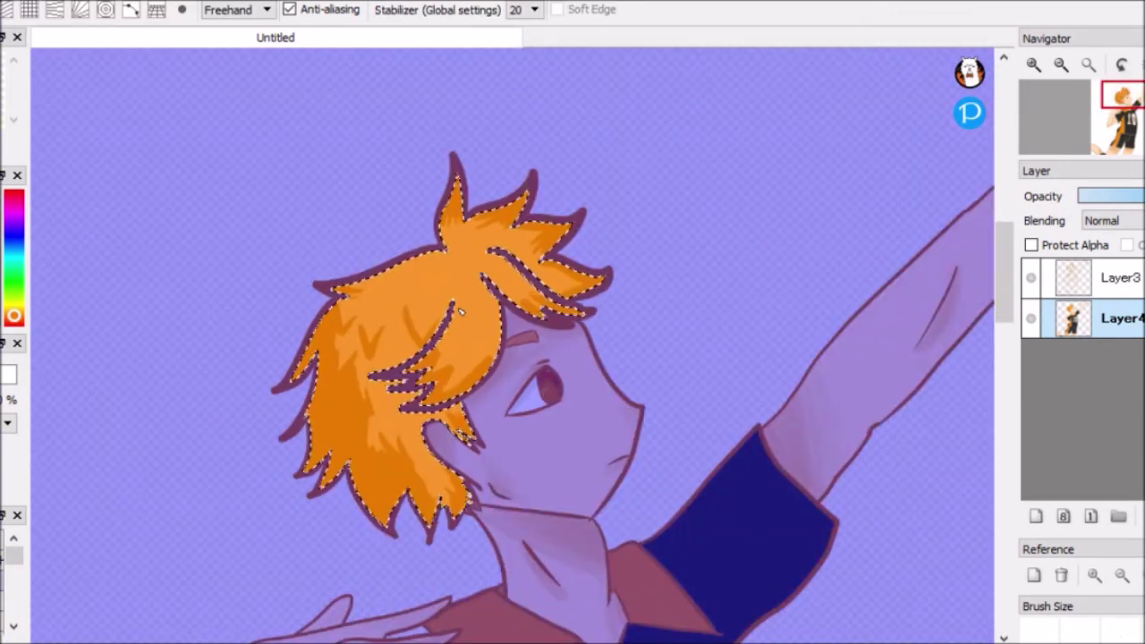
{"action": "key", "text": "ctrl+plus"}
{"action": "key", "text": "ctrl+minus"}
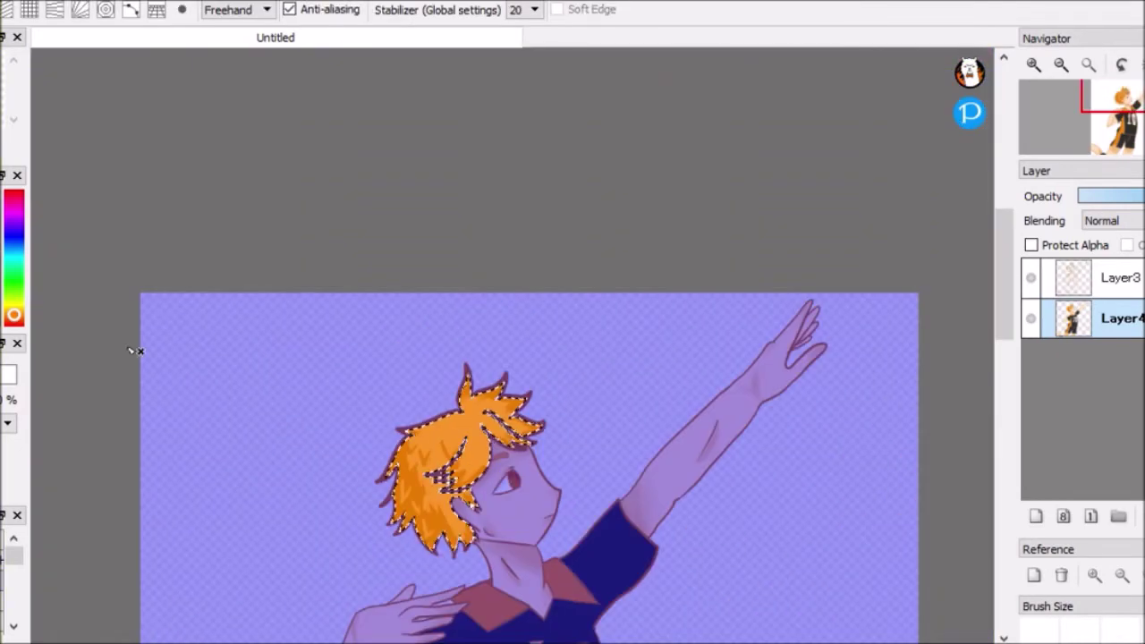
{"action": "key", "text": "g"}
{"action": "key", "text": "ctrl+d"}
Brush a darker stroke along the shorts waistband, replacing the first black stroke.
{"action": "scroll", "coordinate": [984, 233], "scroll_direction": "down", "scroll_amount": 5}
{"action": "scroll", "coordinate": [984, 268], "scroll_direction": "up", "scroll_amount": 5}
{"action": "scroll", "coordinate": [626, 358], "scroll_direction": "down", "scroll_amount": 3}
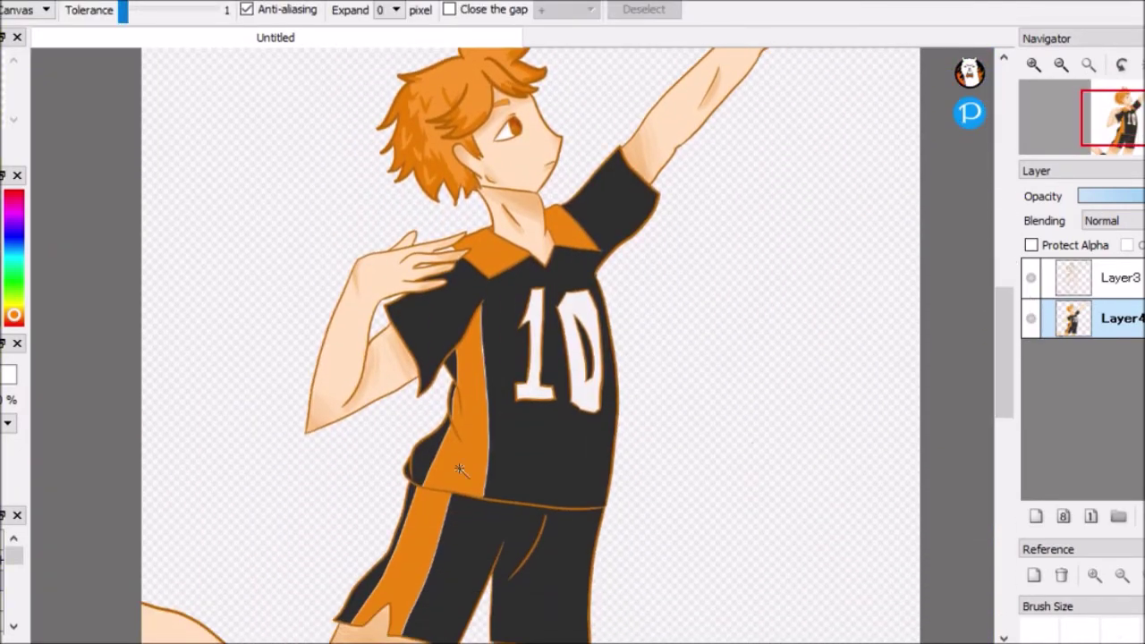
{"action": "key", "text": "b"}
{"action": "key", "text": "ctrl+plus"}
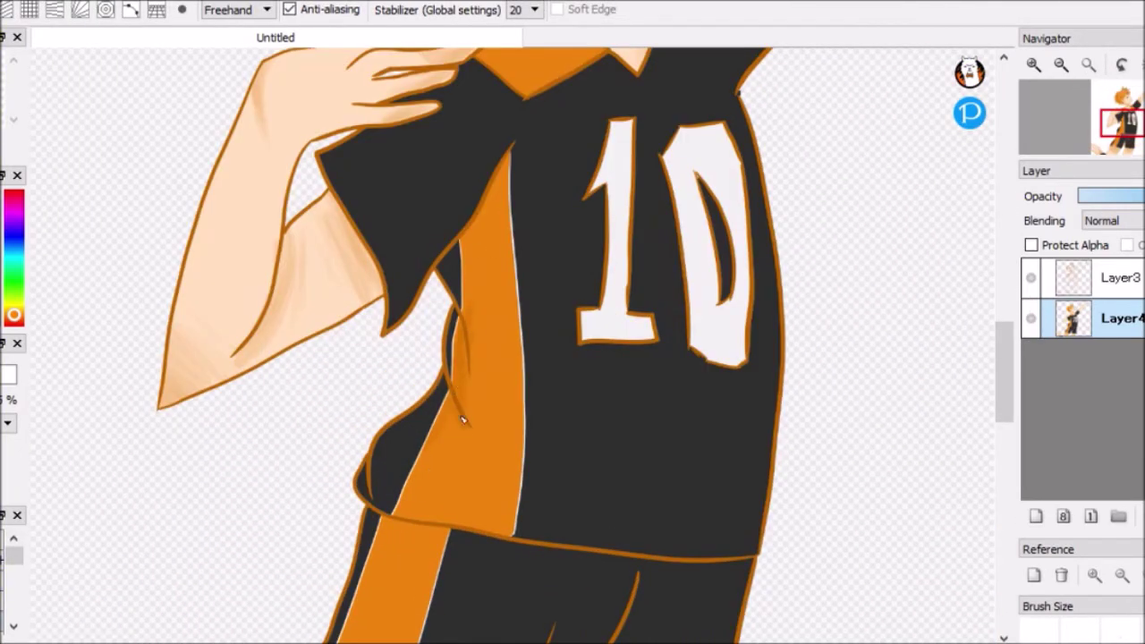
{"action": "key", "text": "ctrl+minus"}
{"action": "key", "text": "ctrl+plus"}
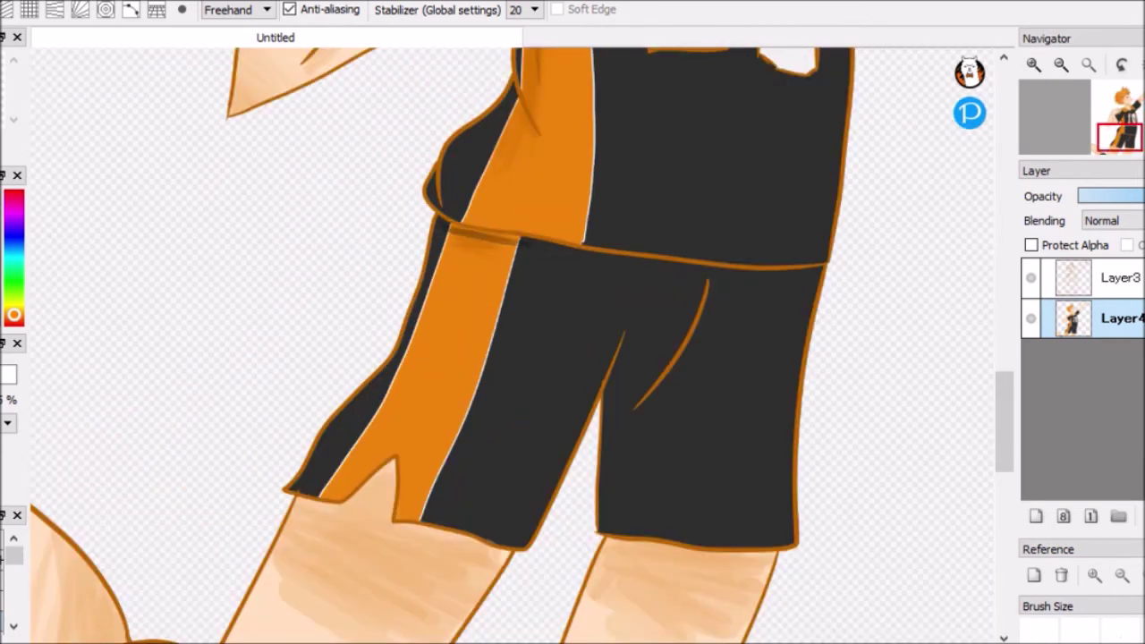
{"action": "key", "text": "ctrl+z"}
{"action": "left_click_drag", "start_coordinate": [447, 231], "coordinate": [516, 249]}
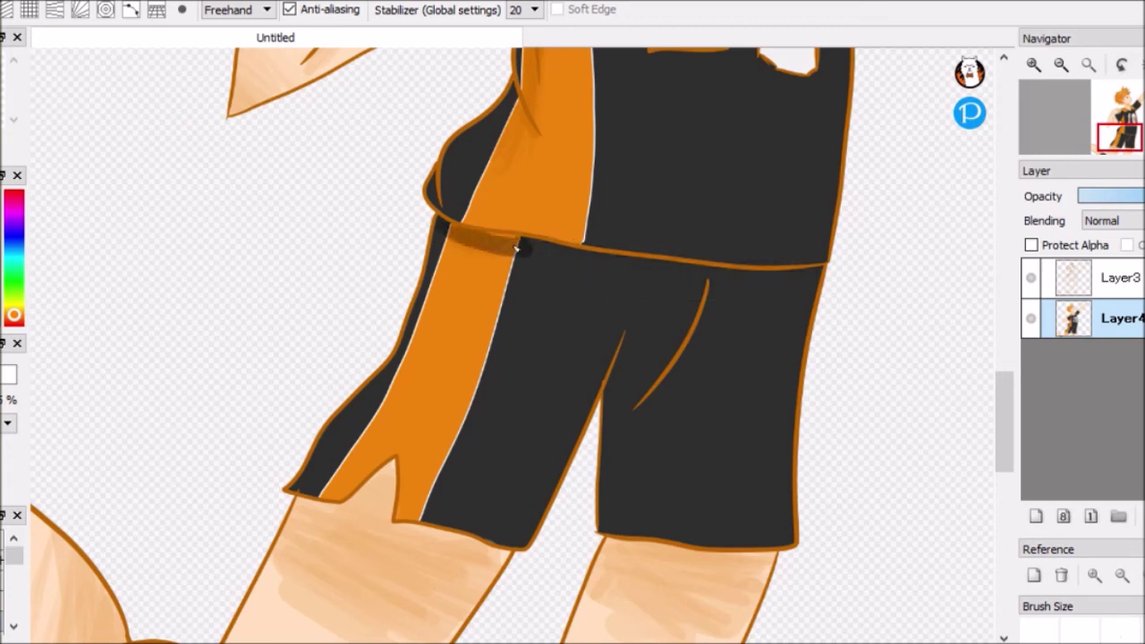
Darken the shorts under the jersey hem and add dark shading strokes on the jersey.
{"action": "scroll", "coordinate": [669, 317], "scroll_direction": "up", "scroll_amount": 4}
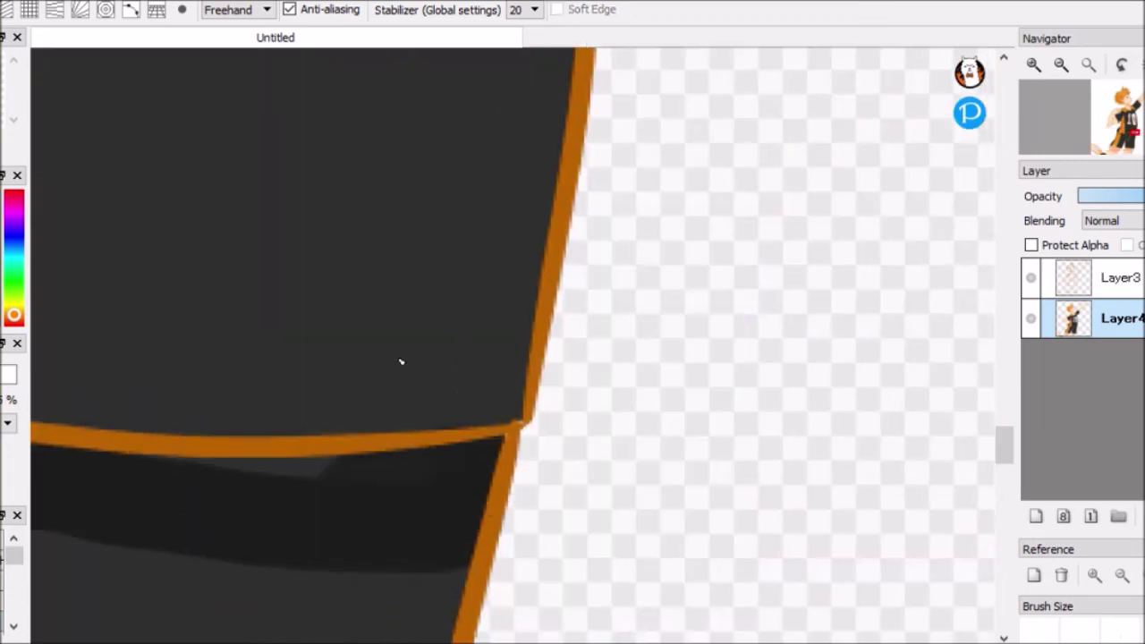
{"action": "scroll", "coordinate": [402, 361], "scroll_direction": "down", "scroll_amount": 6}
{"action": "scroll", "coordinate": [235, 385], "scroll_direction": "up", "scroll_amount": 3}
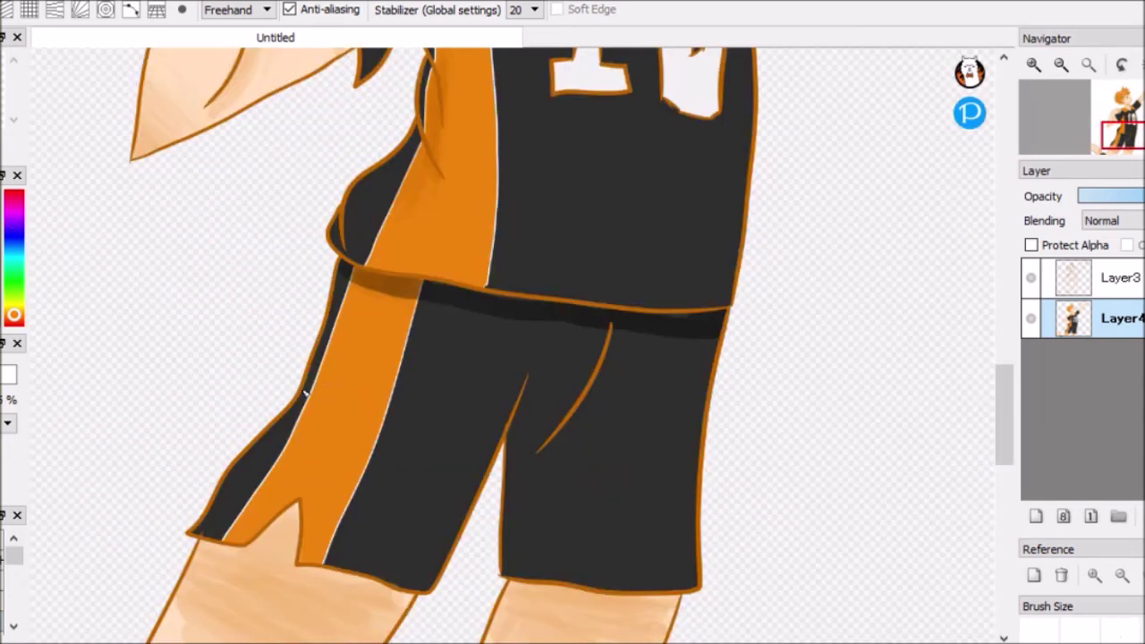
{"action": "scroll", "coordinate": [300, 452], "scroll_direction": "up", "scroll_amount": 2}
{"action": "left_click_drag", "start_coordinate": [557, 253], "coordinate": [442, 355]}
{"action": "scroll", "coordinate": [441, 355], "scroll_direction": "down", "scroll_amount": 5}
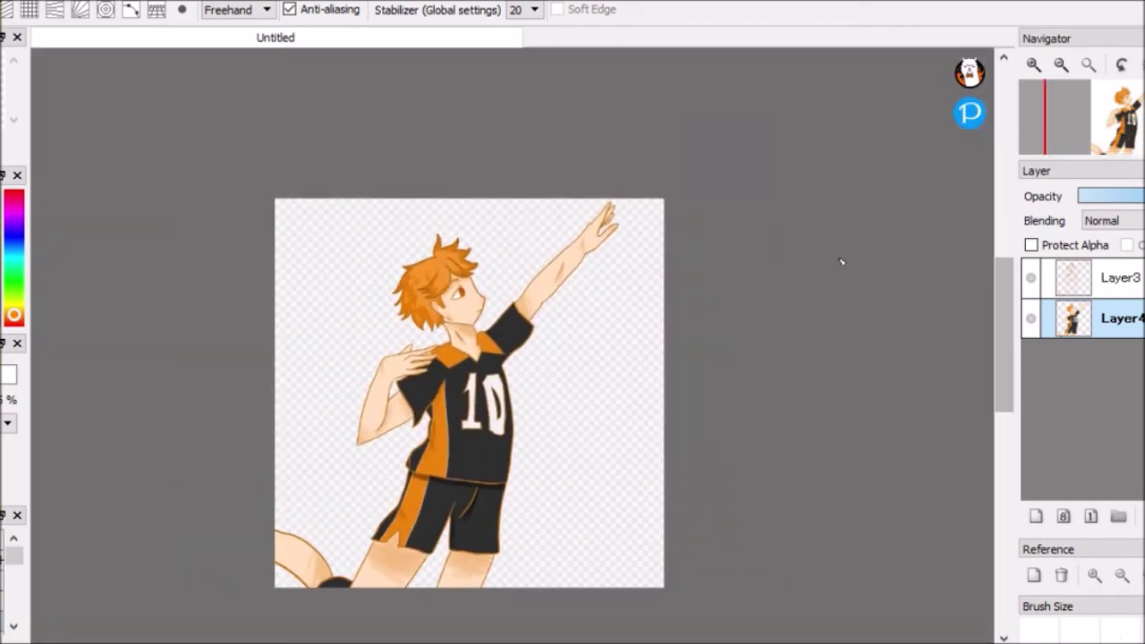
{"action": "scroll", "coordinate": [375, 329], "scroll_direction": "up", "scroll_amount": 5}
{"action": "left_click_drag", "start_coordinate": [438, 193], "coordinate": [422, 256]}
{"action": "scroll", "coordinate": [427, 281], "scroll_direction": "down", "scroll_amount": 5}
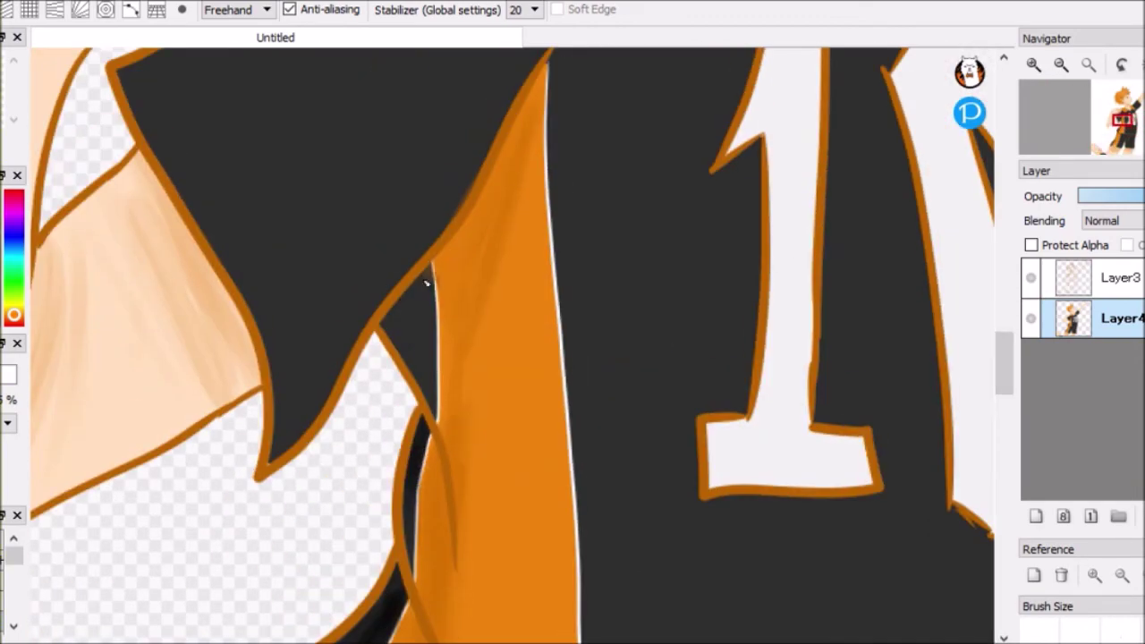
{"action": "scroll", "coordinate": [505, 468], "scroll_direction": "up", "scroll_amount": 5}
{"action": "left_click_drag", "start_coordinate": [506, 468], "coordinate": [572, 268]}
{"action": "scroll", "coordinate": [572, 268], "scroll_direction": "down", "scroll_amount": 5}
{"action": "scroll", "coordinate": [957, 552], "scroll_direction": "up", "scroll_amount": 5}
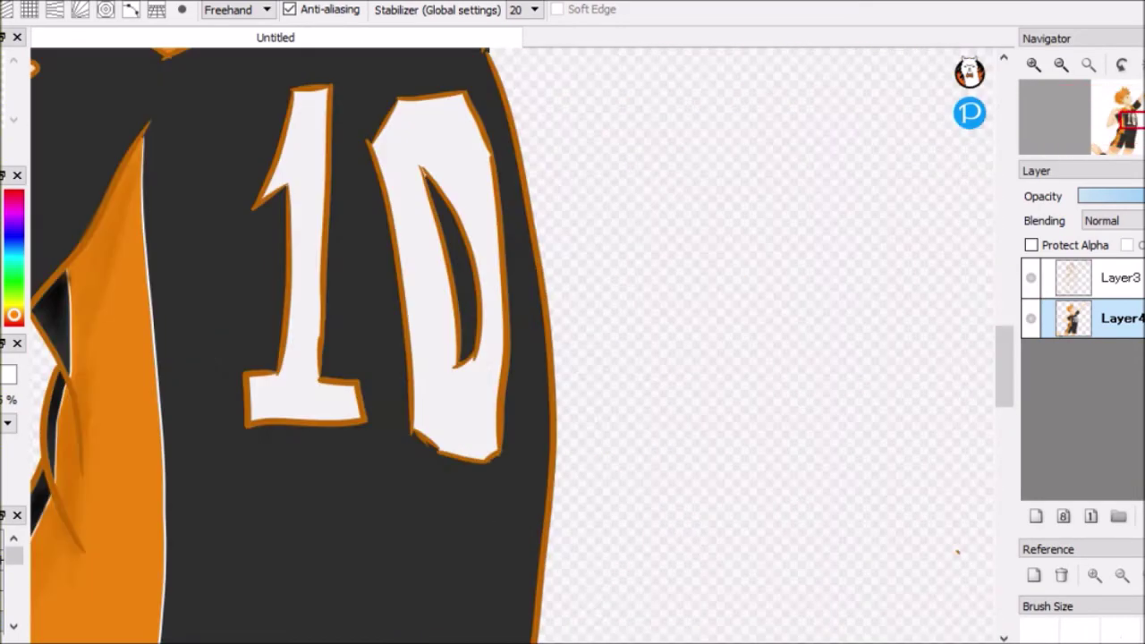
Select the insides of the numerals 0 and 1 and shade them gray.
{"action": "left_click", "coordinate": [398, 268]}
{"action": "left_click_drag", "start_coordinate": [465, 99], "coordinate": [488, 447]}
{"action": "left_click_drag", "start_coordinate": [429, 117], "coordinate": [474, 429]}
{"action": "left_click", "coordinate": [301, 214]}
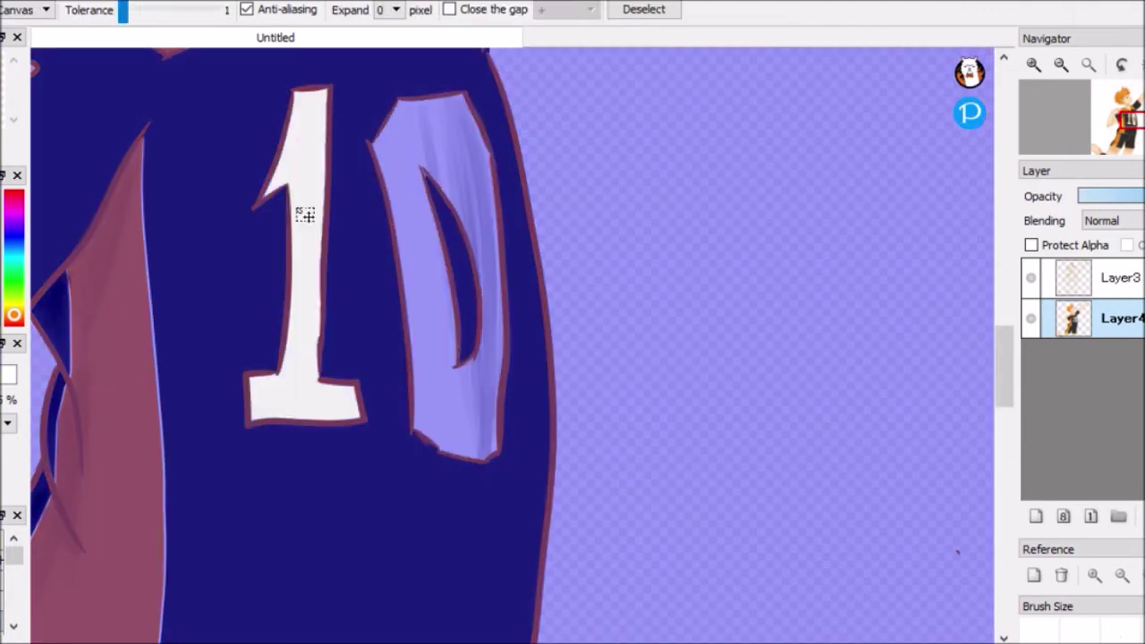
{"action": "left_click_drag", "start_coordinate": [339, 412], "coordinate": [306, 120]}
{"action": "scroll", "coordinate": [306, 121], "scroll_direction": "down", "scroll_amount": 5}
{"action": "key", "text": "ctrl+d"}
{"action": "scroll", "coordinate": [460, 182], "scroll_direction": "up", "scroll_amount": 5}
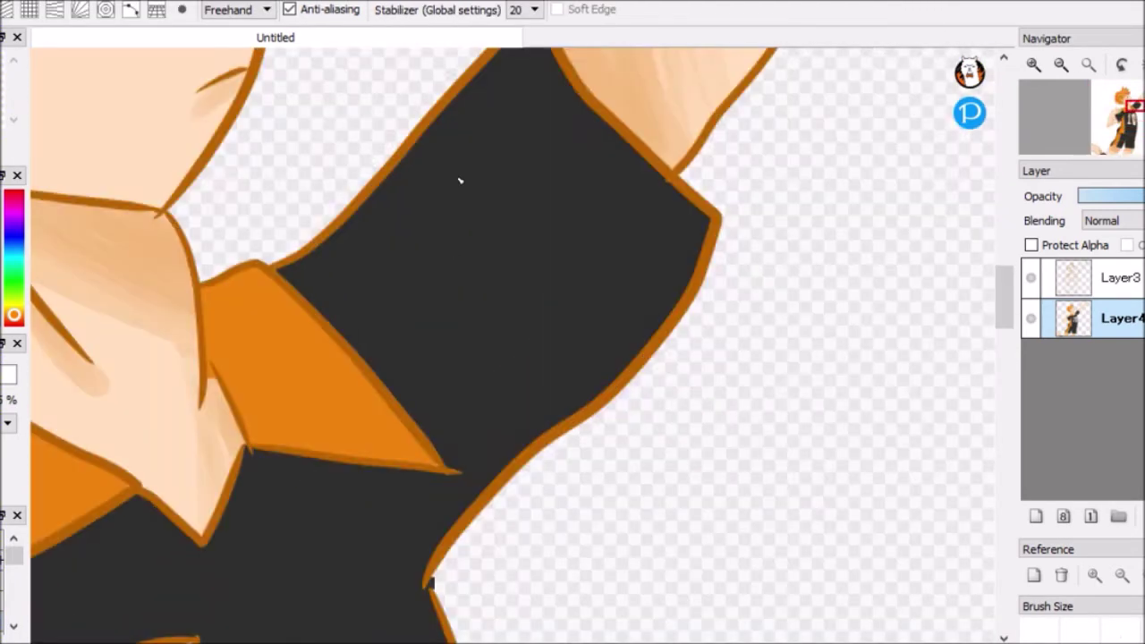
Add strokes along the collar, then delete Layer3.
{"action": "left_click_drag", "start_coordinate": [404, 486], "coordinate": [366, 493]}
{"action": "scroll", "coordinate": [367, 493], "scroll_direction": "down", "scroll_amount": 5}
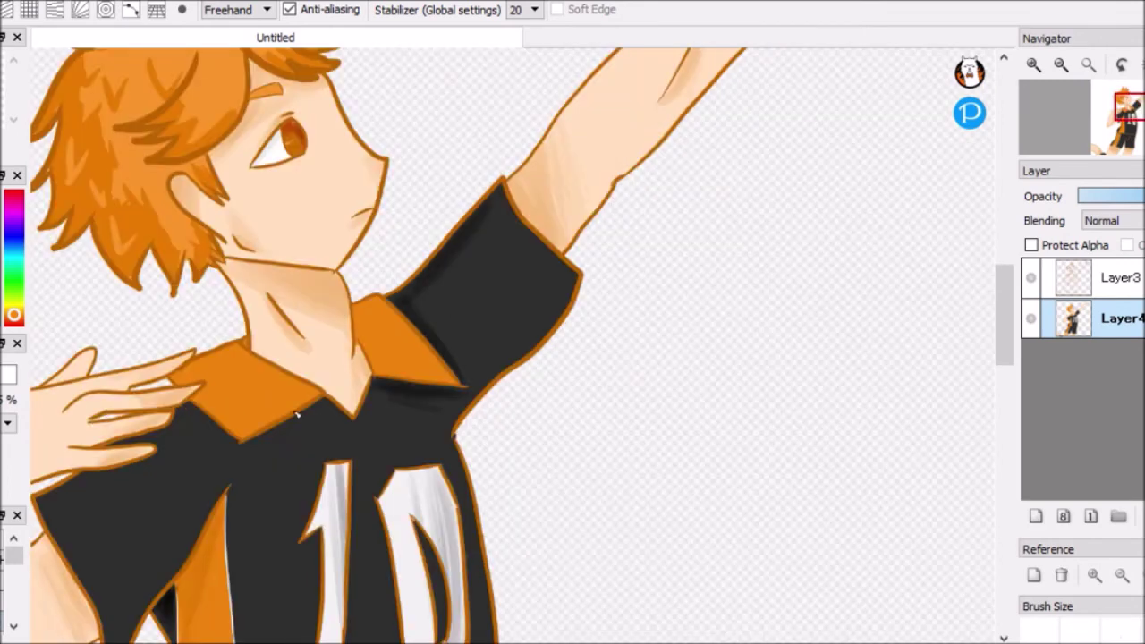
{"action": "scroll", "coordinate": [388, 379], "scroll_direction": "up", "scroll_amount": 5}
{"action": "left_click_drag", "start_coordinate": [388, 385], "coordinate": [251, 465]}
{"action": "scroll", "coordinate": [551, 360], "scroll_direction": "down", "scroll_amount": 2}
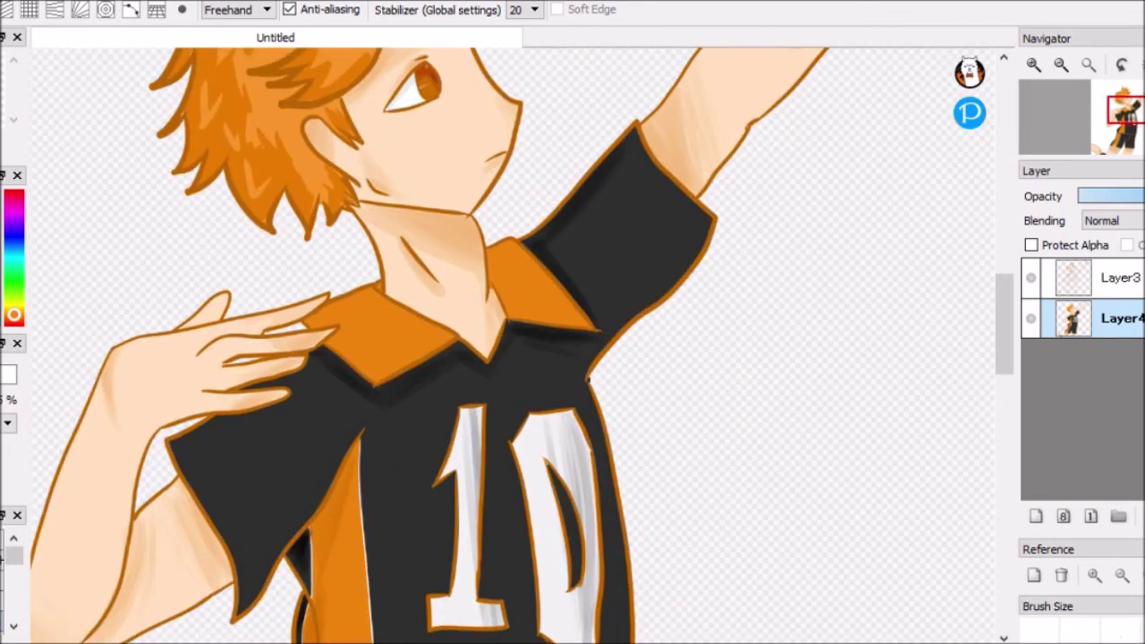
{"action": "scroll", "coordinate": [288, 266], "scroll_direction": "up", "scroll_amount": 2}
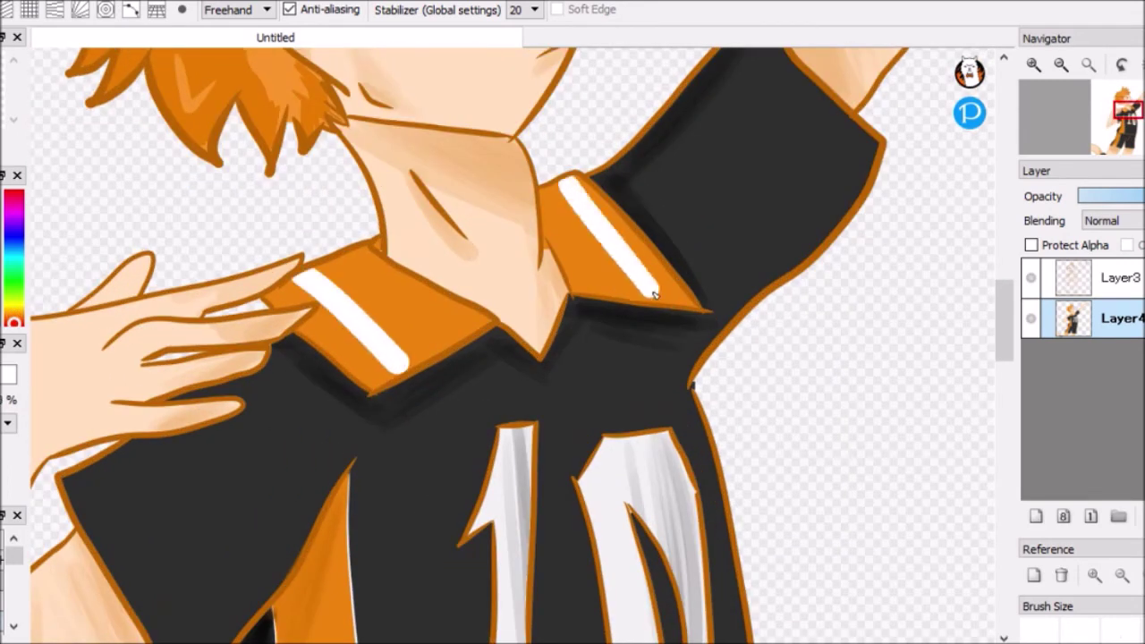
{"action": "scroll", "coordinate": [579, 247], "scroll_direction": "down", "scroll_amount": 4}
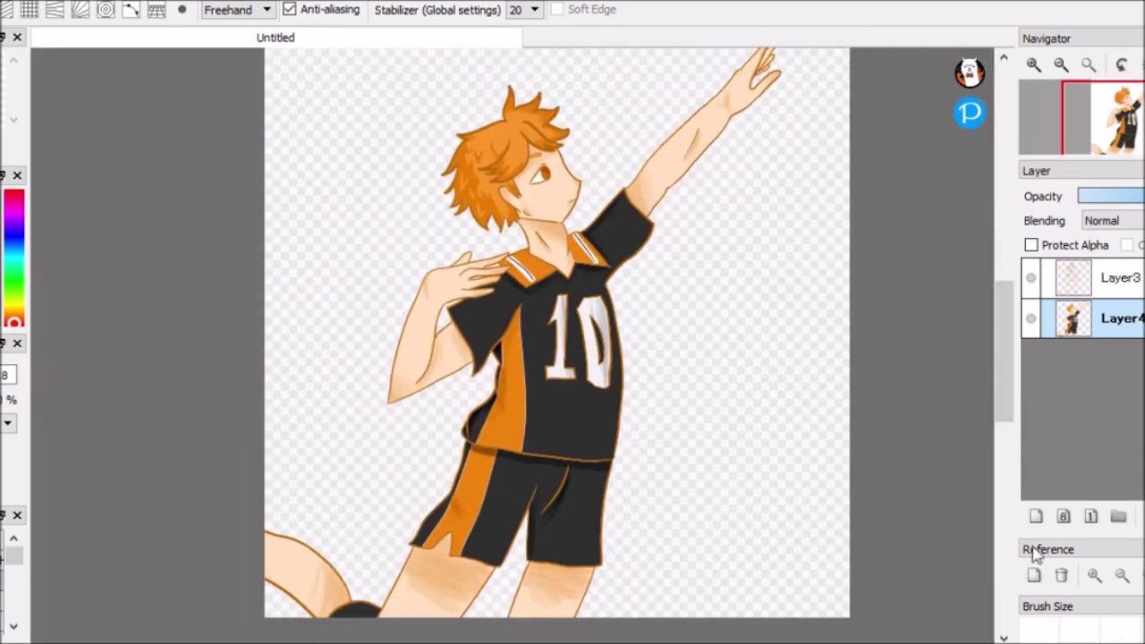
{"action": "key", "text": "ctrl+e"}
Select the empty area around the figure and create the white background layer.
{"action": "key", "text": "w"}
{"action": "left_click", "coordinate": [517, 300]}
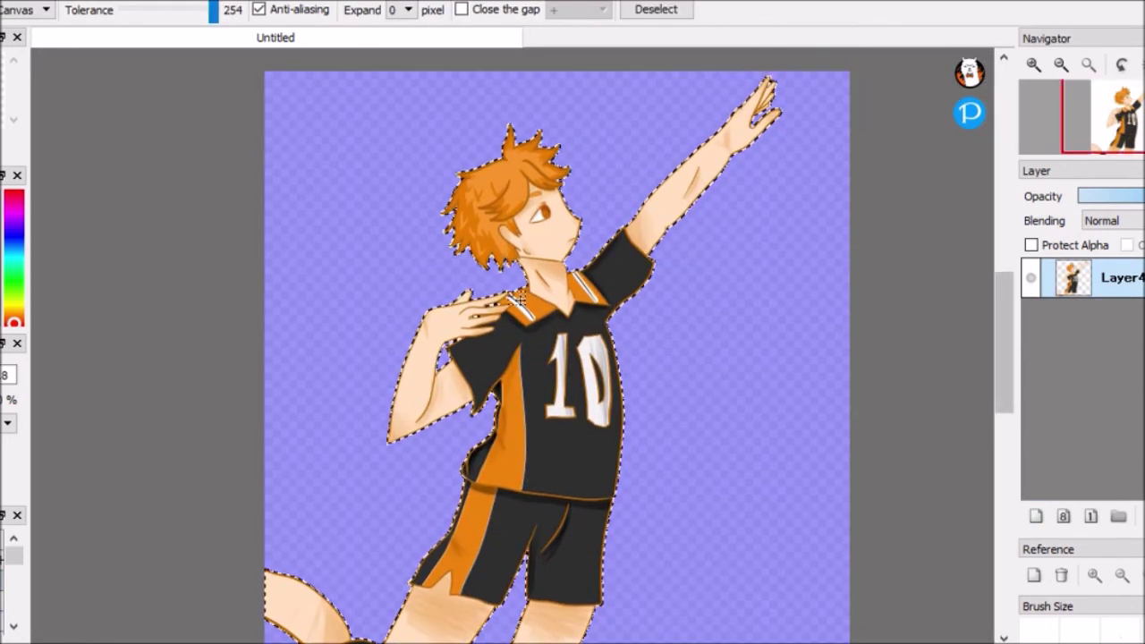
{"action": "key", "text": "b"}
{"action": "scroll", "coordinate": [409, 302], "scroll_direction": "down", "scroll_amount": 3}
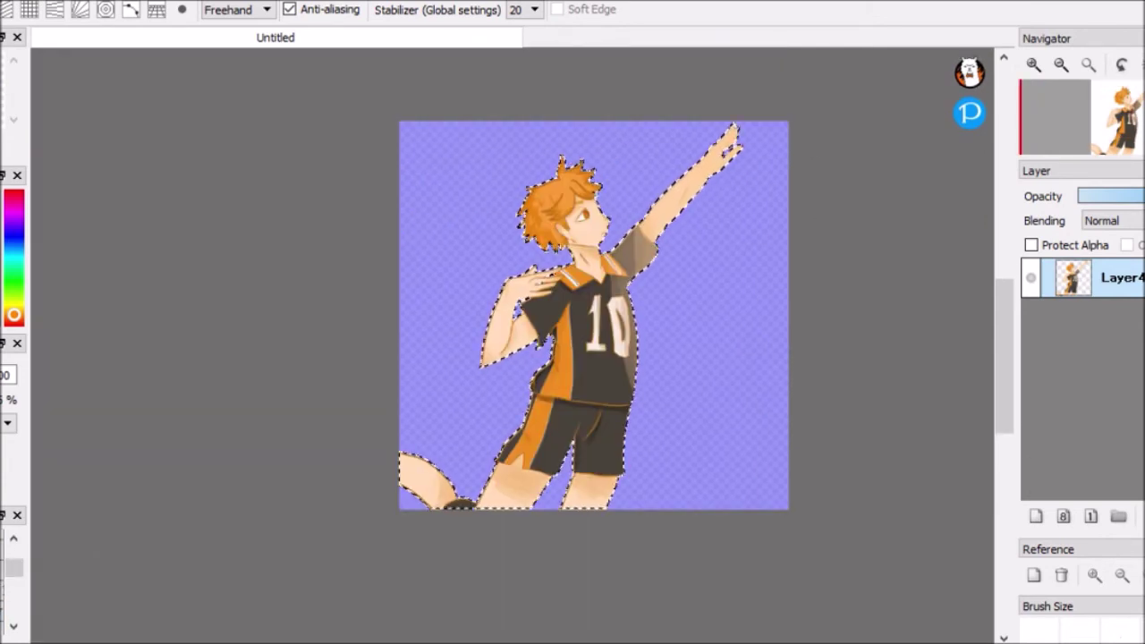
{"action": "key", "text": "ctrl+d"}
{"action": "key", "text": "w"}
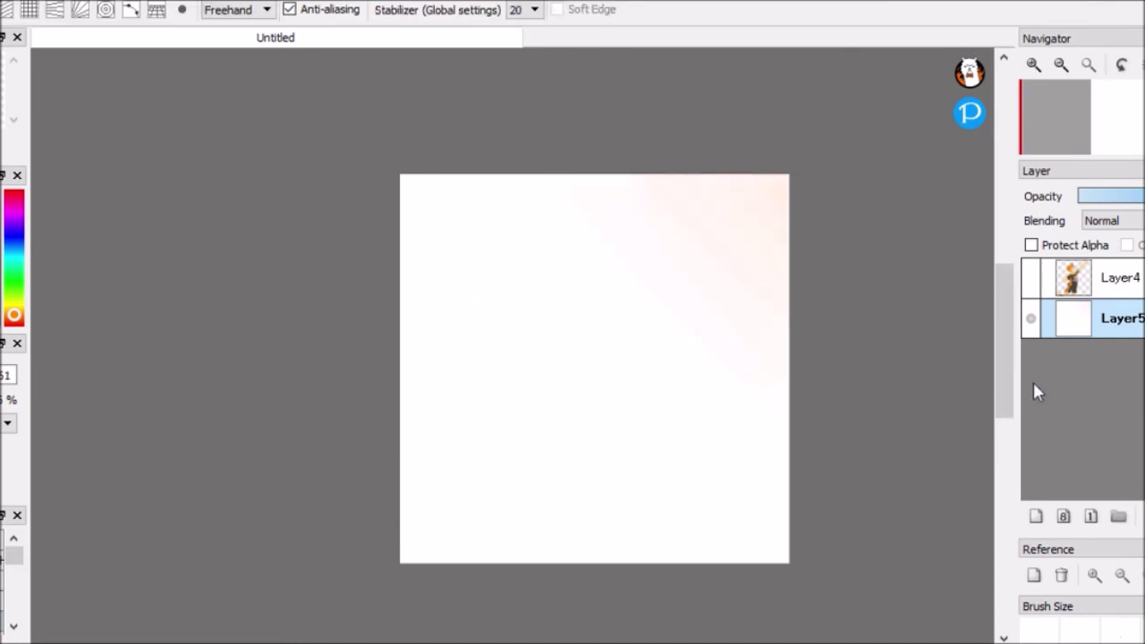
Make the figure layer visible again and add new empty Layer6 above it.
{"action": "left_click", "coordinate": [1030, 277]}
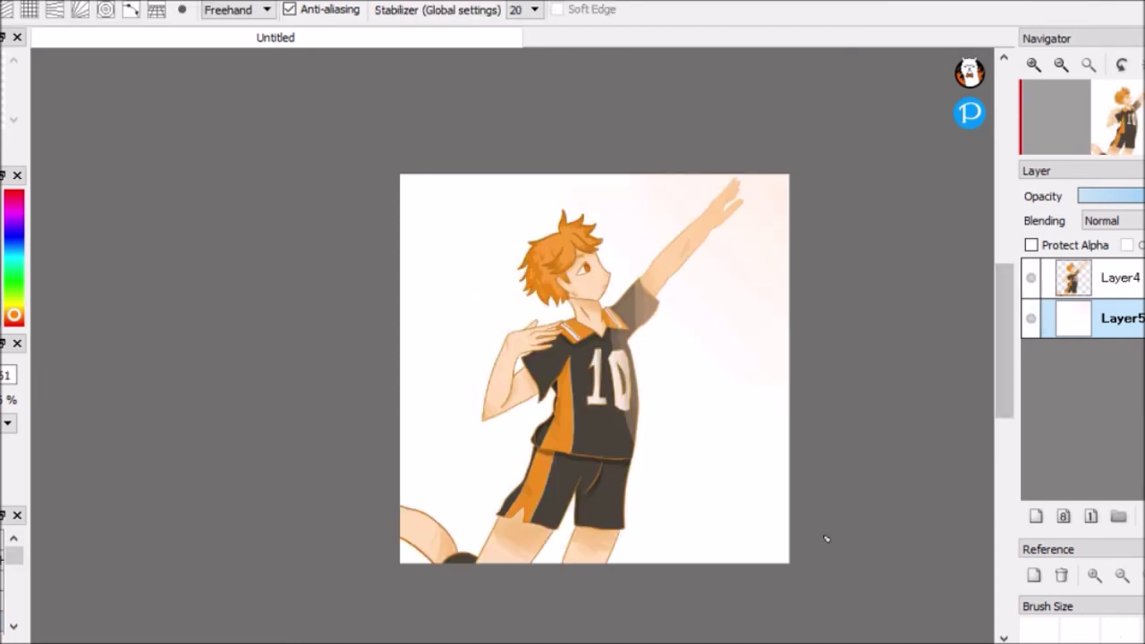
{"action": "left_click", "coordinate": [1036, 516]}
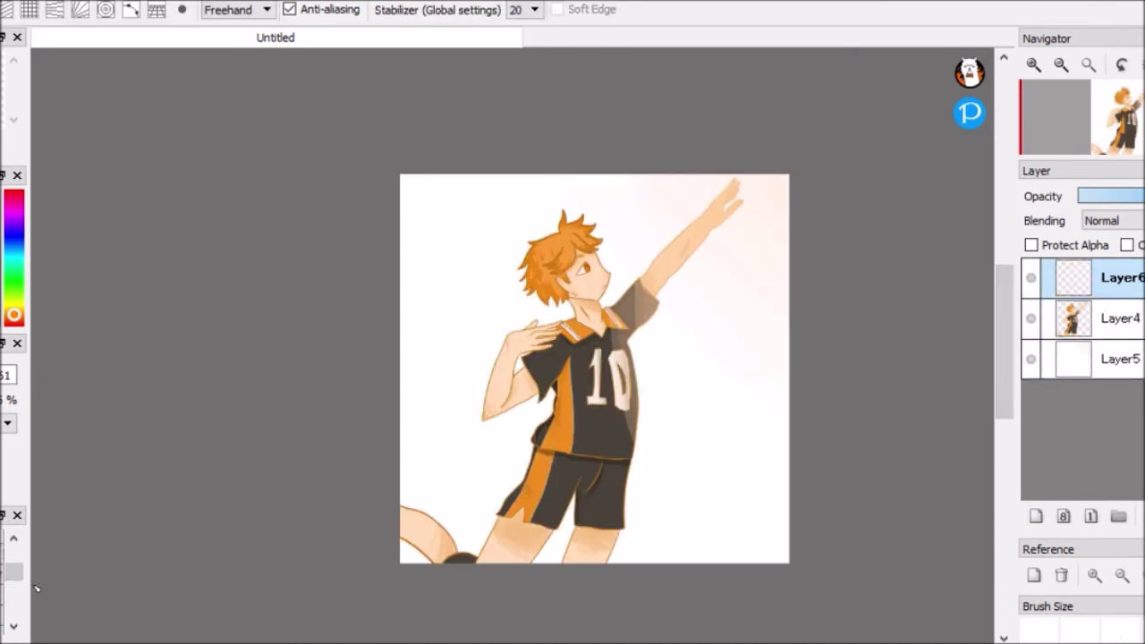
{"action": "left_click_drag", "start_coordinate": [36, 587], "coordinate": [49, 611]}
Sketch the first feather's curved shaft and upper edge, plus two more feather strokes beside it.
{"action": "scroll", "coordinate": [421, 187], "scroll_direction": "up", "scroll_amount": 5}
{"action": "left_click_drag", "start_coordinate": [304, 228], "coordinate": [644, 393]}
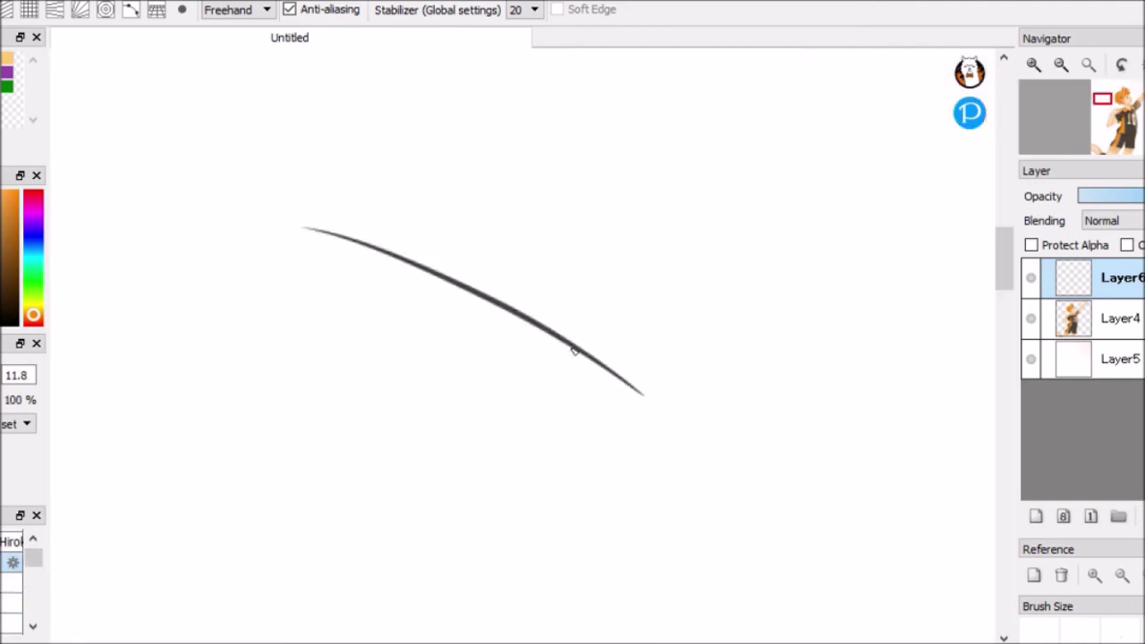
{"action": "left_click_drag", "start_coordinate": [581, 347], "coordinate": [423, 208]}
{"action": "scroll", "coordinate": [358, 241], "scroll_direction": "down", "scroll_amount": 5}
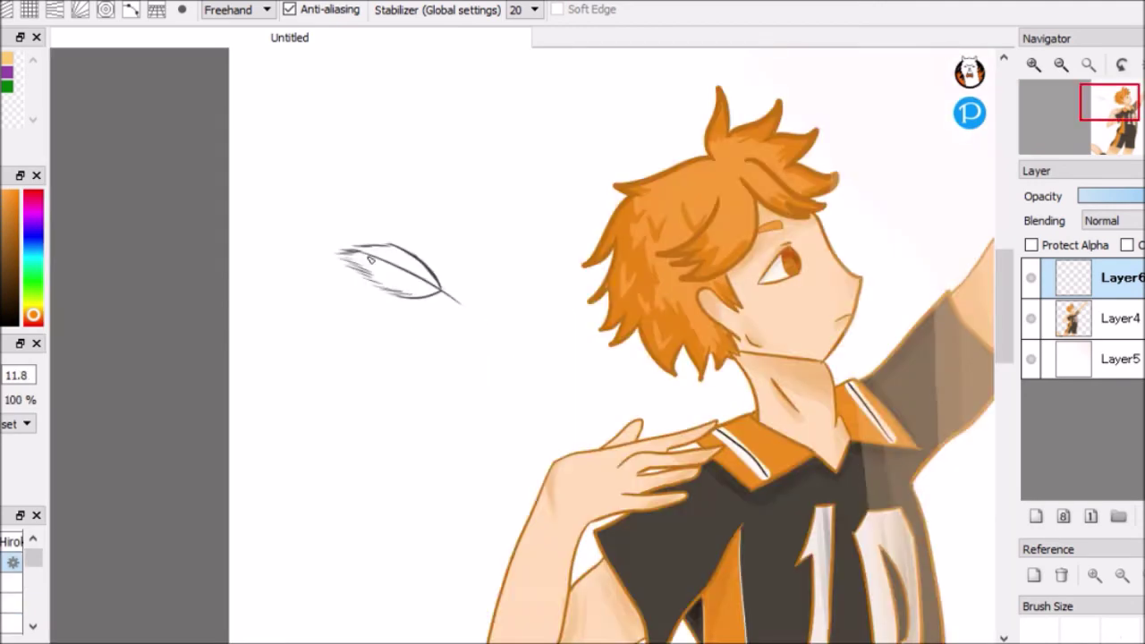
{"action": "scroll", "coordinate": [418, 170], "scroll_direction": "up", "scroll_amount": 5}
{"action": "scroll", "coordinate": [254, 449], "scroll_direction": "down", "scroll_amount": 5}
{"action": "left_click_drag", "start_coordinate": [250, 309], "coordinate": [434, 358]}
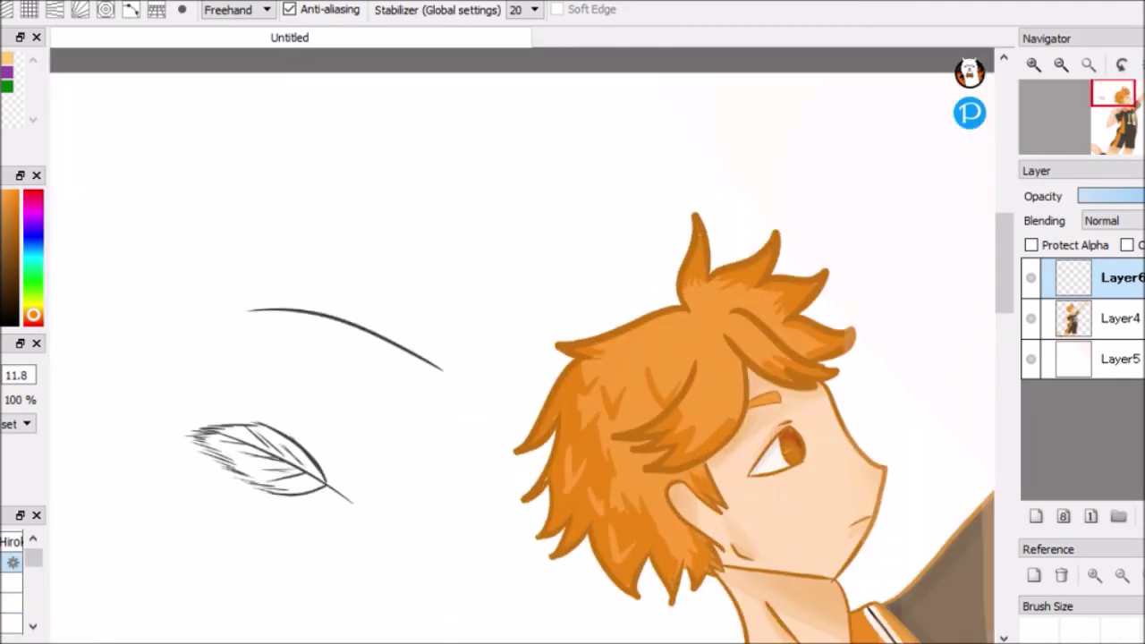
{"action": "scroll", "coordinate": [434, 358], "scroll_direction": "up", "scroll_amount": 5}
{"action": "scroll", "coordinate": [183, 221], "scroll_direction": "down", "scroll_amount": 5}
{"action": "scroll", "coordinate": [287, 401], "scroll_direction": "up", "scroll_amount": 5}
{"action": "mouse_move", "coordinate": [192, 336]}
{"action": "left_mouse_down"}
{"action": "mouse_move", "coordinate": [296, 358]}
{"action": "mouse_move", "coordinate": [209, 349]}
{"action": "left_mouse_up"}
{"action": "scroll", "coordinate": [234, 333], "scroll_direction": "down", "scroll_amount": 5}
{"action": "scroll", "coordinate": [211, 347], "scroll_direction": "up", "scroll_amount": 5}
{"action": "scroll", "coordinate": [238, 256], "scroll_direction": "down", "scroll_amount": 5}
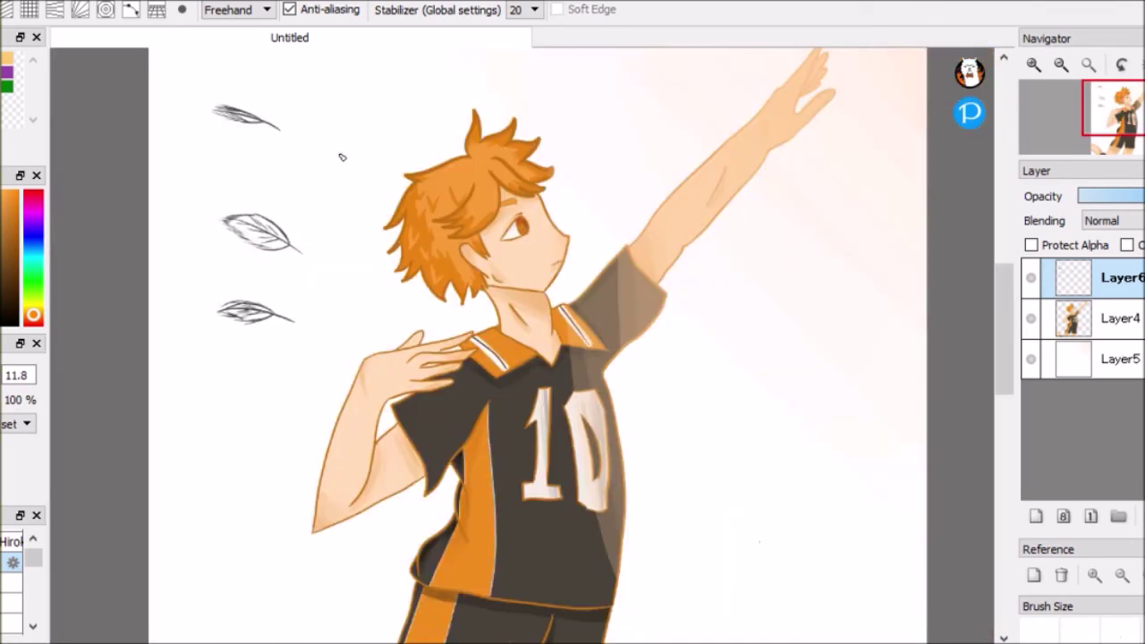
{"action": "scroll", "coordinate": [343, 157], "scroll_direction": "up", "scroll_amount": 3}
{"action": "scroll", "coordinate": [338, 324], "scroll_direction": "down", "scroll_amount": 5}
{"action": "scroll", "coordinate": [309, 329], "scroll_direction": "up", "scroll_amount": 5}
{"action": "scroll", "coordinate": [254, 376], "scroll_direction": "down", "scroll_amount": 5}
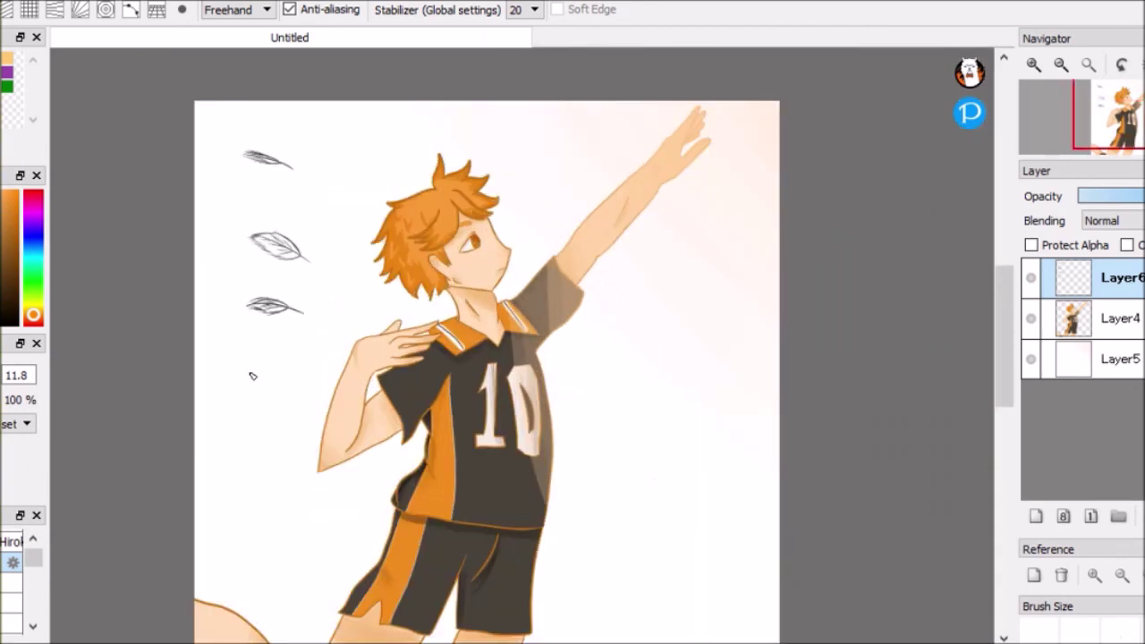
{"action": "scroll", "coordinate": [249, 283], "scroll_direction": "up", "scroll_amount": 7}
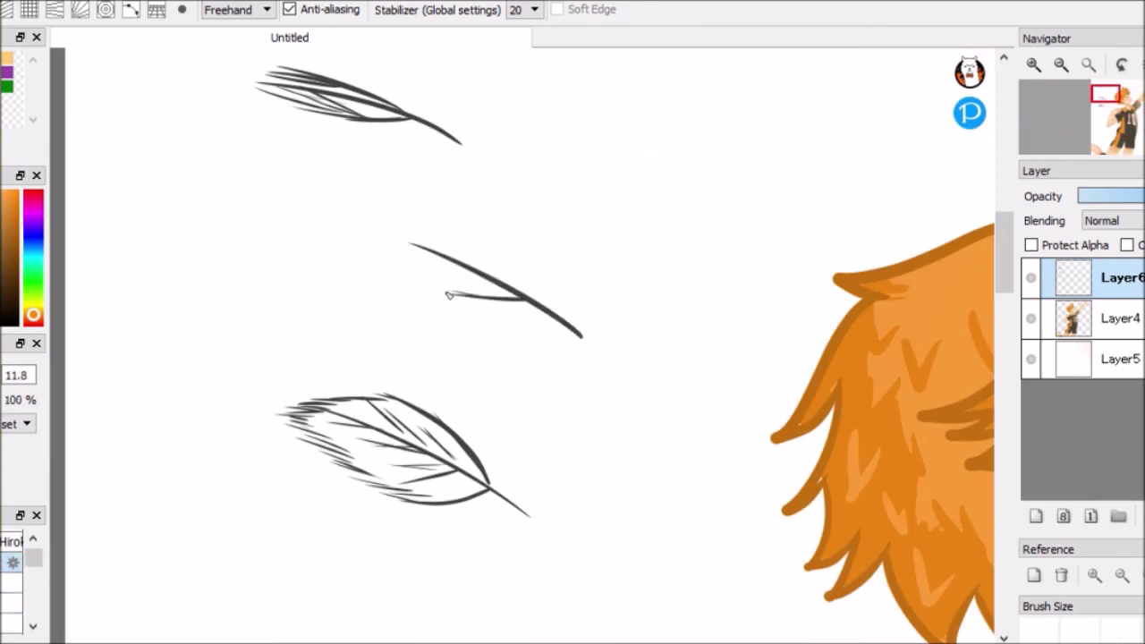
{"action": "scroll", "coordinate": [501, 287], "scroll_direction": "down", "scroll_amount": 5}
{"action": "scroll", "coordinate": [510, 302], "scroll_direction": "up", "scroll_amount": 2}
Add more feather outlines beside and below the first, plus one near the top of the head.
{"action": "left_click_drag", "start_coordinate": [452, 291], "coordinate": [535, 319]}
{"action": "scroll", "coordinate": [357, 358], "scroll_direction": "up", "scroll_amount": 5}
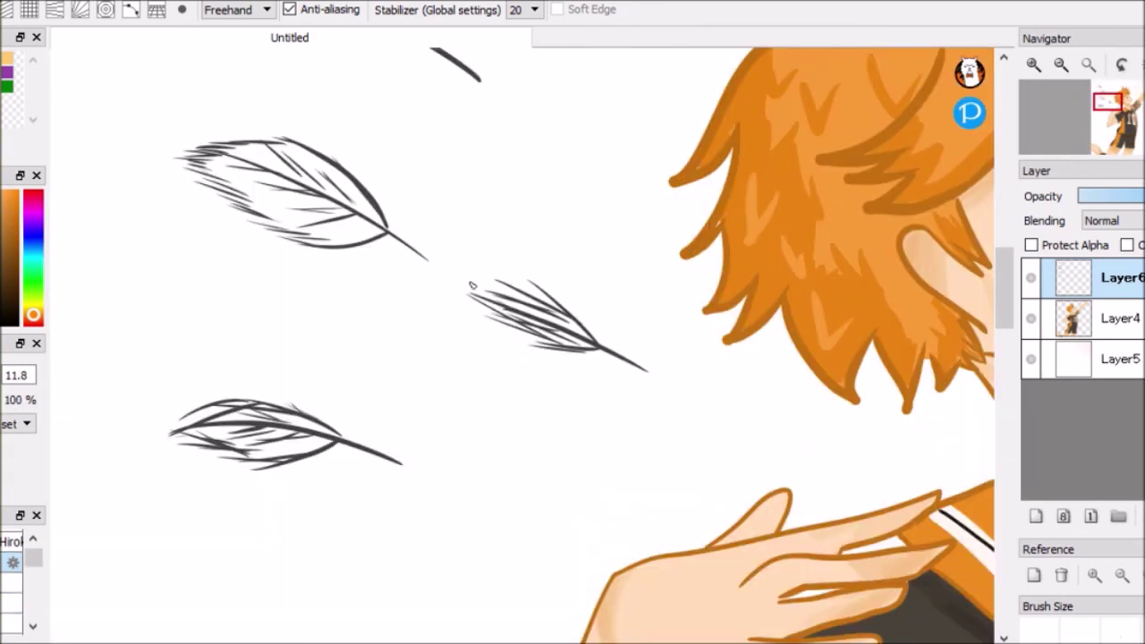
{"action": "left_click_drag", "start_coordinate": [161, 394], "coordinate": [582, 499]}
{"action": "left_click_drag", "start_coordinate": [179, 340], "coordinate": [456, 438]}
{"action": "scroll", "coordinate": [268, 402], "scroll_direction": "down", "scroll_amount": 5}
{"action": "scroll", "coordinate": [313, 269], "scroll_direction": "up", "scroll_amount": 5}
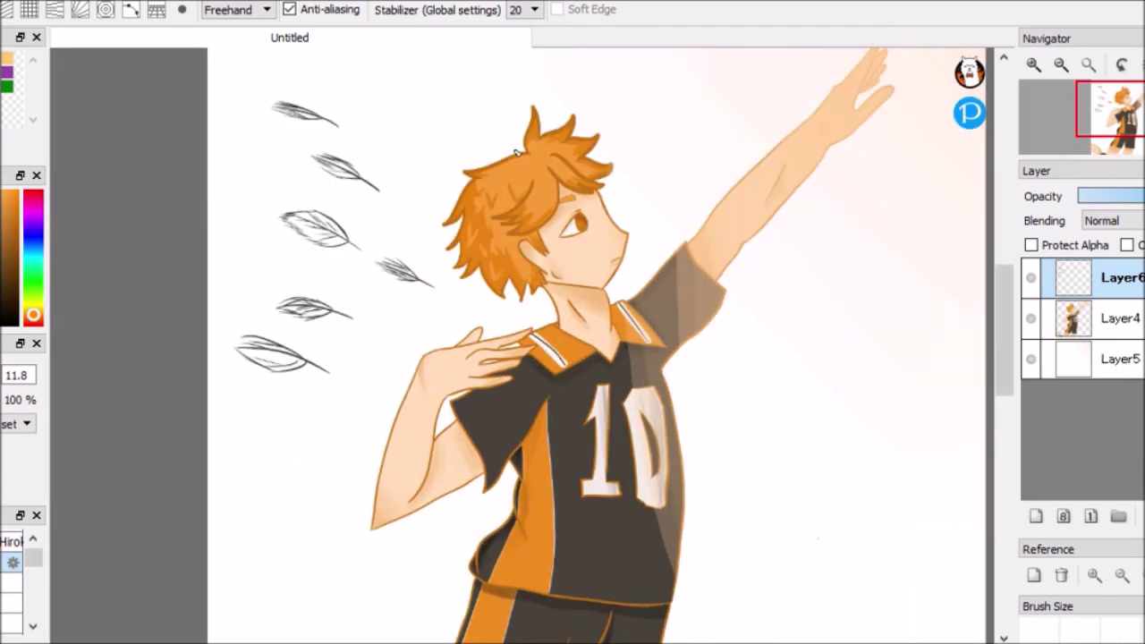
{"action": "scroll", "coordinate": [447, 179], "scroll_direction": "up", "scroll_amount": 2}
{"action": "left_click_drag", "start_coordinate": [417, 118], "coordinate": [536, 176]}
{"action": "scroll", "coordinate": [358, 357], "scroll_direction": "down", "scroll_amount": 3}
{"action": "scroll", "coordinate": [255, 474], "scroll_direction": "down", "scroll_amount": 3}
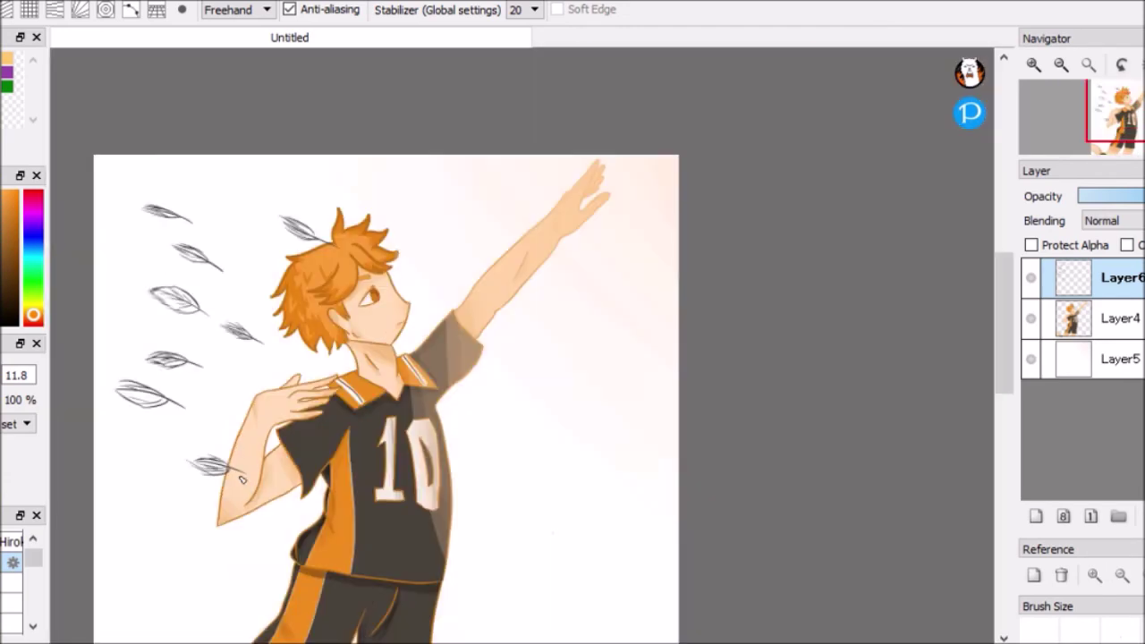
{"action": "scroll", "coordinate": [179, 465], "scroll_direction": "up", "scroll_amount": 4}
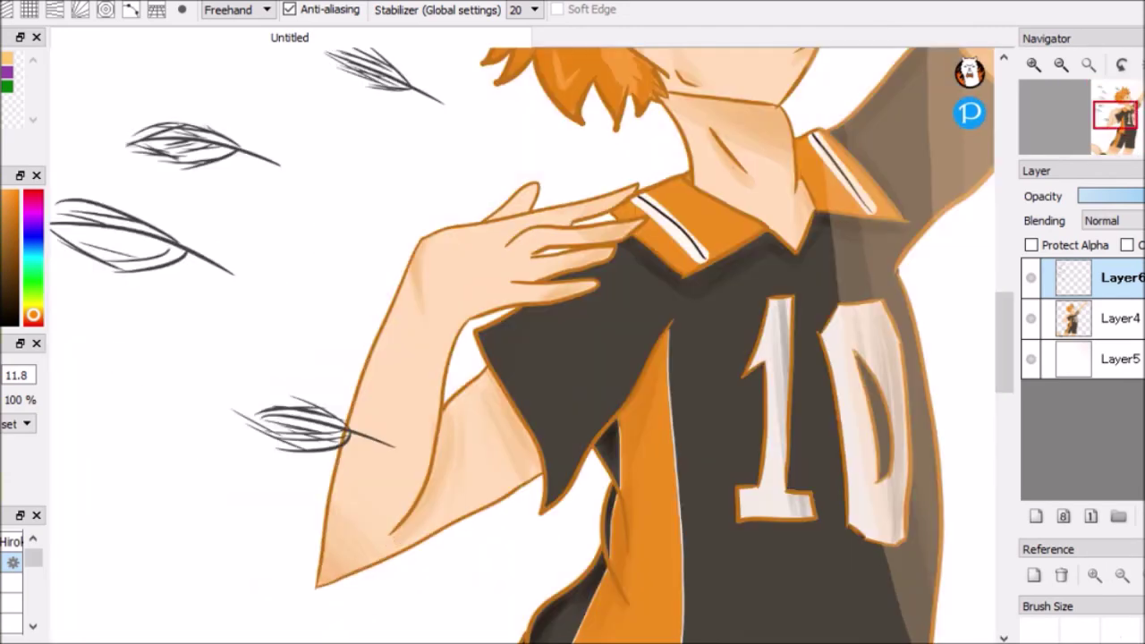
{"action": "scroll", "coordinate": [153, 435], "scroll_direction": "left", "scroll_amount": 3}
{"action": "scroll", "coordinate": [268, 401], "scroll_direction": "down", "scroll_amount": 3}
{"action": "scroll", "coordinate": [268, 358], "scroll_direction": "up", "scroll_amount": 3}
{"action": "left_click_drag", "start_coordinate": [342, 294], "coordinate": [262, 274]}
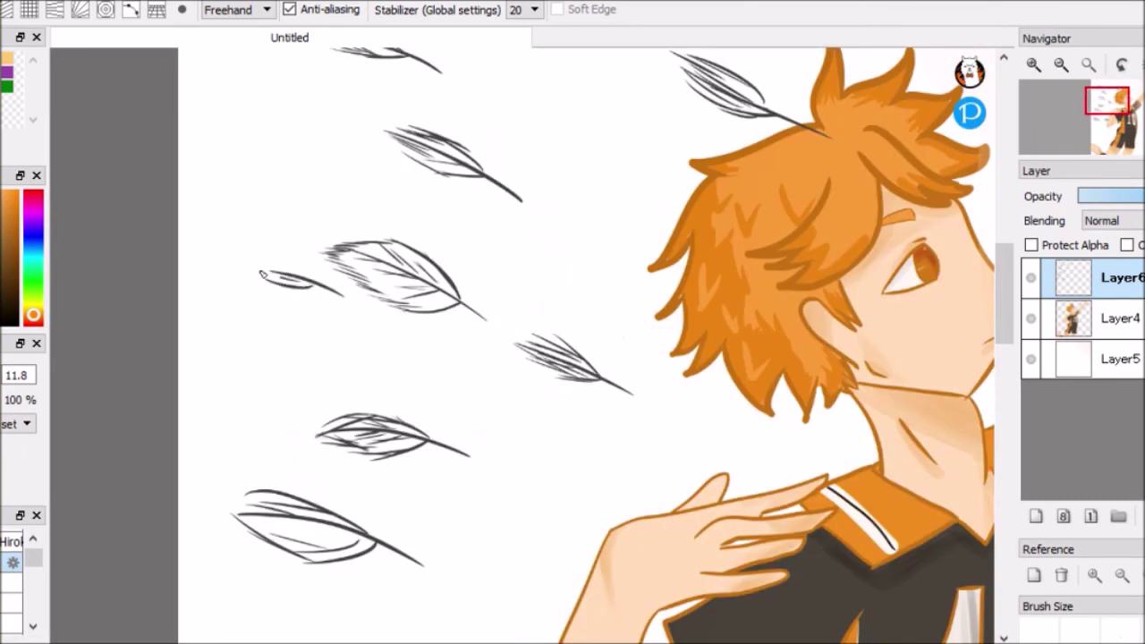
{"action": "scroll", "coordinate": [494, 222], "scroll_direction": "down", "scroll_amount": 3}
{"action": "scroll", "coordinate": [395, 403], "scroll_direction": "up", "scroll_amount": 3}
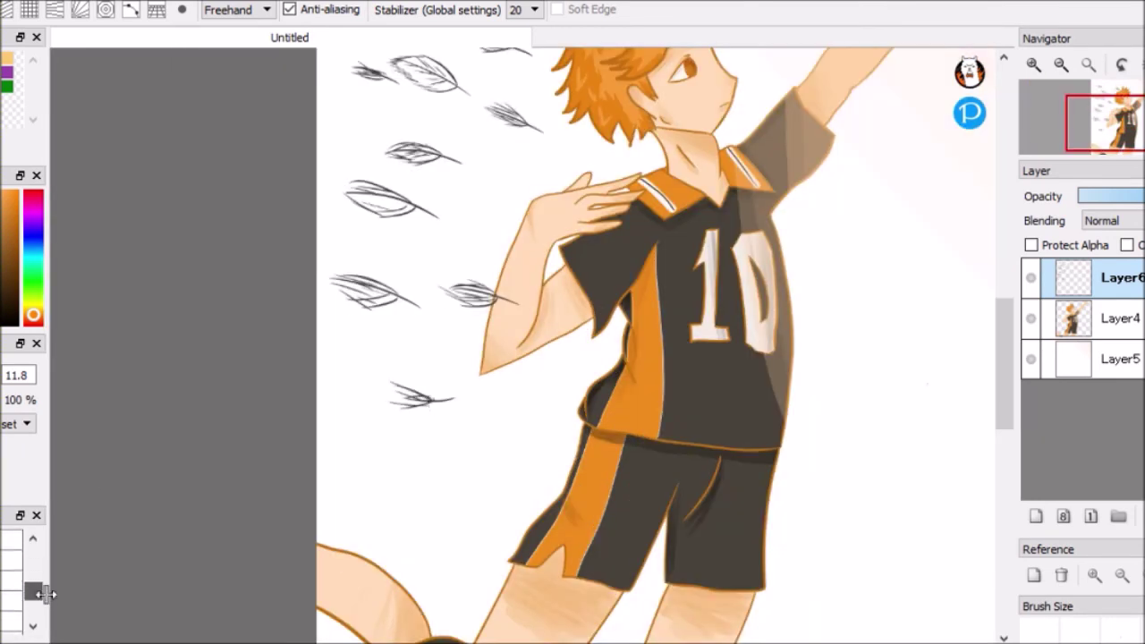
Duplicate the feather layer twice, then undo both copies and return to the brush.
{"action": "key", "text": "ctrl+shift+n"}
{"action": "scroll", "coordinate": [434, 350], "scroll_direction": "down", "scroll_amount": 5}
{"action": "key", "text": "v"}
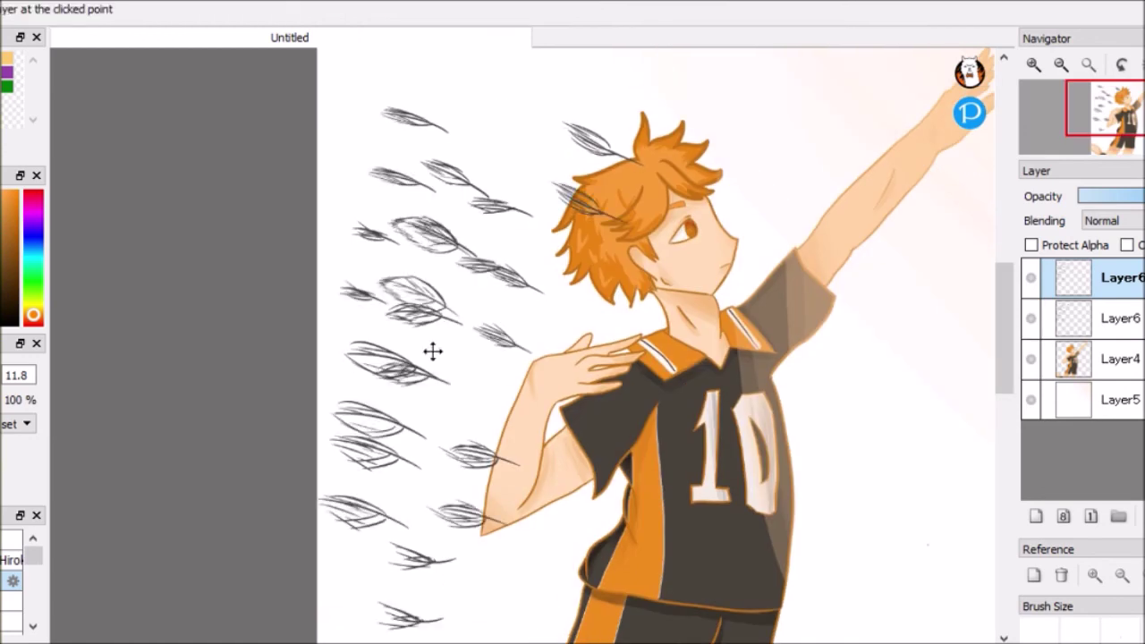
{"action": "key", "text": "ctrl+shift+n"}
{"action": "key", "text": "ctrl+z"}
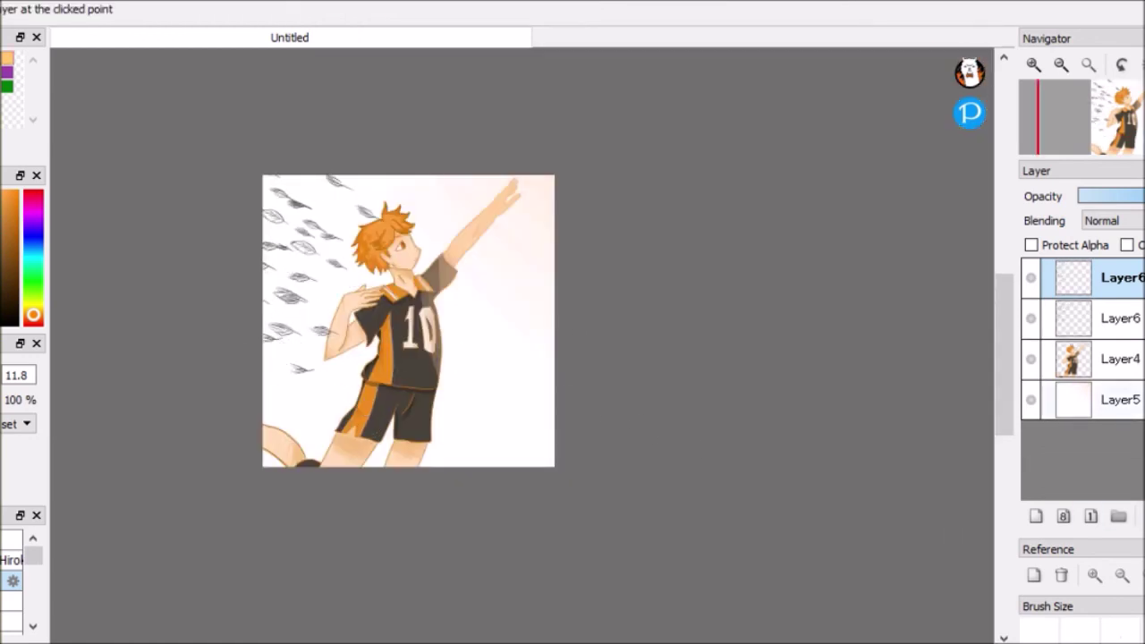
{"action": "key", "text": "ctrl+z"}
{"action": "key", "text": "b"}
Sketch four more feather outlines at the far left of the figure.
{"action": "scroll", "coordinate": [450, 263], "scroll_direction": "up", "scroll_amount": 4}
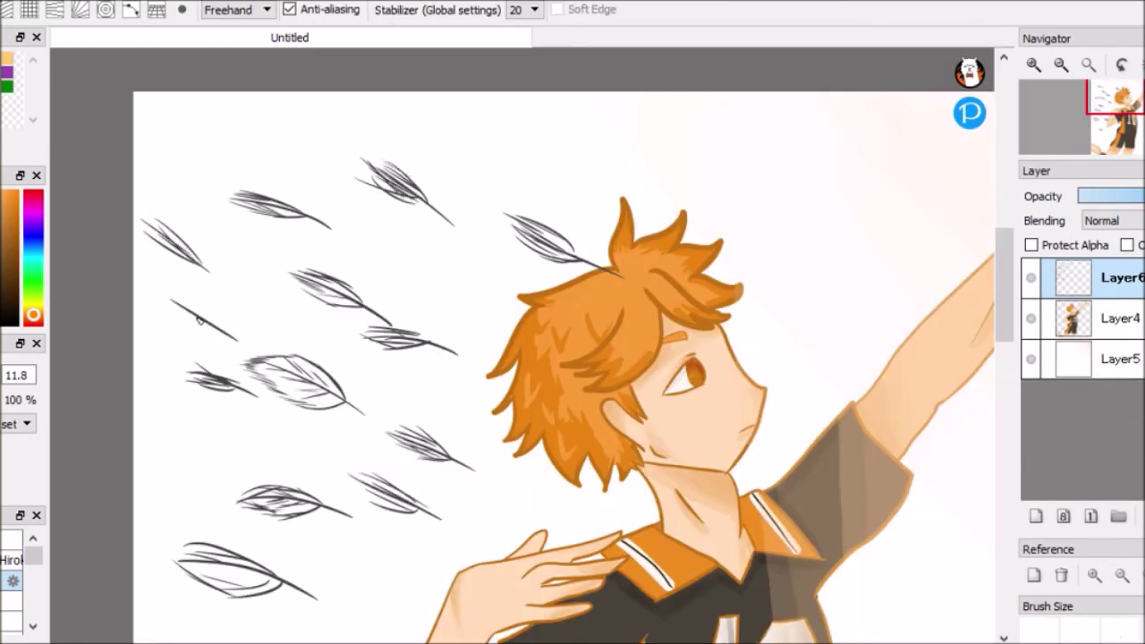
{"action": "left_click_drag", "start_coordinate": [152, 288], "coordinate": [218, 327]}
{"action": "scroll", "coordinate": [198, 320], "scroll_direction": "down", "scroll_amount": 5}
{"action": "scroll", "coordinate": [206, 474], "scroll_direction": "up", "scroll_amount": 5}
{"action": "mouse_move", "coordinate": [139, 456]}
{"action": "left_mouse_down"}
{"action": "mouse_move", "coordinate": [277, 499]}
{"action": "mouse_move", "coordinate": [229, 476]}
{"action": "left_mouse_up"}
{"action": "scroll", "coordinate": [206, 465], "scroll_direction": "down", "scroll_amount": 5}
{"action": "scroll", "coordinate": [206, 394], "scroll_direction": "up", "scroll_amount": 5}
{"action": "left_click_drag", "start_coordinate": [127, 377], "coordinate": [270, 394]}
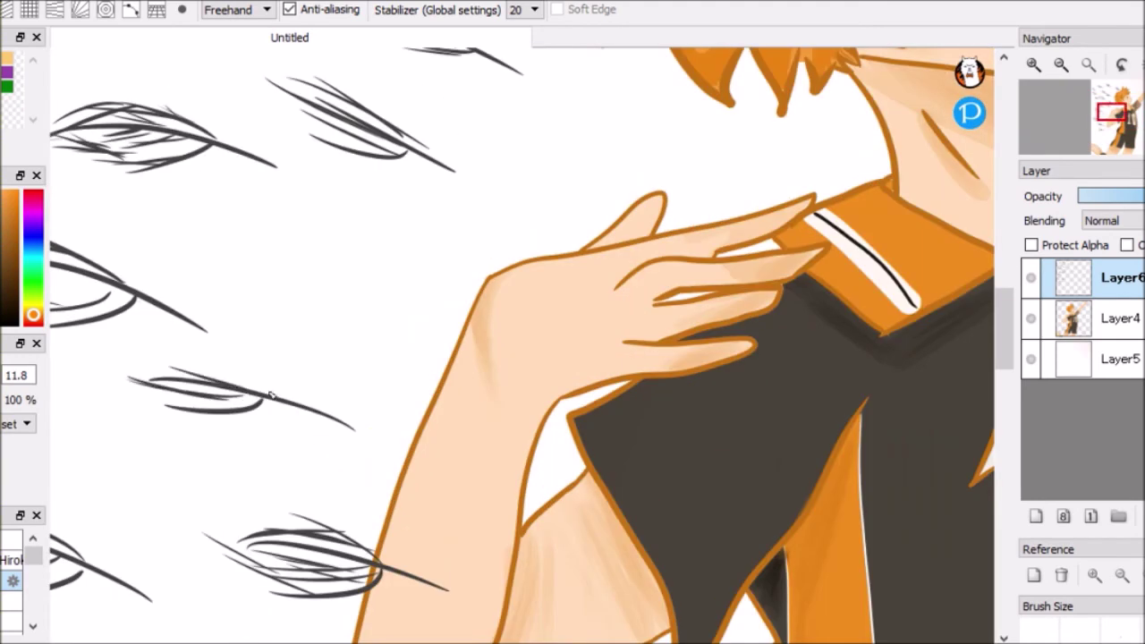
{"action": "scroll", "coordinate": [270, 395], "scroll_direction": "down", "scroll_amount": 5}
{"action": "scroll", "coordinate": [270, 395], "scroll_direction": "up", "scroll_amount": 5}
{"action": "scroll", "coordinate": [197, 429], "scroll_direction": "down", "scroll_amount": 3}
{"action": "scroll", "coordinate": [179, 429], "scroll_direction": "up", "scroll_amount": 3}
{"action": "left_click_drag", "start_coordinate": [89, 398], "coordinate": [233, 537]}
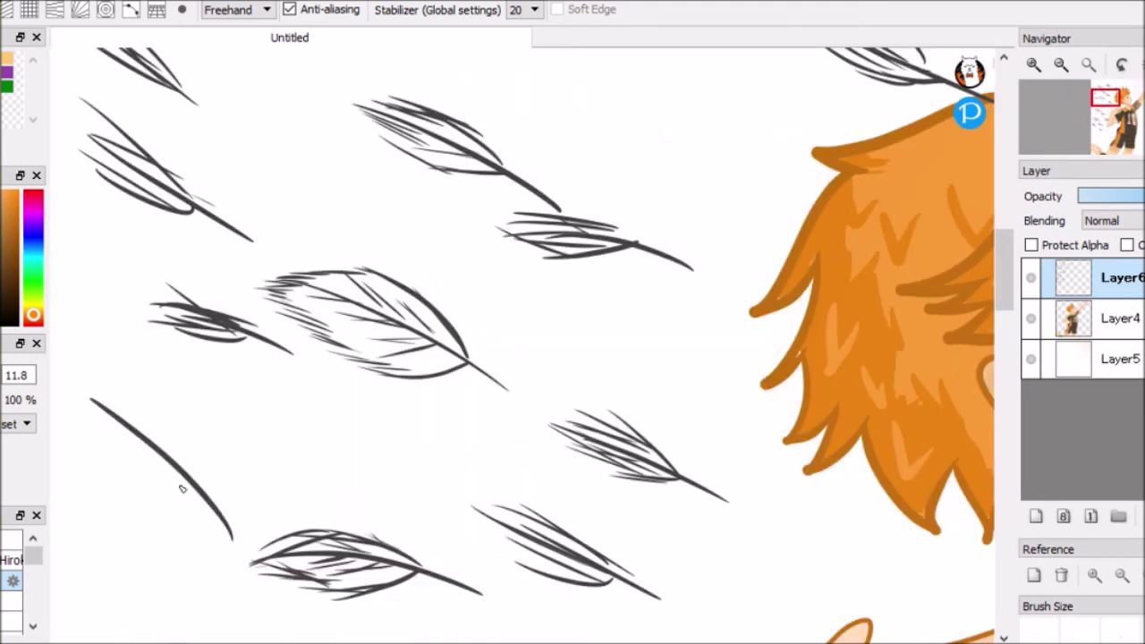
{"action": "scroll", "coordinate": [315, 137], "scroll_direction": "down", "scroll_amount": 5}
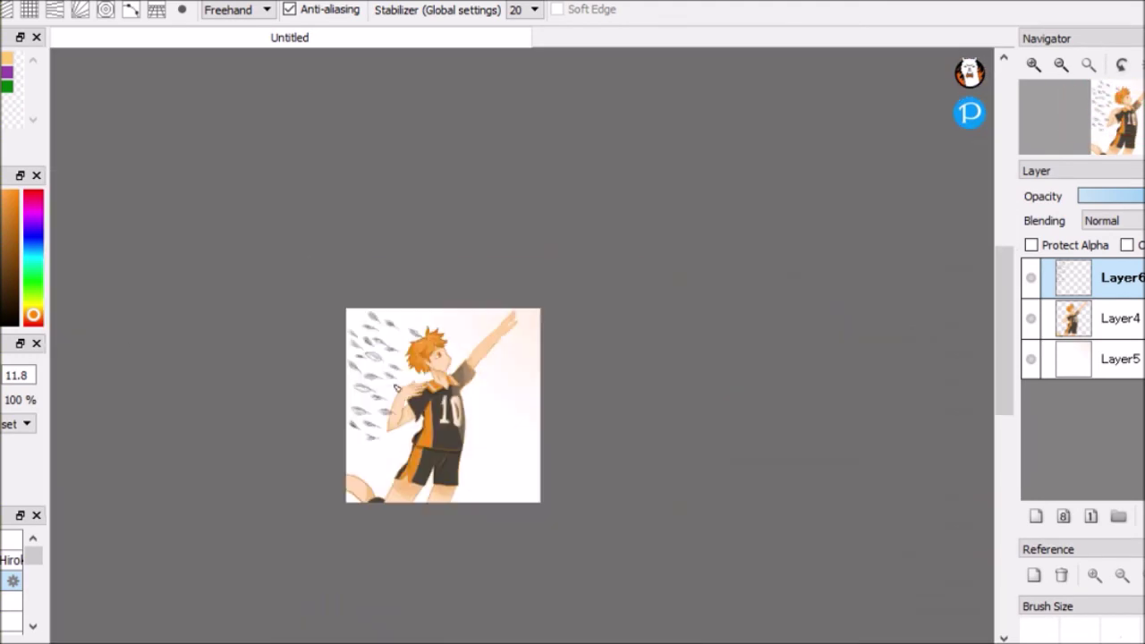
{"action": "scroll", "coordinate": [393, 381], "scroll_direction": "up", "scroll_amount": 5}
Shade the left, middle and bottom feathers with grey fill.
{"action": "left_click_drag", "start_coordinate": [206, 297], "coordinate": [198, 306]}
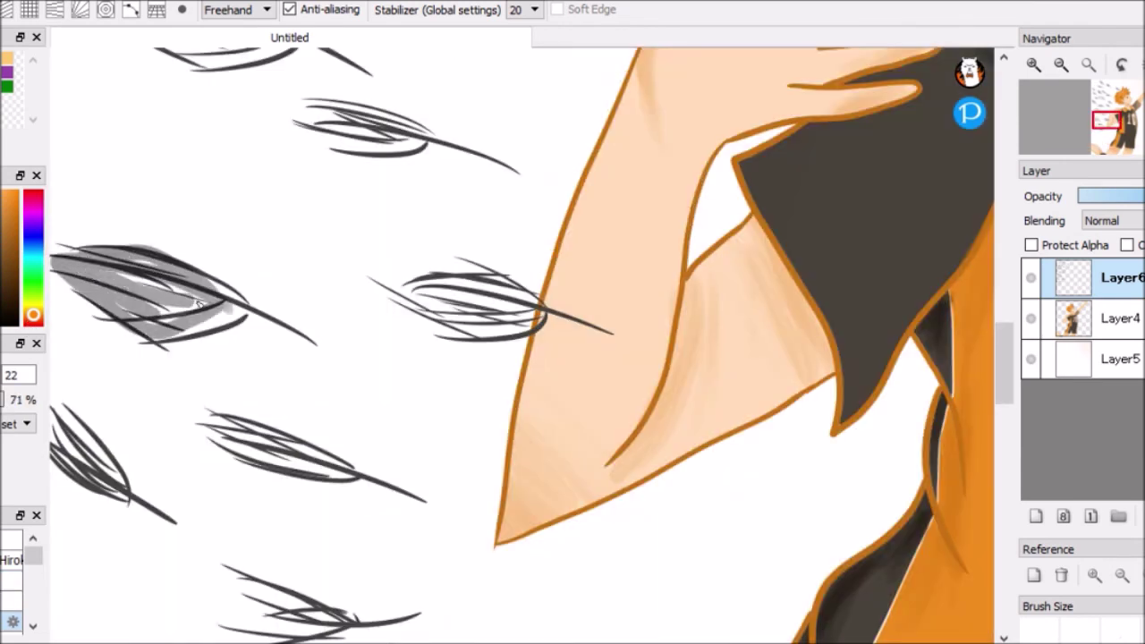
{"action": "left_click_drag", "start_coordinate": [228, 581], "coordinate": [336, 617]}
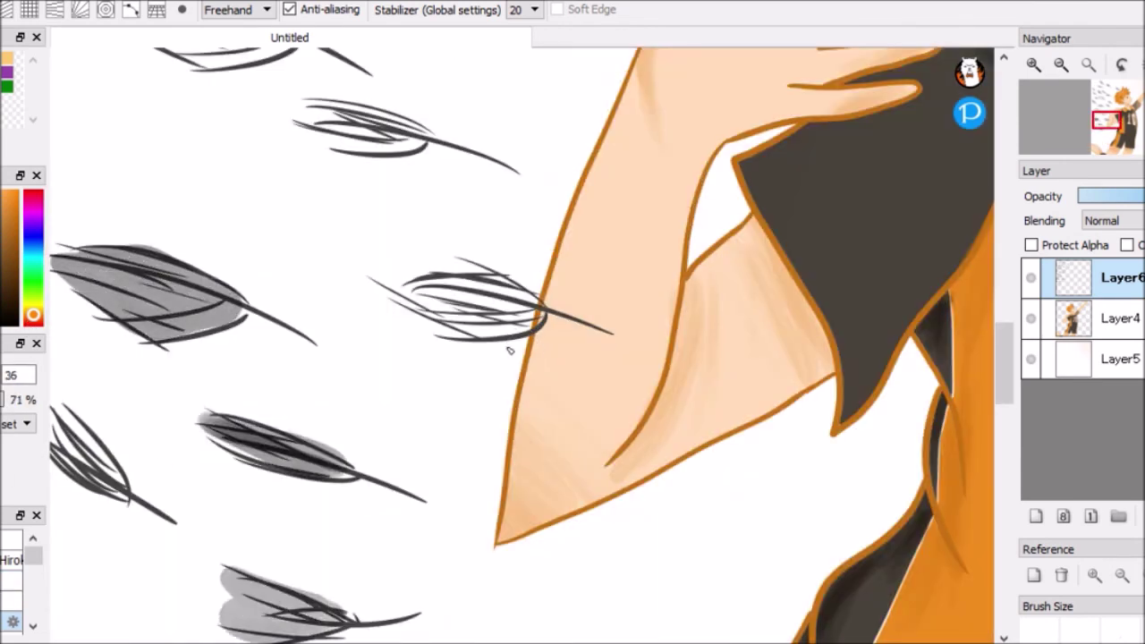
{"action": "left_click_drag", "start_coordinate": [447, 286], "coordinate": [528, 308]}
{"action": "left_click_drag", "start_coordinate": [474, 295], "coordinate": [613, 289]}
{"action": "left_click_drag", "start_coordinate": [188, 421], "coordinate": [277, 492]}
{"action": "left_click_drag", "start_coordinate": [339, 295], "coordinate": [371, 484]}
{"action": "left_click_drag", "start_coordinate": [474, 304], "coordinate": [581, 339]}
{"action": "left_click_drag", "start_coordinate": [287, 170], "coordinate": [465, 246]}
Fill the higher feathers near the head with grey shading.
{"action": "scroll", "coordinate": [686, 298], "scroll_direction": "up", "scroll_amount": 3}
{"action": "left_click_drag", "start_coordinate": [376, 250], "coordinate": [536, 313]}
{"action": "left_click_drag", "start_coordinate": [640, 268], "coordinate": [749, 308]}
{"action": "left_click_drag", "start_coordinate": [671, 125], "coordinate": [796, 199]}
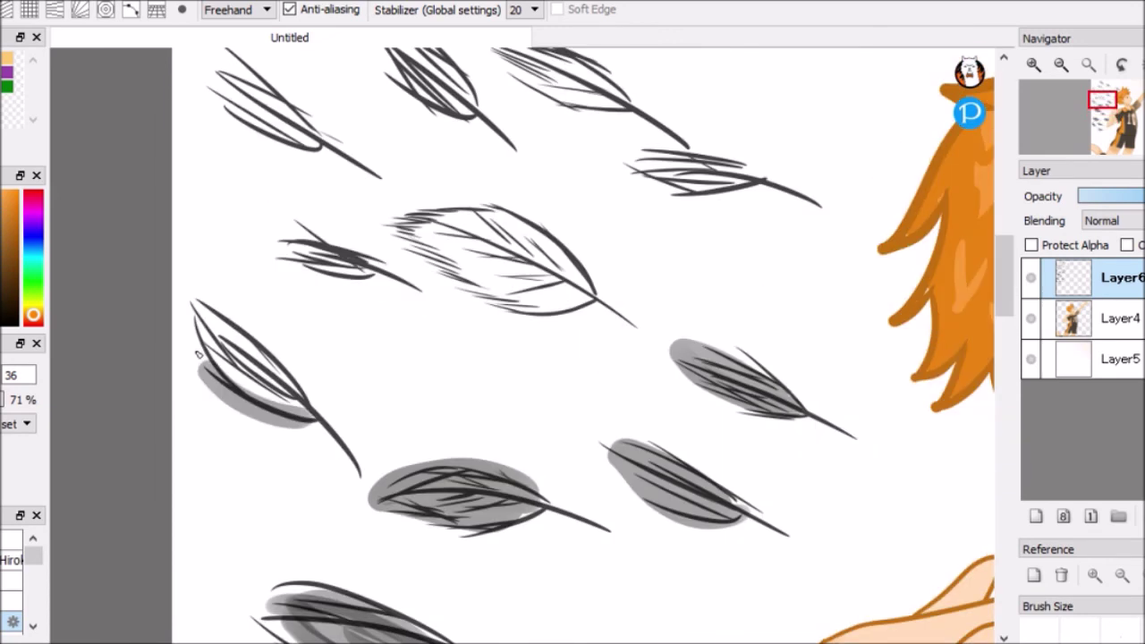
{"action": "scroll", "coordinate": [536, 268], "scroll_direction": "up", "scroll_amount": 3}
{"action": "left_click_drag", "start_coordinate": [183, 295], "coordinate": [331, 412]}
{"action": "mouse_move", "coordinate": [407, 215]}
{"action": "left_mouse_down"}
{"action": "mouse_move", "coordinate": [595, 300]}
{"action": "mouse_move", "coordinate": [582, 296]}
{"action": "left_mouse_up"}
{"action": "left_click_drag", "start_coordinate": [286, 246], "coordinate": [376, 268]}
{"action": "left_click_drag", "start_coordinate": [644, 161], "coordinate": [751, 190]}
{"action": "scroll", "coordinate": [537, 269], "scroll_direction": "up", "scroll_amount": 3}
Finish grey shading on the remaining feathers, including those on the right.
{"action": "left_click_drag", "start_coordinate": [215, 344], "coordinate": [322, 416]}
{"action": "left_click_drag", "start_coordinate": [188, 219], "coordinate": [300, 300]}
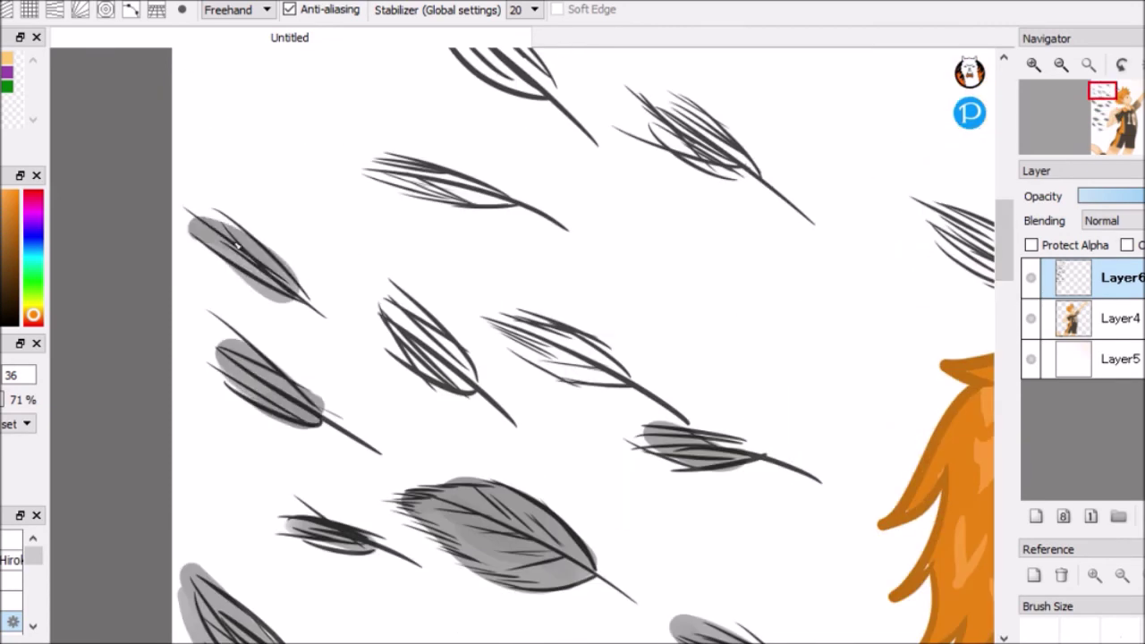
{"action": "left_click_drag", "start_coordinate": [375, 291], "coordinate": [479, 384]}
{"action": "left_click_drag", "start_coordinate": [497, 322], "coordinate": [622, 381]}
{"action": "left_click_drag", "start_coordinate": [376, 170], "coordinate": [505, 201]}
{"action": "scroll", "coordinate": [537, 268], "scroll_direction": "up", "scroll_amount": 3}
{"action": "left_click_drag", "start_coordinate": [438, 188], "coordinate": [518, 255]}
{"action": "left_click_drag", "start_coordinate": [635, 282], "coordinate": [755, 357]}
{"action": "scroll", "coordinate": [536, 268], "scroll_direction": "right", "scroll_amount": 3}
{"action": "mouse_move", "coordinate": [662, 411]}
{"action": "left_mouse_down"}
{"action": "mouse_move", "coordinate": [787, 501]}
{"action": "mouse_move", "coordinate": [711, 483]}
{"action": "left_mouse_up"}
{"action": "scroll", "coordinate": [1010, 338], "scroll_direction": "down", "scroll_amount": 5}
{"action": "scroll", "coordinate": [1009, 338], "scroll_direction": "down", "scroll_amount": 4}
Paste a copy of the shaded feathers and shift it down and to the left.
{"action": "key", "text": "ctrl+v"}
{"action": "key", "text": "ctrl+v"}
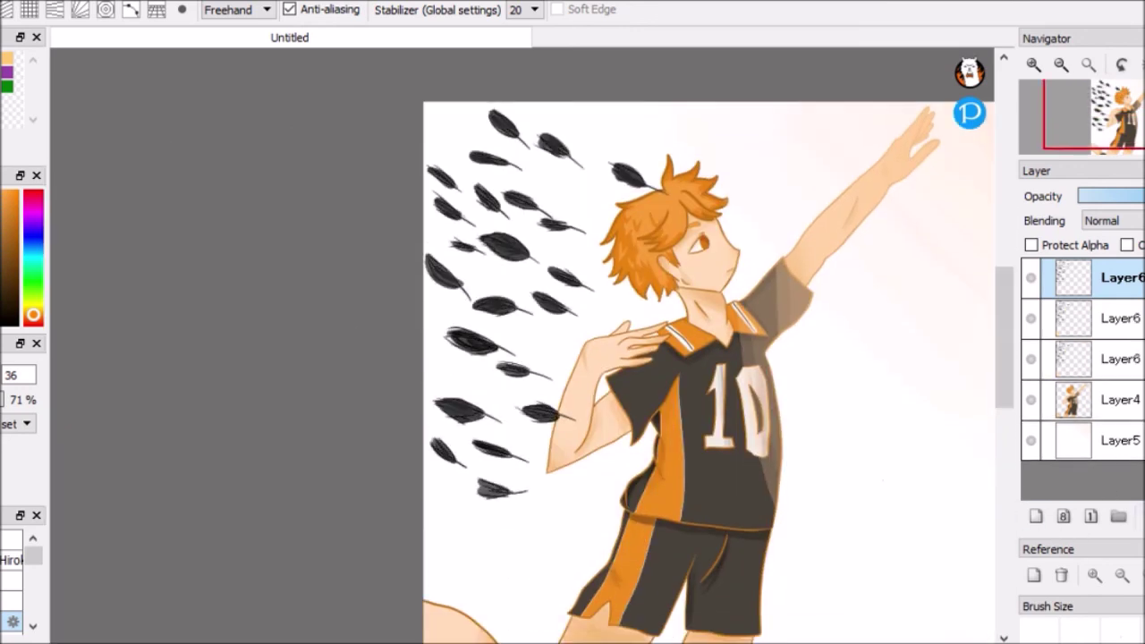
{"action": "key", "text": "v"}
{"action": "left_click_drag", "start_coordinate": [536, 268], "coordinate": [492, 367]}
{"action": "scroll", "coordinate": [347, 365], "scroll_direction": "down", "scroll_amount": 3}
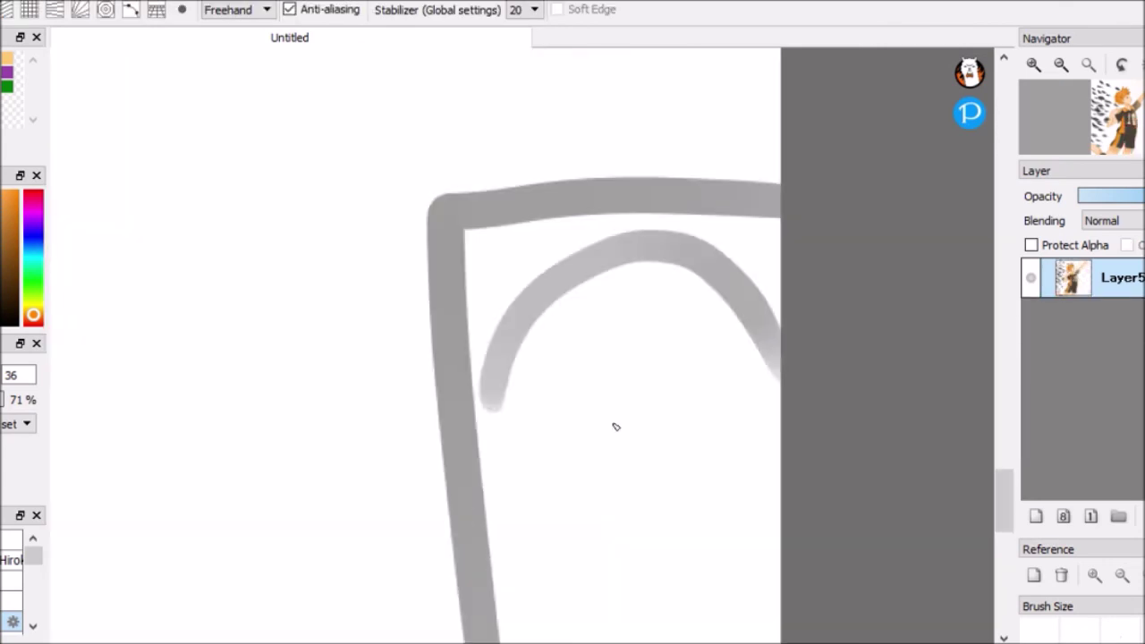
{"action": "scroll", "coordinate": [615, 427], "scroll_direction": "down", "scroll_amount": 6}
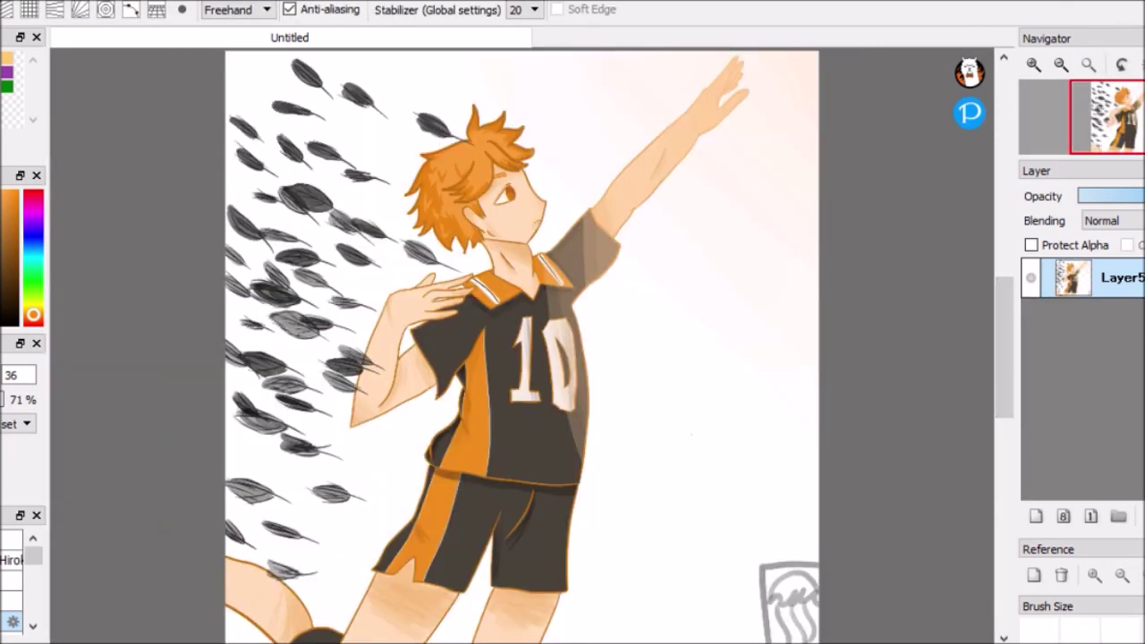